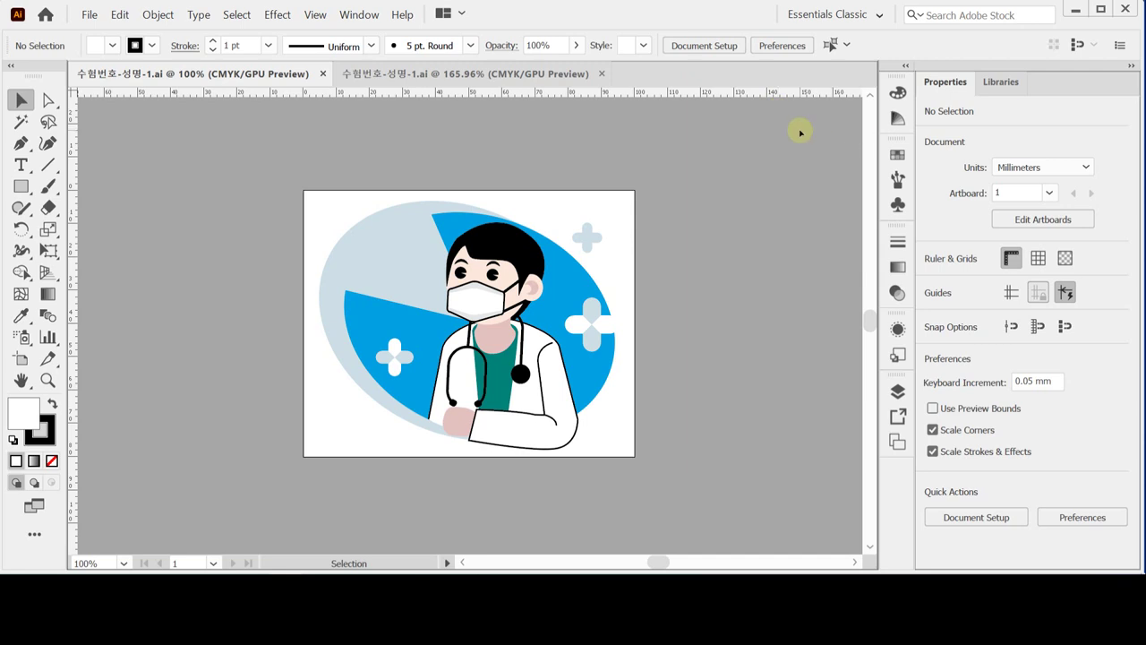
Step: Examine the new-document settings for units, width, height and colour mode, and leave without creating a document
key(ctrl)
key(ctrl+n)
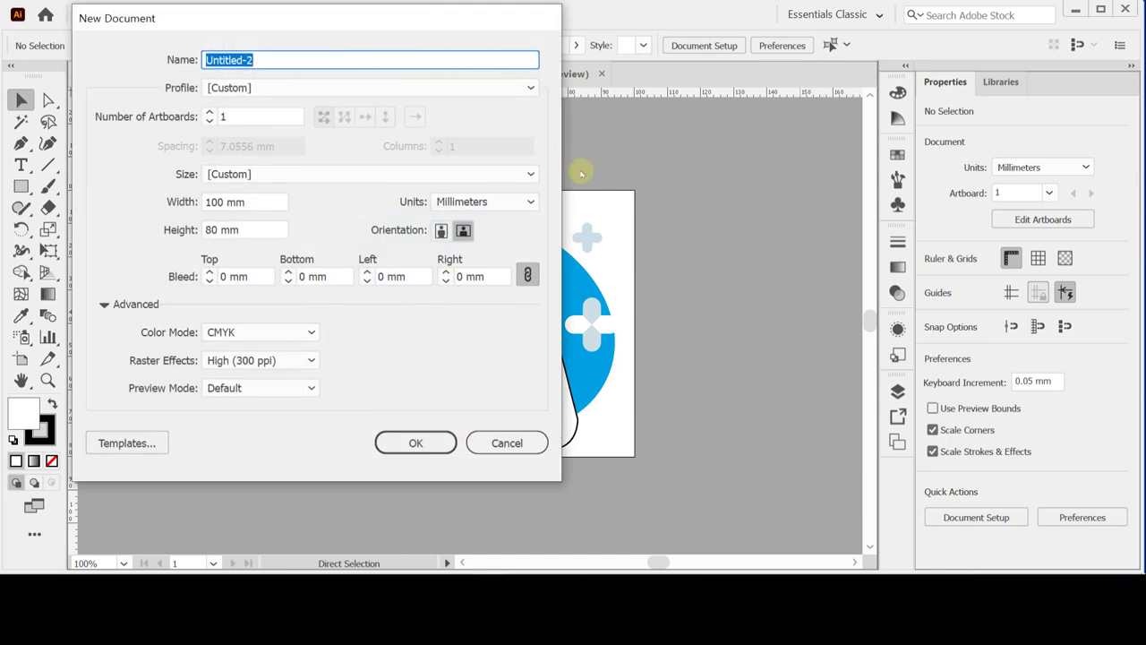
click(532, 204)
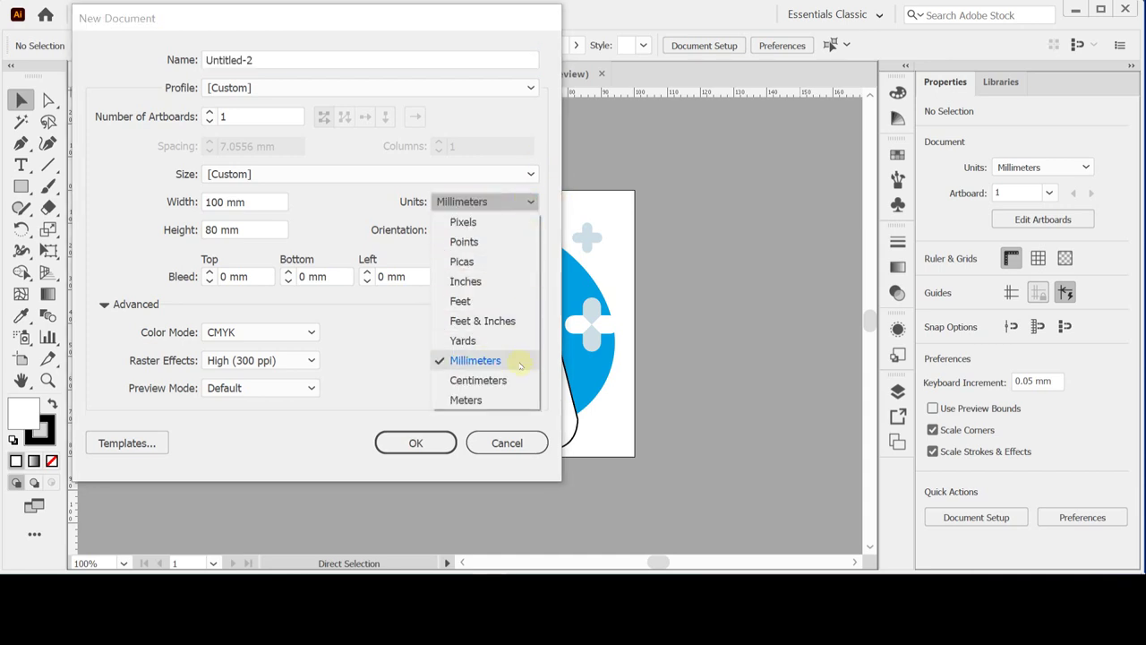
click(517, 360)
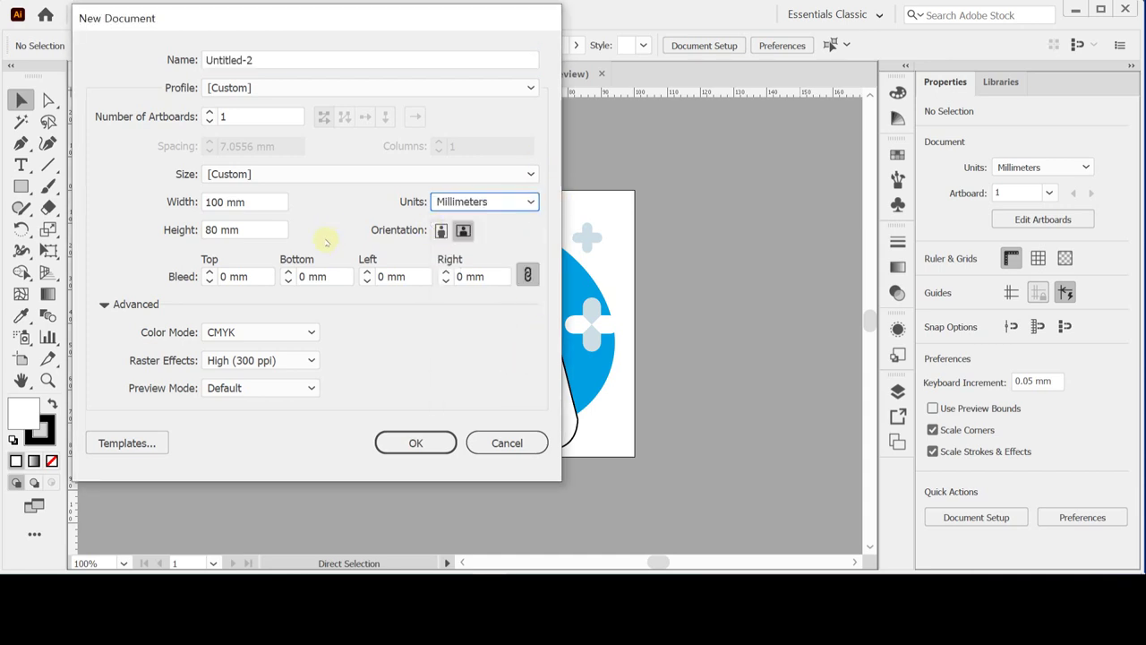
click(268, 202)
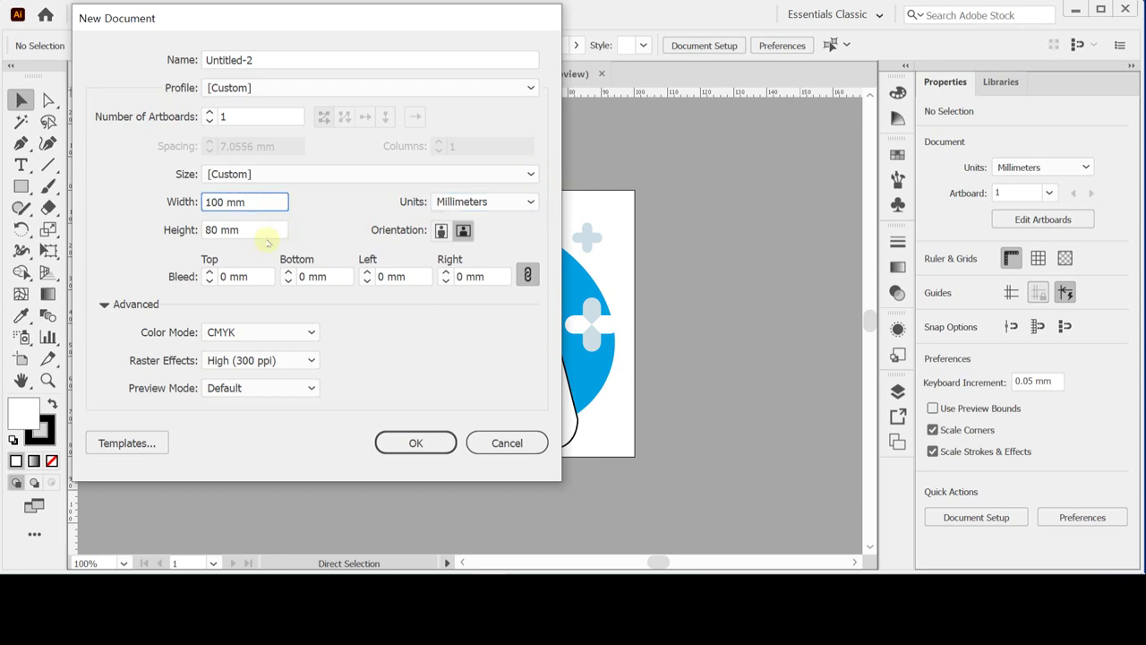
click(259, 229)
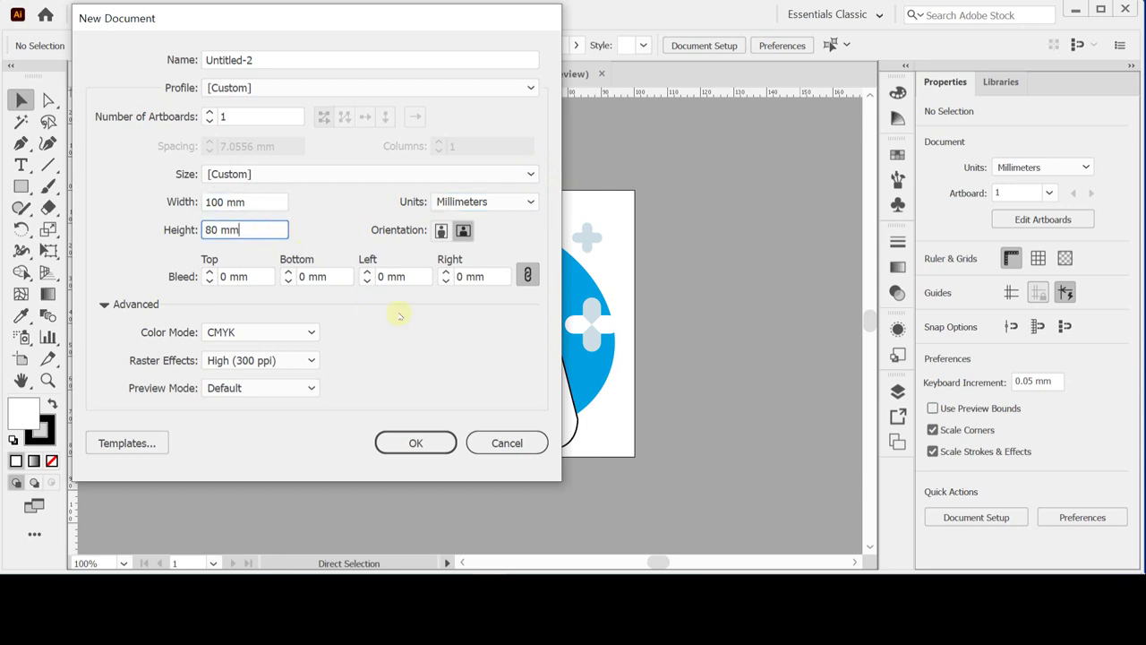
click(104, 304)
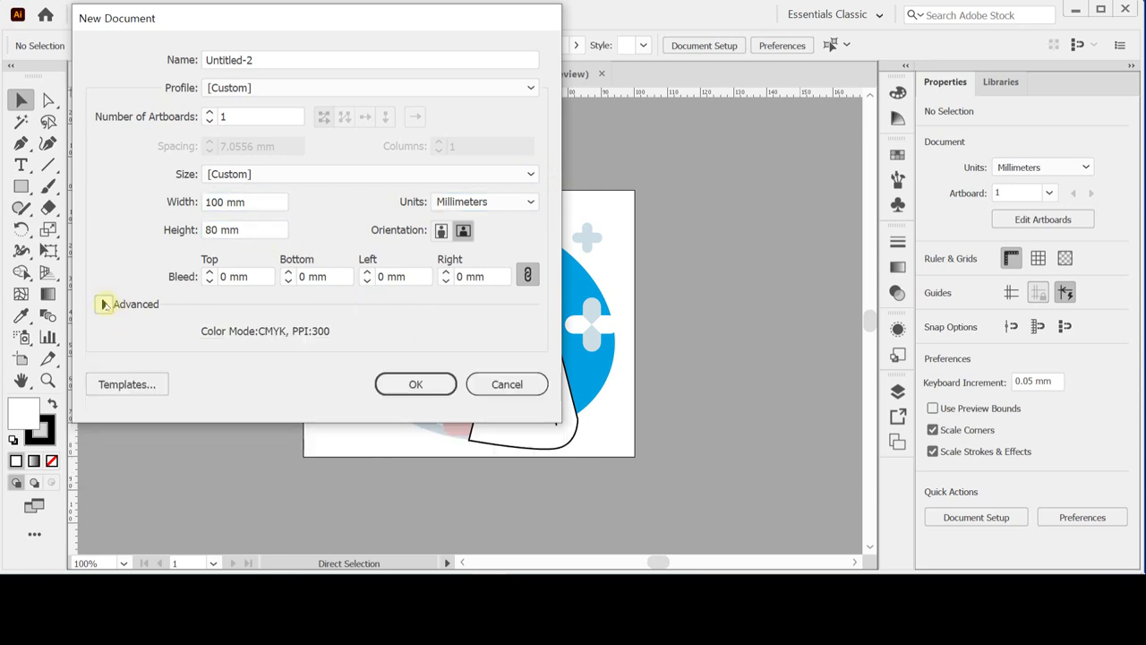
click(104, 304)
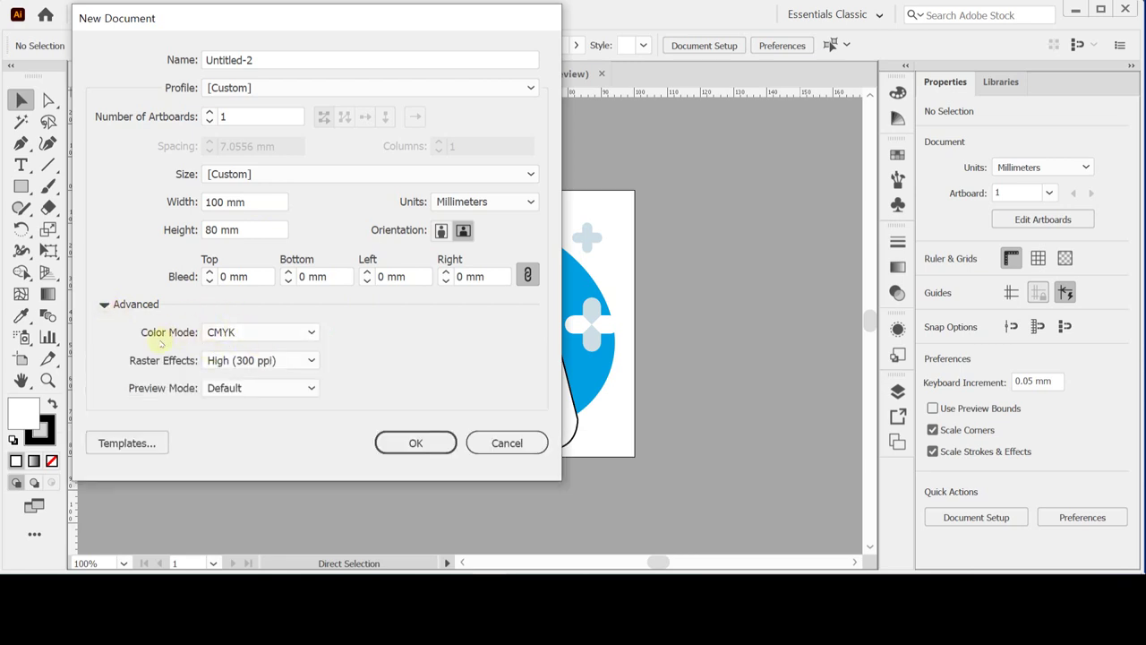
key(Escape)
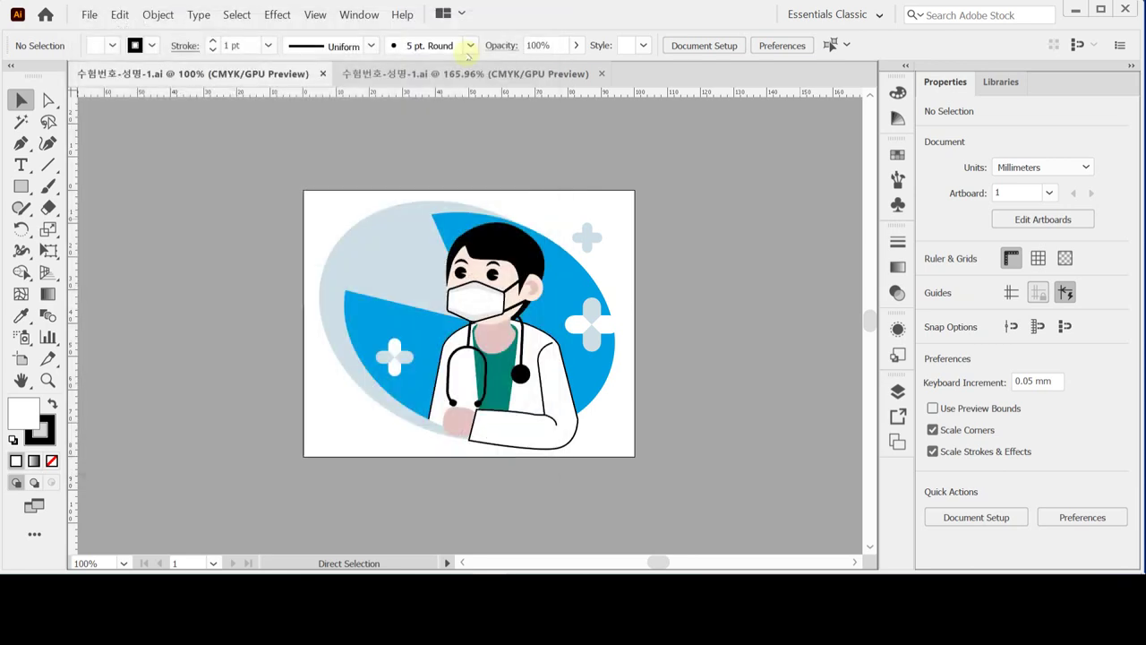
Step: Switch to the blank document with the centre guides and toggle its rulers off and on again
click(438, 76)
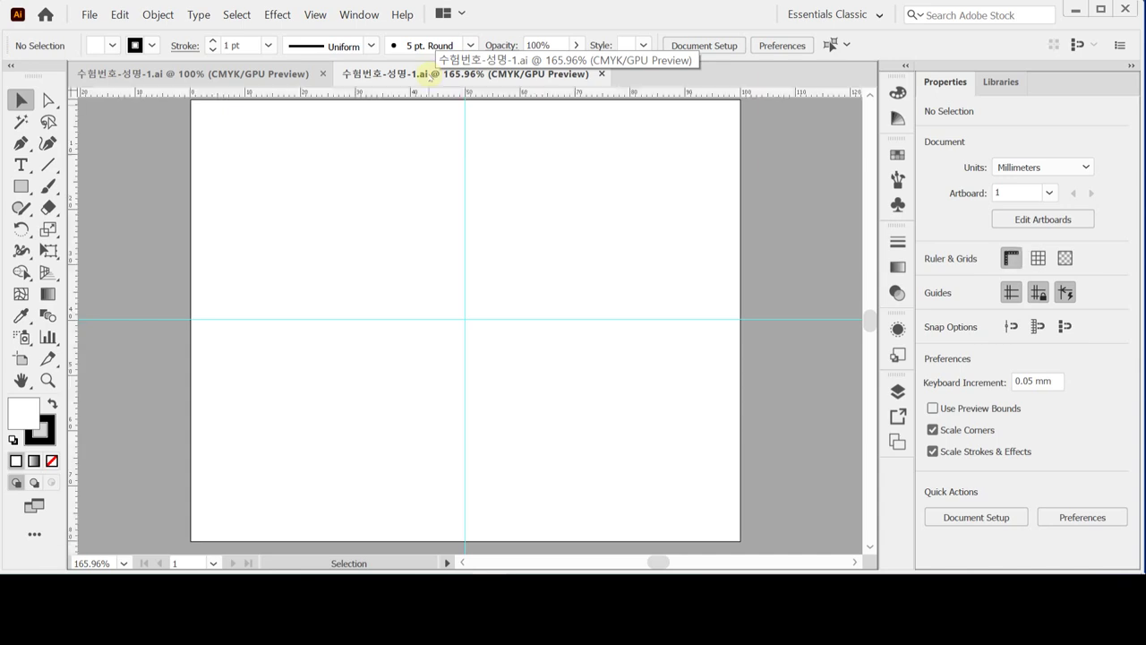
key(ctrl+r)
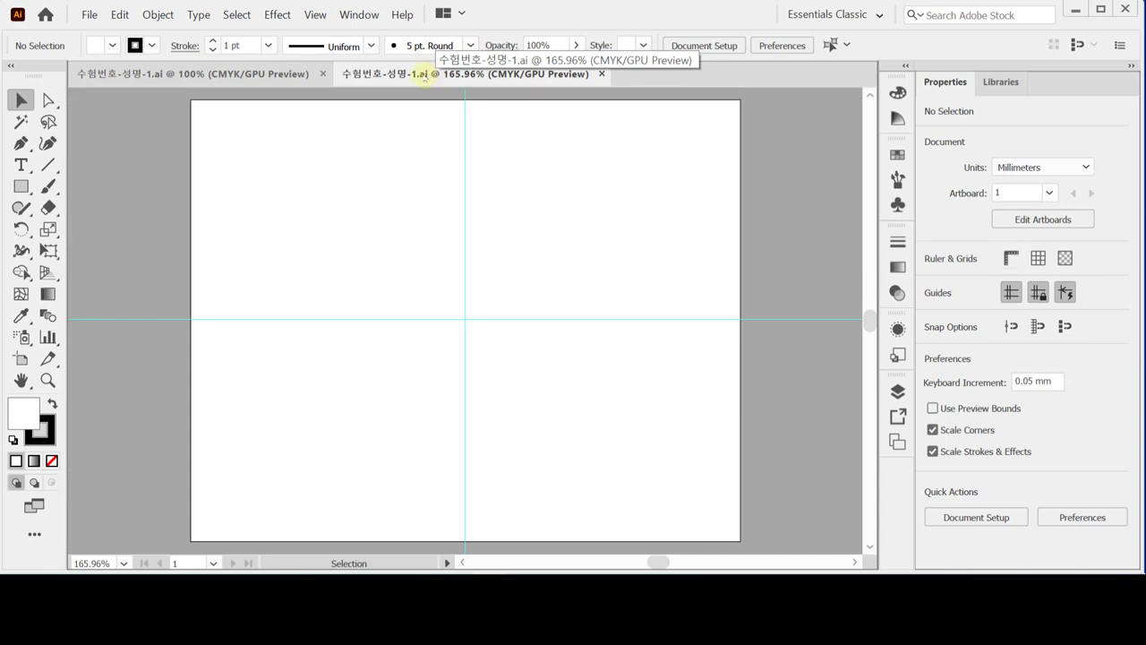
key(ctrl+r)
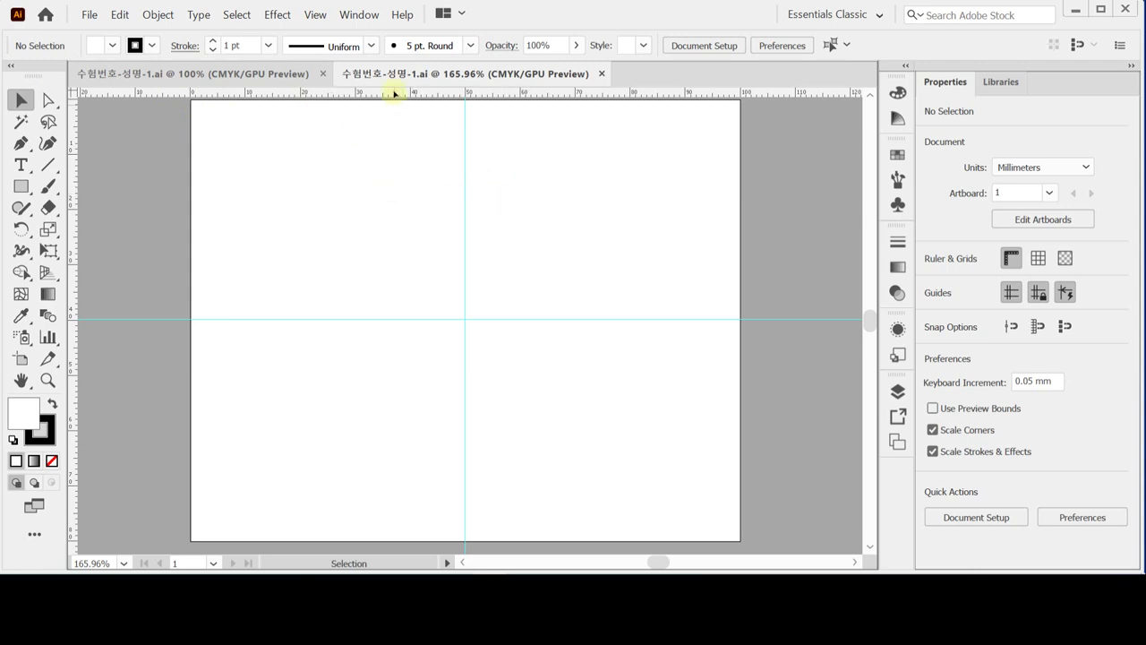
Step: Try adding a horizontal and a vertical guide at about 20 mm each, and undo both guides
drag(394, 90, 387, 207)
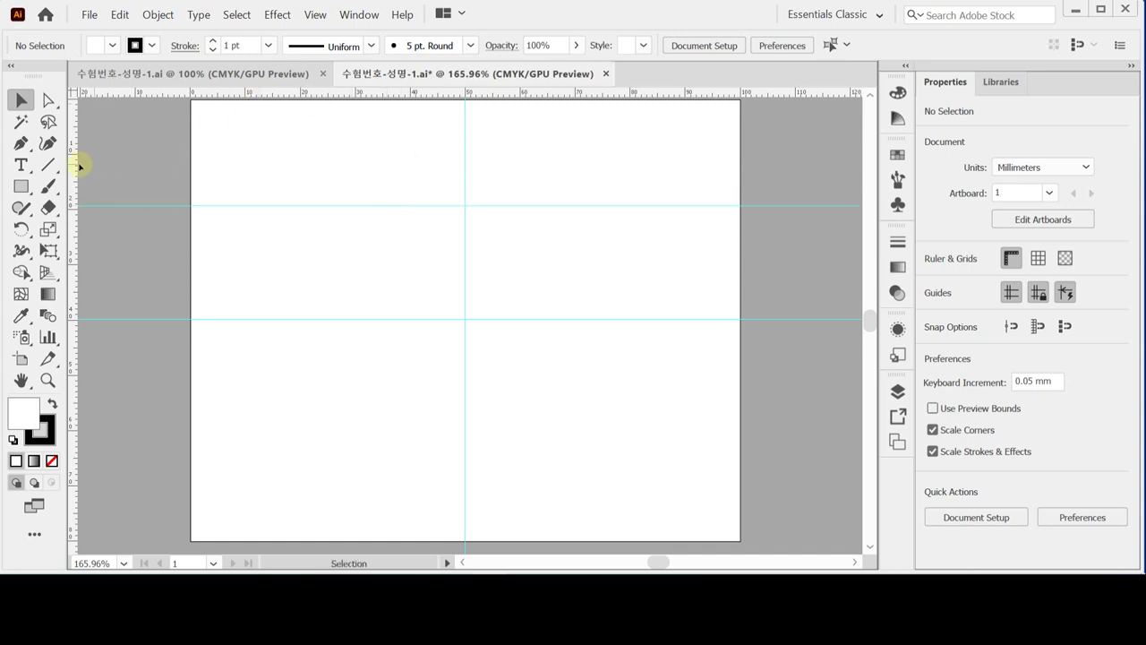
drag(282, 190, 305, 206)
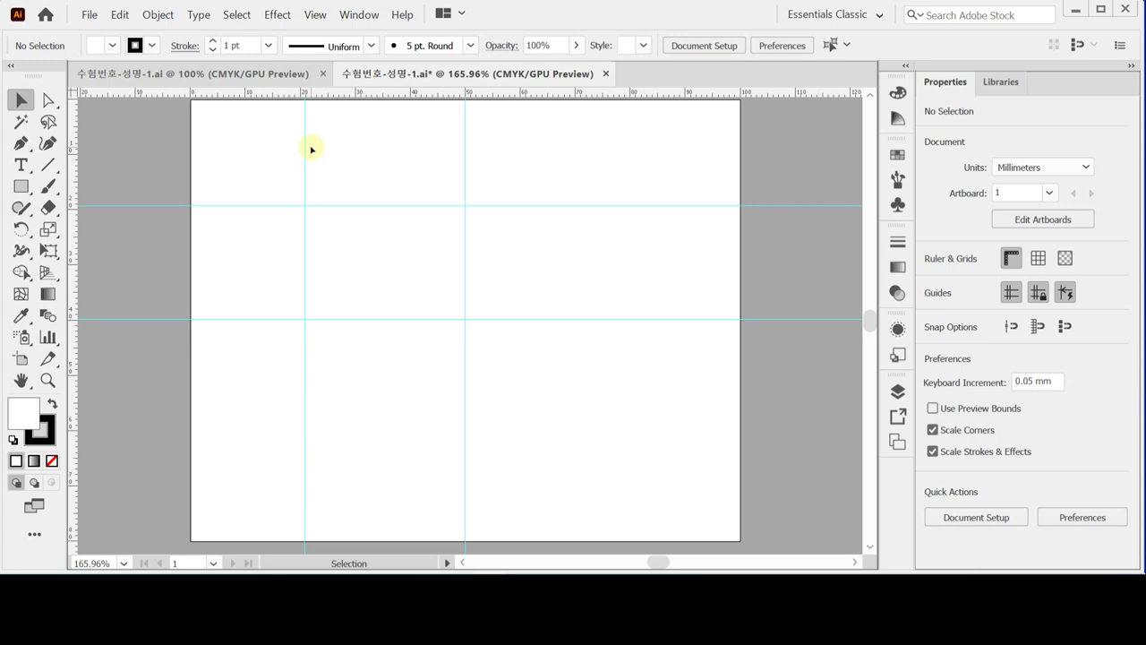
key(ctrl+z)
key(ctrl+z)
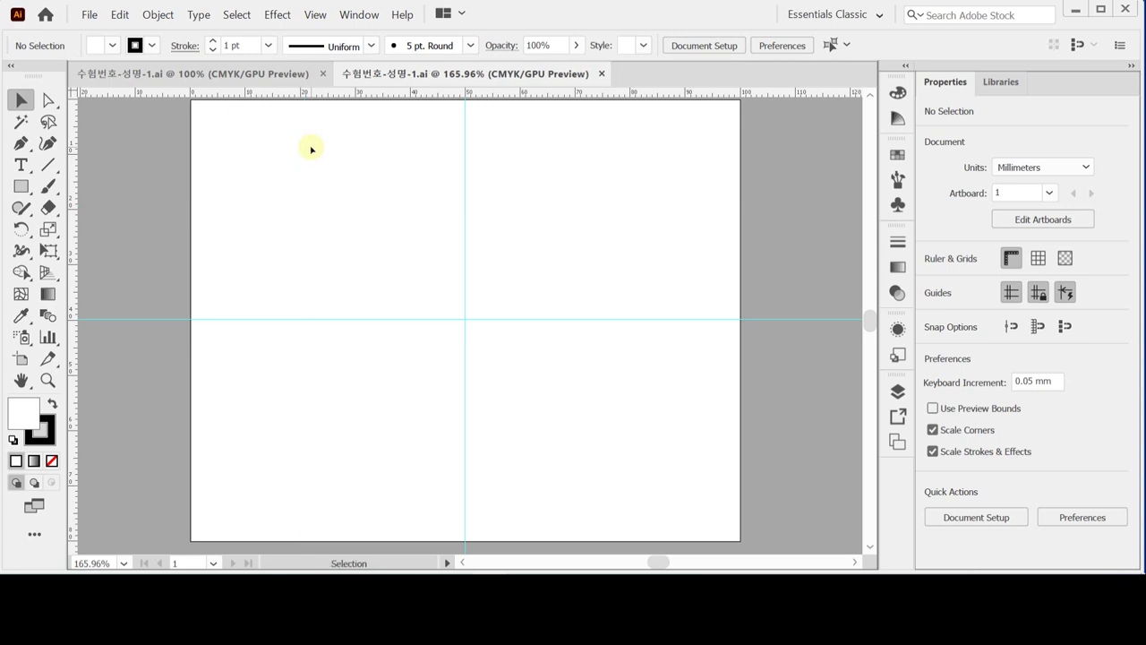
Step: Save the document as 수험번호-성명-1.ai in the GTQ folder under 문서, replacing the existing file and keeping the Illustrator 2020 options
key(ctrl)
key(ctrl+shift+s)
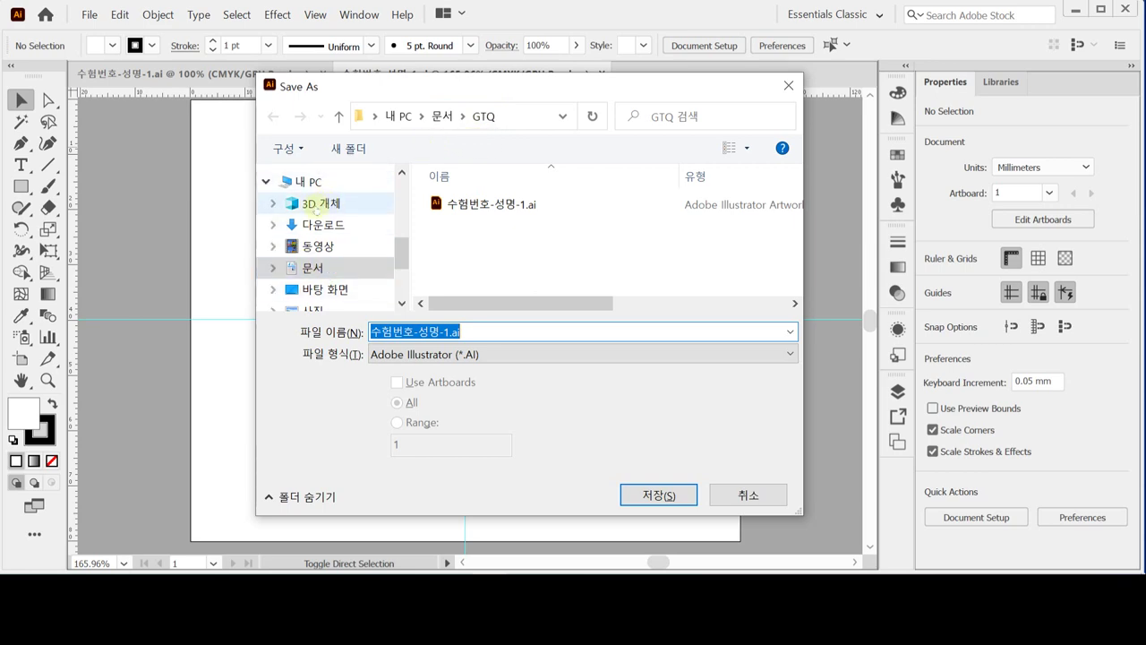
click(307, 265)
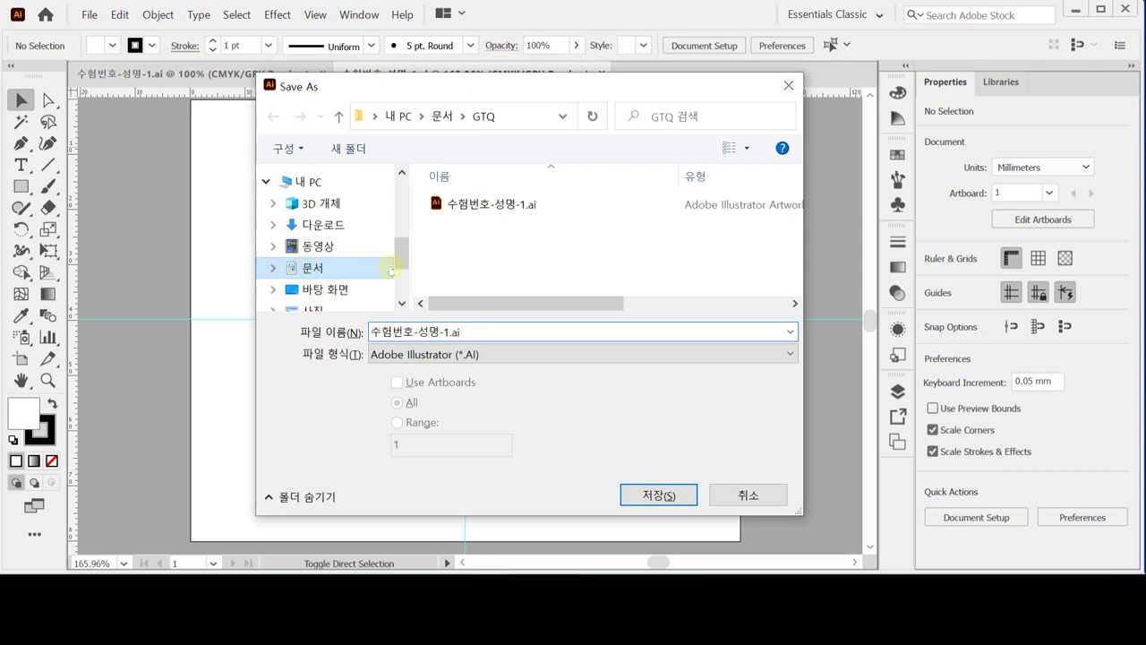
scroll(461, 269, down, 3)
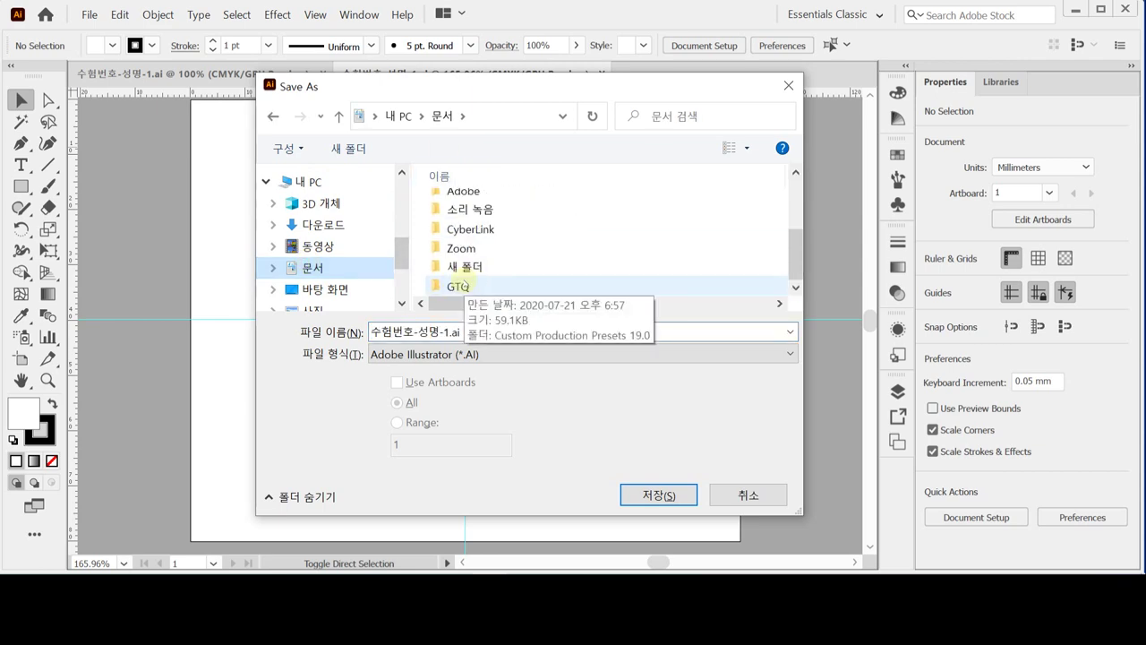
double_click(457, 285)
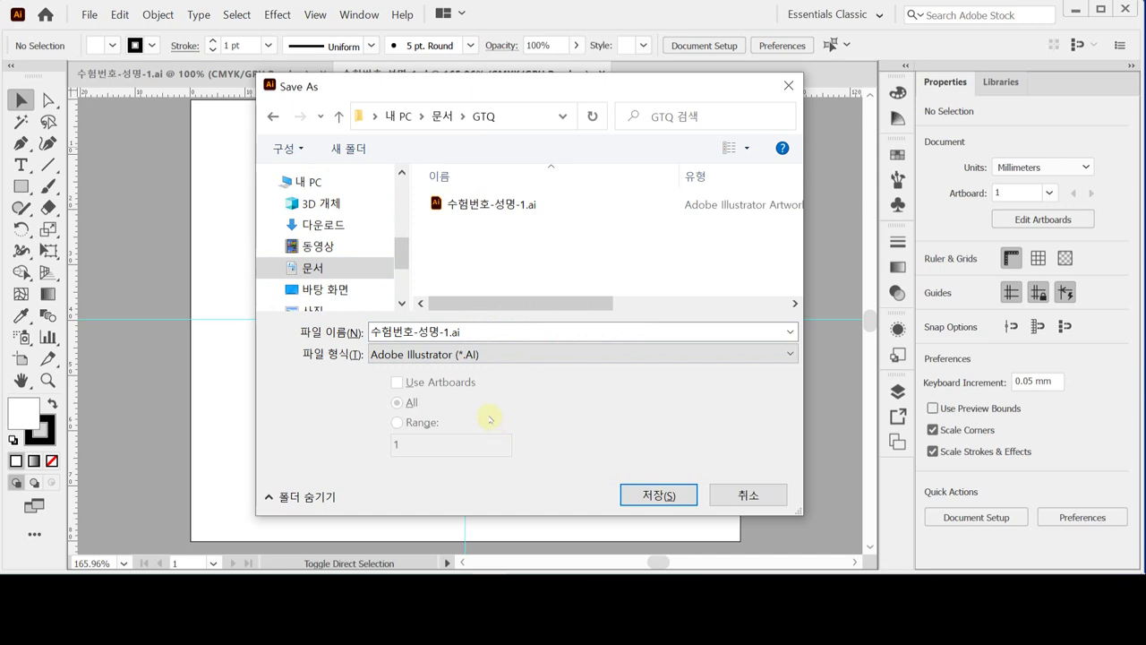
key(Return)
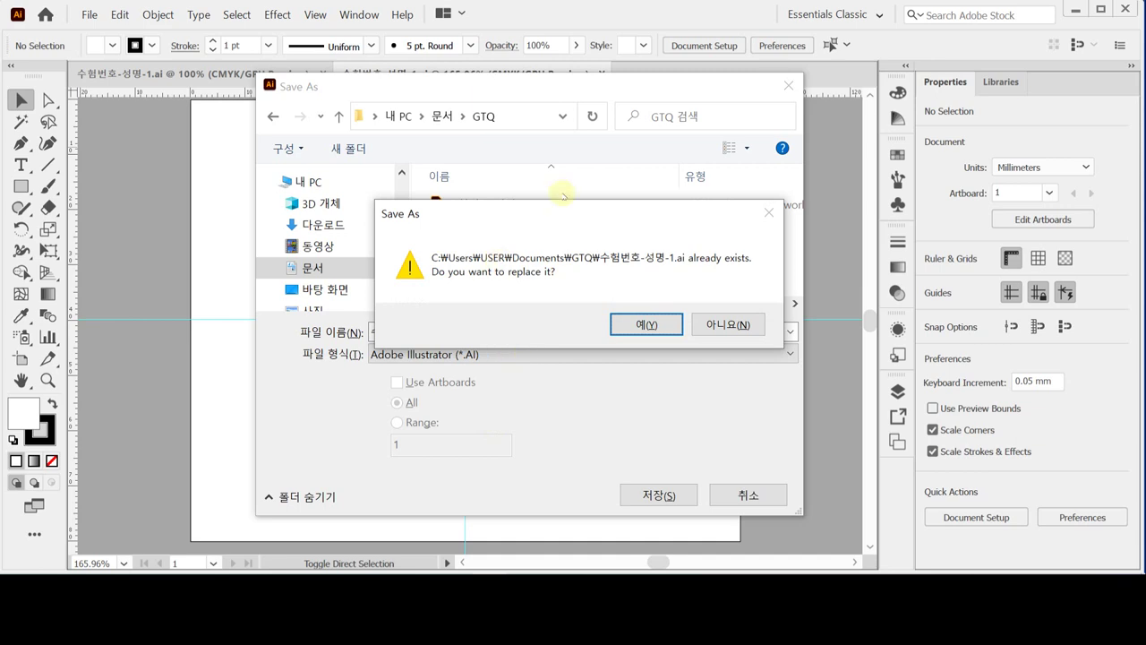
drag(530, 211, 621, 377)
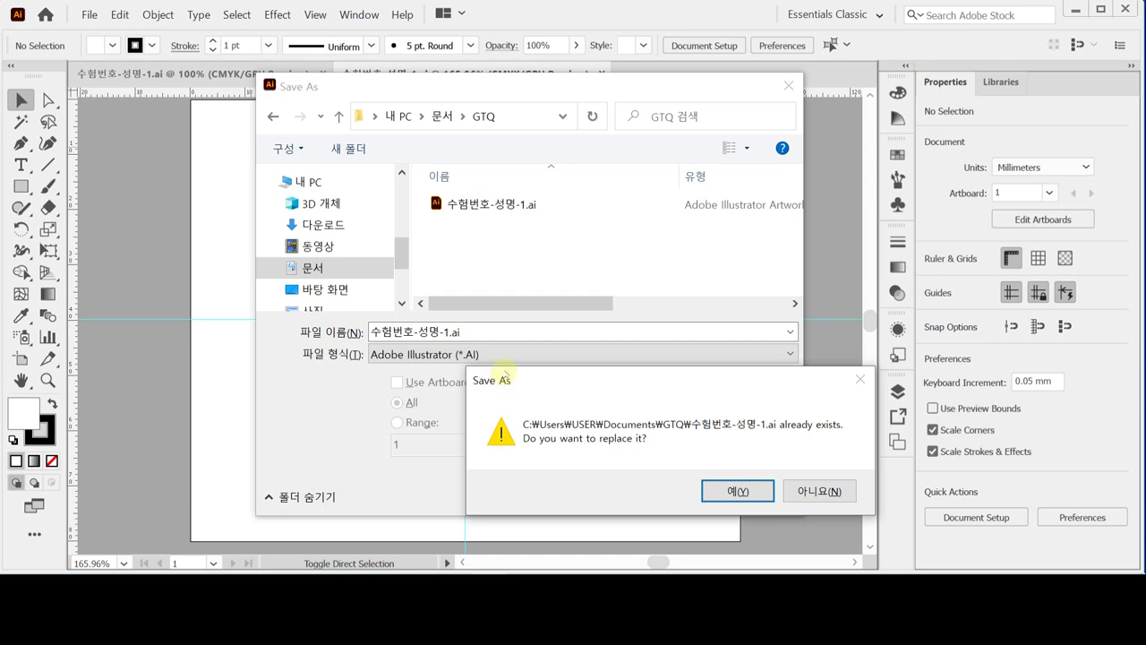
key(Return)
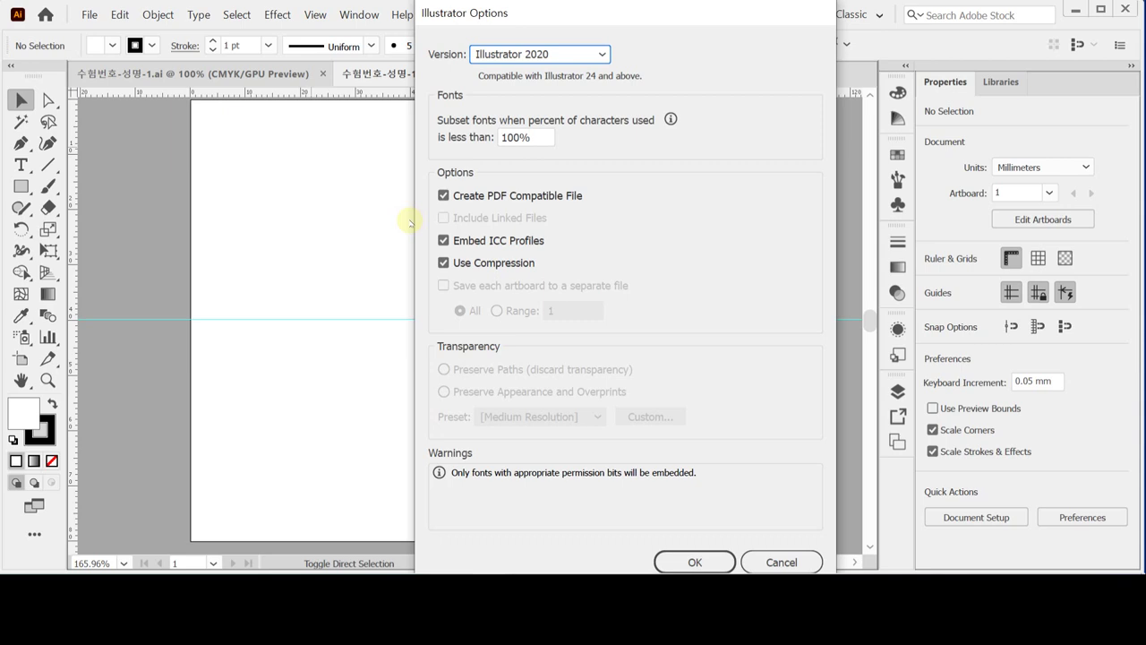
key(Return)
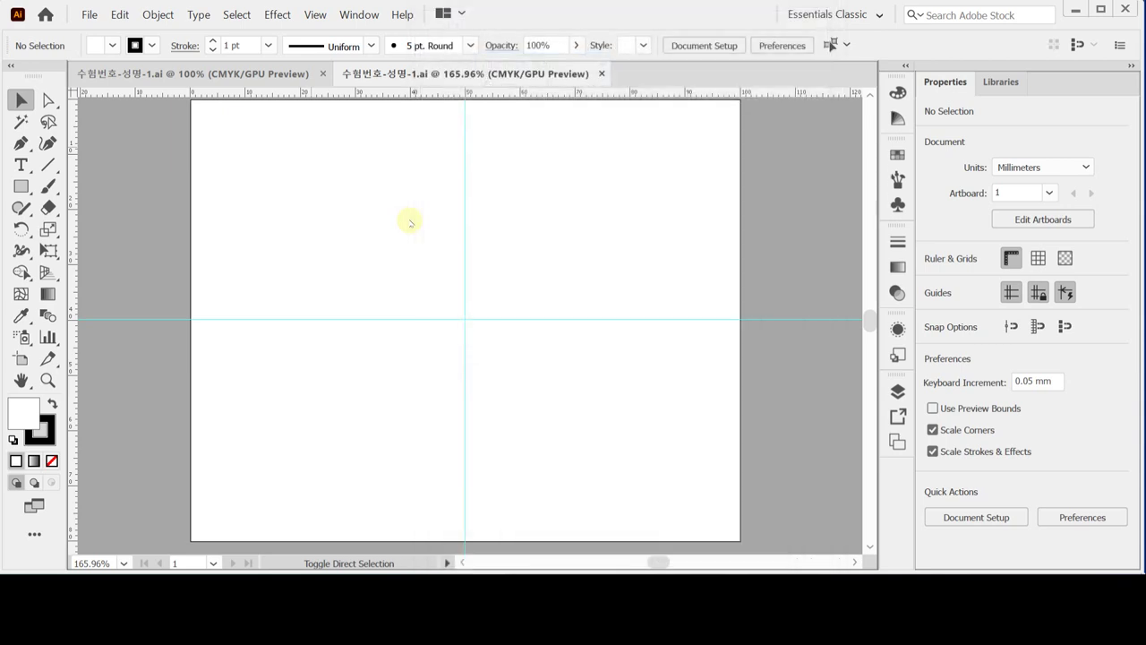
Step: In the doctor illustration document, show the guides and clear the artwork, keeping the colour swatches beside the artboard
click(253, 73)
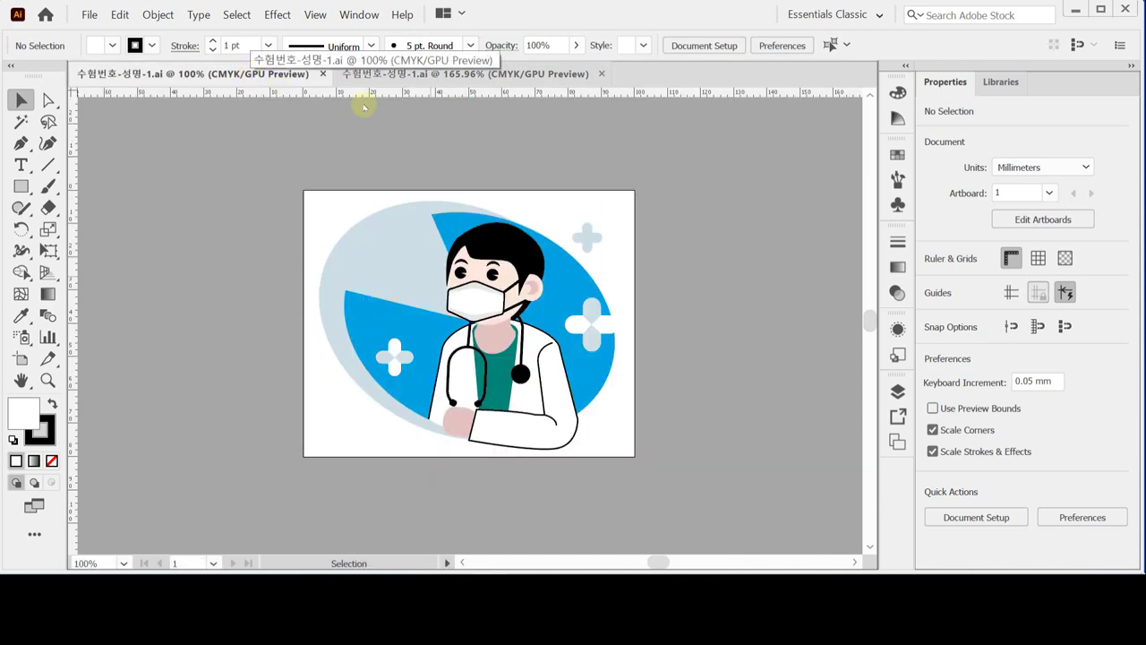
key(a)
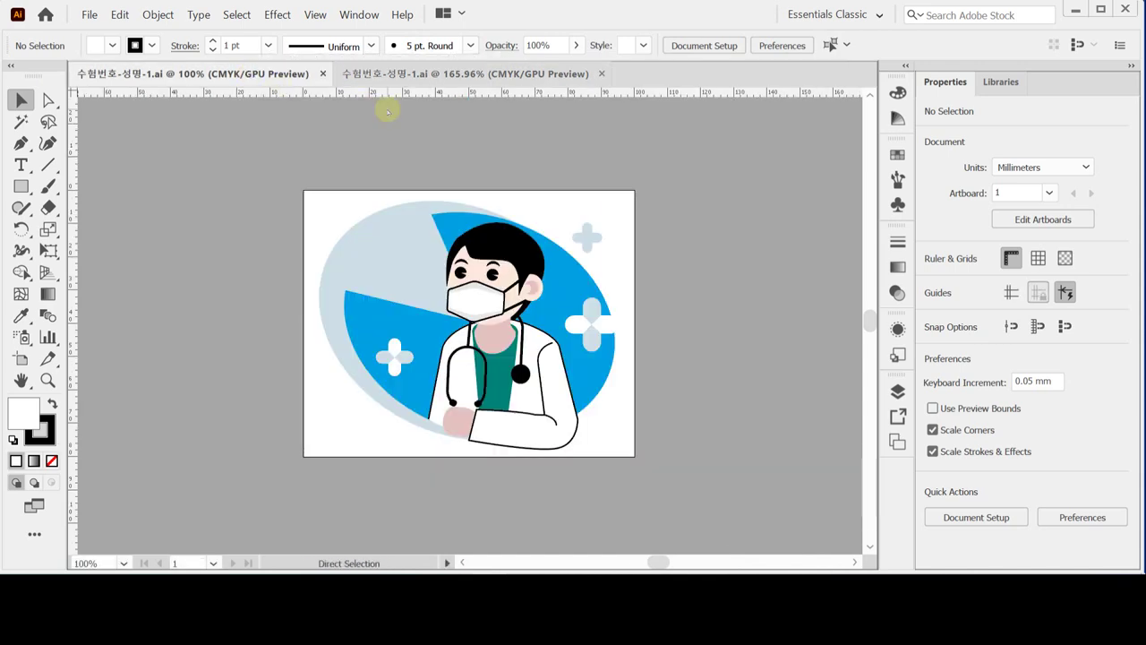
key(ctrl+semicolon)
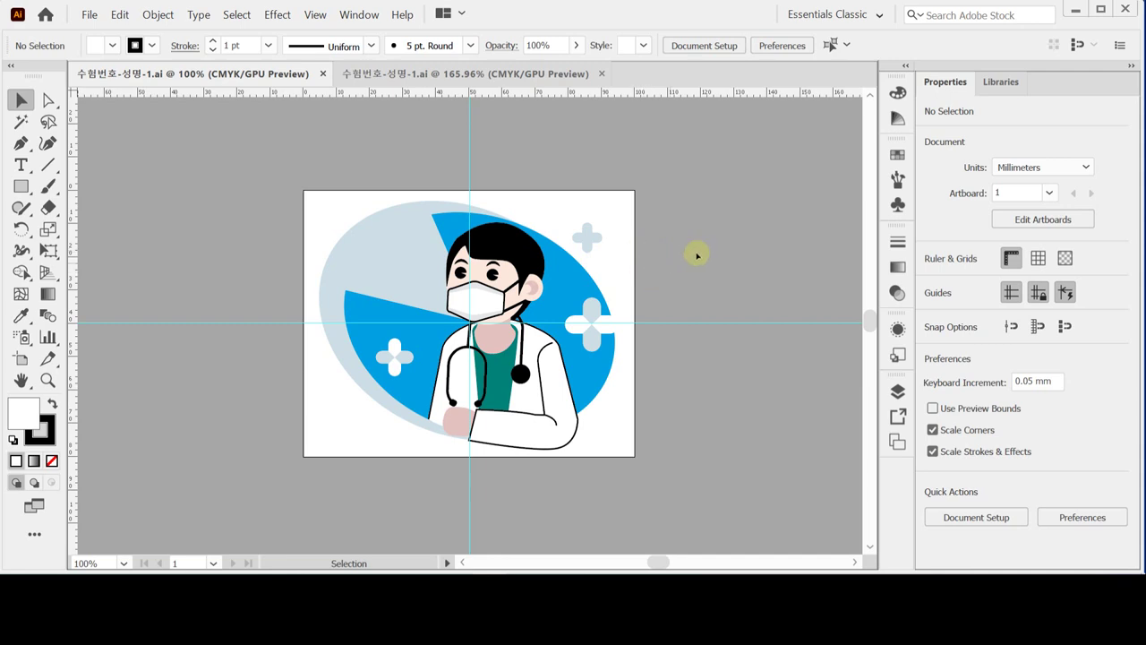
click(356, 154)
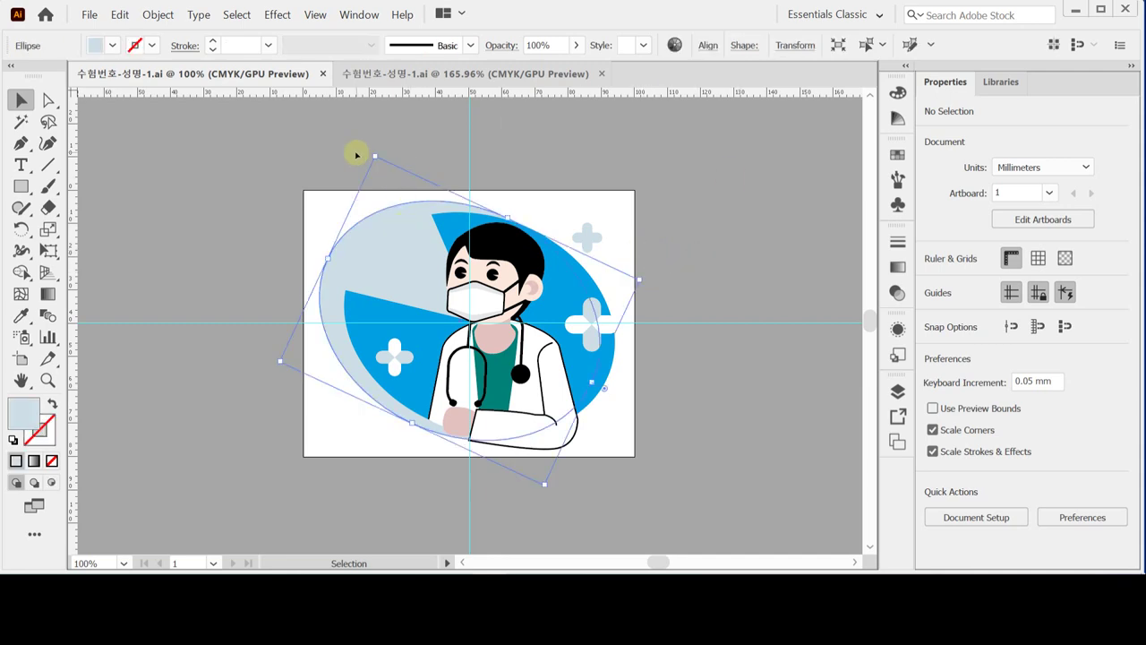
click(355, 145)
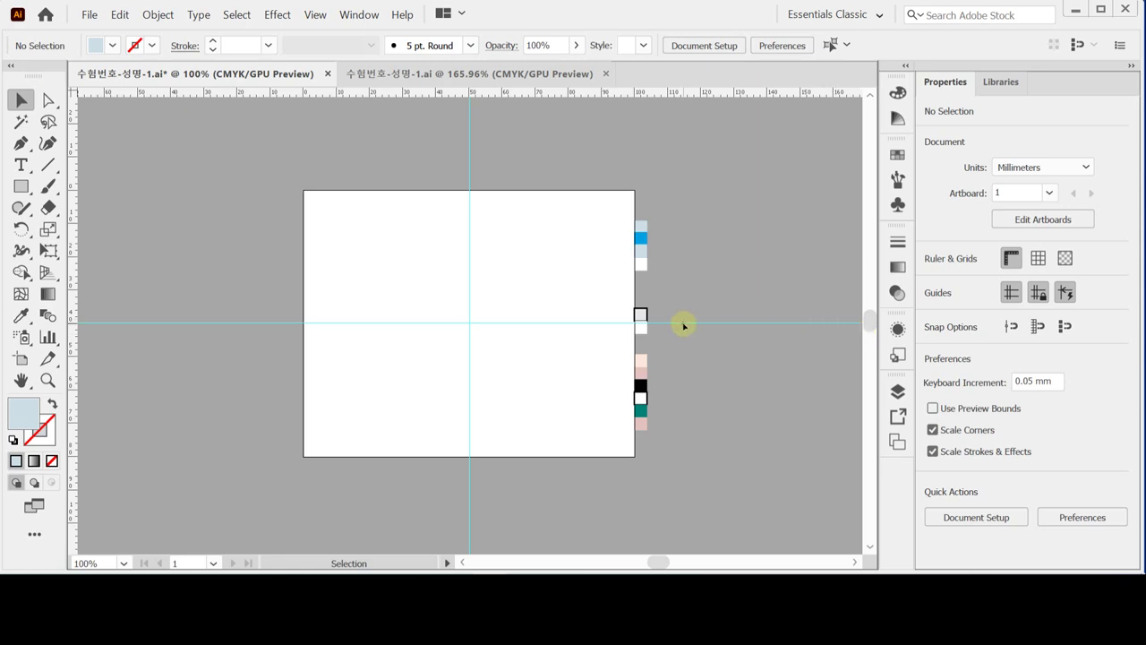
Step: Detach the group of shape tools into a floating panel and place it above the artboard's upper-left corner
click(20, 185)
drag(19, 185, 214, 226)
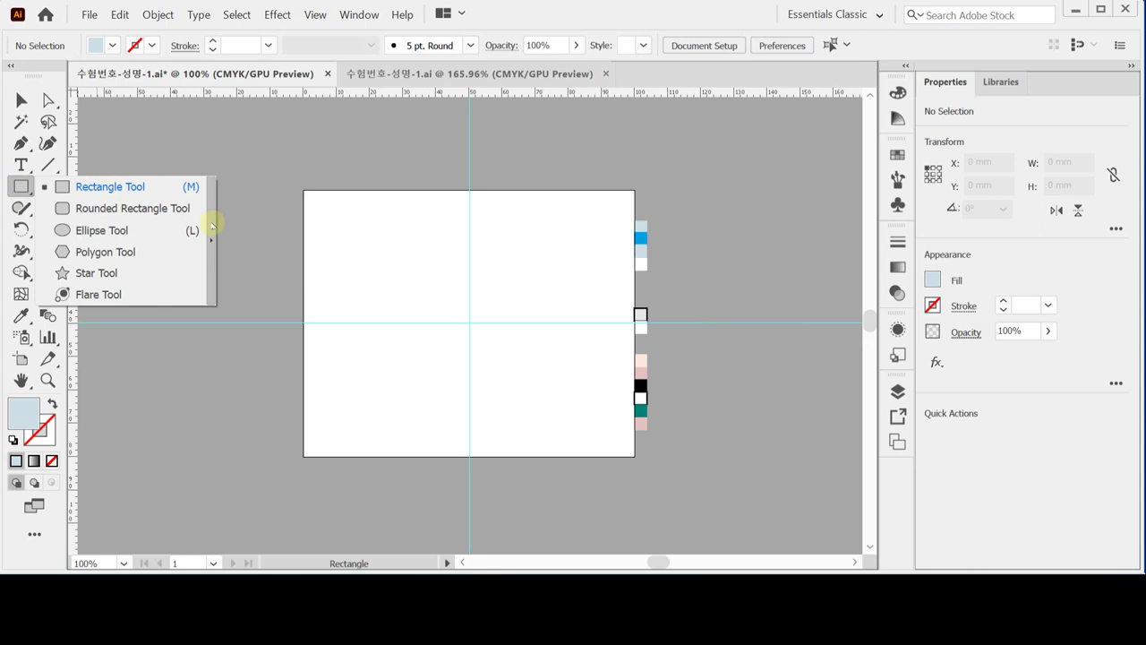
drag(213, 226, 215, 225)
drag(102, 200, 252, 110)
click(24, 186)
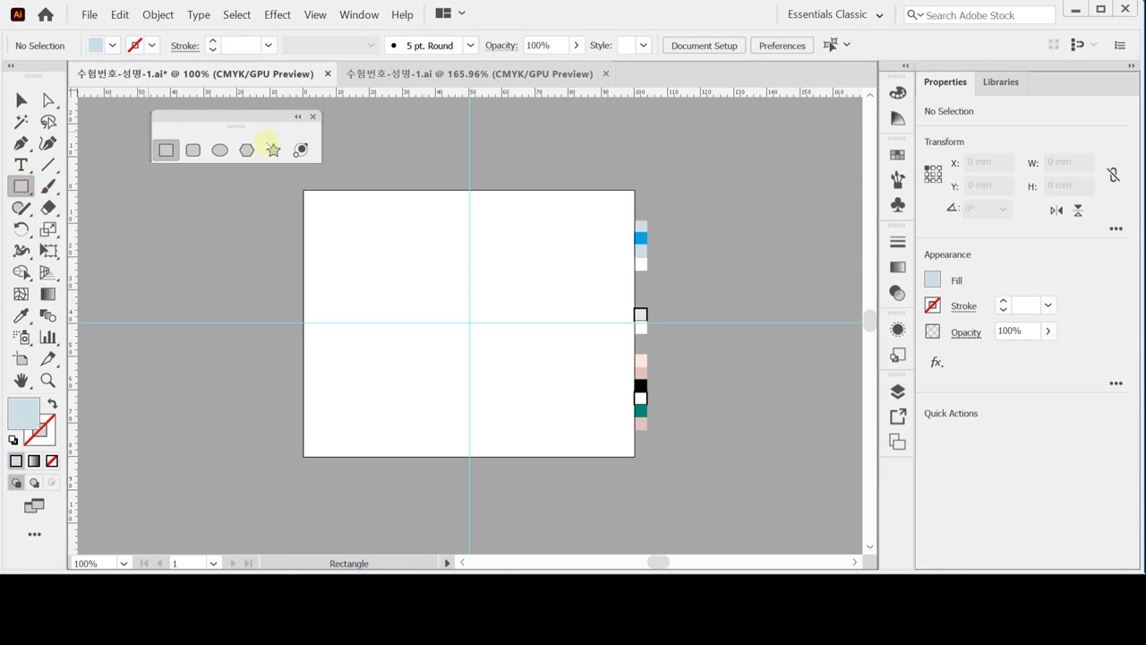
click(23, 186)
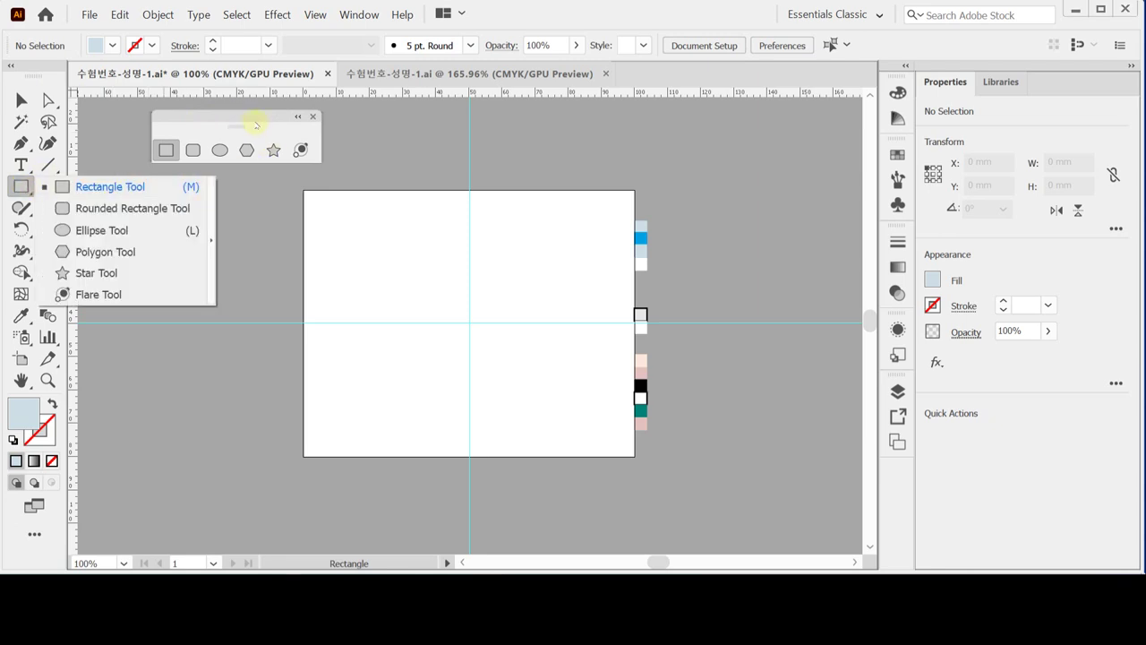
drag(252, 117, 268, 125)
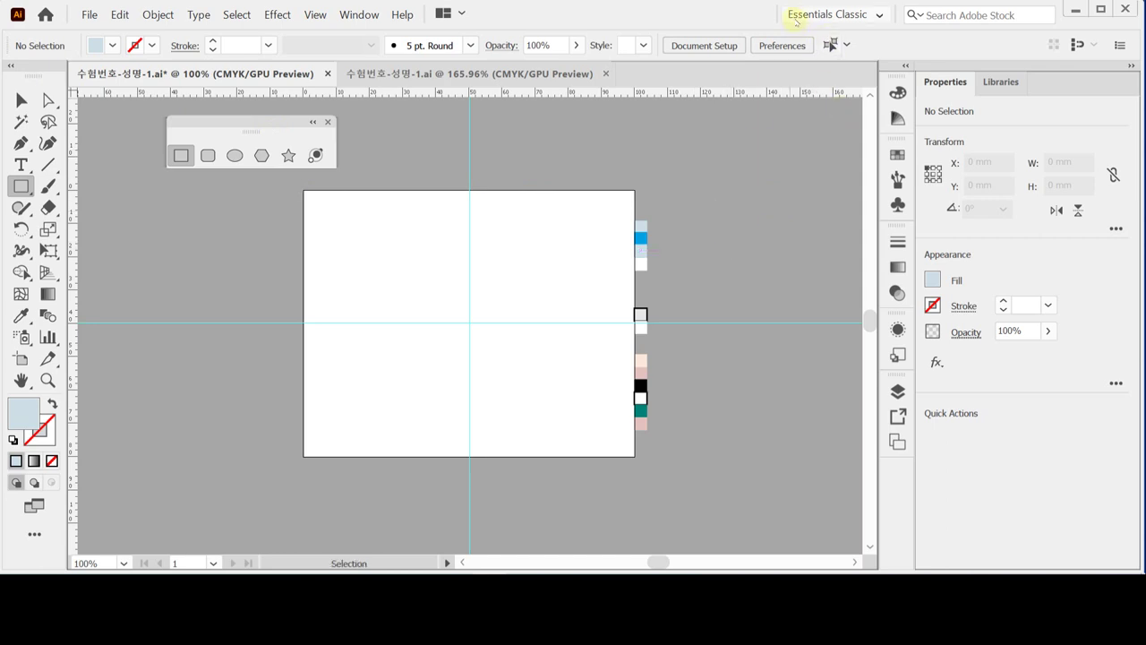
click(880, 17)
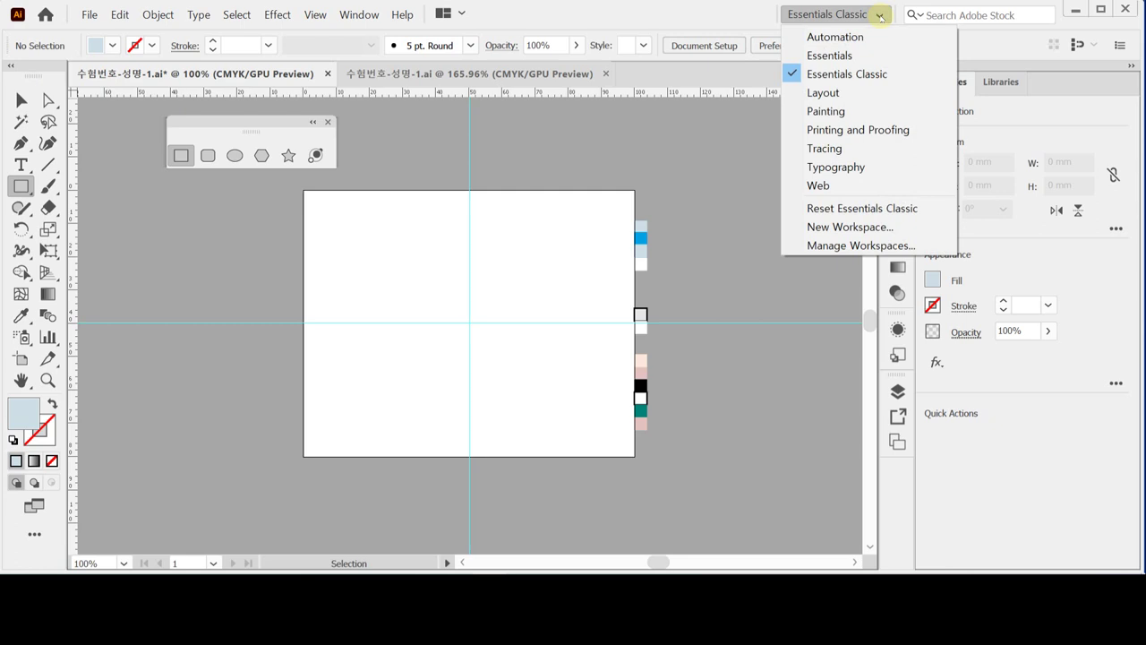
click(738, 16)
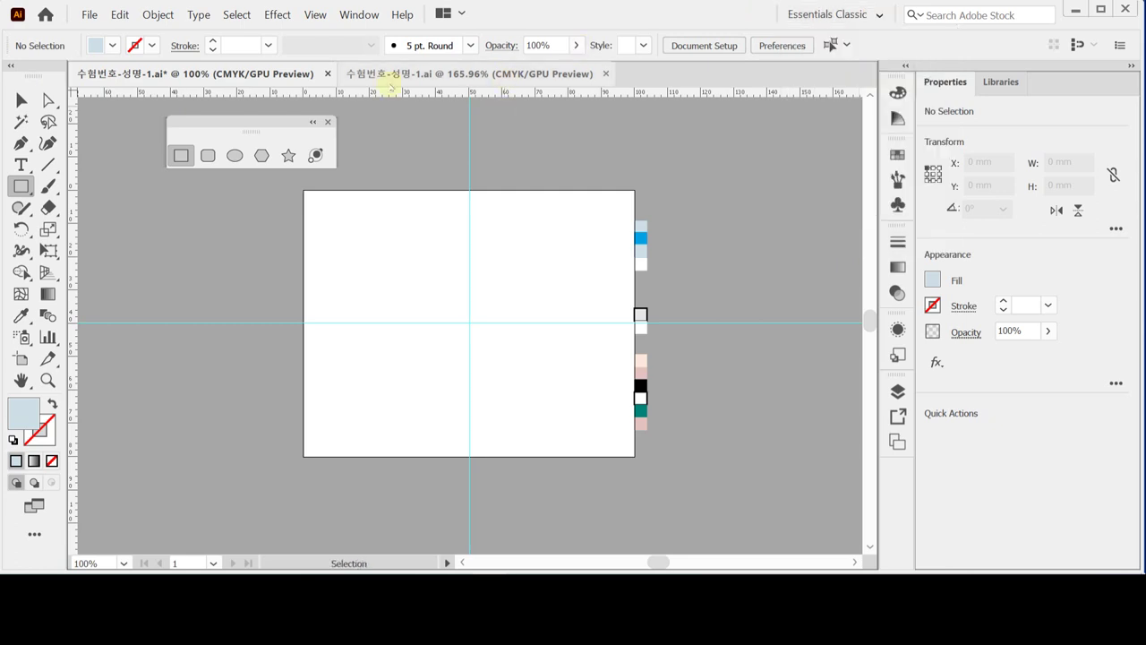
Step: Create an 88 × 68 mm light blue ellipse with no stroke and centre it on the intersection of the guides
click(236, 155)
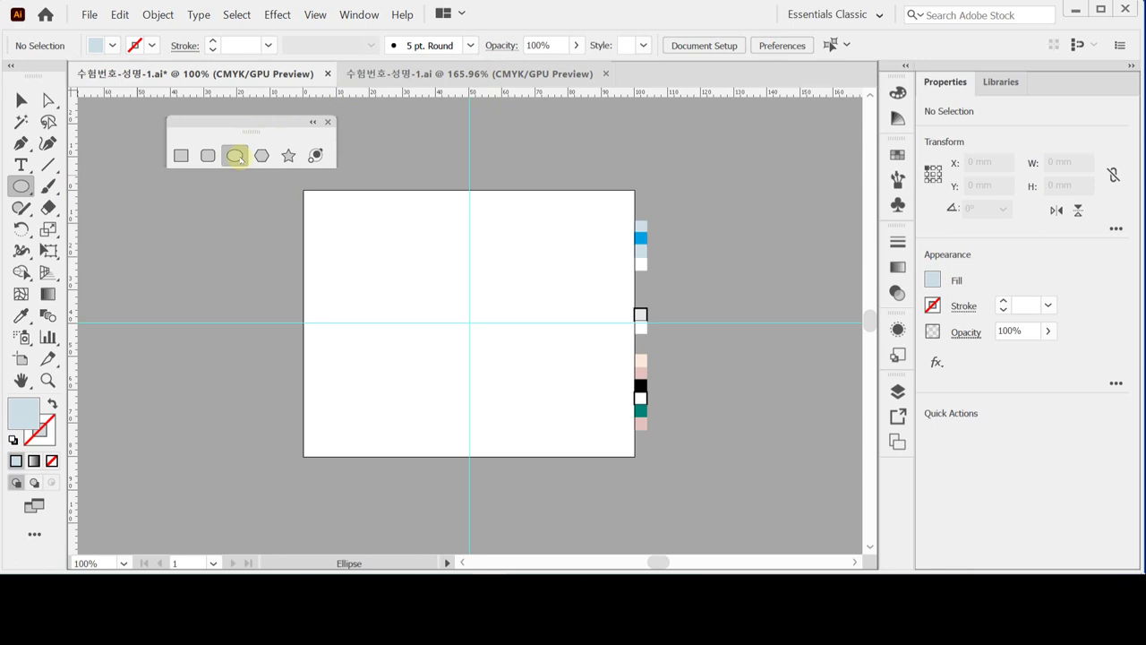
click(452, 322)
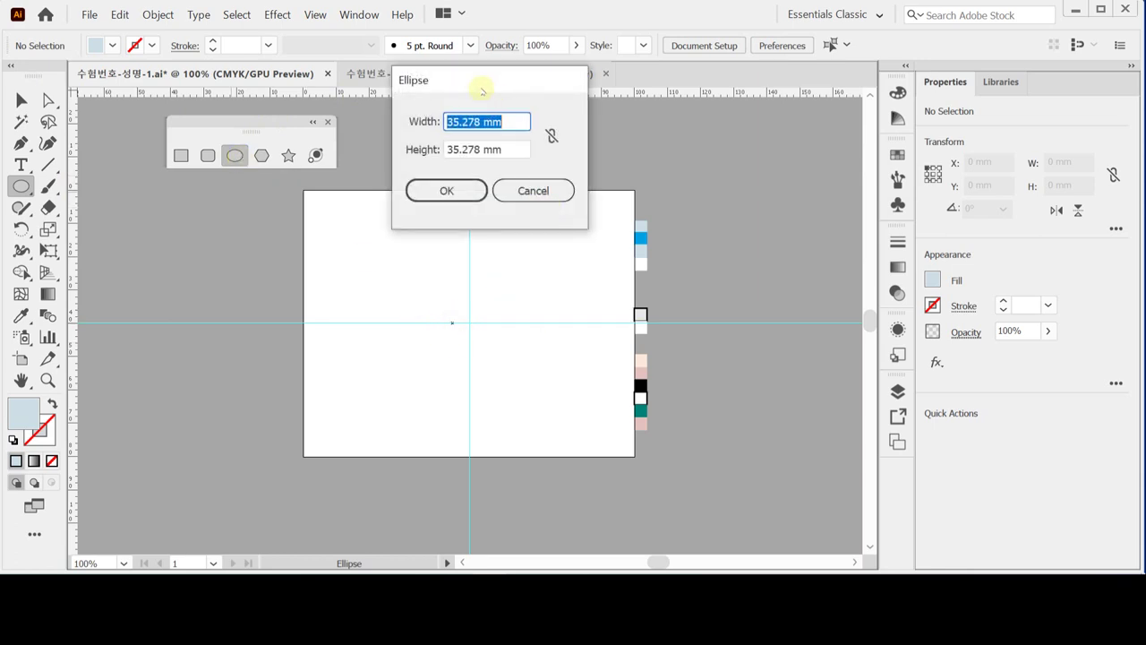
drag(480, 82, 535, 157)
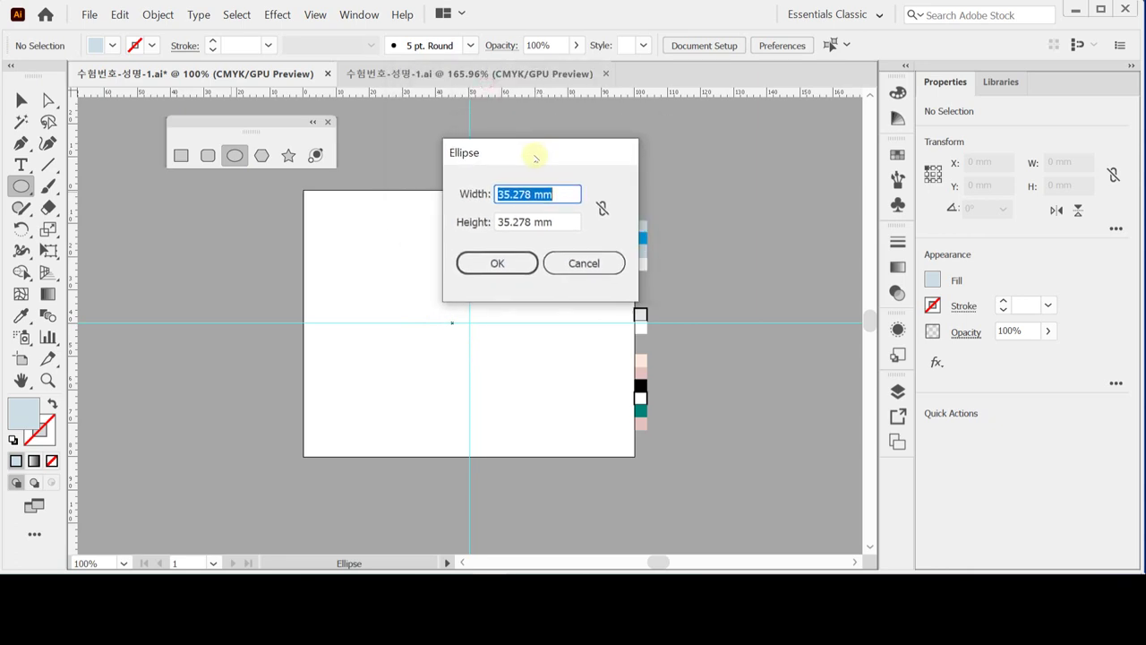
text(88)
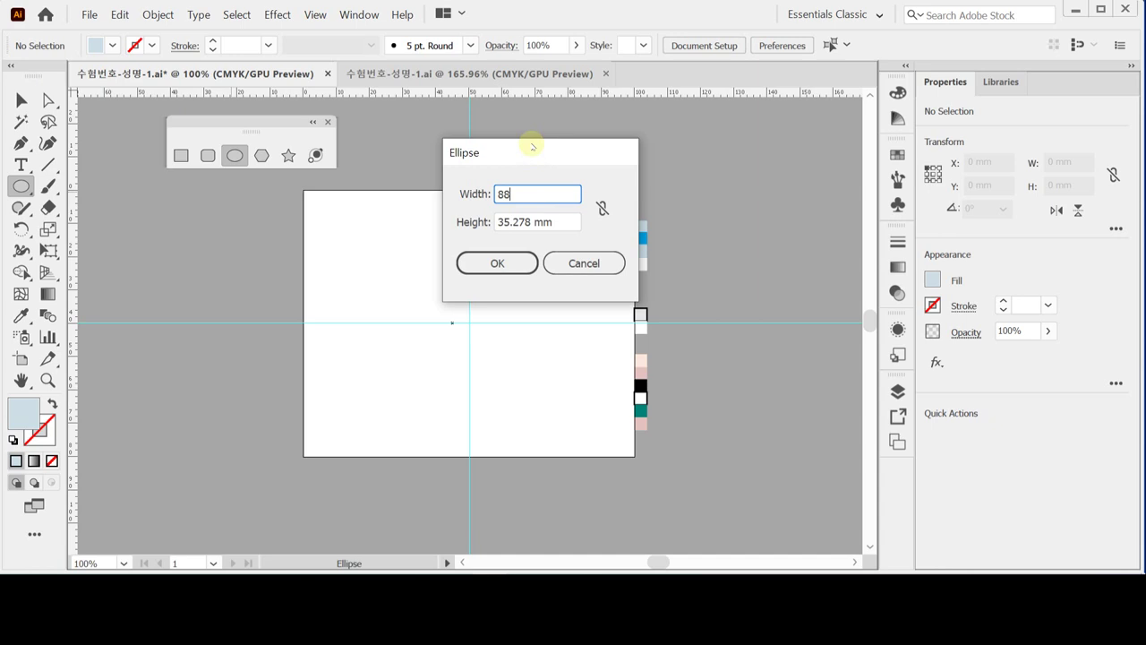
key(Tab)
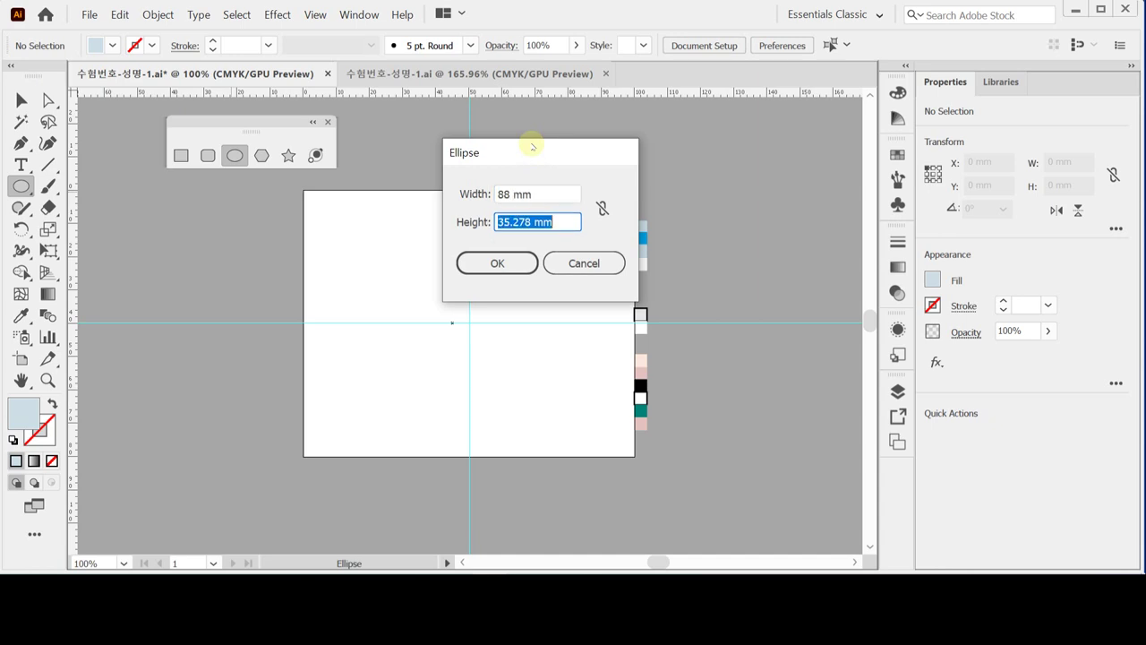
text(68)
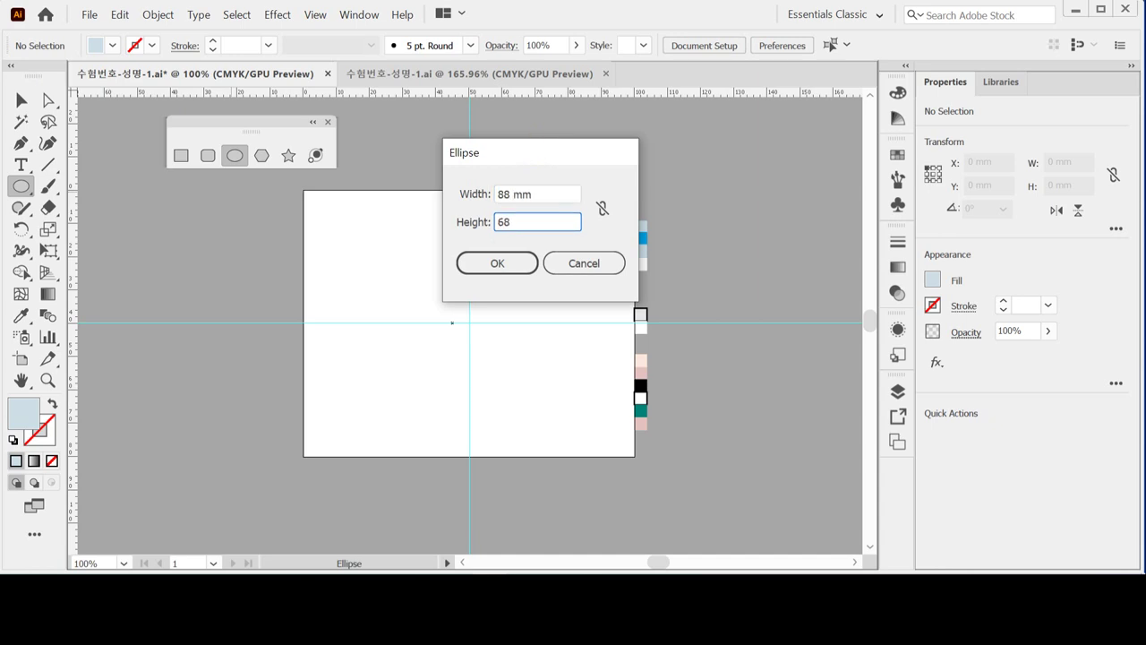
key(Tab)
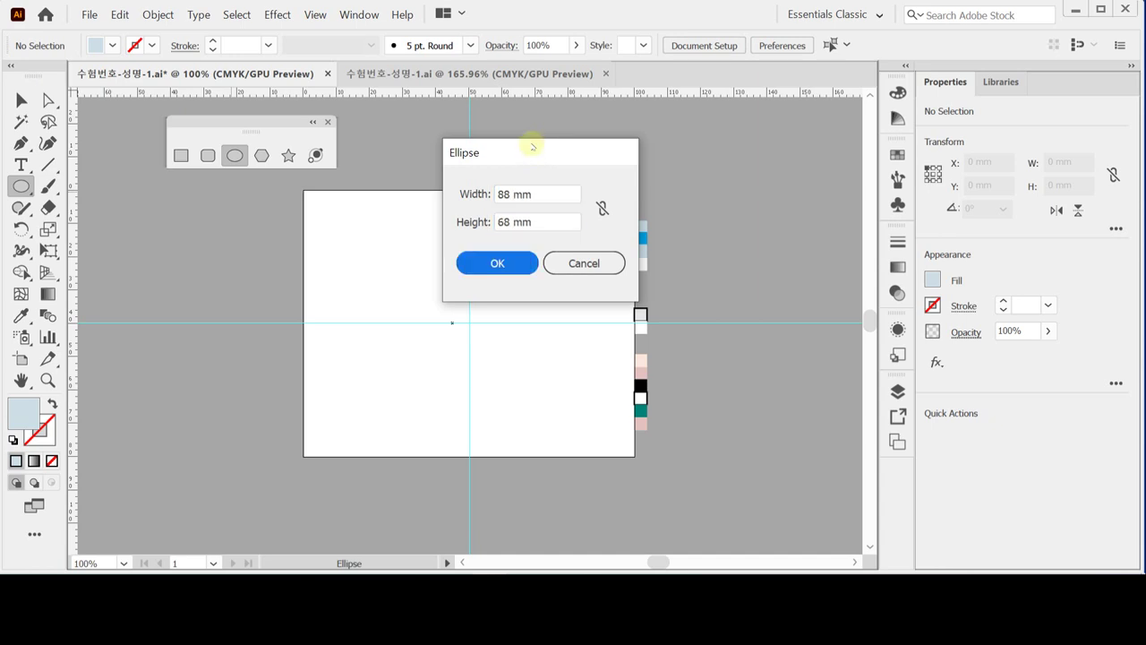
click(475, 197)
key(Tab)
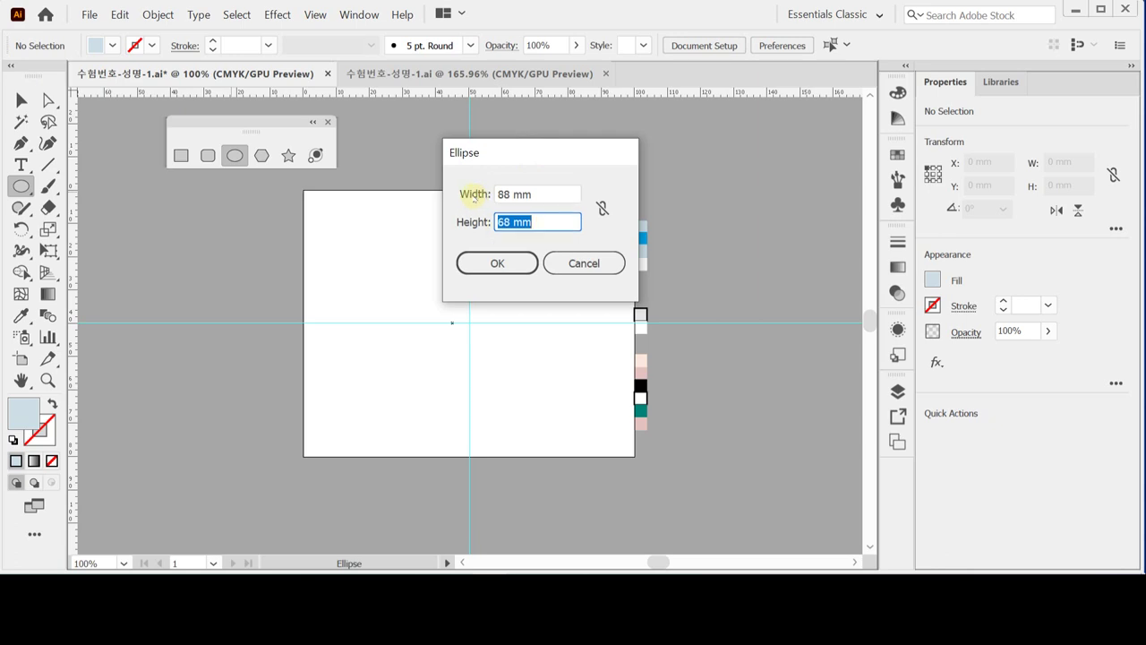
key(Return)
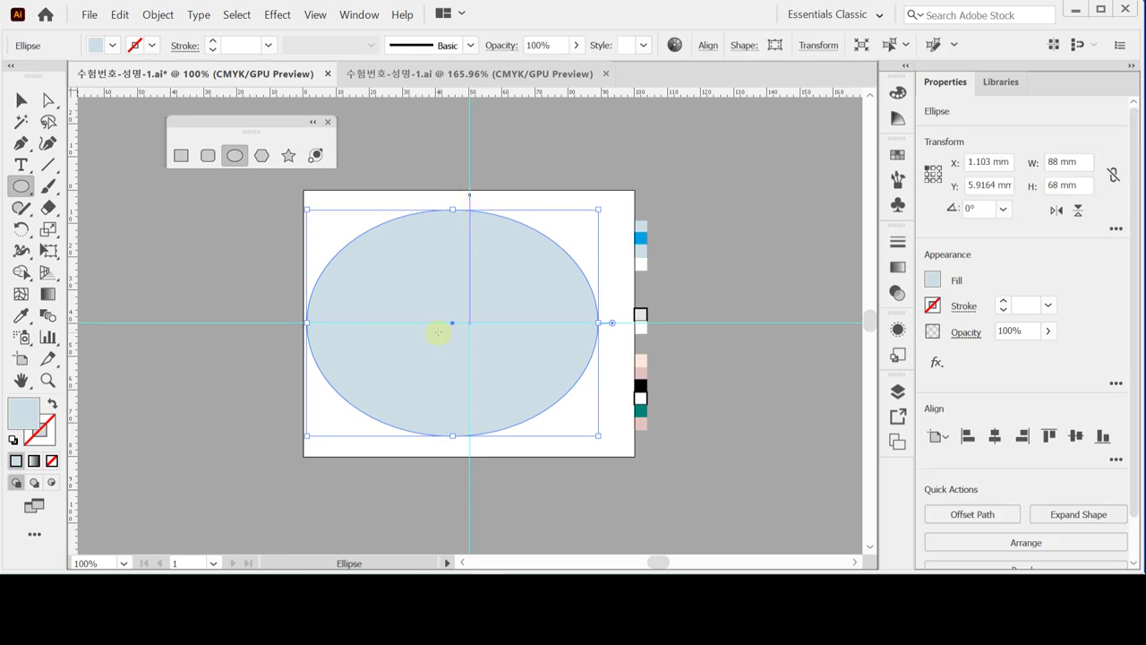
drag(466, 295, 481, 292)
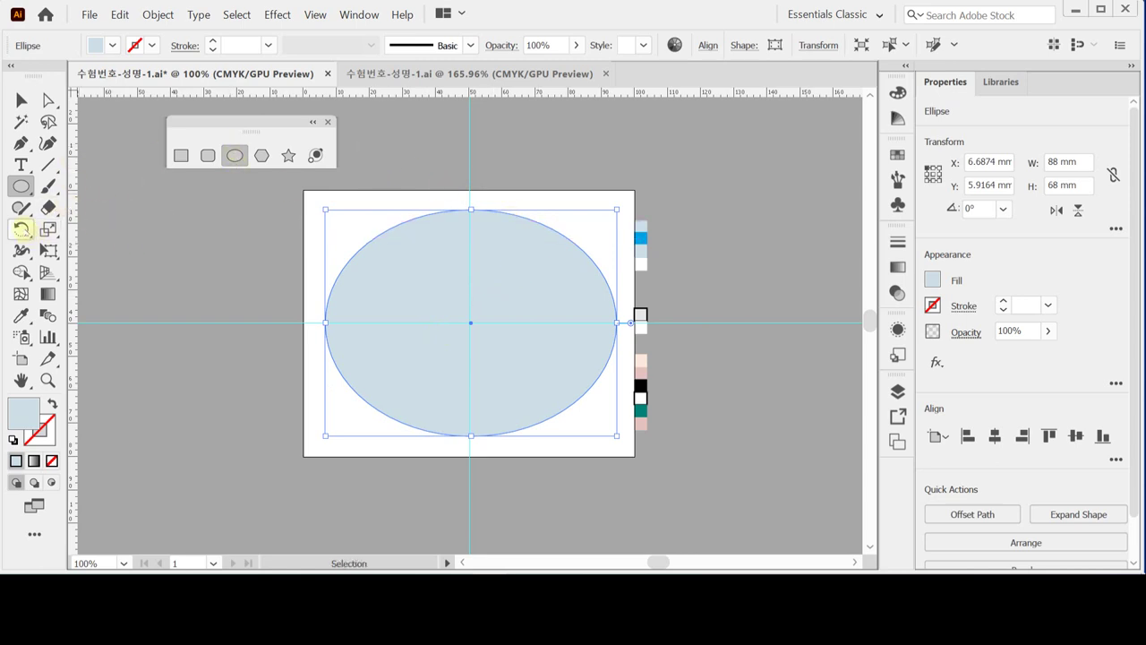
Step: Rotate the light blue ellipse by -25° about its centre, comparing it with and without the preview
click(21, 230)
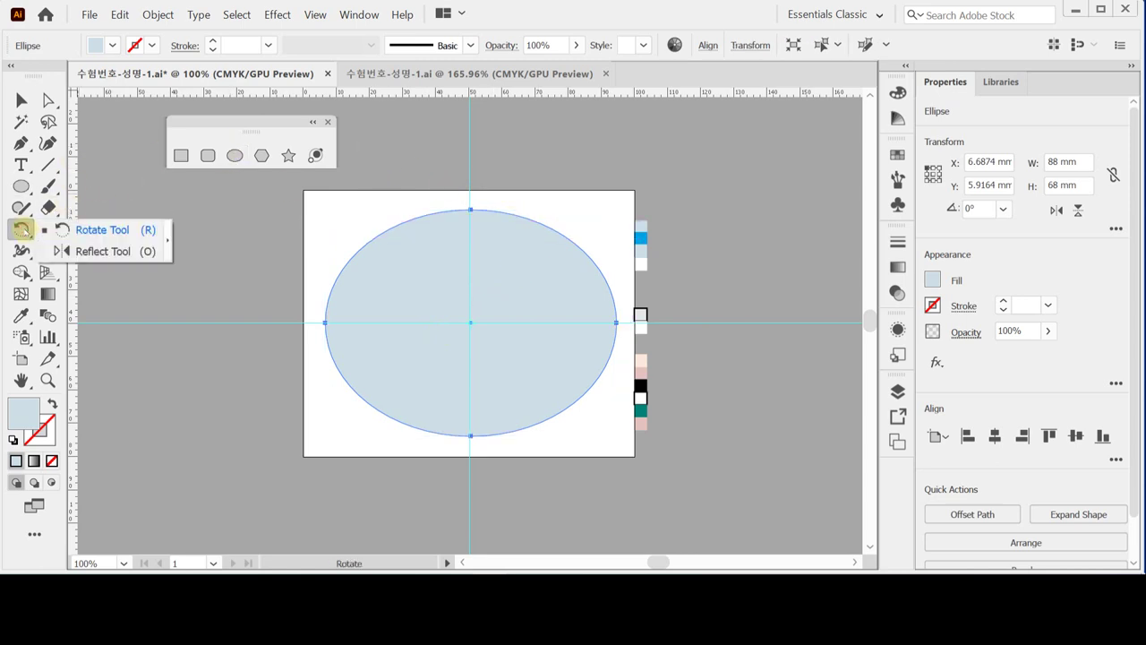
click(81, 232)
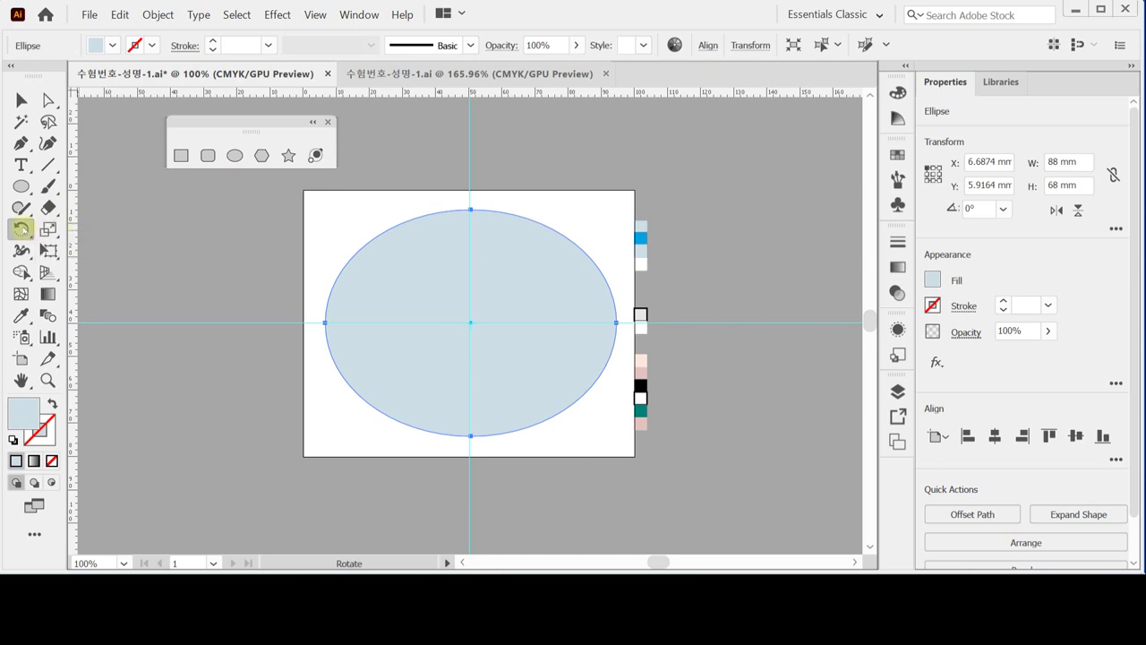
double_click(22, 229)
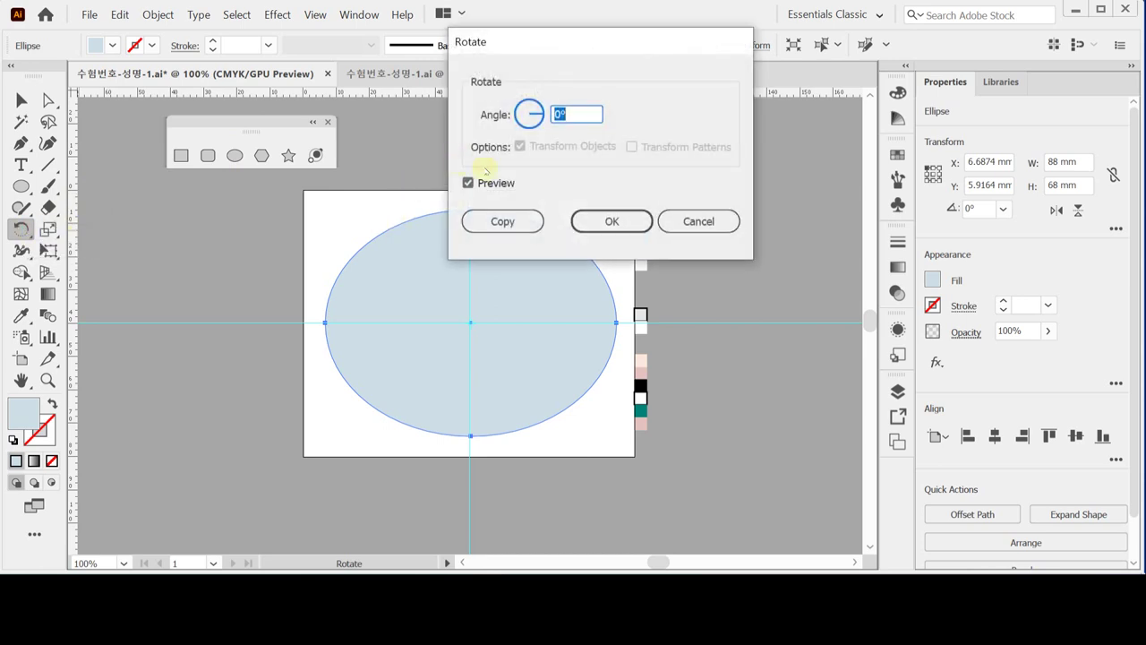
drag(541, 45, 622, 105)
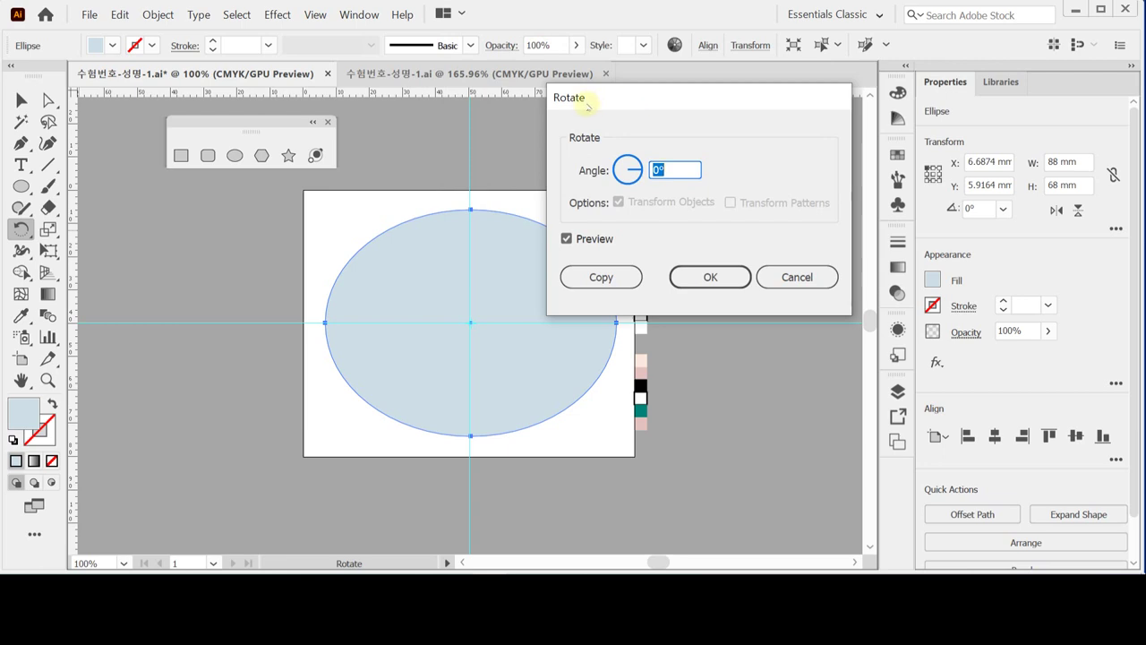
text(-25)
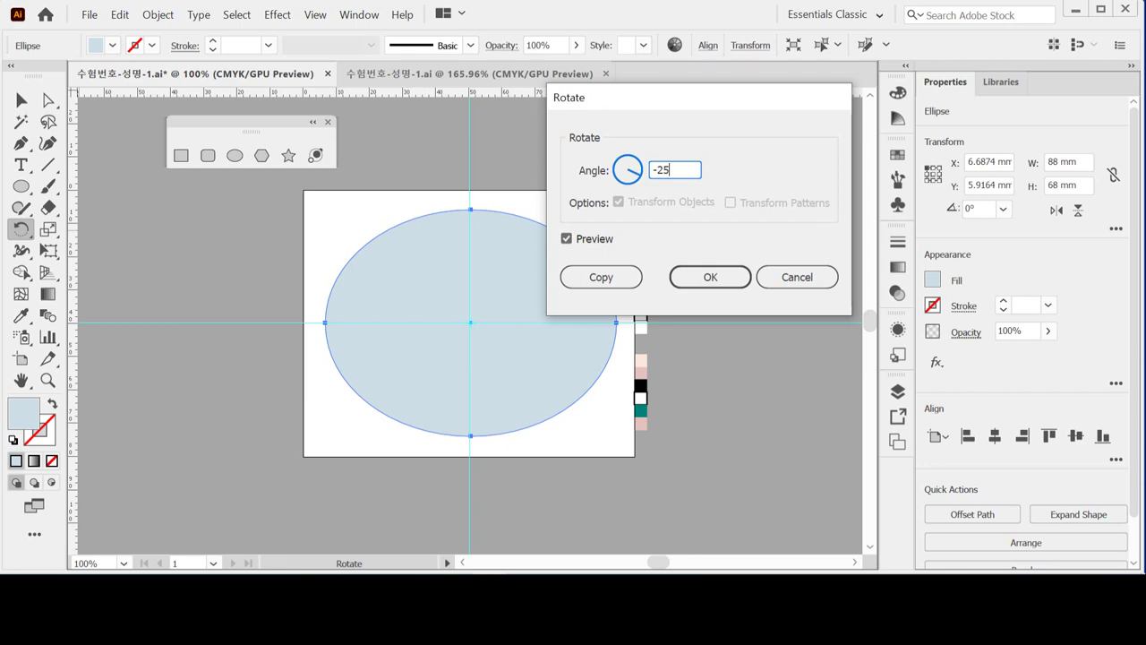
key(Tab)
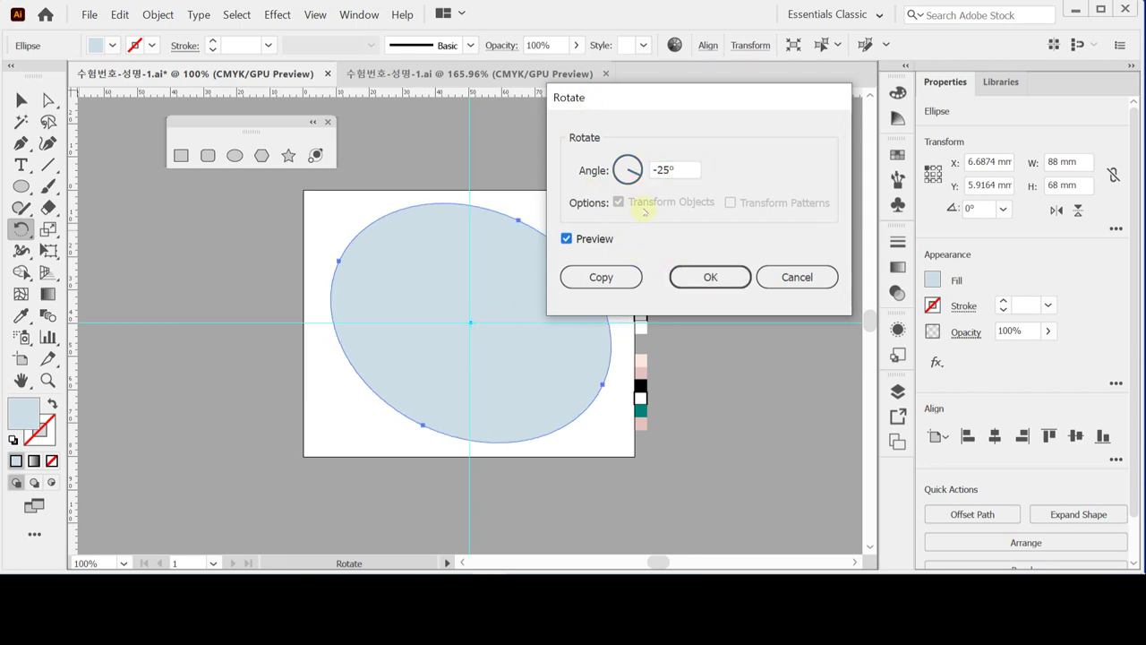
click(578, 242)
click(578, 242)
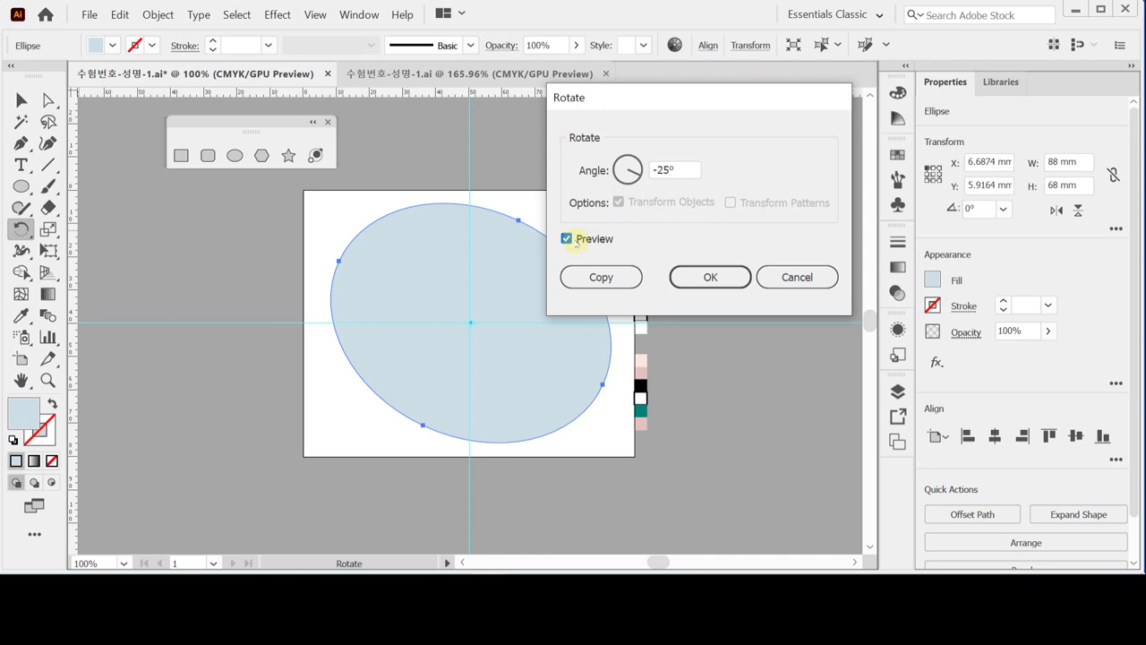
click(710, 277)
click(22, 101)
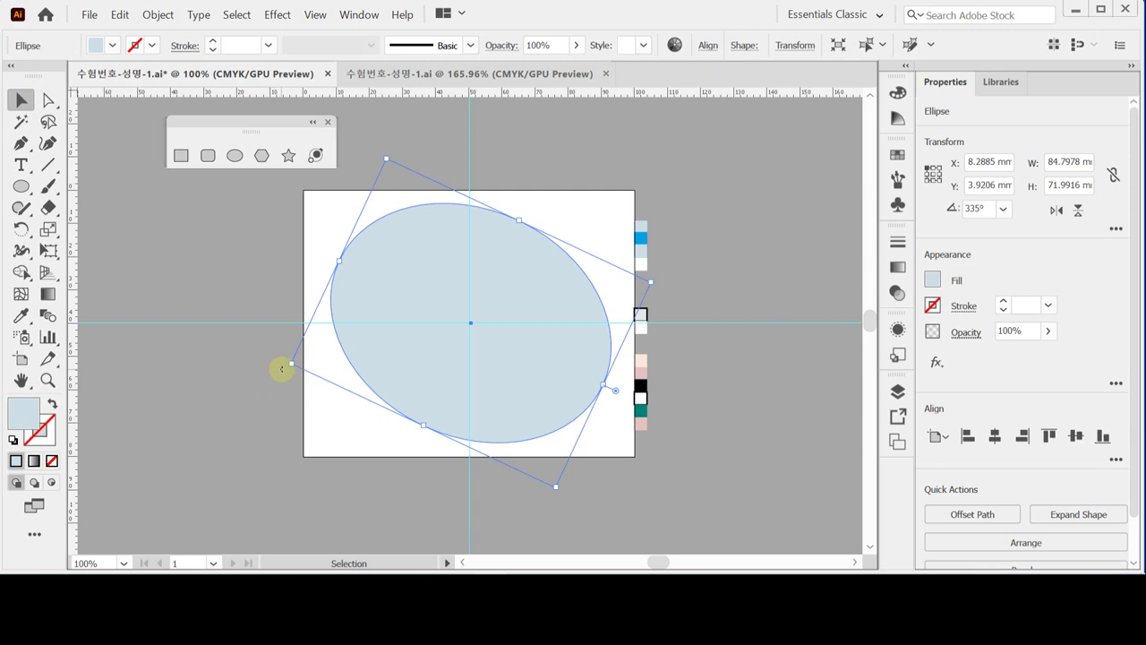
mouse_move(281, 369)
mouse_down()
mouse_move(289, 391)
mouse_move(264, 348)
mouse_move(277, 381)
mouse_move(277, 366)
mouse_up()
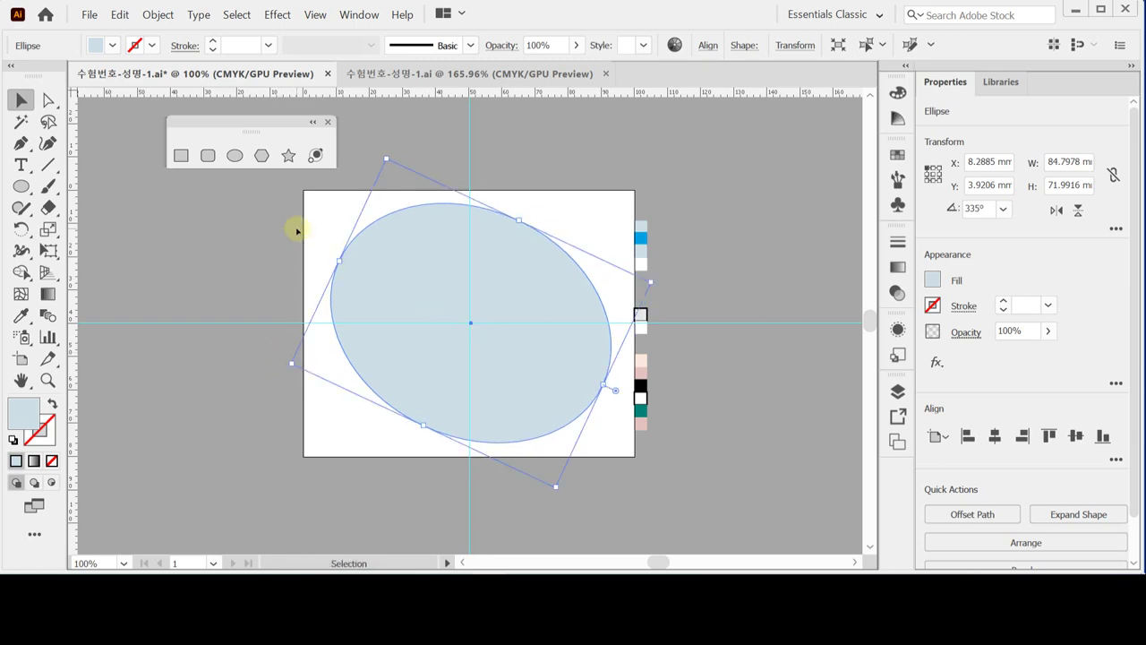
click(23, 228)
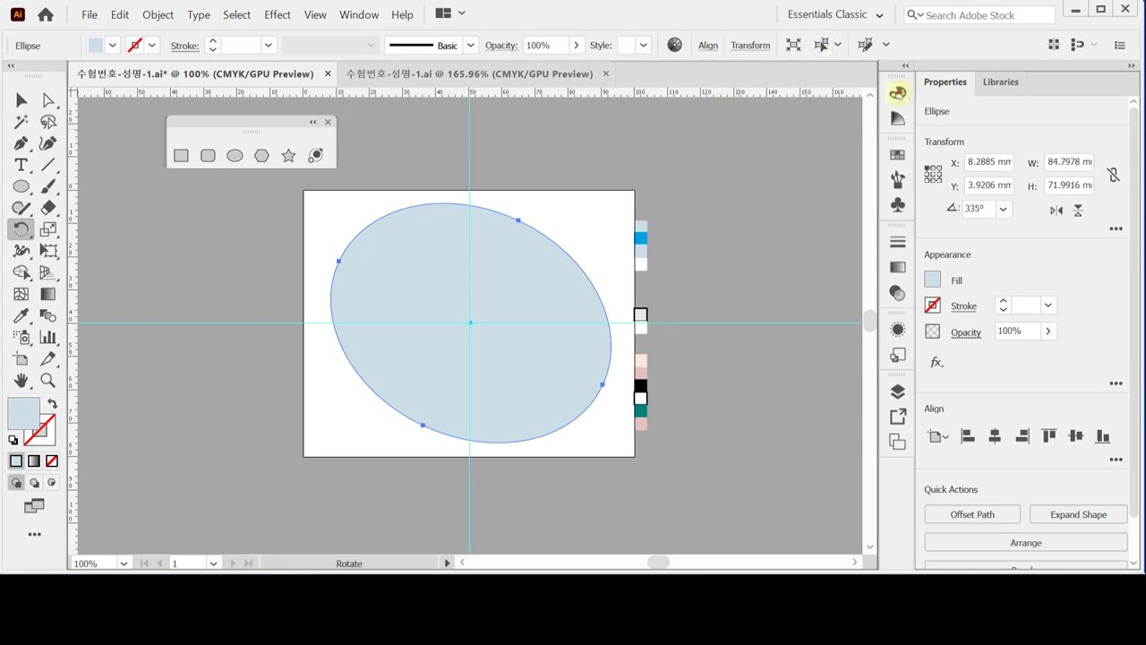
Step: Detach the Color panel, expand it to show the CMYK sliders, and place it above the artboard's upper-right corner
drag(897, 90, 691, 103)
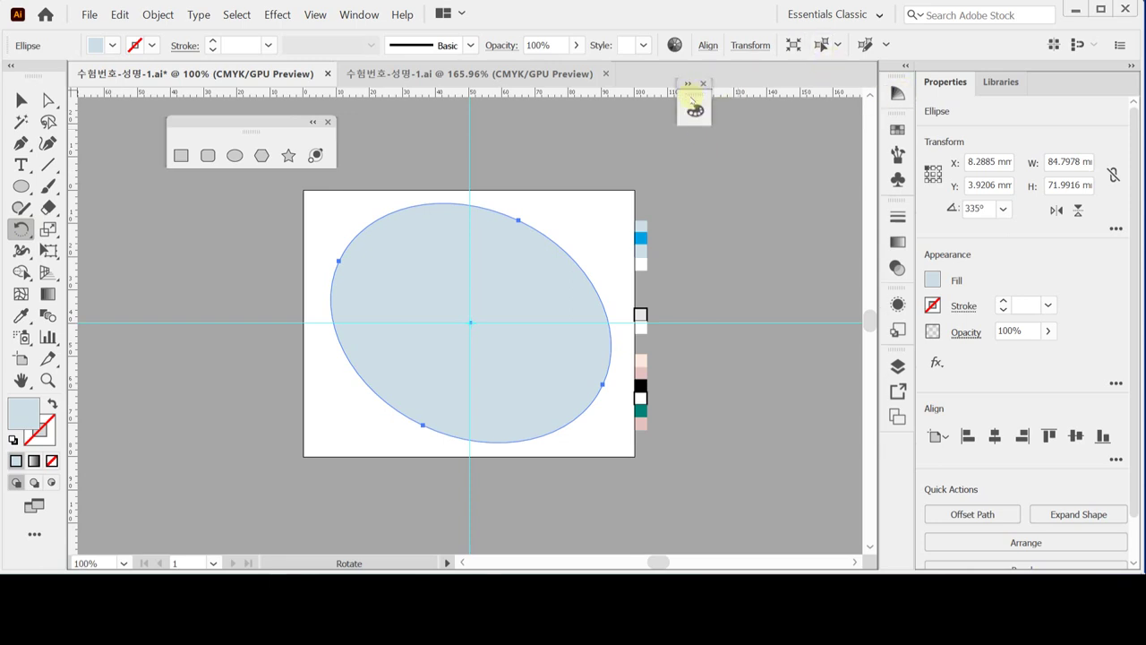
click(692, 104)
double_click(697, 100)
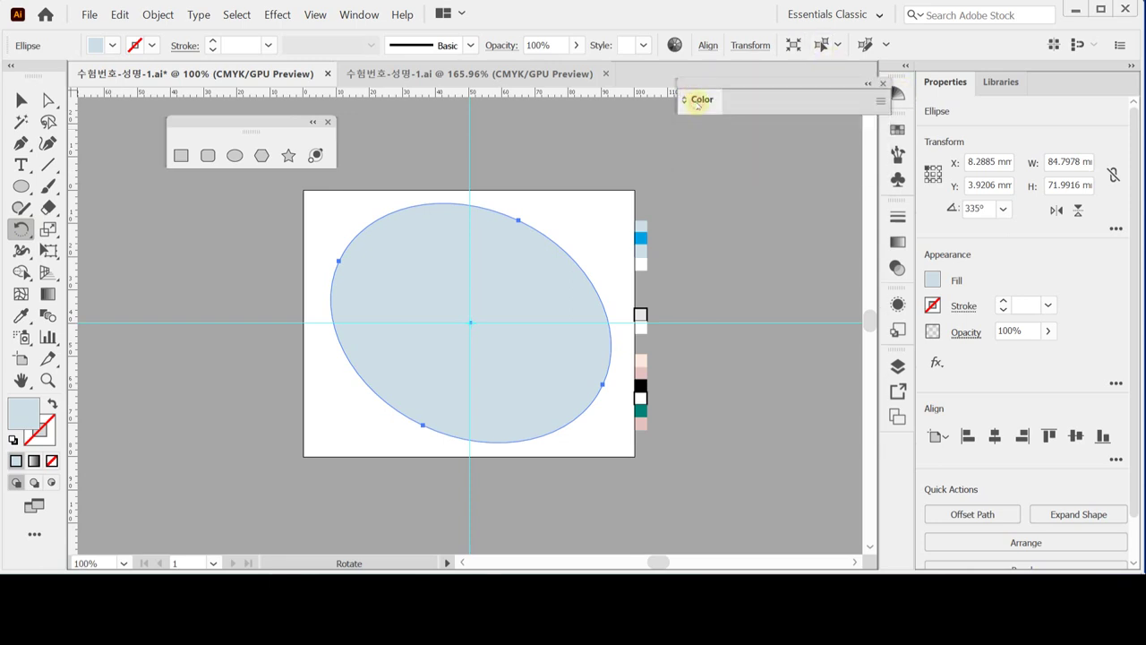
click(697, 100)
drag(697, 85, 673, 78)
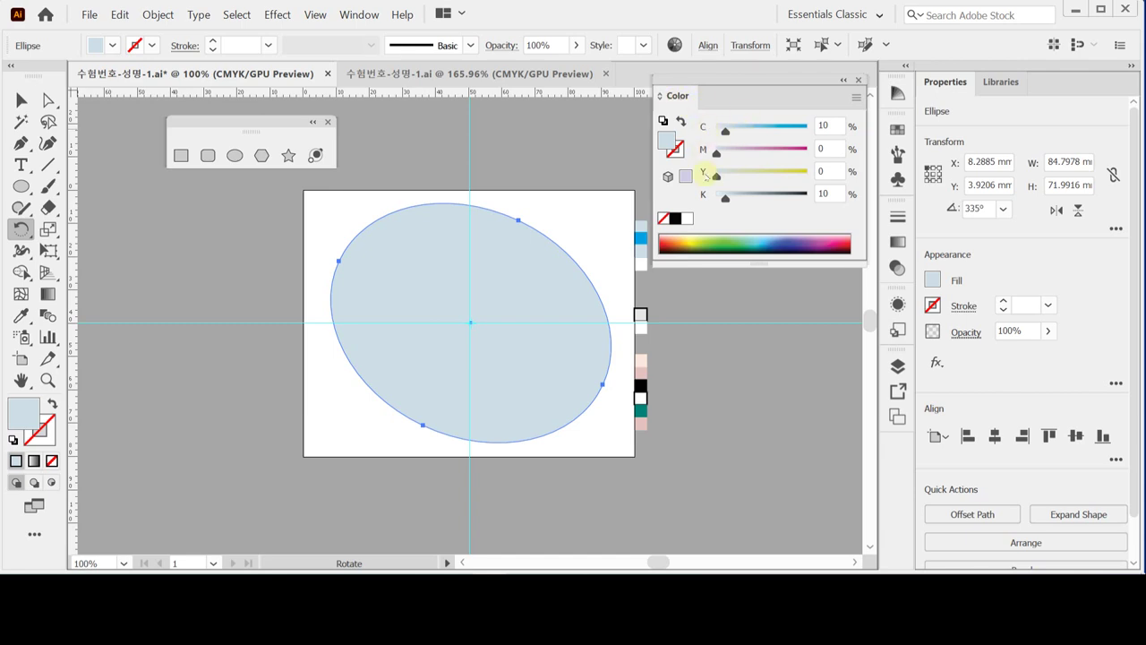
Step: Check the colour model options and the cyan and black values of the ellipse's fill
click(856, 97)
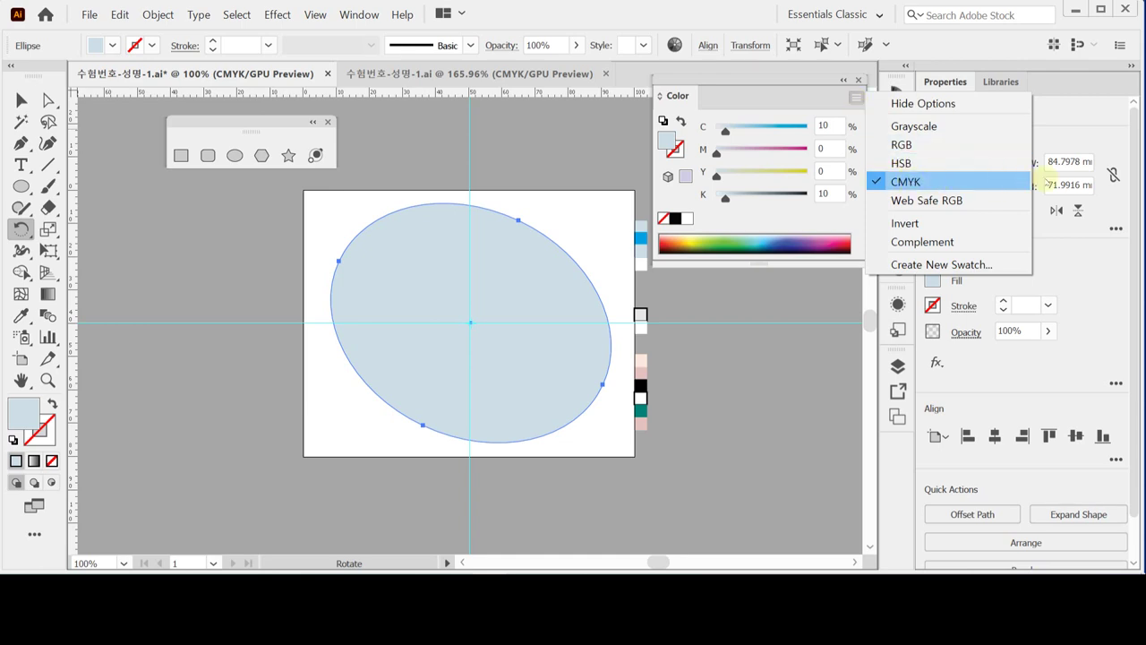
click(754, 79)
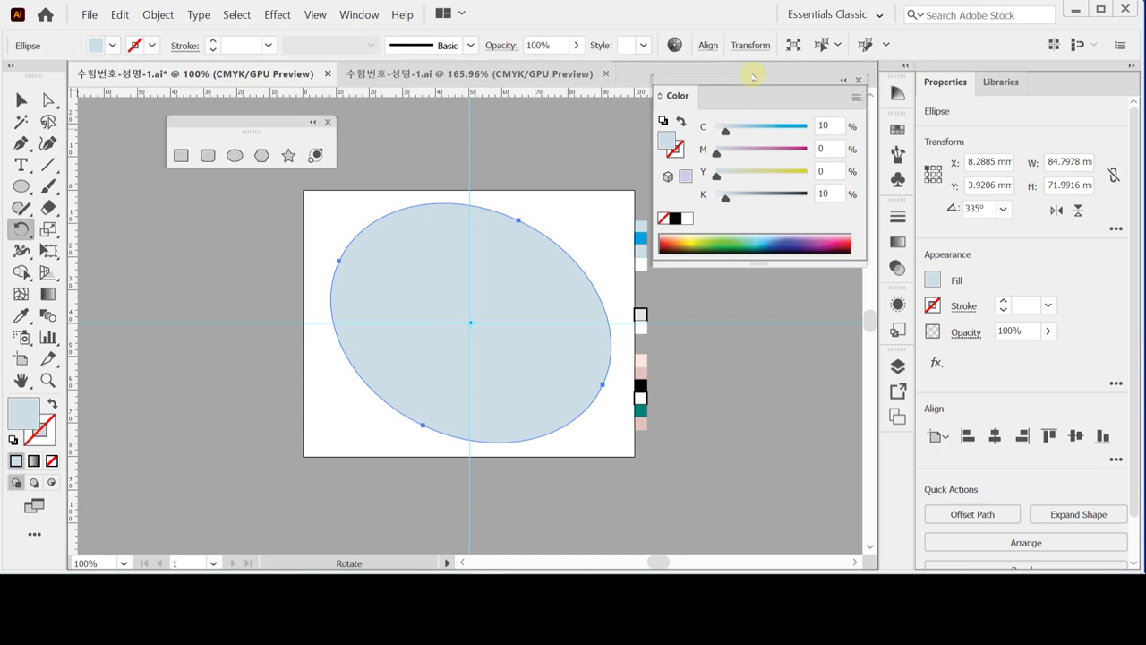
click(831, 126)
click(836, 194)
Step: Make a uniformly scaled copy of the rotated ellipse at 95% and set the cyan of the copy's fill to 100%
click(48, 229)
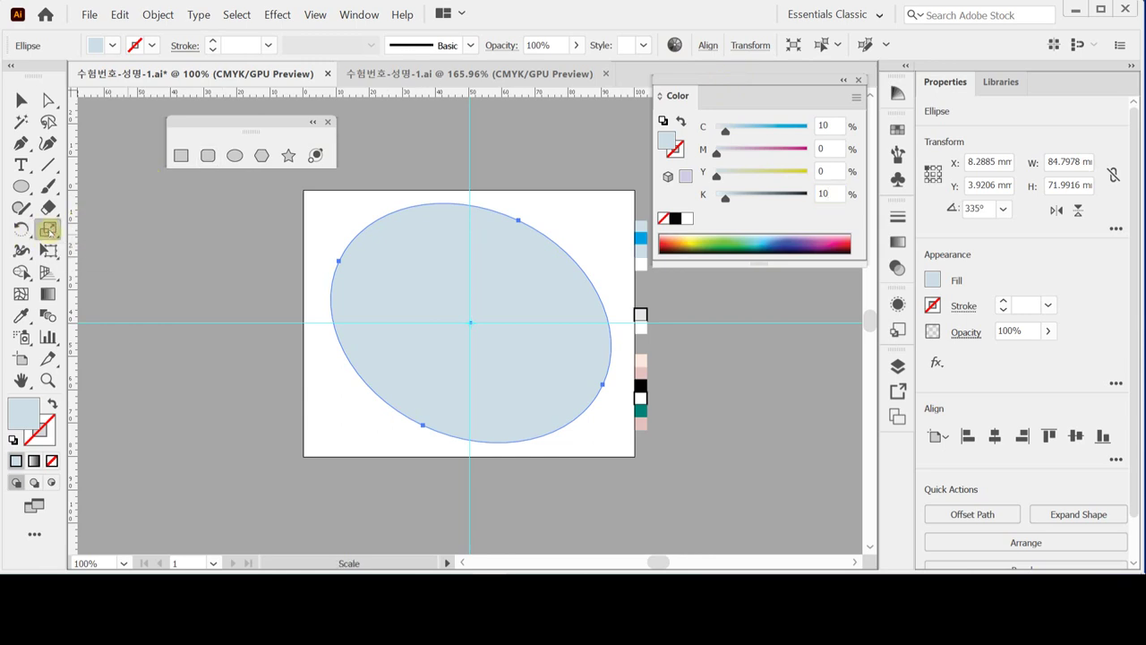
double_click(48, 230)
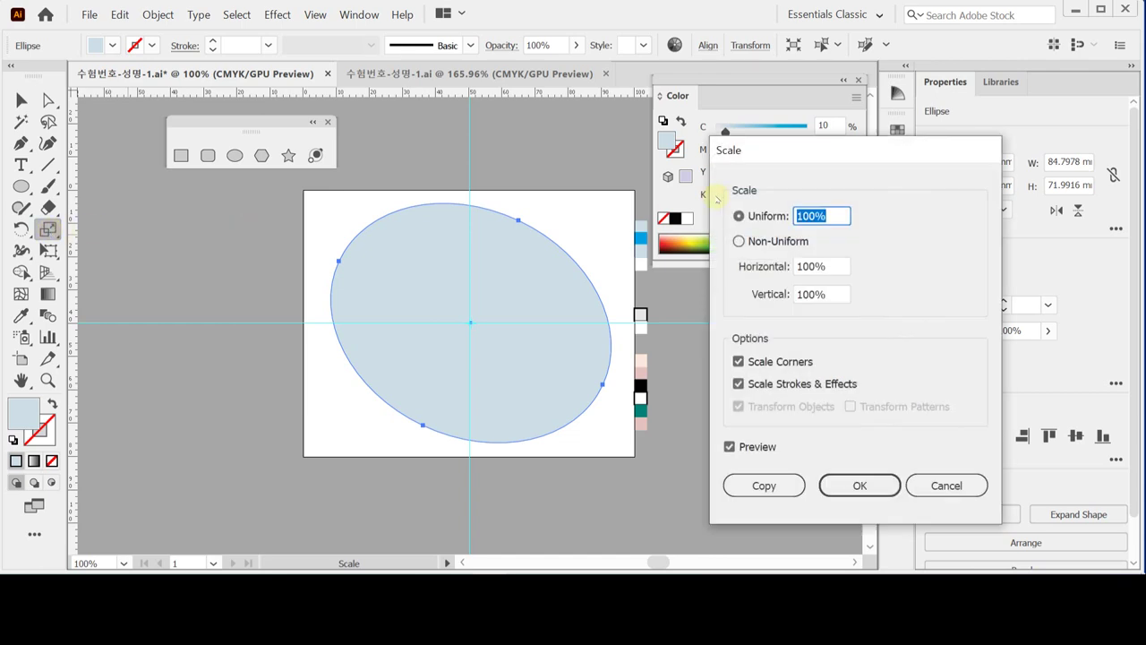
text(95)
key(Tab)
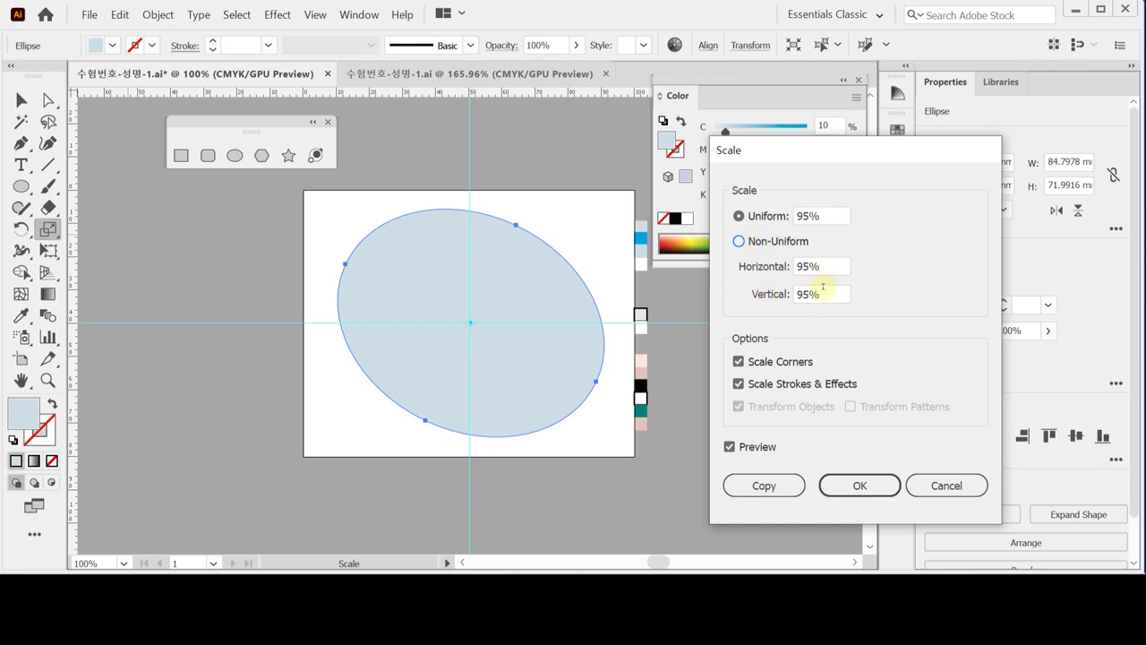
click(752, 450)
click(752, 450)
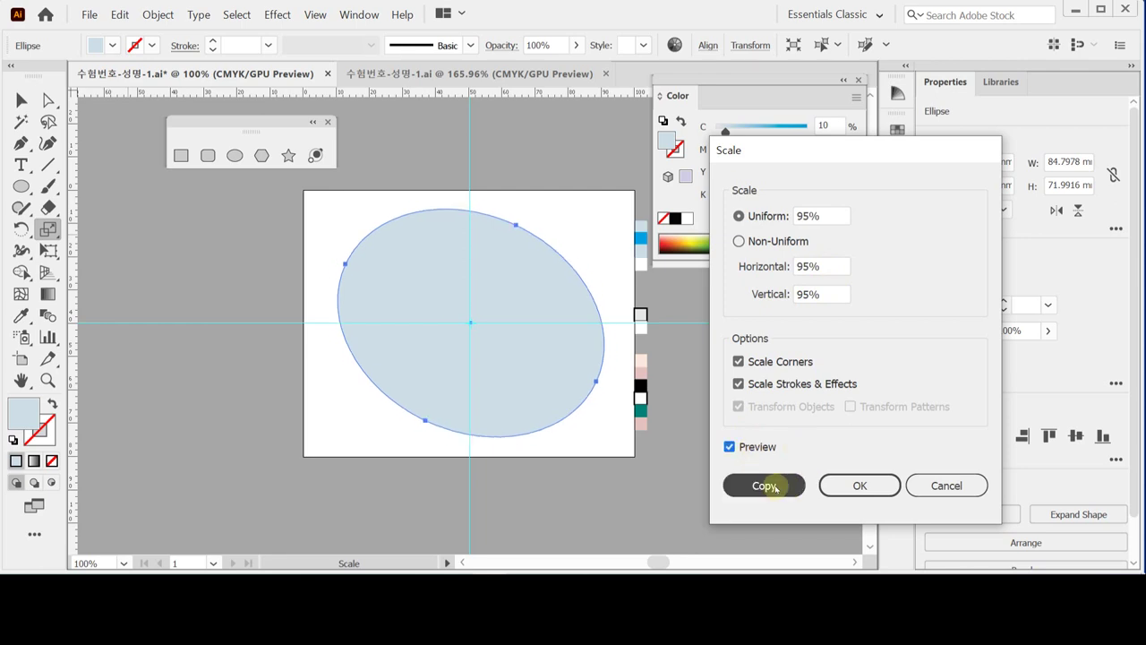
click(765, 485)
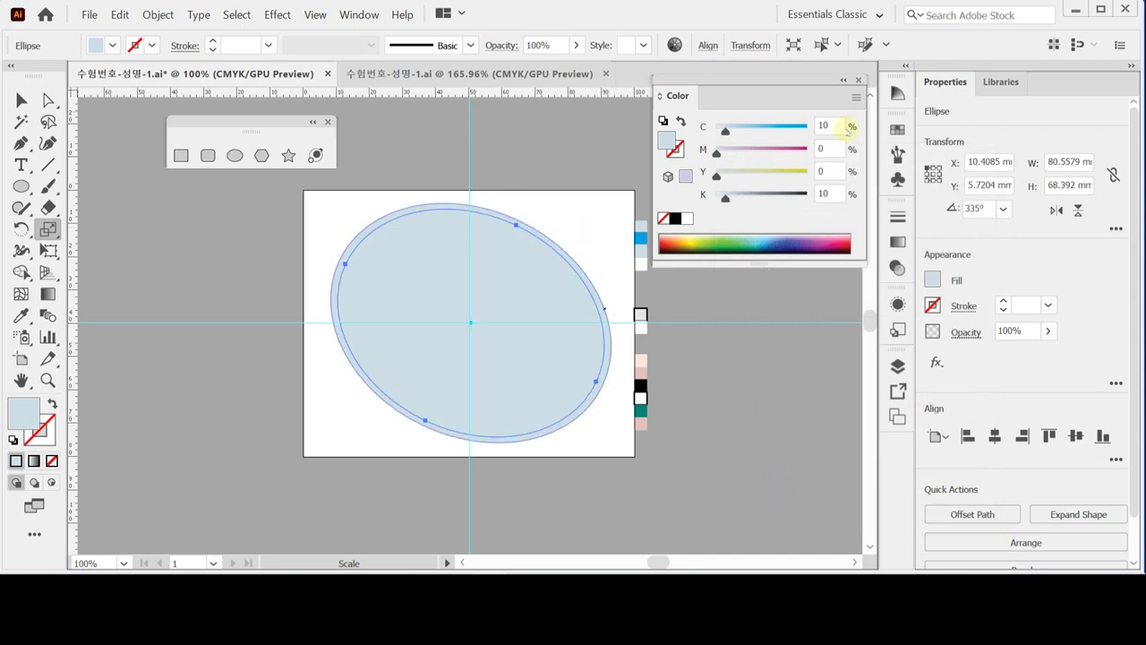
drag(727, 131, 831, 130)
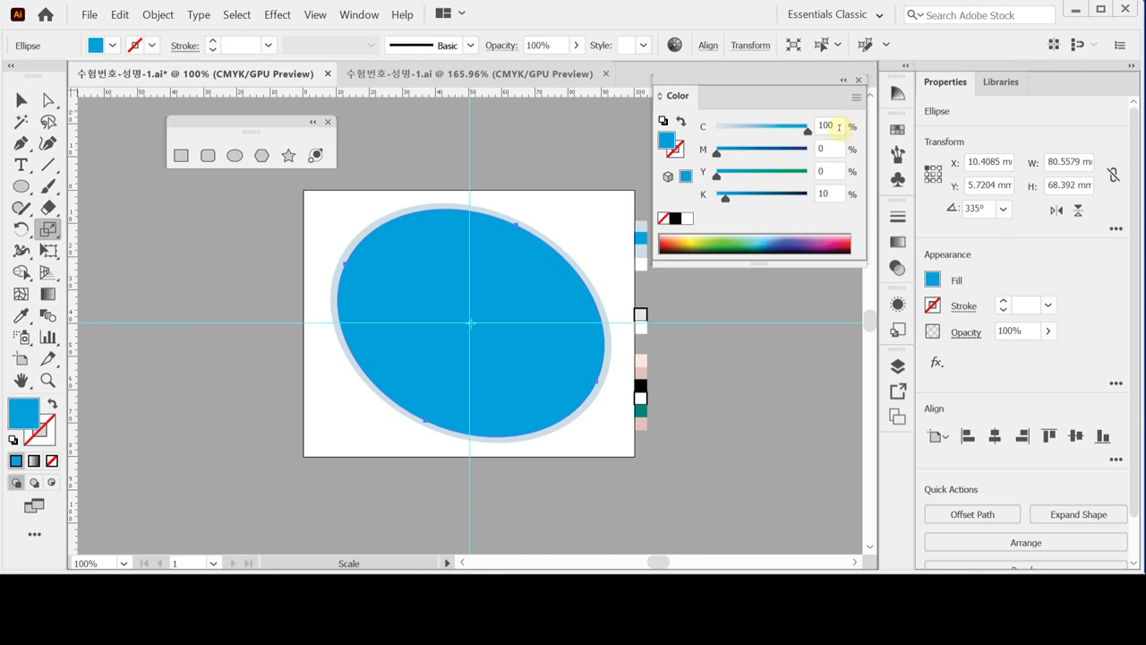
click(839, 126)
click(157, 16)
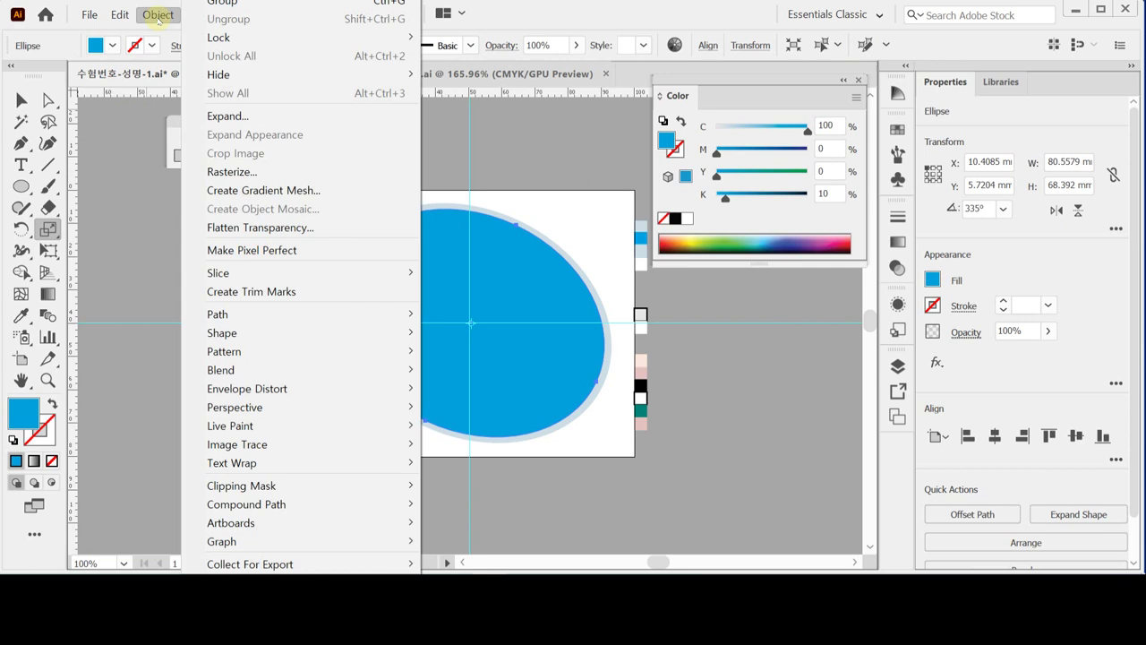
mouse_move(269, 0)
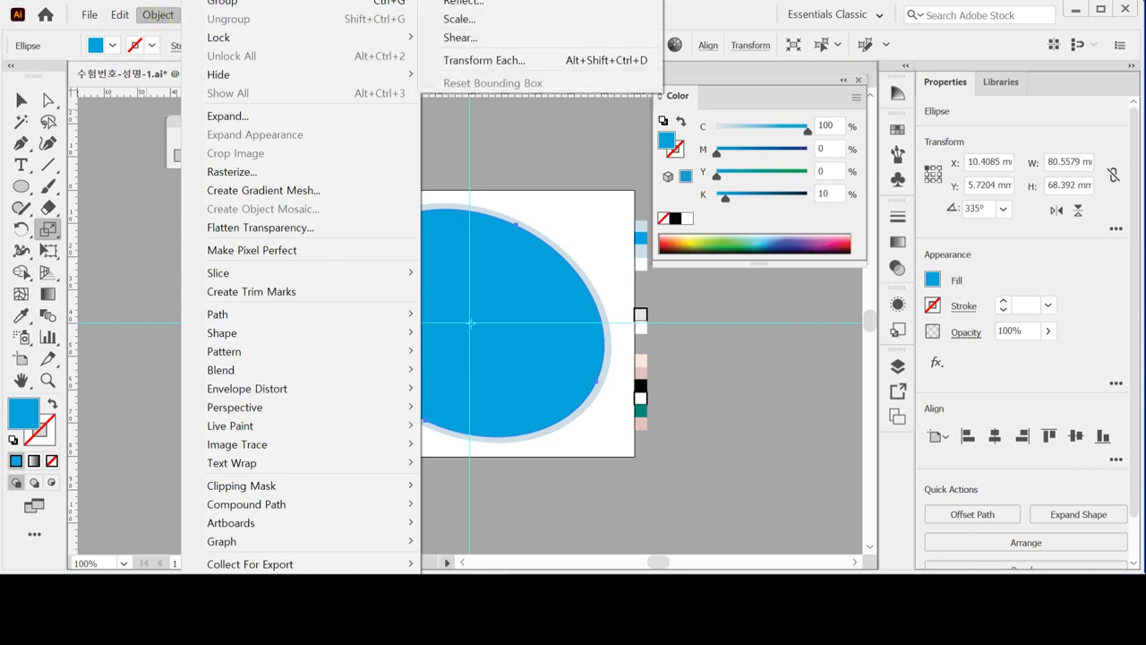
click(157, 15)
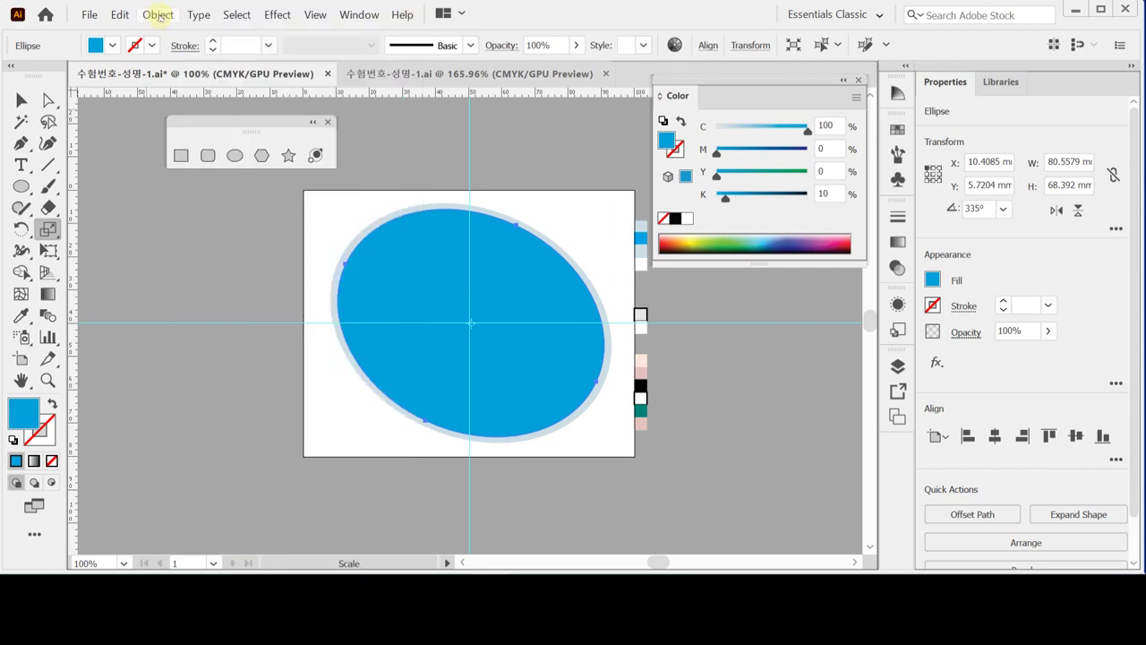
key(ctrl)
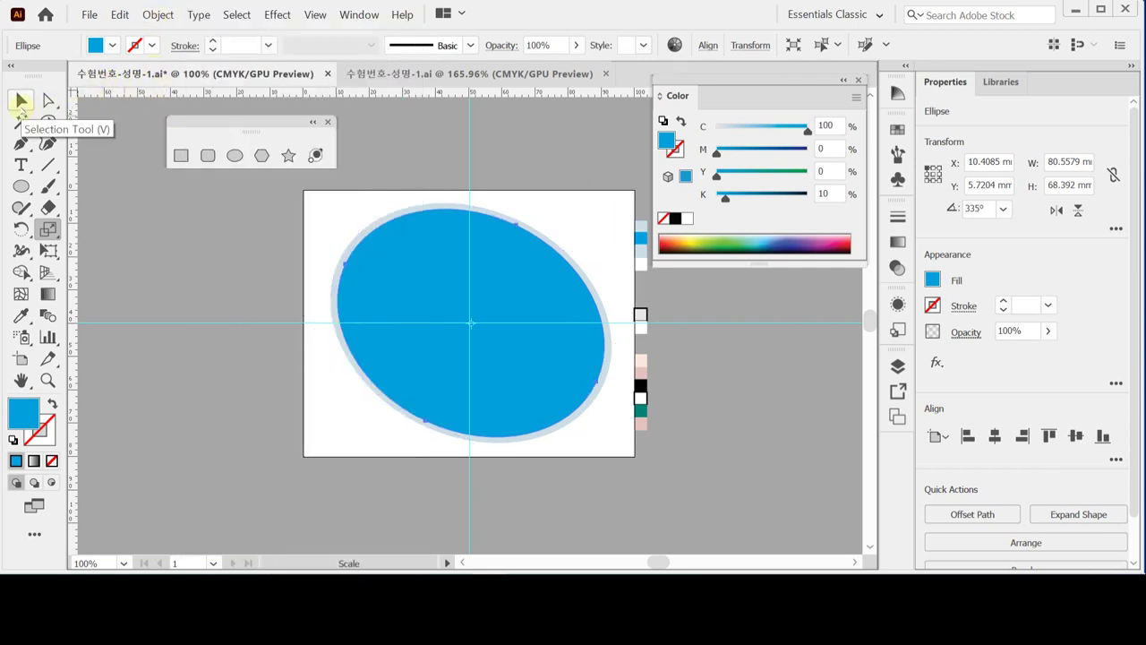
Step: Move the blue ellipse 6 mm horizontally and 1 mm vertically, comparing its position with and without the preview
key(ctrl)
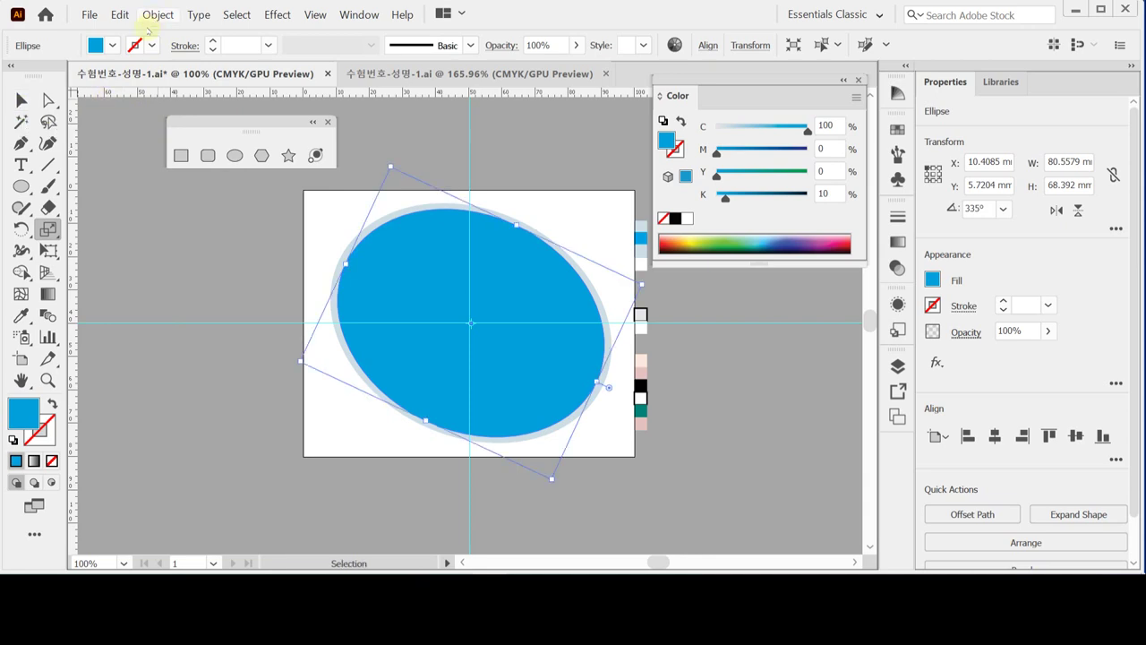
key(ctrl)
double_click(20, 102)
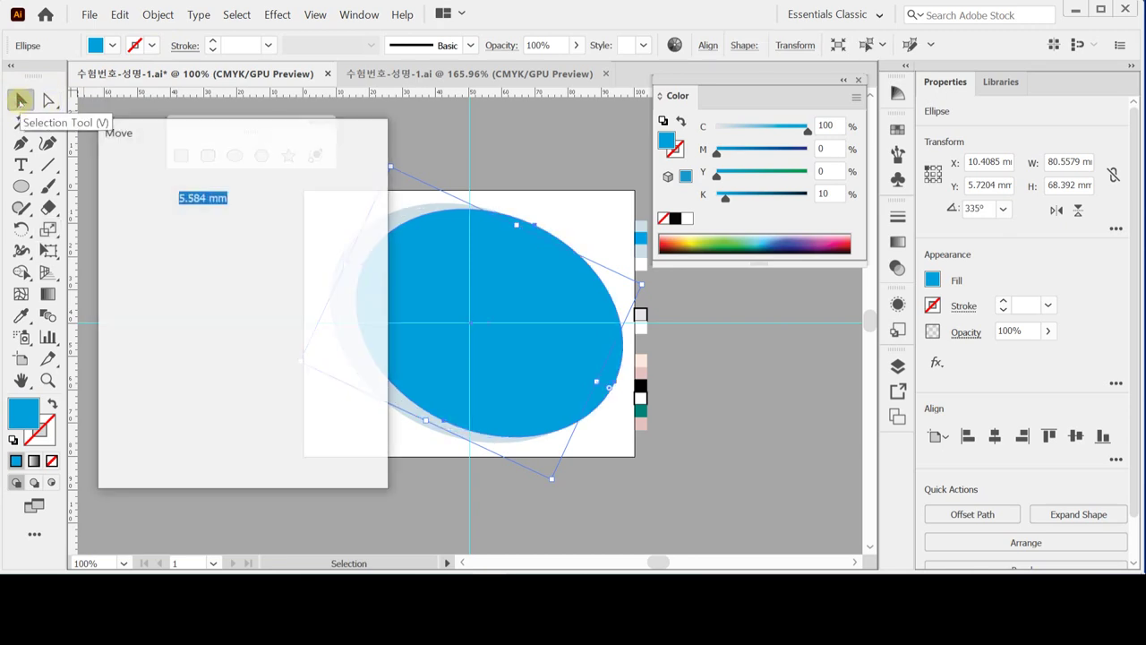
mouse_move(148, 128)
mouse_down()
mouse_move(143, 144)
mouse_move(136, 138)
mouse_up()
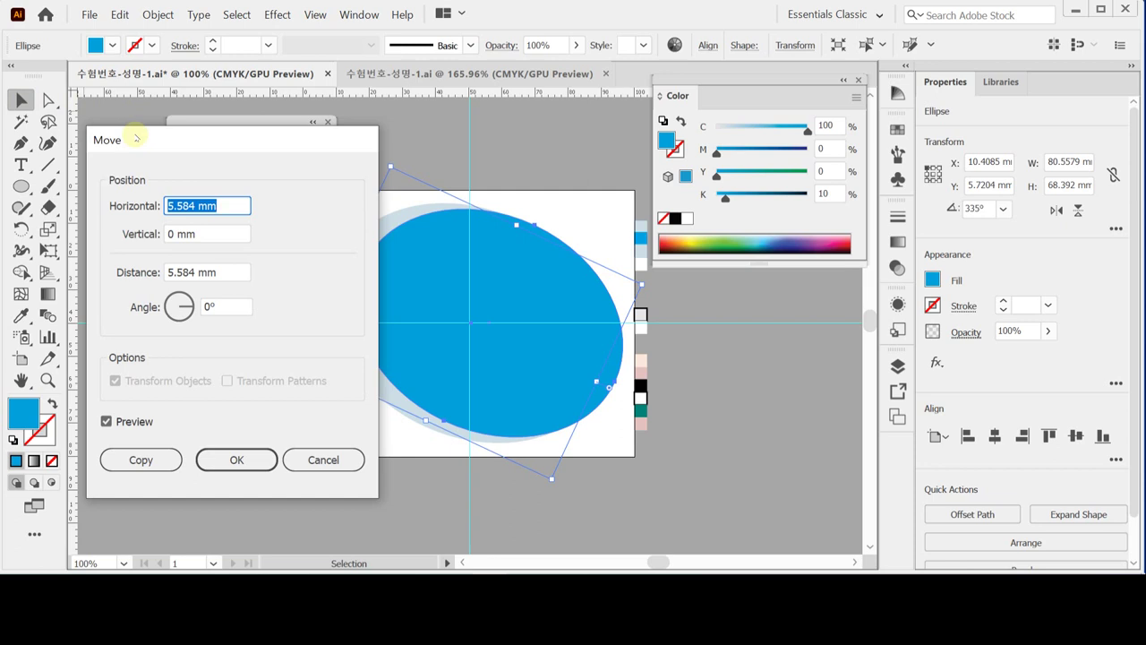
drag(136, 138, 135, 151)
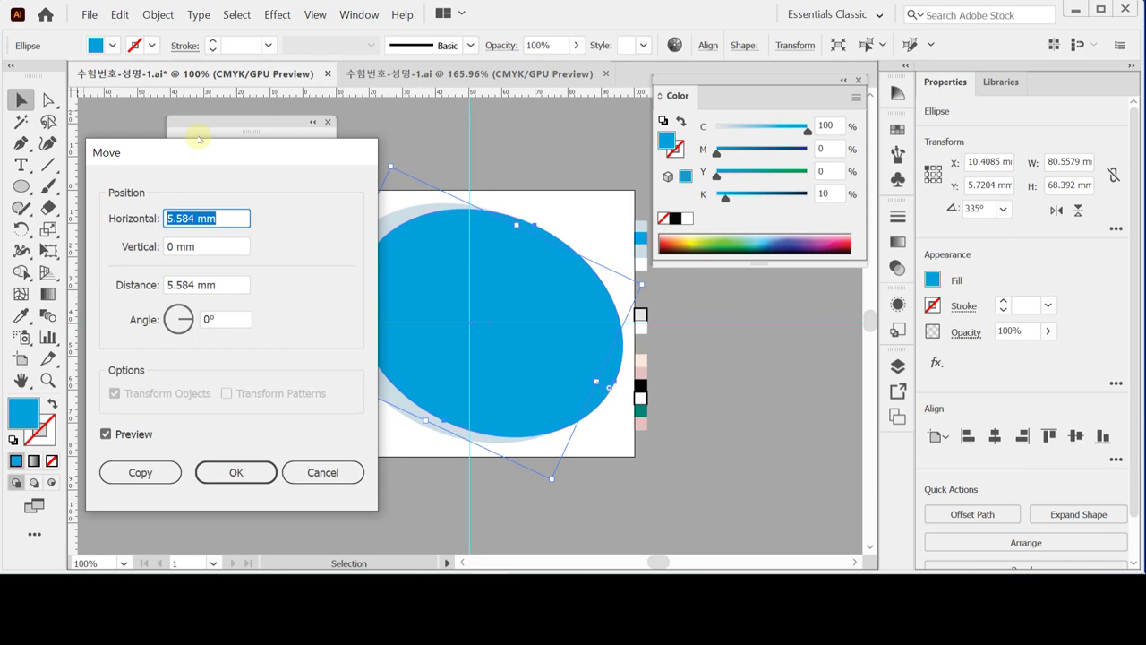
text(6)
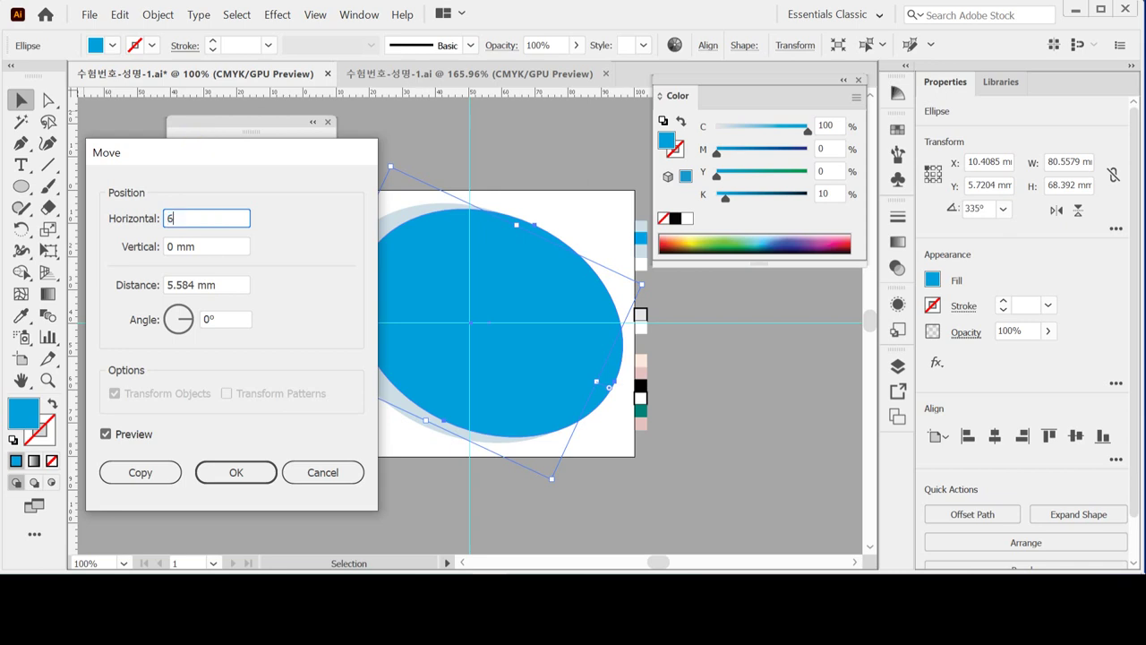
key(Tab)
text(1)
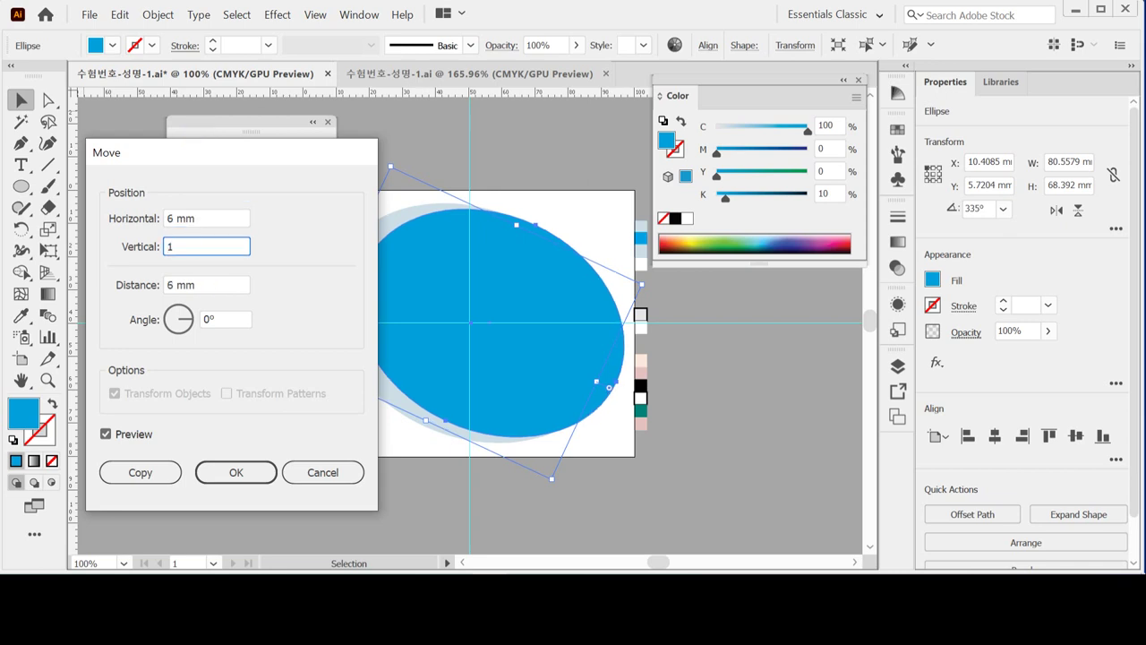
key(Tab)
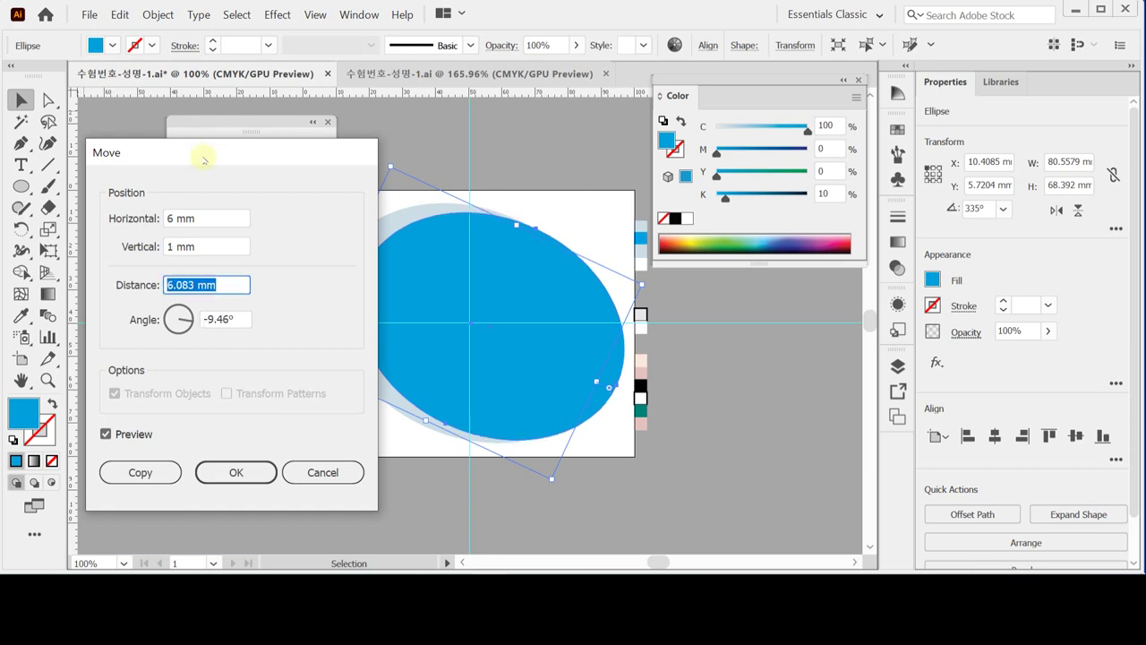
click(134, 433)
click(134, 433)
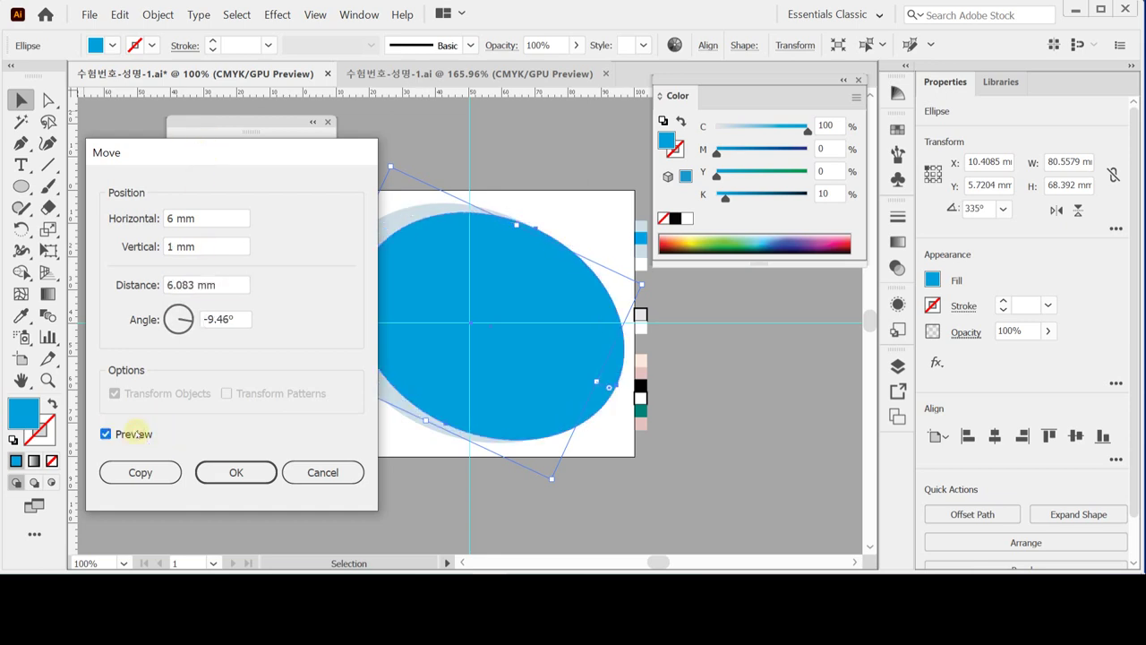
click(135, 434)
click(134, 434)
click(235, 473)
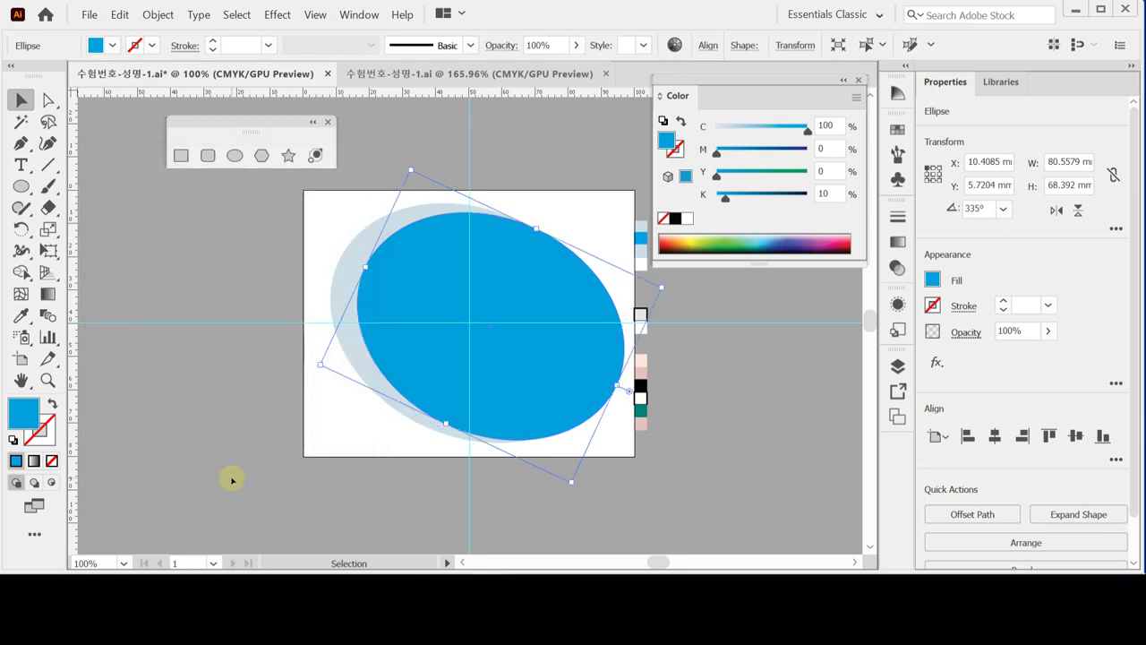
Step: Save the document with the offset blue ellipse
key(a)
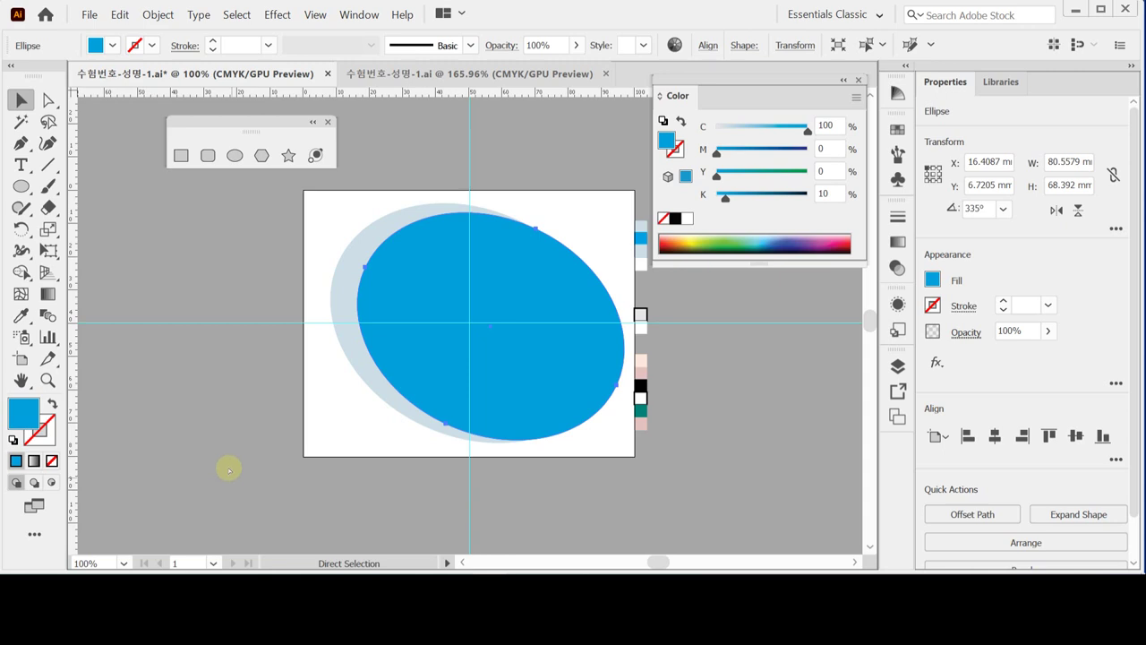
key(v)
key(ctrl+s)
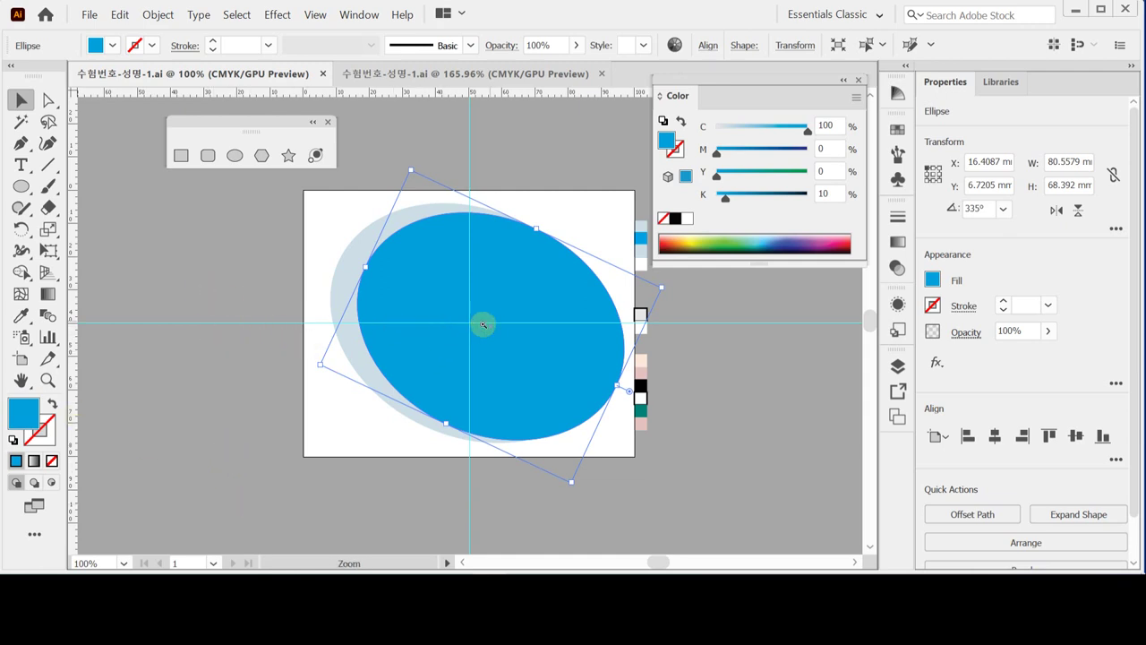
Step: Zoom the view out to 50% and position the artboard with empty canvas around it
key(ctrl+minus)
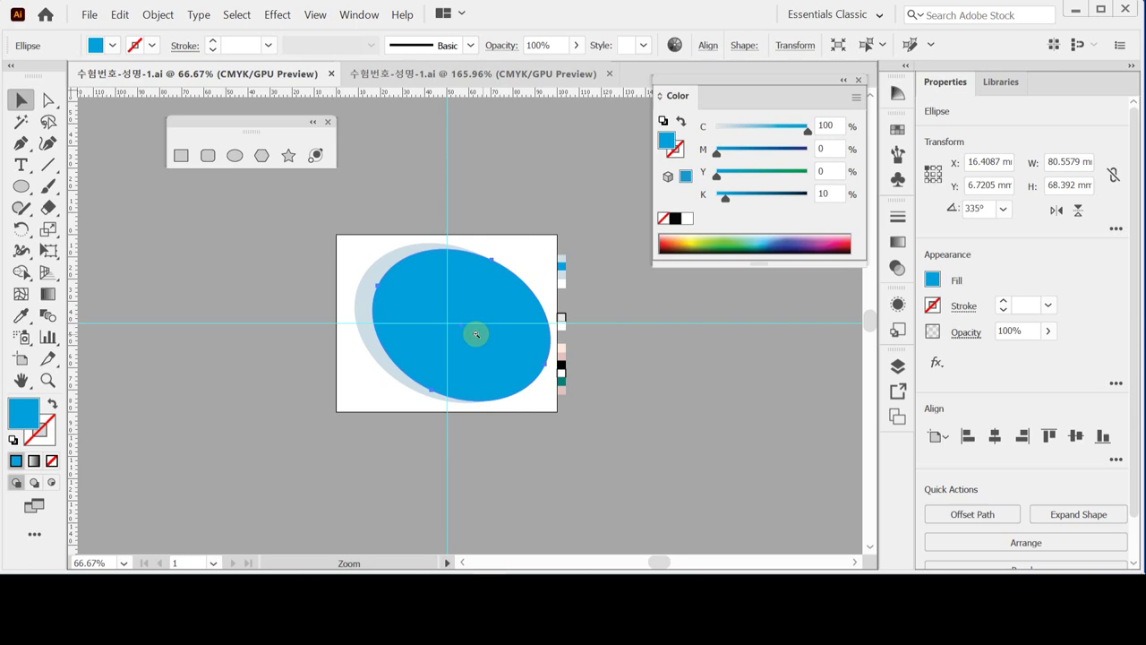
key(ctrl+minus)
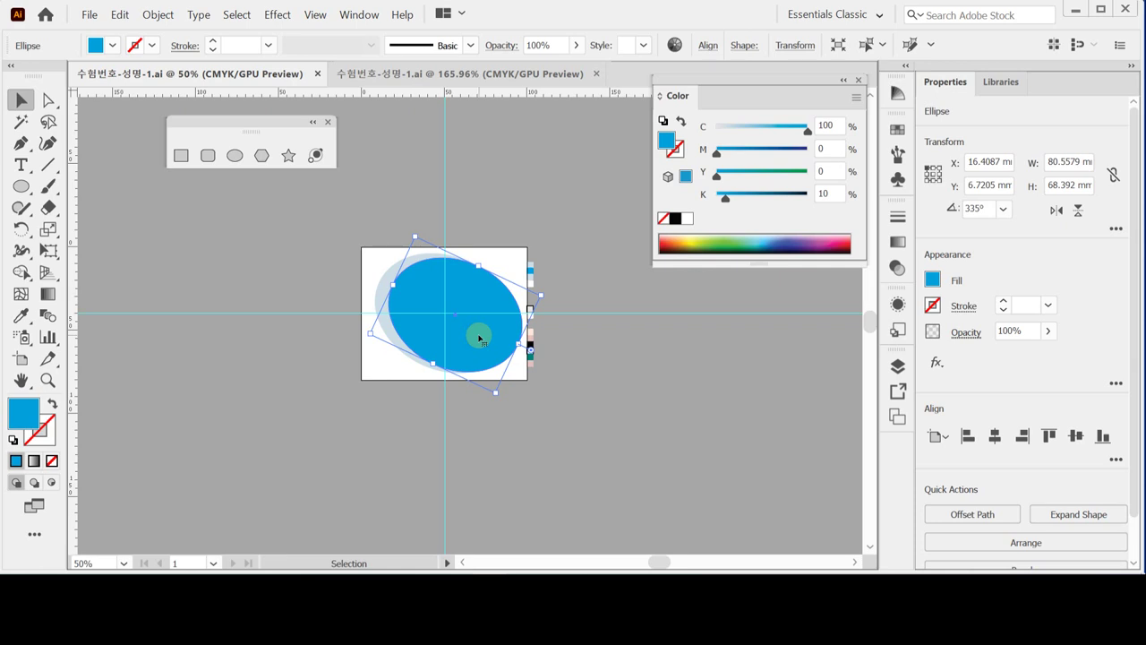
key(ctrl+space)
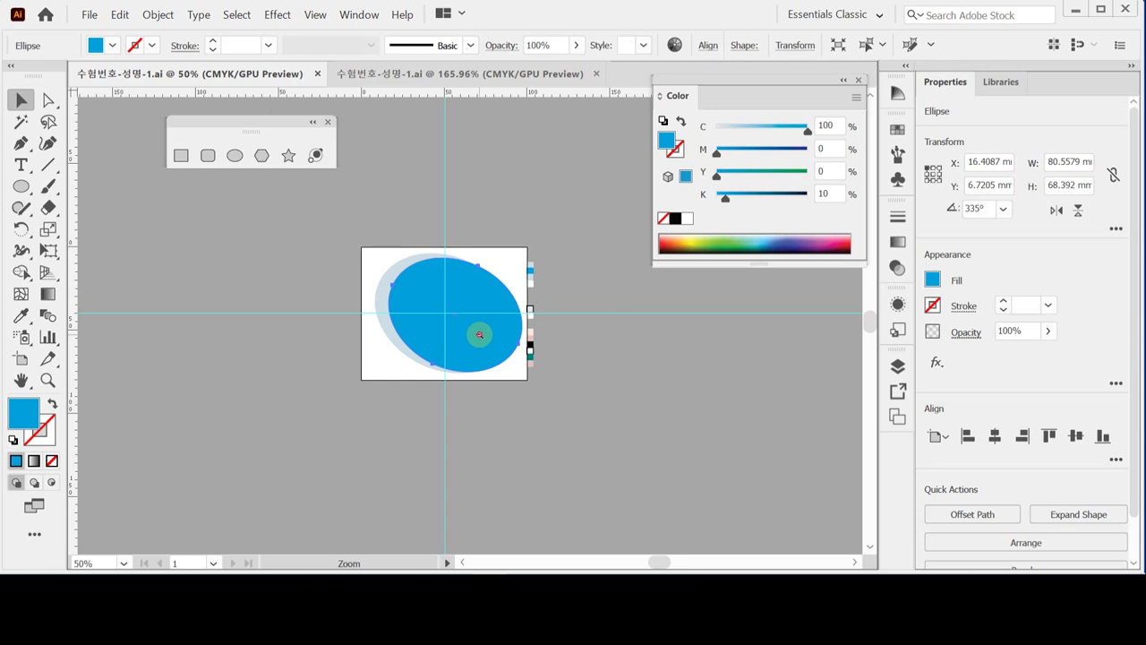
ctrl+alt+click(480, 335)
ctrl+click(480, 335)
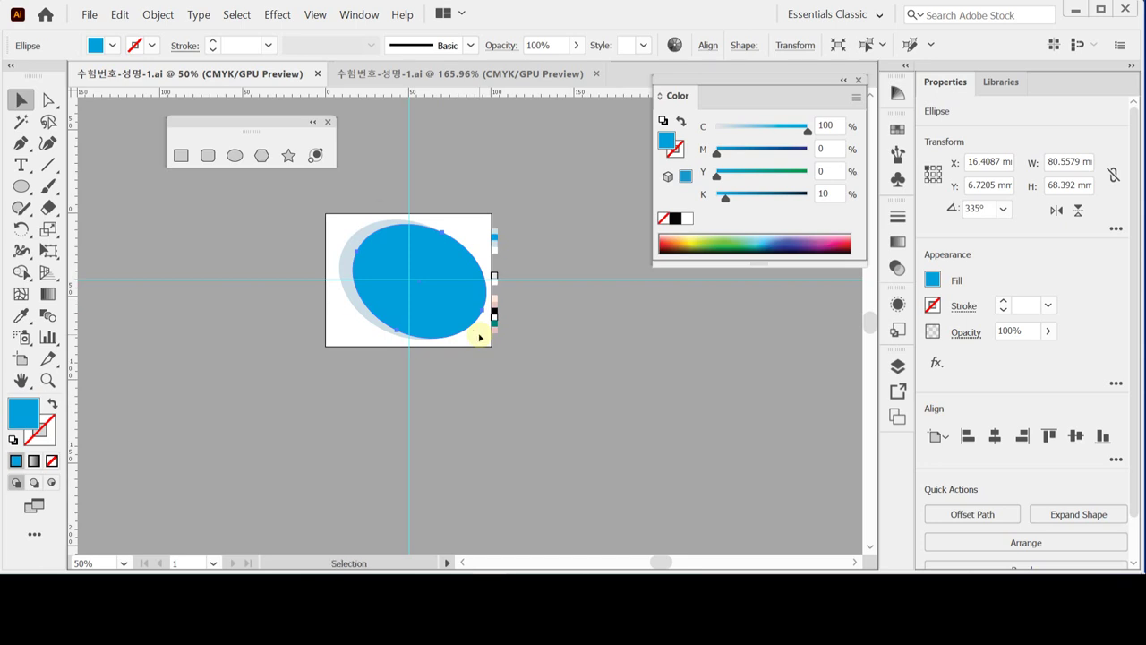
click(451, 316)
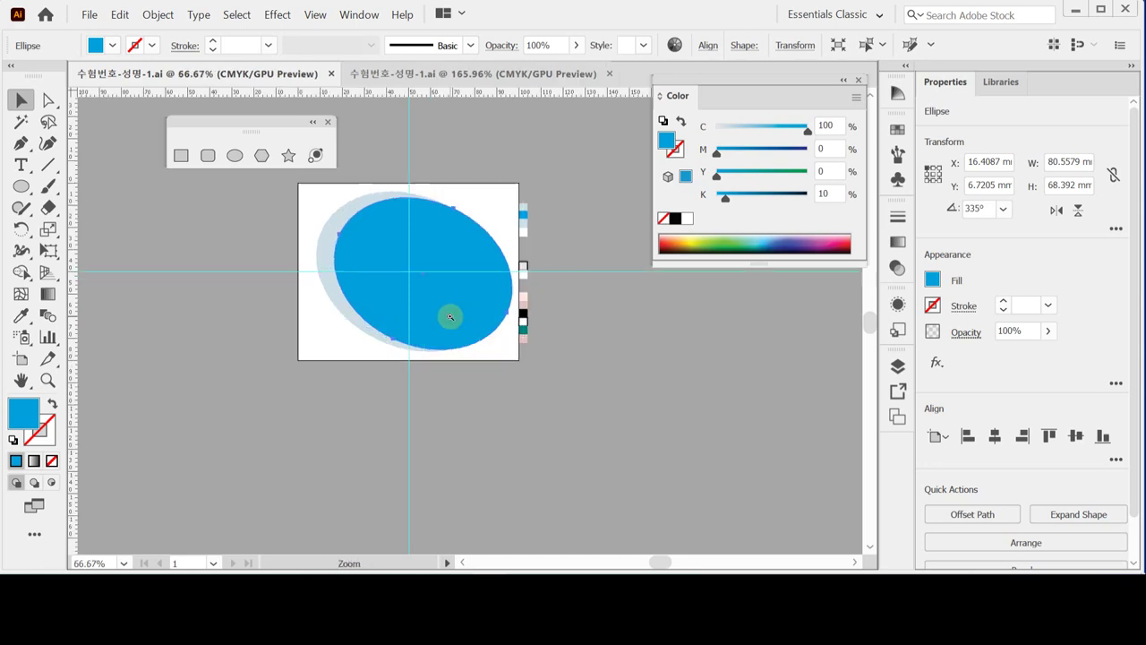
drag(471, 358, 558, 451)
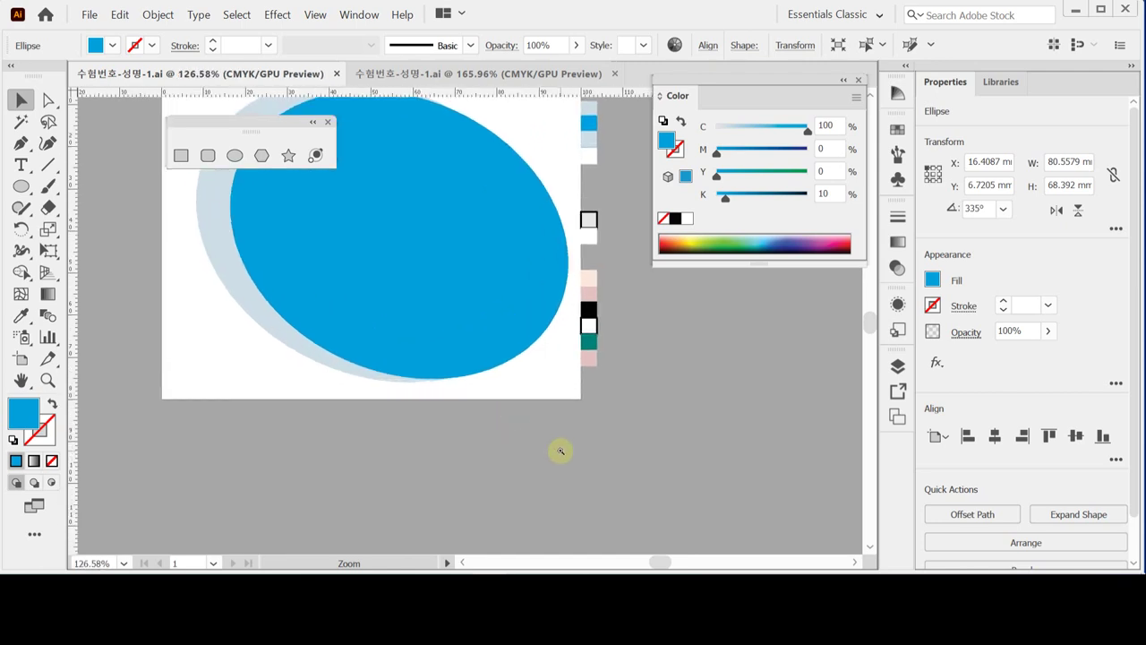
key(space)
drag(486, 341, 550, 397)
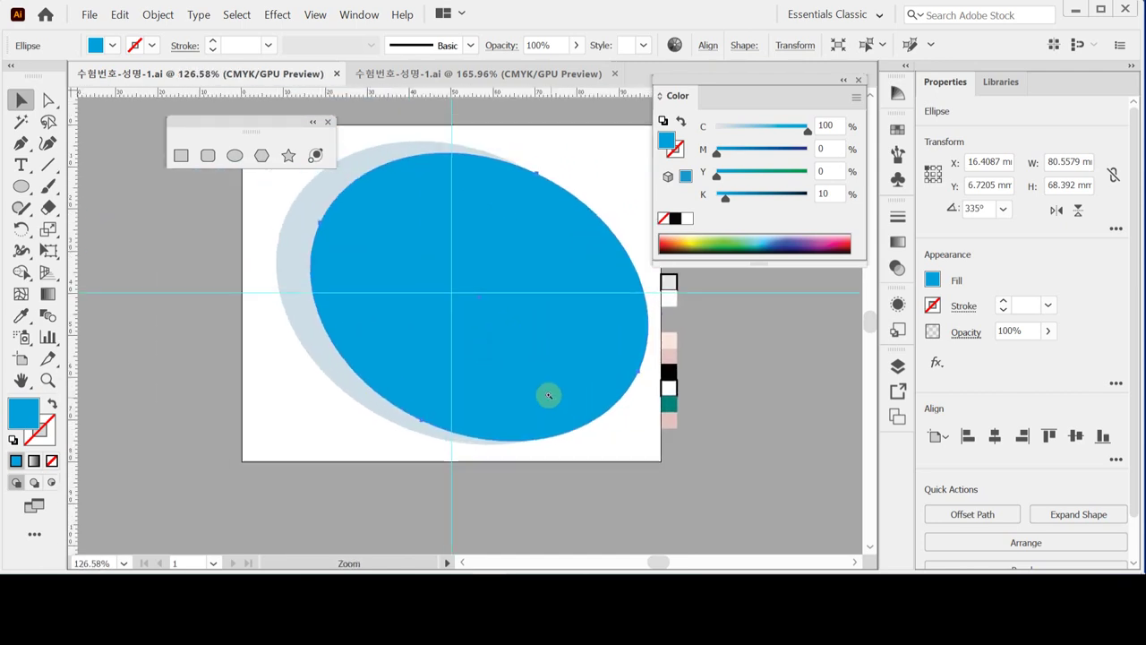
alt+click(491, 351)
alt+click(474, 337)
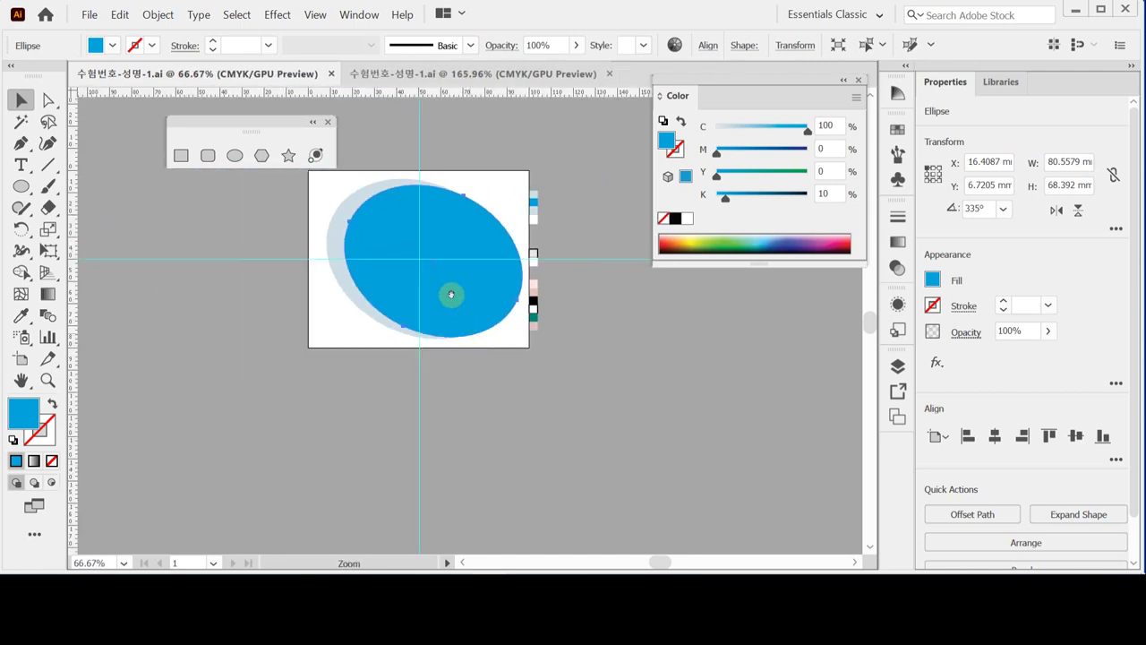
drag(450, 294, 504, 361)
alt+click(455, 334)
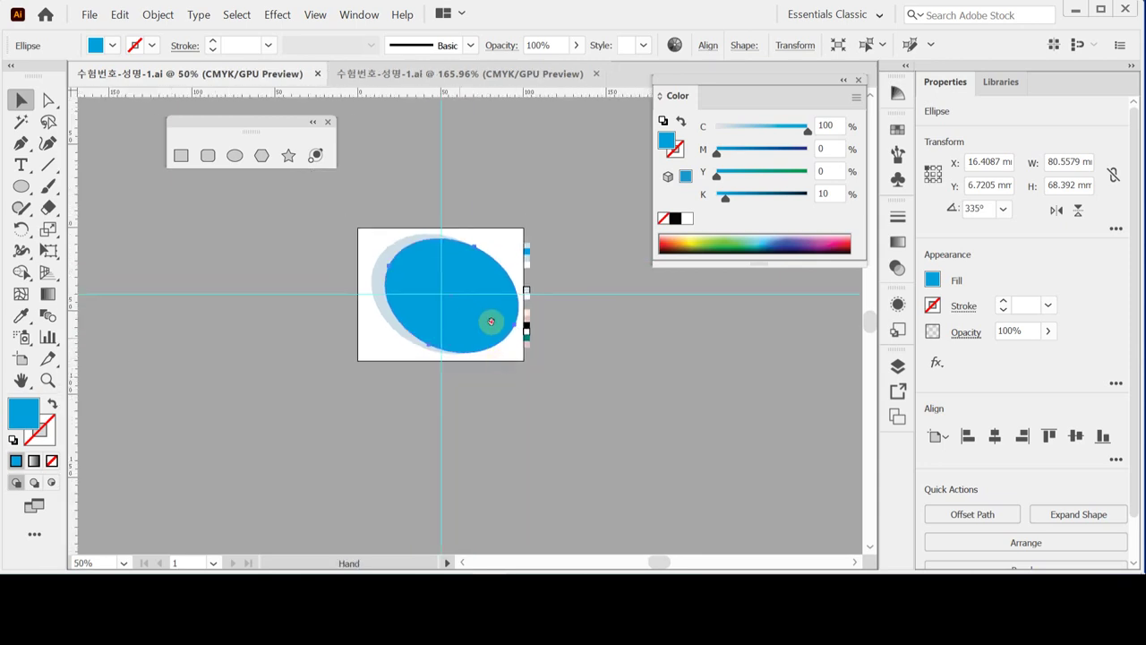
drag(489, 320, 510, 331)
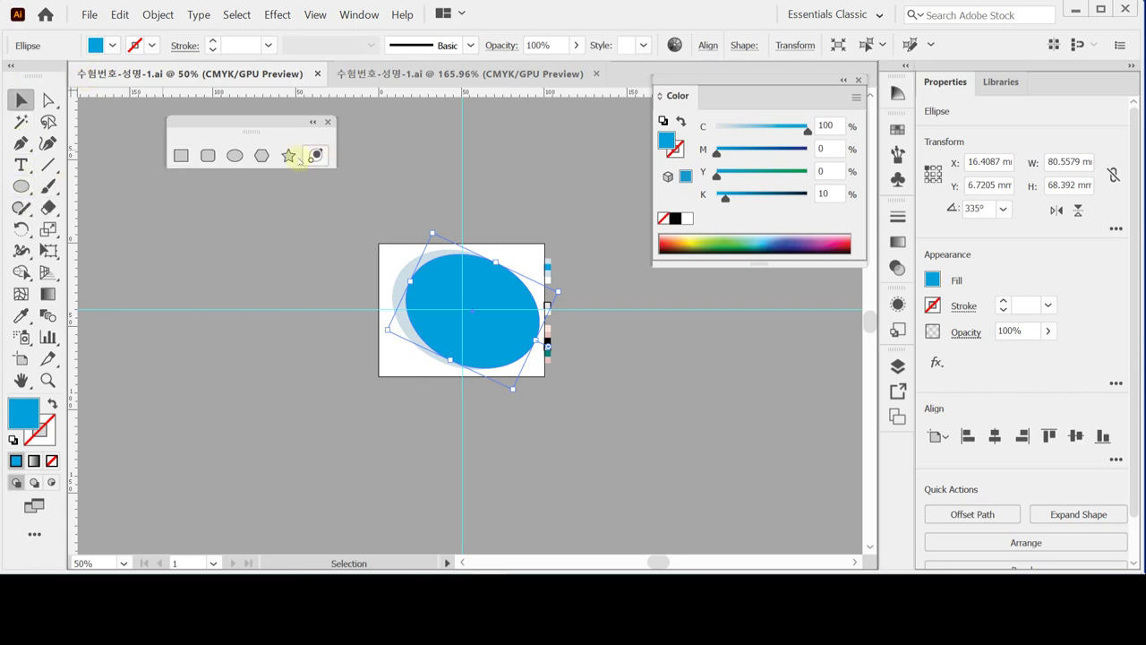
Step: Create a five-point star with radii of 70 mm and 35 mm beside the artboard's upper-left corner
click(289, 155)
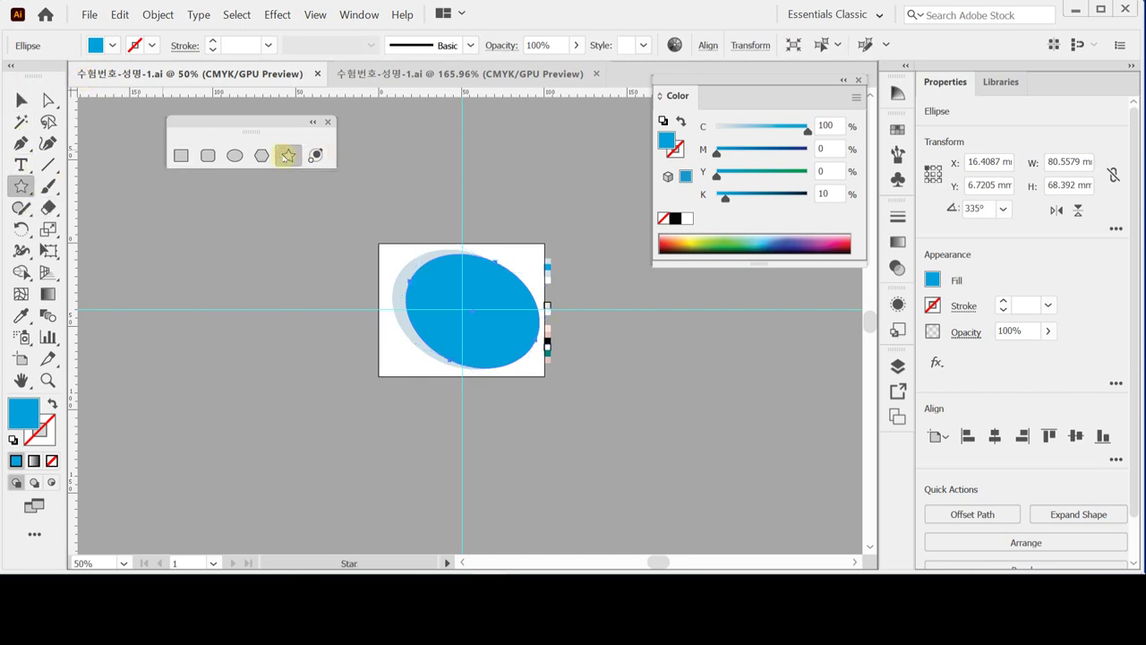
click(250, 226)
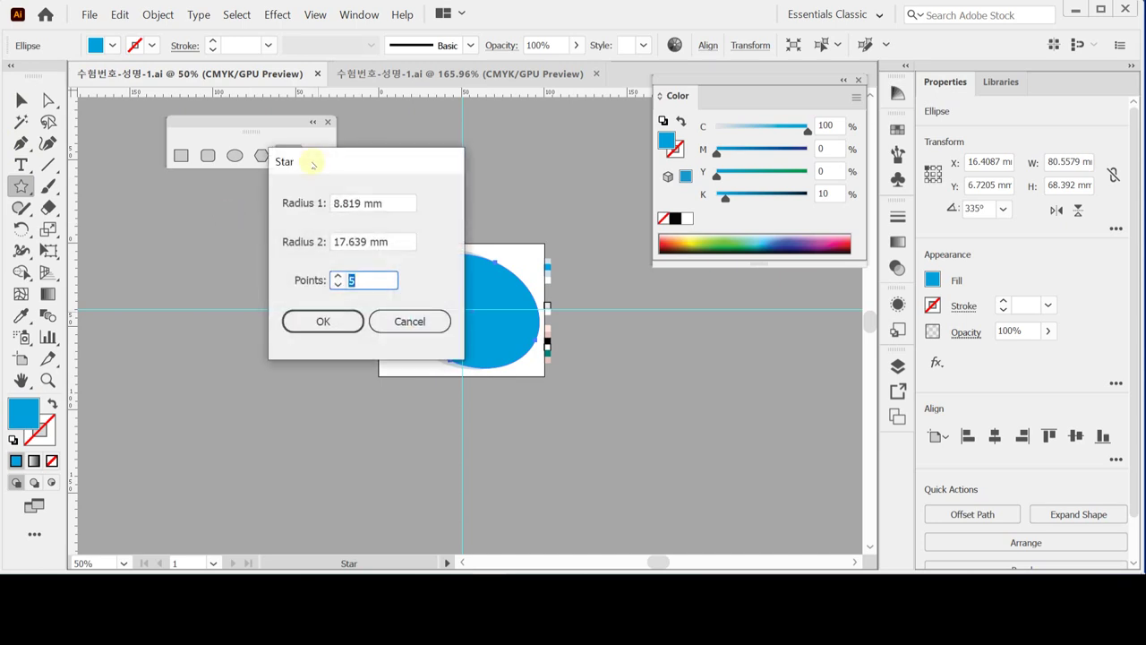
drag(312, 162, 288, 198)
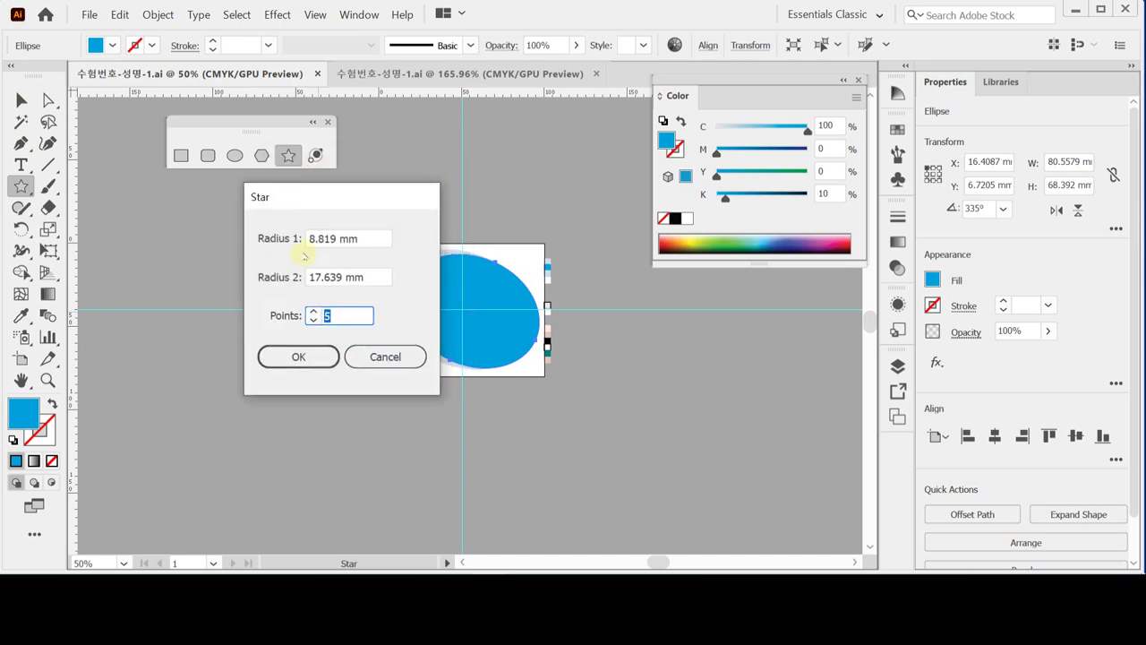
key(Tab)
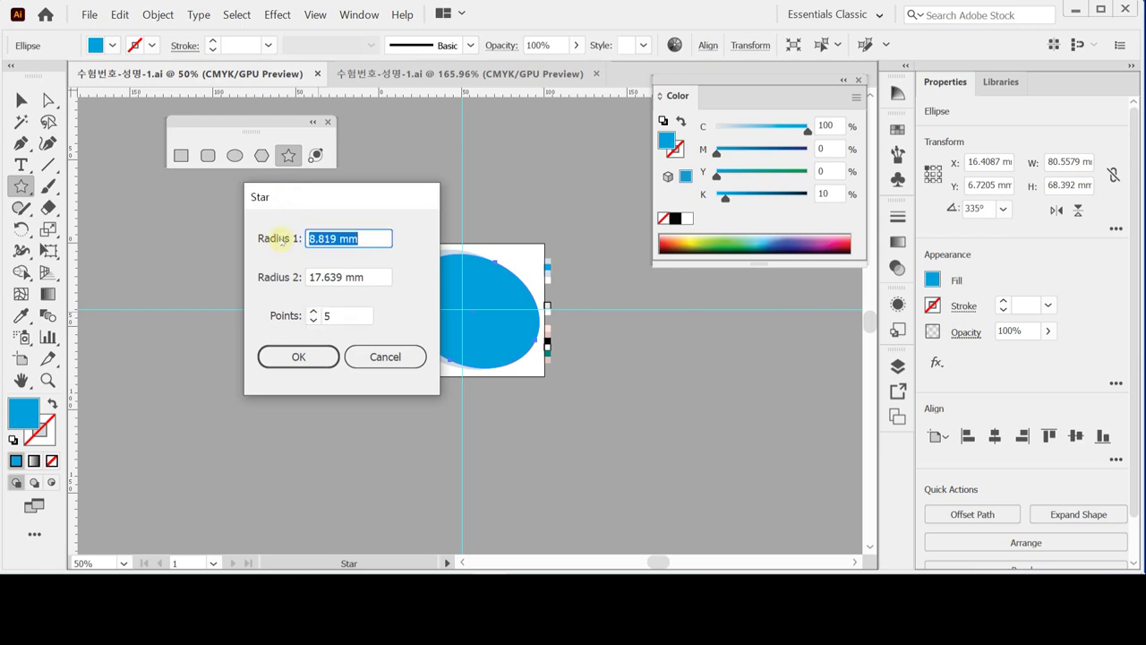
text(70)
key(Tab)
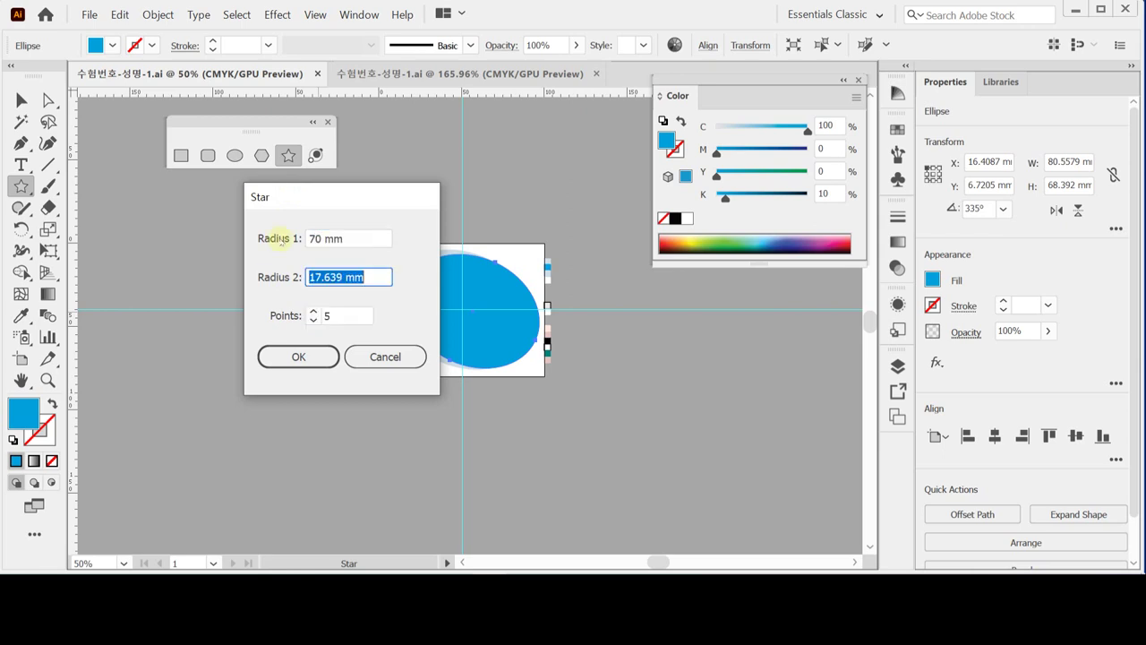
text(35)
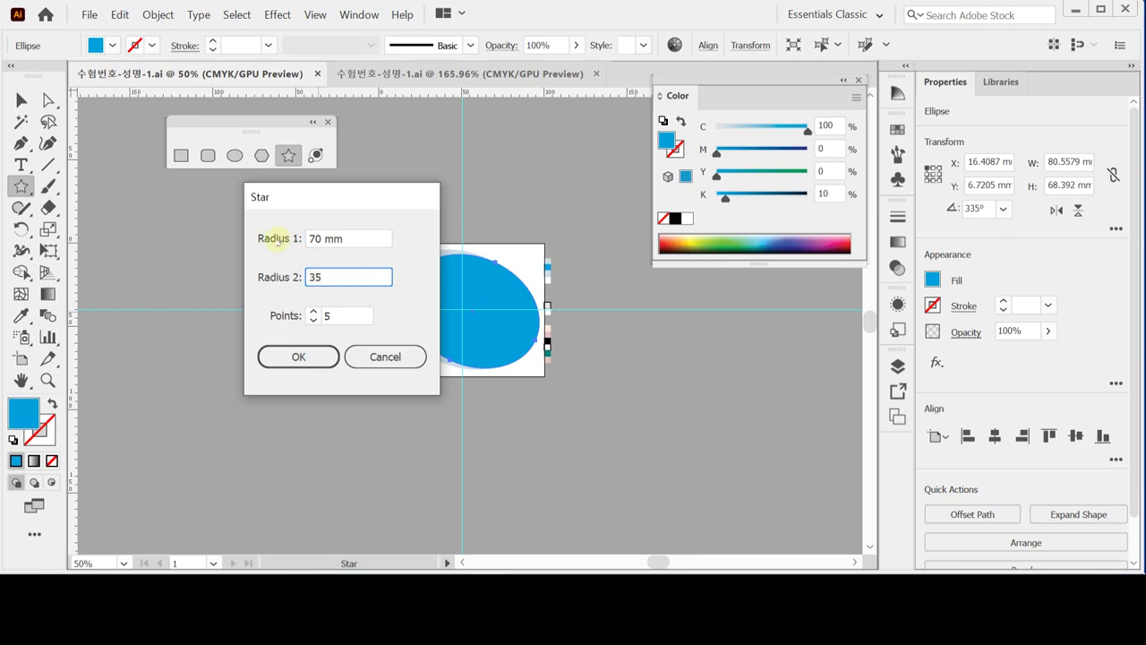
key(shift+Tab)
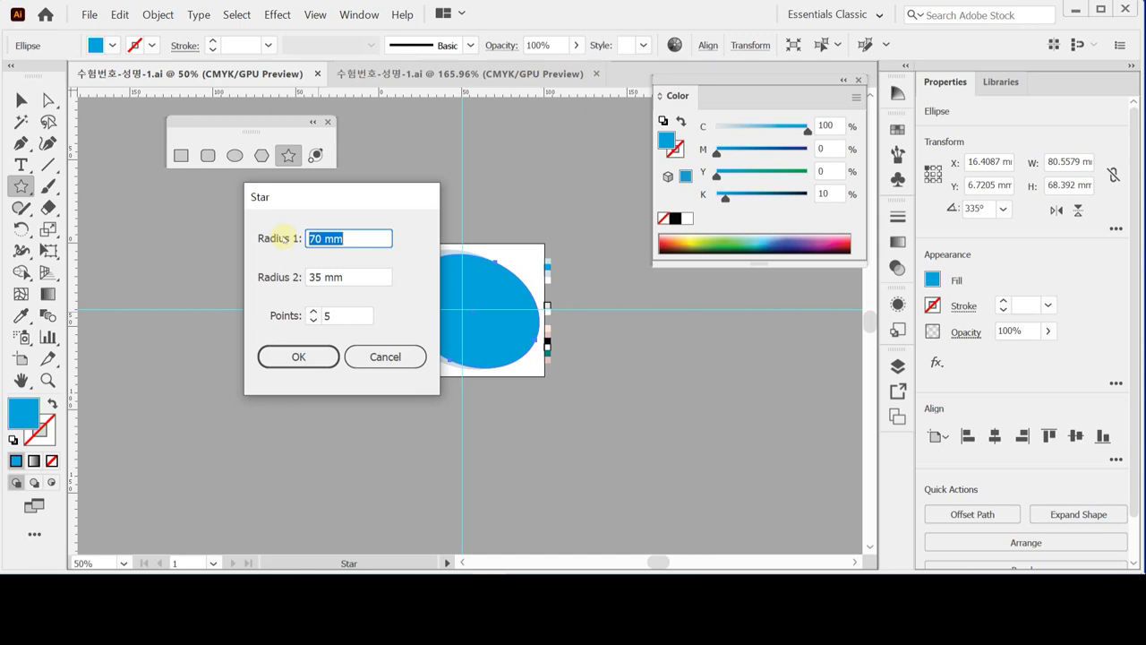
key(Tab)
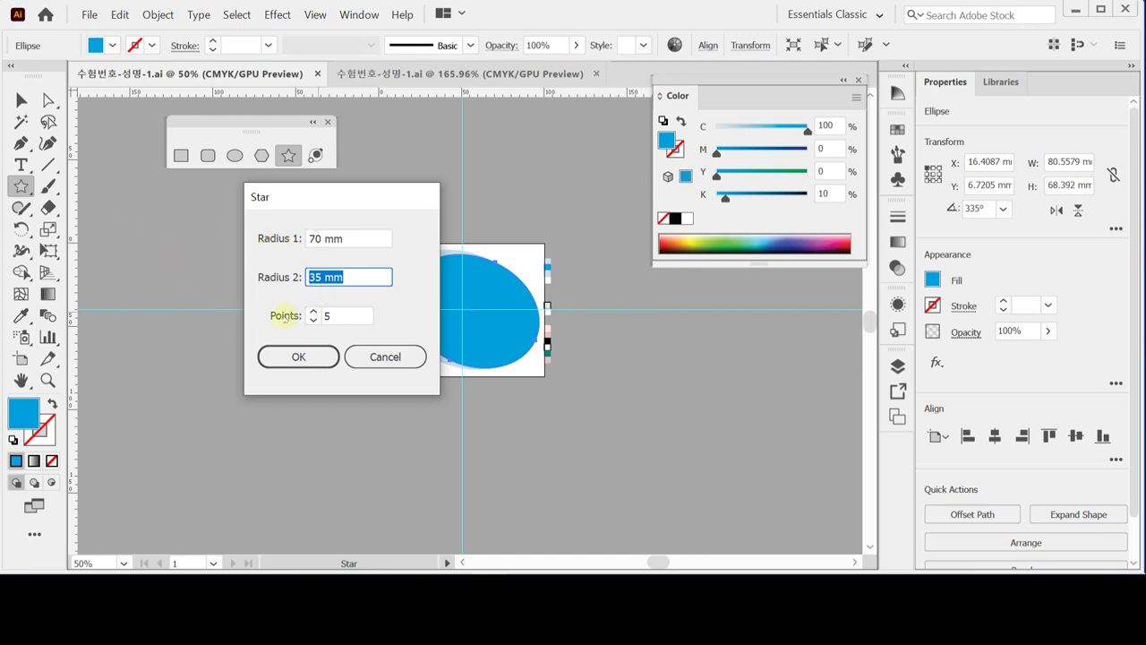
click(298, 357)
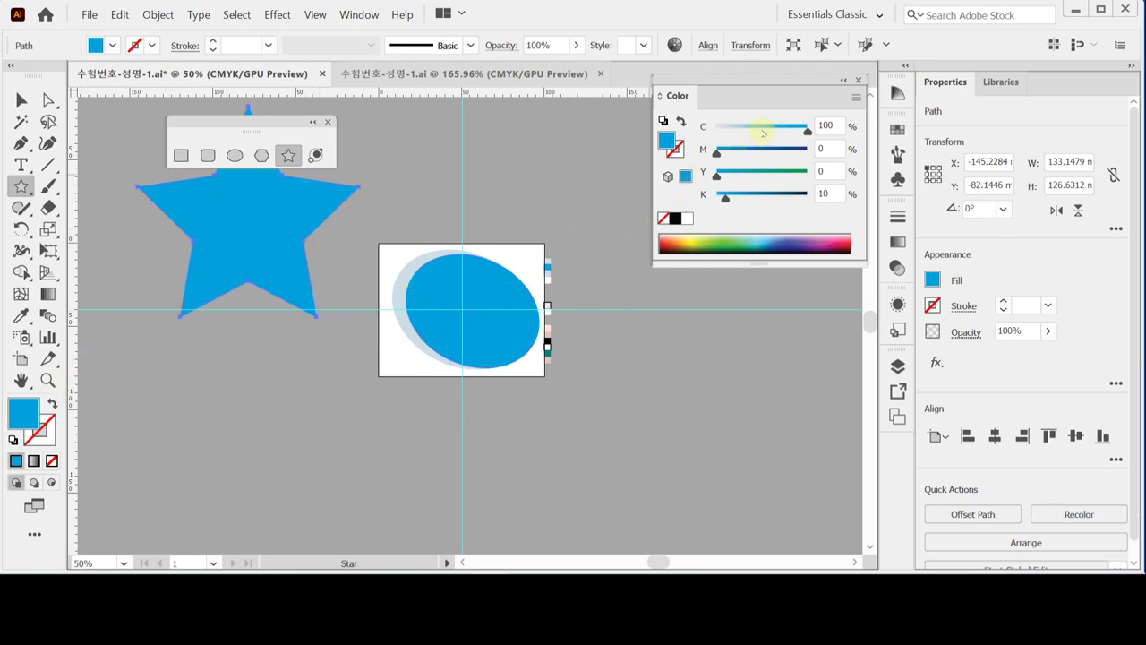
Step: Fill the star with pale yellow (C 3.14%, Y 54.9%) and move it over the artboard's upper-left area
click(725, 129)
click(690, 234)
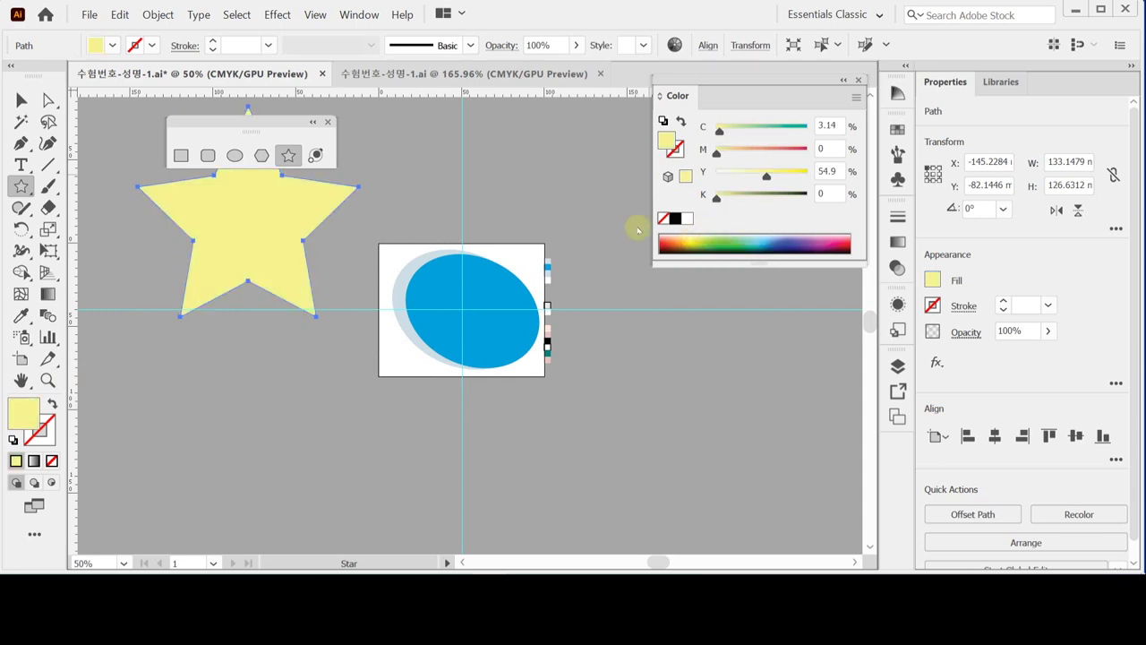
key(ctrl)
drag(241, 238, 383, 248)
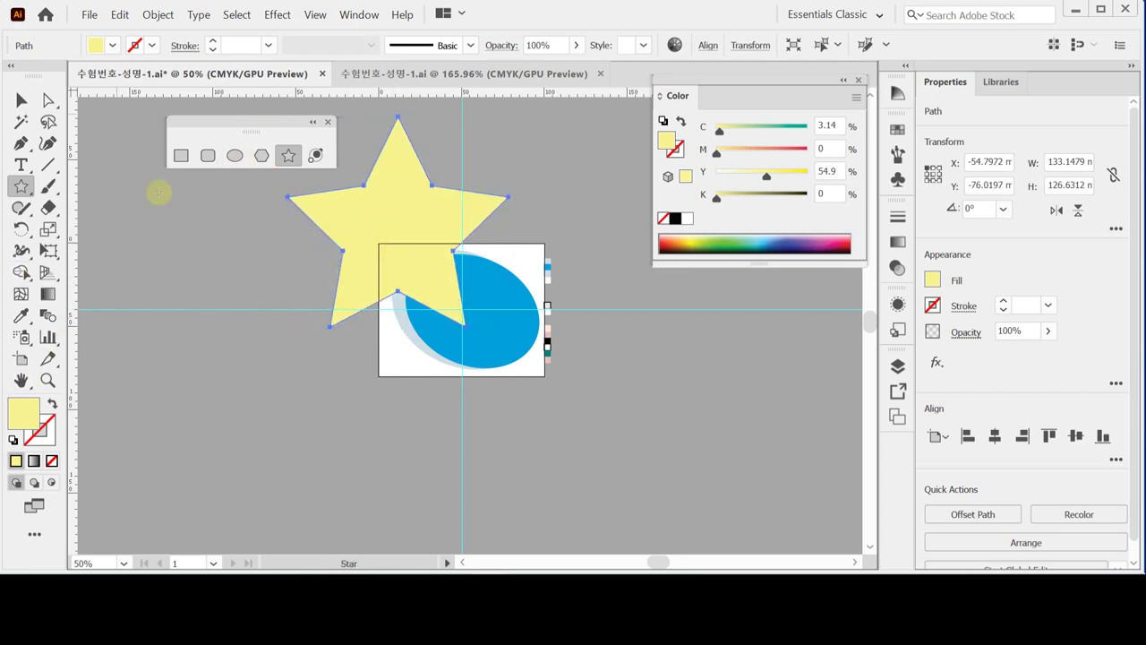
Step: Make a copy of the yellow star rotated by 14° about its centre
double_click(23, 230)
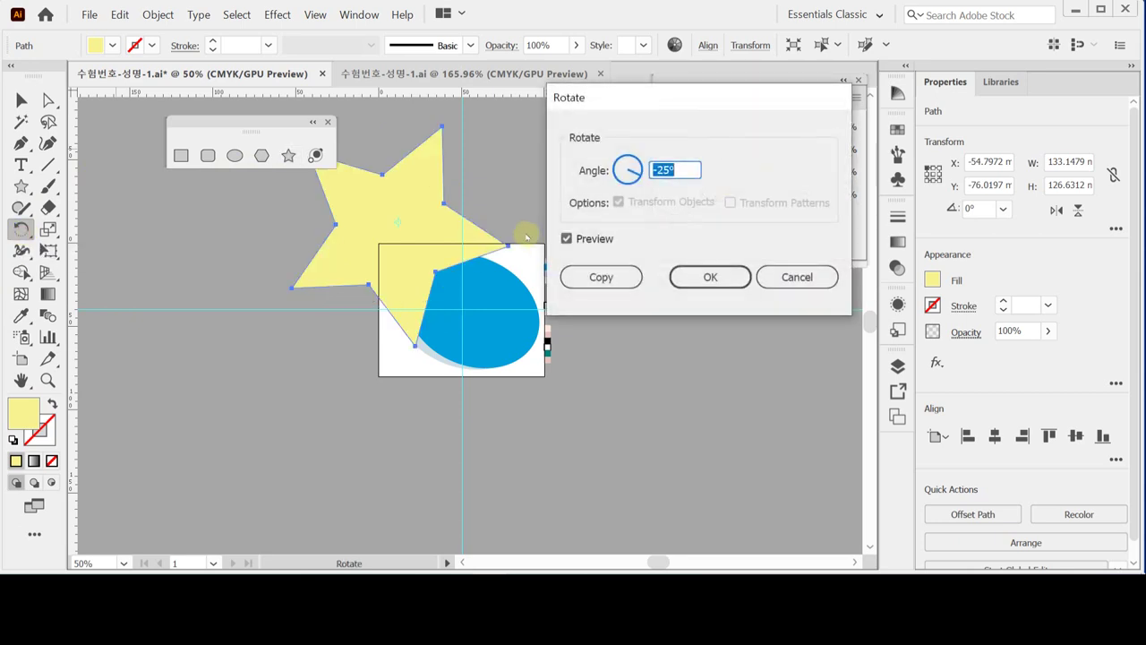
text(14)
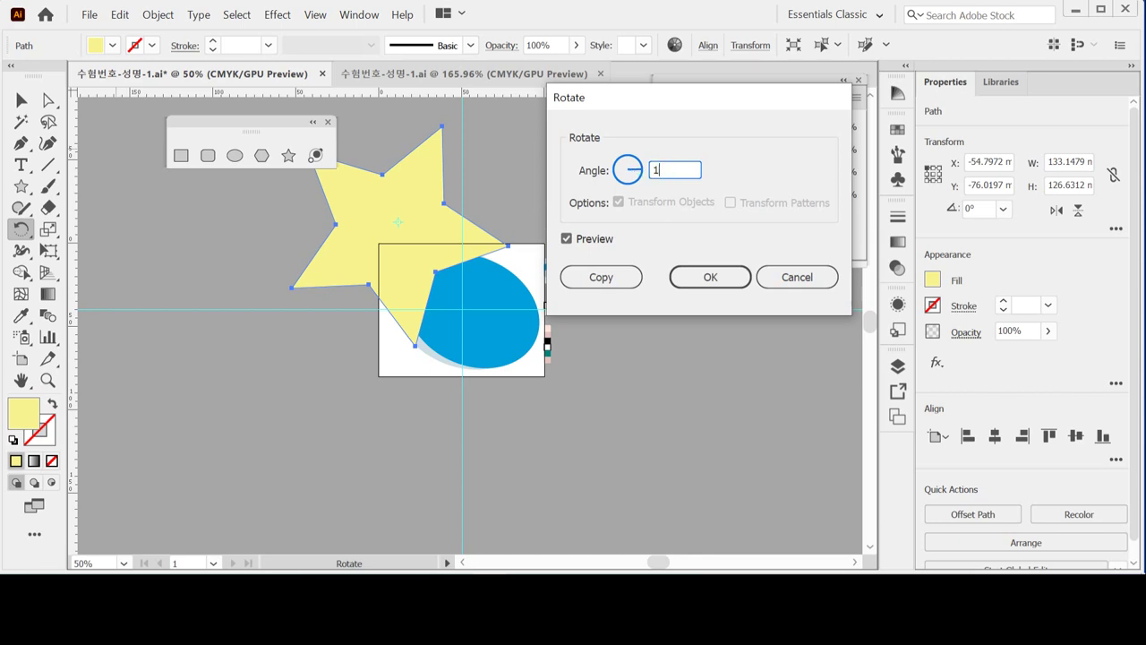
click(618, 286)
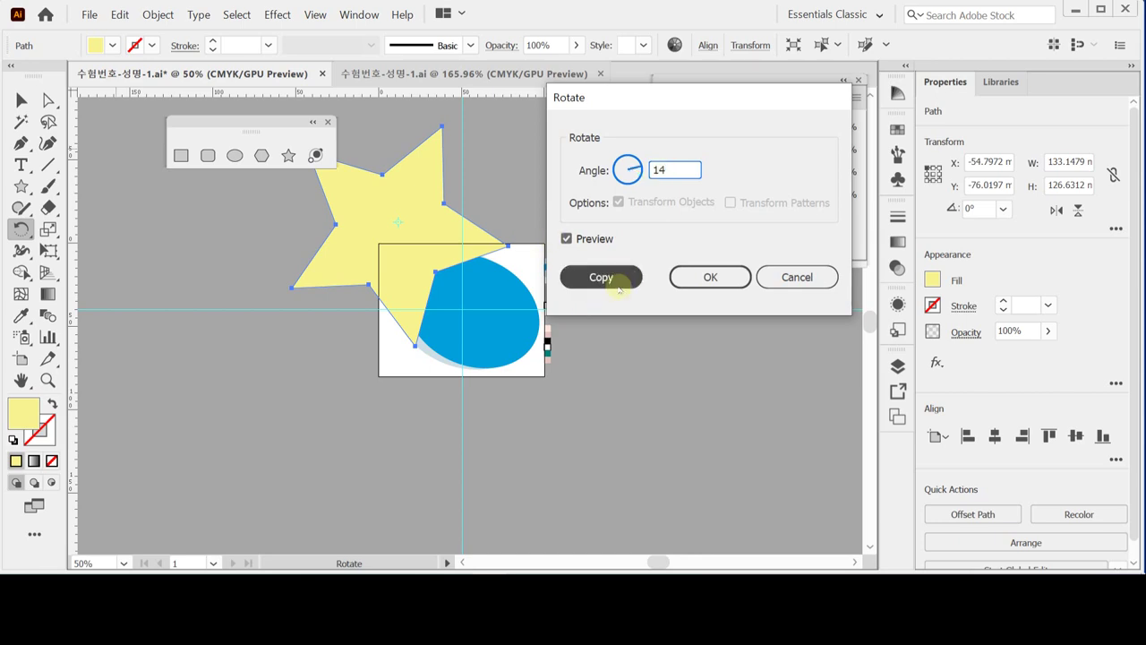
Step: Rotate the yellow star by 14° in place and shift it slightly left over the artboard's upper-left area
click(709, 277)
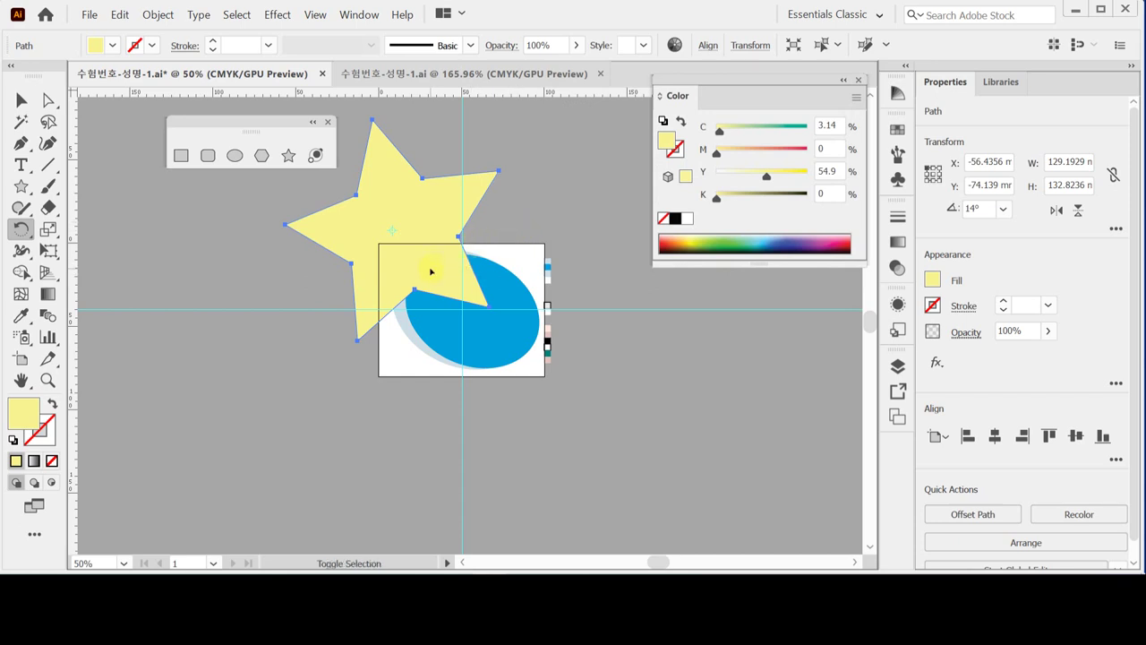
key(ctrl)
key(ctrl)
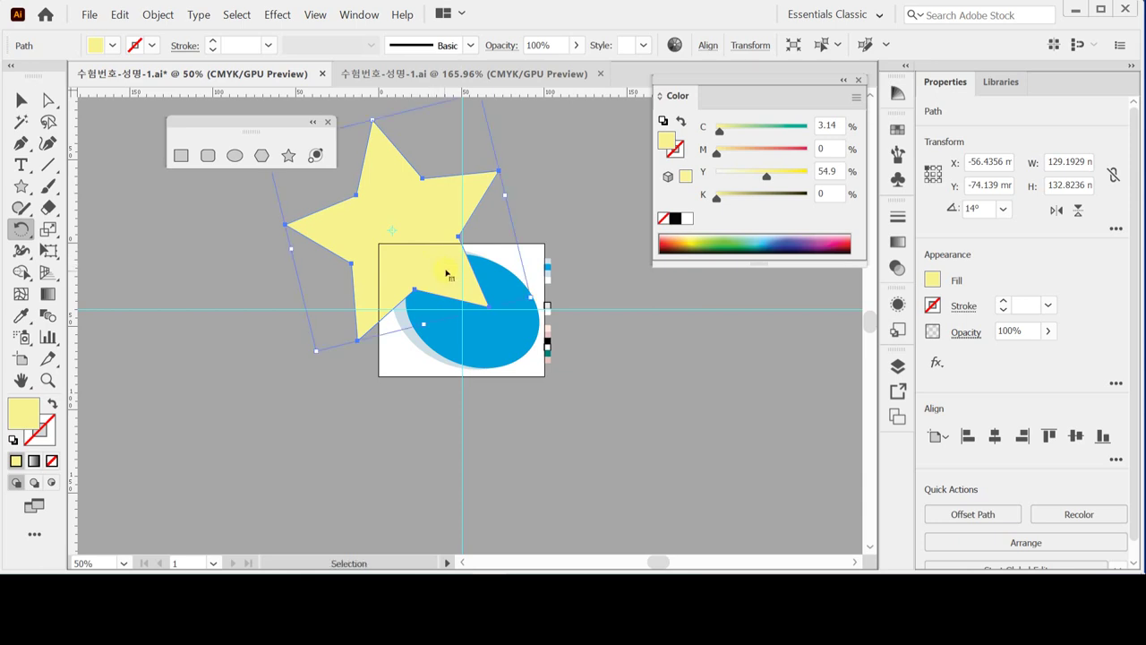
drag(447, 274, 431, 272)
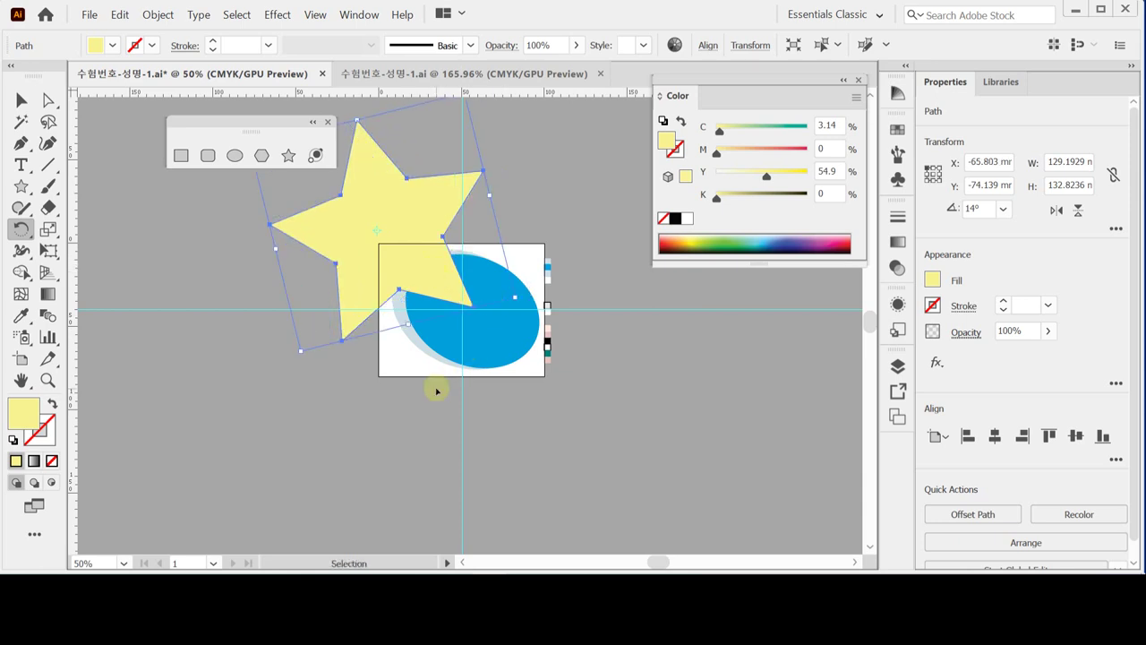
Step: Move the pale and blue background ellipses together about 3 mm to the left
click(484, 352)
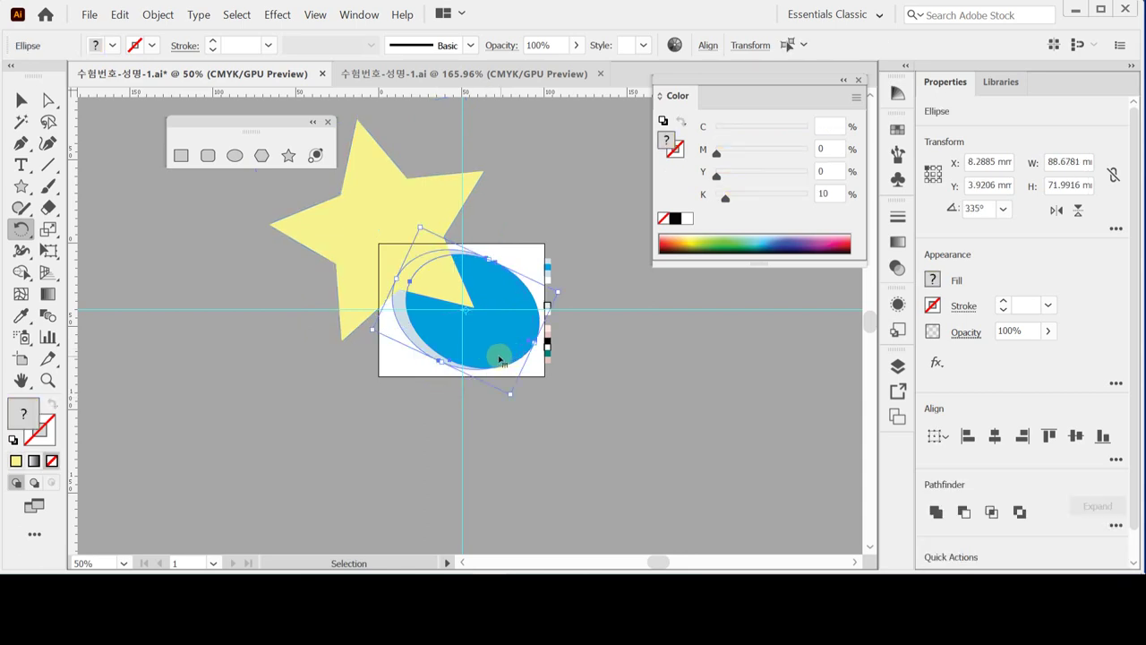
drag(493, 356, 490, 358)
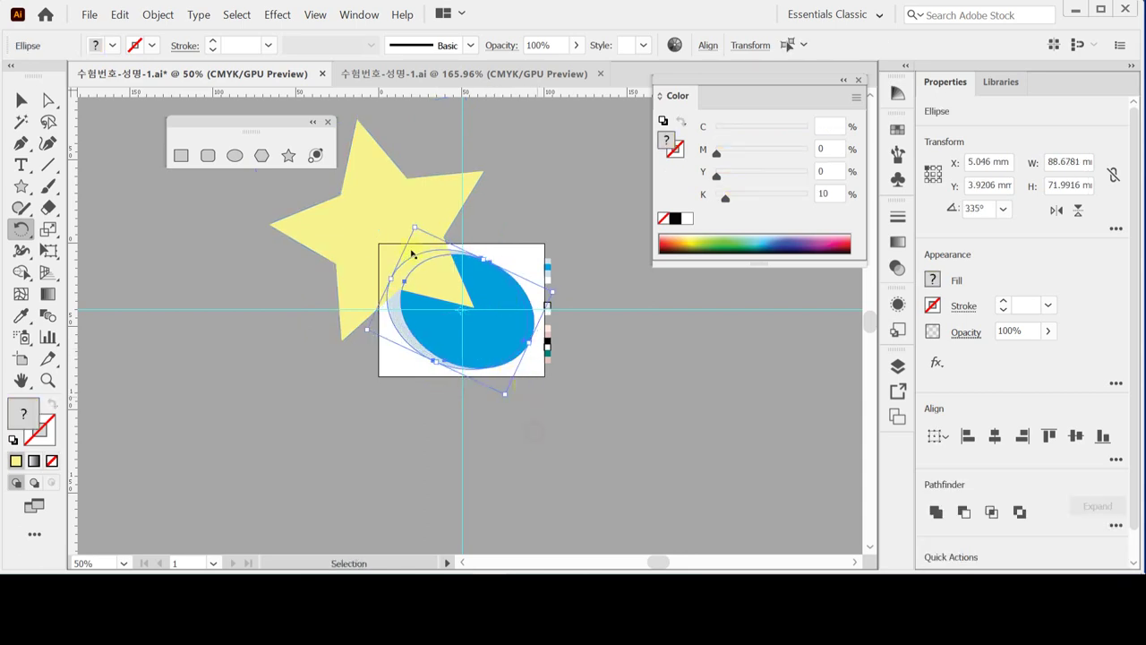
click(506, 402)
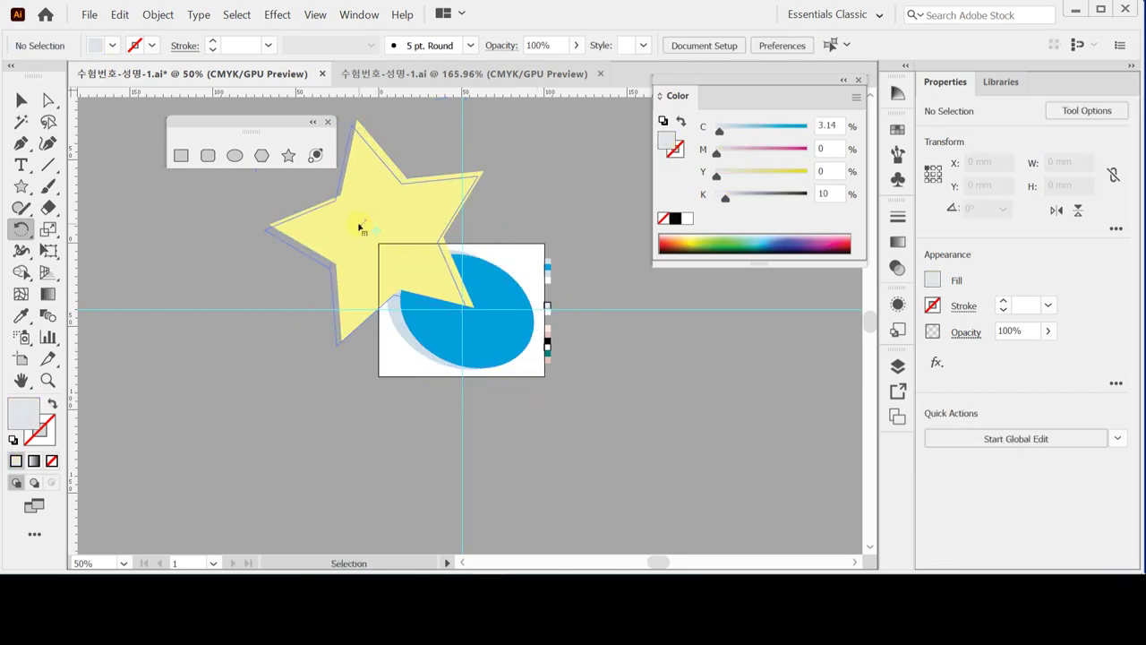
Step: Nudge the star left until its lower-right tip sits just above the horizontal guide near the centre of the blue ellipse
ctrl+click(383, 238)
drag(390, 228, 392, 227)
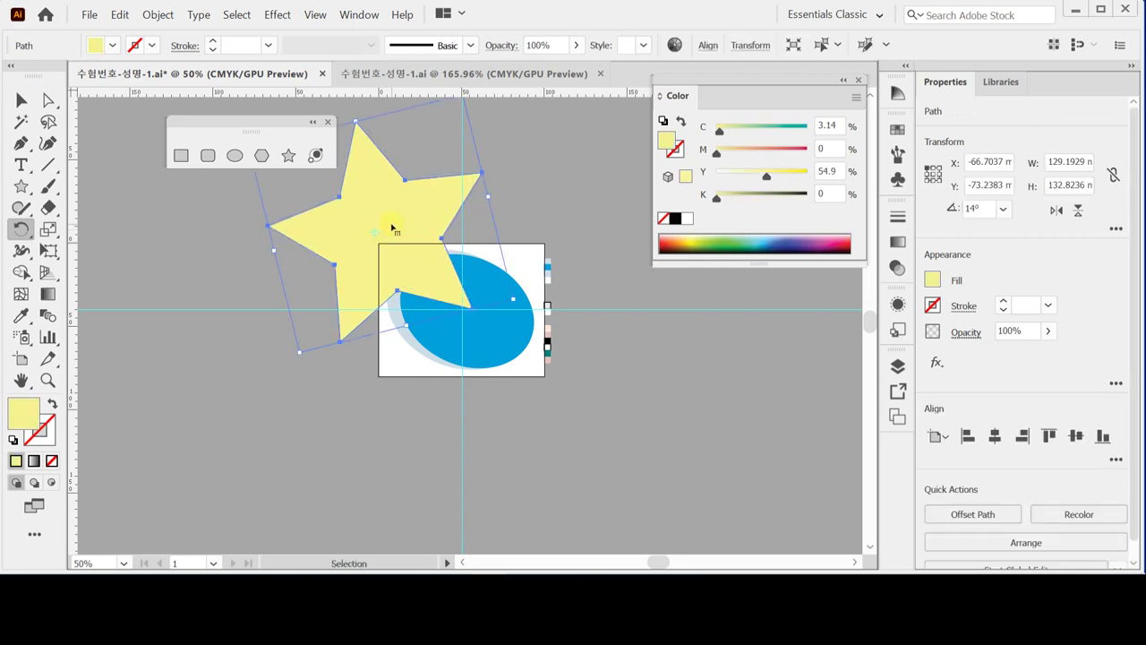
key(ctrl+space)
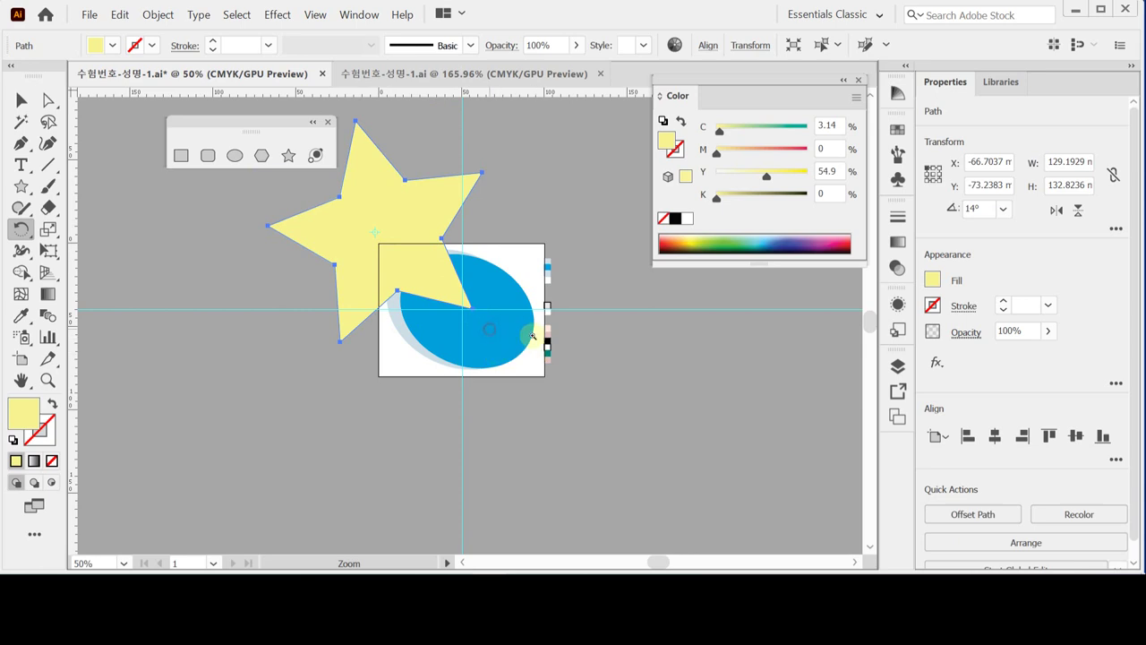
click(524, 335)
click(458, 327)
key(ctrl+plus)
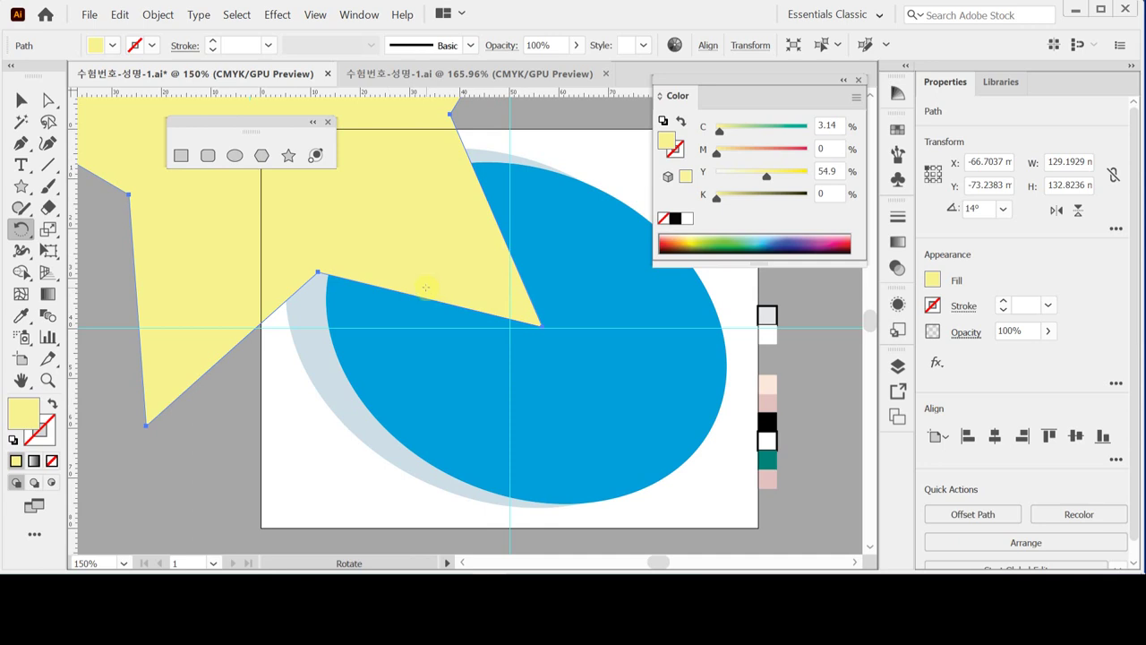
key(Left)
key(Left)
key(Left)
key(Left)
key(Left)
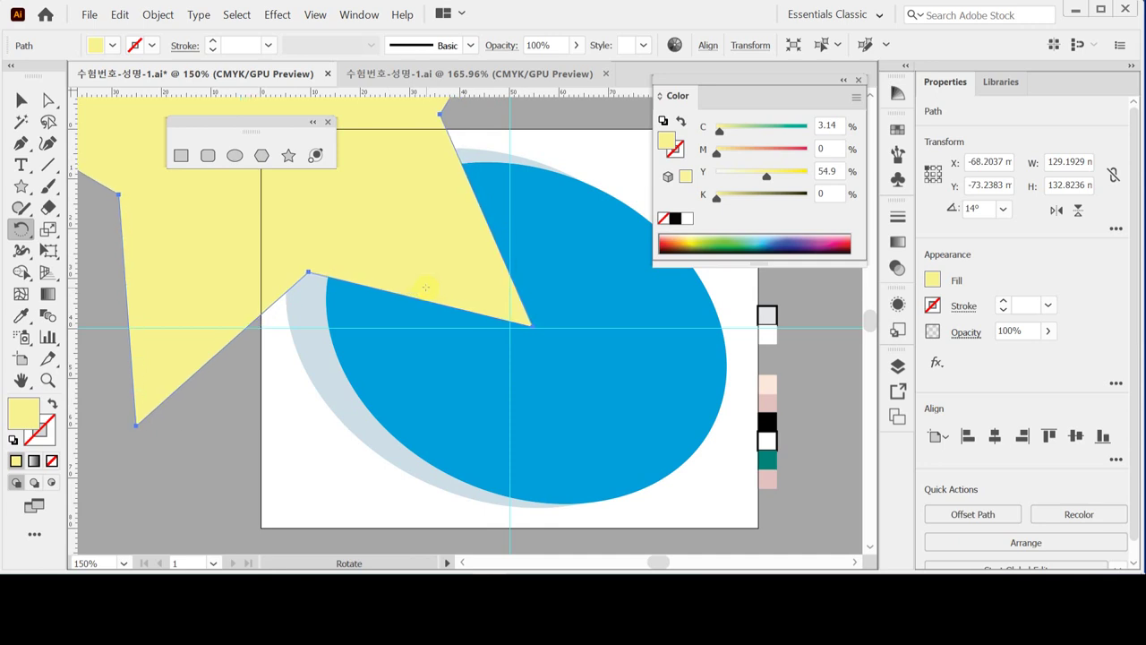
key(Down)
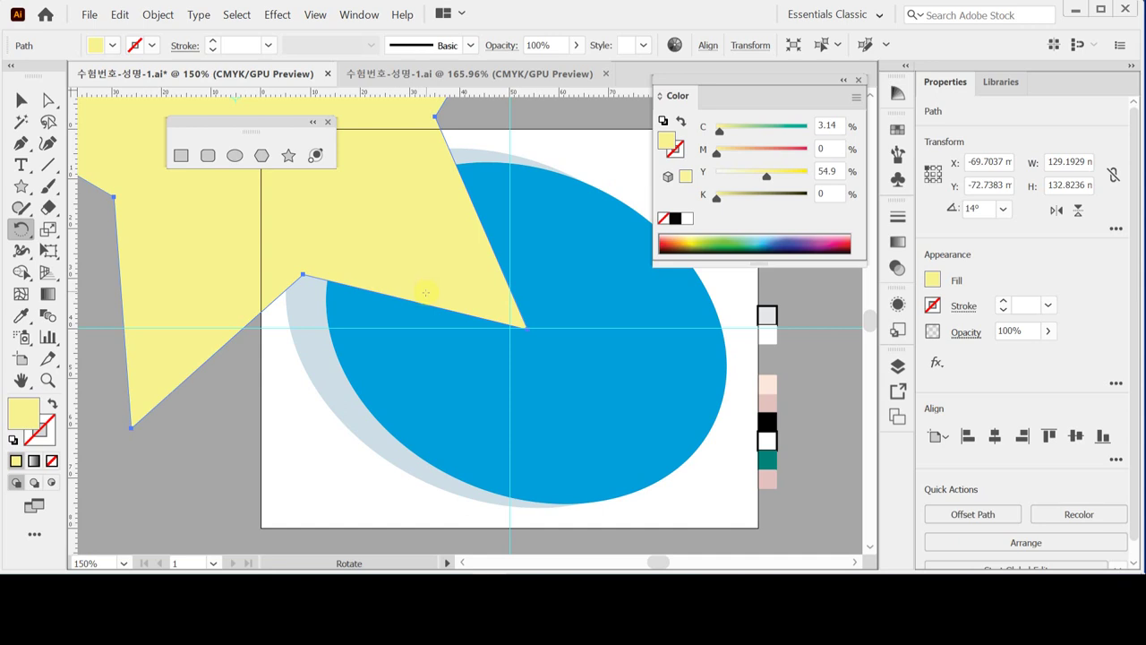
key(Up)
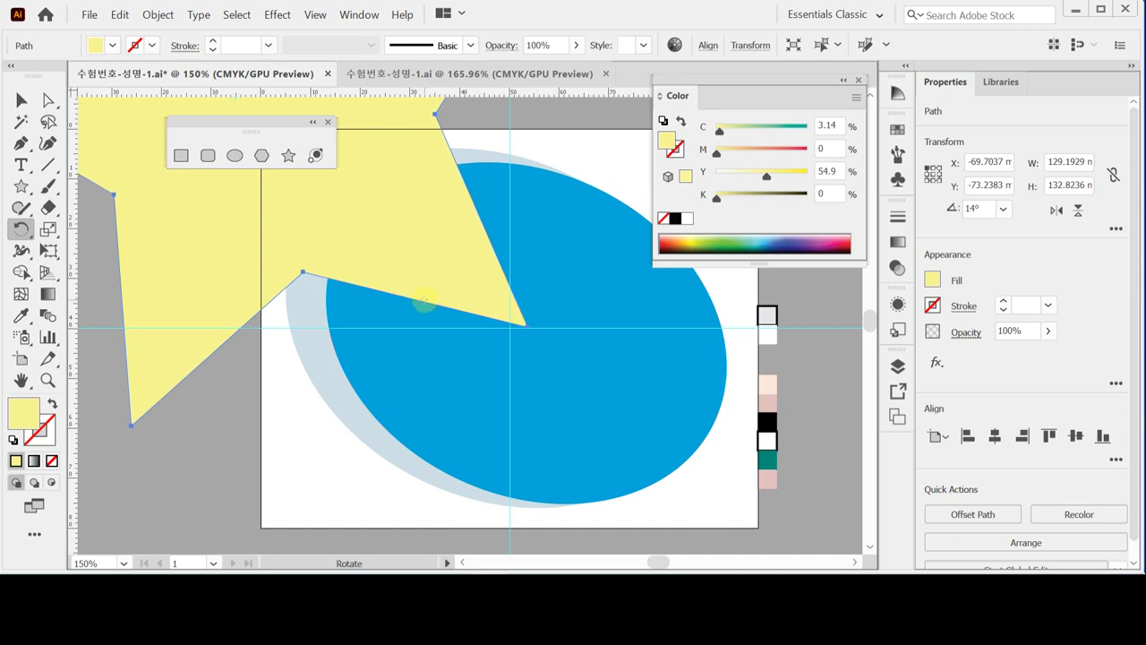
key(Left)
key(Left)
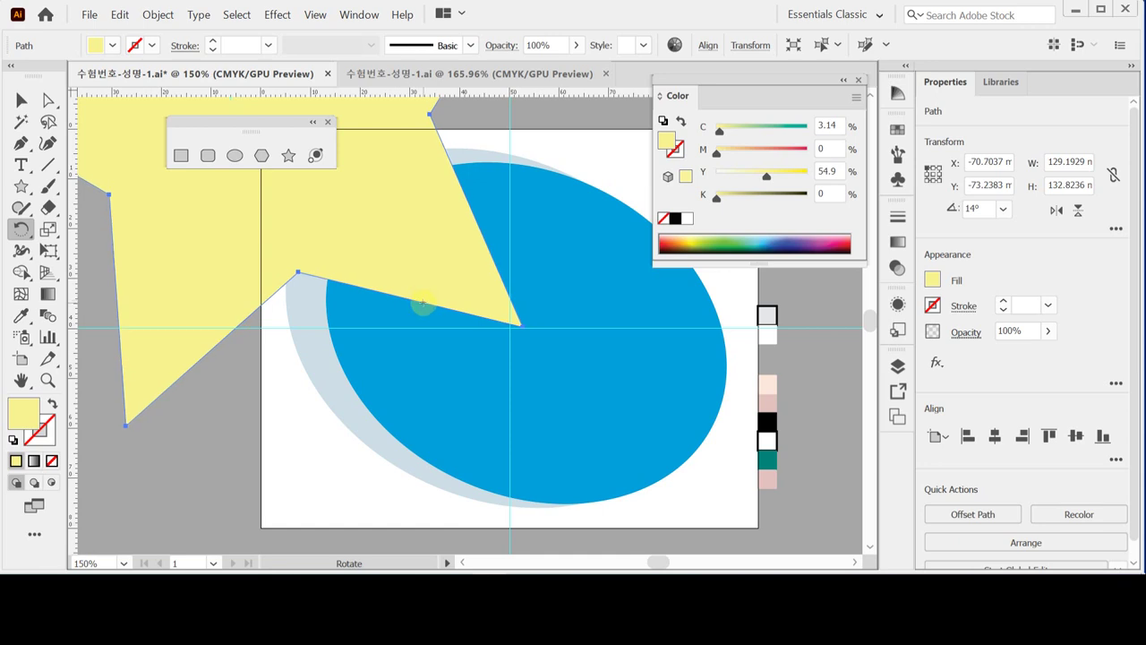
Step: Subtract the star from the blue ellipse with Pathfinder Minus Front and save the document
key(ctrl+minus)
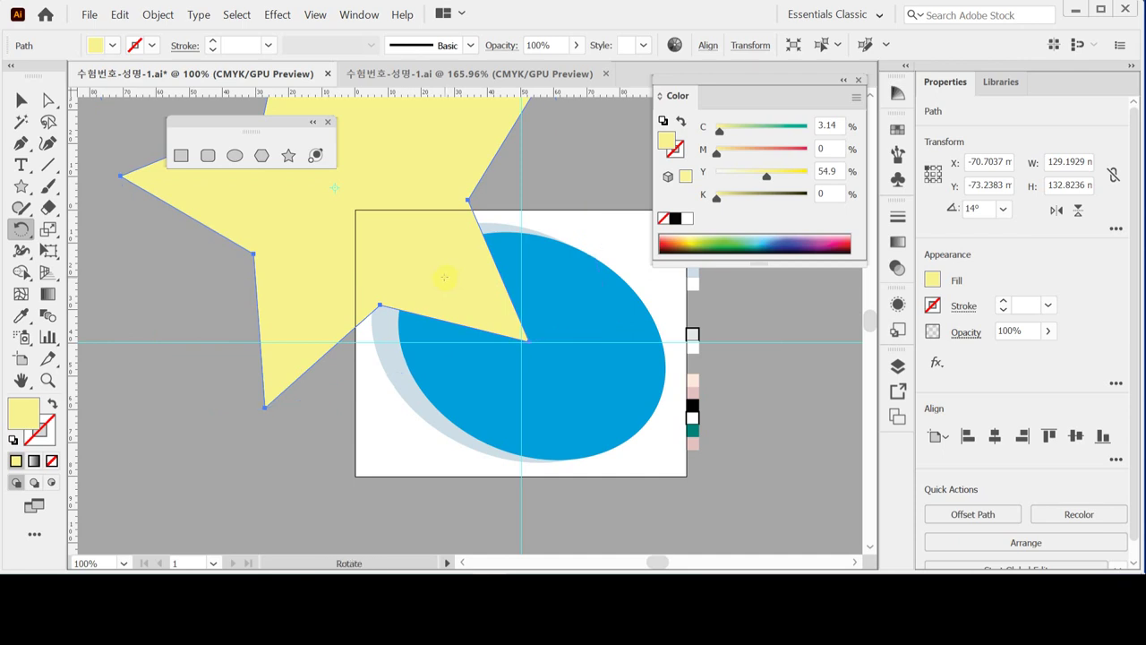
key(ctrl)
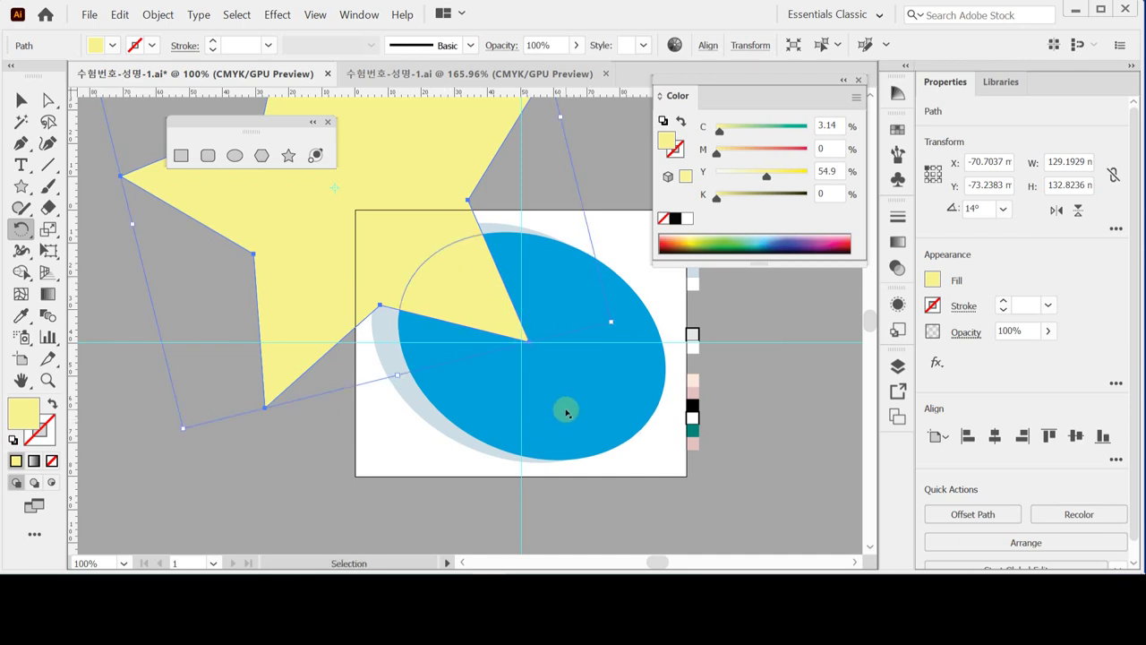
key(shift)
ctrl+shift+click(566, 411)
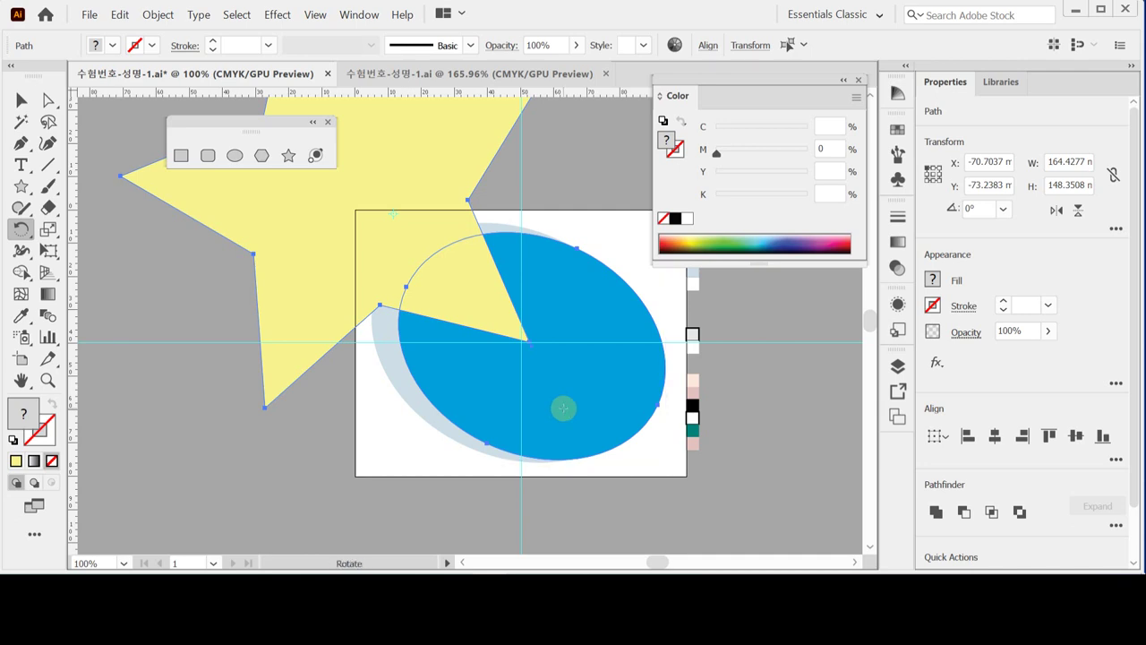
key(ctrl)
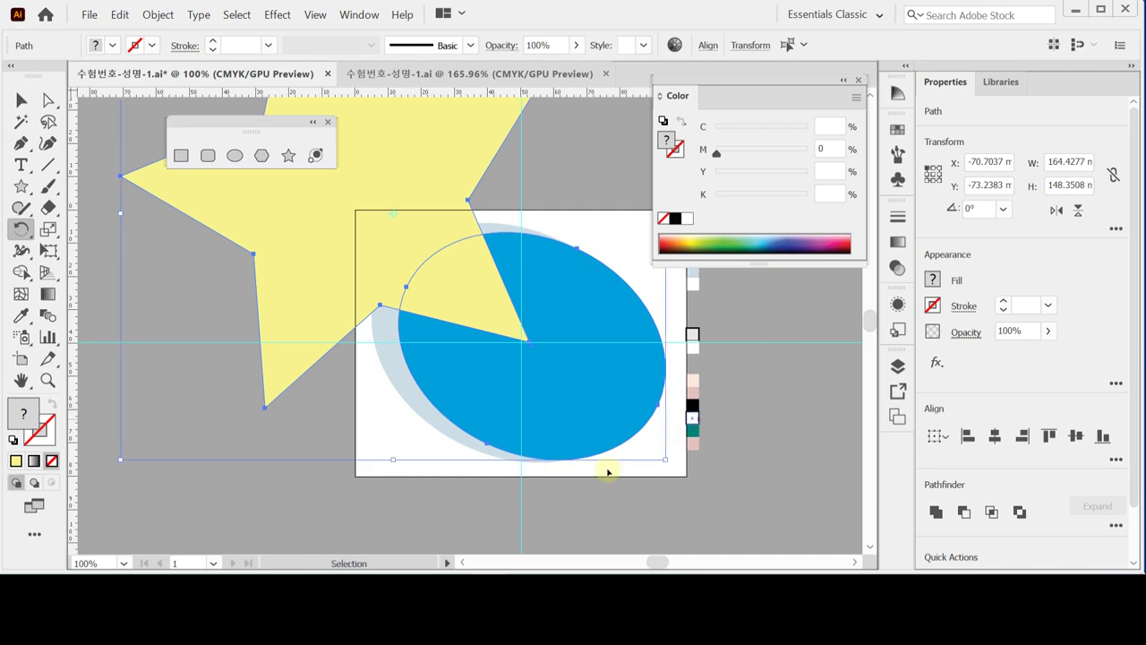
click(559, 421)
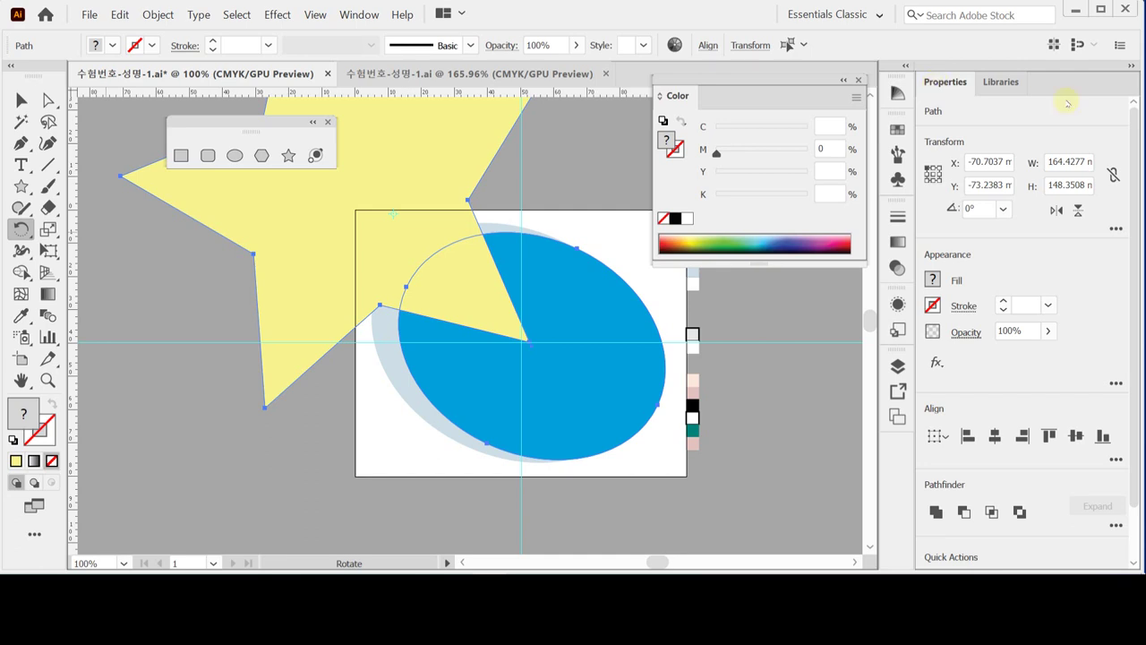
drag(1135, 185, 1135, 278)
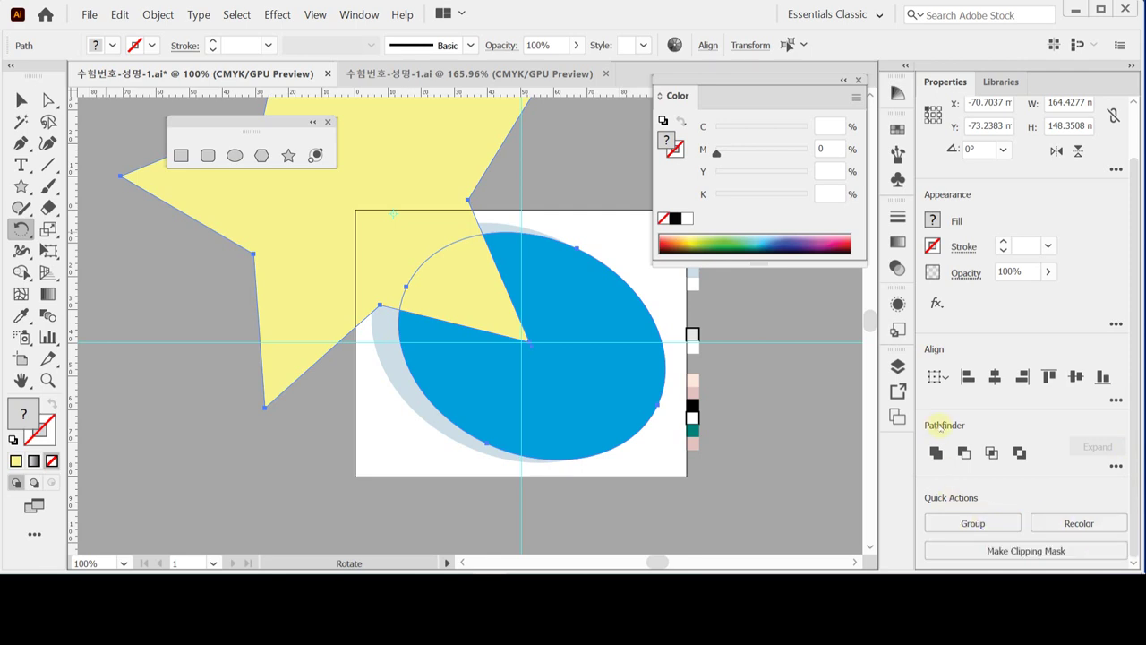
click(358, 15)
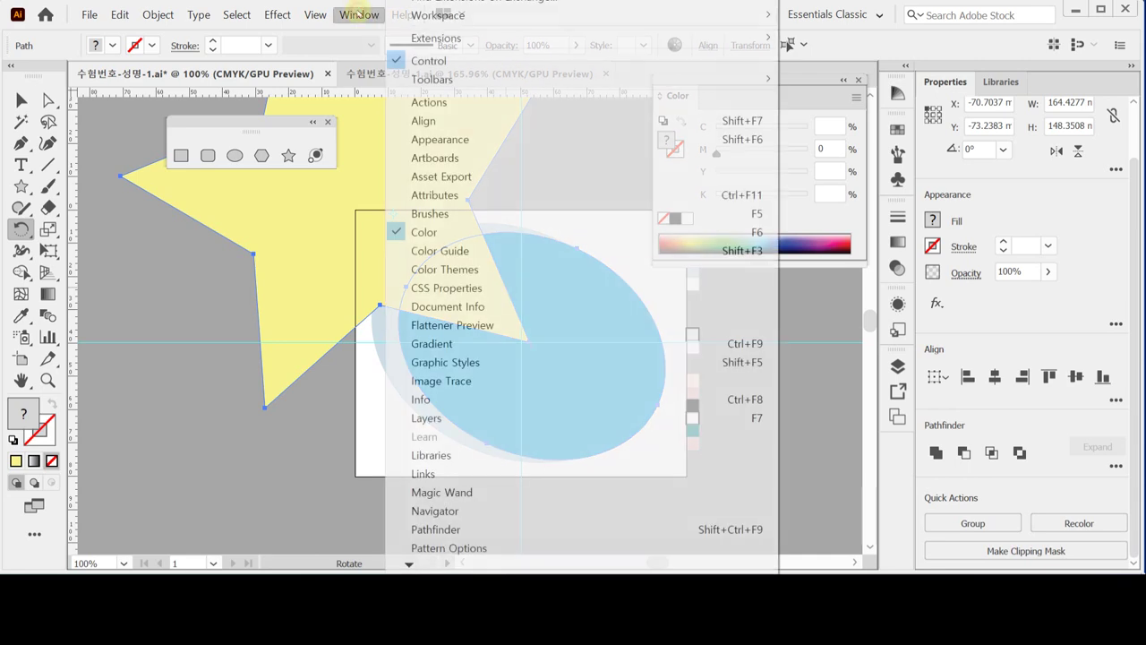
click(538, 529)
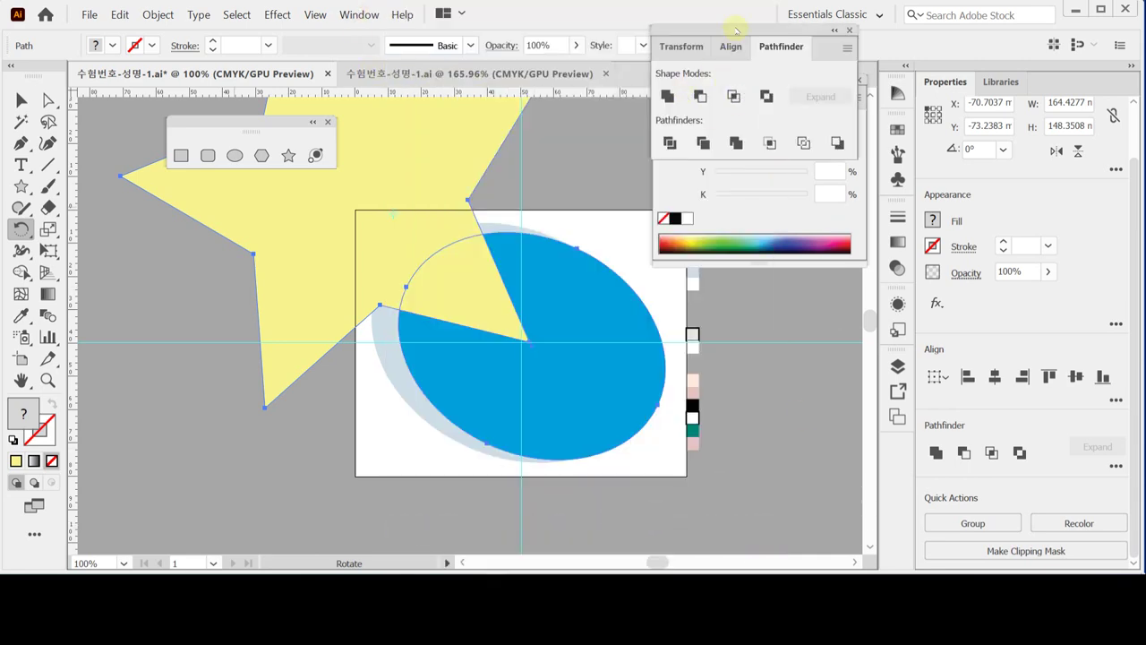
drag(736, 31, 739, 280)
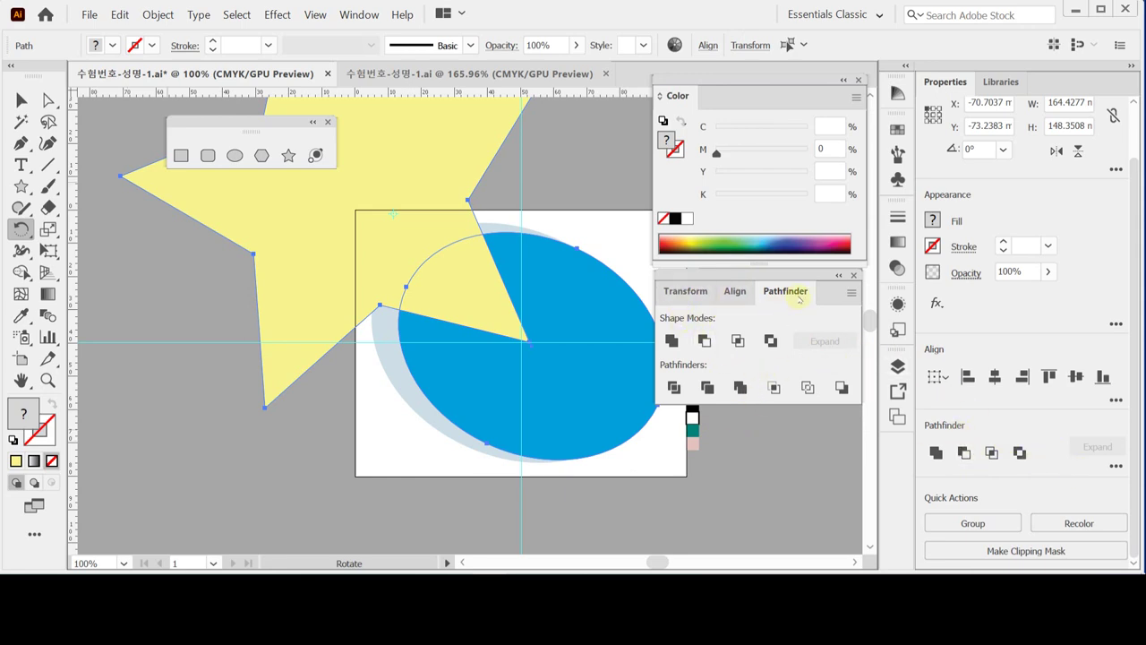
click(704, 341)
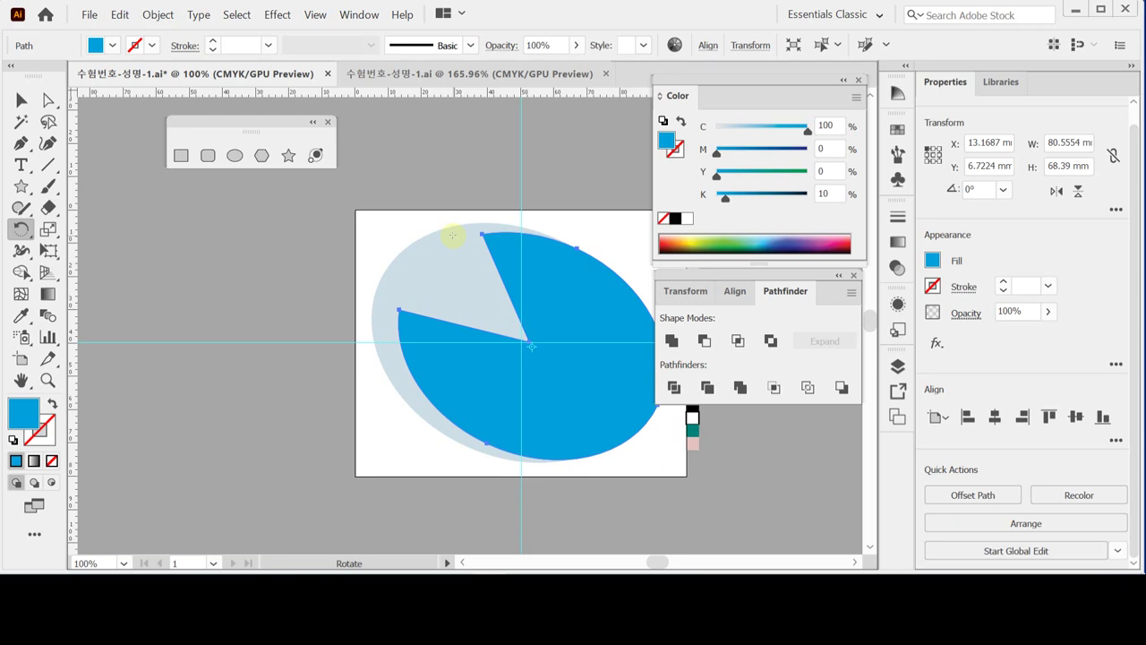
key(ctrl)
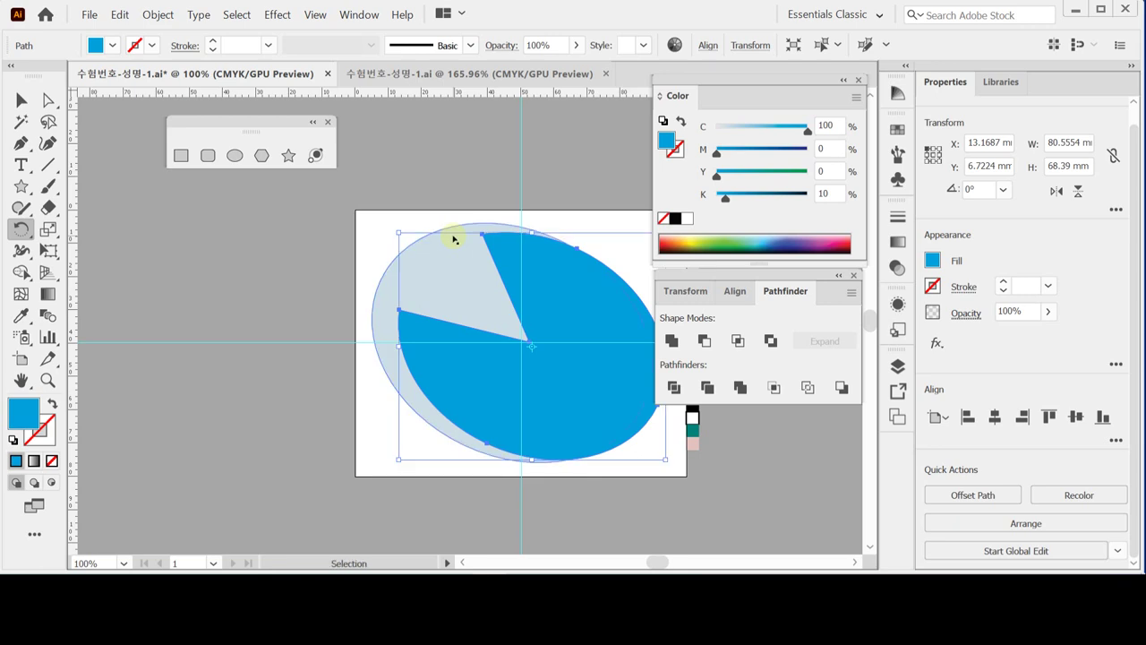
key(ctrl+s)
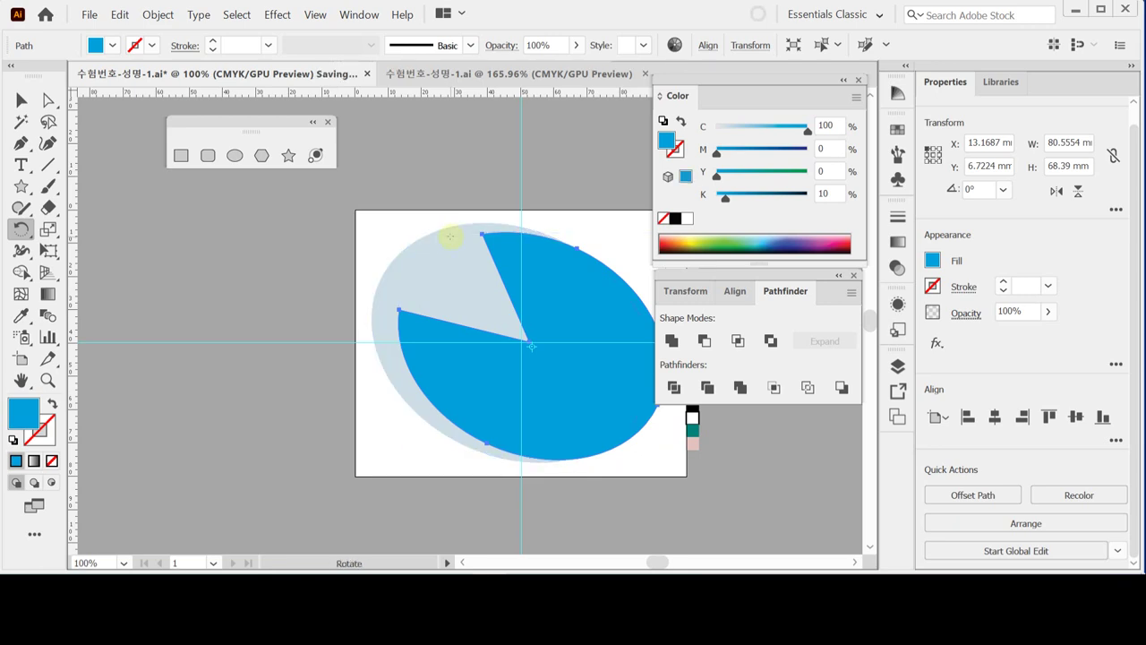
key(ctrl)
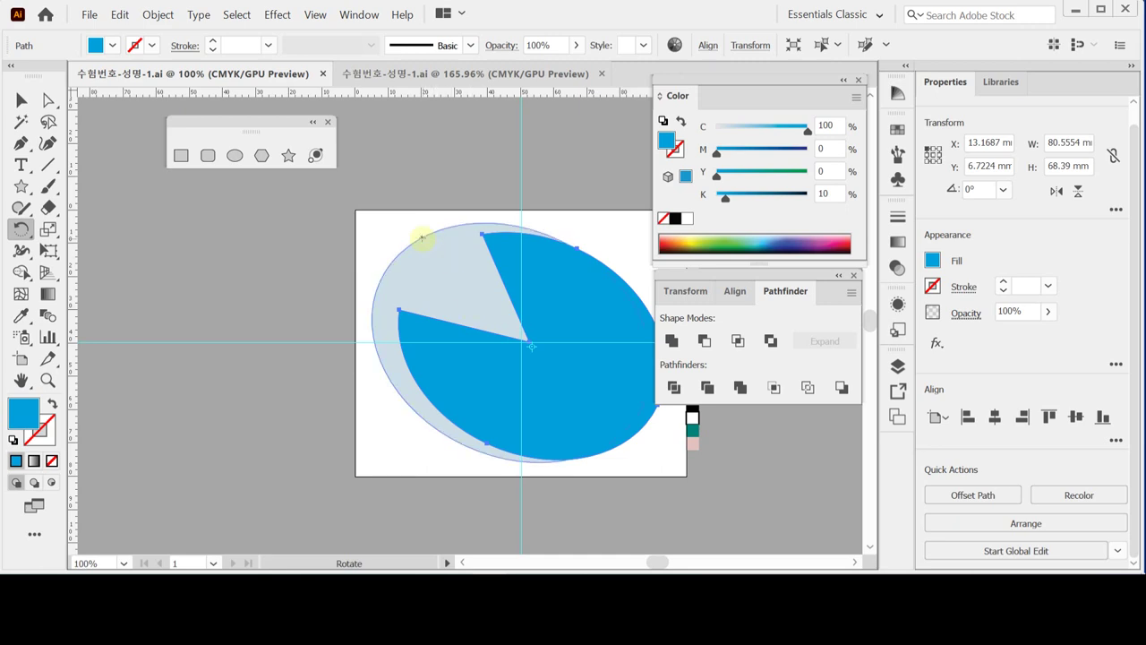
Step: Create a 3 × 9 mm rounded rectangle with a 2 mm corner radius beside the artboard's upper-left corner, and save the document
click(207, 154)
key(ctrl+space)
click(379, 300)
click(350, 274)
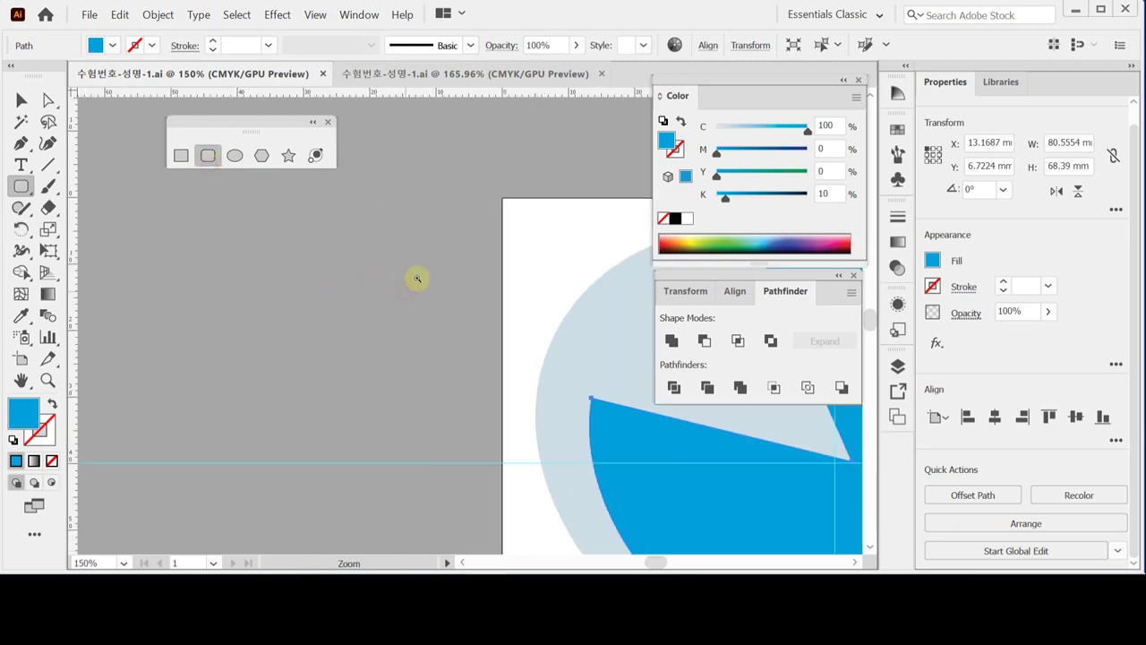
click(424, 276)
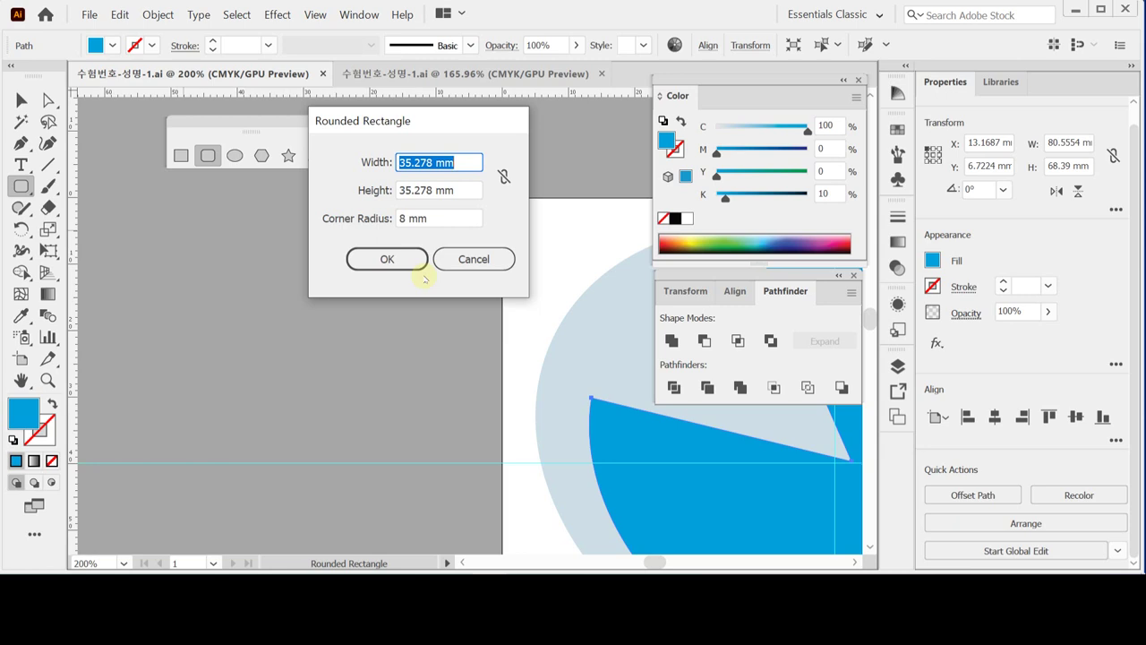
text(3)
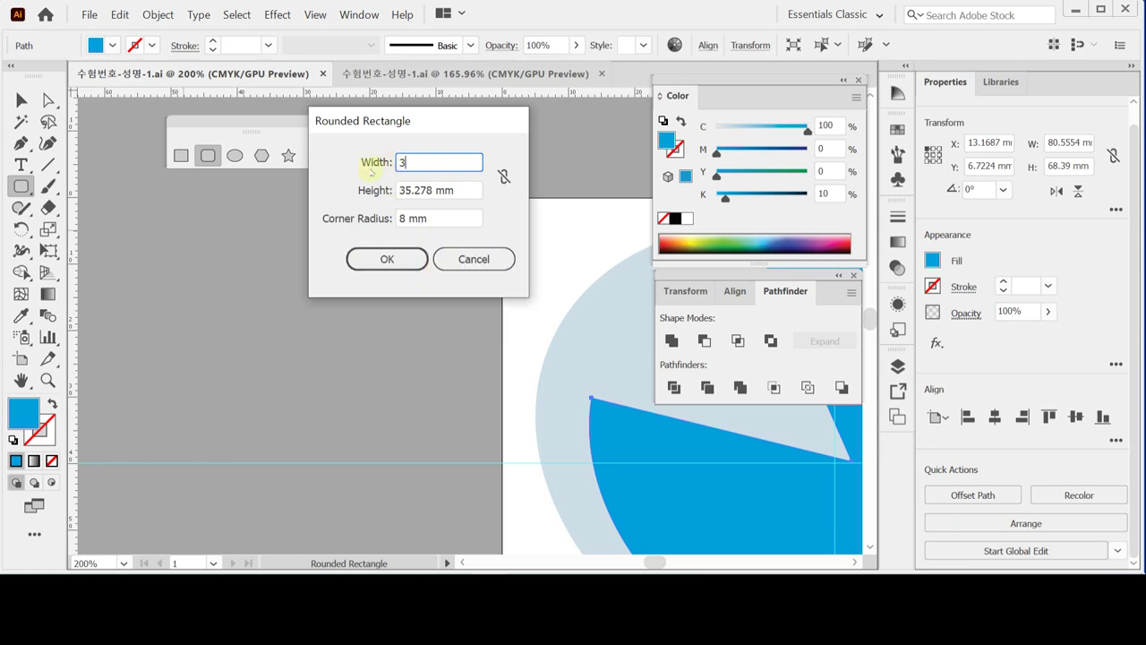
key(Tab)
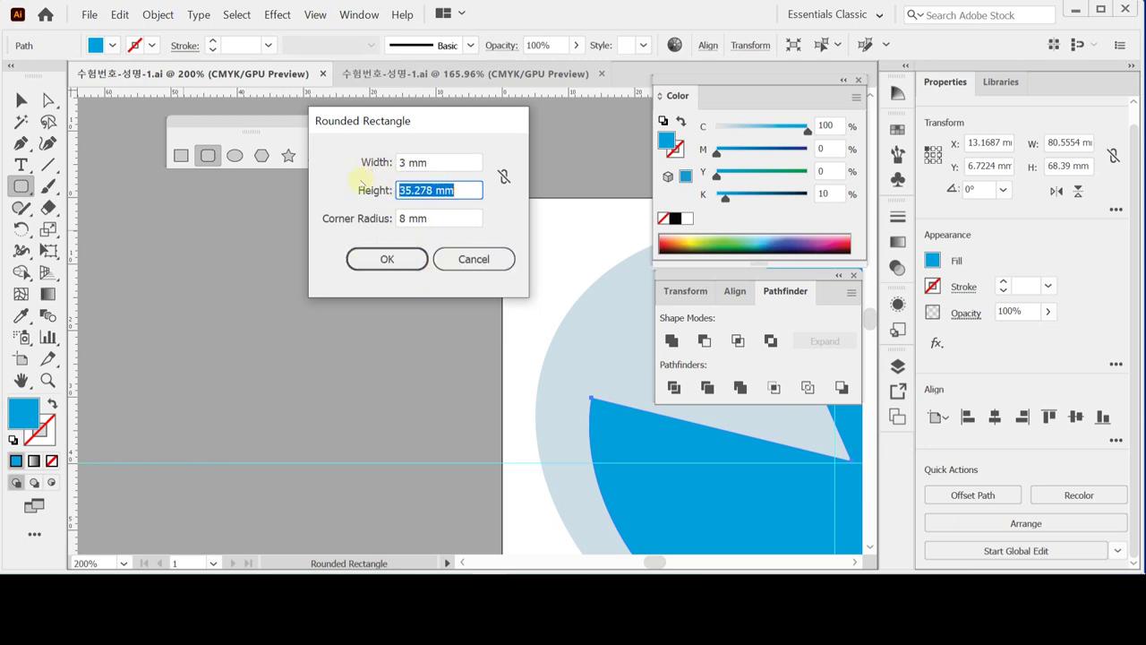
text(9)
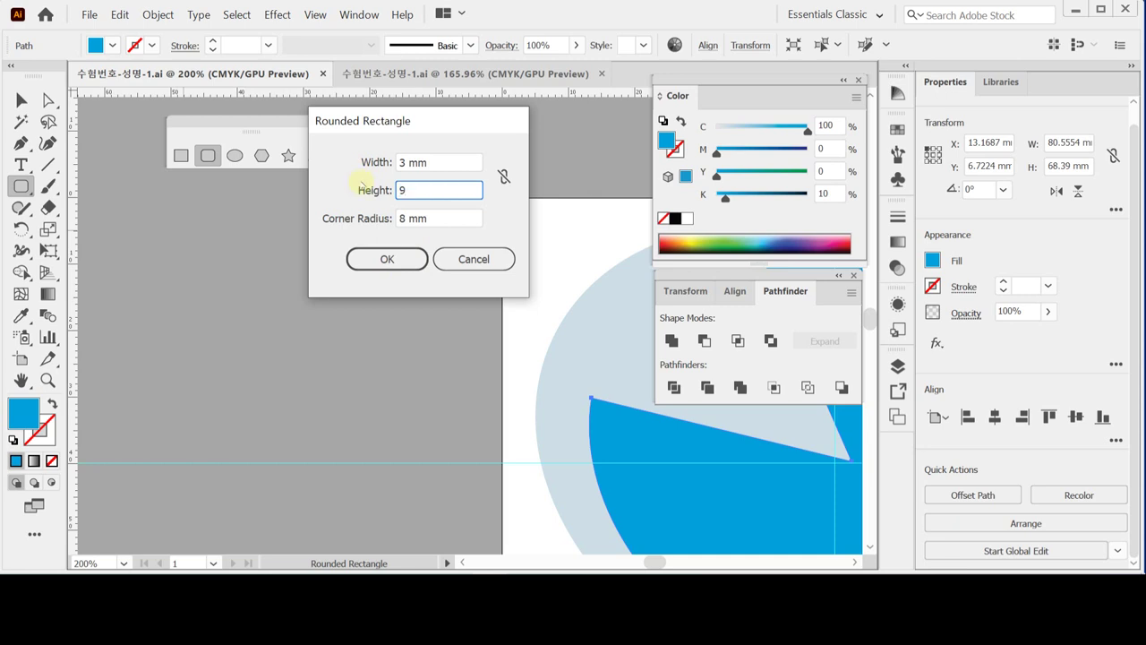
key(Tab)
text(2)
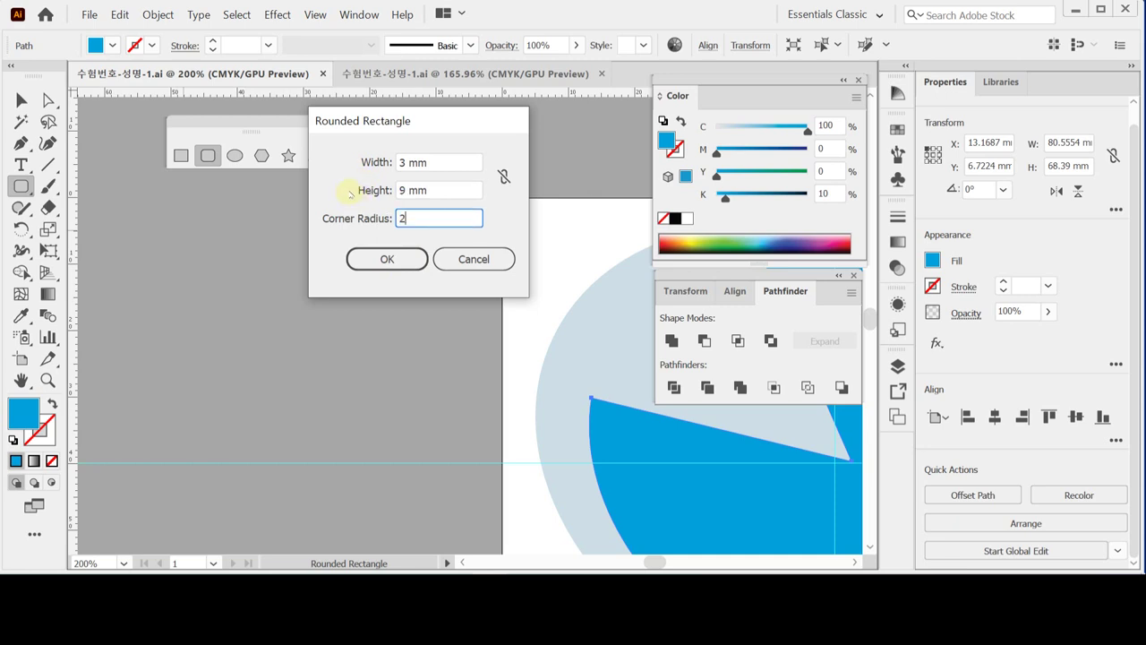
key(Tab)
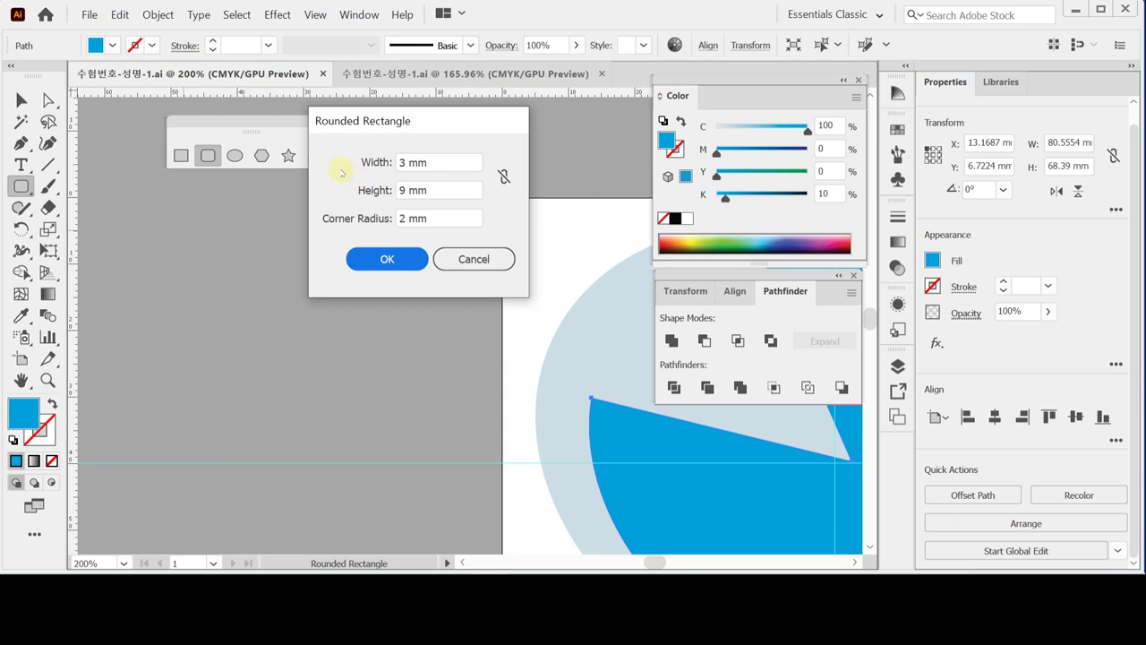
key(Escape)
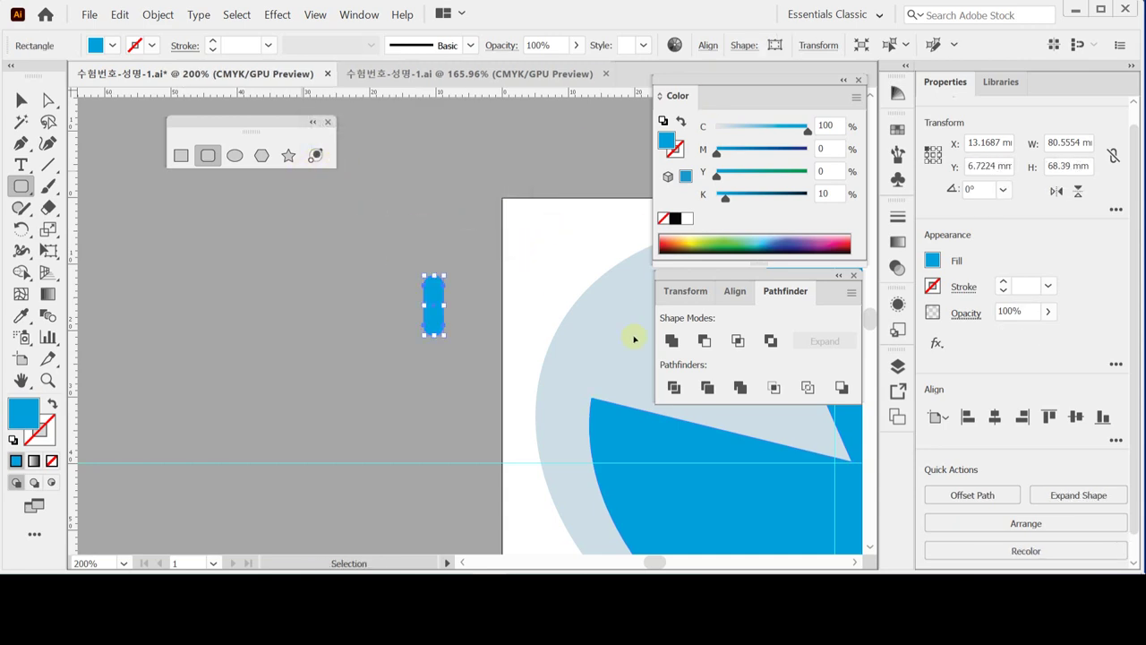
key(ctrl+s)
Step: Fill the rounded rectangle with the pale background ellipse's colour and add a copy of it rotated 90°
key(i)
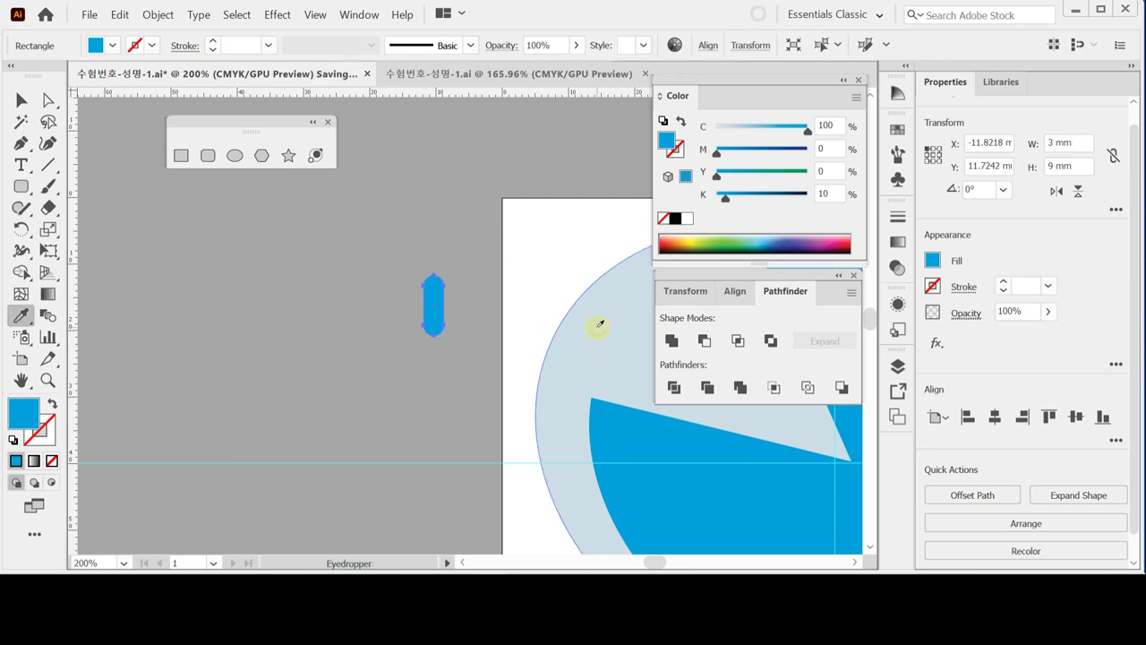
click(596, 324)
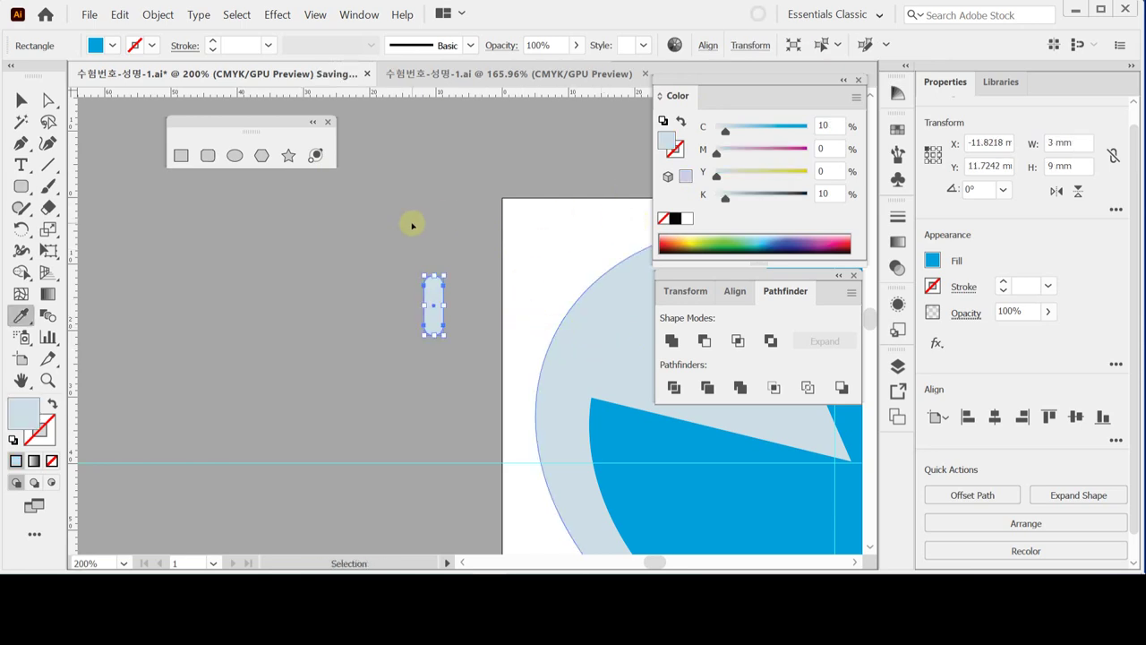
key(ctrl+space)
drag(440, 294, 451, 297)
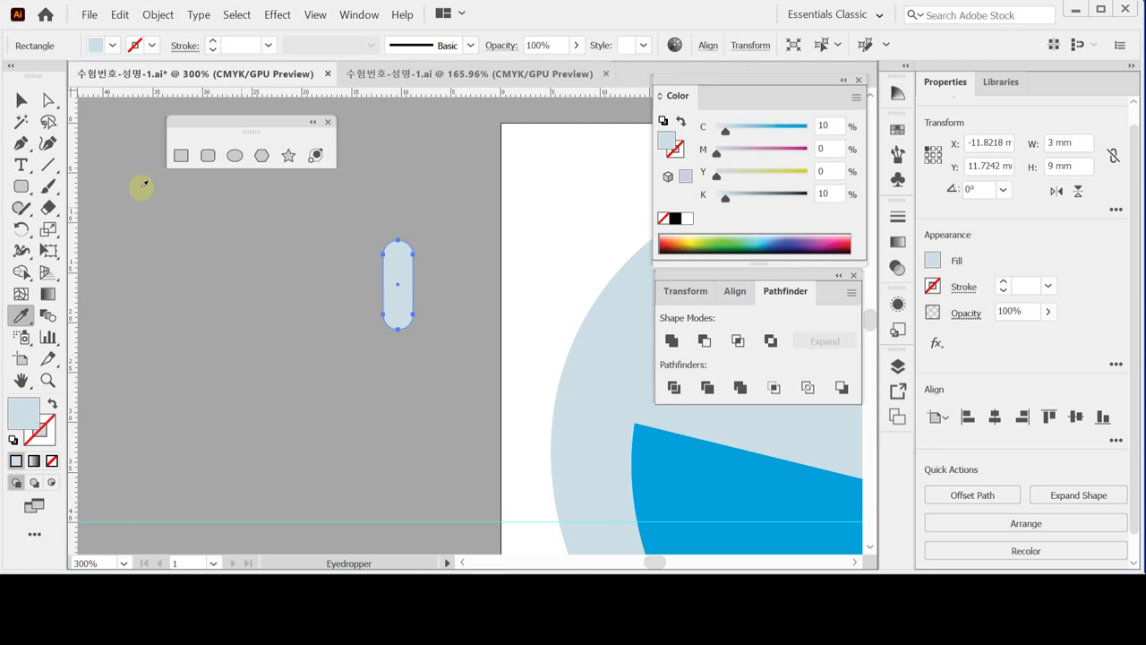
click(23, 225)
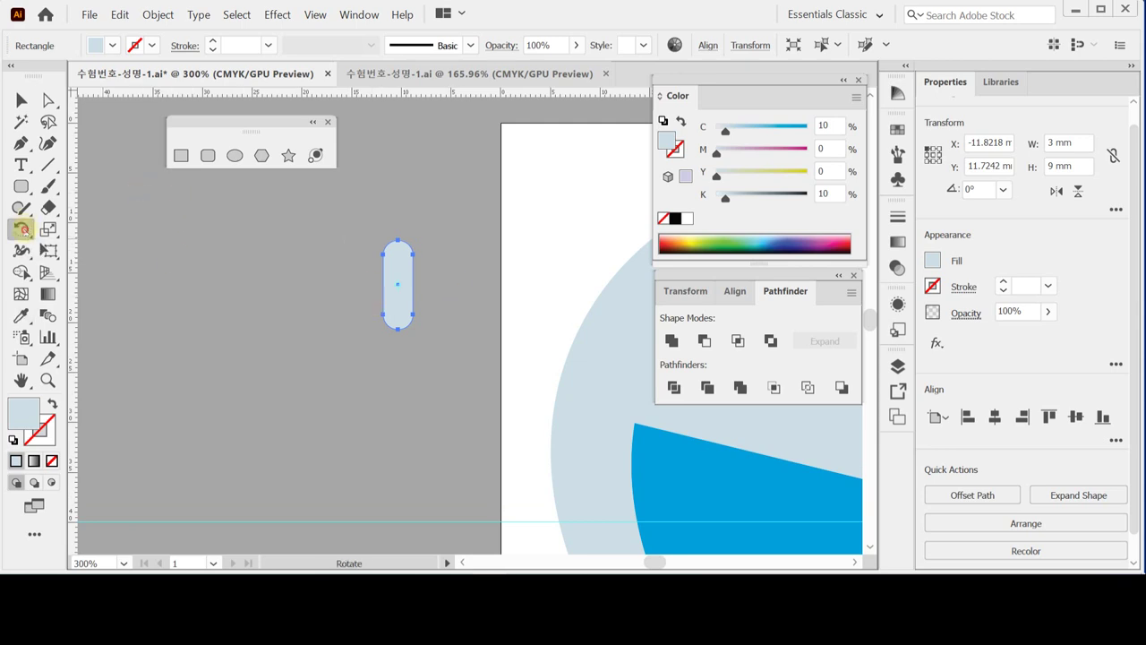
double_click(23, 227)
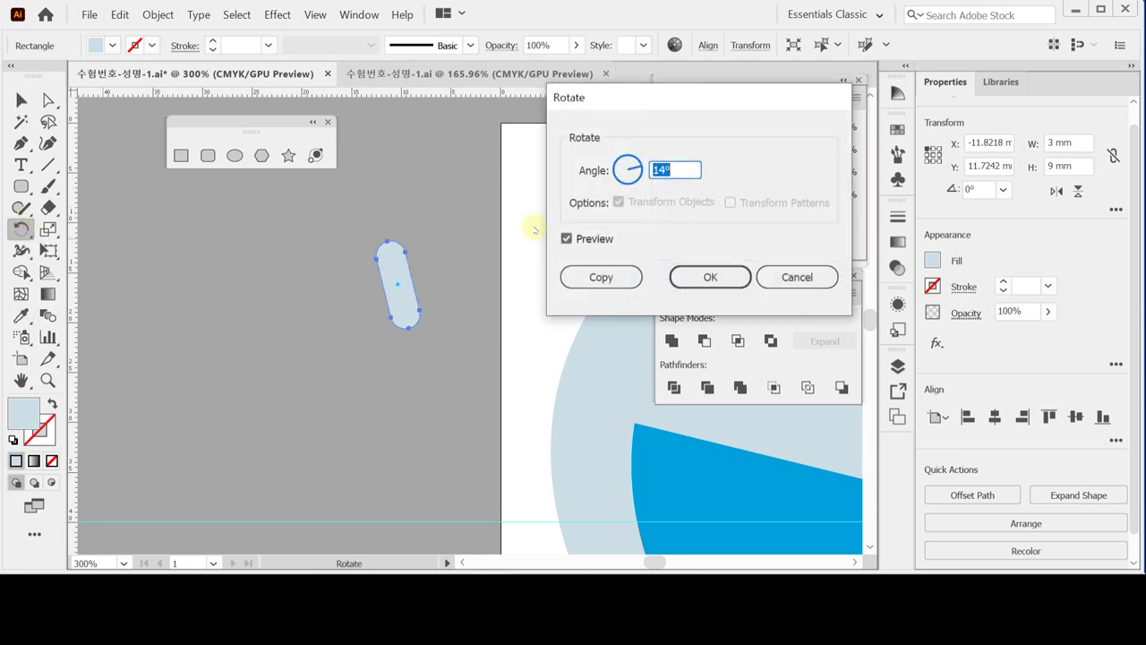
text(90)
key(Tab)
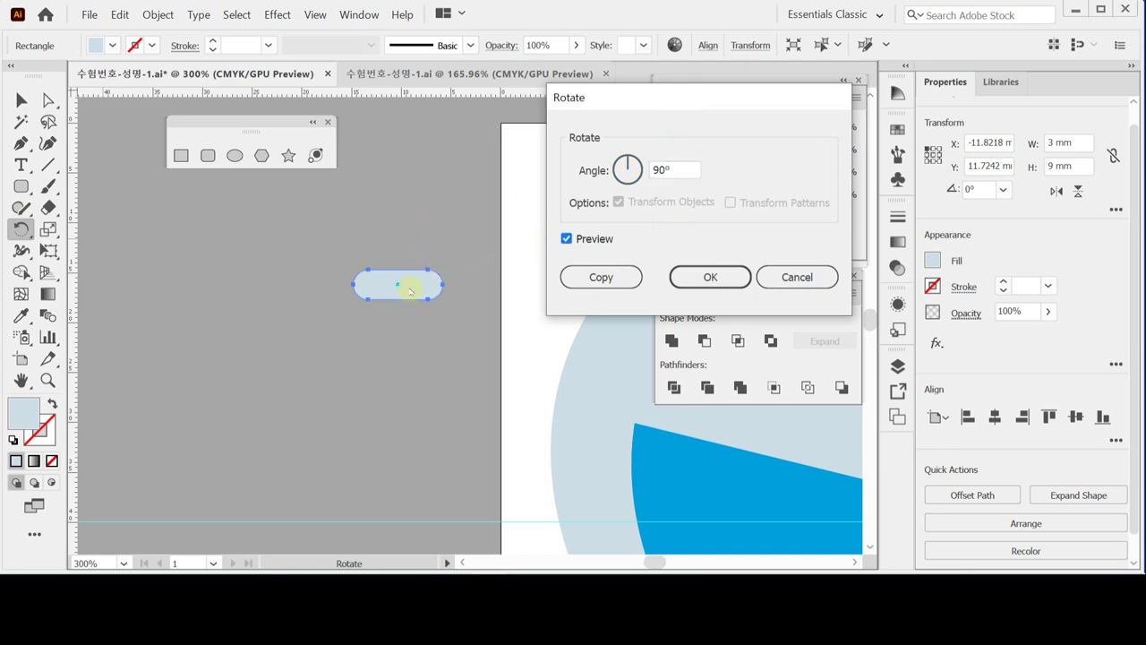
click(597, 293)
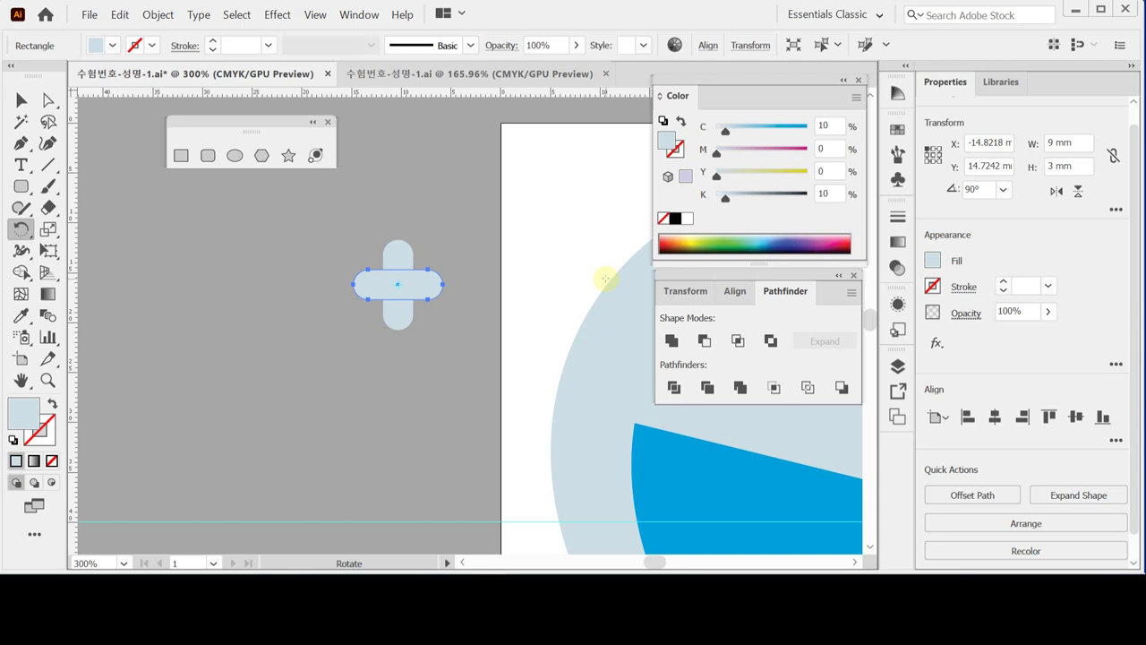
Step: Unite the two crossed rounded rectangles into one cross shape with Pathfinder and save the document
drag(334, 224, 430, 330)
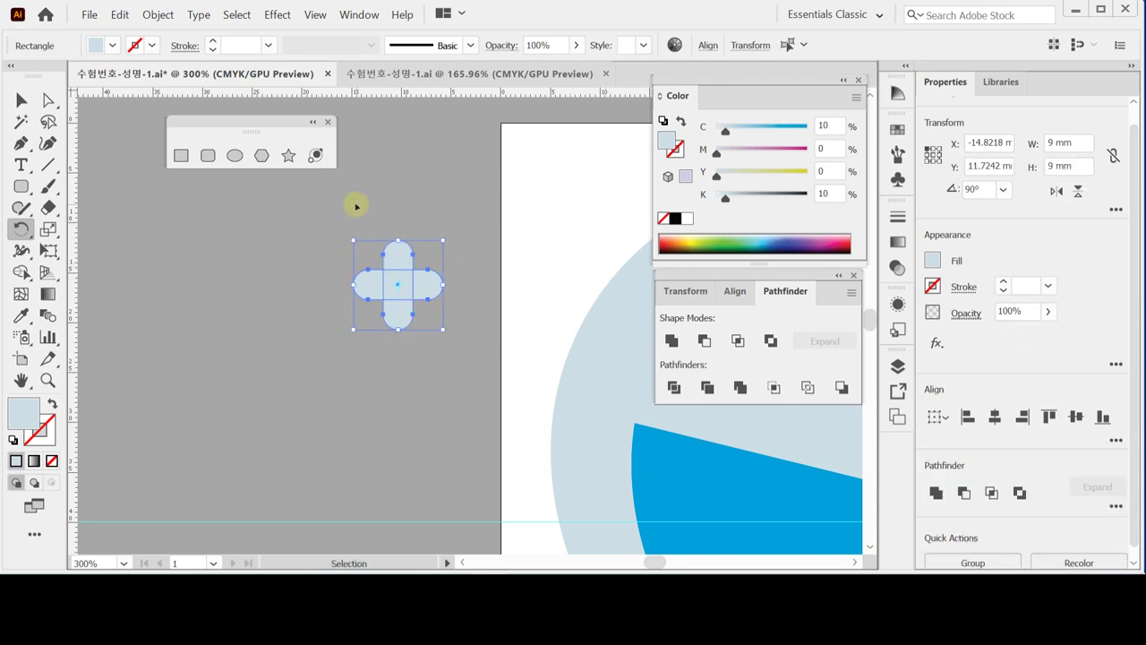
click(670, 341)
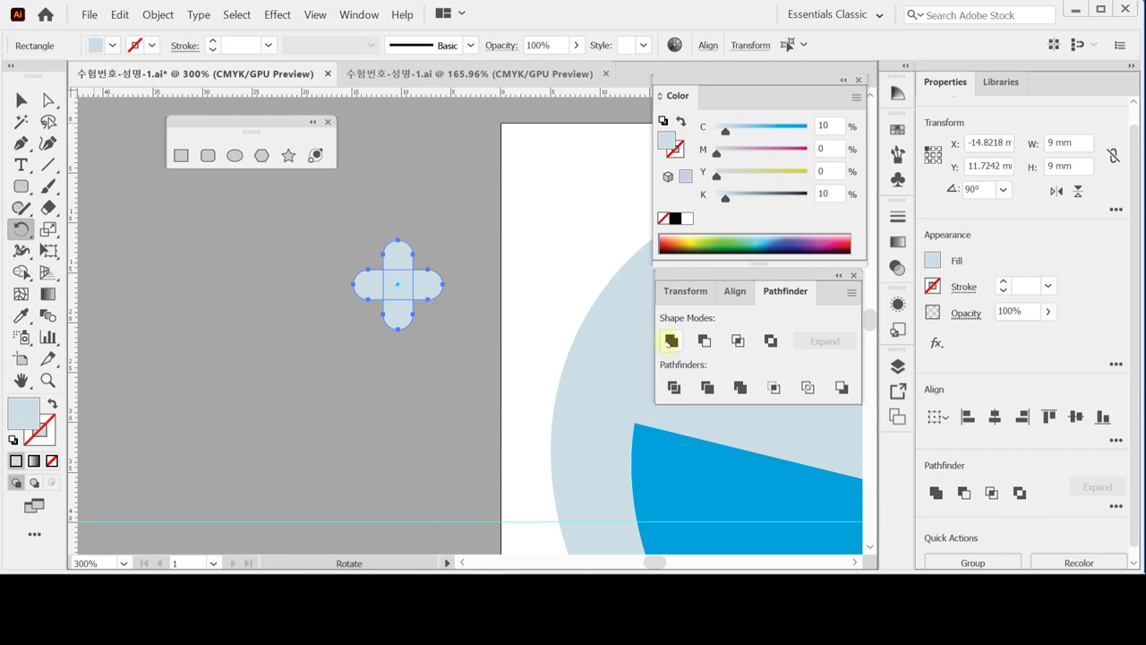
click(669, 343)
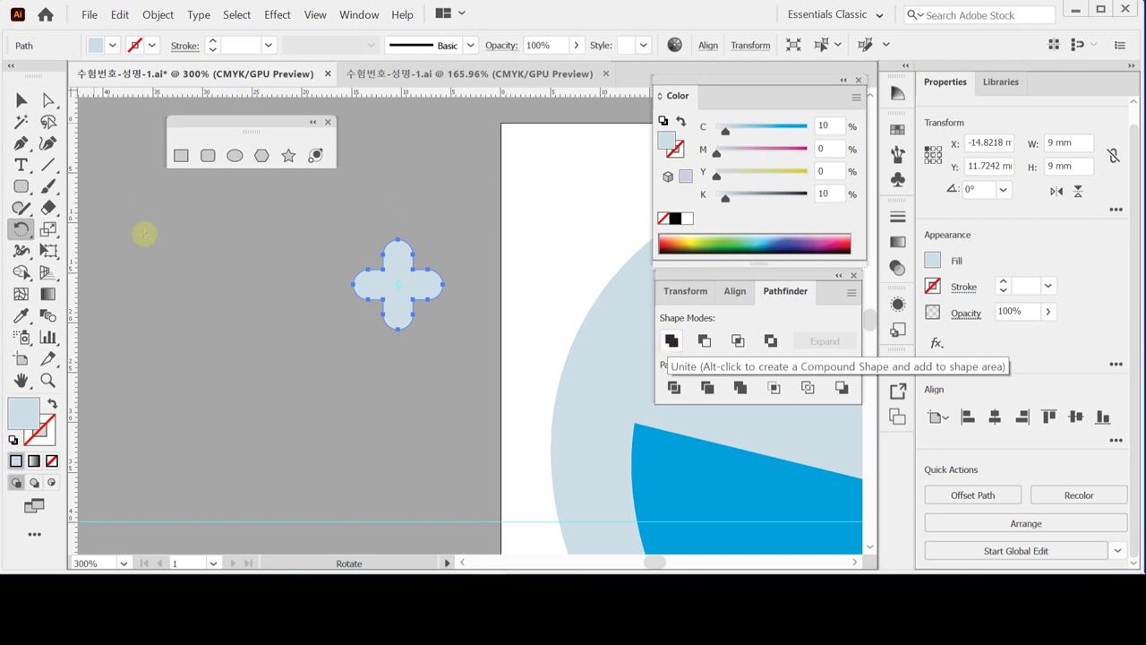
key(ctrl+s)
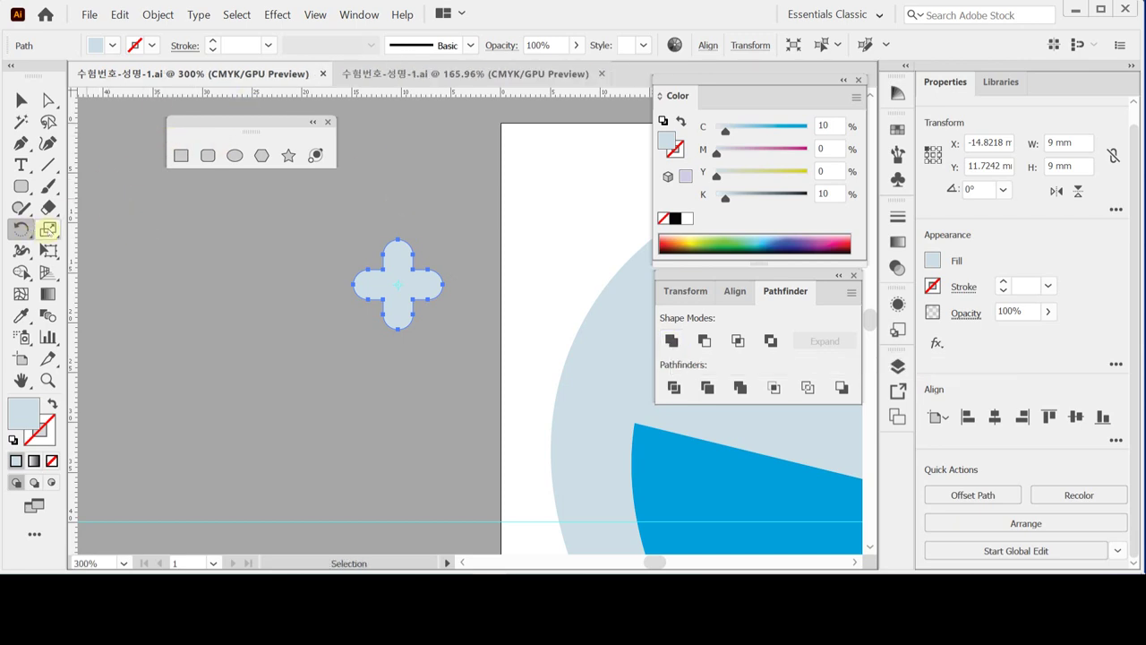
Step: Create a copy of the cross scaled uniformly to 180% and place it below the small cross
double_click(49, 229)
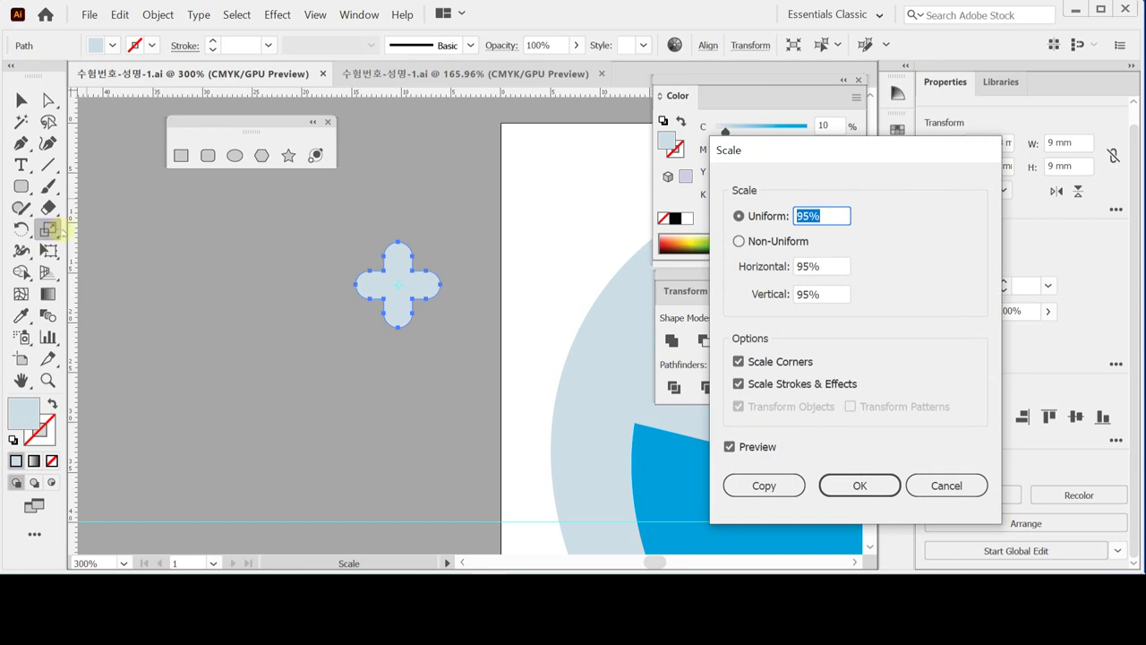
text(180)
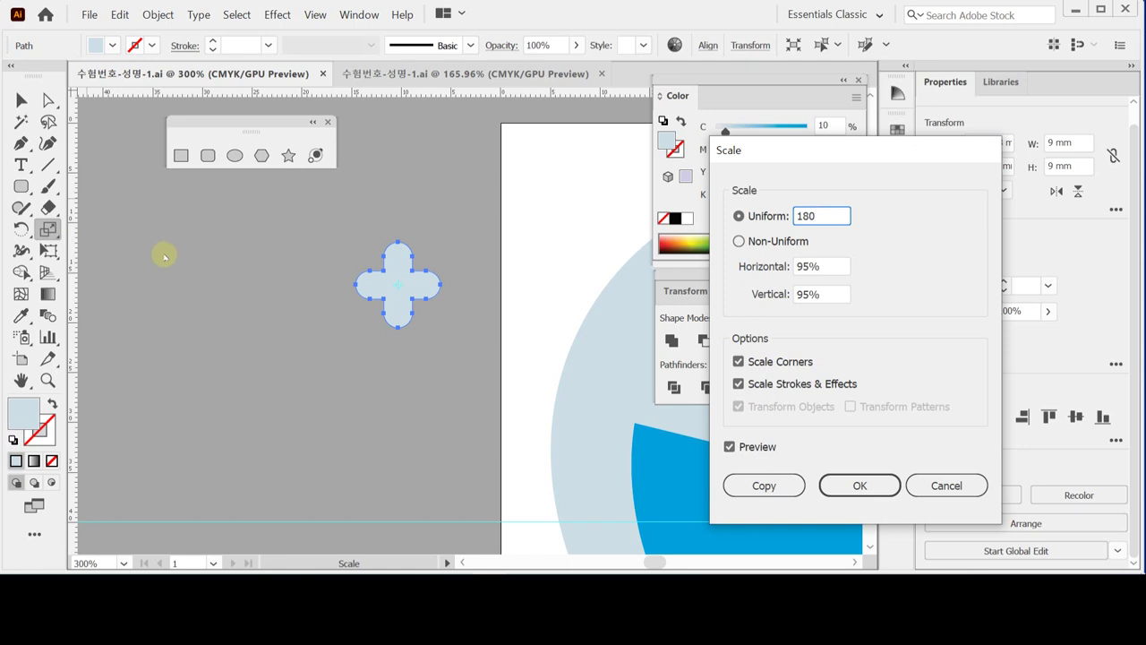
click(762, 485)
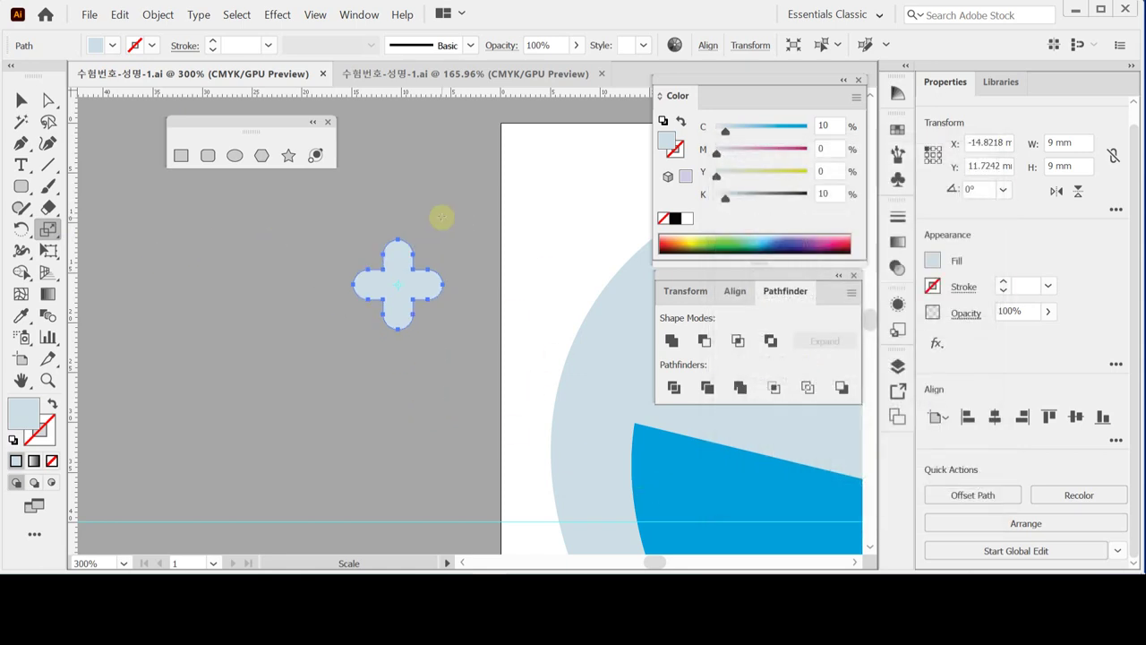
drag(404, 276, 400, 444)
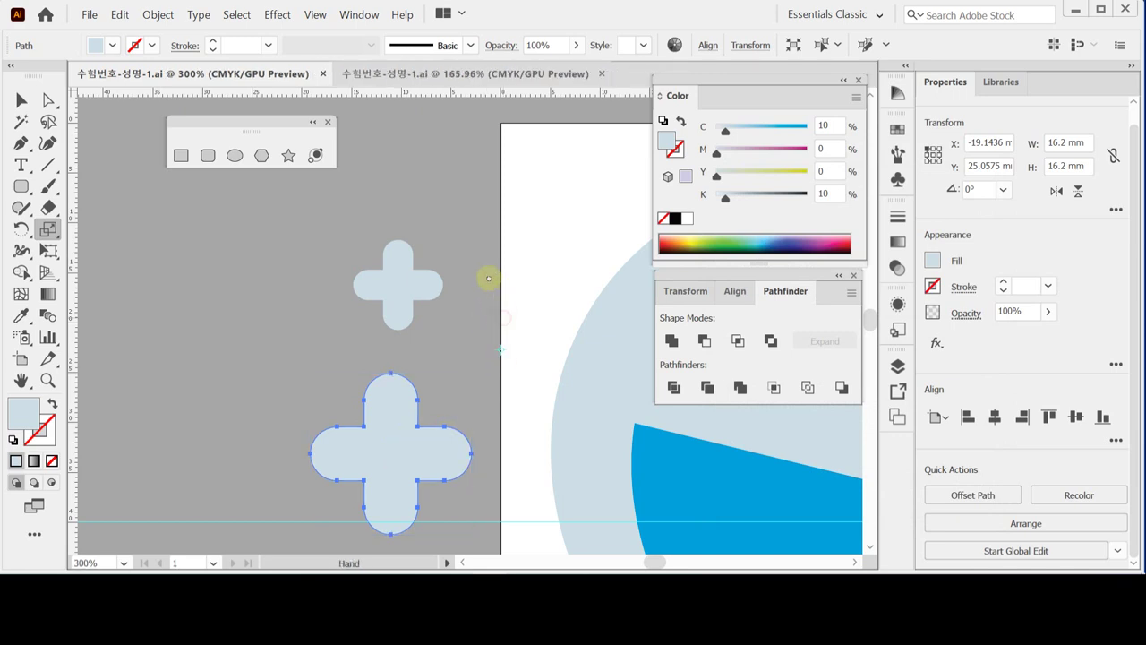
Step: Draw two crossing 45° diagonal lines about 16 mm wide and high over the large cross, with a 1 pt black stroke
drag(490, 279, 484, 263)
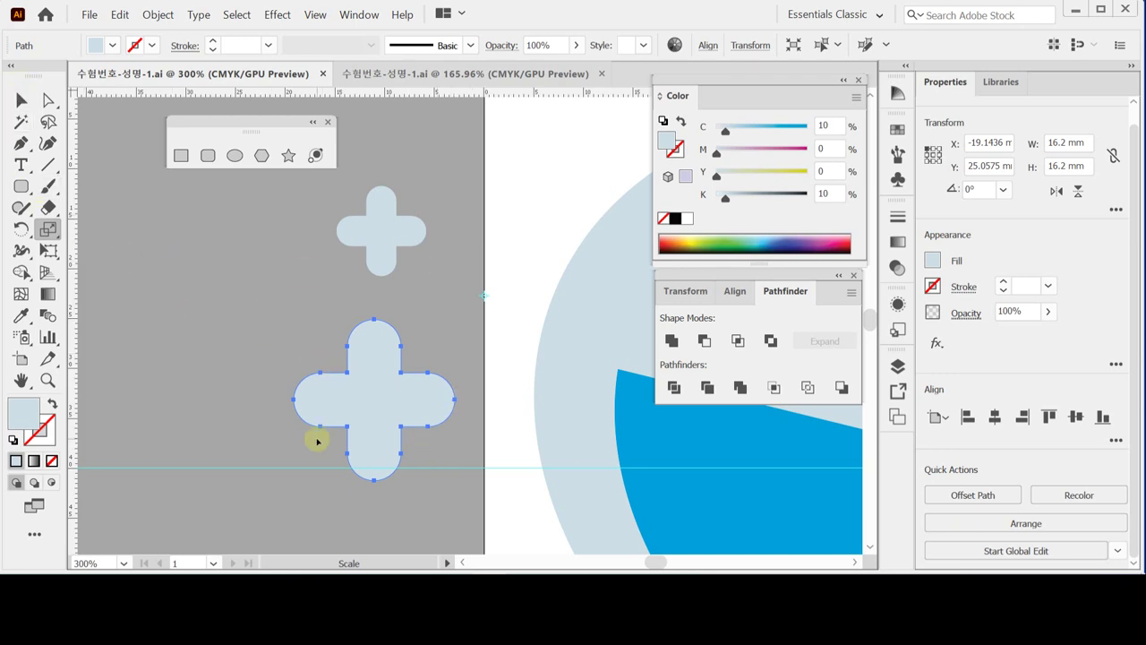
click(47, 167)
click(45, 168)
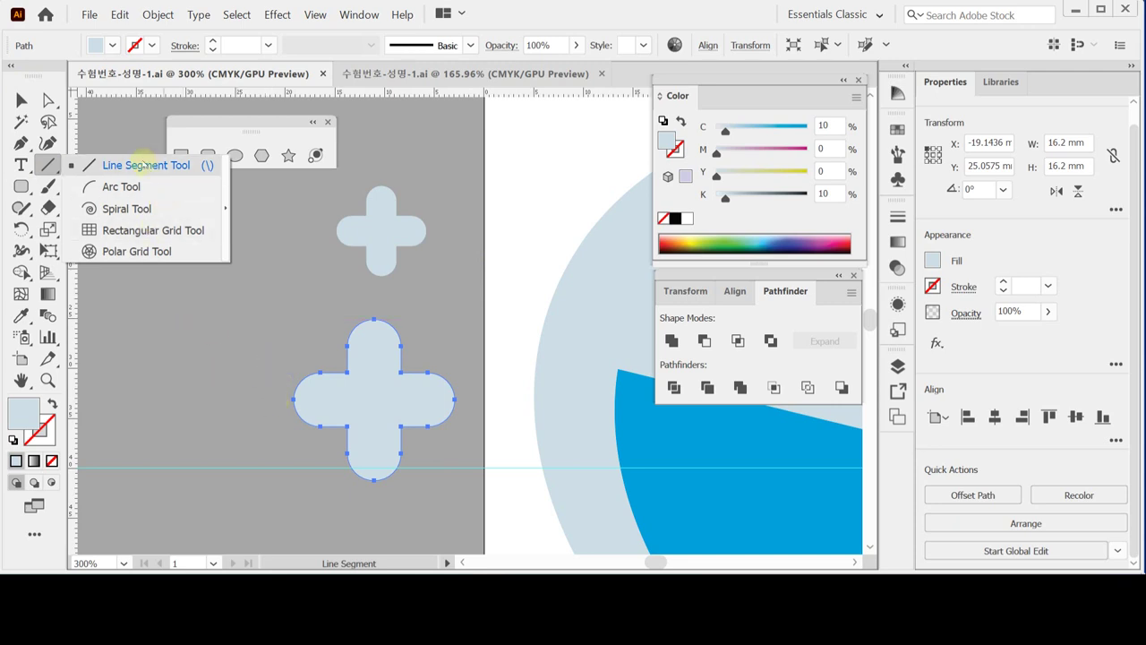
click(143, 164)
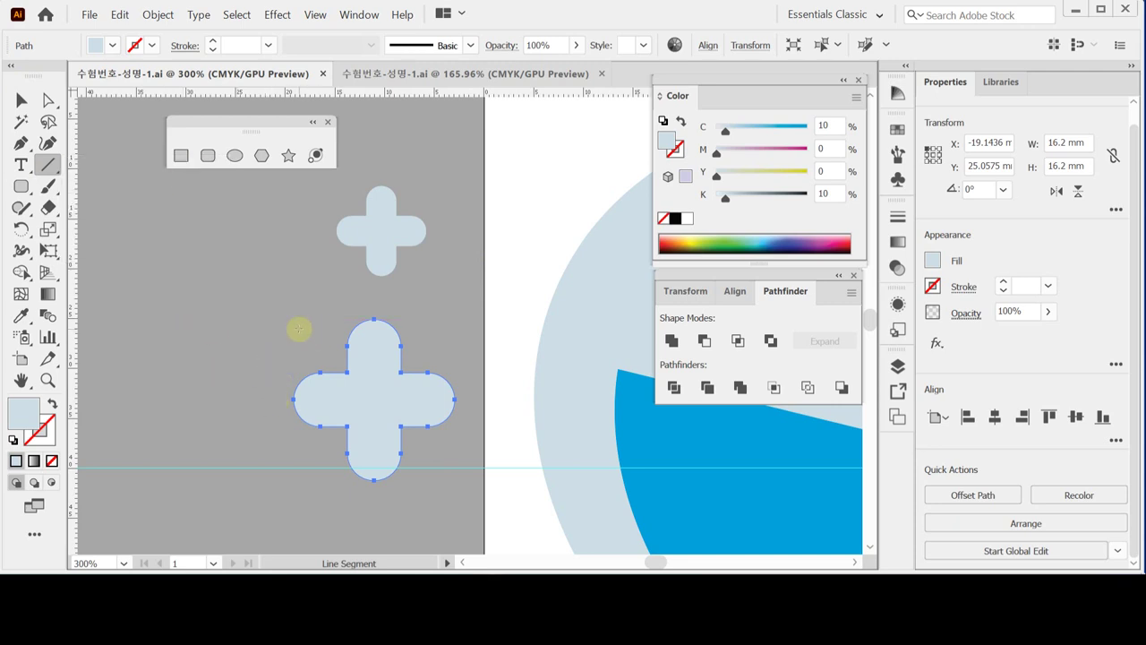
drag(299, 329, 460, 489)
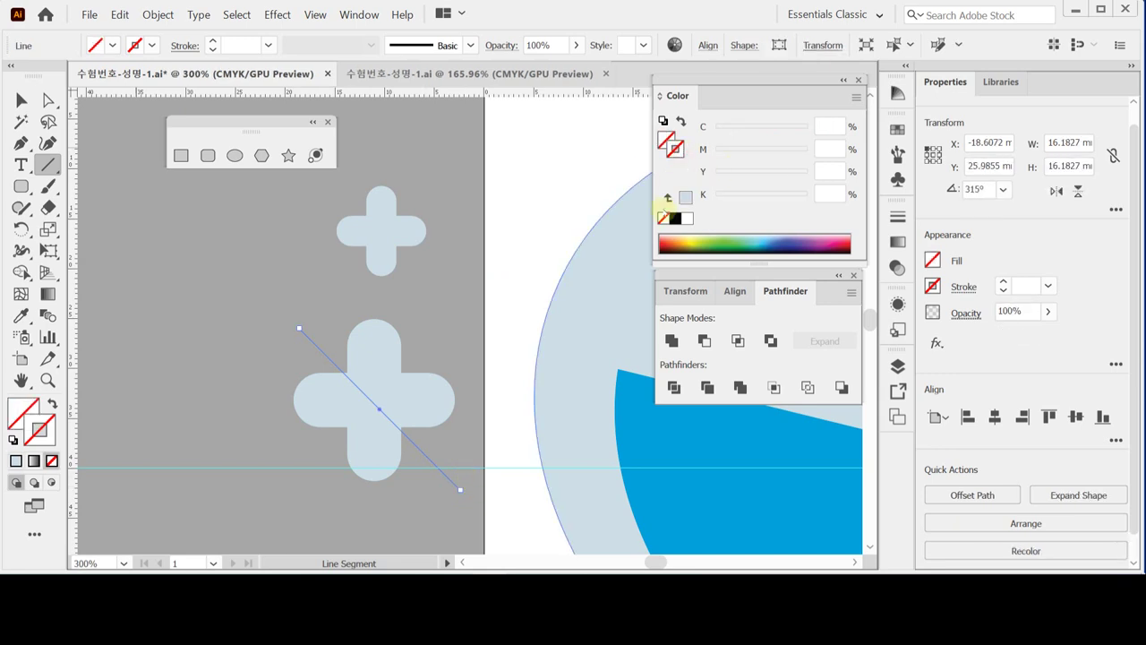
click(675, 218)
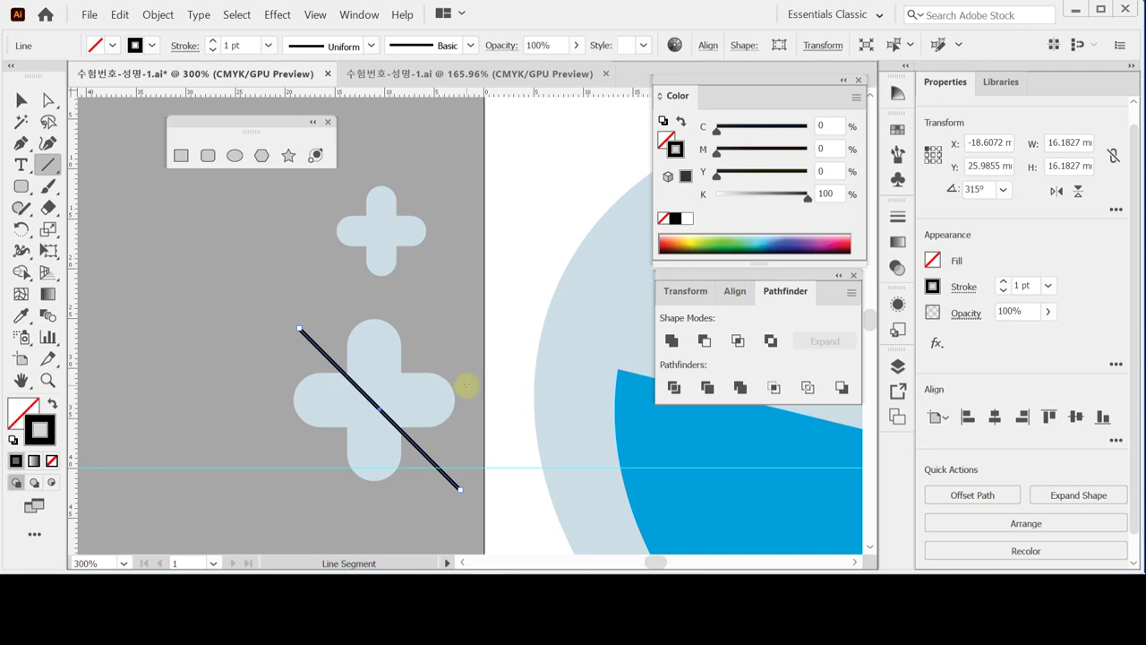
drag(452, 326, 303, 486)
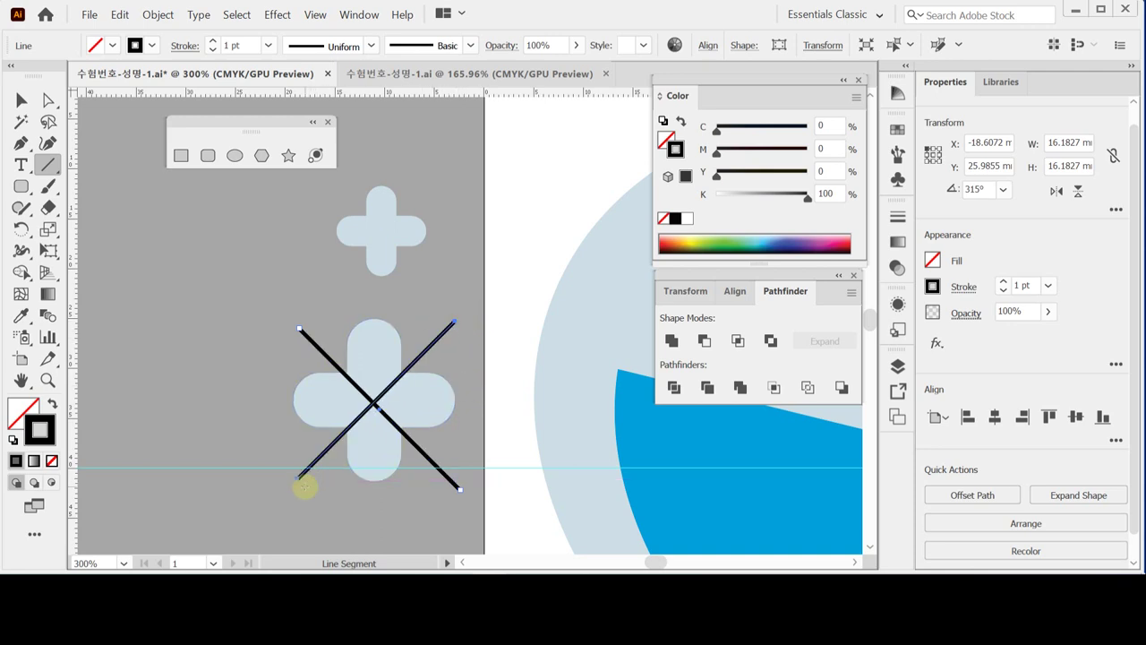
Step: Move the diagonal that descends to the right up about 0.4 mm so it meets the large cross's inner corners
ctrl+click(452, 401)
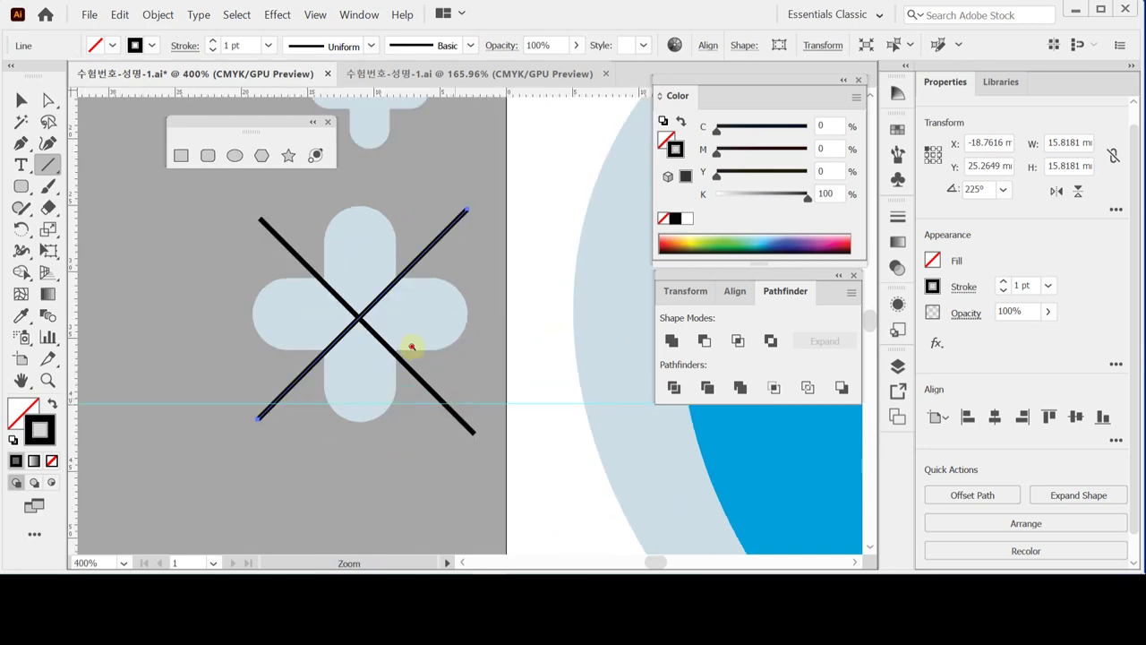
ctrl+click(409, 325)
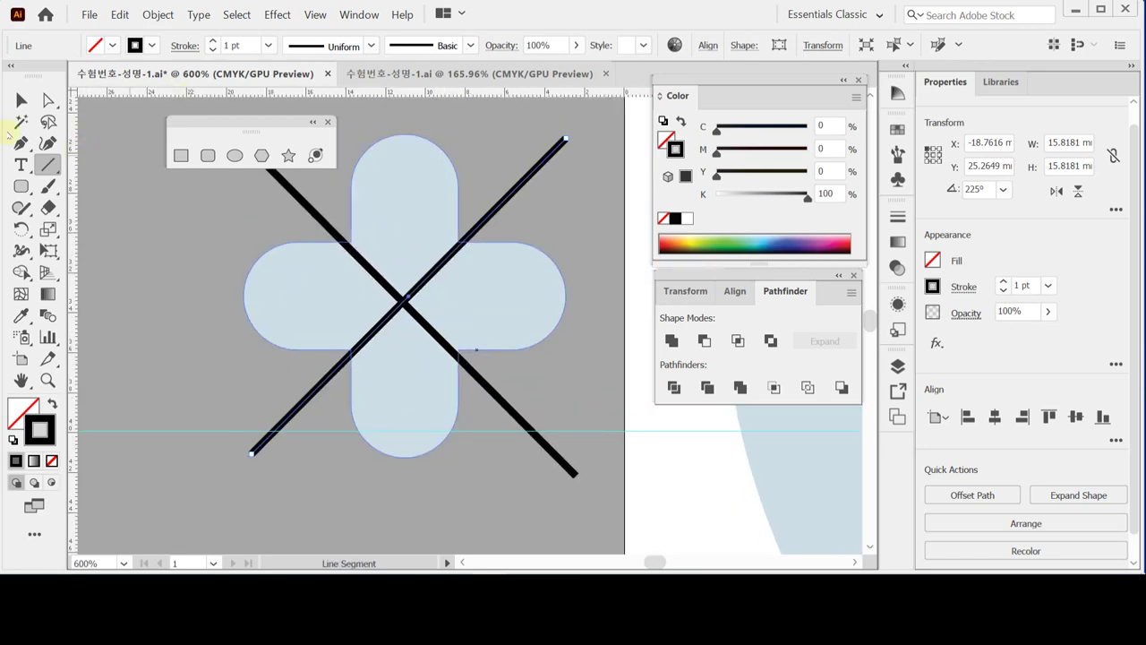
click(22, 99)
click(488, 386)
drag(488, 386, 488, 381)
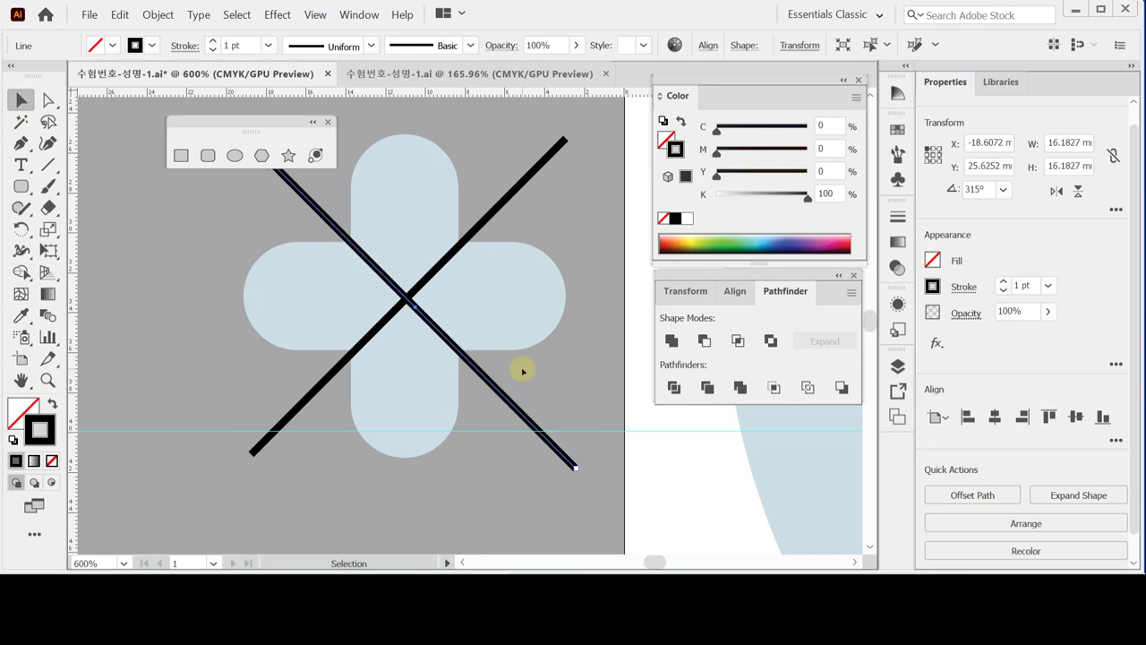
click(523, 369)
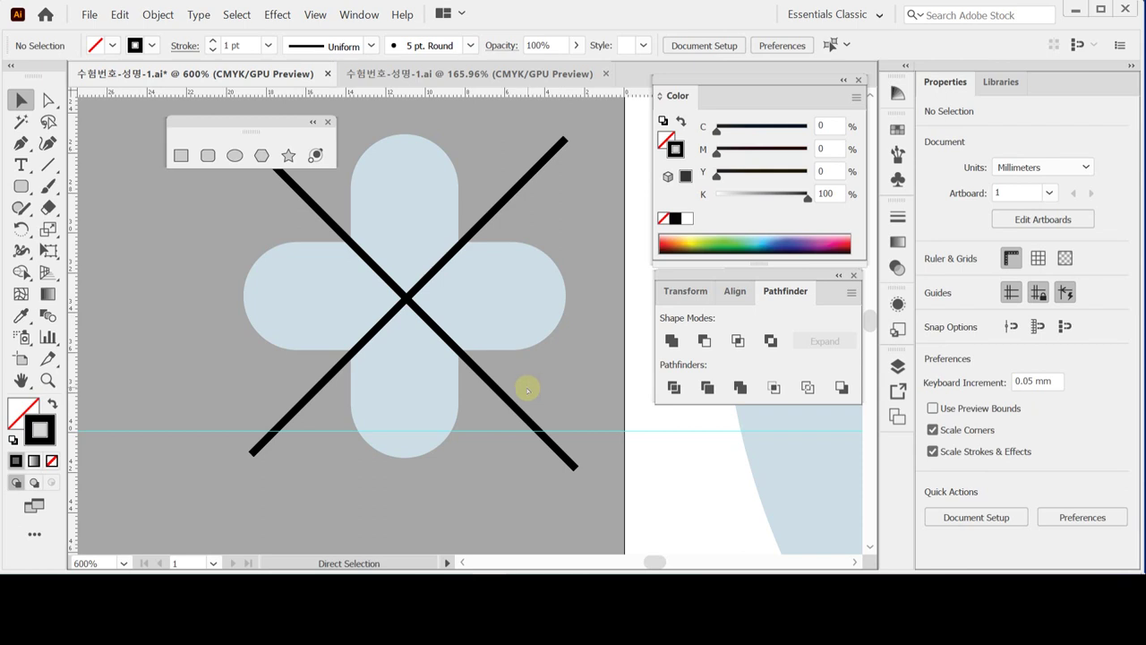
Step: Switch to outline view and nudge the other diagonal 0.2 mm left onto the large cross's inner corners
key(ctrl+y)
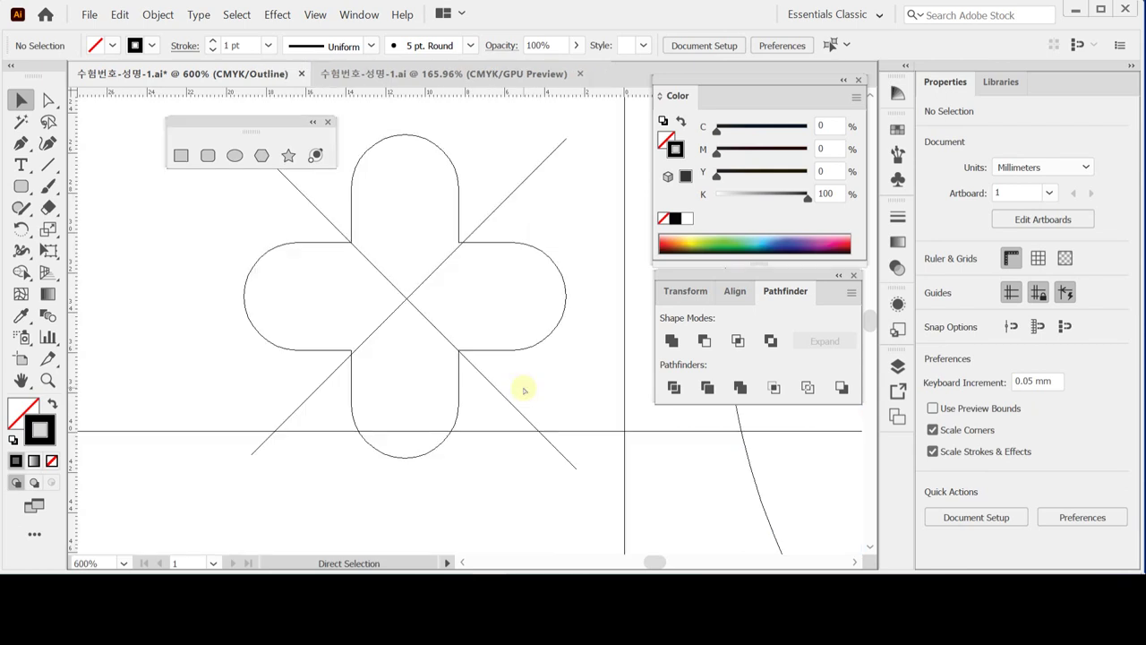
scroll(465, 304, up, 1)
drag(455, 266, 481, 268)
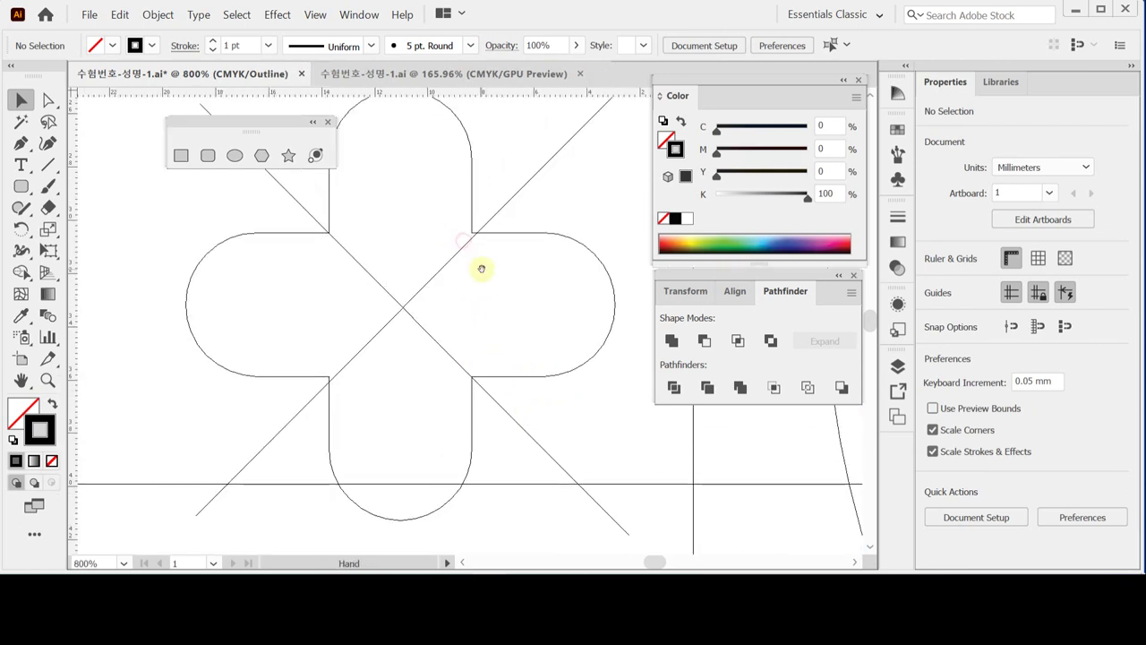
click(498, 213)
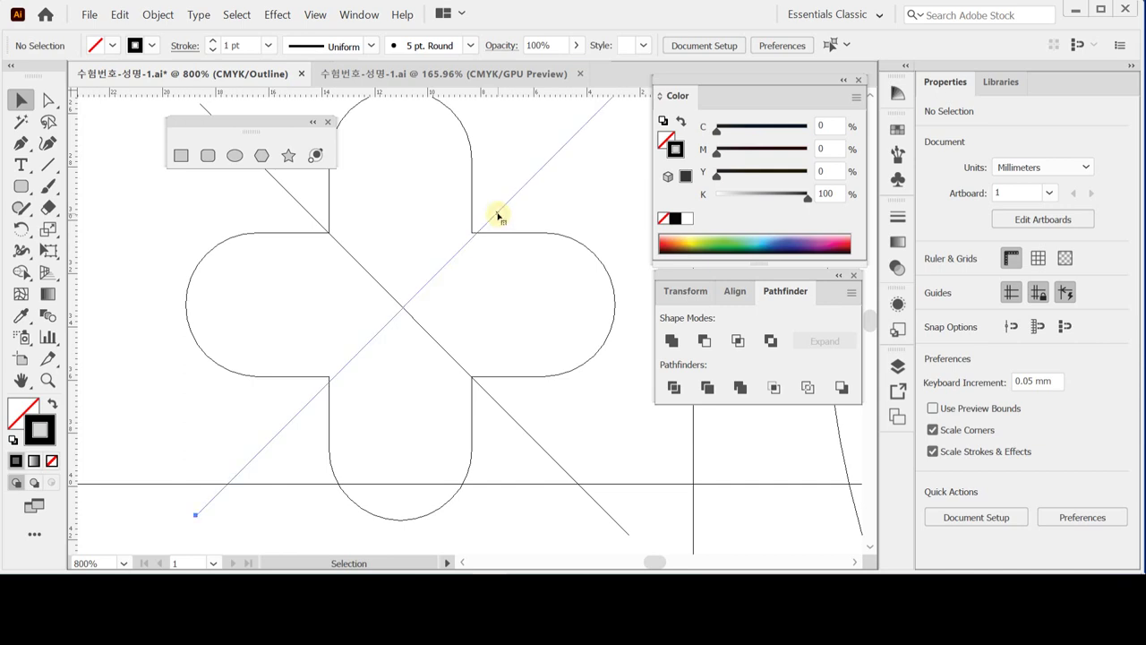
click(498, 215)
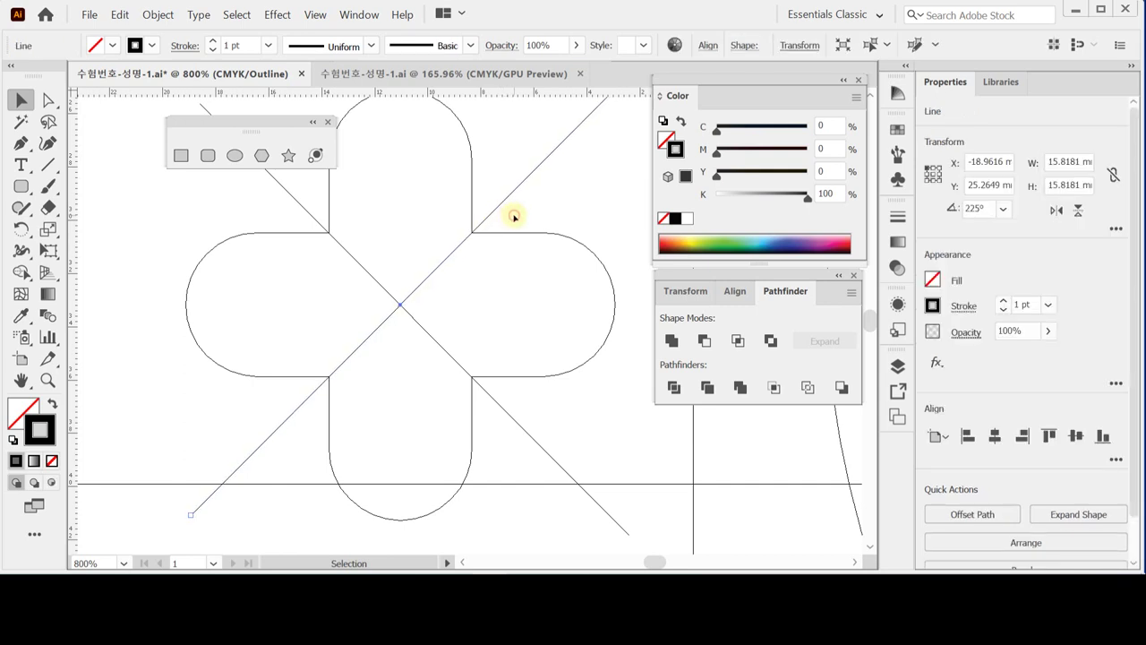
click(511, 217)
Step: Split the large cross into four arms along both diagonals with Pathfinder Divide, and deselect the result
key(ctrl+space)
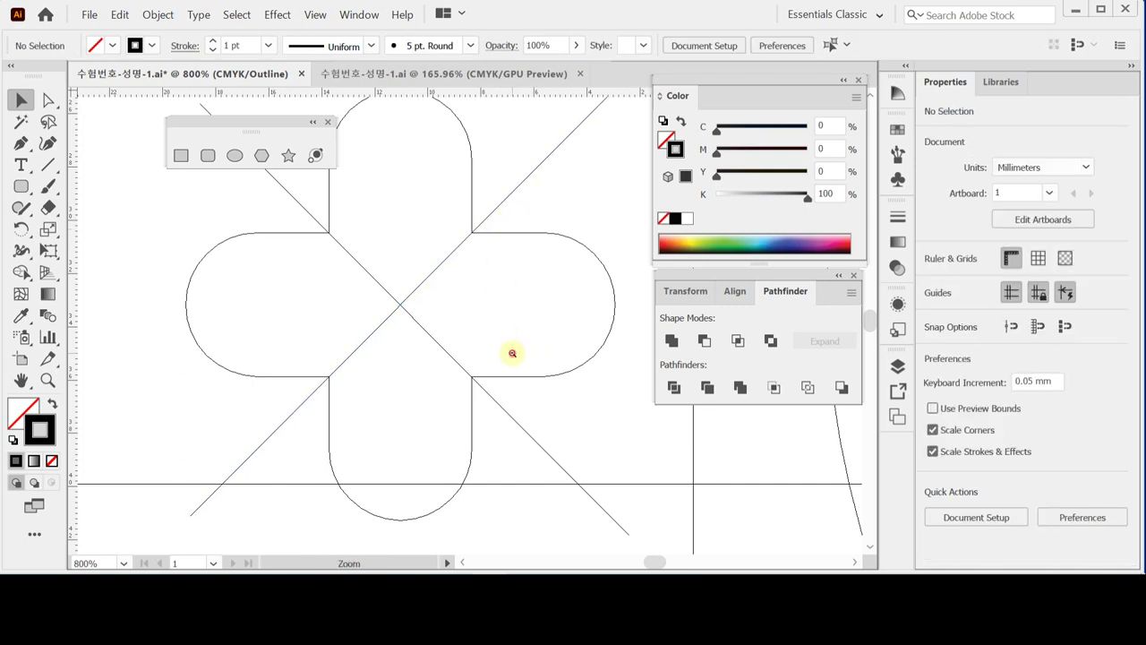
ctrl+alt+click(511, 353)
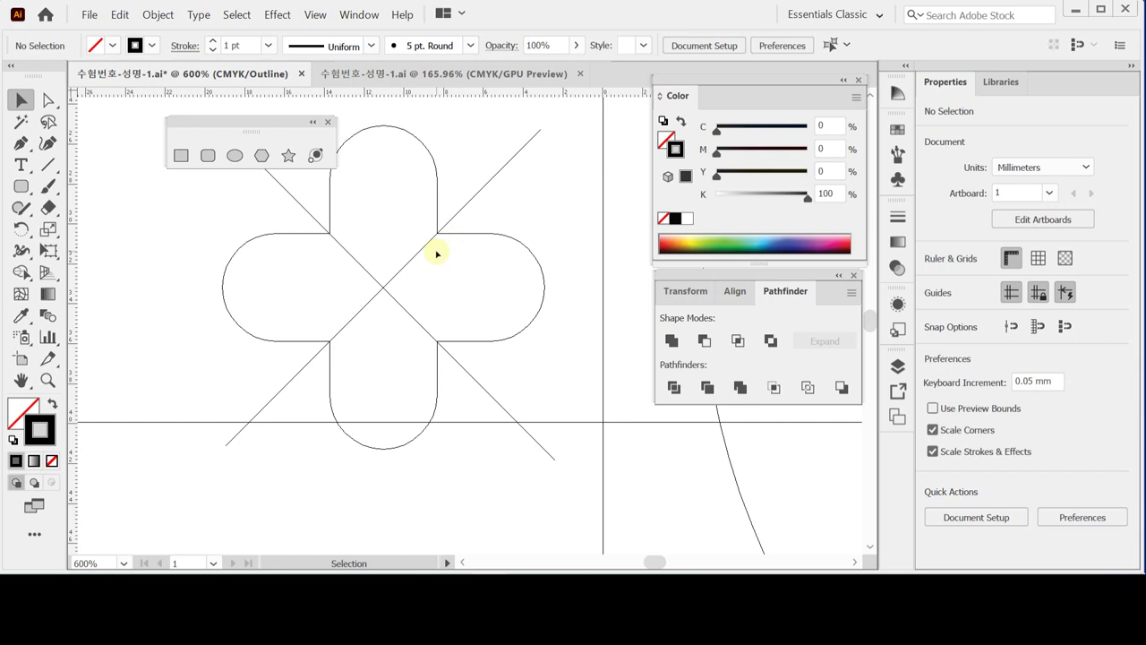
drag(297, 217, 486, 382)
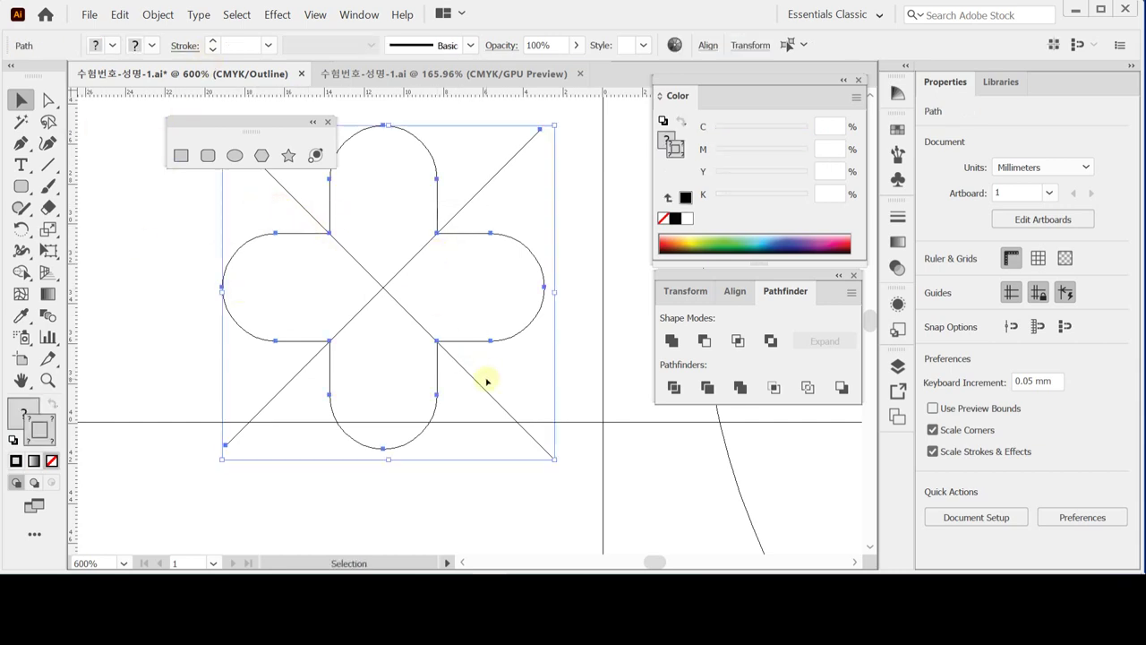
click(674, 386)
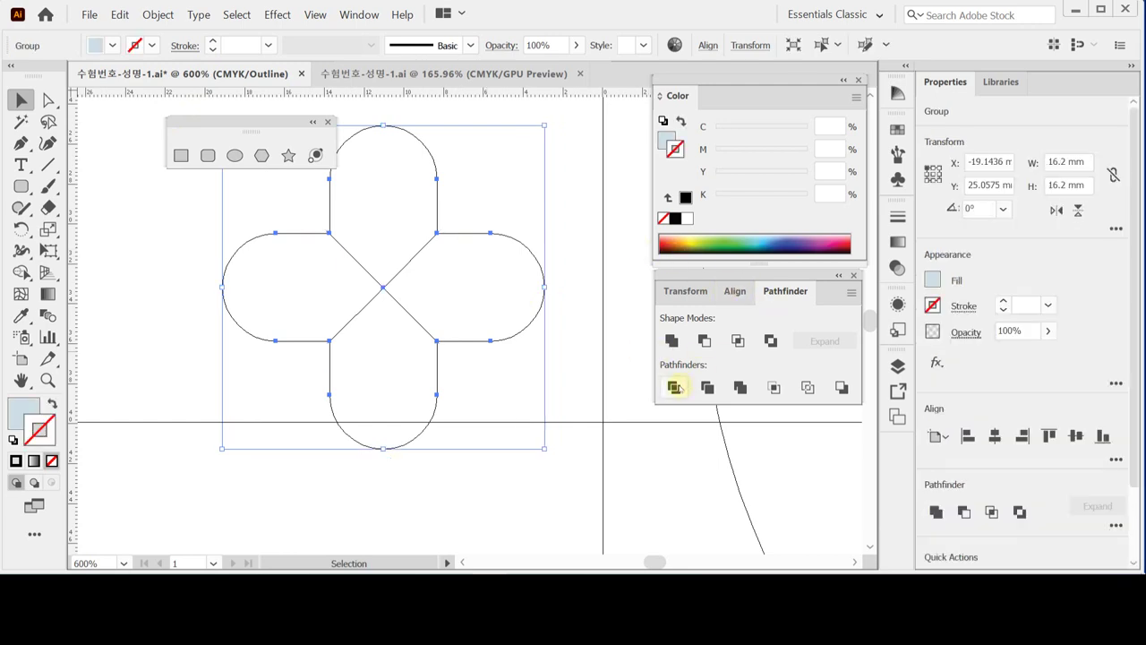
scroll(511, 371, up, 2)
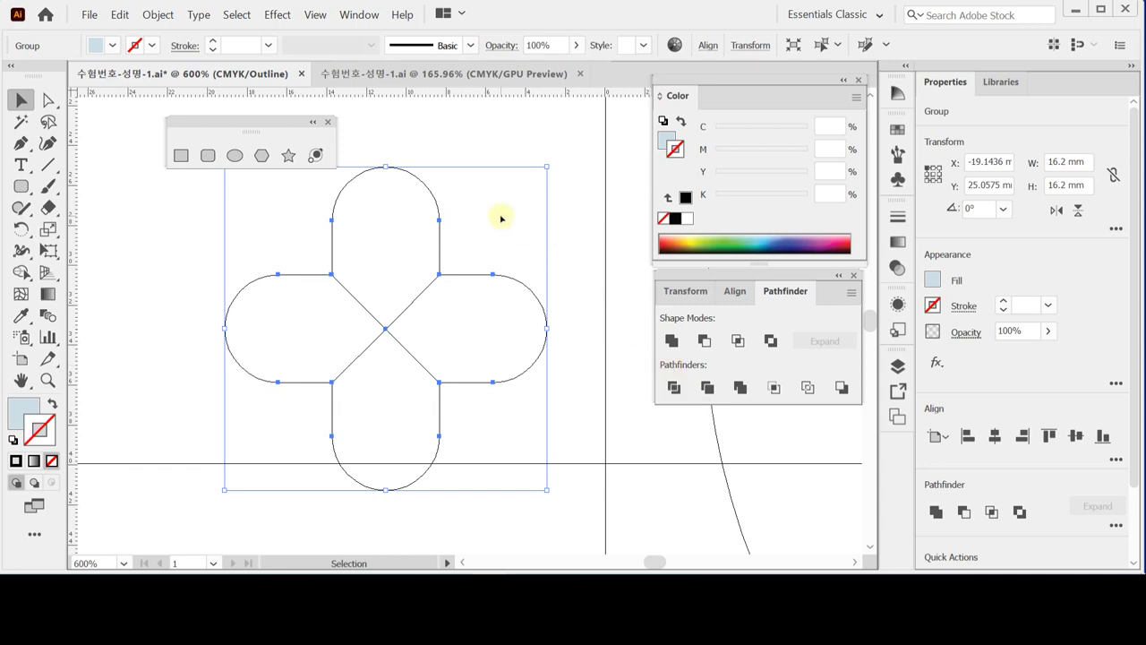
click(434, 207)
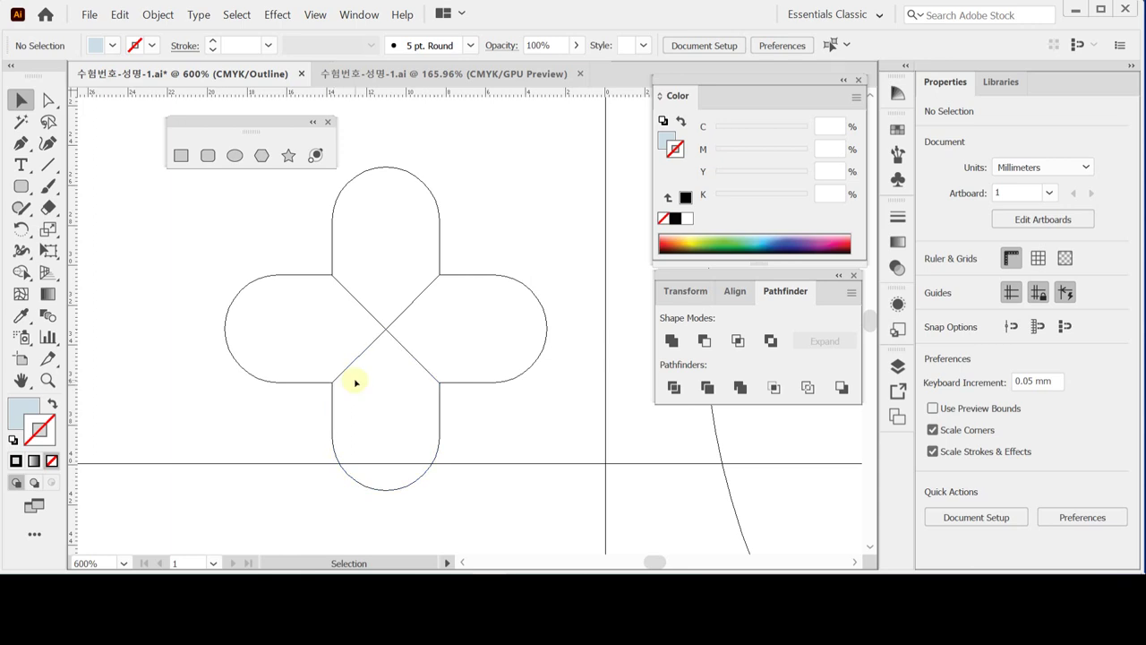
Step: Return the artwork from outline view to preview mode, leaving the divided large cross deselected
key(a)
key(ctrl+y)
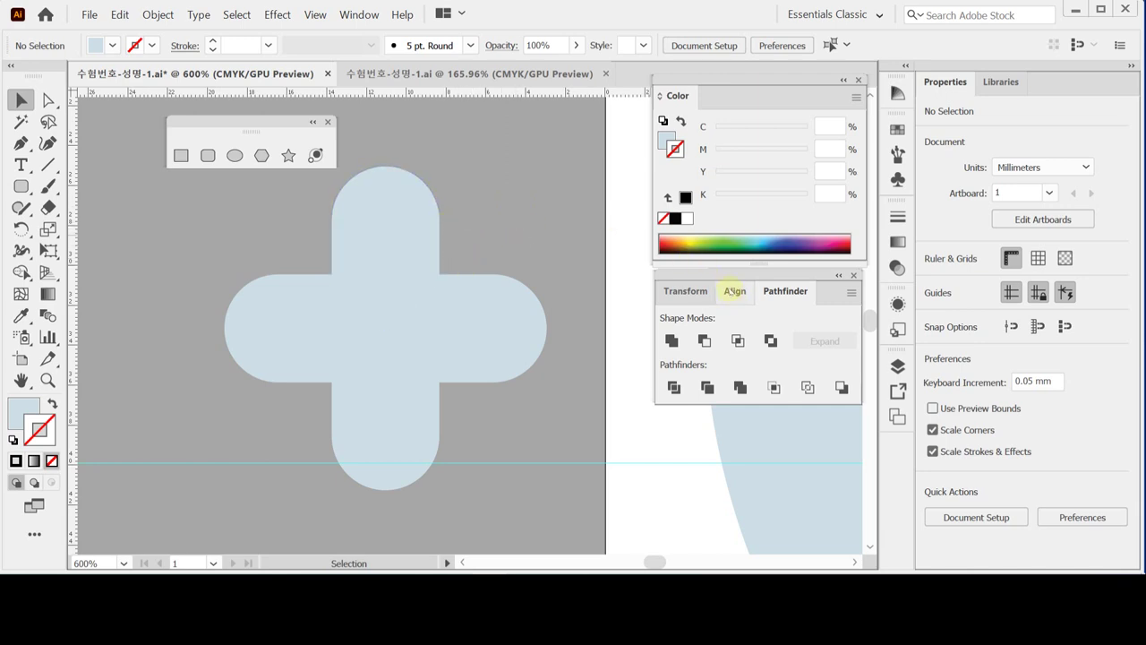
click(735, 291)
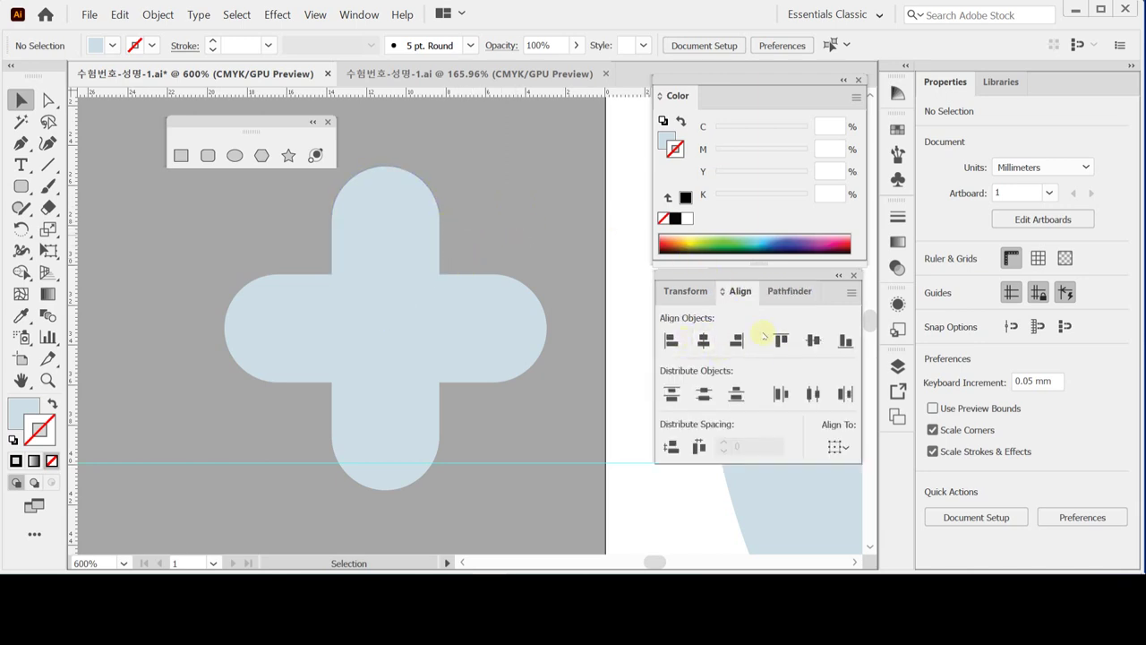
click(801, 292)
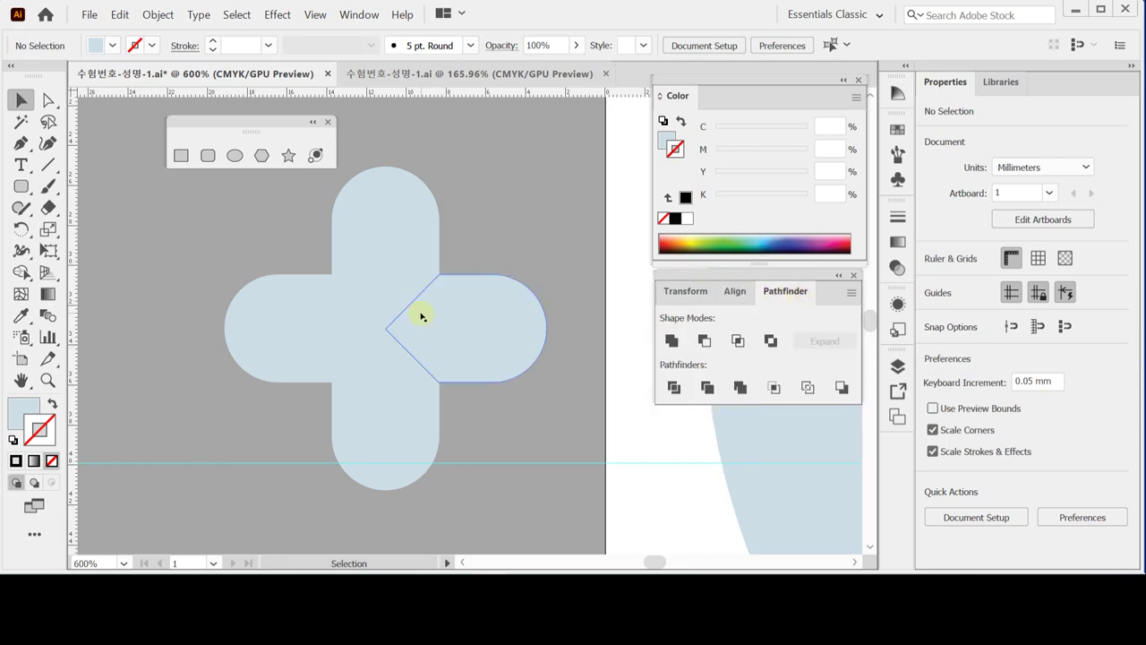
click(379, 241)
click(525, 205)
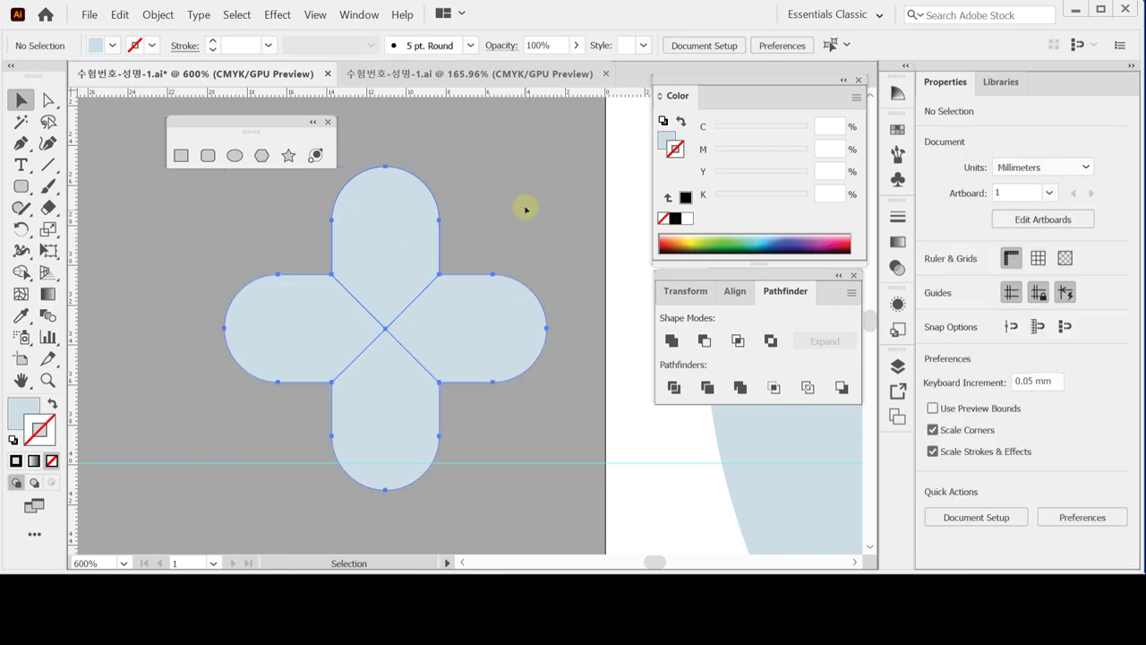
Step: Isolate the large cross group and check that its arms can be selected individually
click(405, 231)
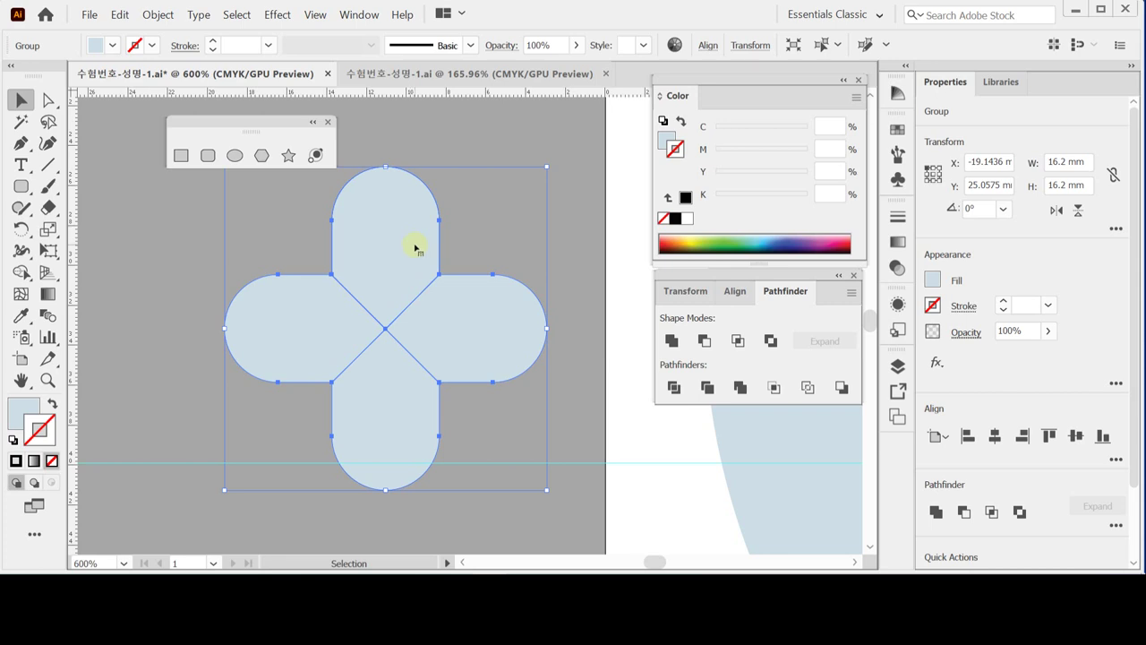
double_click(414, 247)
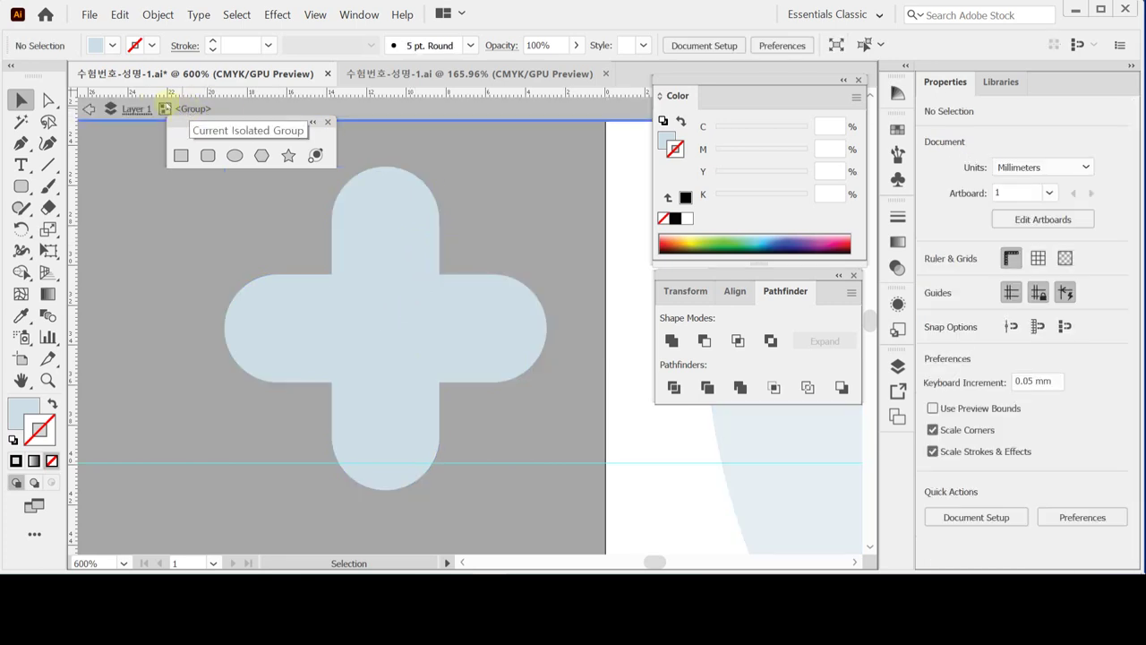
click(409, 204)
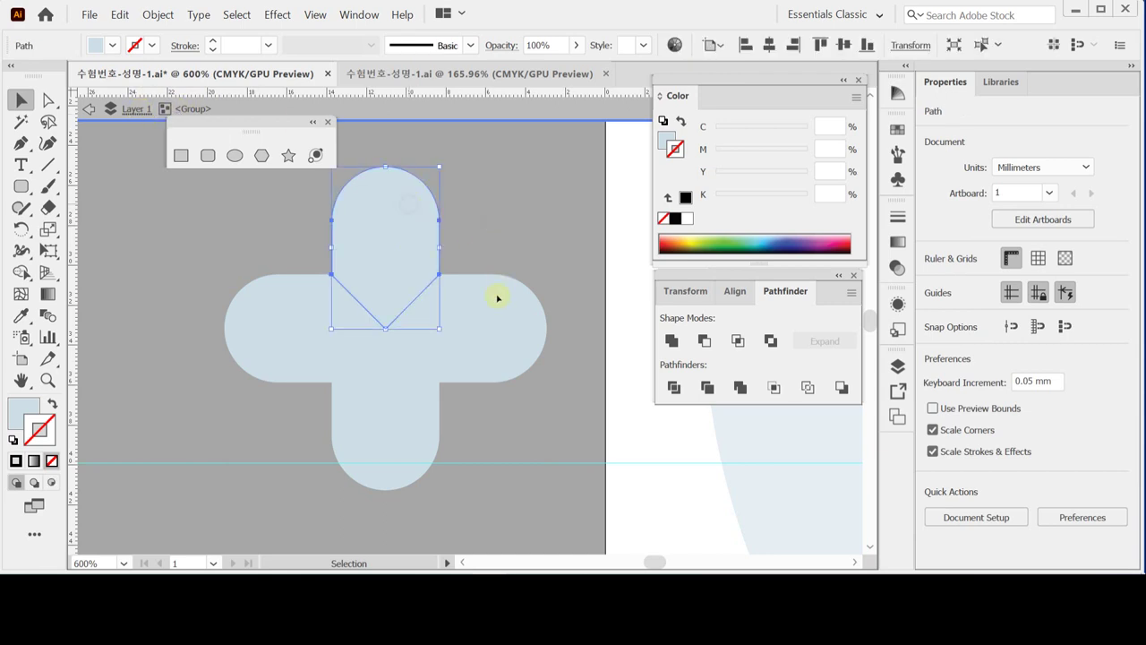
click(488, 444)
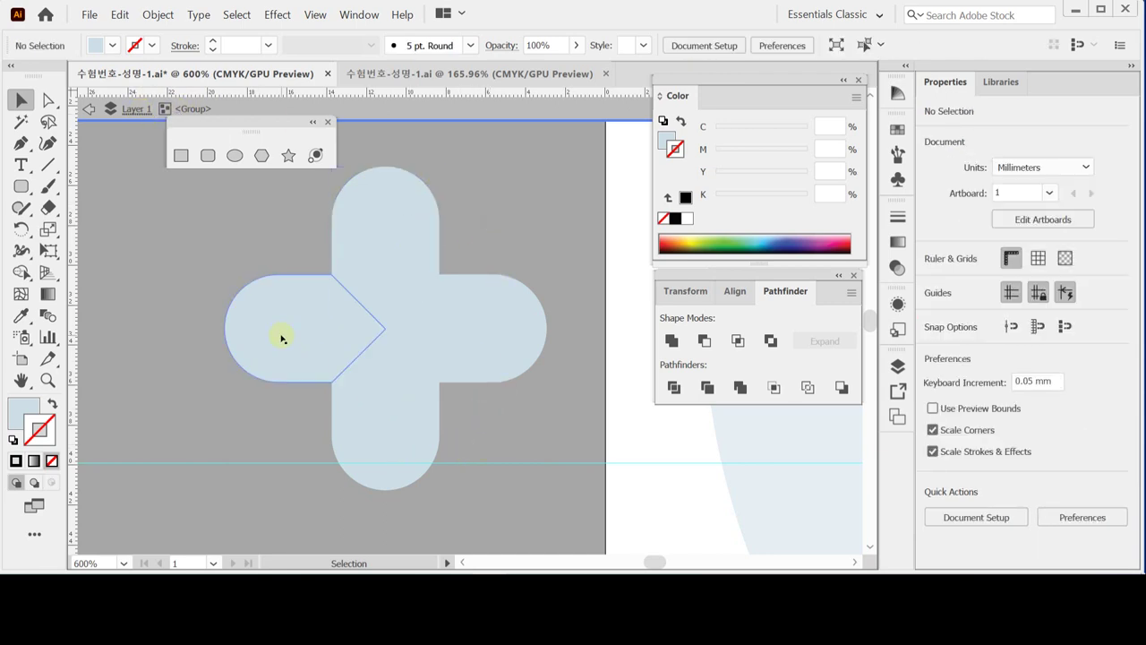
click(478, 337)
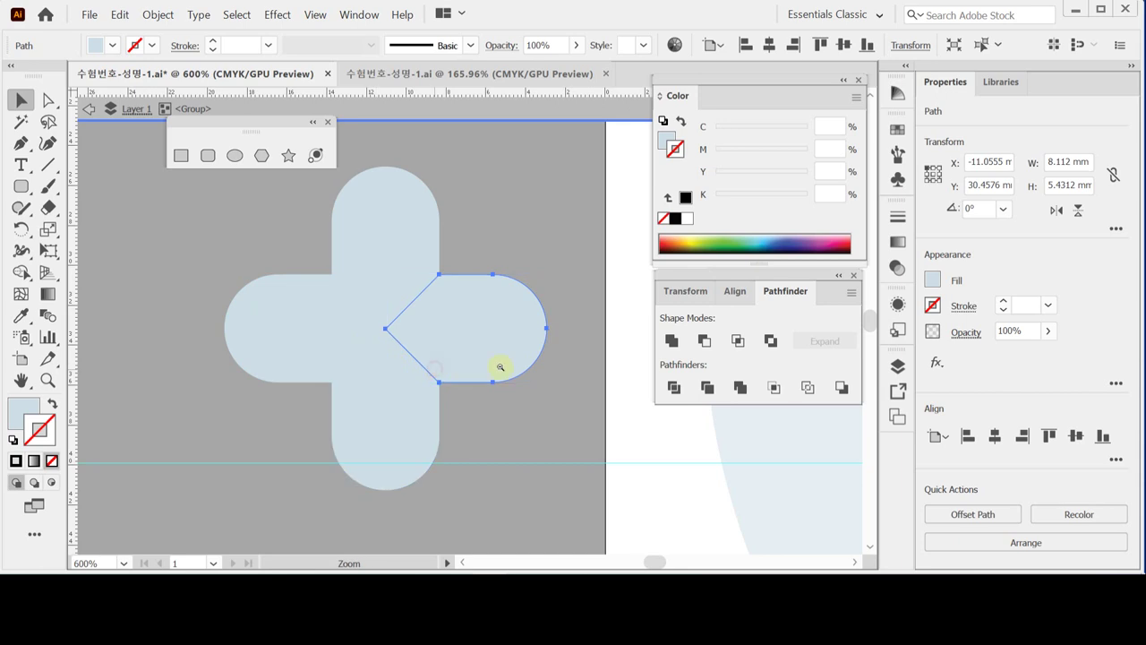
scroll(528, 340, down, 2)
scroll(365, 367, right, 5)
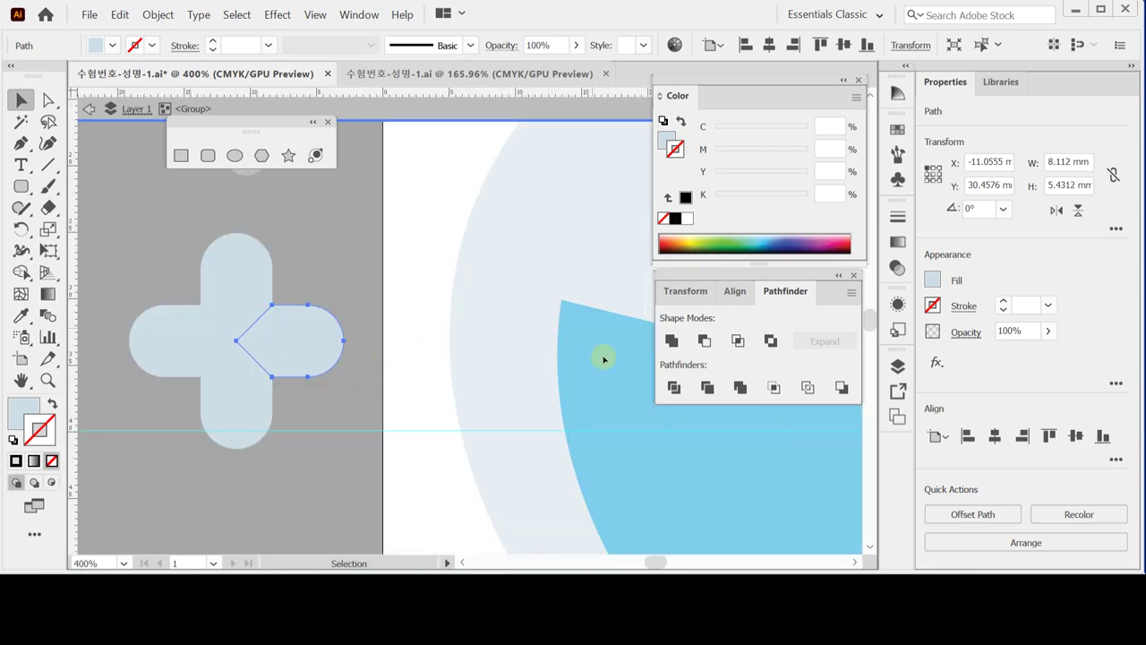
click(351, 238)
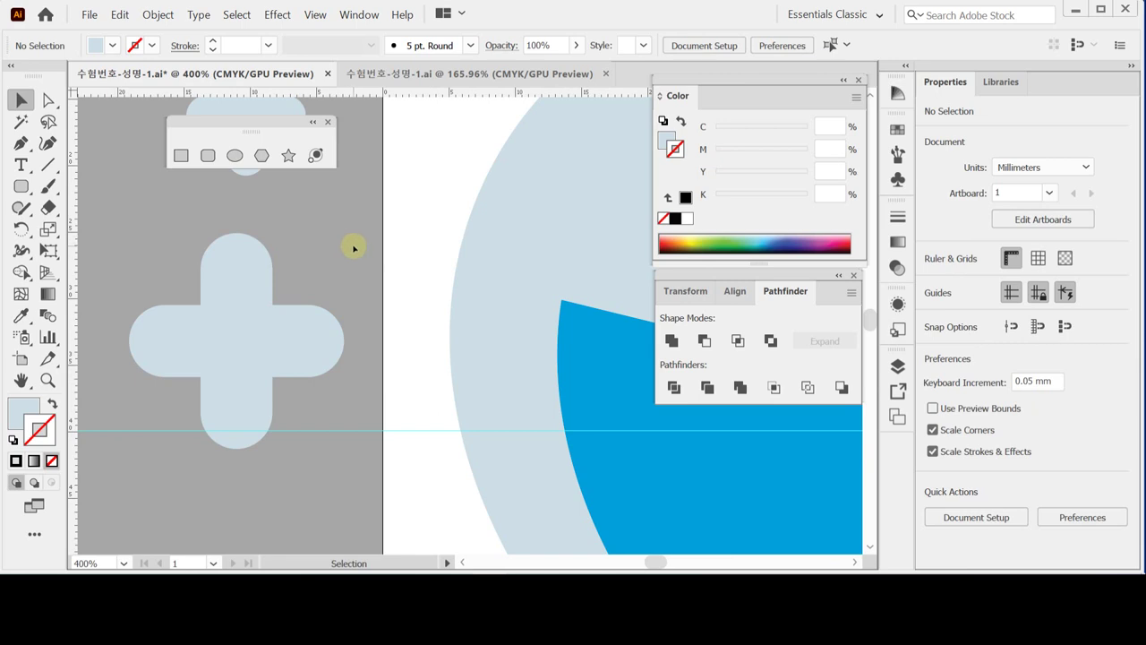
key(a)
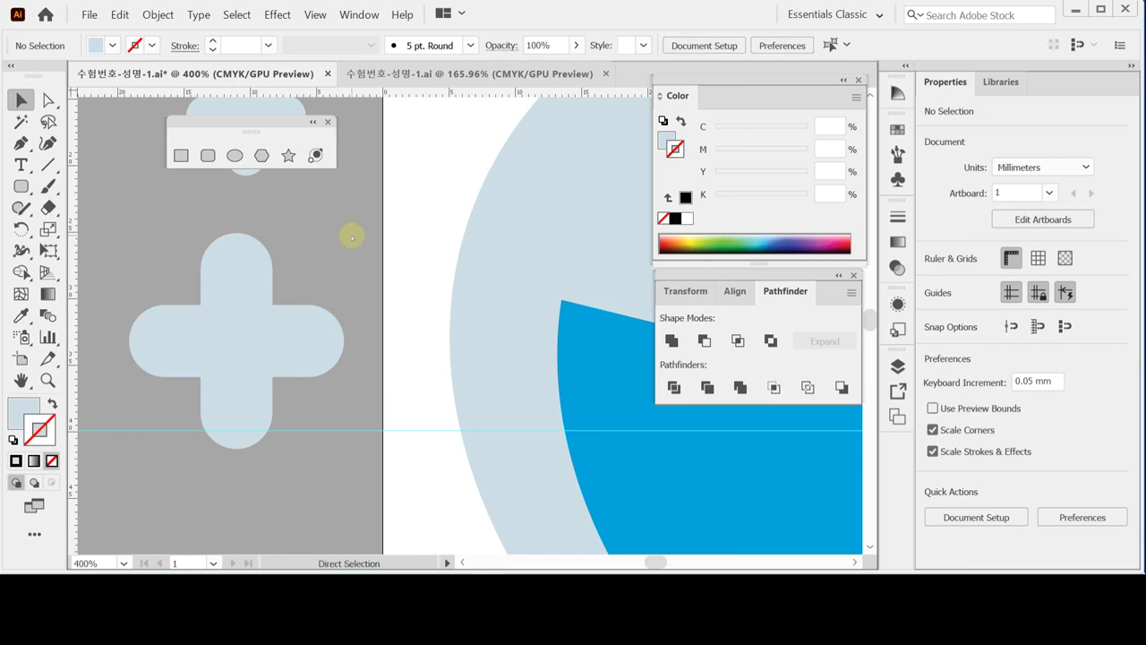
key(v)
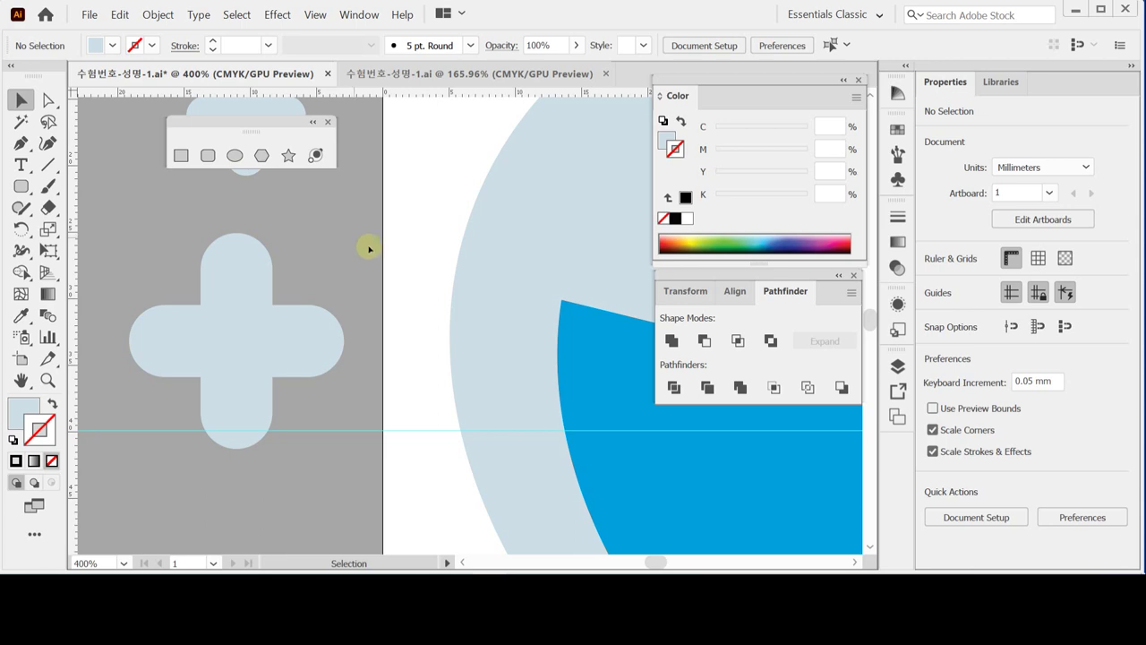
Step: Isolate the large cross group, fill its left and right arms with white, and exit isolation mode
click(269, 329)
double_click(268, 329)
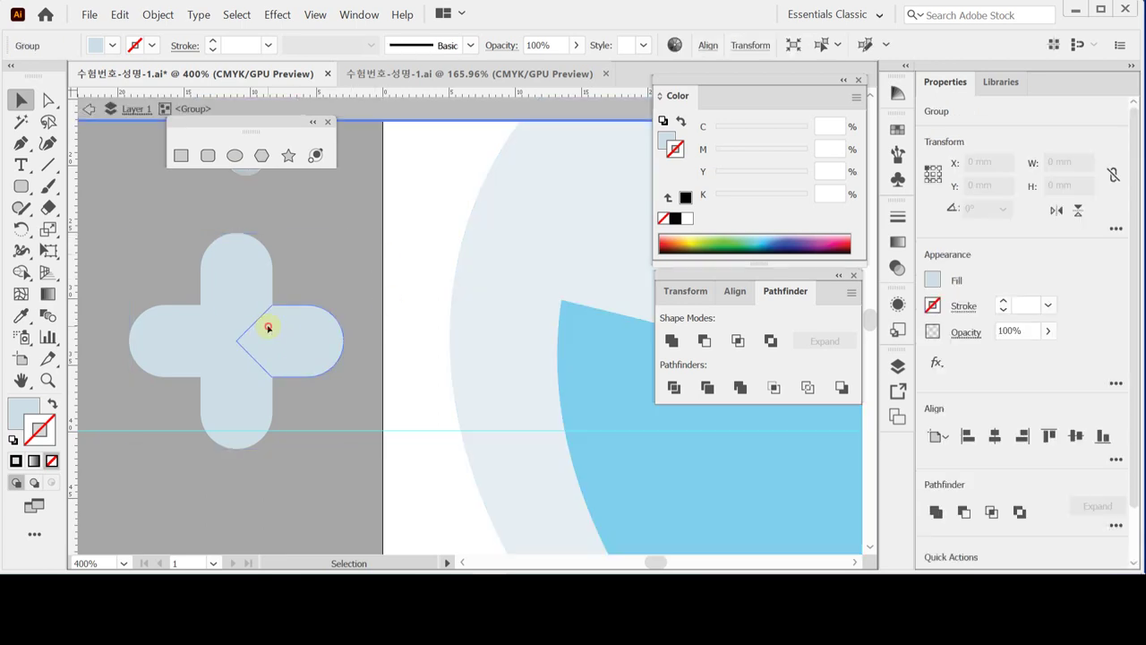
click(269, 328)
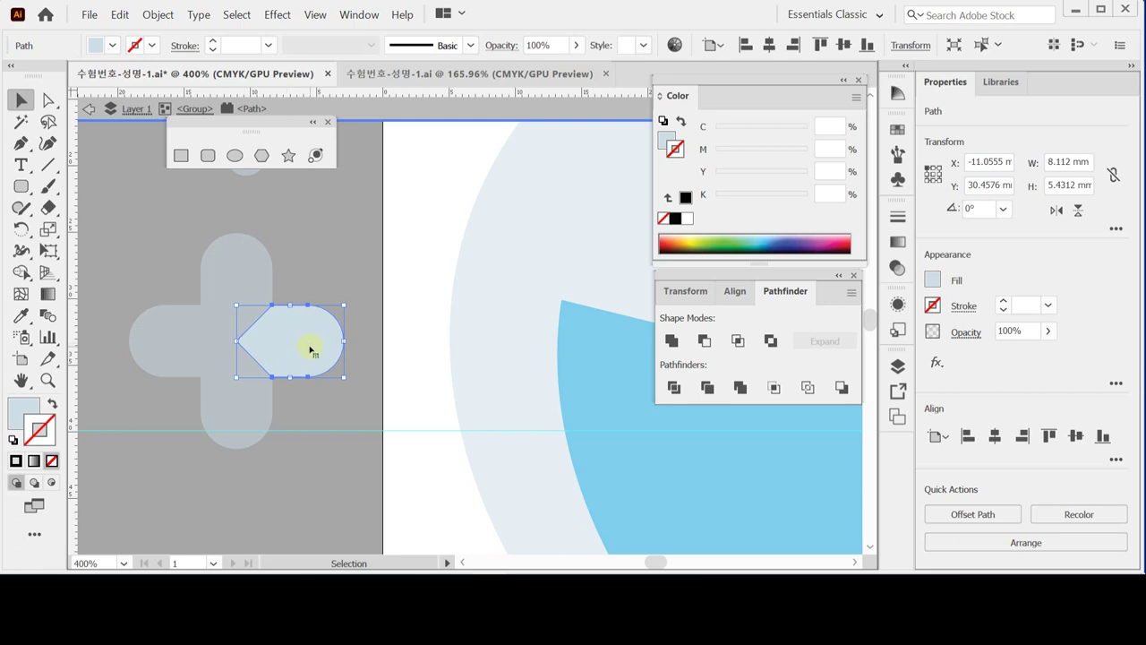
click(193, 108)
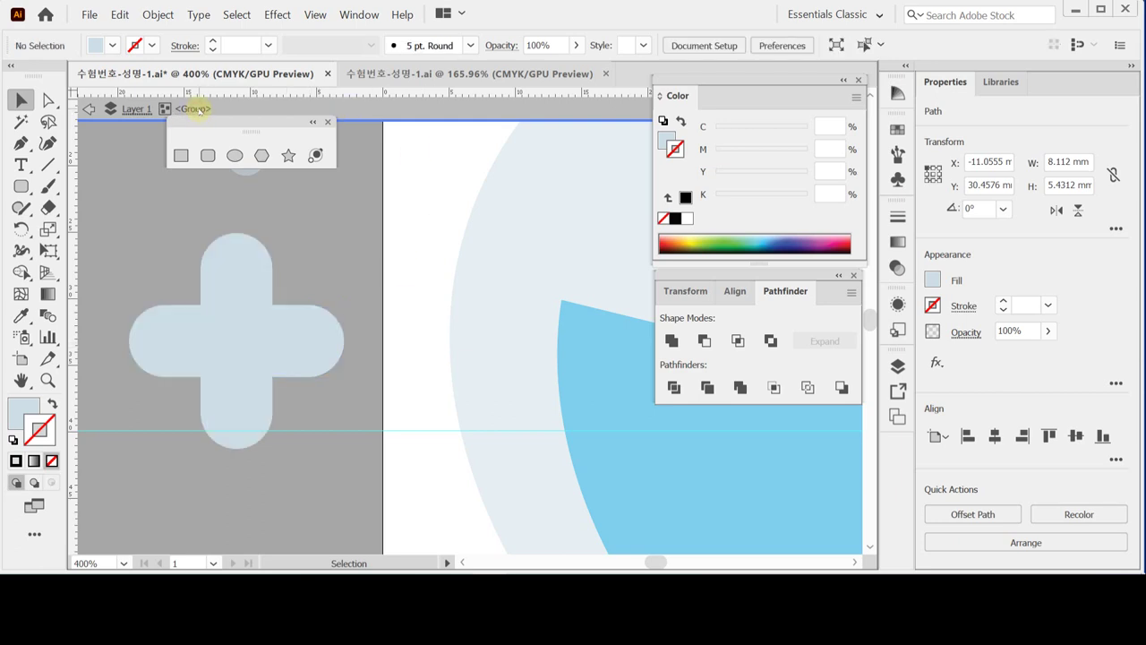
click(289, 333)
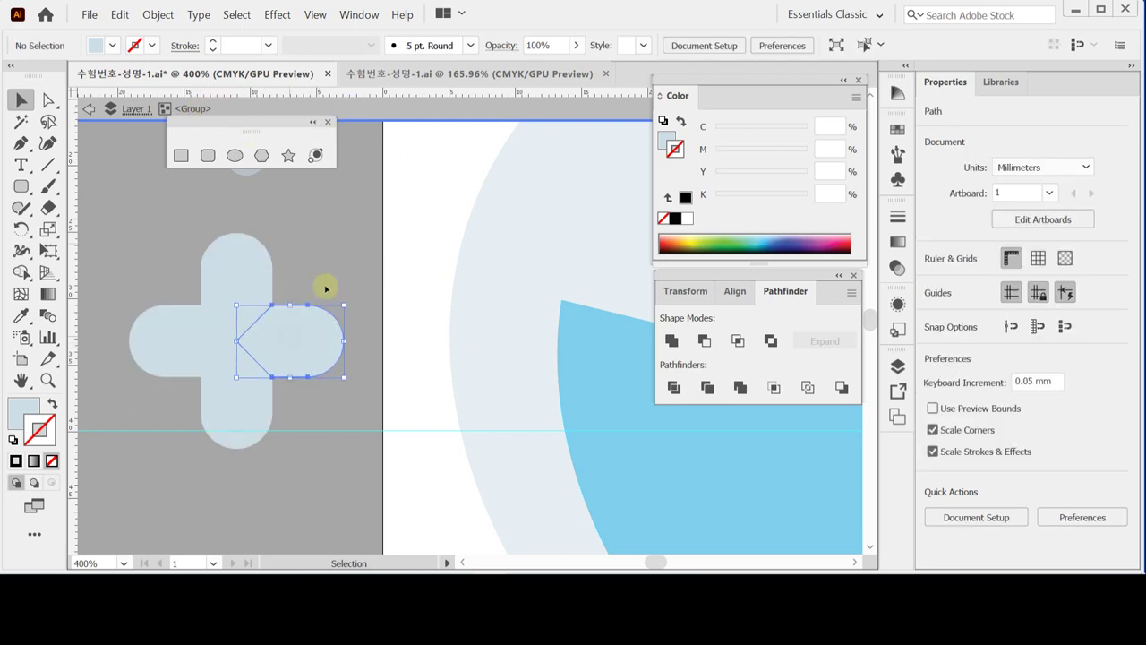
shift+click(193, 351)
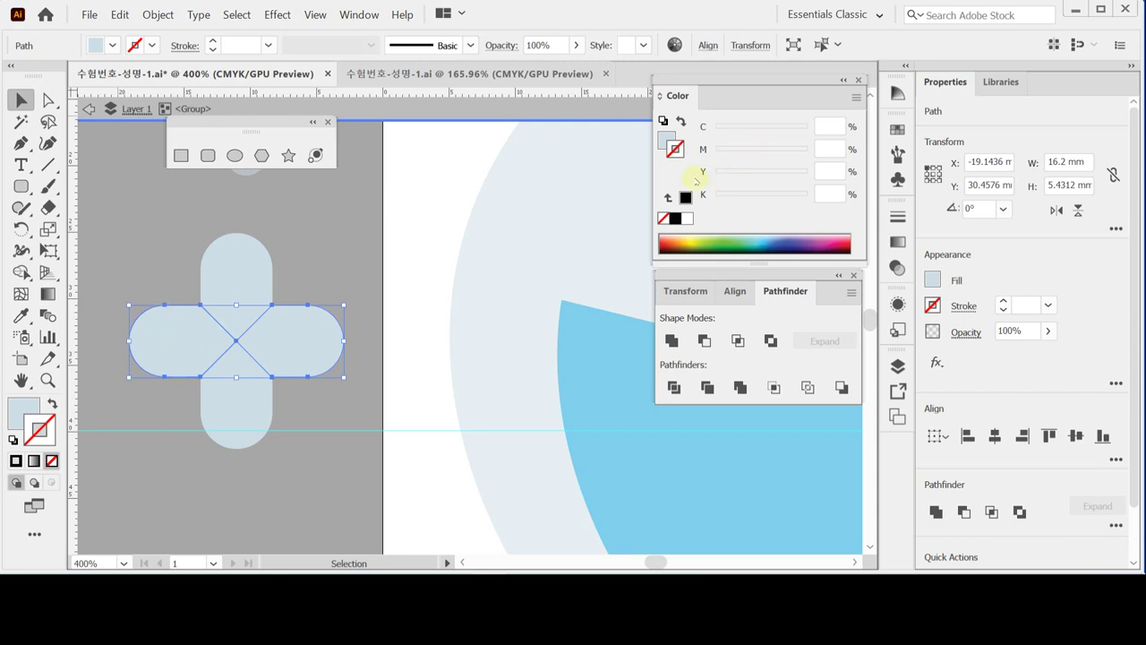
click(666, 140)
click(687, 220)
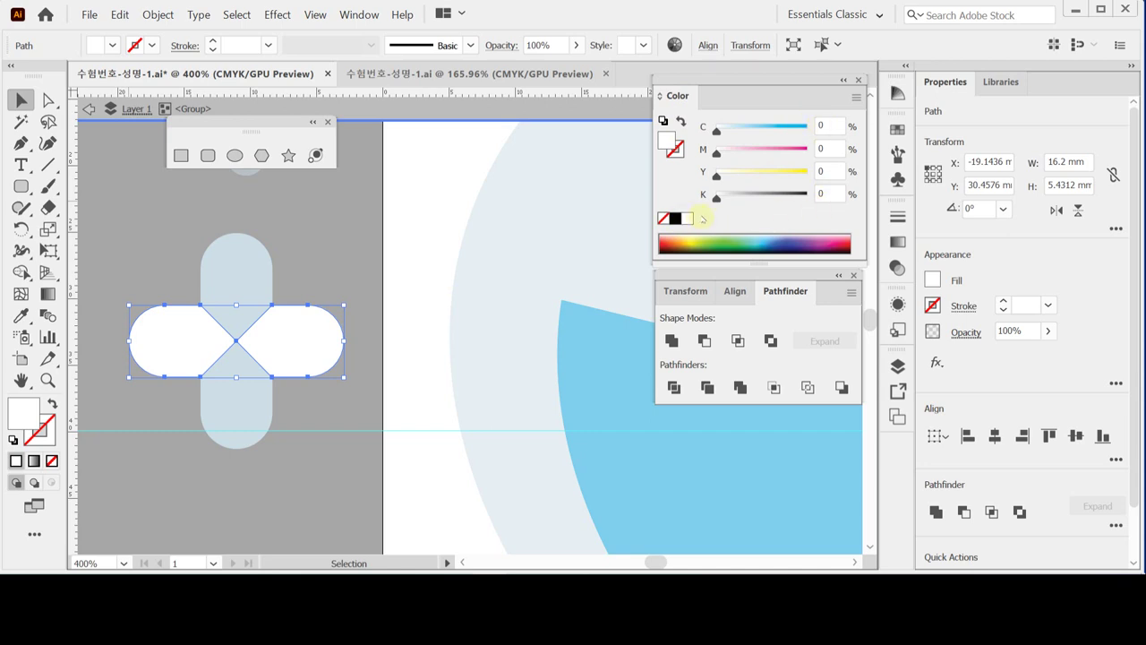
key(Escape)
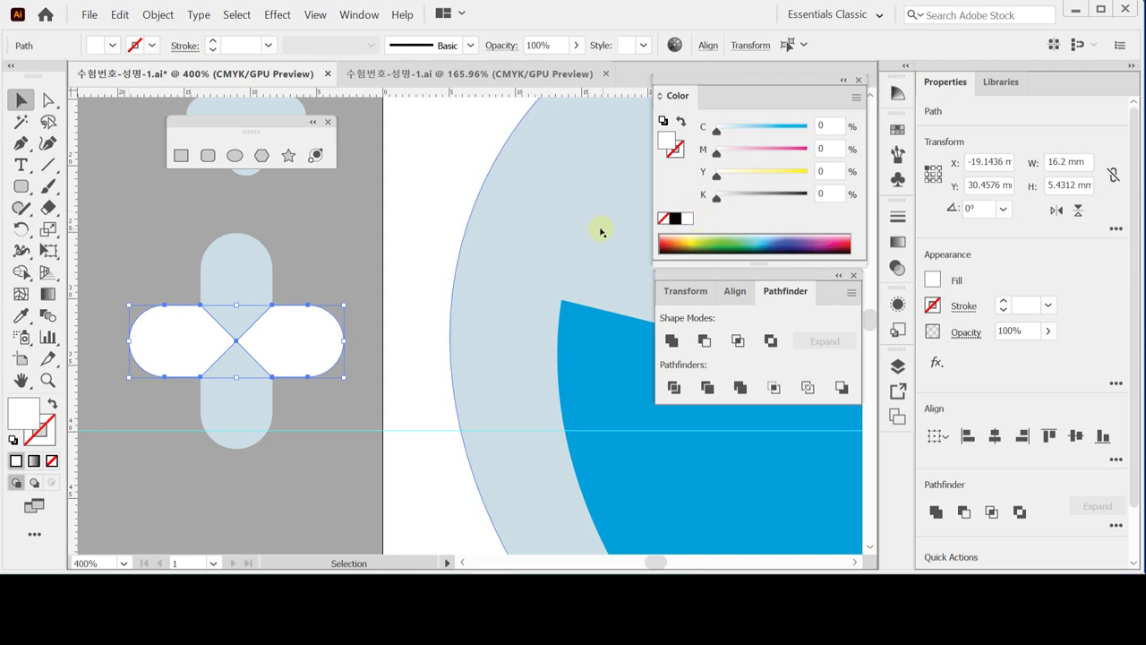
Step: Save the document and deselect the white arms of the large cross
key(a)
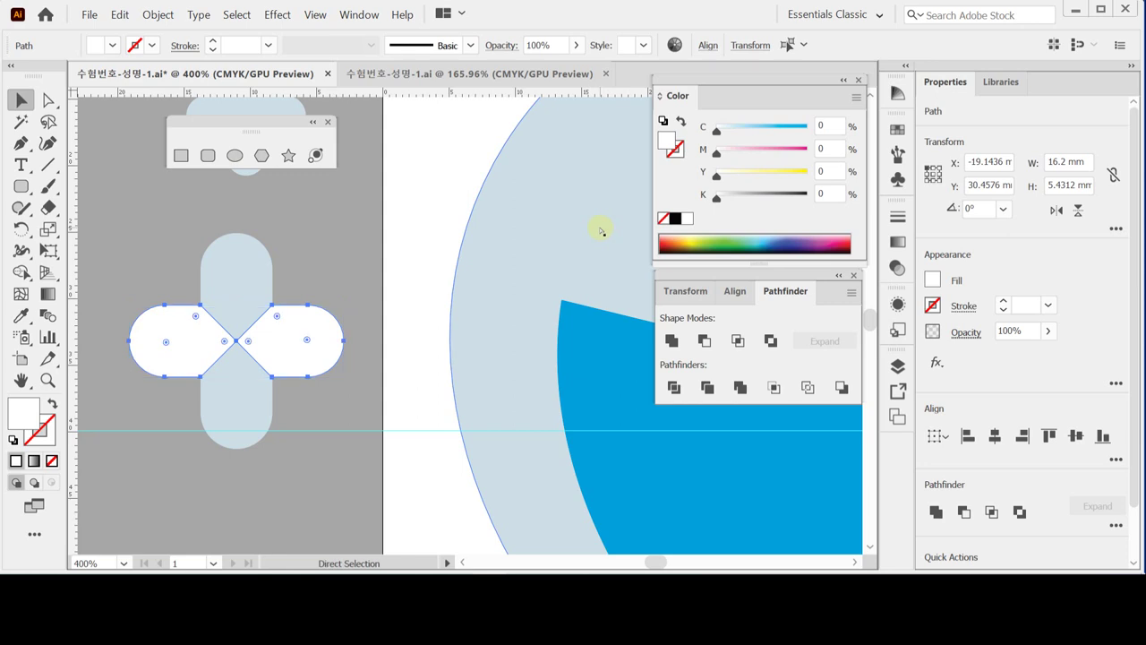
alt+click(502, 308)
click(493, 277)
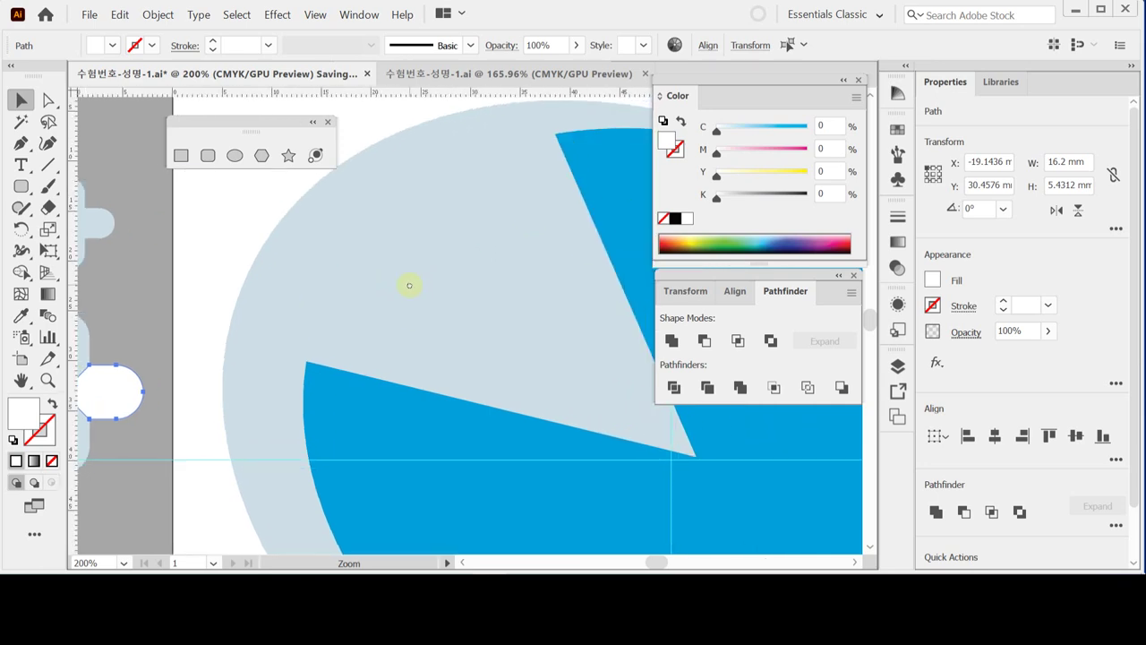
click(261, 273)
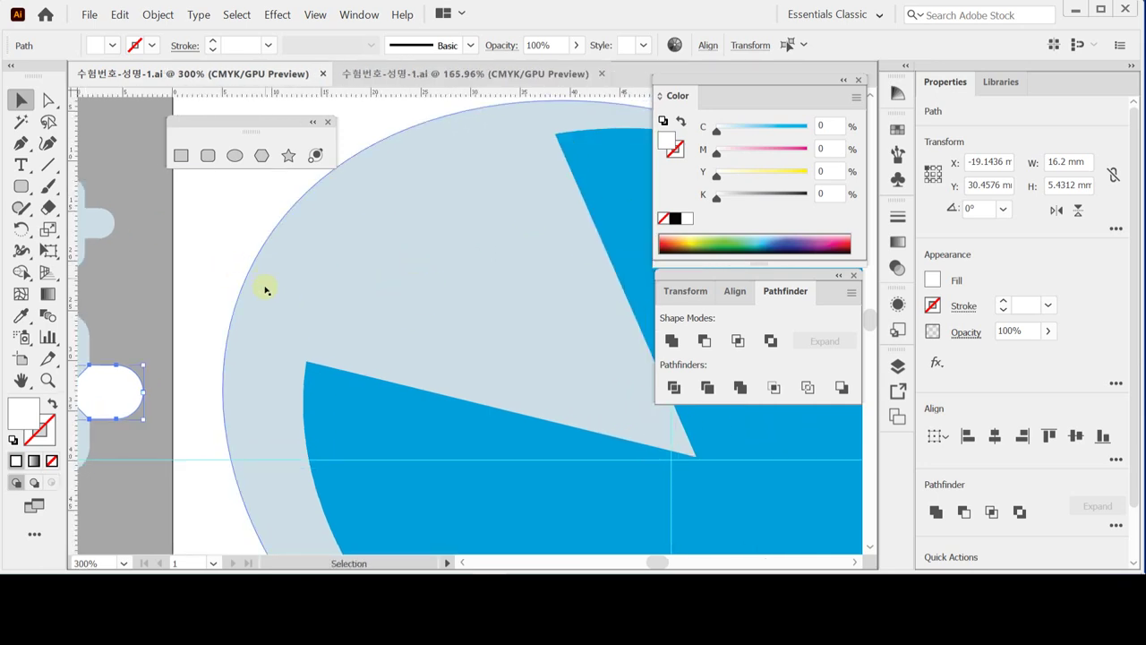
alt+click(368, 323)
key(v)
click(205, 325)
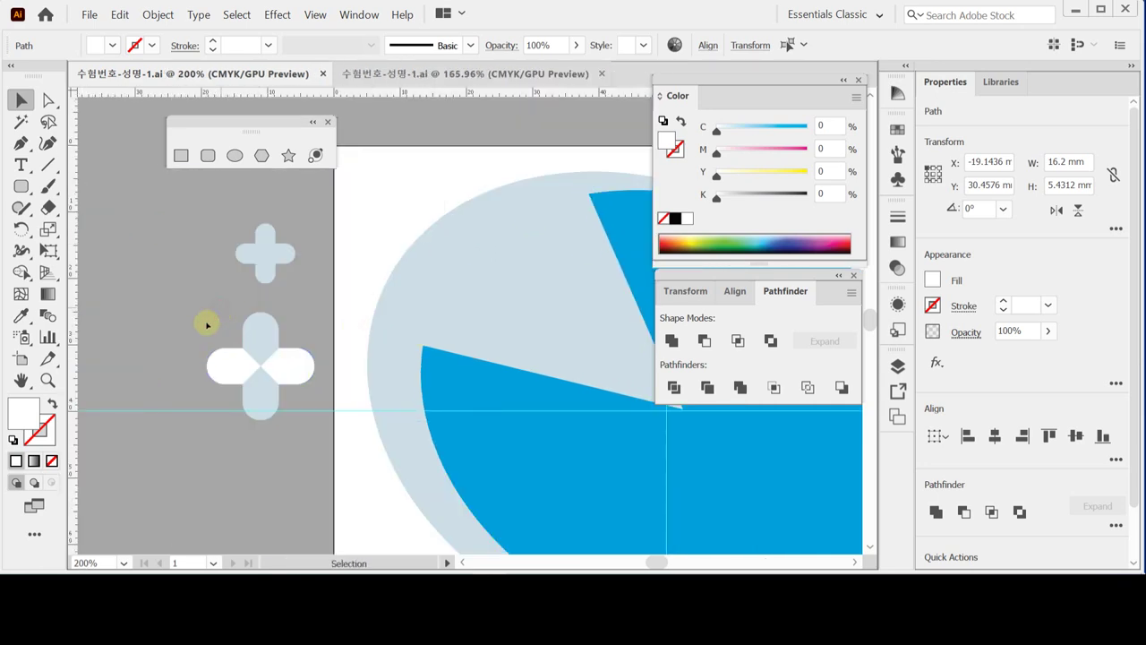
Step: Make a copy of the large two-colour cross scaled uniformly to 70% about its centre
click(263, 372)
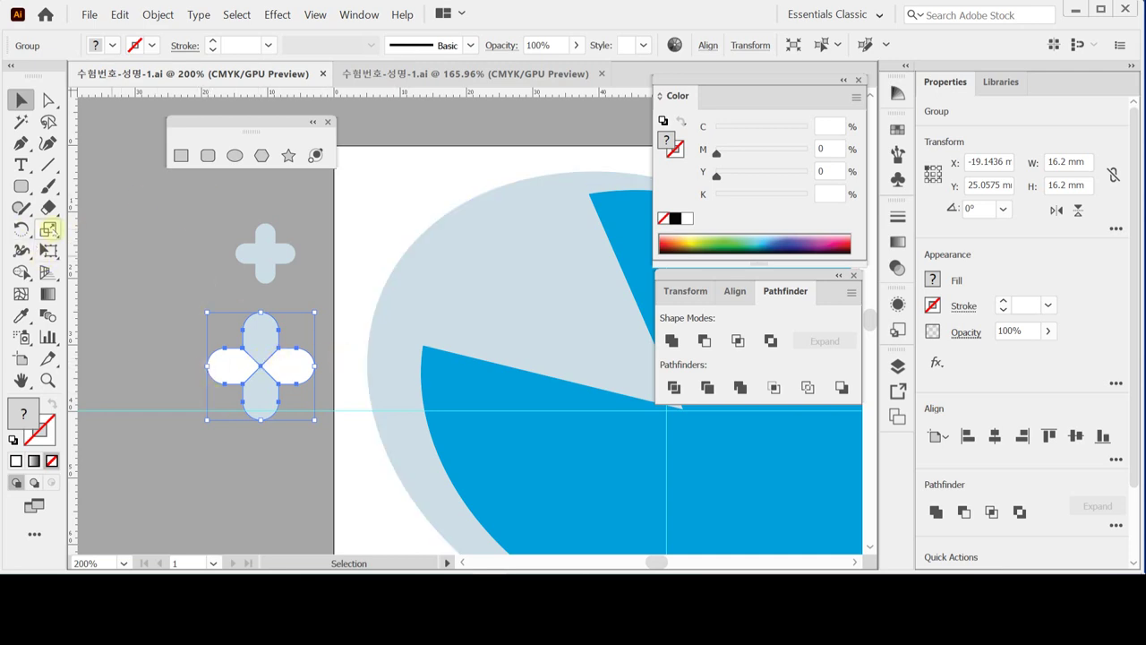
double_click(49, 229)
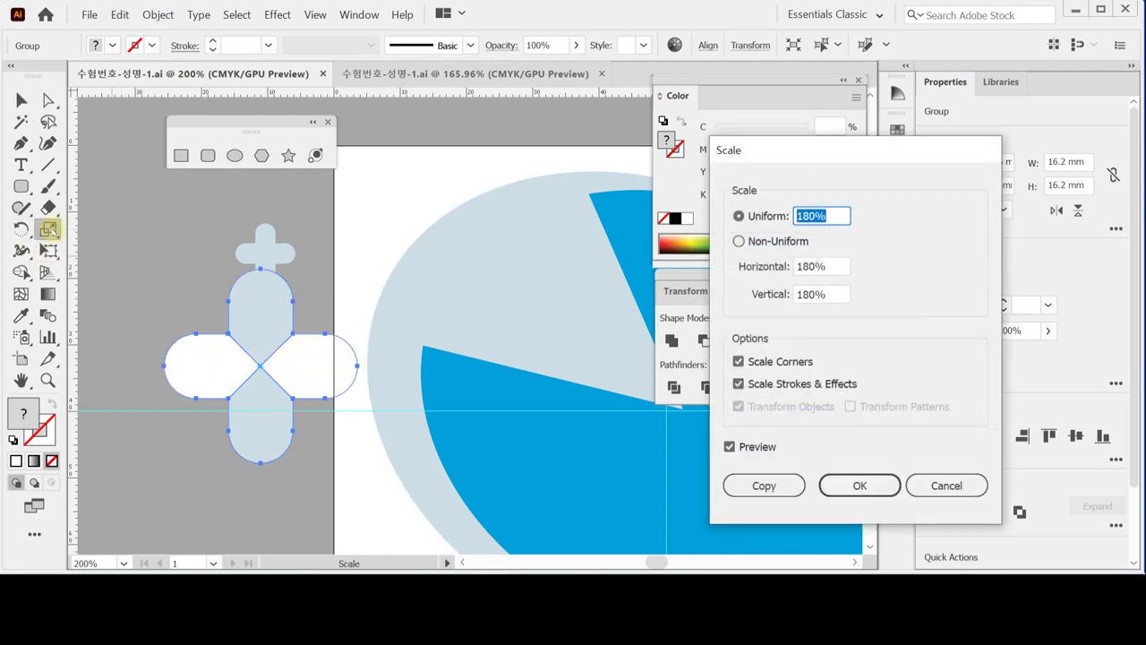
text(70)
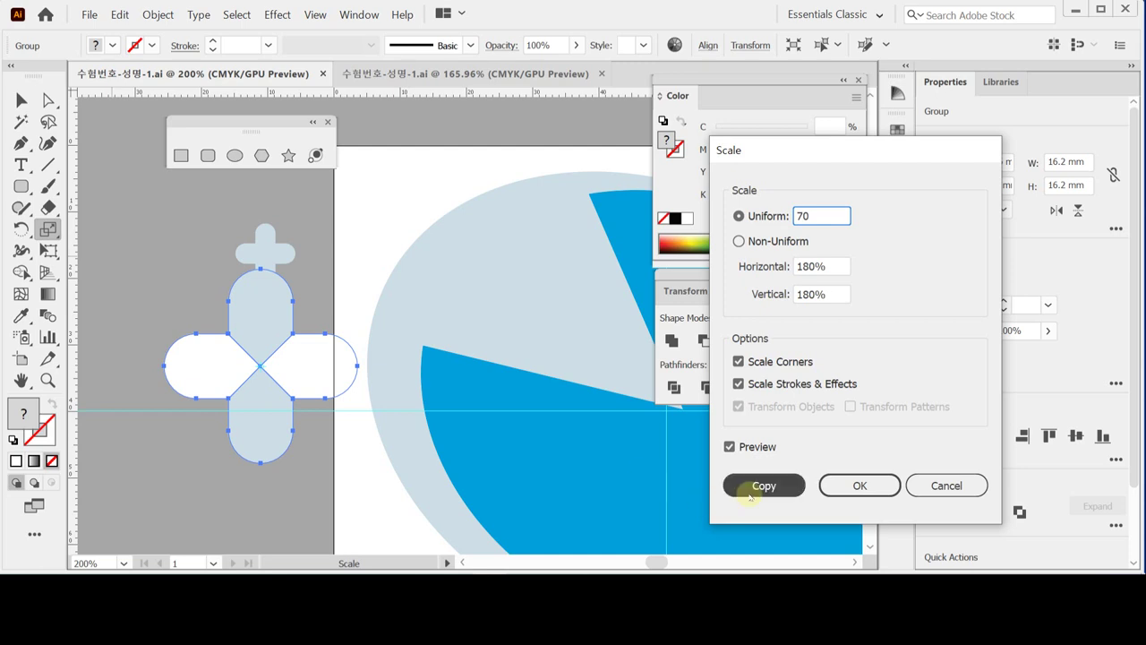
click(752, 488)
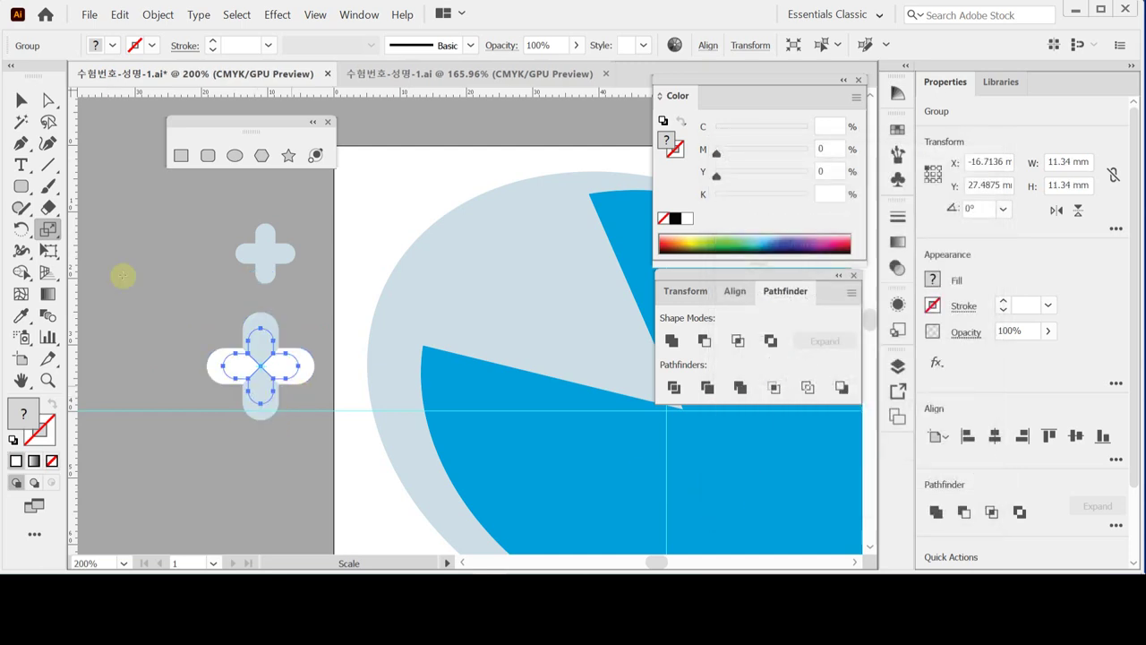
Step: Rotate the smaller cross copy by 90°
double_click(21, 229)
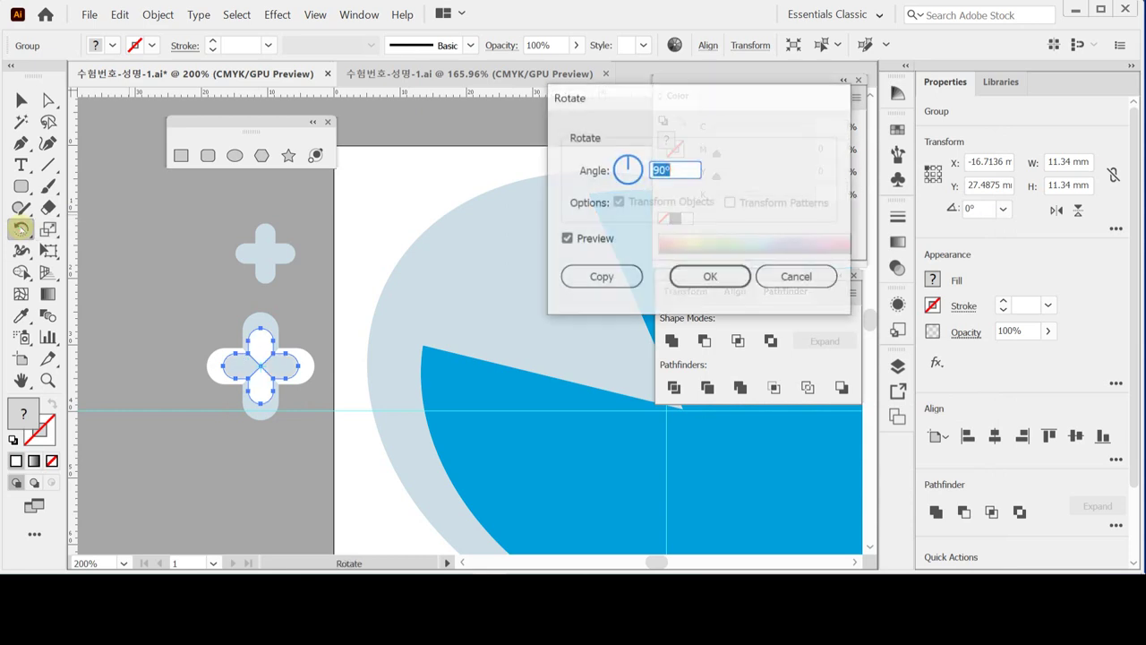
text(90)
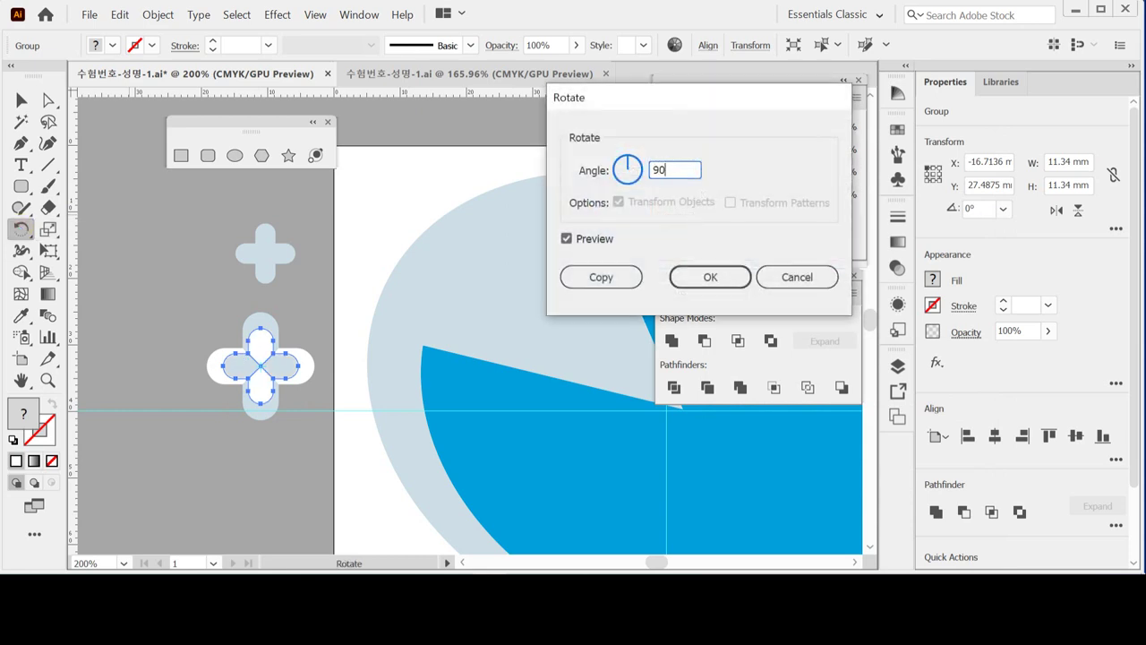
key(Return)
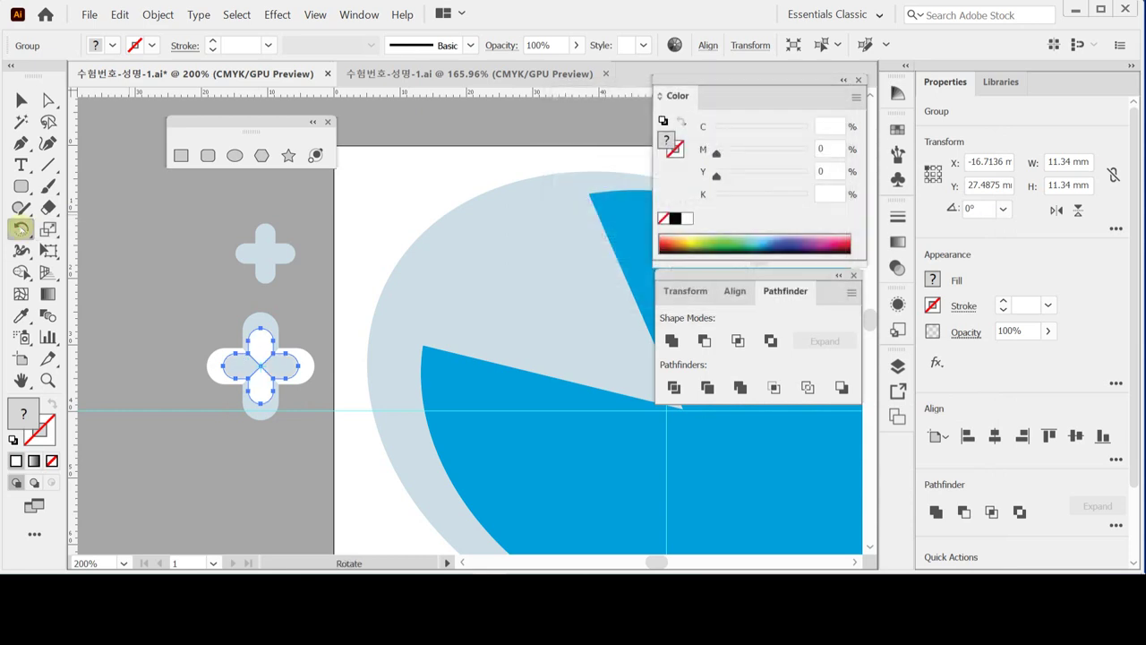
Step: Move the rotated cross onto the blue ellipse's left part, with its upper-left corner at about X 19.8 mm, Y 43.7 mm
mouse_move(285, 369)
mouse_down()
mouse_move(395, 367)
mouse_move(525, 468)
mouse_up()
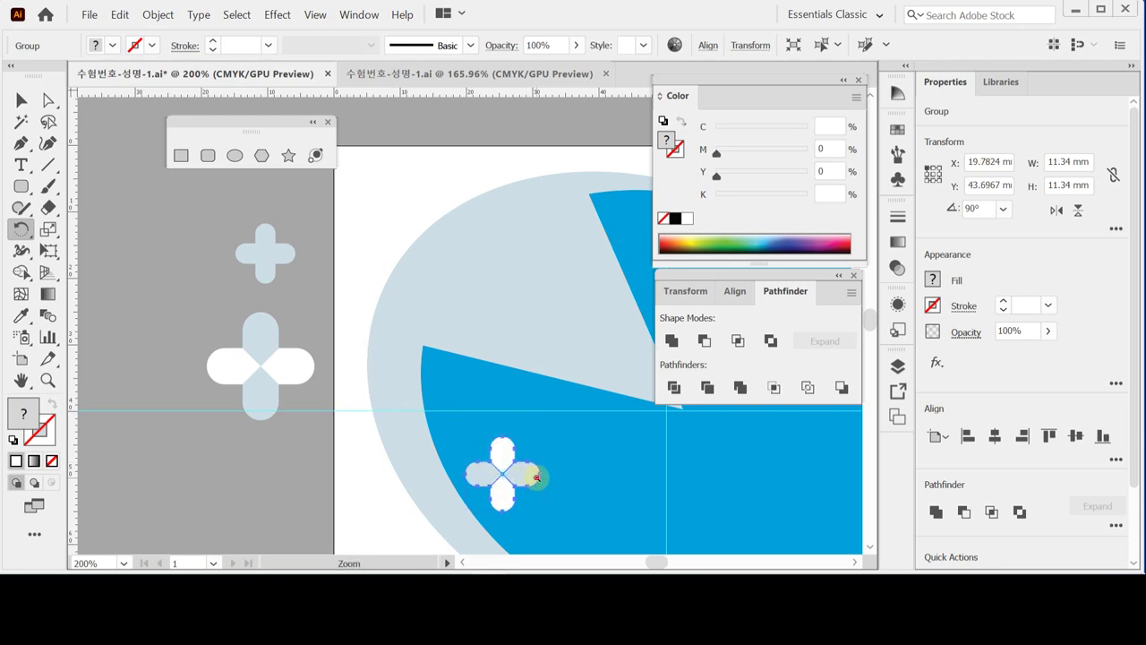
key(ctrl+minus)
key(ctrl+minus)
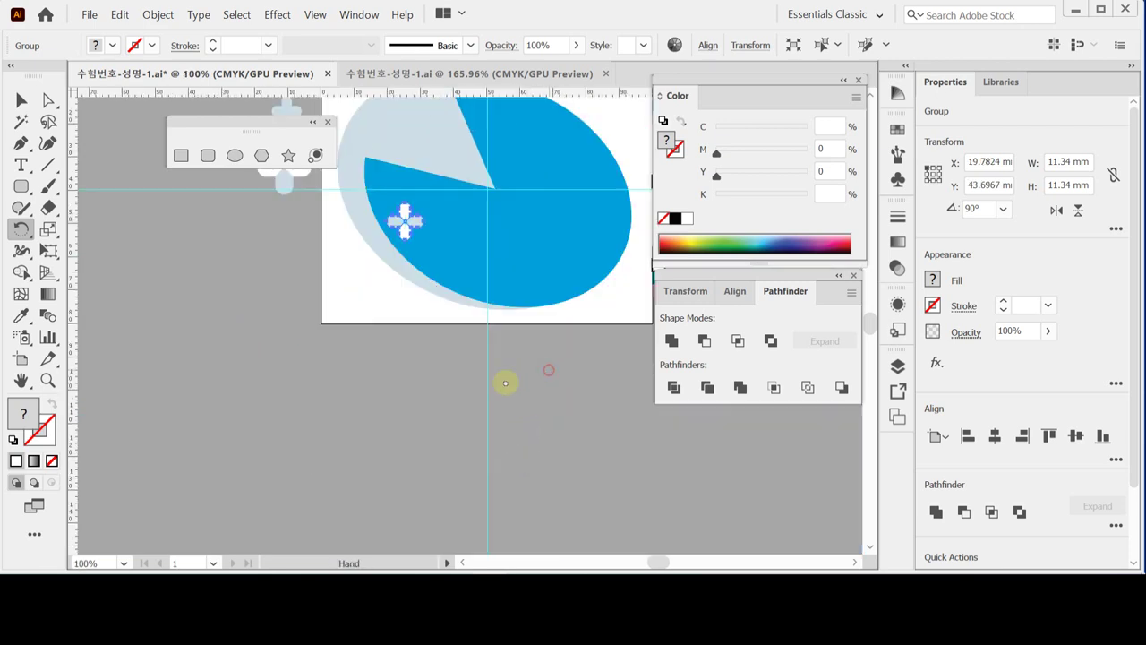
drag(507, 384, 486, 387)
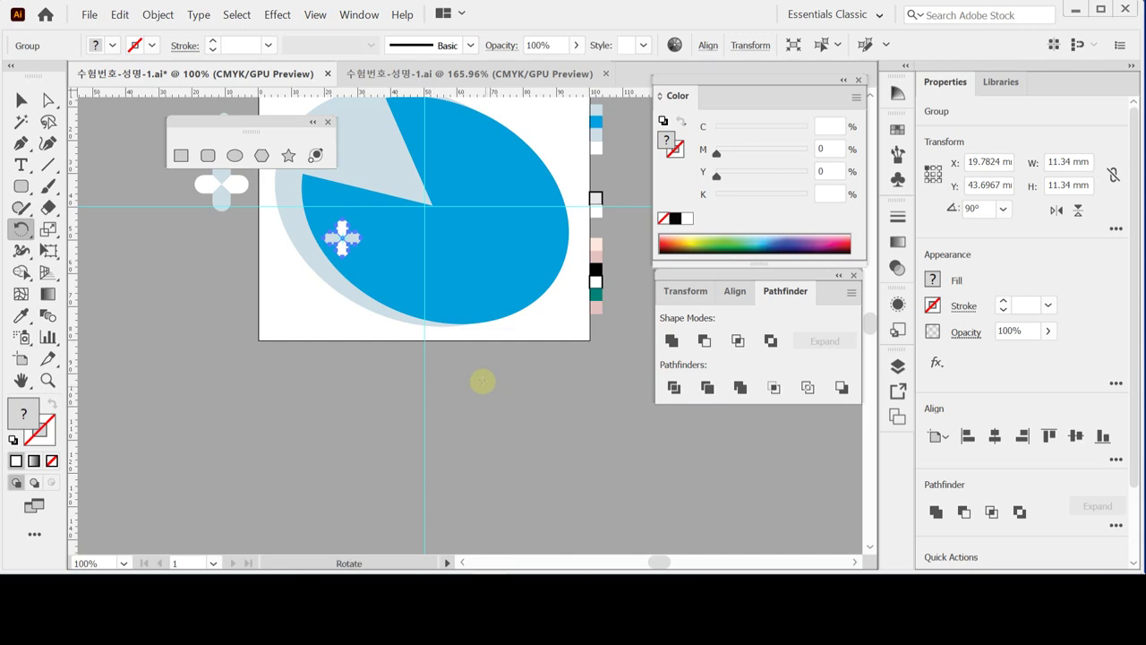
drag(370, 355, 368, 373)
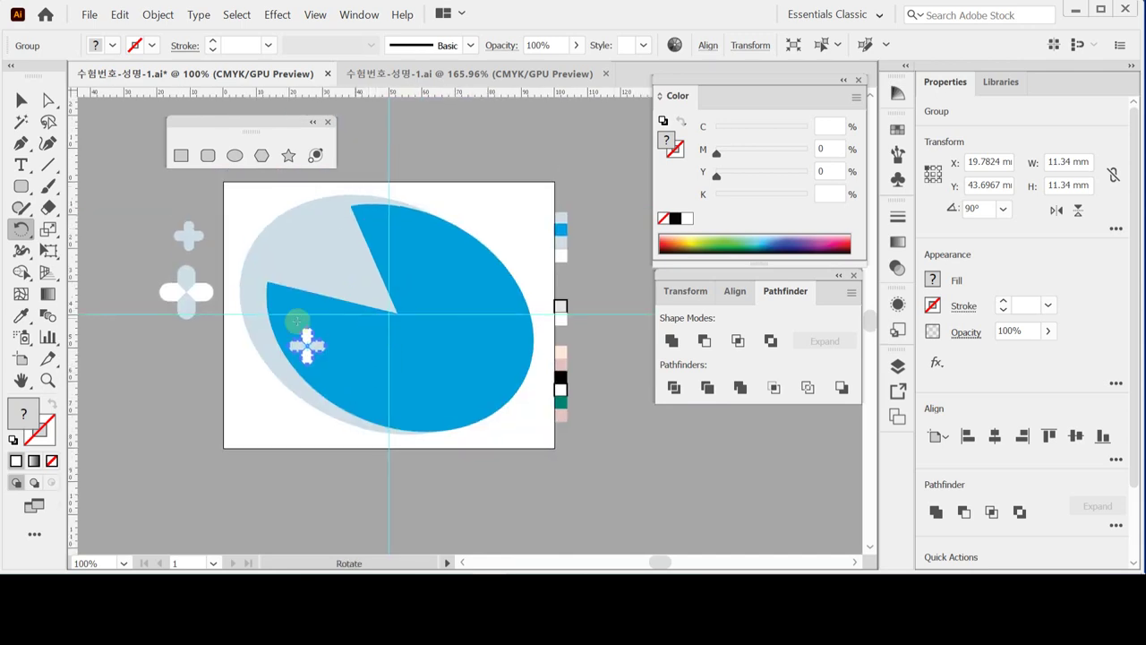
Step: Nudge the small cross up, place the large cross at about X 80.8 mm, Y 31.2 mm and the pale-blue one above it; save the document
drag(307, 340, 308, 332)
drag(187, 293, 515, 311)
drag(185, 237, 499, 225)
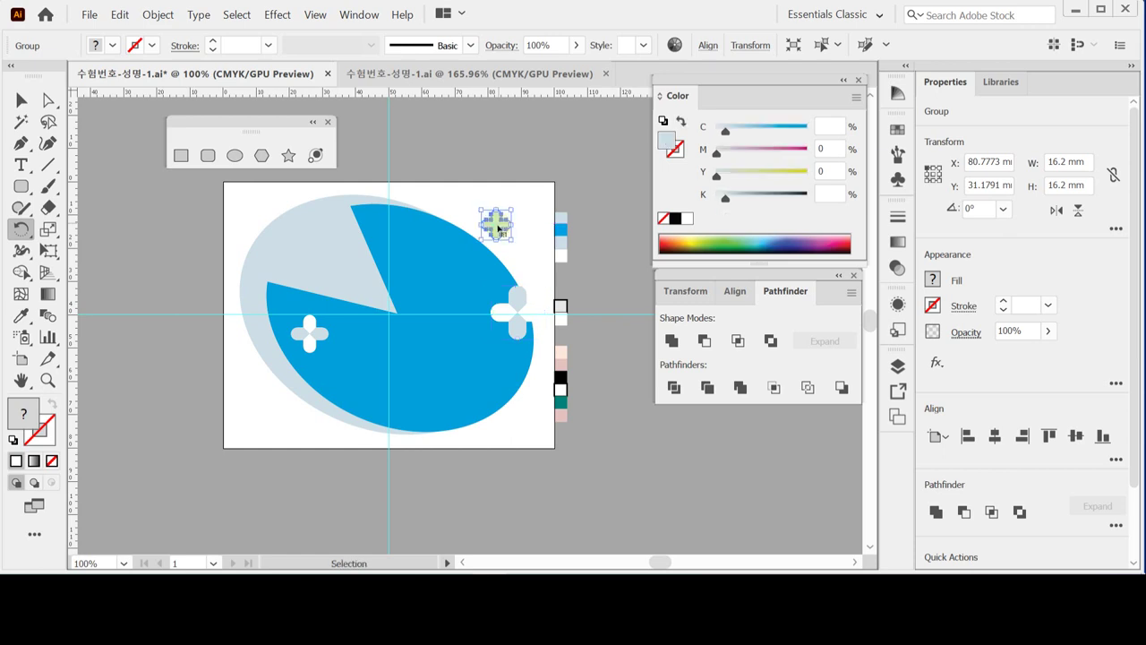
key(ctrl+s)
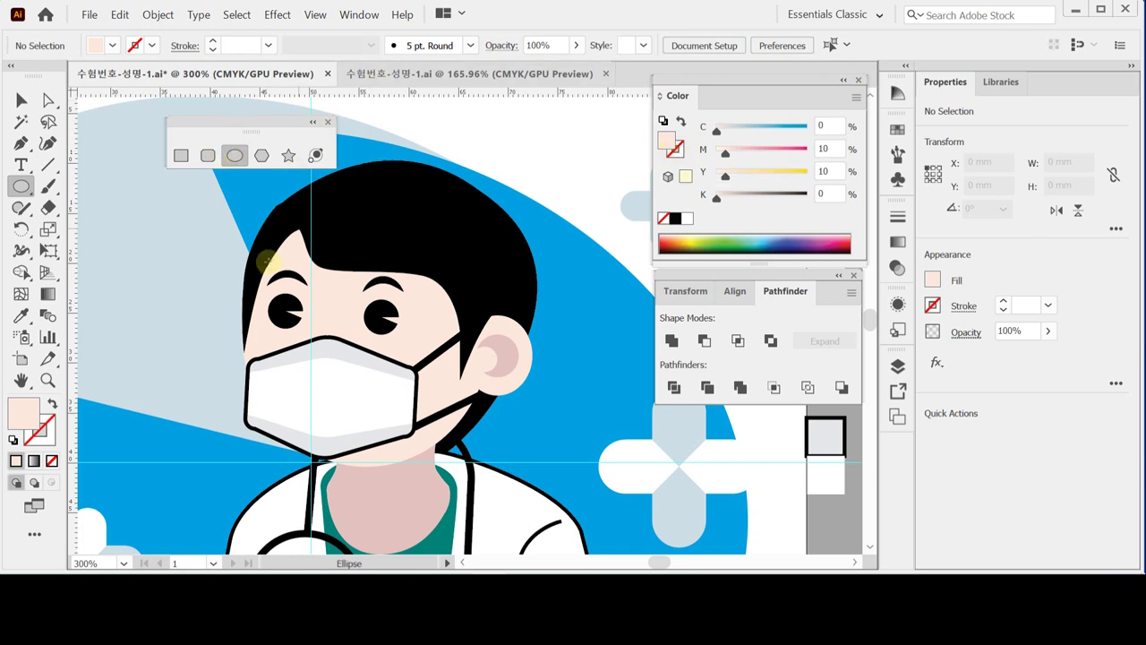
Step: Draw a 25 × 27 mm skin-coloured ellipse and place it over the reference face at about X 43.2 mm, Y 13.9 mm
click(247, 247)
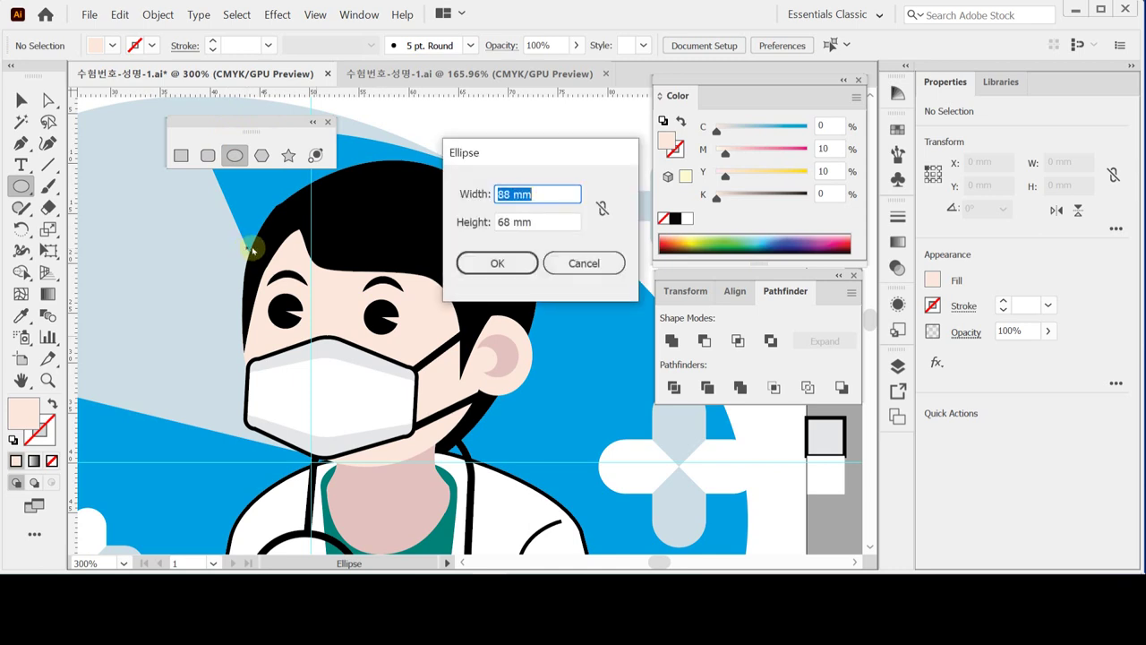
text(25)
key(Tab)
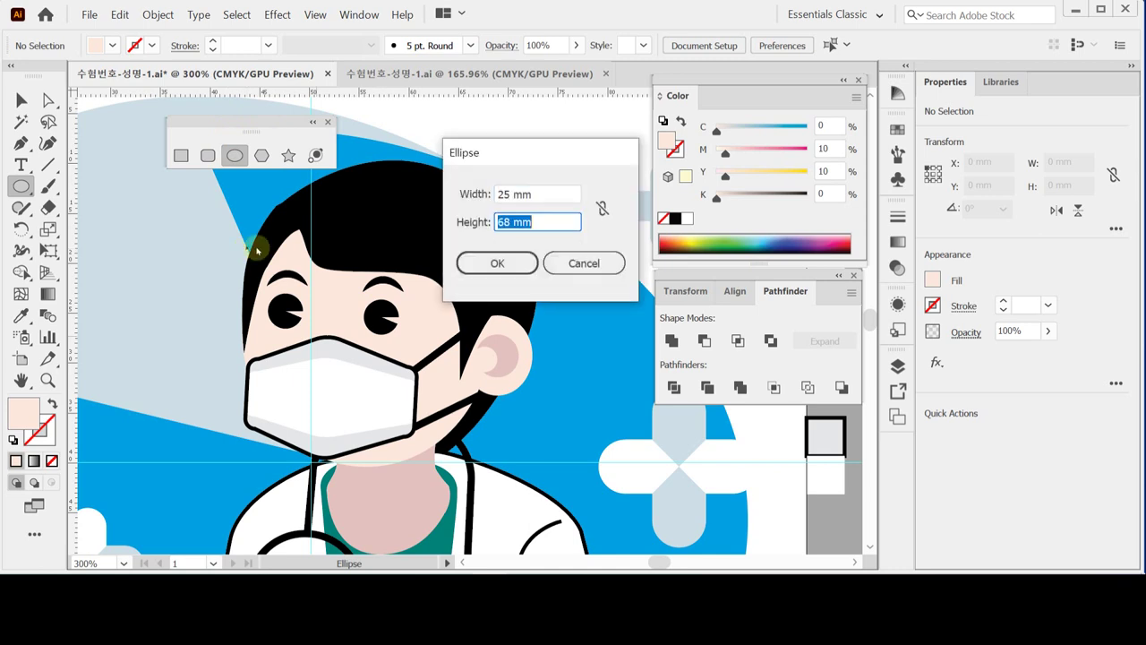
text(27)
key(Return)
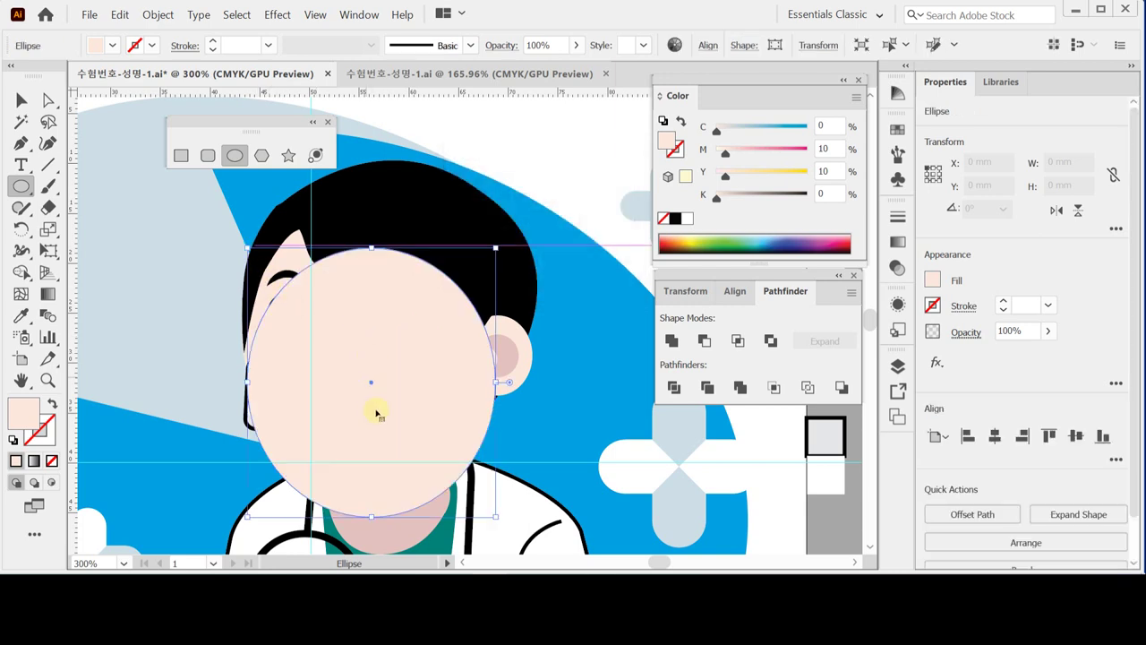
drag(376, 413, 392, 392)
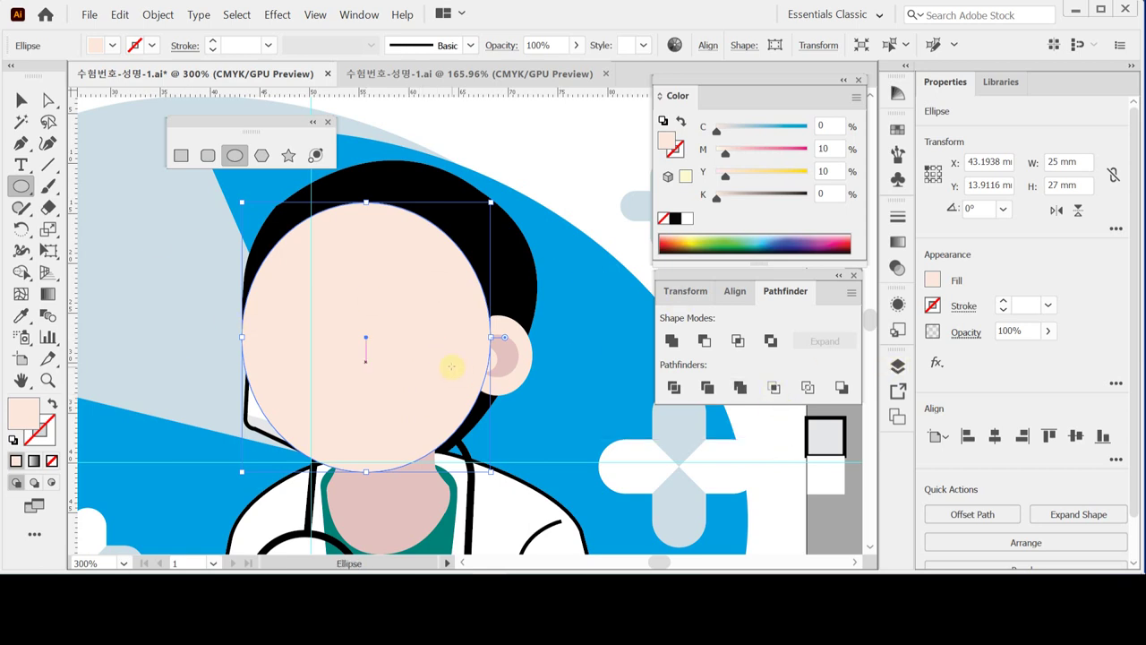
Step: Draw a 7 × 8 mm skin-coloured ellipse and place it over the ear at about X 65.5 mm, Y 25.2 mm
click(446, 365)
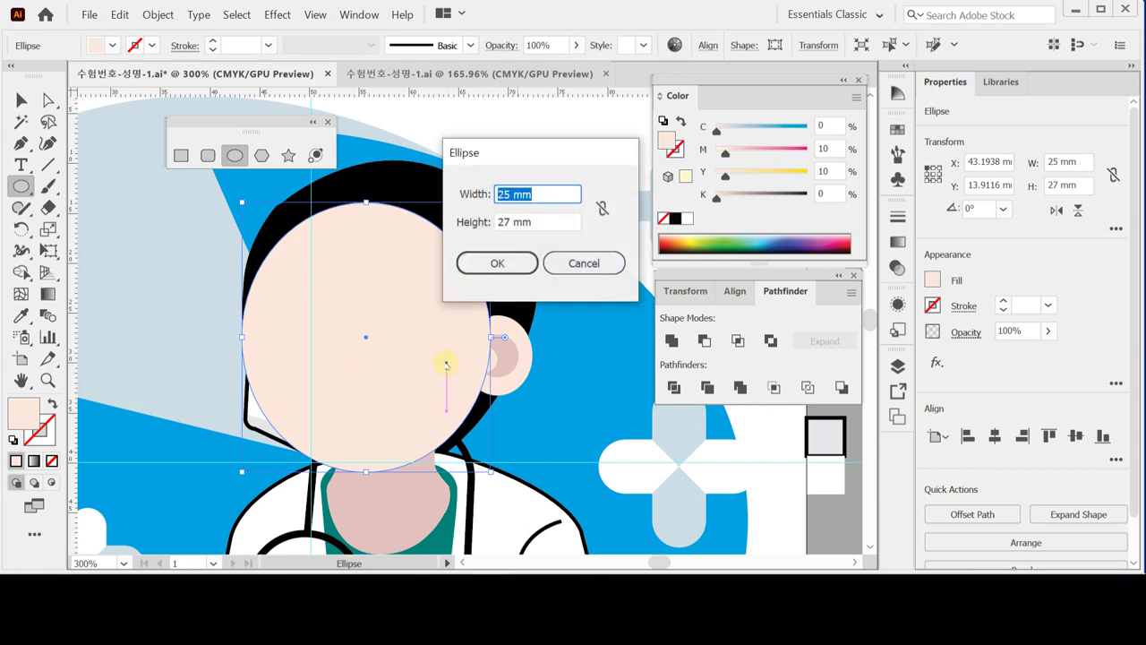
text(7)
key(Tab)
text(8)
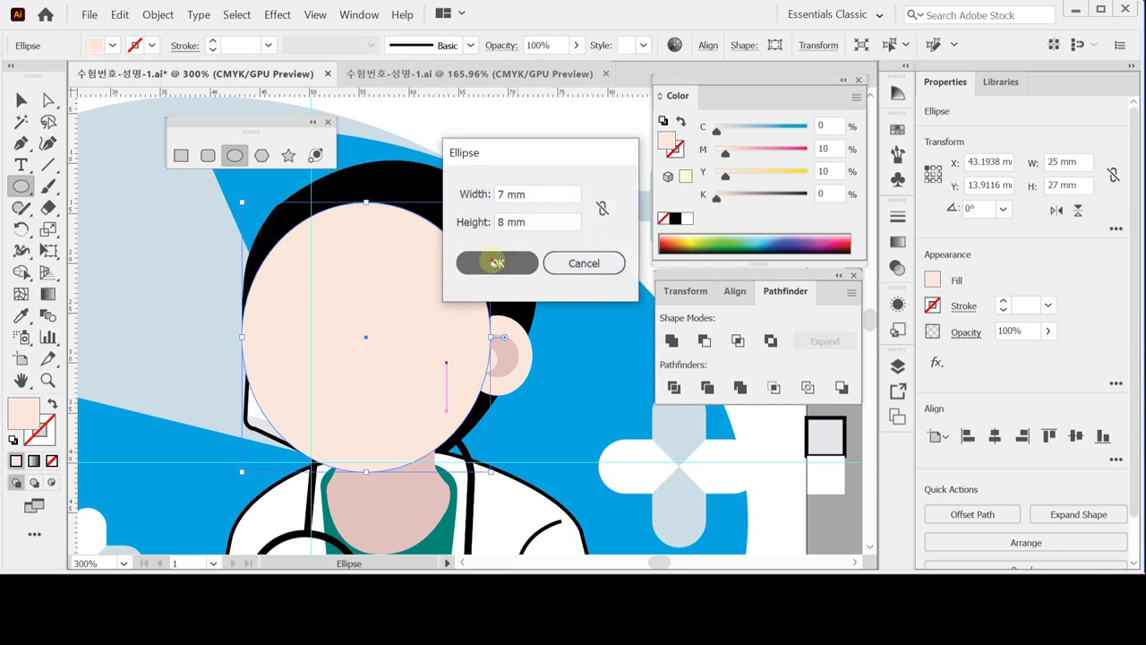
click(492, 262)
drag(506, 413, 518, 367)
key(ctrl+z)
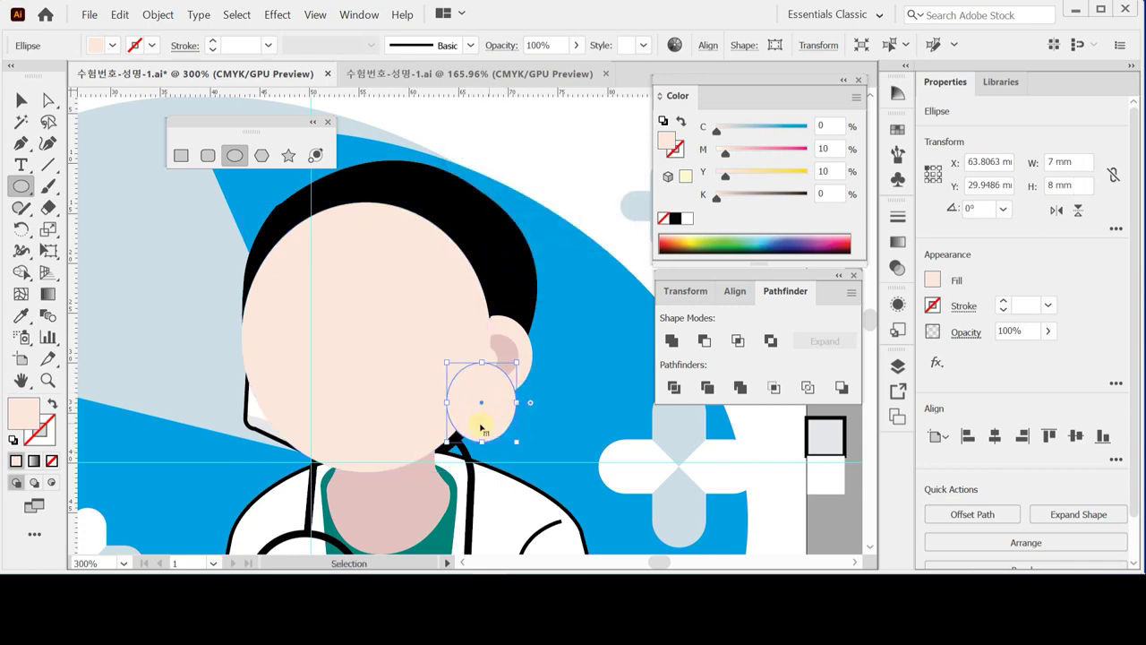
drag(481, 427, 499, 377)
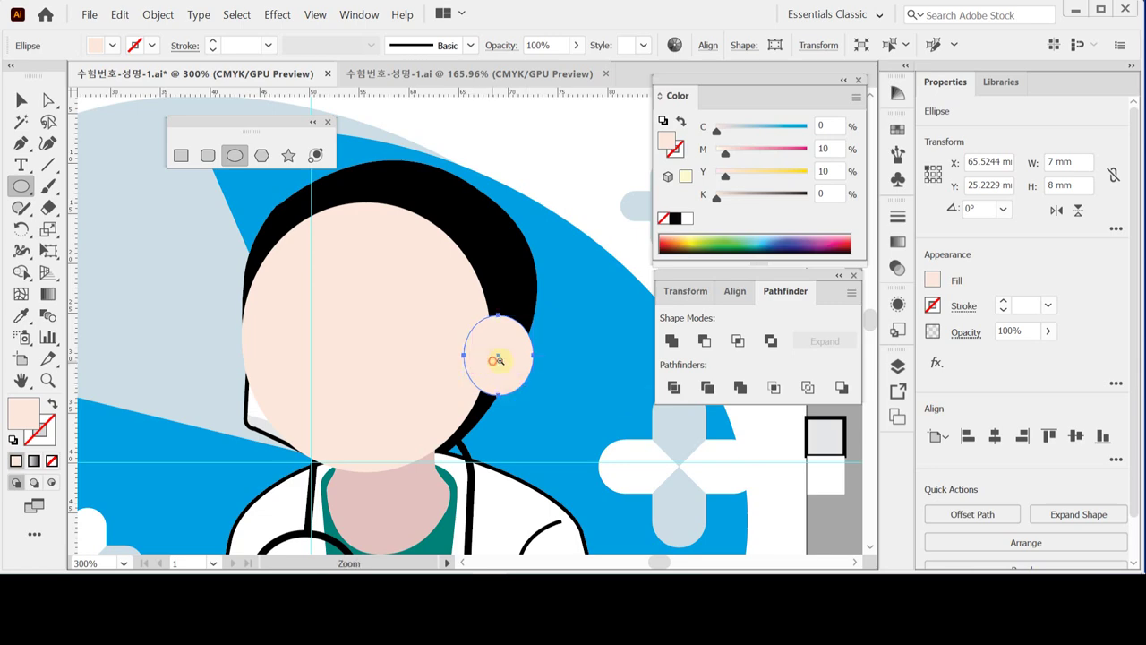
Step: Trace the two inner-ear circles in outline view, one about 4.27 mm and one about 2.67 mm wide, and return to the colour preview
click(493, 358)
click(471, 344)
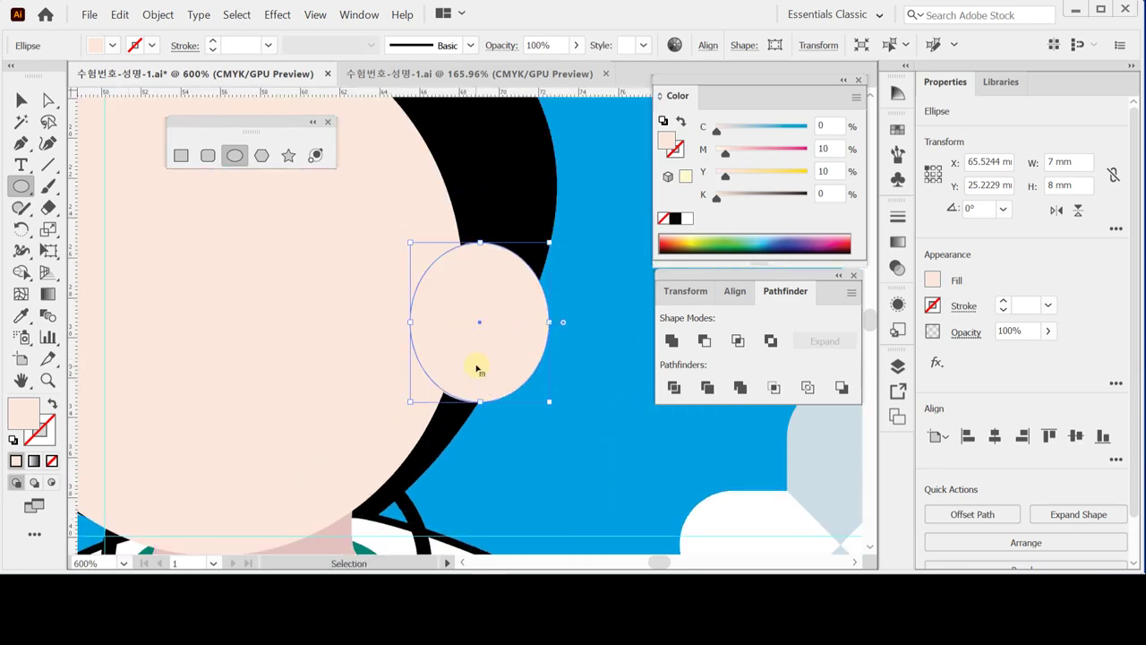
key(ctrl+y)
ctrl+click(581, 438)
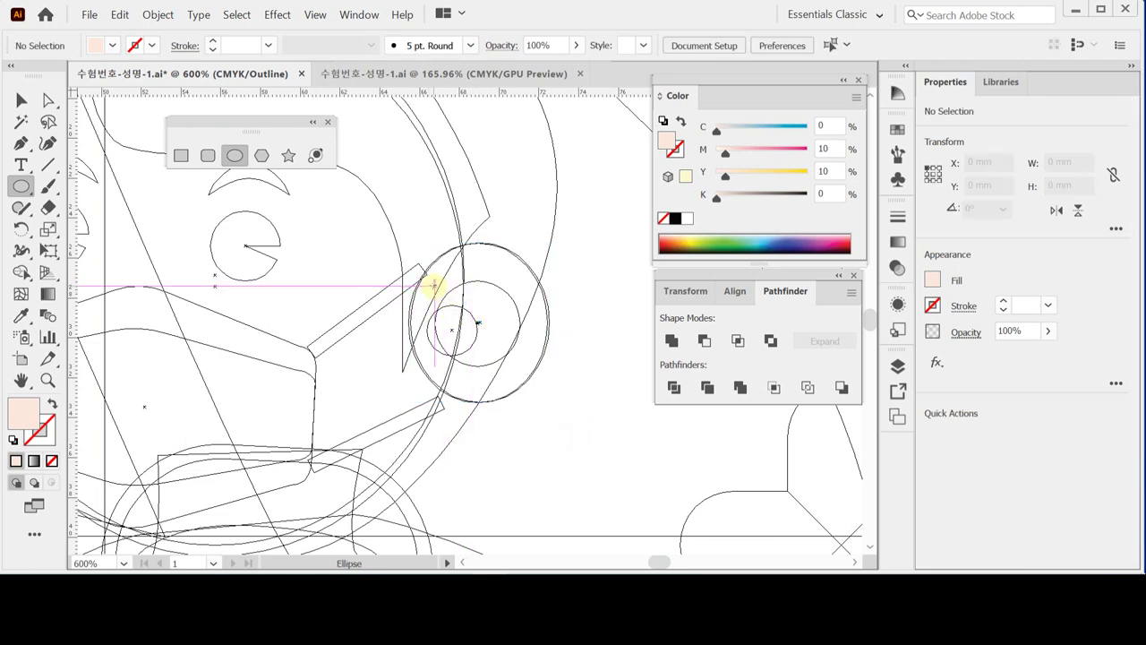
drag(434, 284, 519, 367)
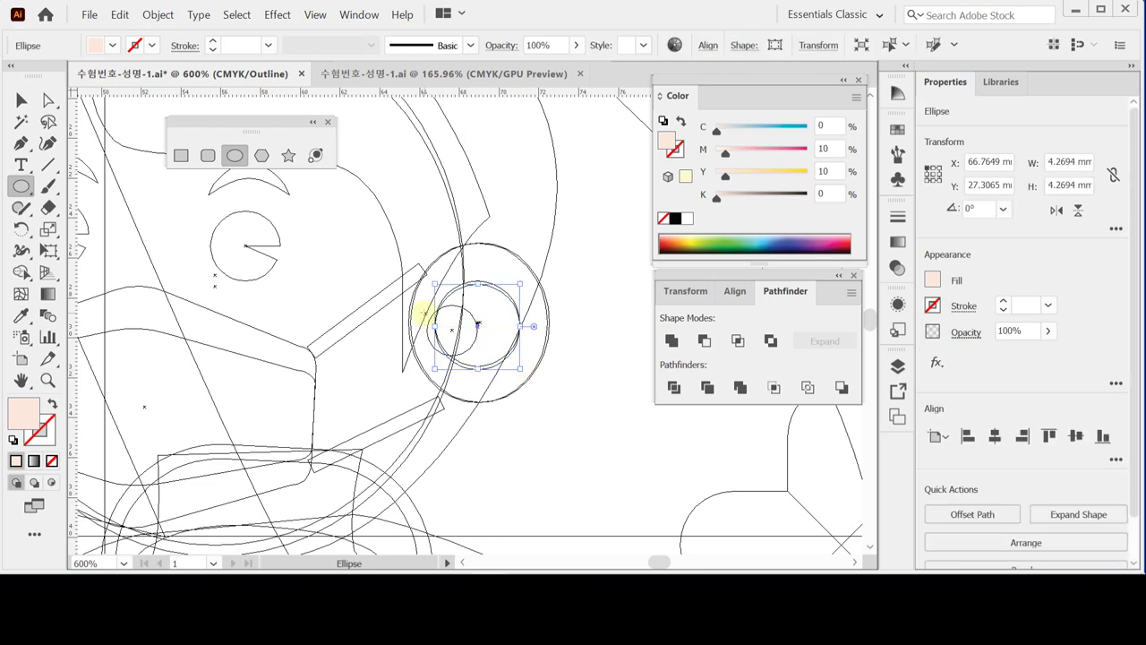
drag(427, 313, 452, 331)
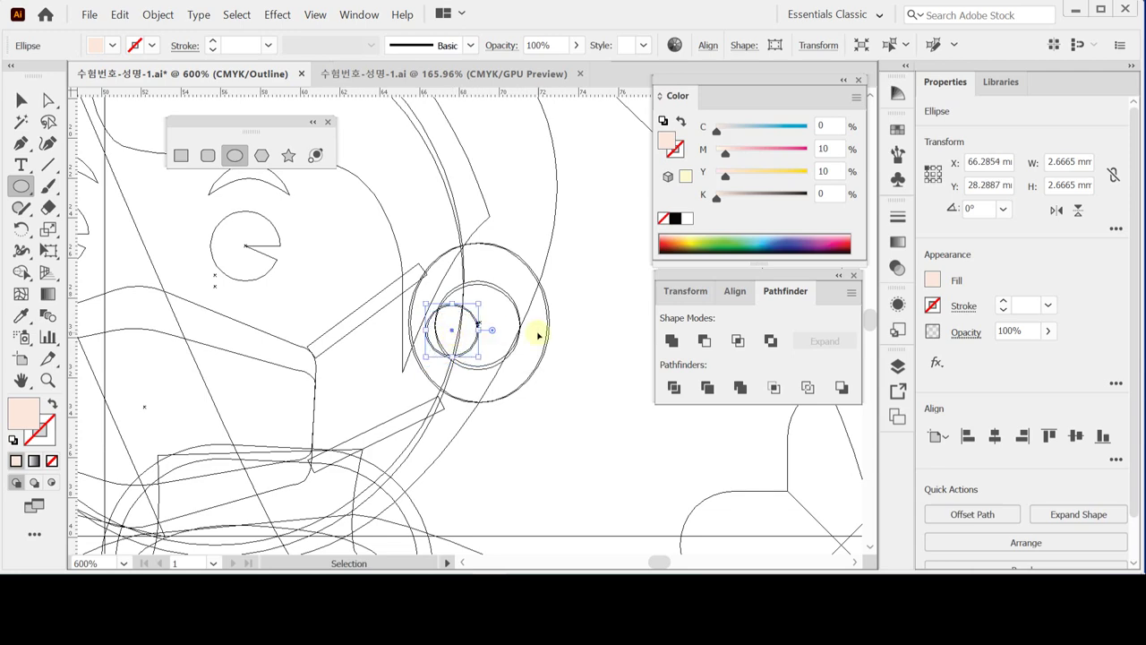
key(ctrl+y)
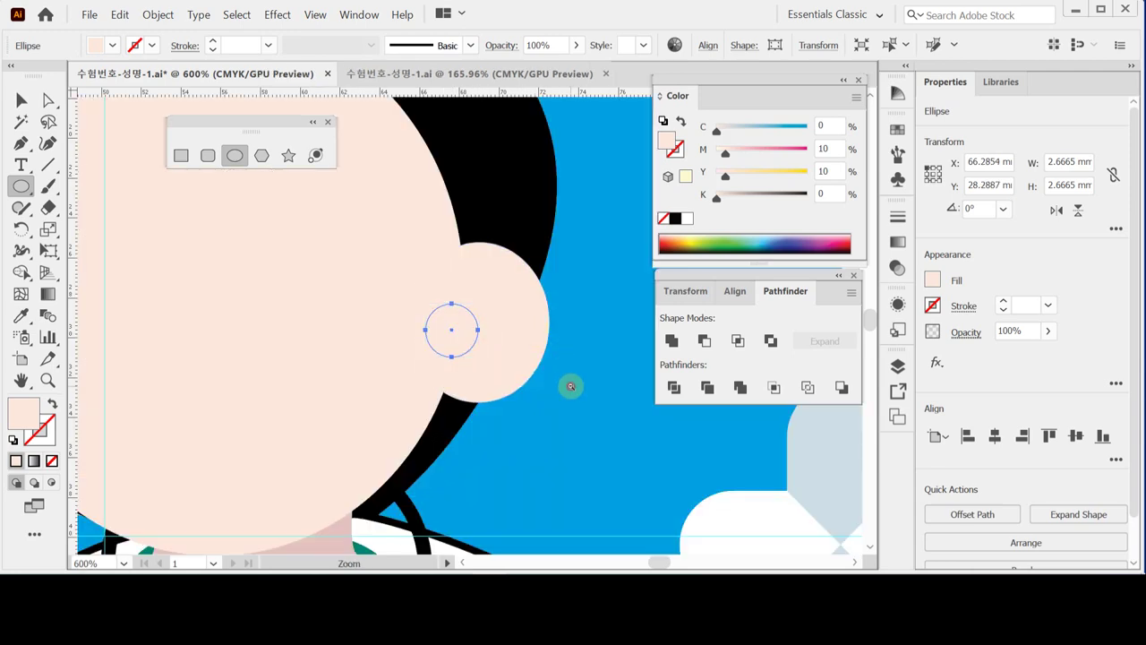
Step: Fill the larger inner-ear circle with the dusky pink sample (C0 M20 Y10 K10) beside the artboard and deselect it
drag(568, 384, 548, 348)
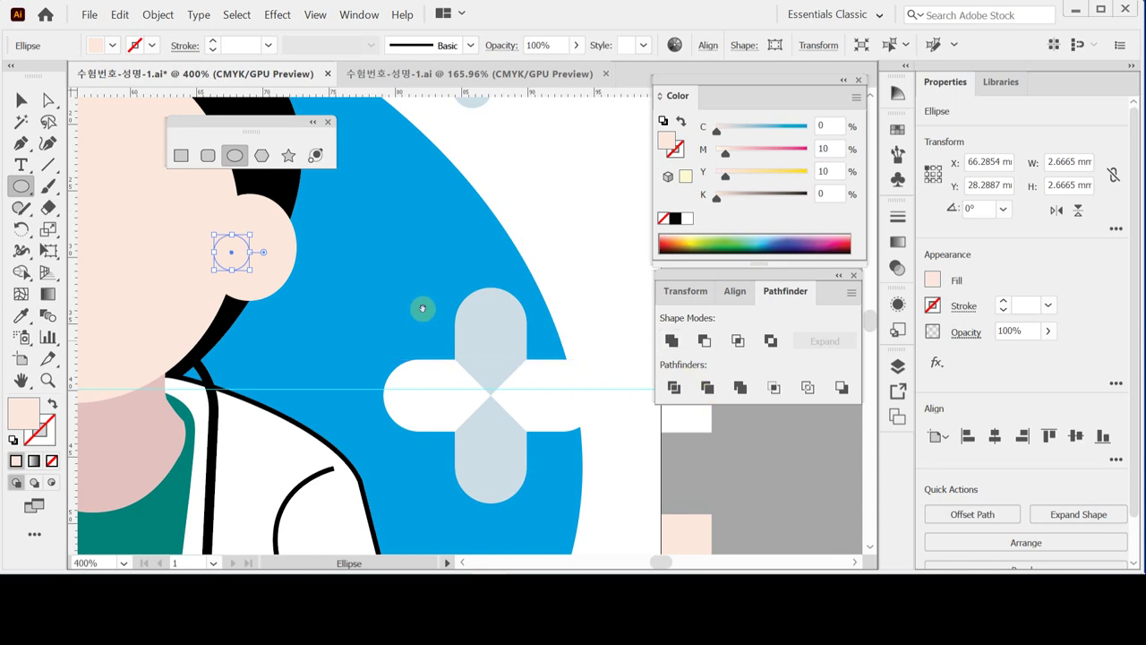
key(ctrl+minus)
drag(474, 287, 450, 248)
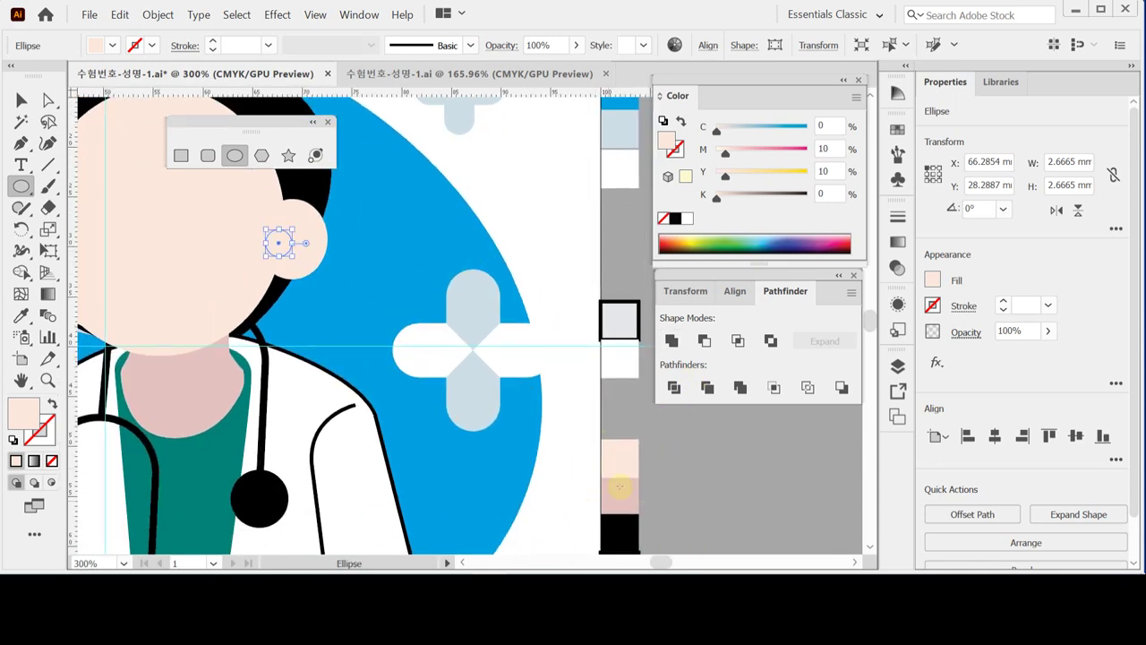
key(ctrl)
drag(311, 221, 269, 262)
key(i)
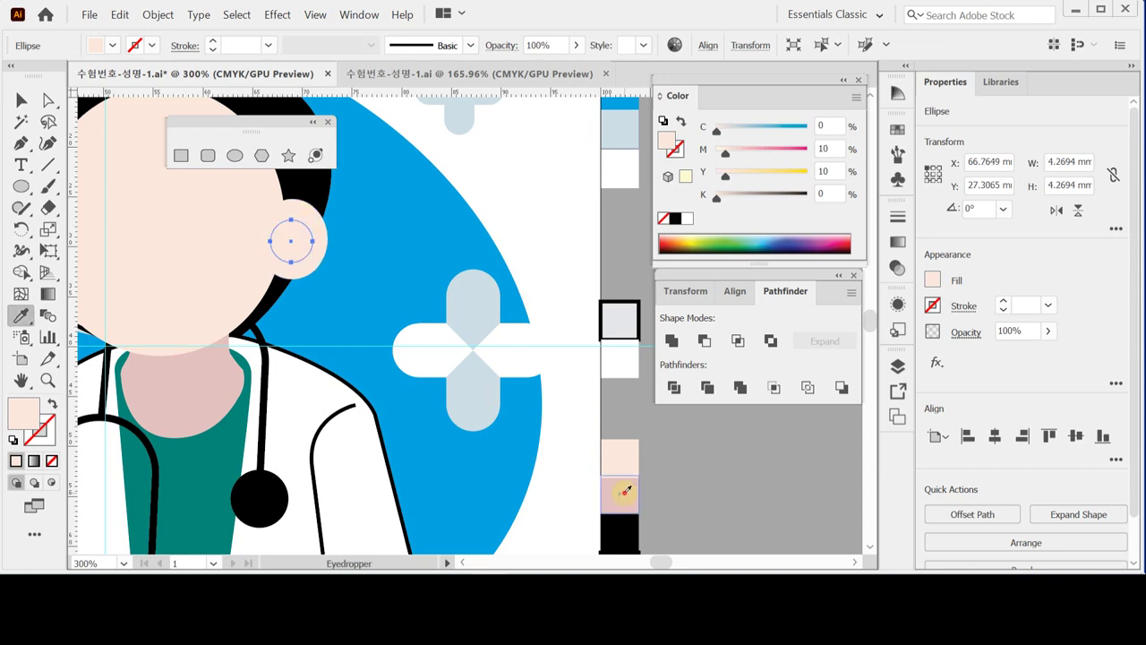
click(622, 492)
ctrl+click(354, 300)
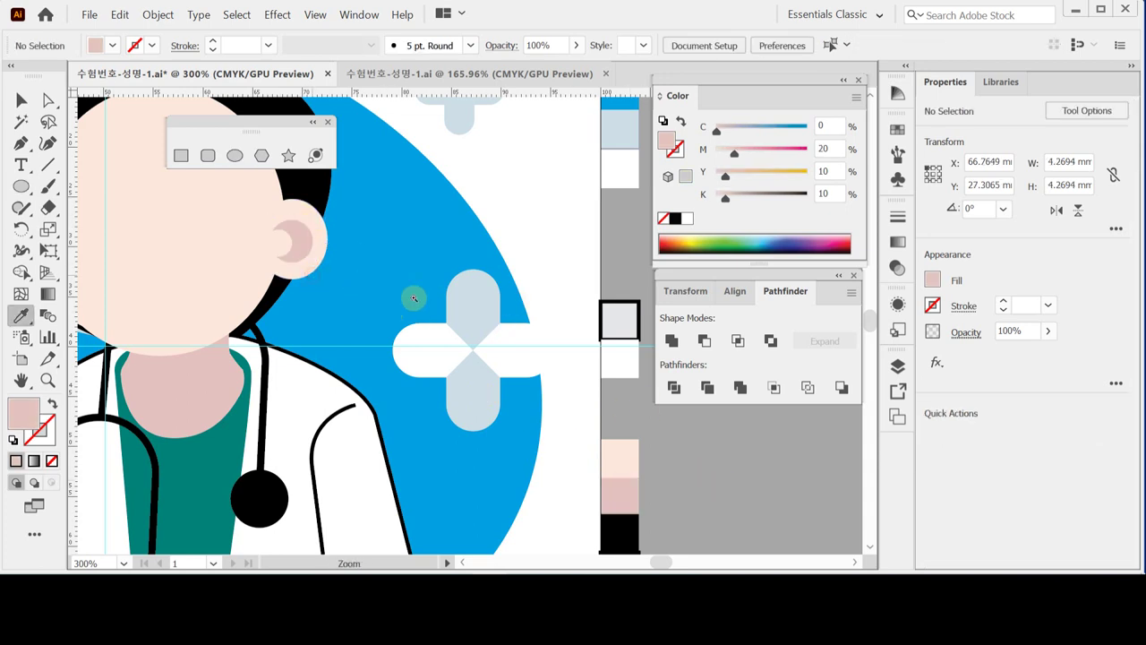
Step: Select the pink inner-ear circle and the outer ear ellipse to check them, clear the selection and save the document
key(ctrl+=)
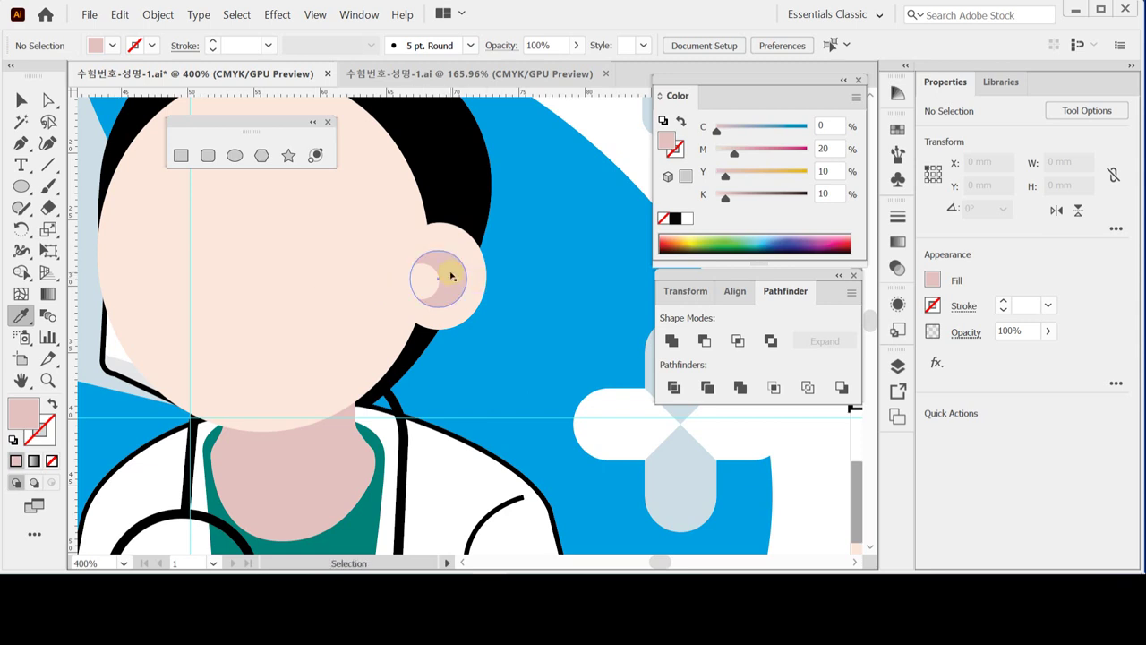
ctrl+click(450, 274)
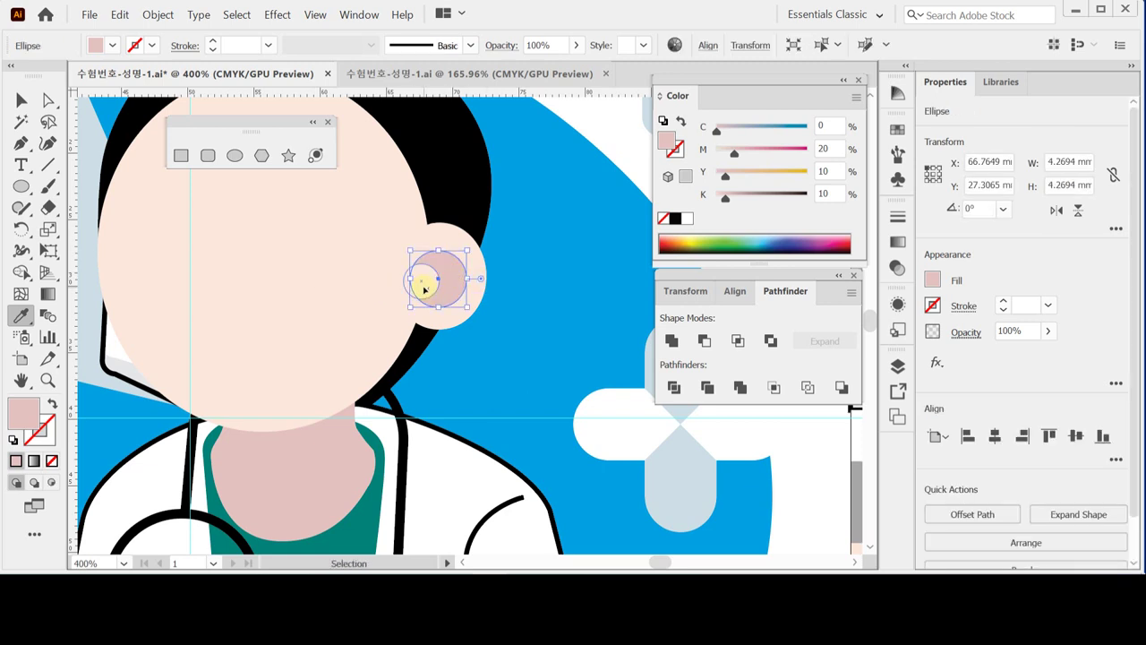
ctrl+click(423, 287)
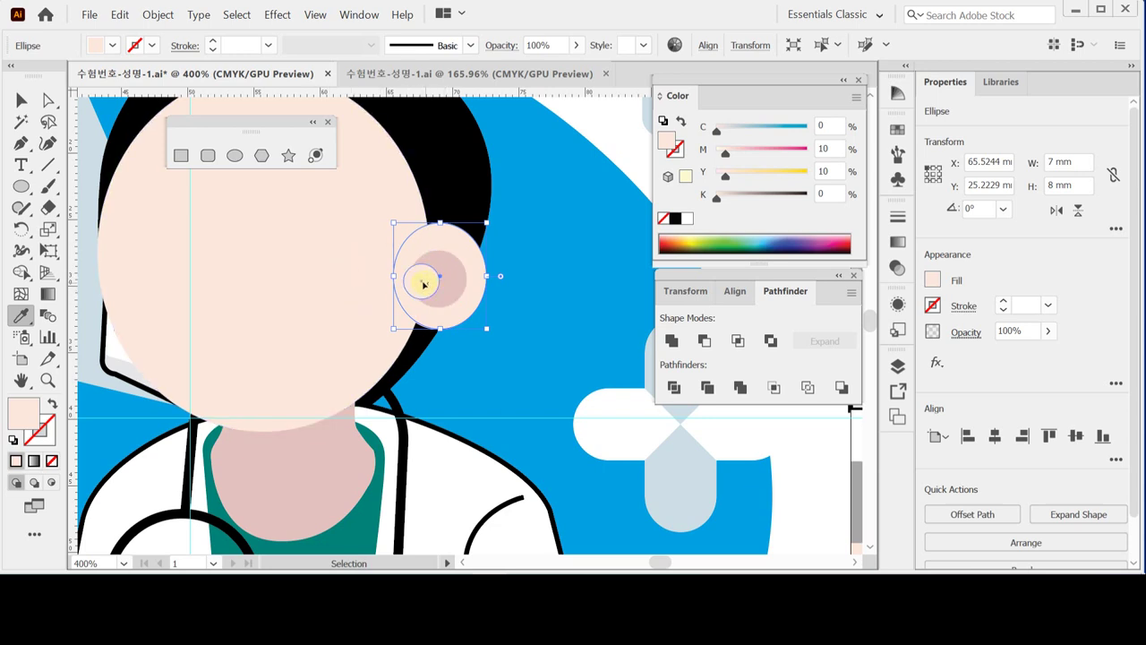
click(591, 144)
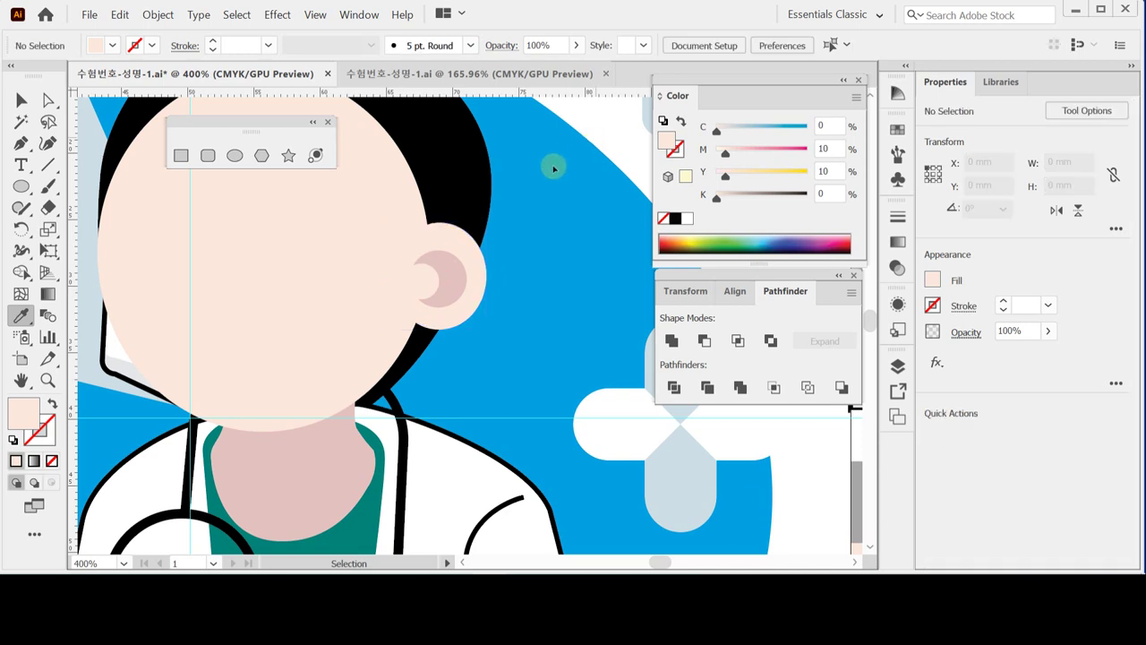
key(ctrl+s)
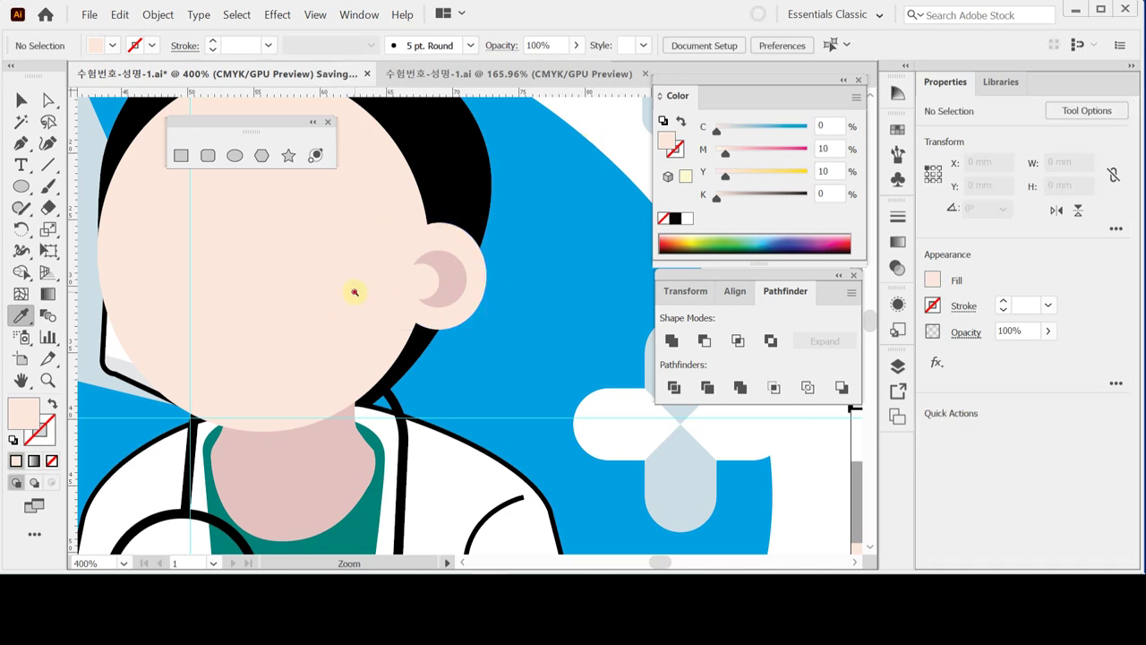
Step: Draw a 3.5 mm circle for the left eye at about X 47.1 mm, Y 22.8 mm on the face and fill it black
scroll(355, 292, up, 3)
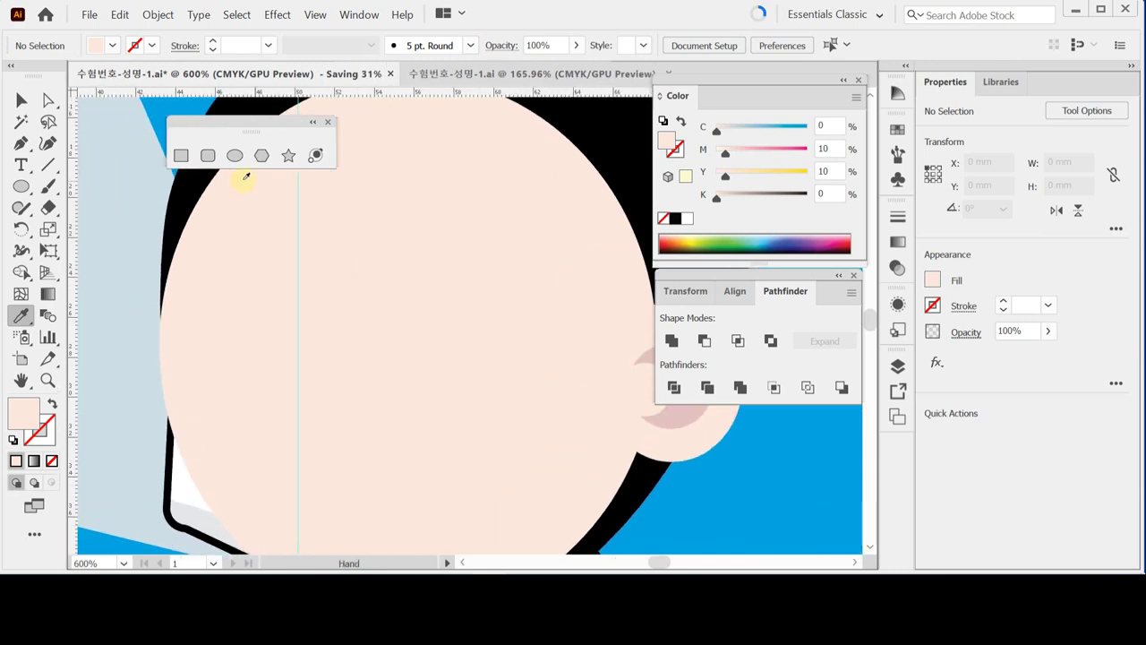
click(234, 156)
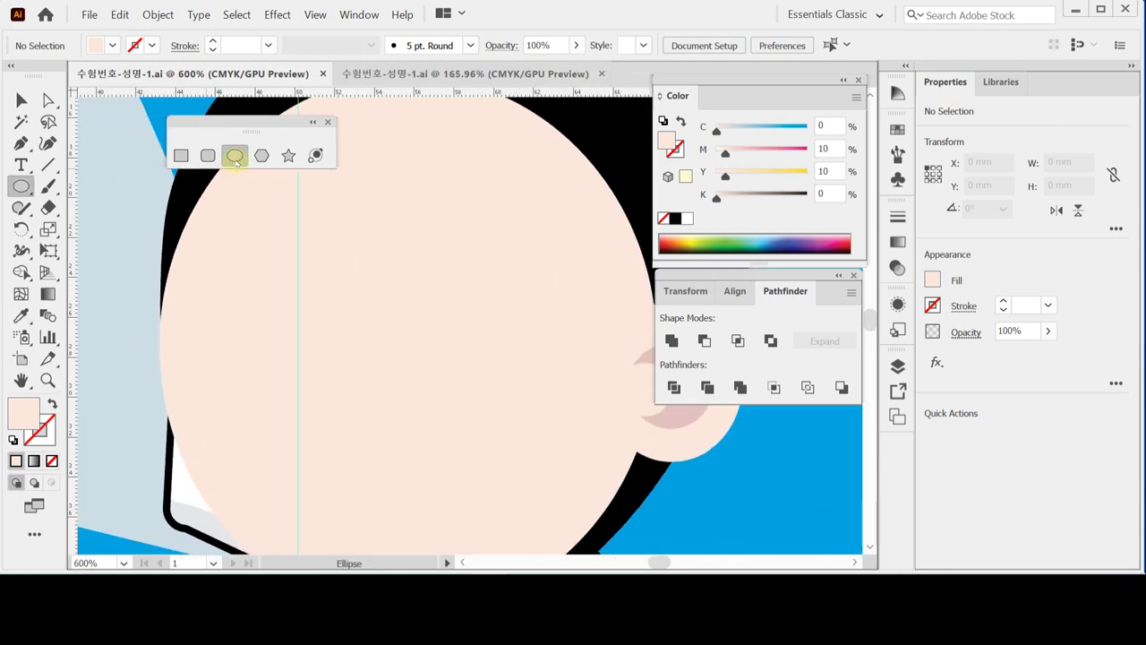
click(237, 256)
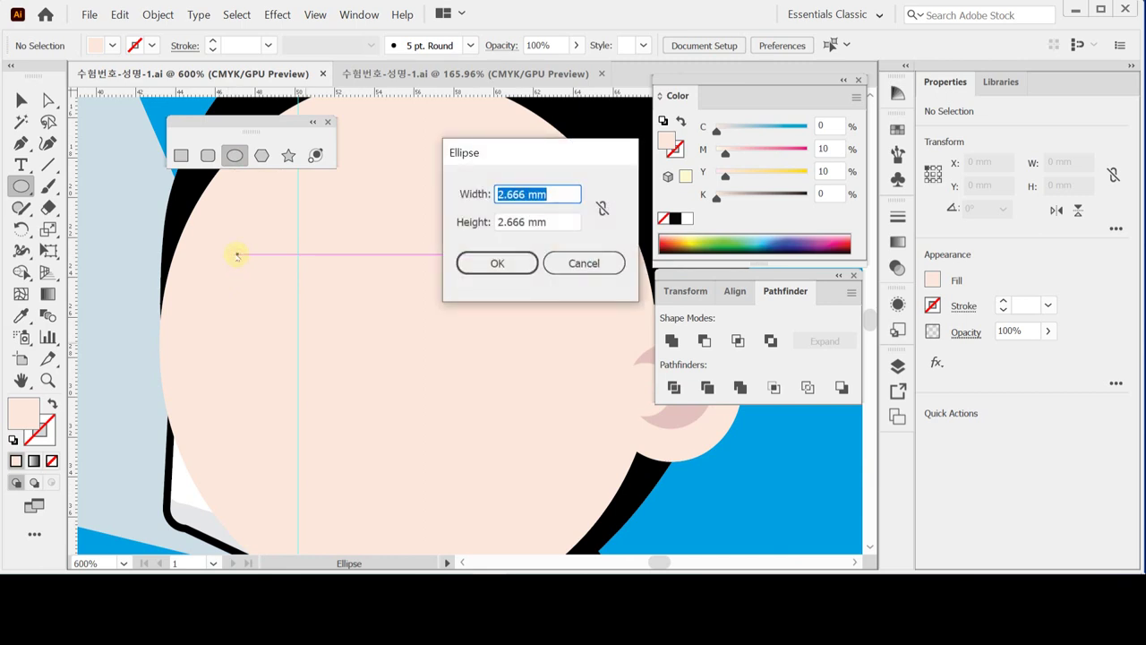
text(3.5)
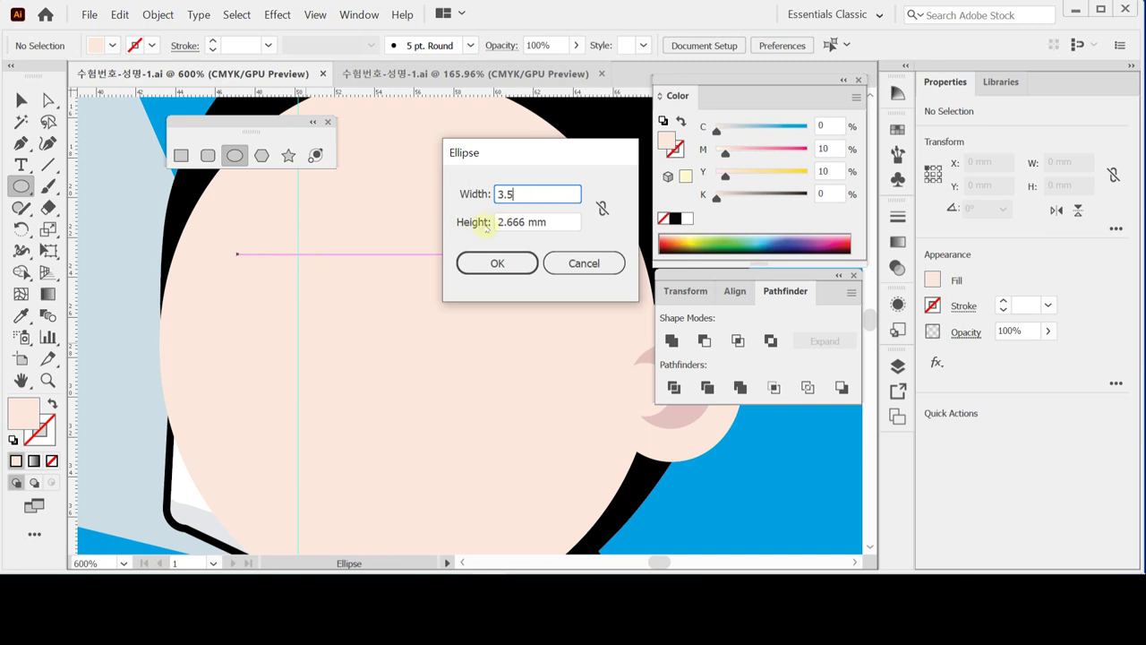
key(Tab)
text(3.5)
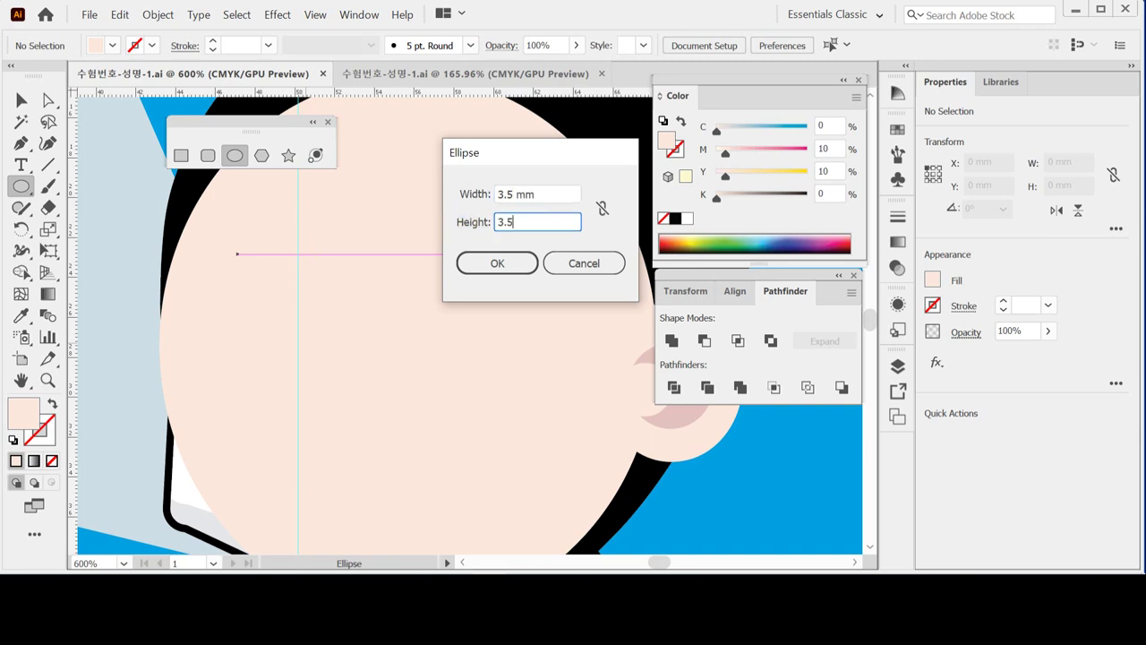
click(477, 272)
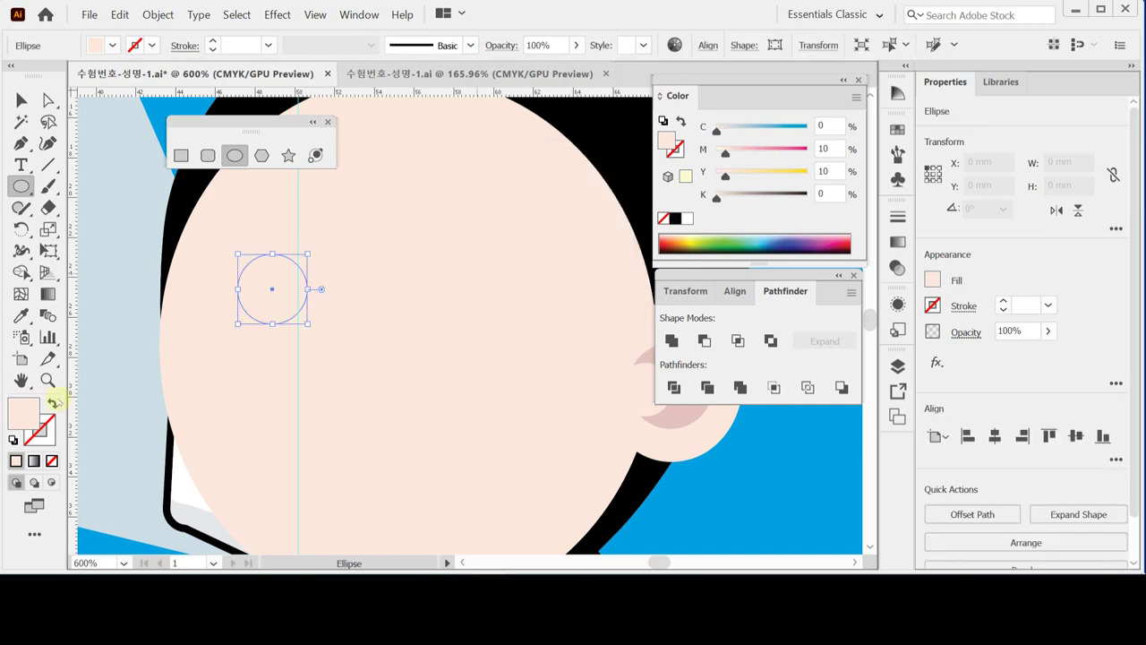
click(674, 218)
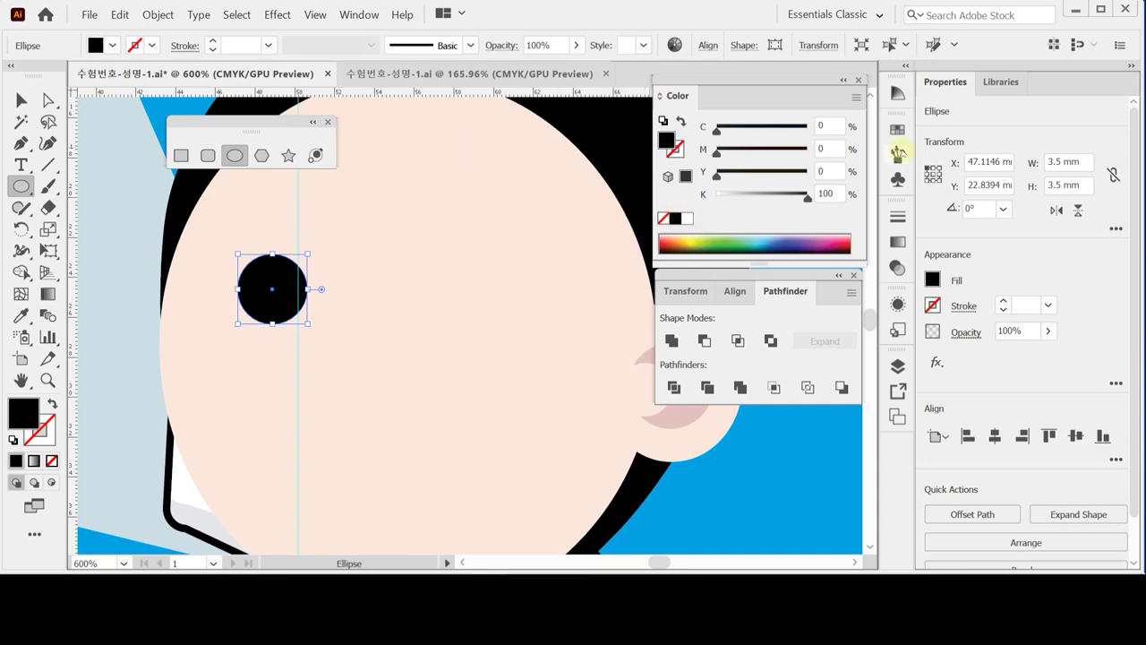
Step: Try pie start angles of 180° and 270° on the black eye circle, and undo both
click(1115, 230)
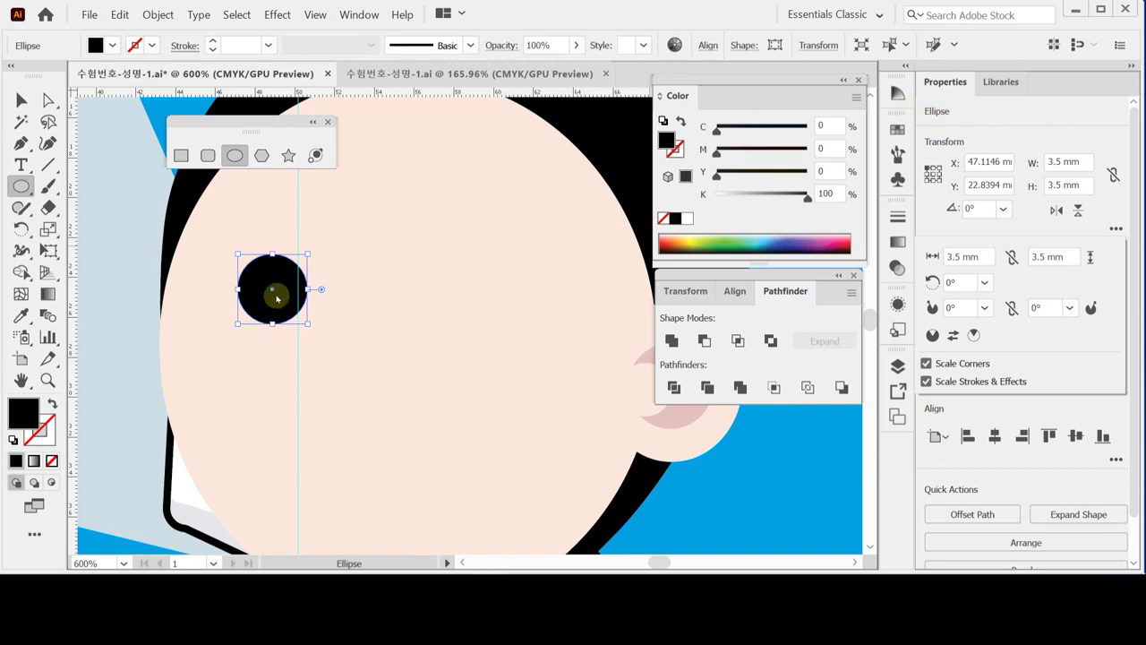
click(954, 140)
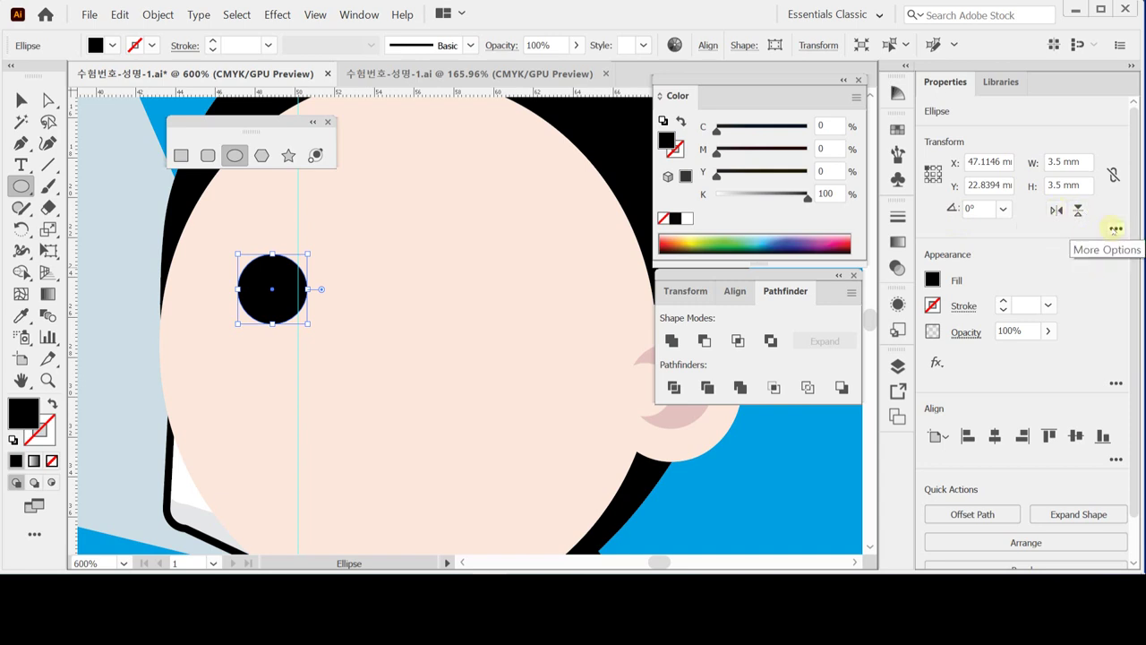
click(1114, 229)
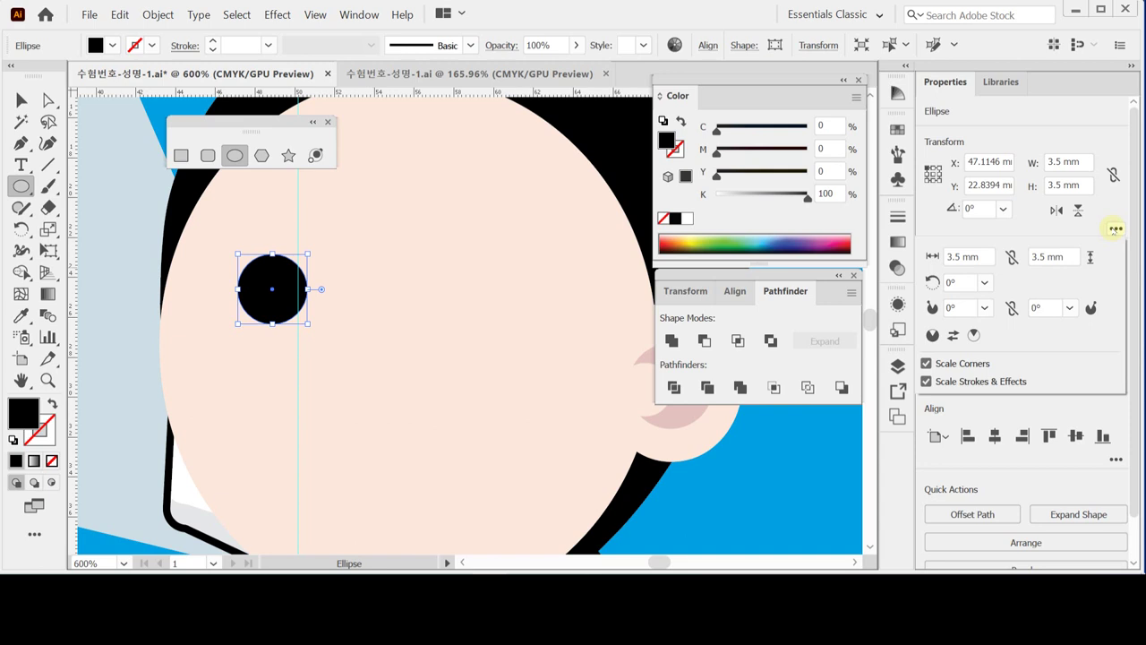
click(984, 308)
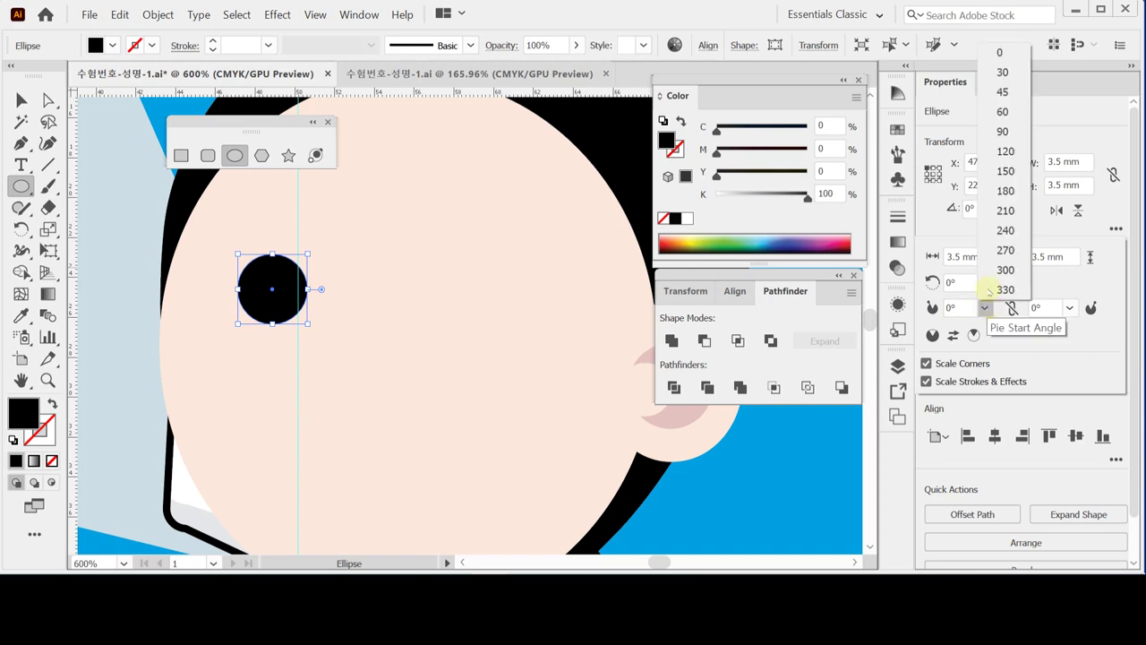
click(1004, 190)
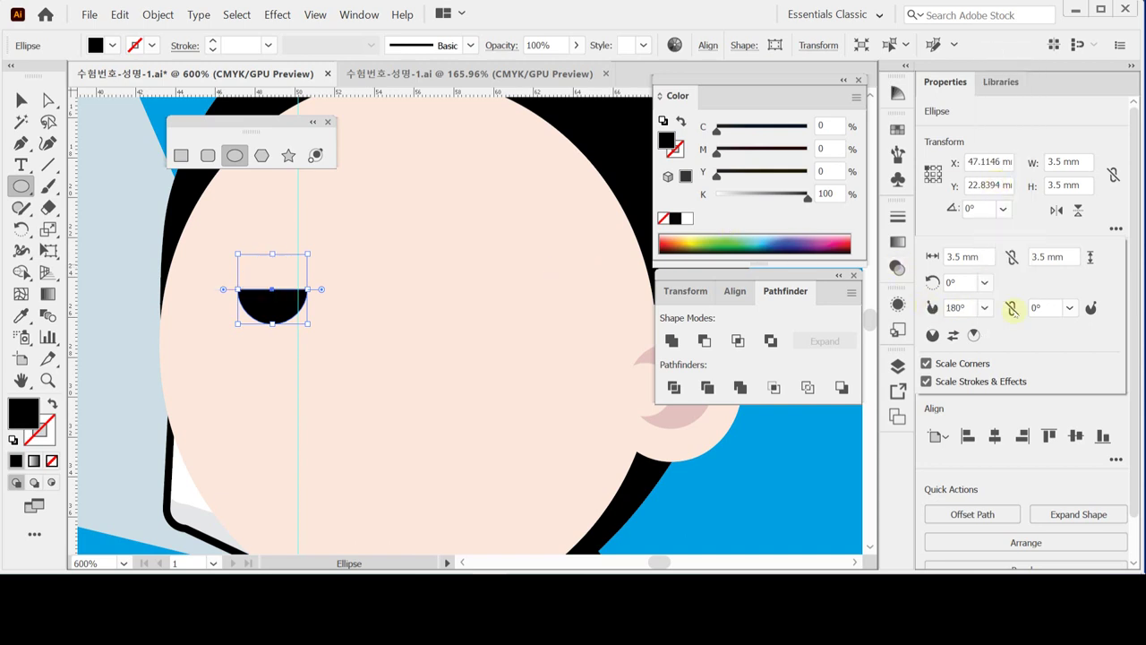
click(985, 308)
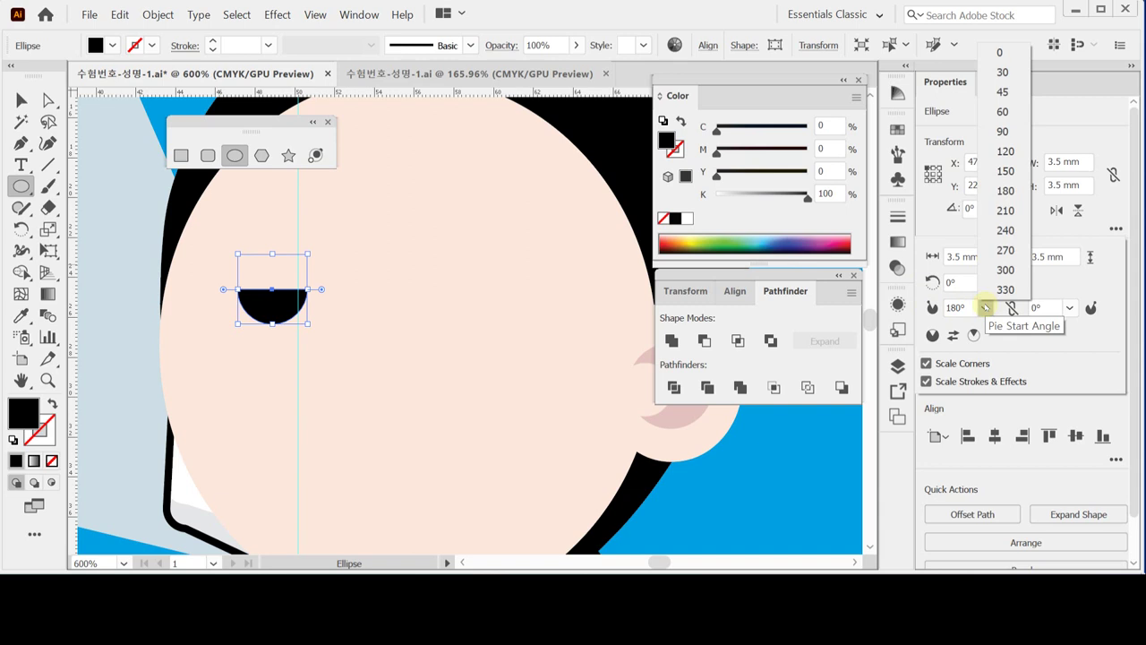
click(1003, 250)
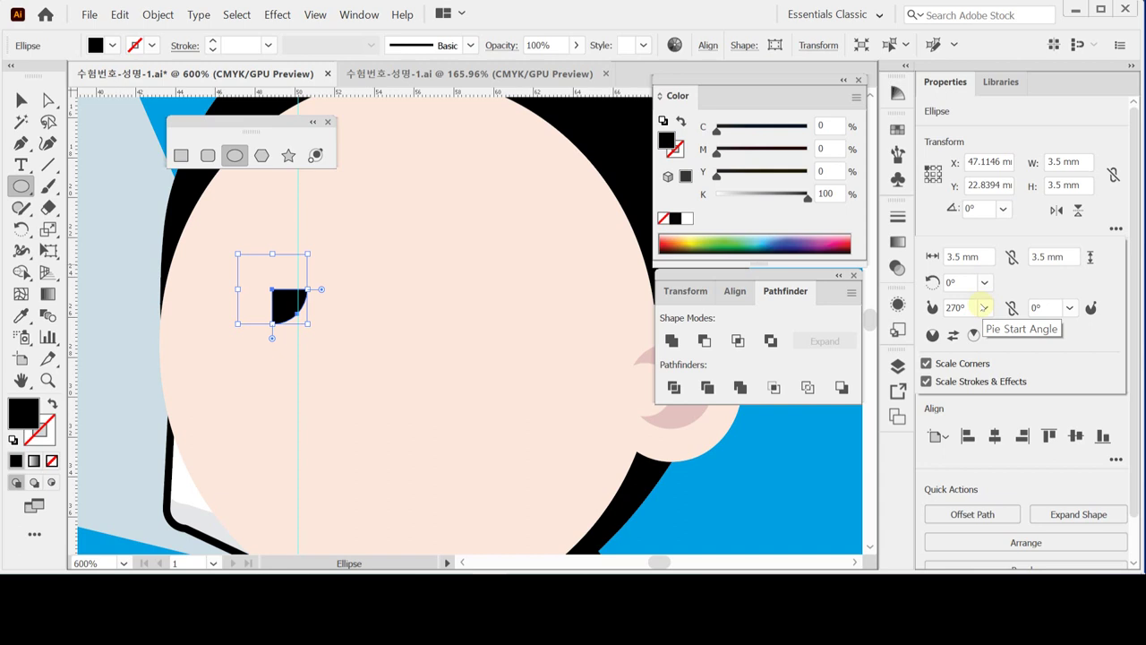
key(Escape)
key(ctrl+z)
key(ctrl+z)
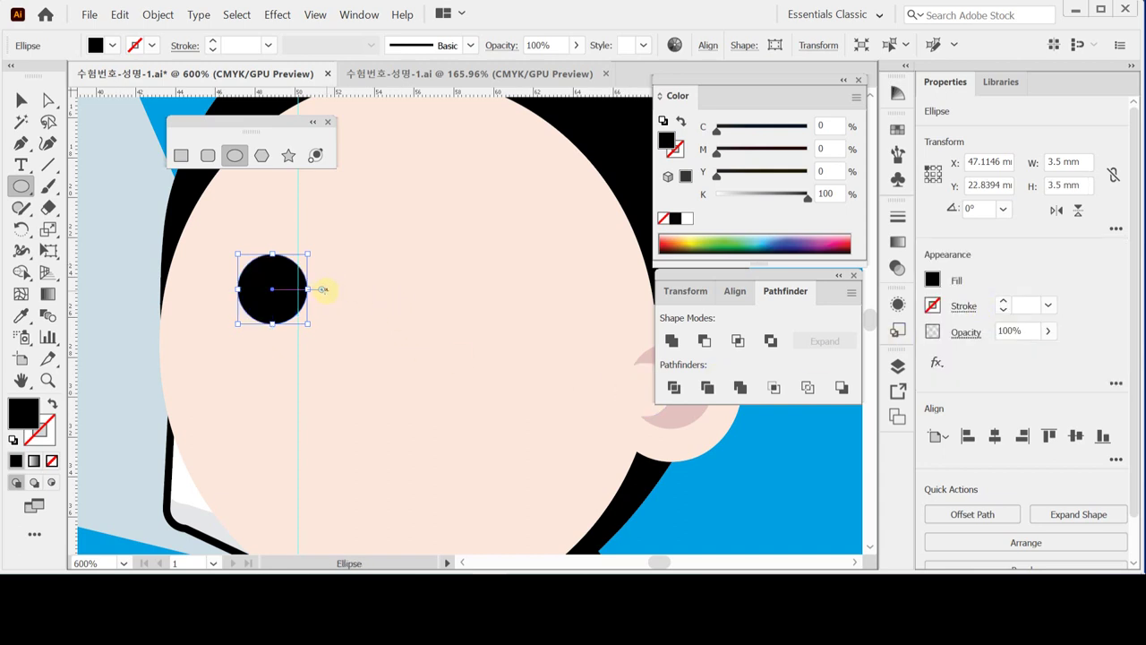
Step: Try cutting a wedge out of the eye circle freehand with its pie handles, and undo it
drag(323, 291, 325, 294)
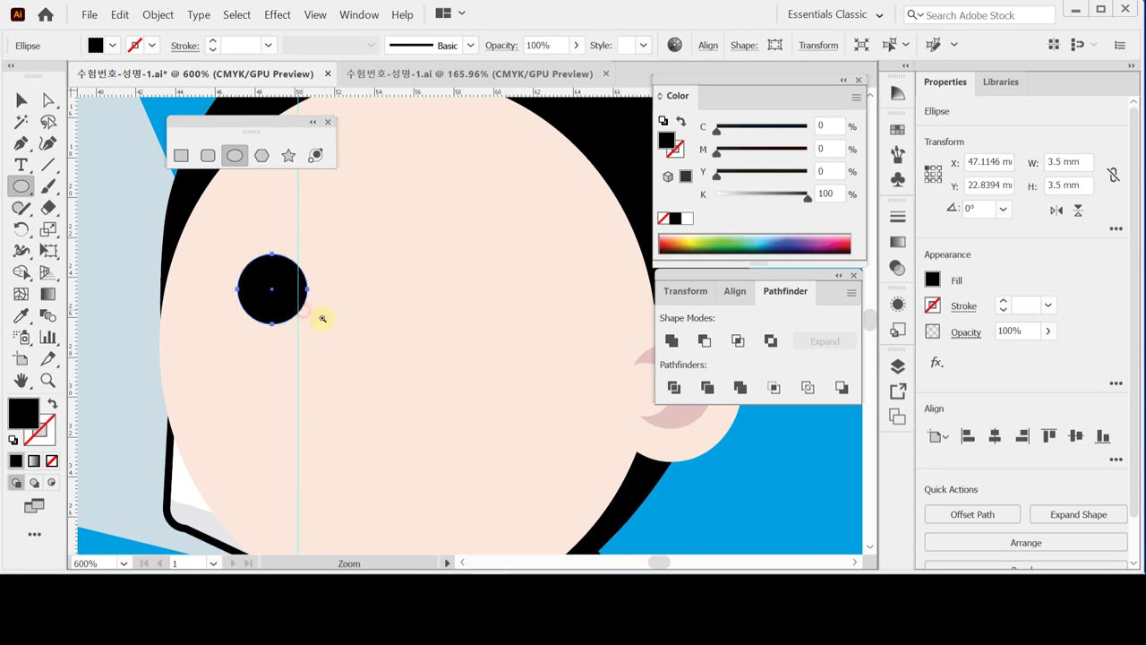
key(ctrl+plus)
drag(448, 312, 366, 332)
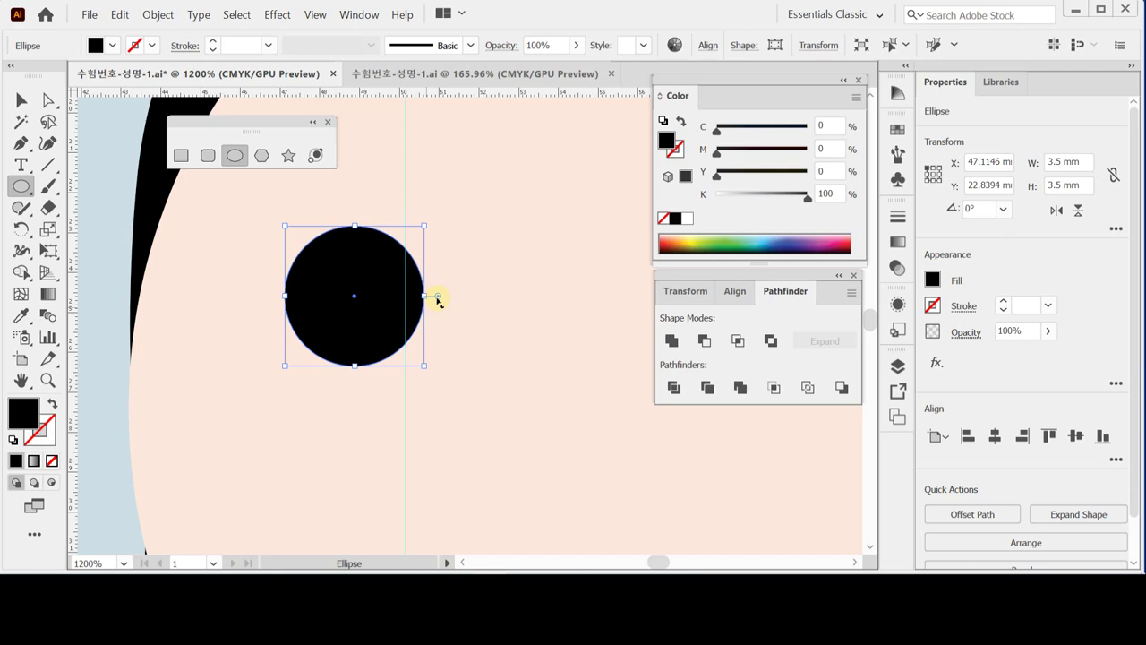
drag(437, 301, 419, 346)
drag(439, 300, 431, 258)
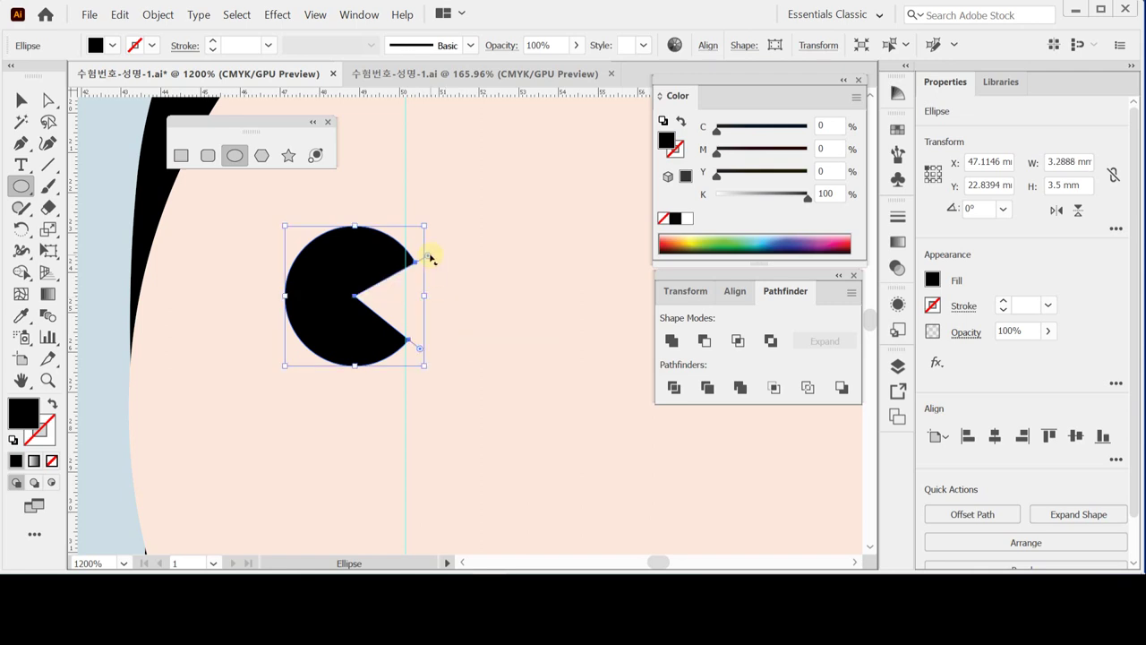
key(ctrl+z)
key(ctrl+z)
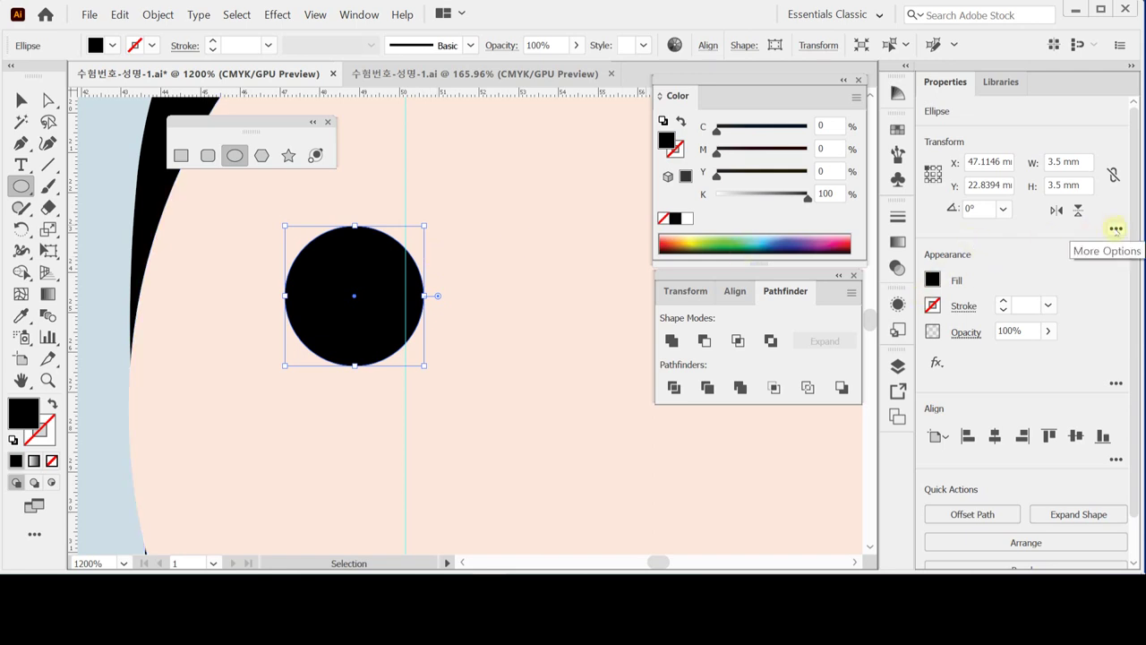
Step: Set the eye circle's pie end angle to 337° to cut a narrow wedge, and deselect it
click(1115, 229)
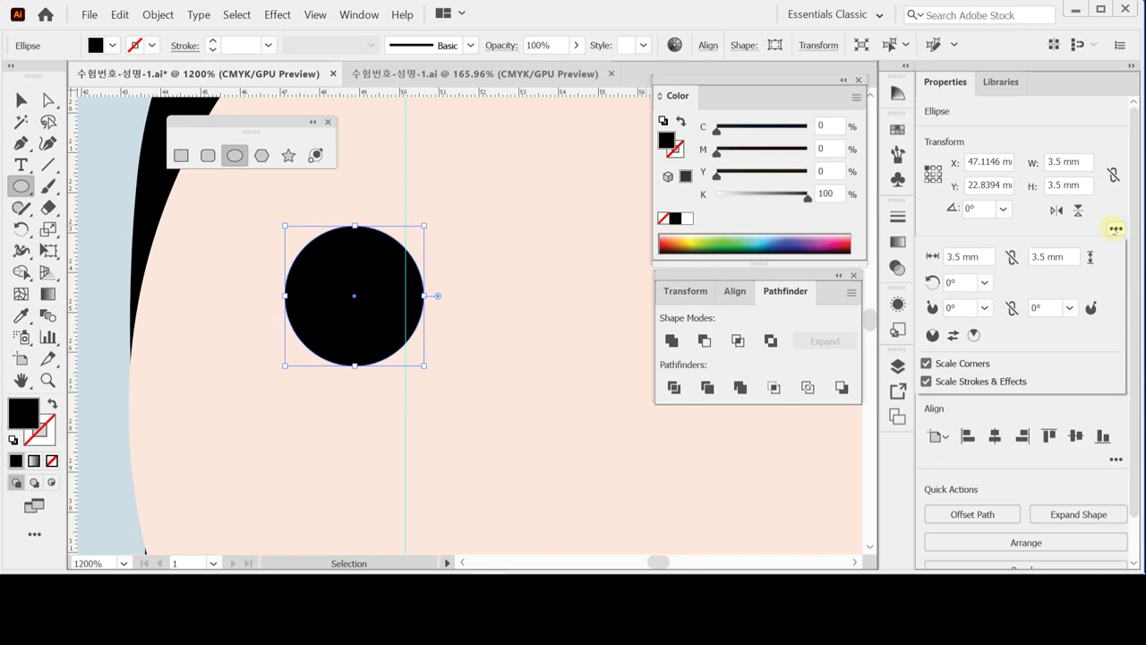
click(1040, 307)
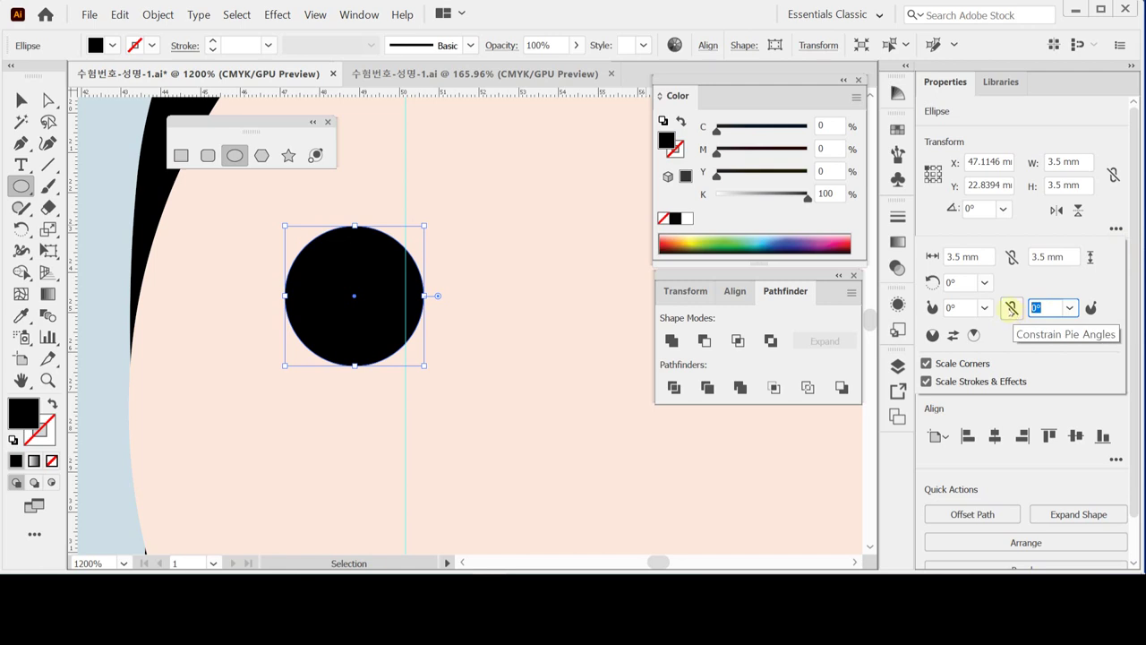
text(337)
key(Return)
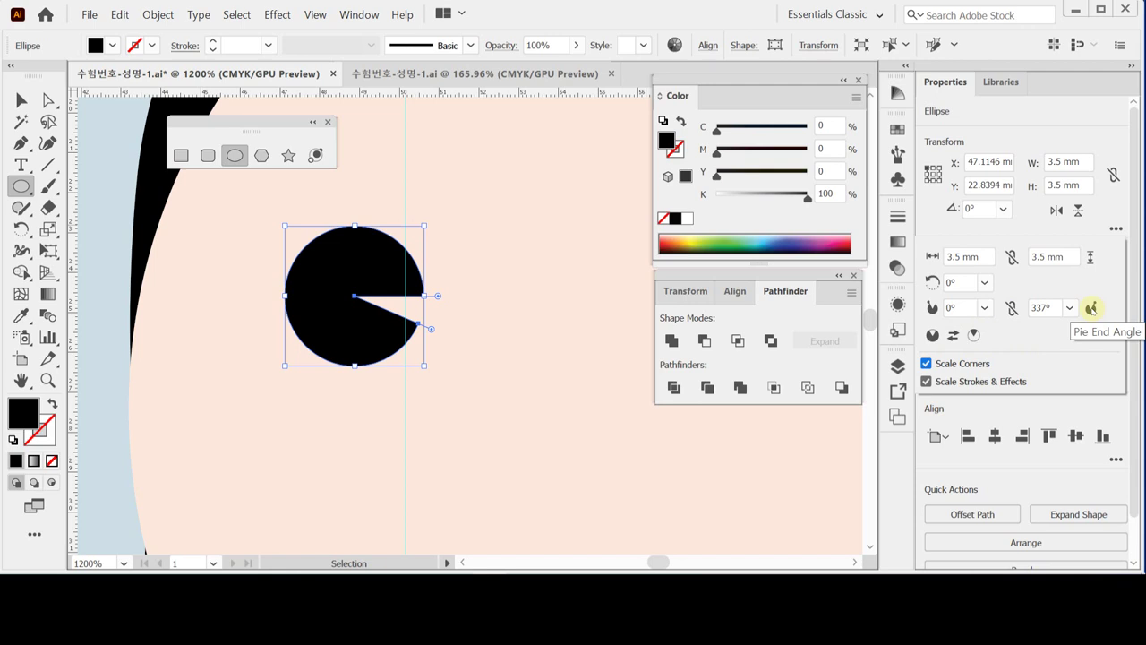
click(1091, 308)
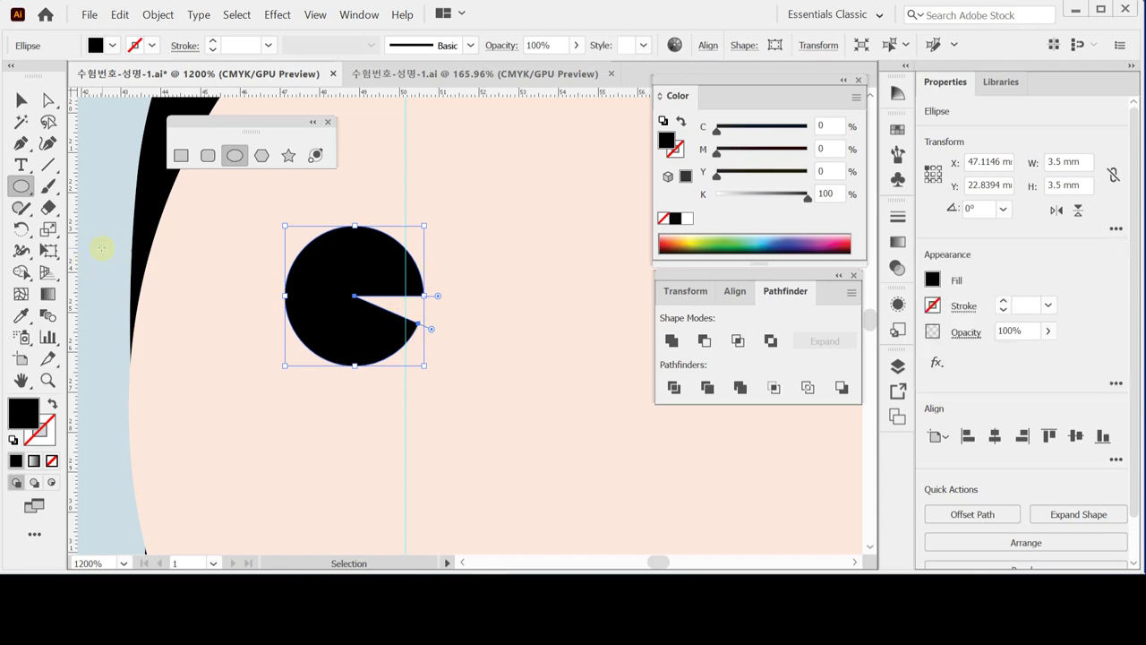
key(ctrl+shift+a)
Step: Draw an arched eyebrow path about 4.8 mm wide above the eye, with a black stroke and no fill
drag(152, 170, 151, 233)
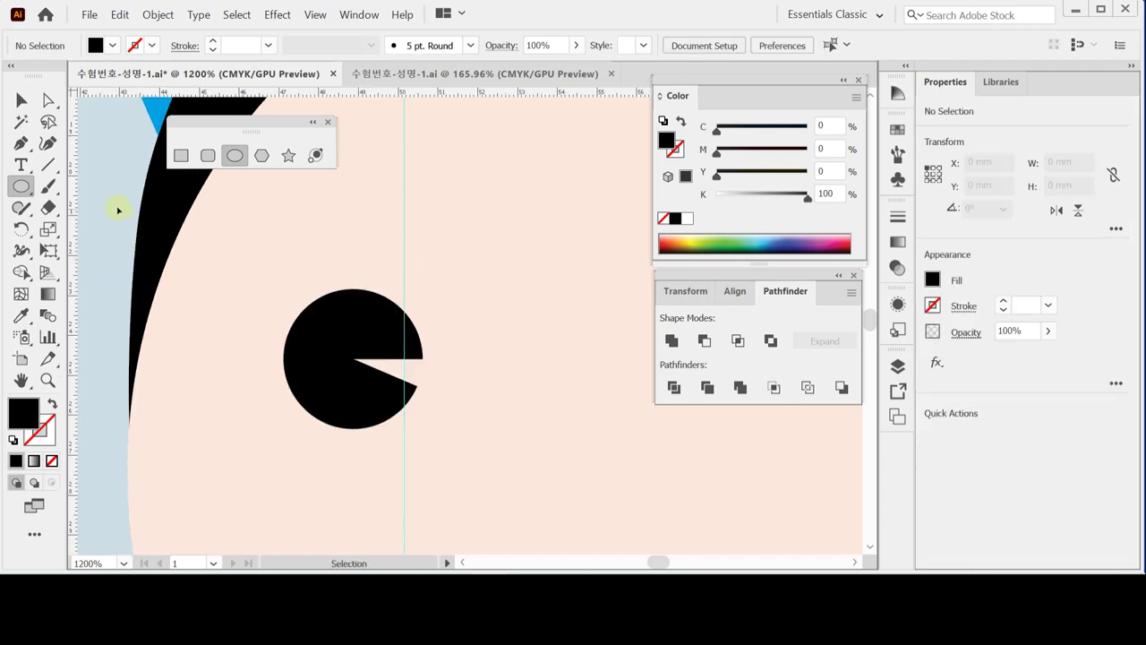
click(19, 143)
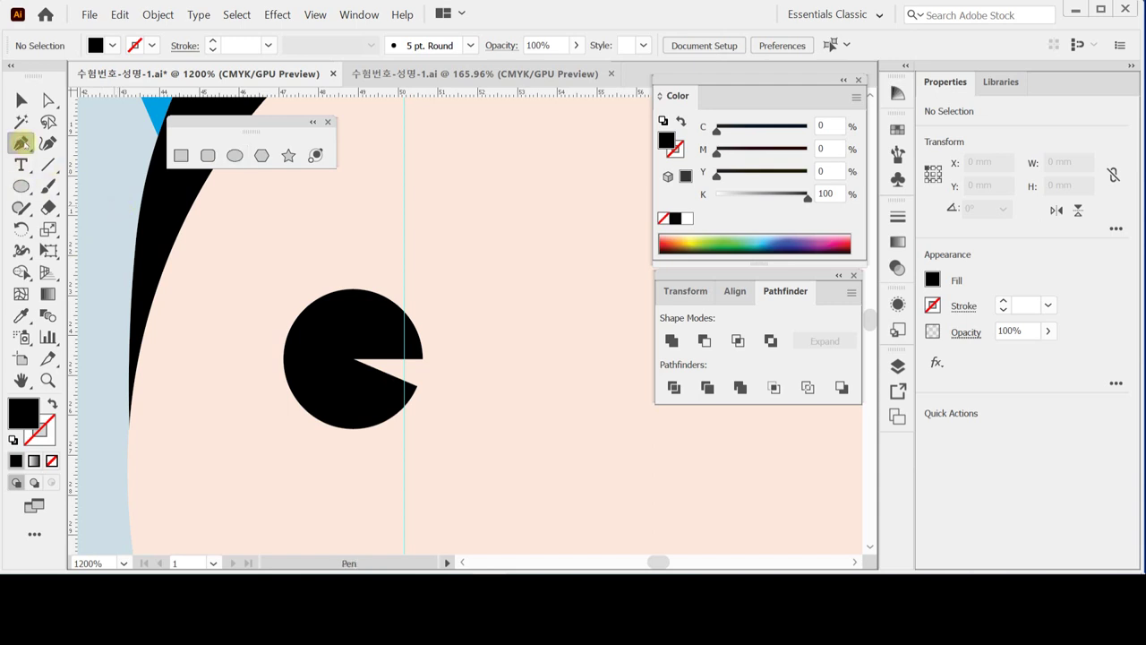
click(255, 258)
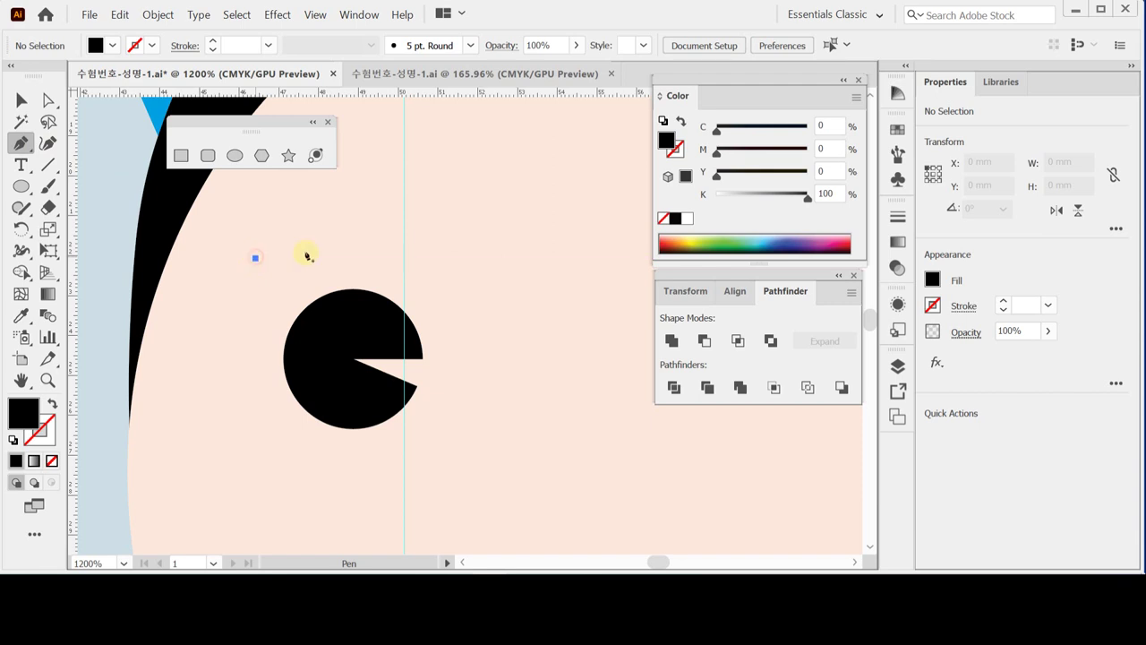
click(443, 259)
mouse_move(445, 259)
mouse_down()
mouse_move(519, 345)
mouse_move(530, 370)
mouse_move(517, 384)
mouse_move(540, 361)
mouse_move(472, 394)
mouse_move(443, 263)
mouse_move(463, 337)
mouse_move(488, 313)
mouse_move(442, 214)
mouse_move(486, 248)
mouse_move(544, 376)
mouse_move(531, 384)
mouse_move(533, 368)
mouse_up()
click(52, 404)
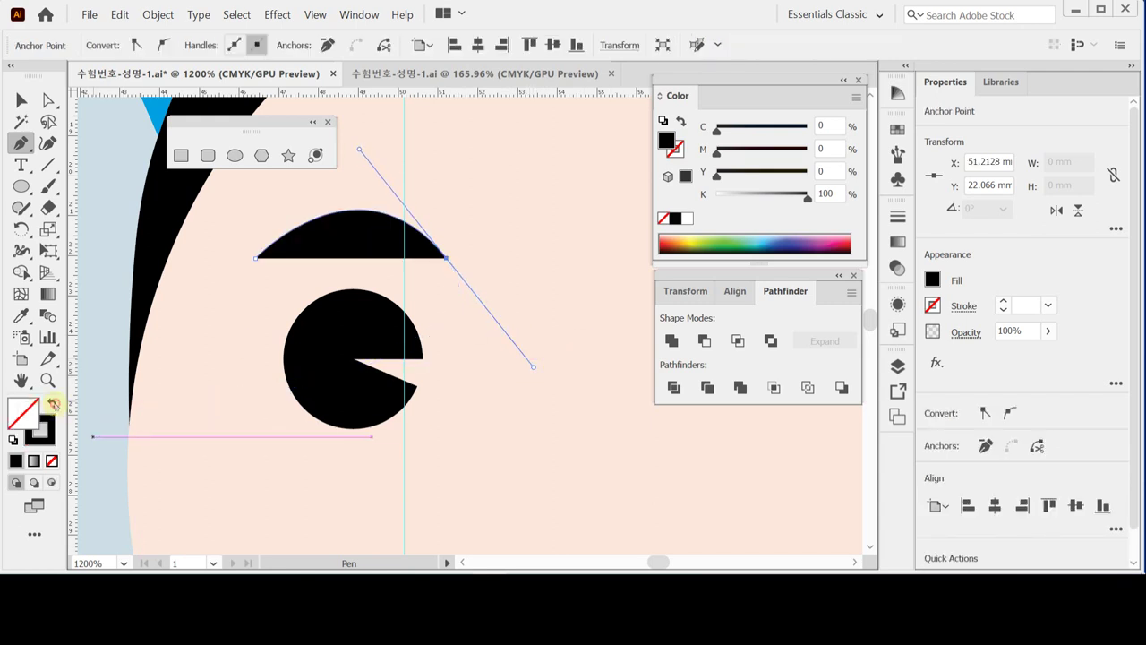
click(53, 405)
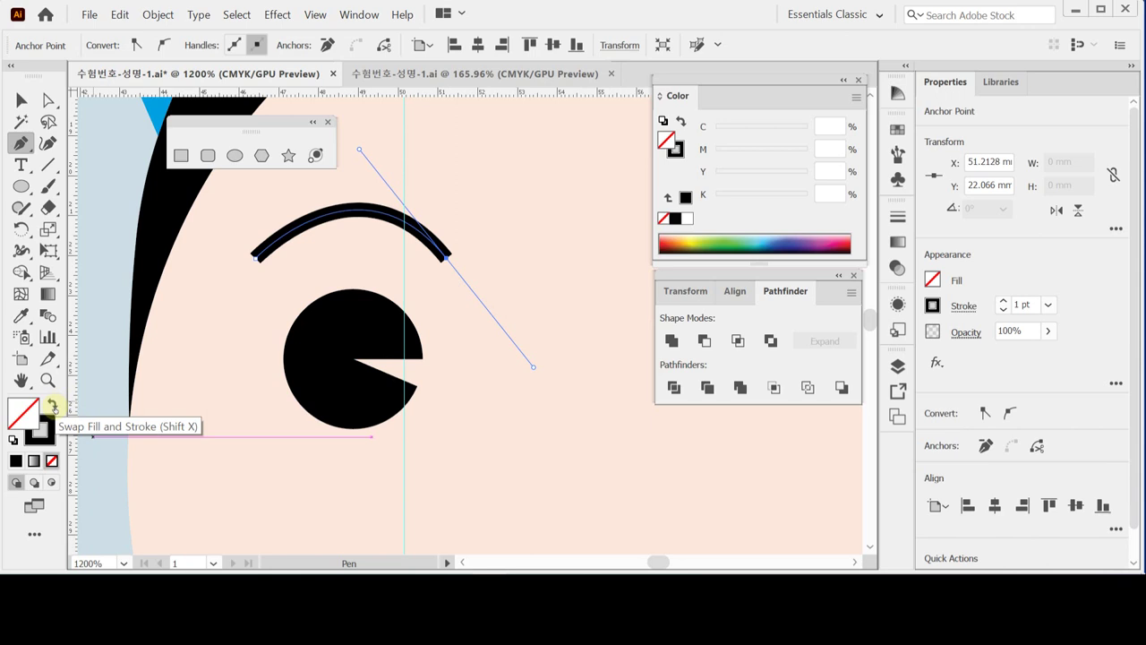
key(ctrl)
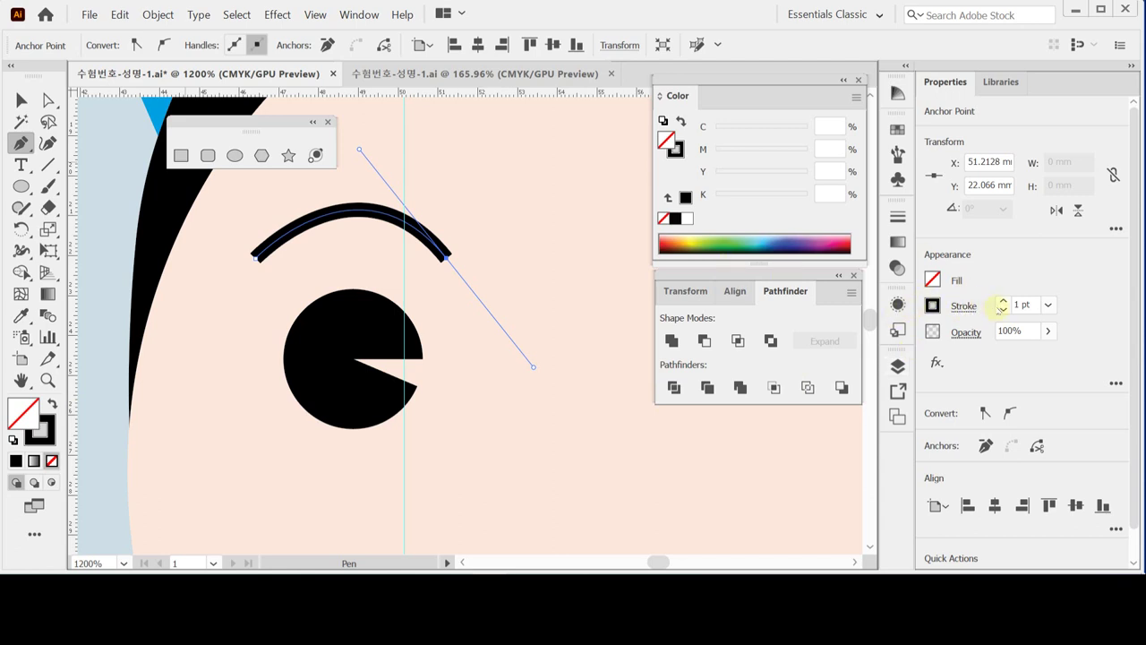
Step: Give the eyebrow a 2 pt stroke with Width Profile 1 so both ends taper
click(1003, 300)
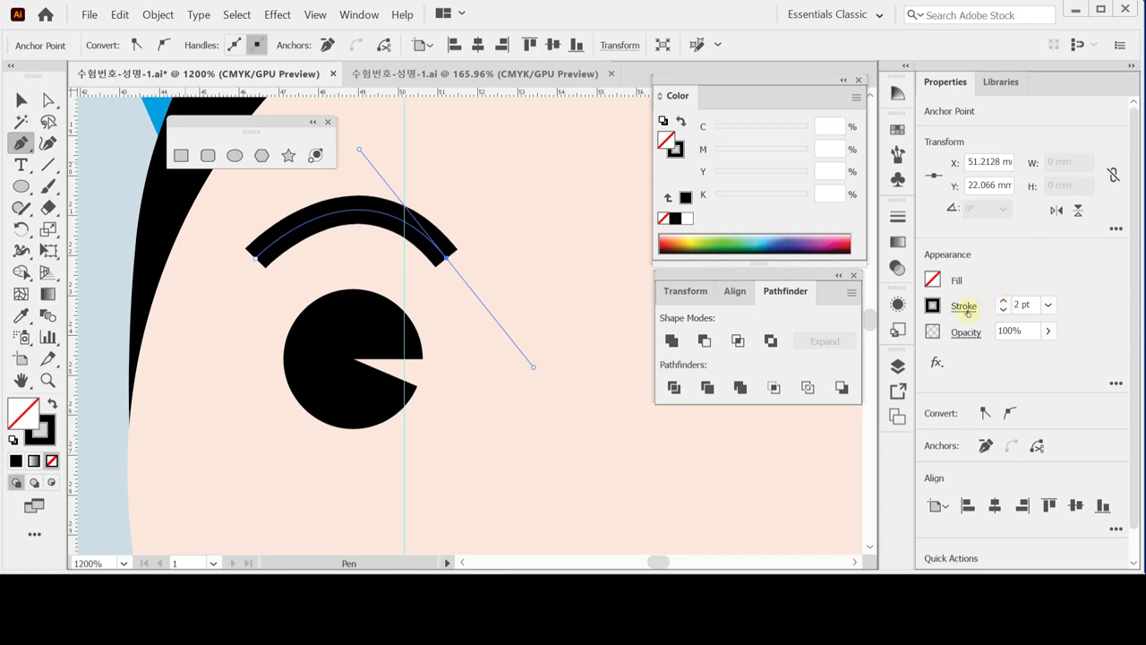
click(964, 307)
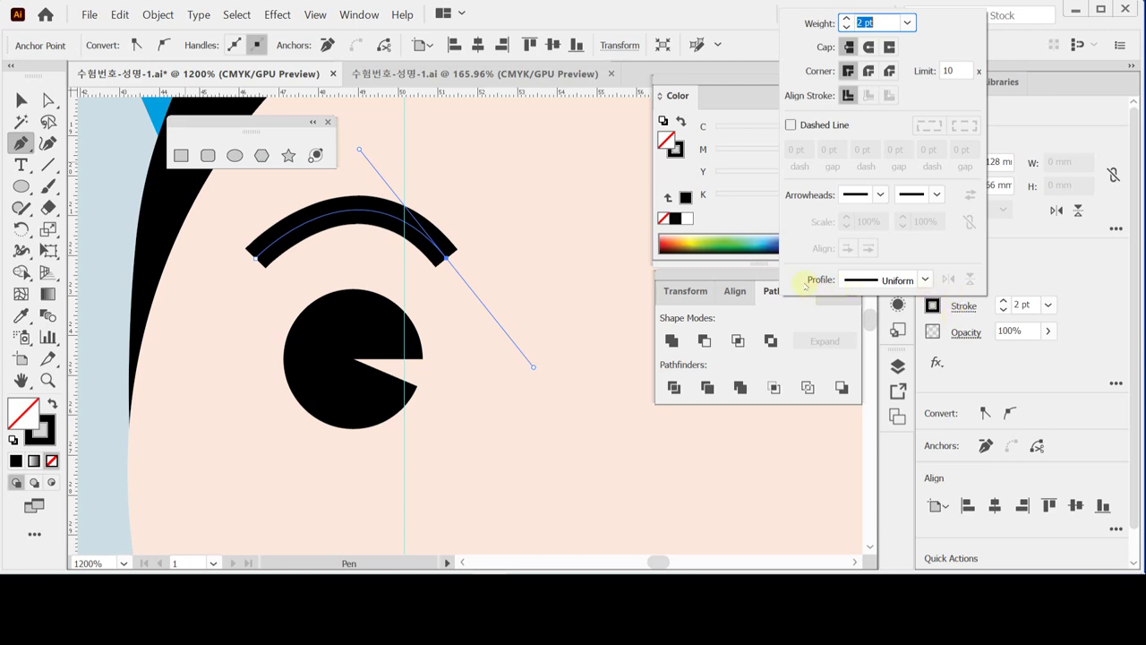
click(925, 279)
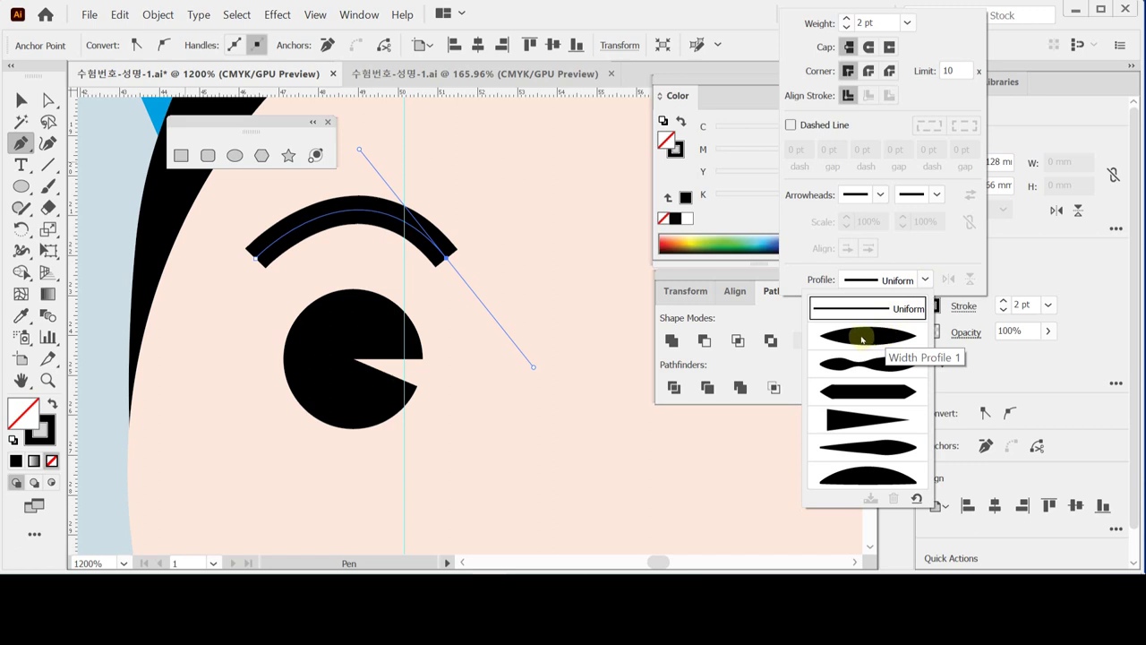
key(Escape)
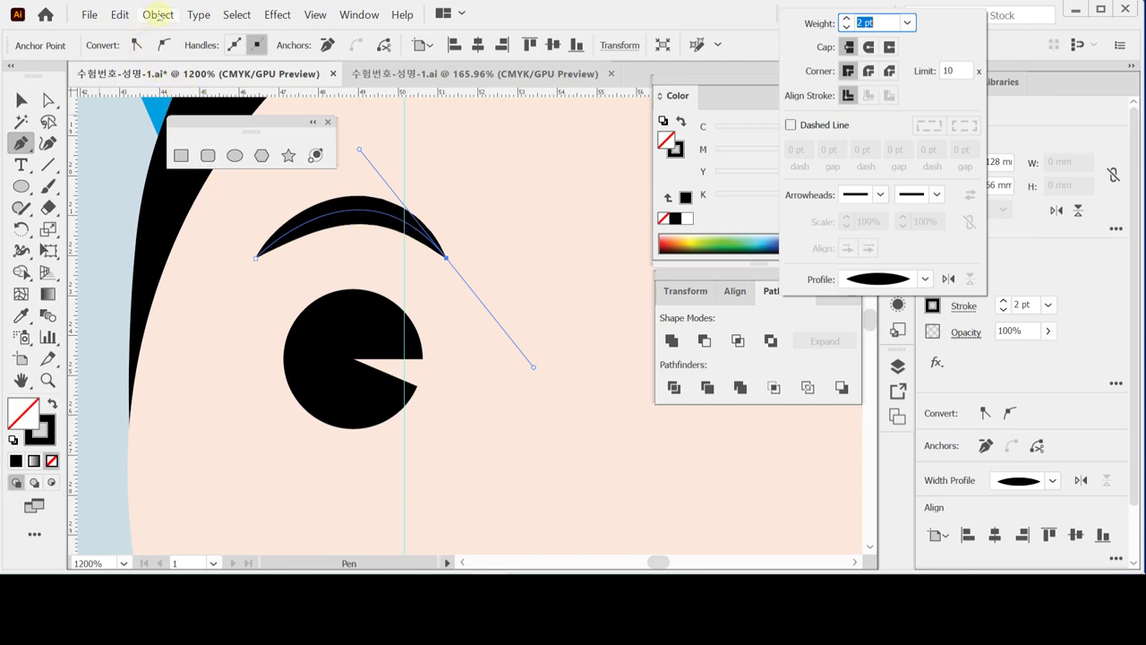
Step: Convert the eyebrow stroke to a filled shape with Outline Stroke and save the document
click(157, 14)
click(158, 14)
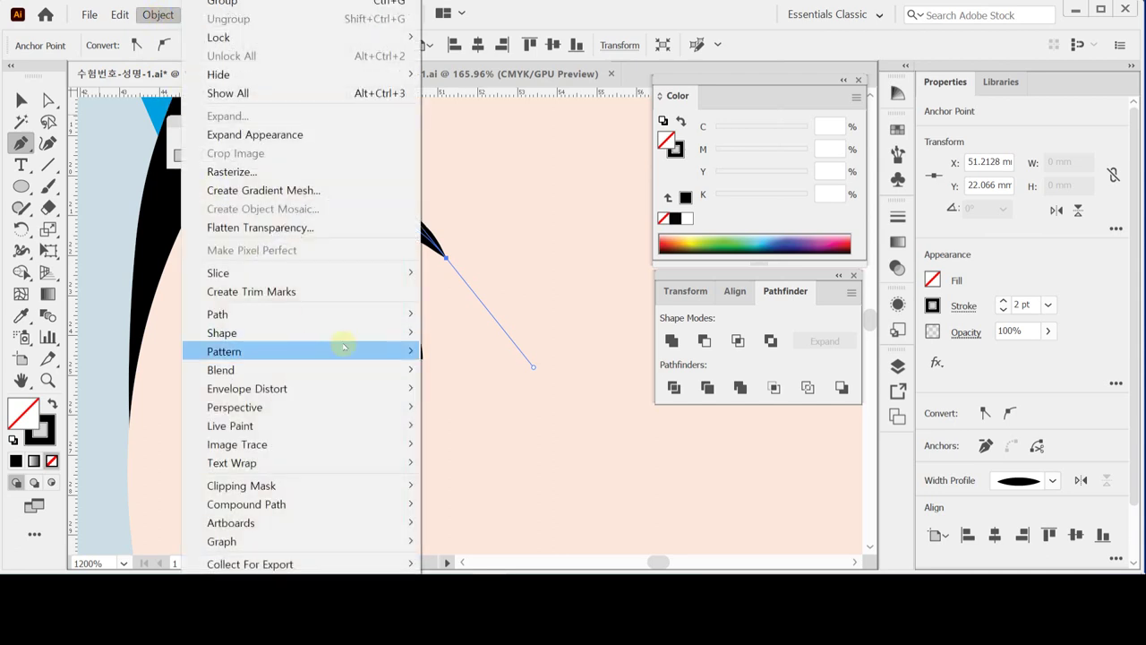
mouse_move(341, 316)
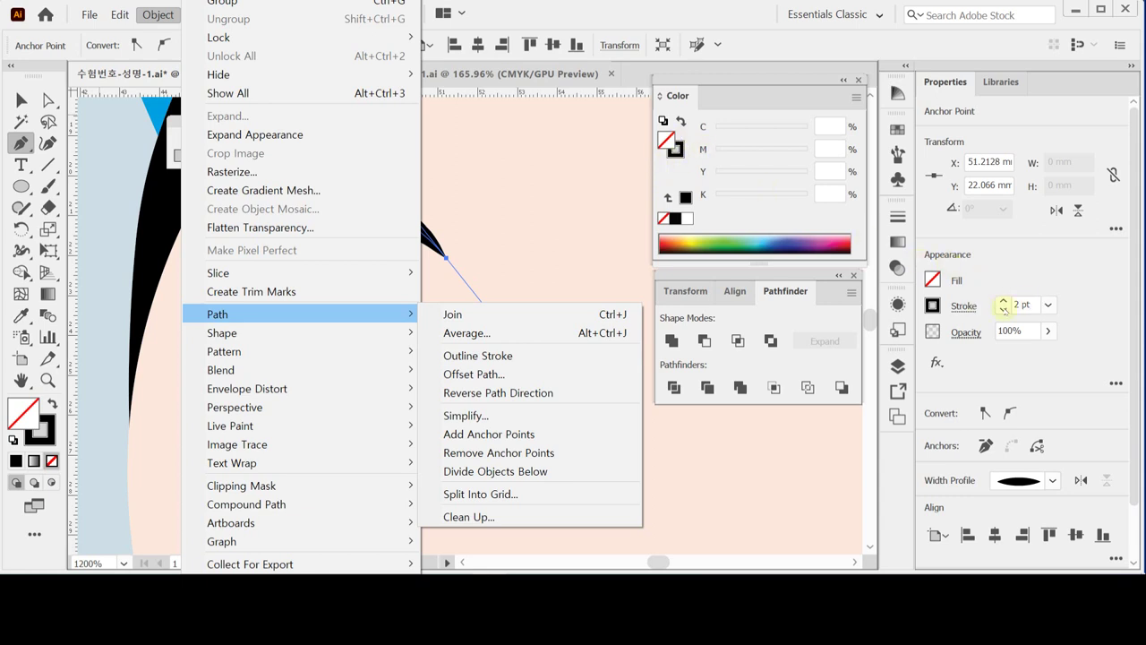
click(506, 356)
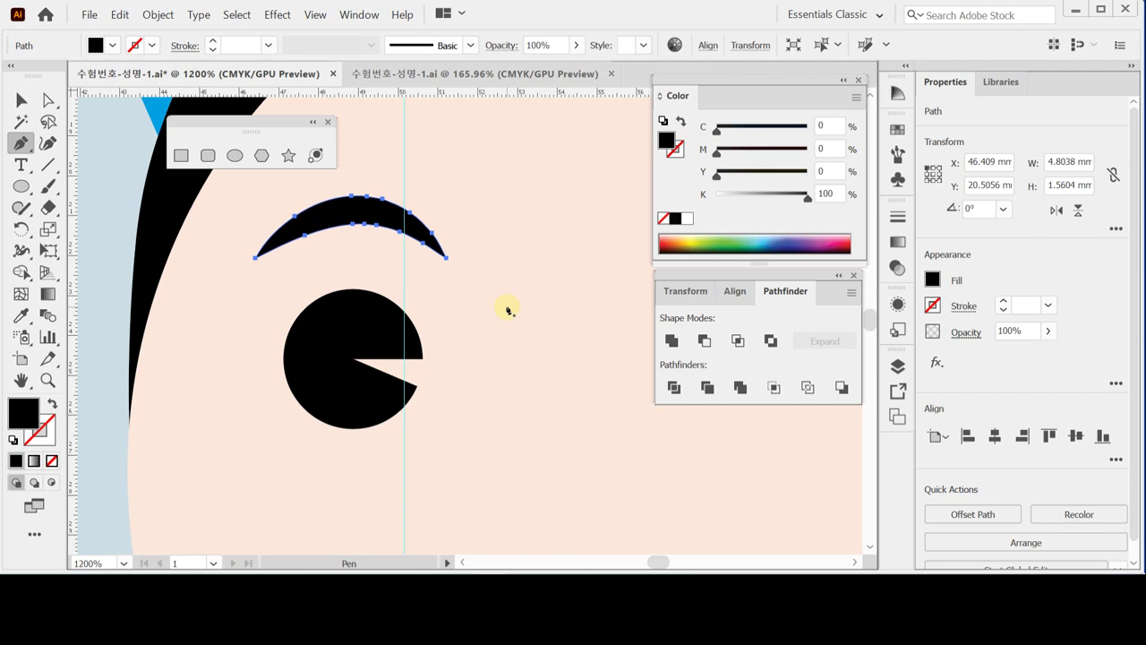
key(ctrl)
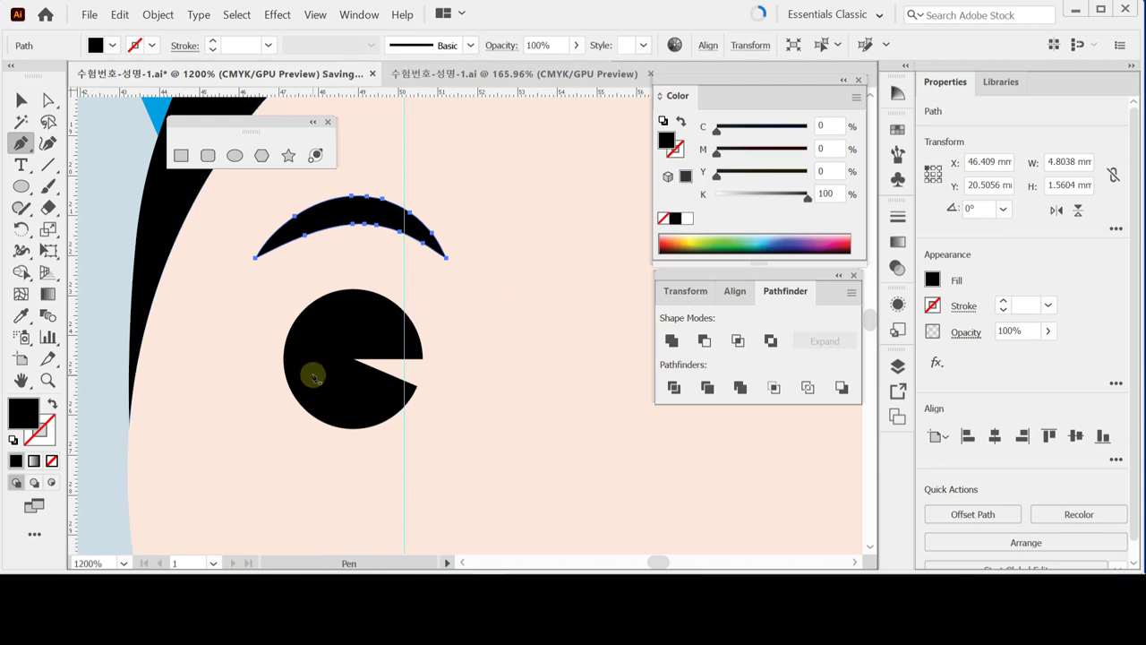
Step: Select the eye together with the eyebrow and move both down 1 mm on the face
drag(404, 453, 520, 324)
ctrl+alt+click(474, 330)
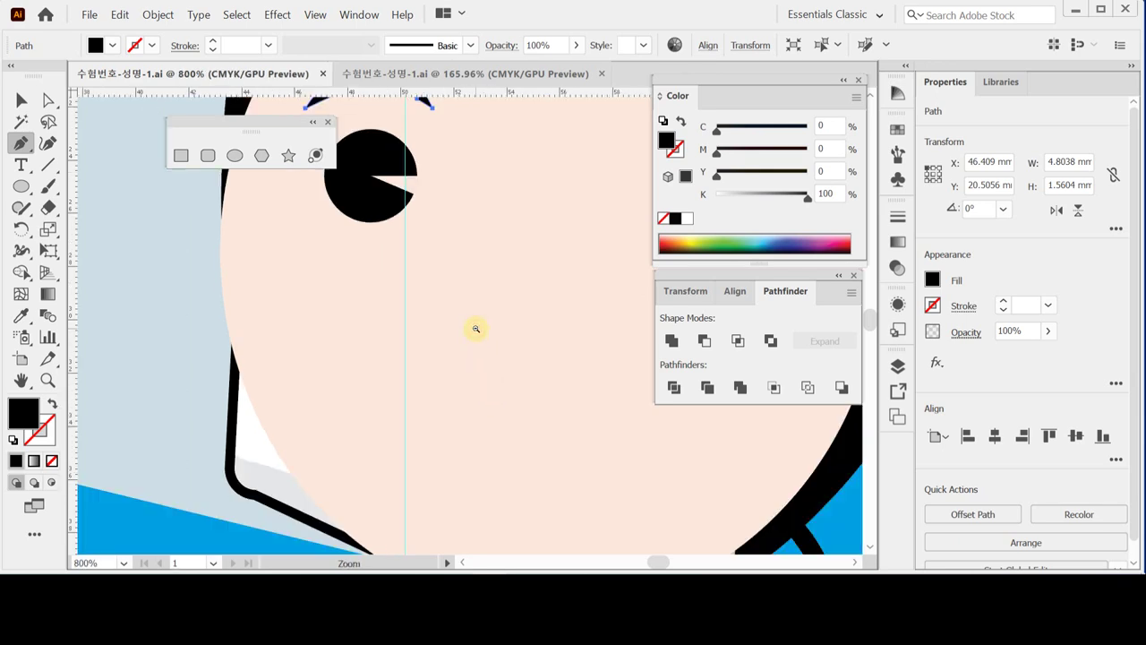
ctrl+alt+click(450, 301)
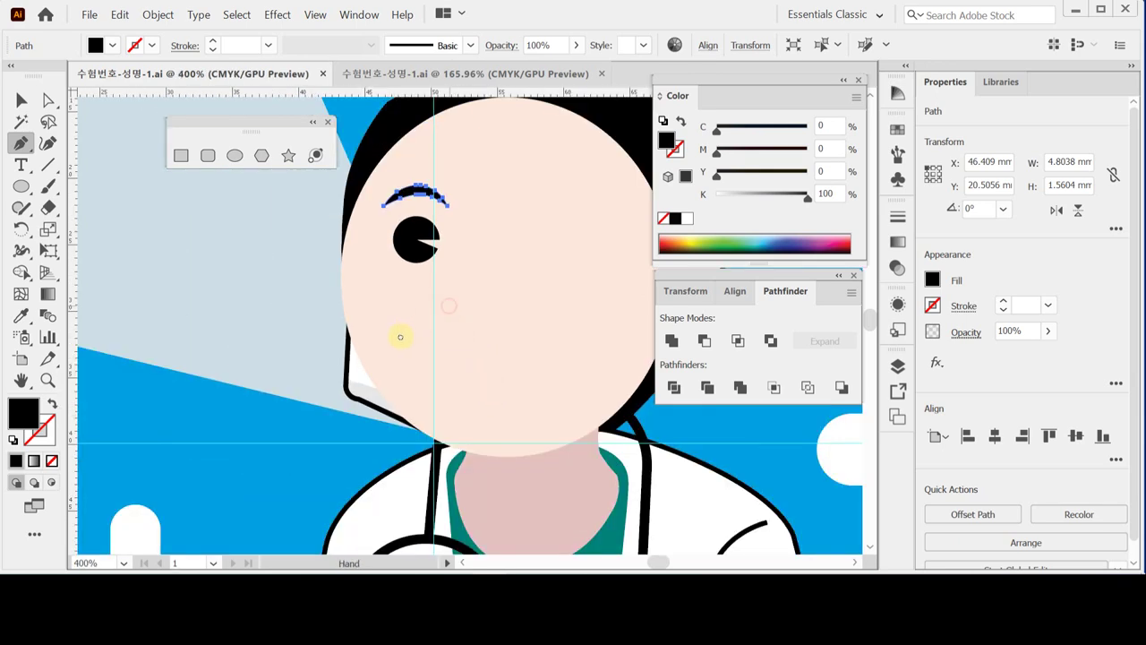
ctrl+alt+click(400, 338)
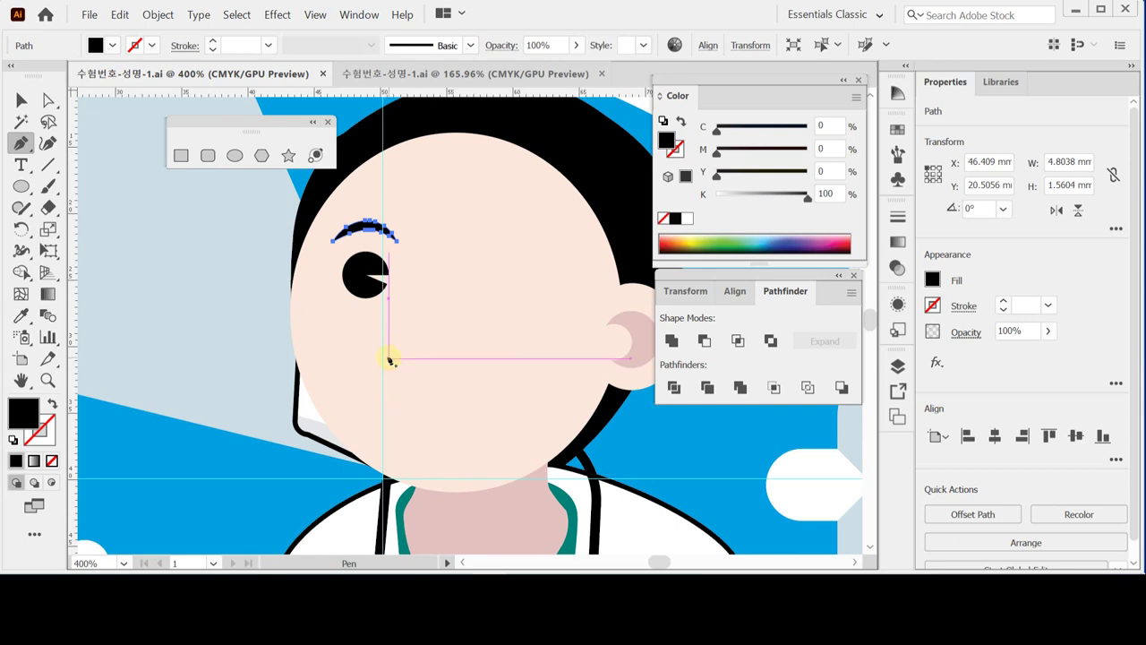
ctrl+shift+click(367, 283)
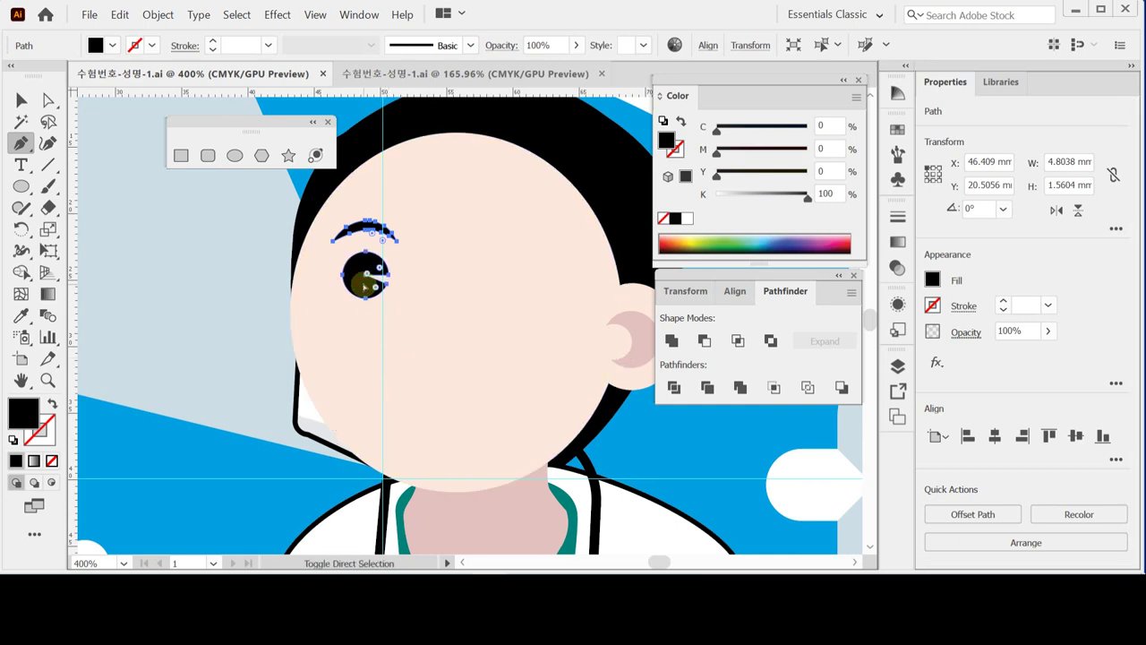
key(Down)
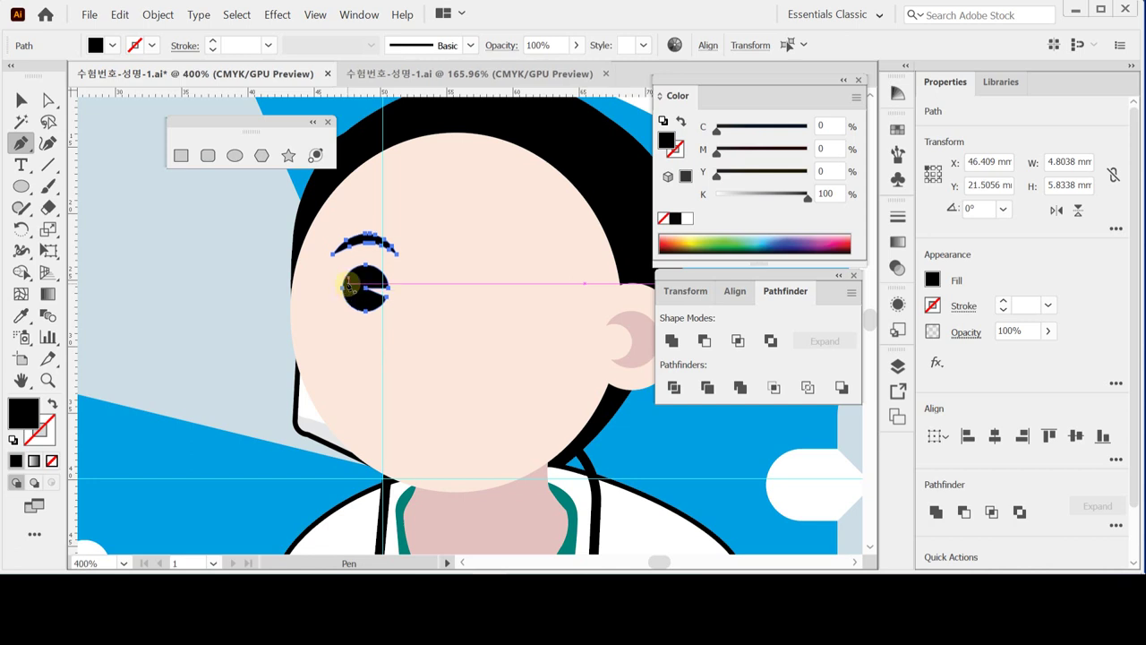
Step: Duplicate the eye and eyebrow together onto the other side of the face, about 10.4 mm across and 1 mm lower
key(ctrl)
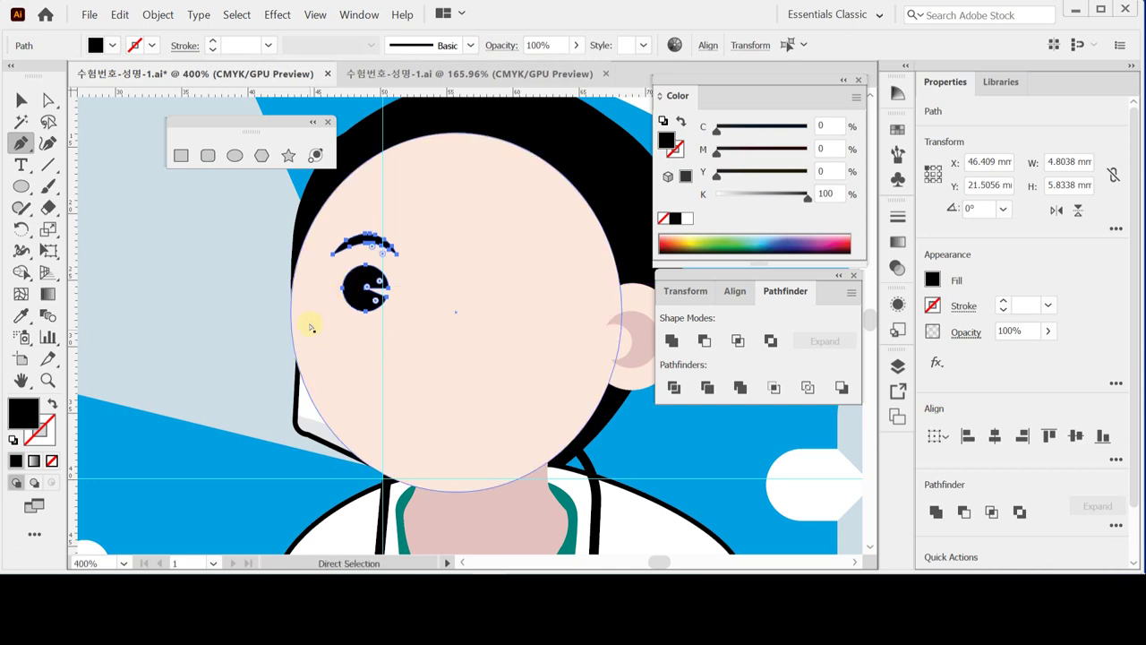
ctrl+click(362, 310)
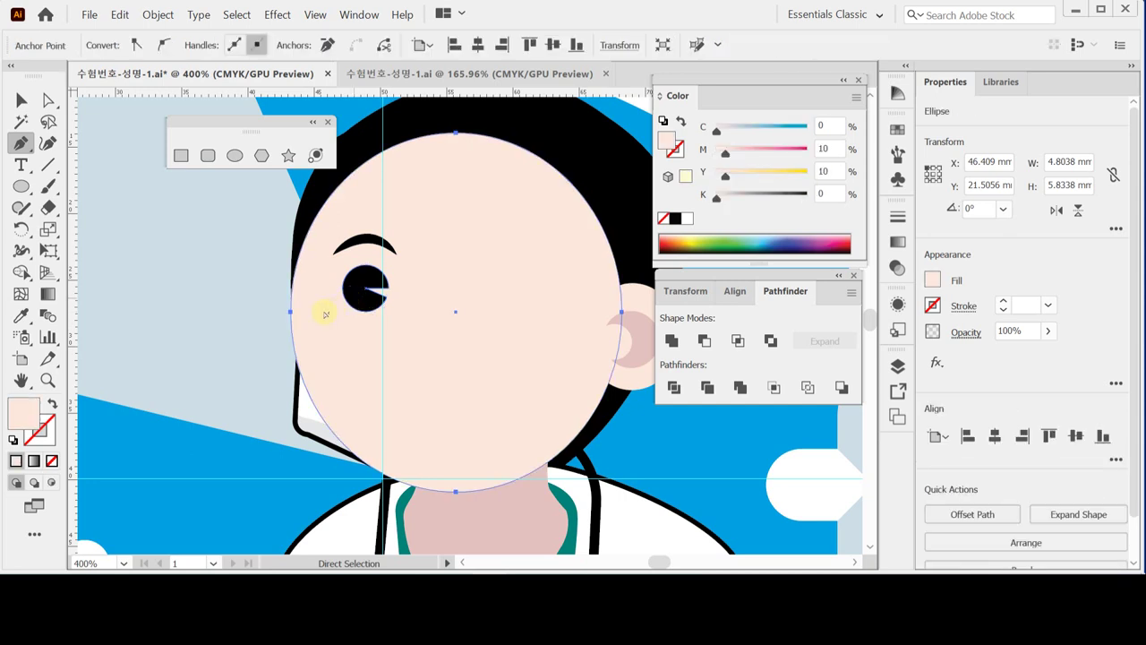
ctrl+click(295, 358)
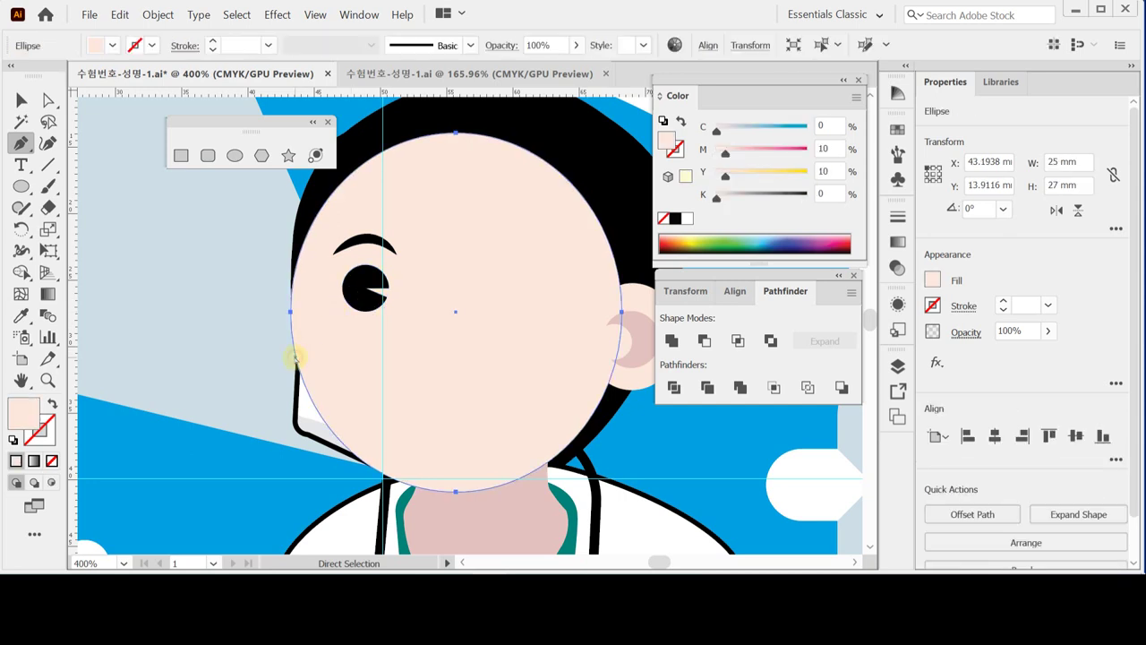
ctrl+click(357, 305)
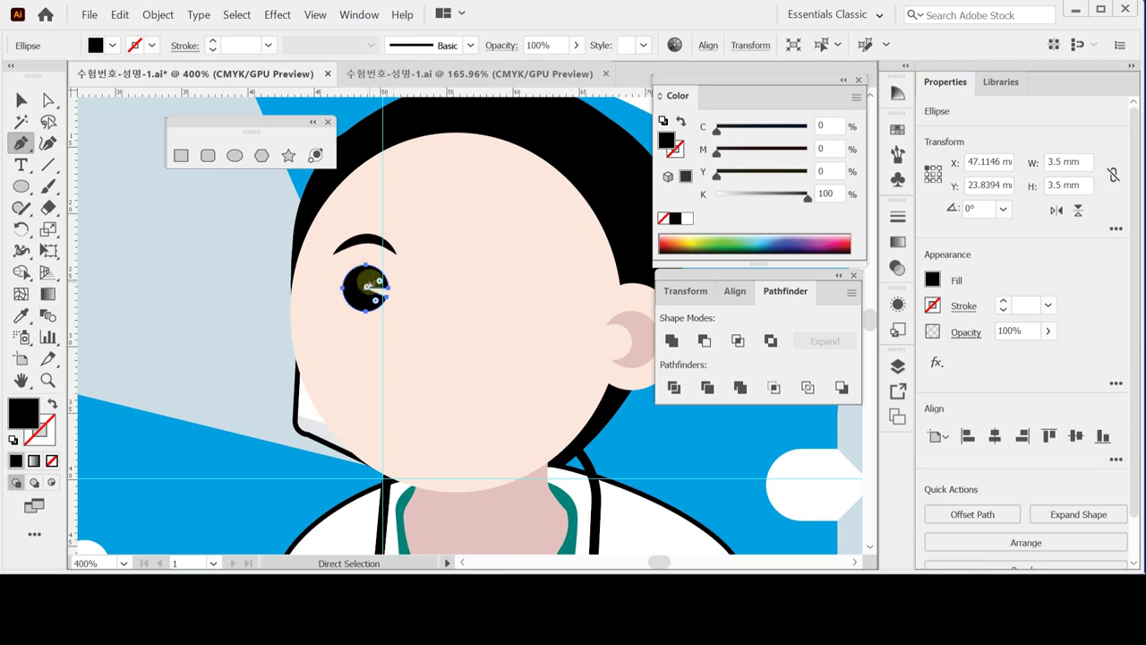
click(20, 101)
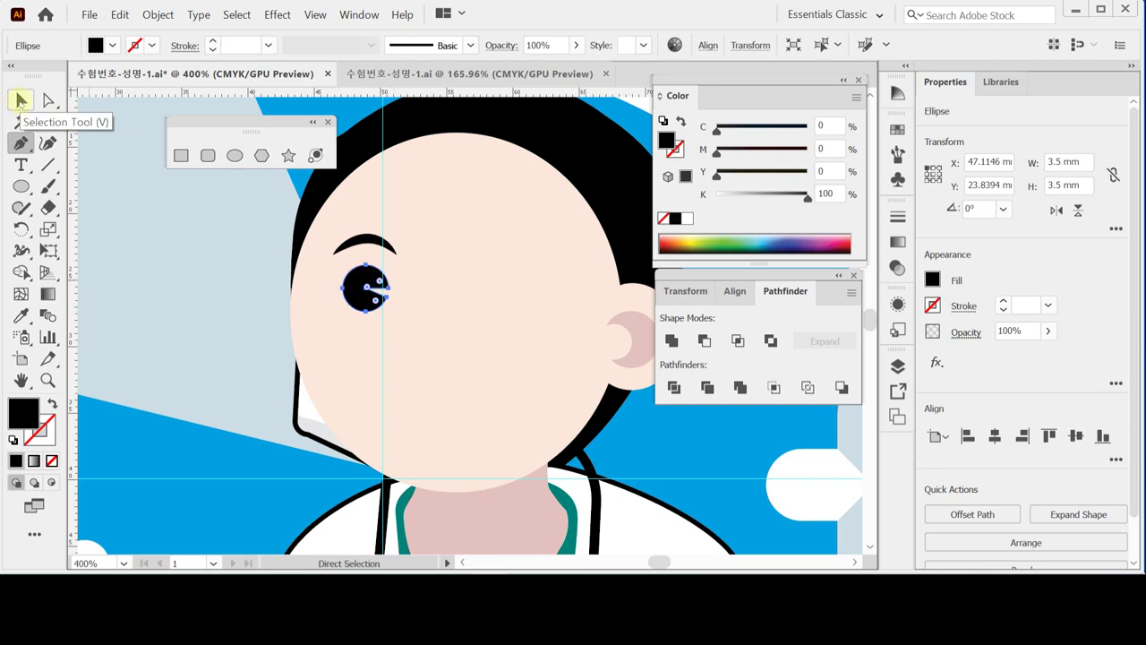
click(367, 240)
key(ctrl)
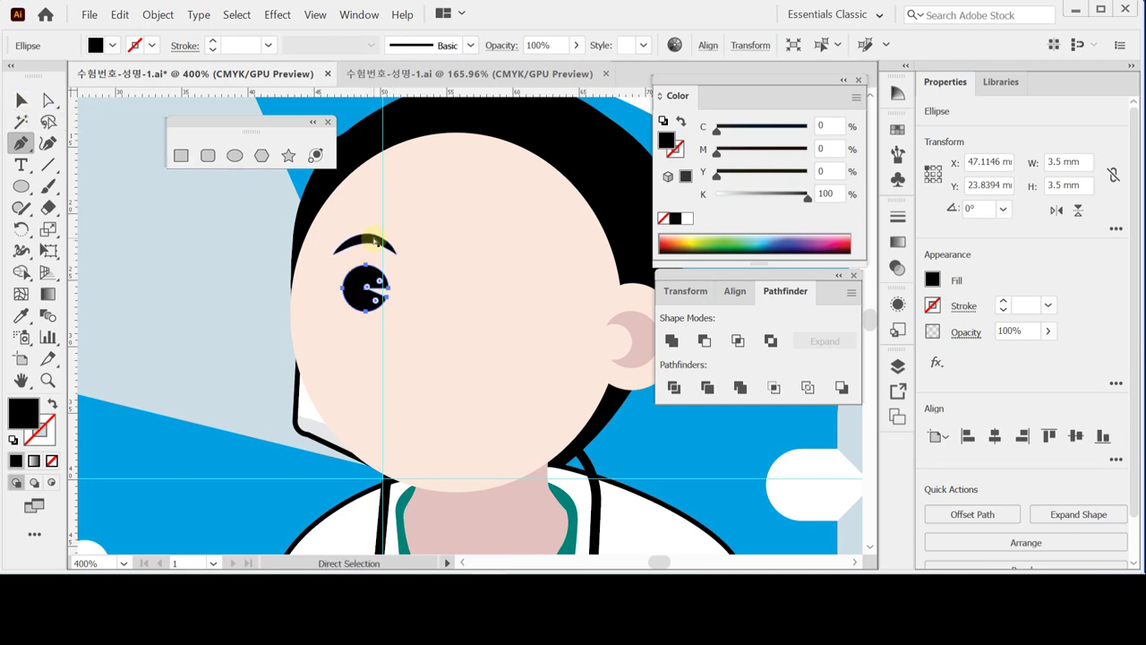
click(362, 243)
key(v)
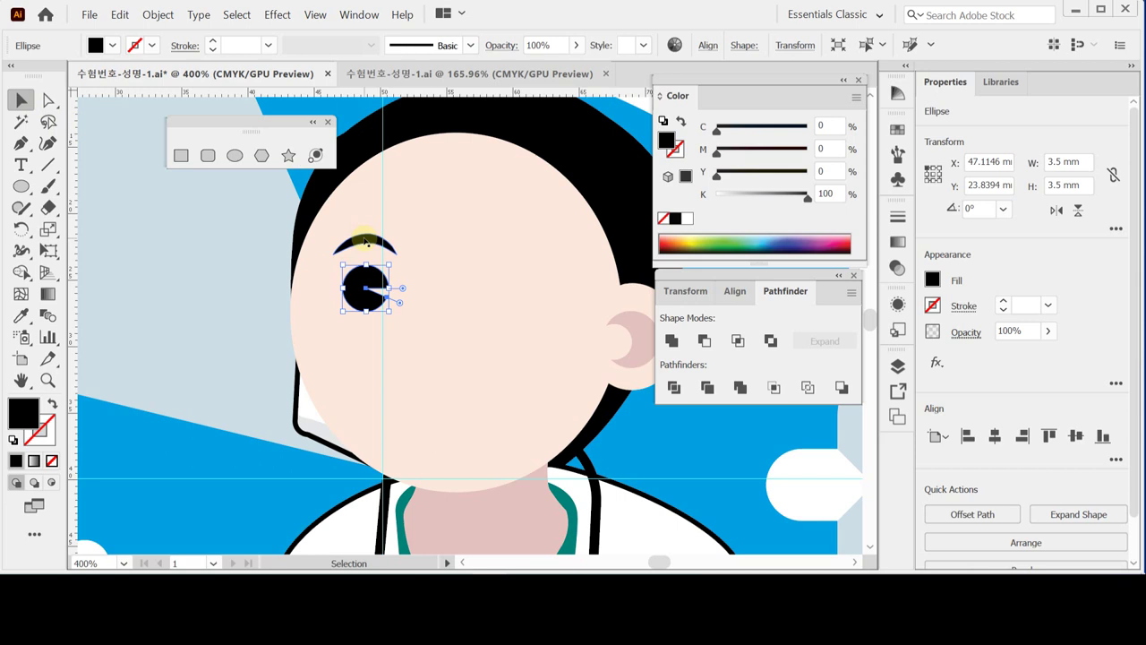
key(a)
click(365, 242)
alt+click(365, 241)
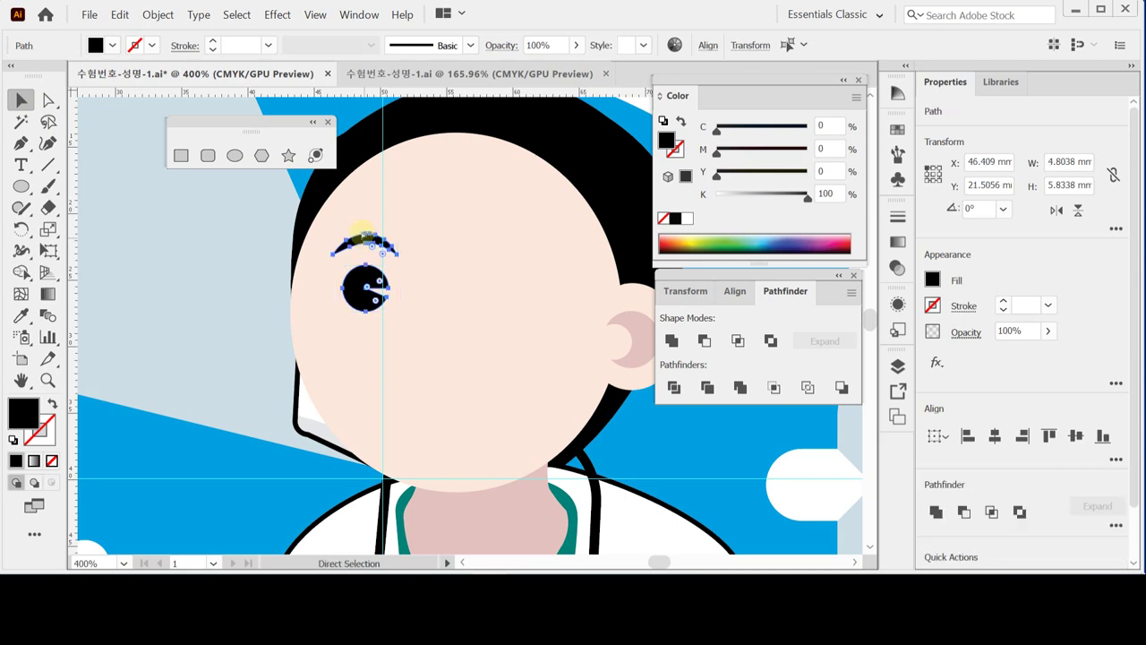
key(v)
key(ctrl+s)
drag(358, 295, 495, 306)
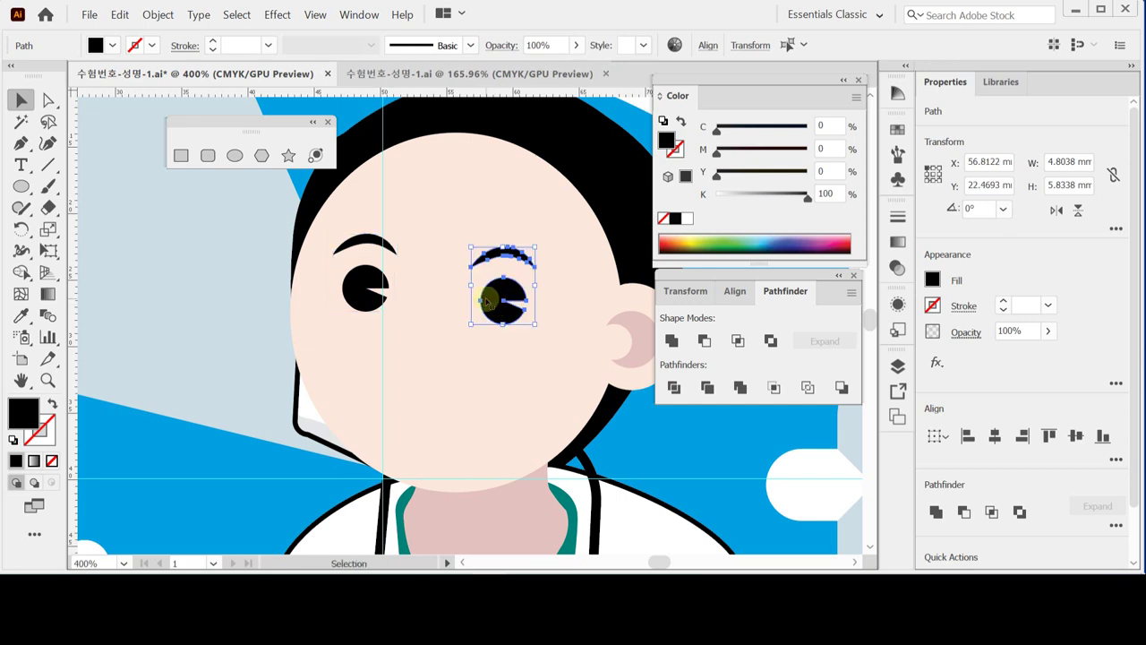
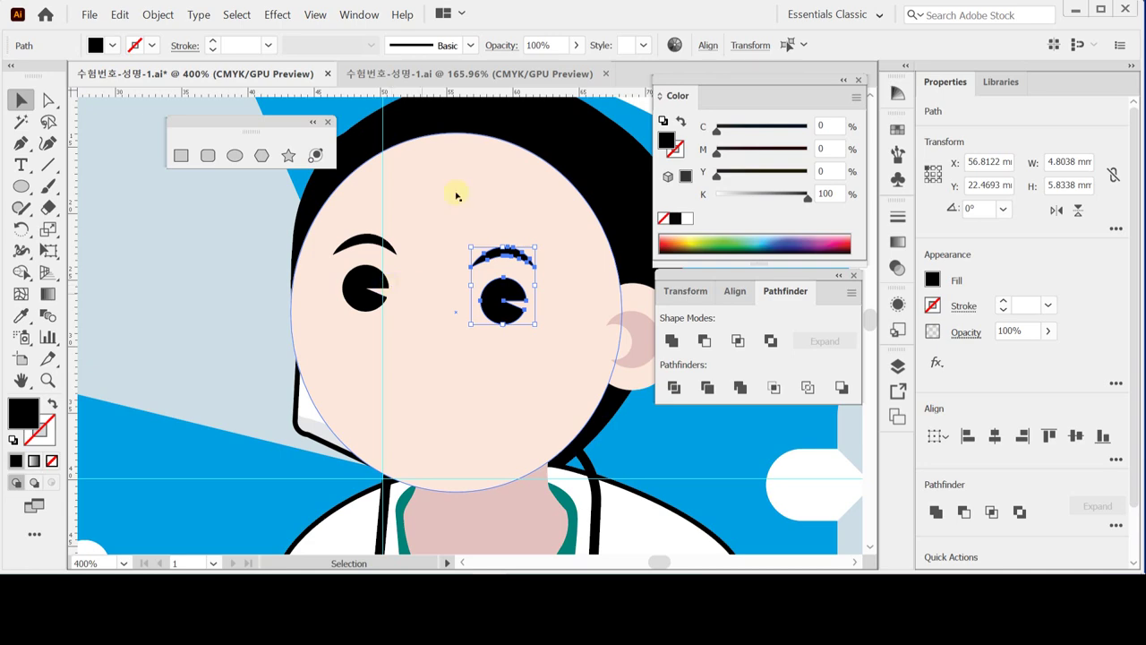
Step: Display the artwork as outlines and deselect the duplicated eye and eyebrow
scroll(507, 278, right, 2)
scroll(507, 279, up, 1)
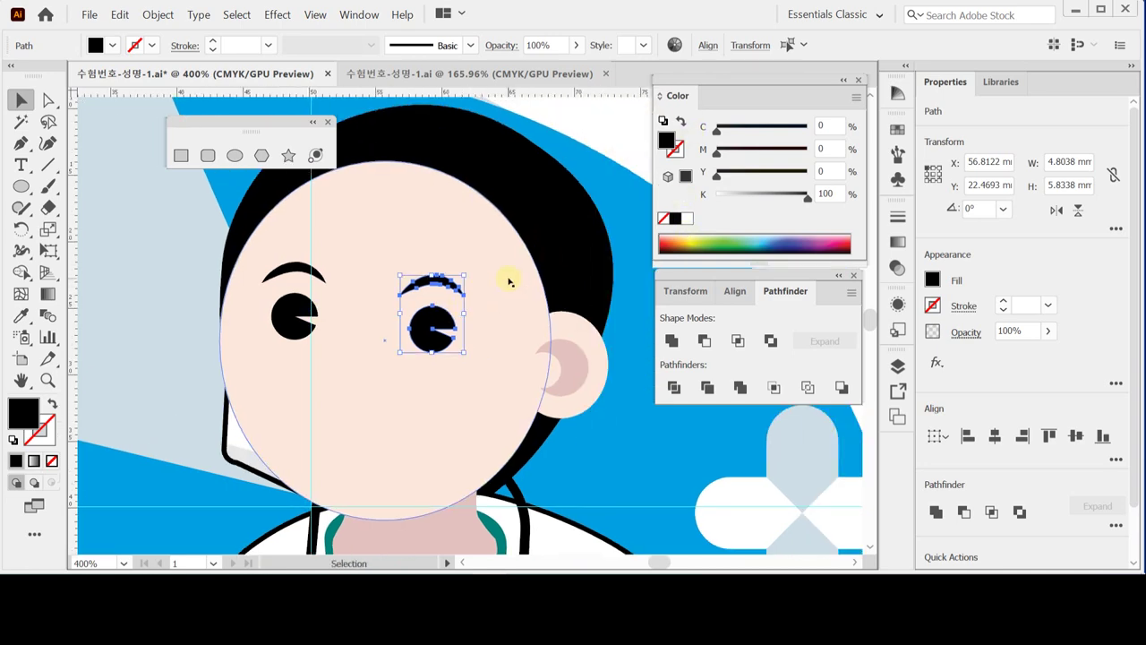
key(a)
key(ctrl+y)
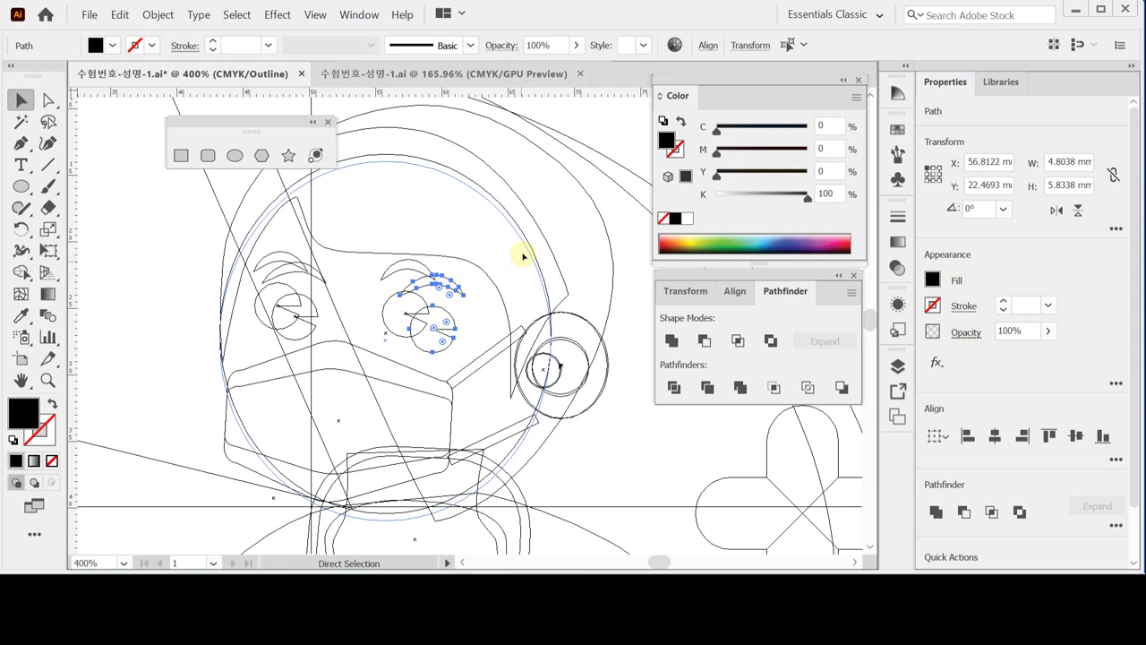
click(578, 231)
key(v)
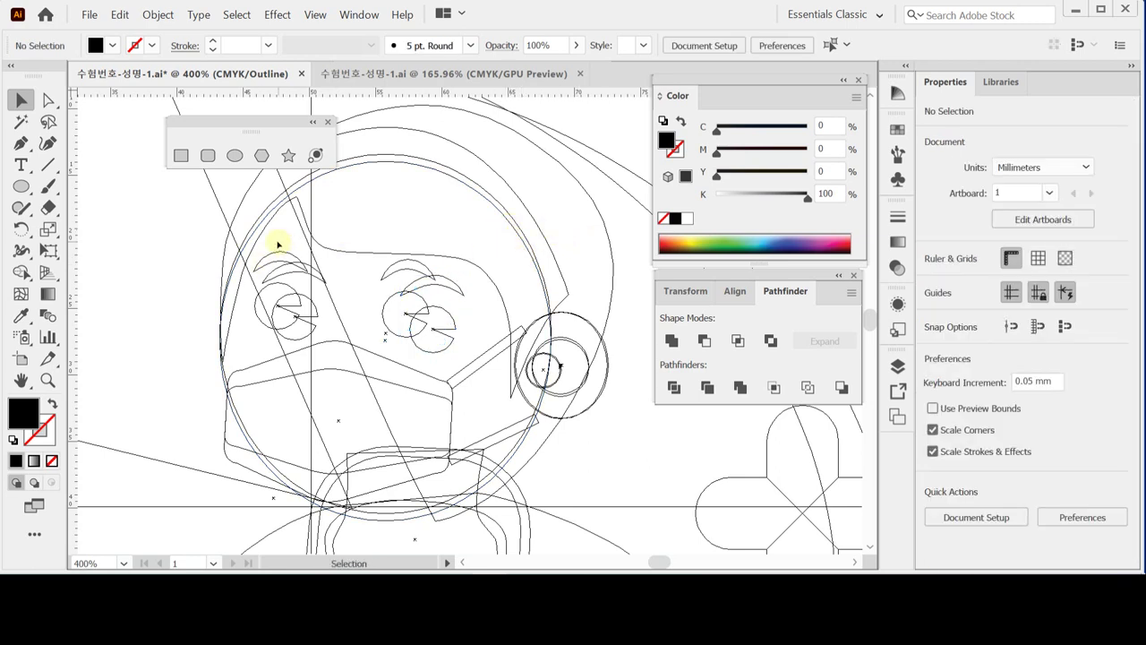
Step: Select both eyes with their eyebrows and move them together 1 mm up and 2 mm left toward the underlying outlines
click(423, 336)
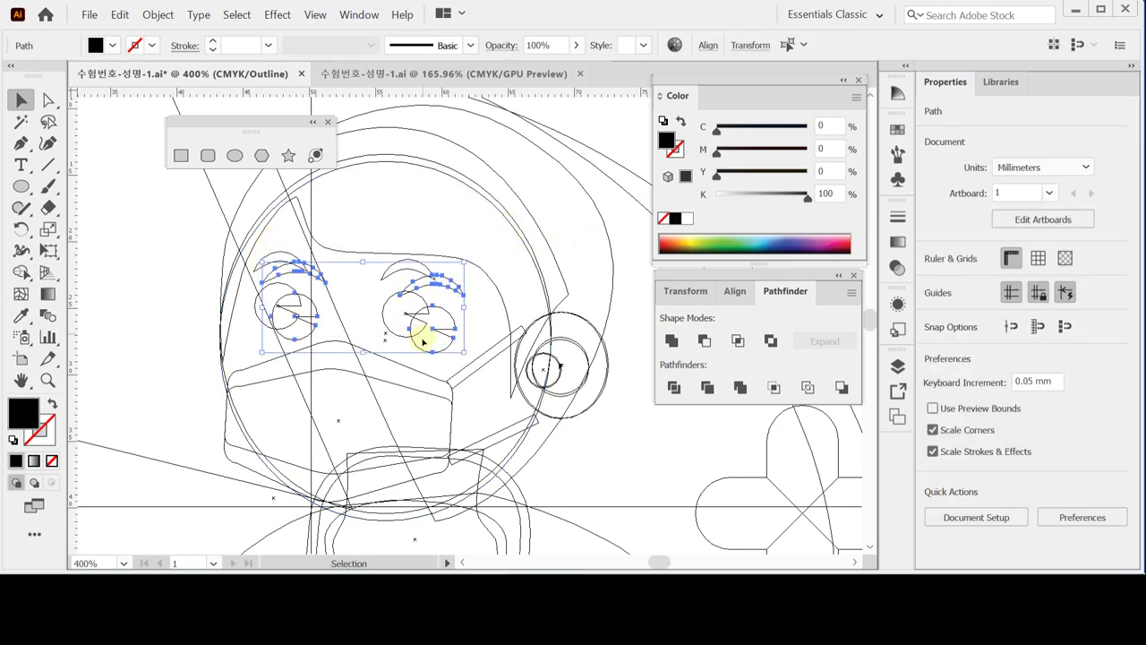
key(shift)
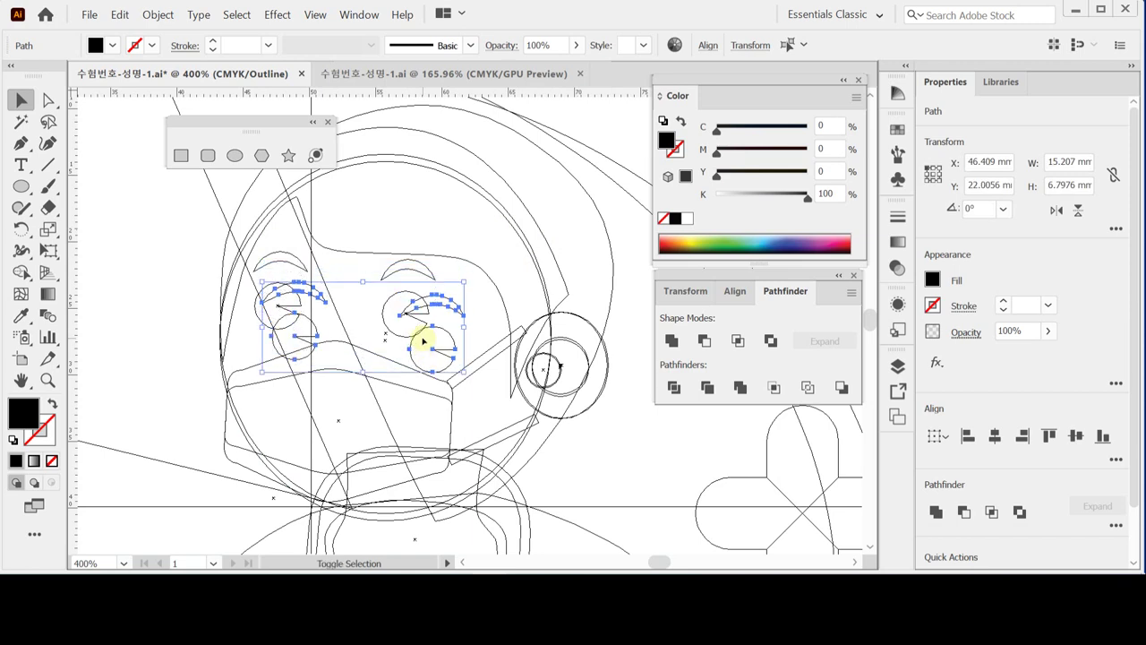
key(shift+Up)
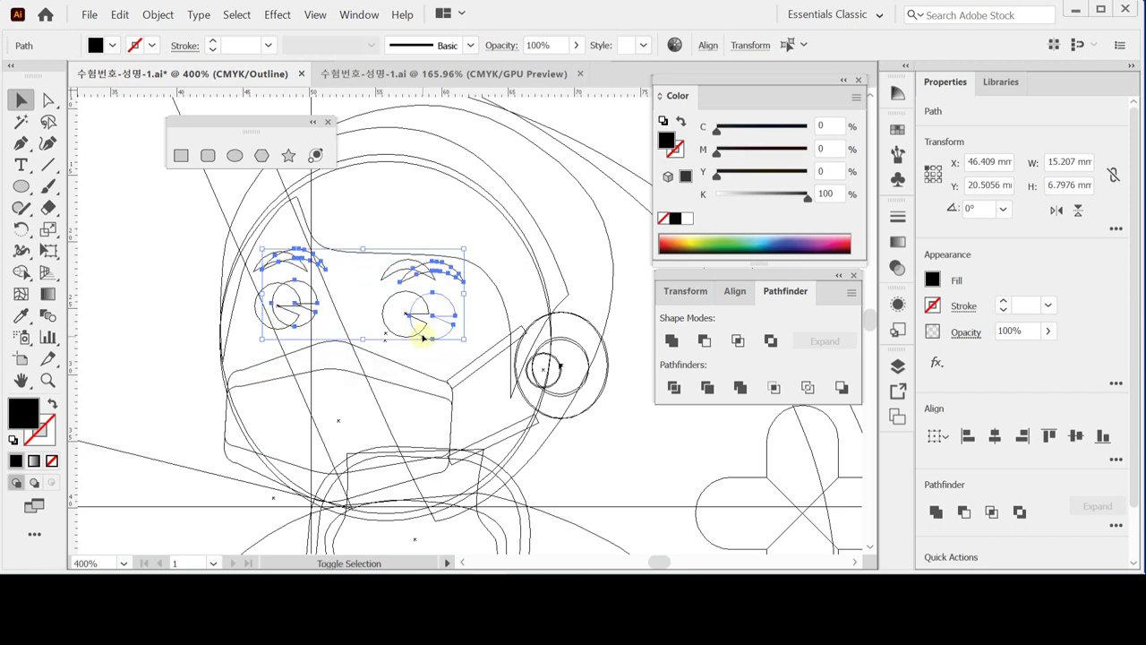
key(shift+Left)
key(shift+Left)
key(shift+Left)
key(shift+Left)
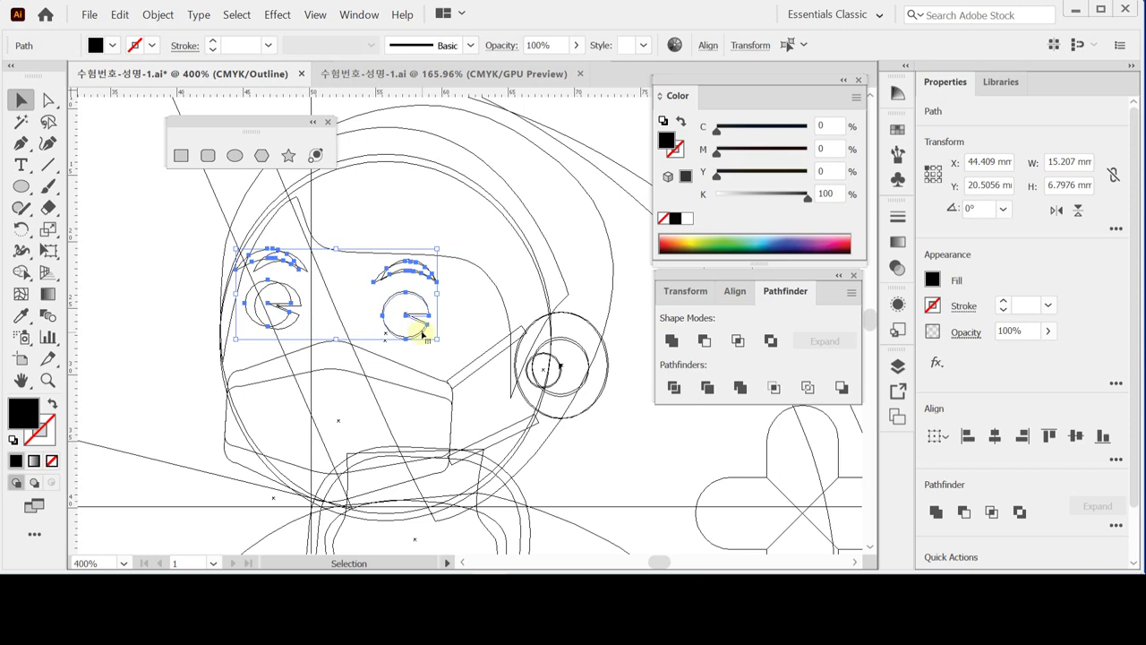
Step: Nudge both eyes and eyebrows 0.45 mm right and 0.15 mm down, and save the document
key(Right)
key(Right)
key(Right)
key(Right)
key(Right)
key(Right)
key(Right)
key(Right)
key(Right)
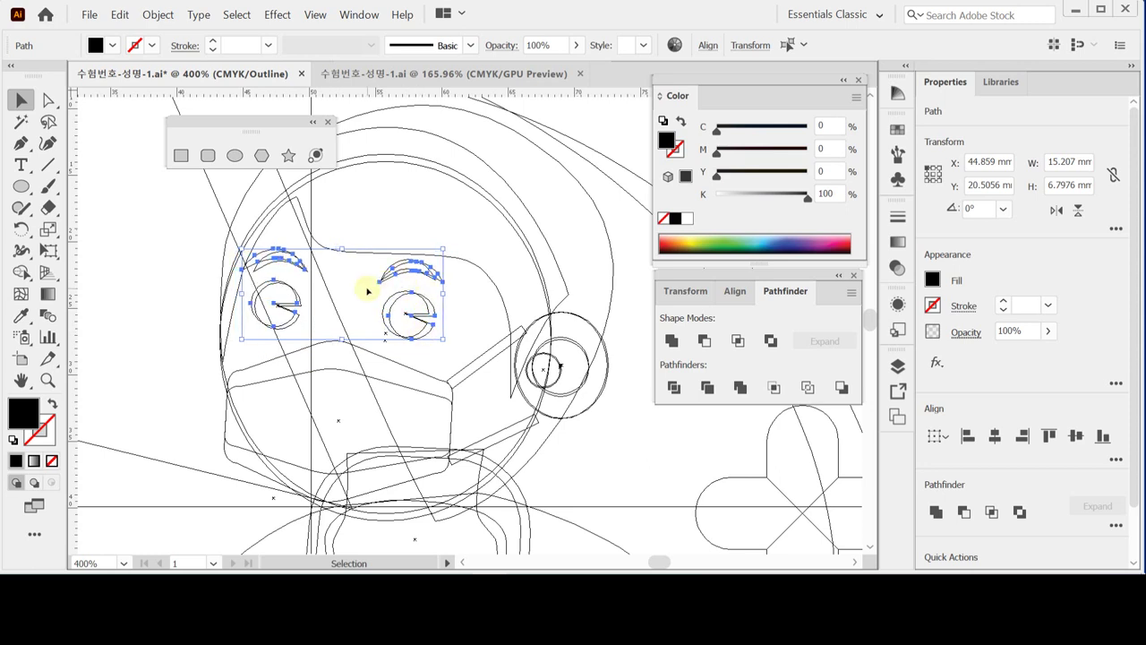
key(Down)
key(Down)
key(Down)
key(a)
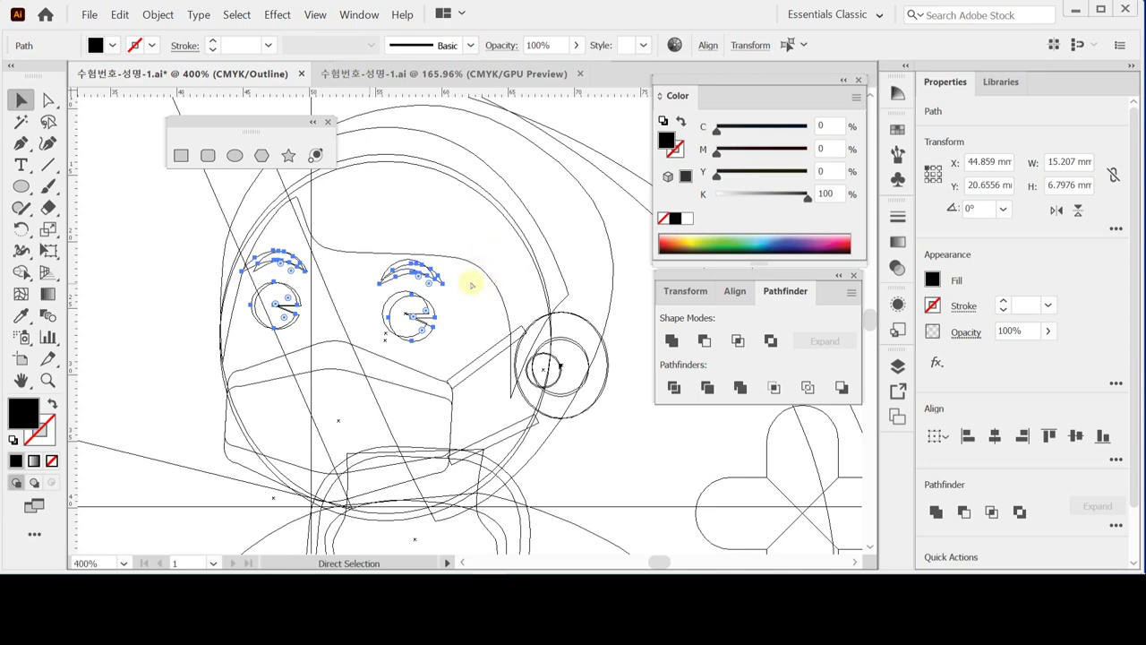
scroll(454, 192, up, 2)
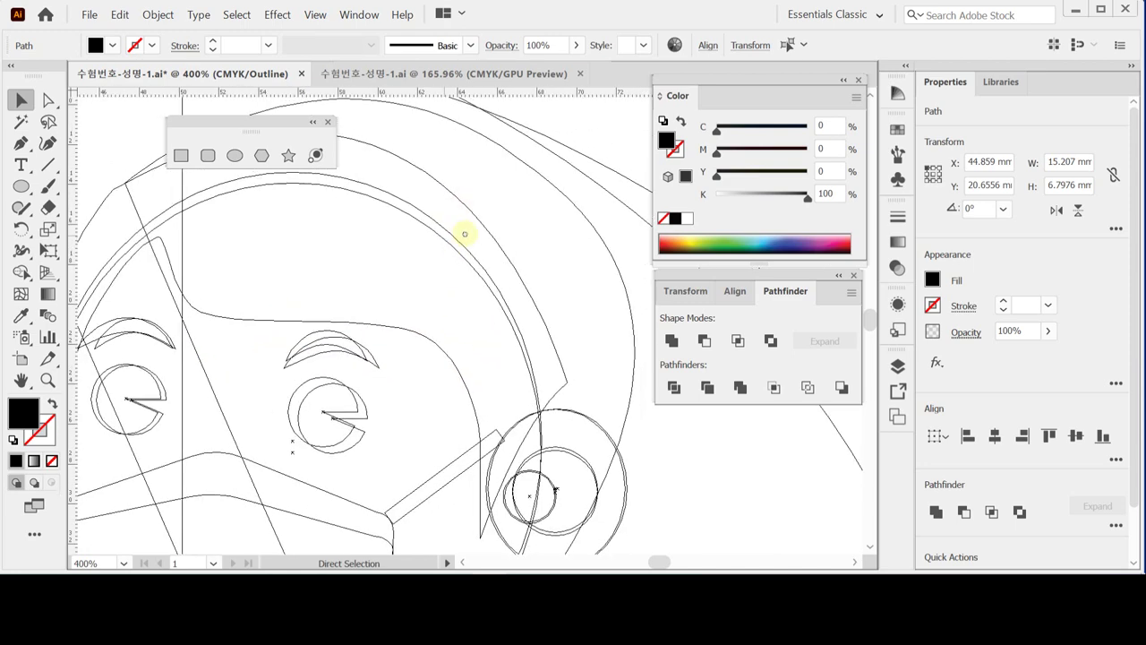
scroll(464, 234, down, 2)
click(435, 246)
scroll(435, 245, up, 2)
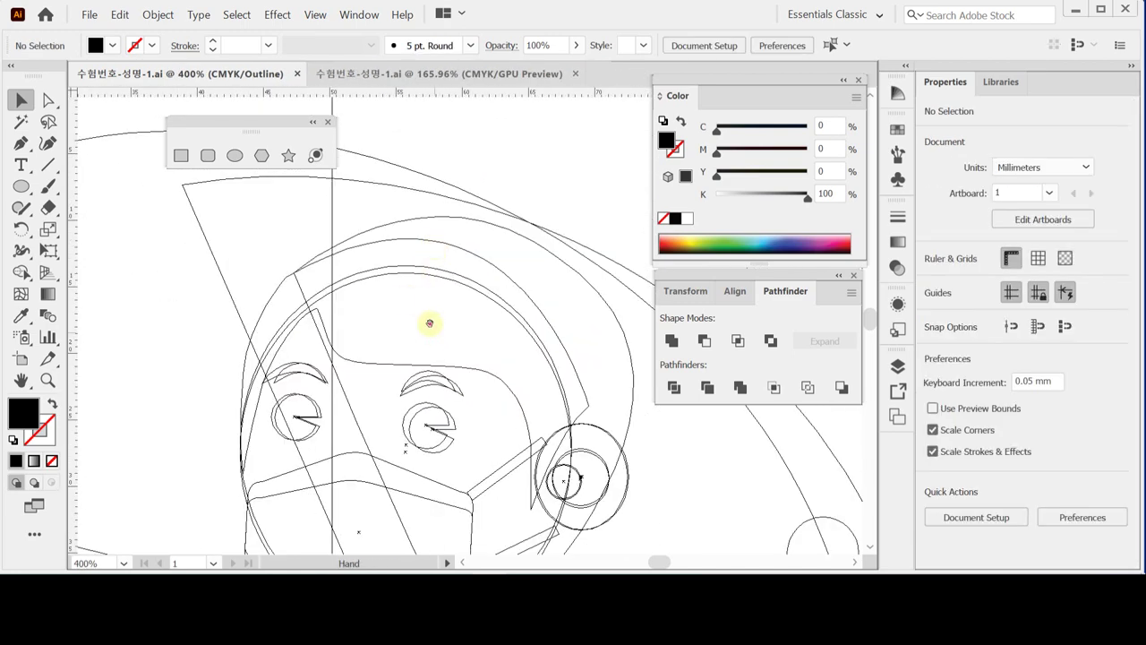
drag(428, 324, 409, 286)
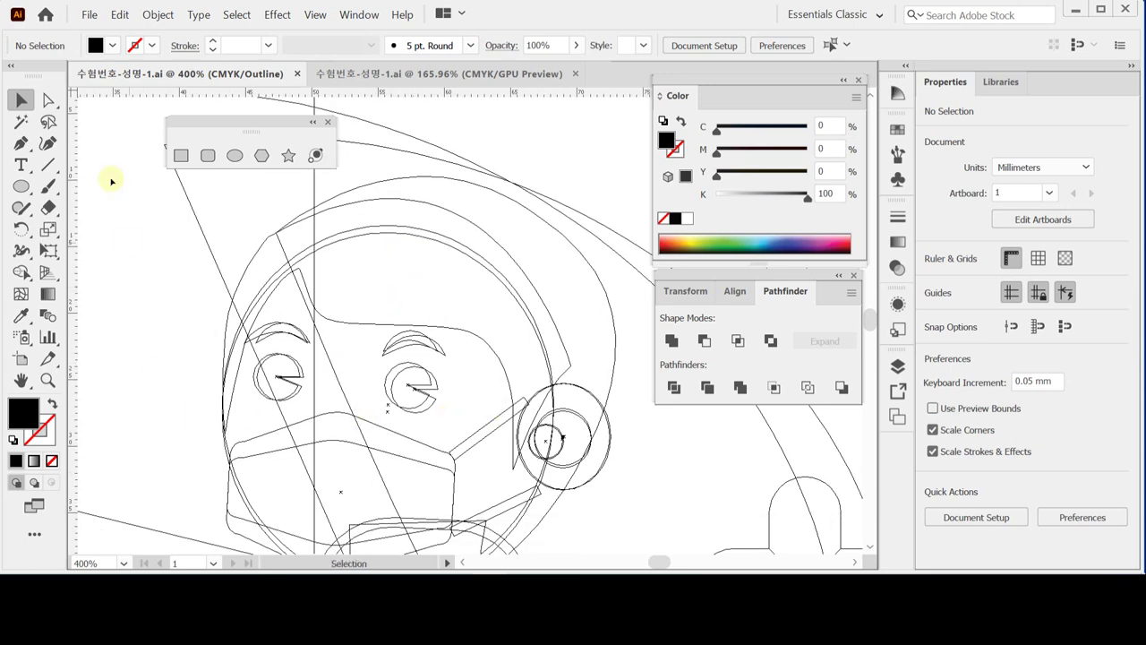
click(21, 143)
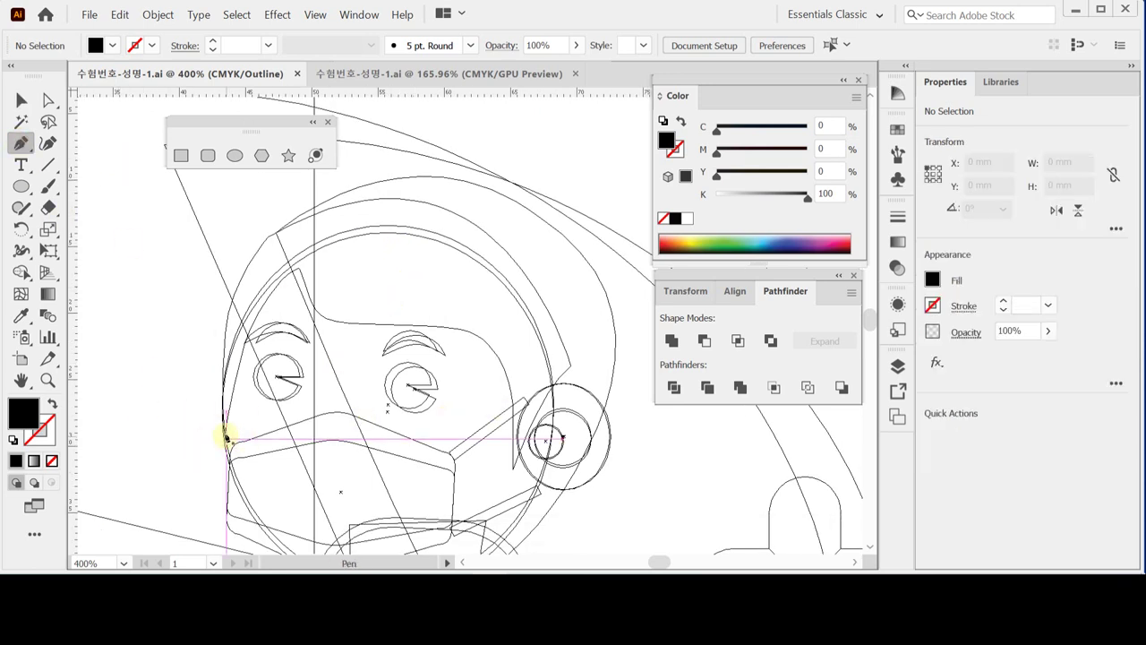
click(225, 434)
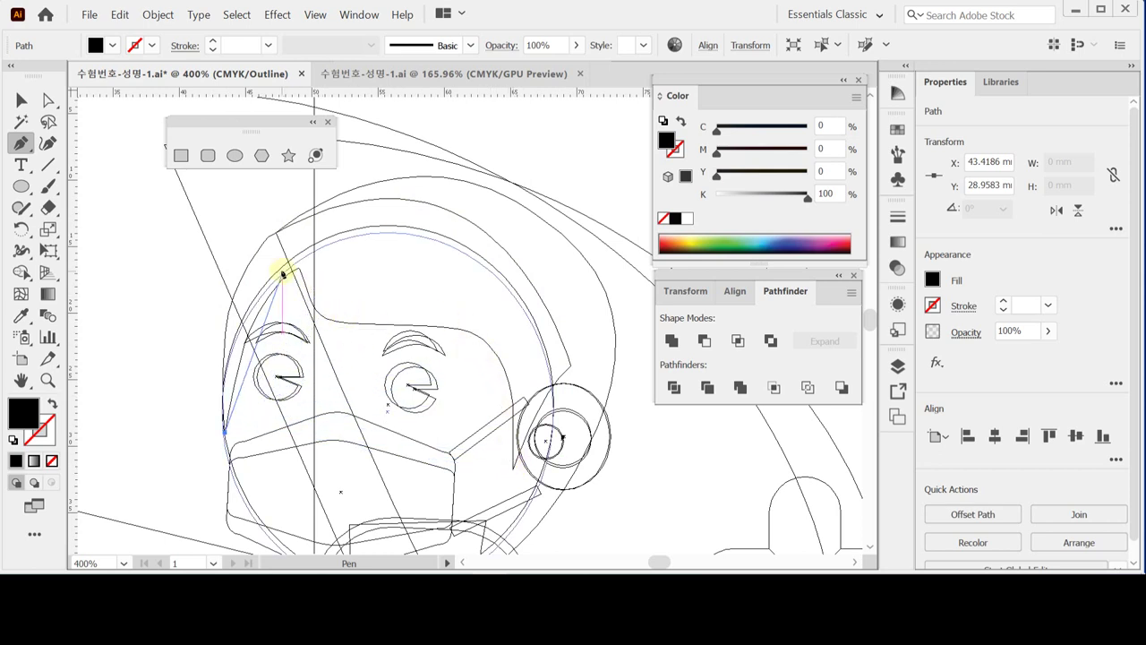
click(281, 274)
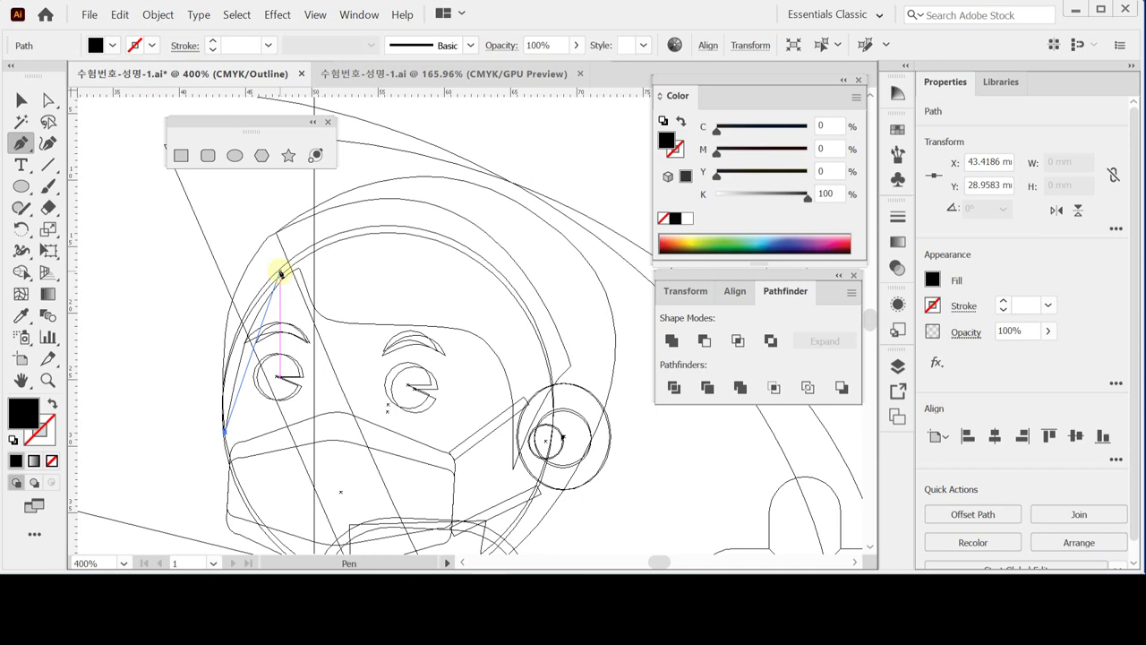
key(ctrl+z)
key(space)
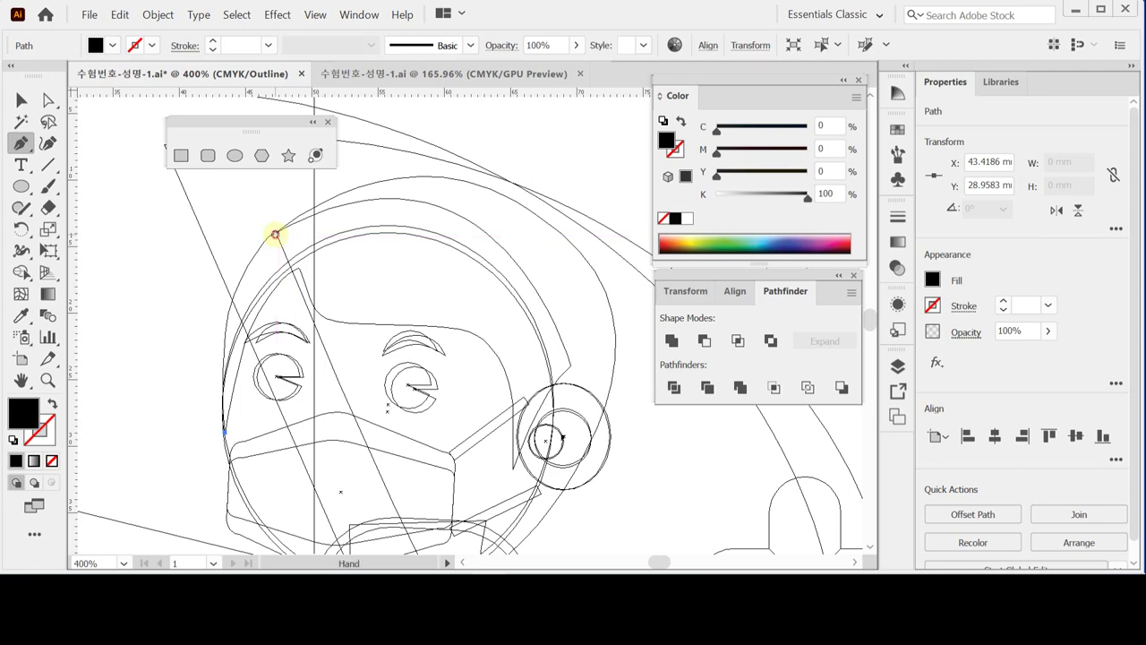
drag(275, 235, 268, 221)
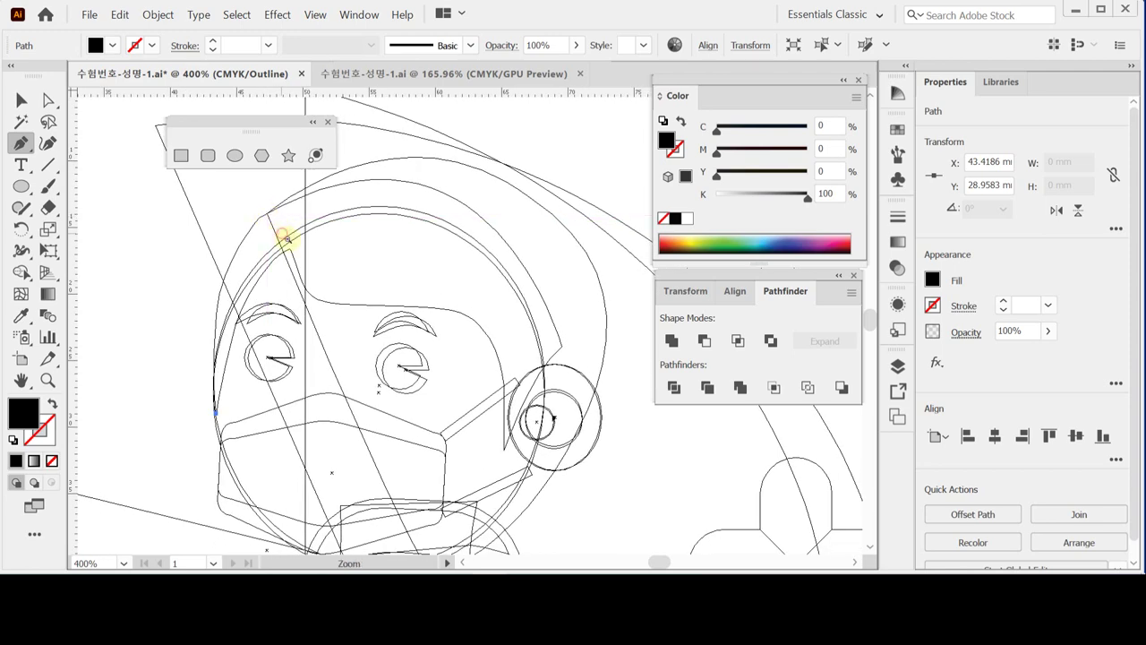
scroll(285, 238, down, 2)
drag(389, 276, 287, 251)
scroll(286, 250, up, 1)
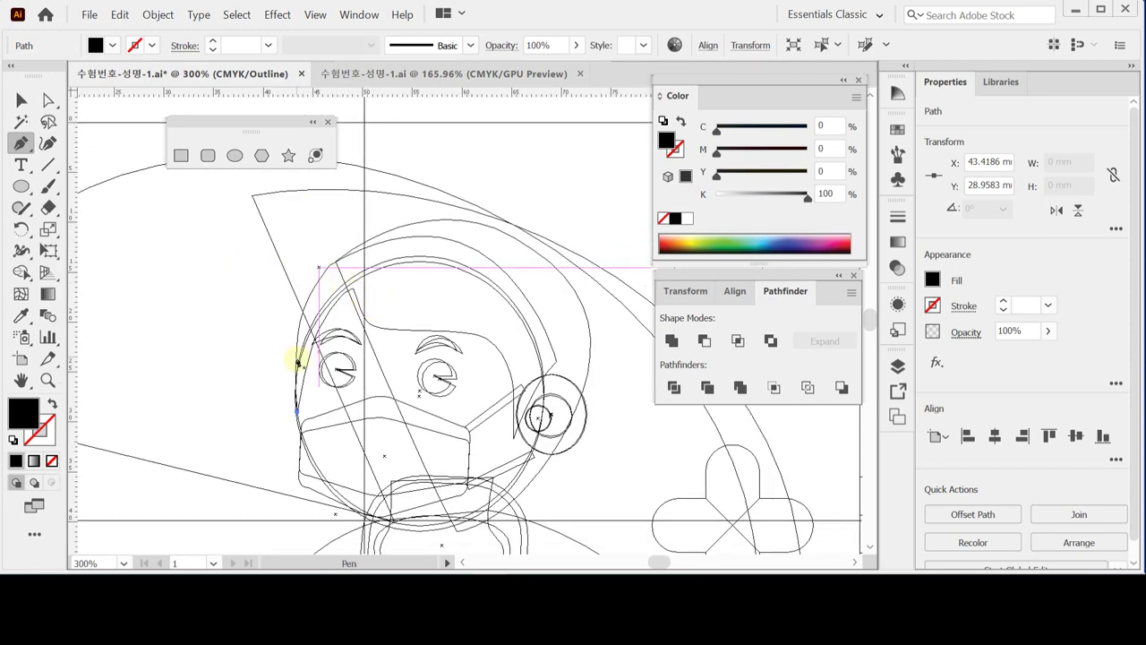
click(298, 361)
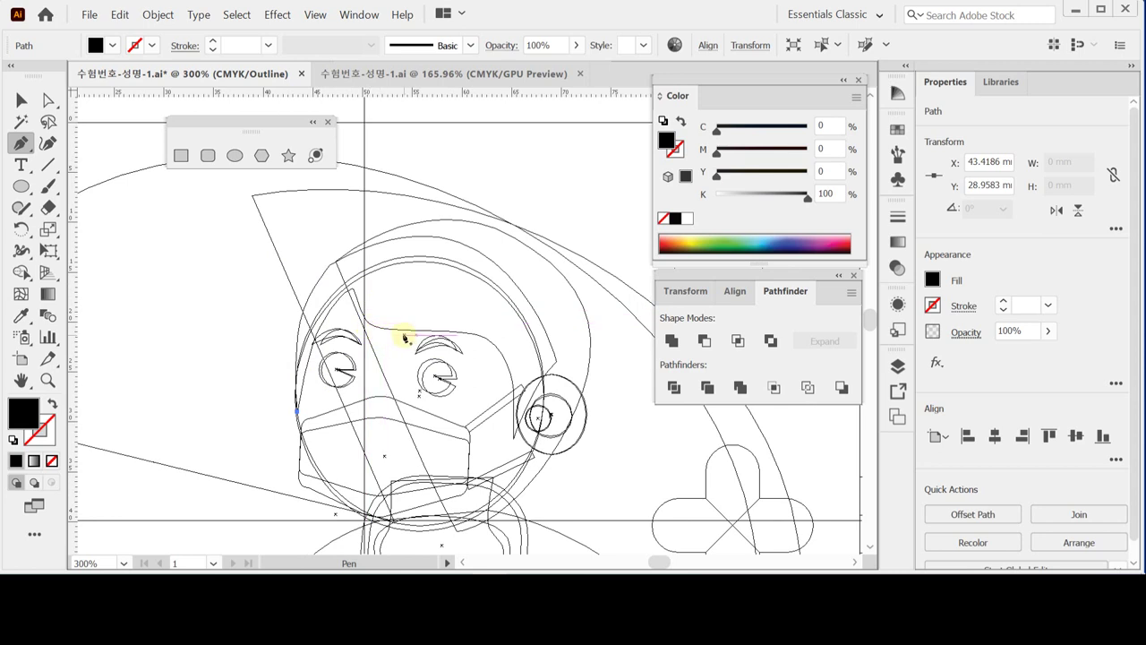
Step: Draw a closed back-hair shape with the Pen tool from the hairline peak to the chin and around the head, about 25.7 × 31.2 mm
drag(400, 334, 376, 302)
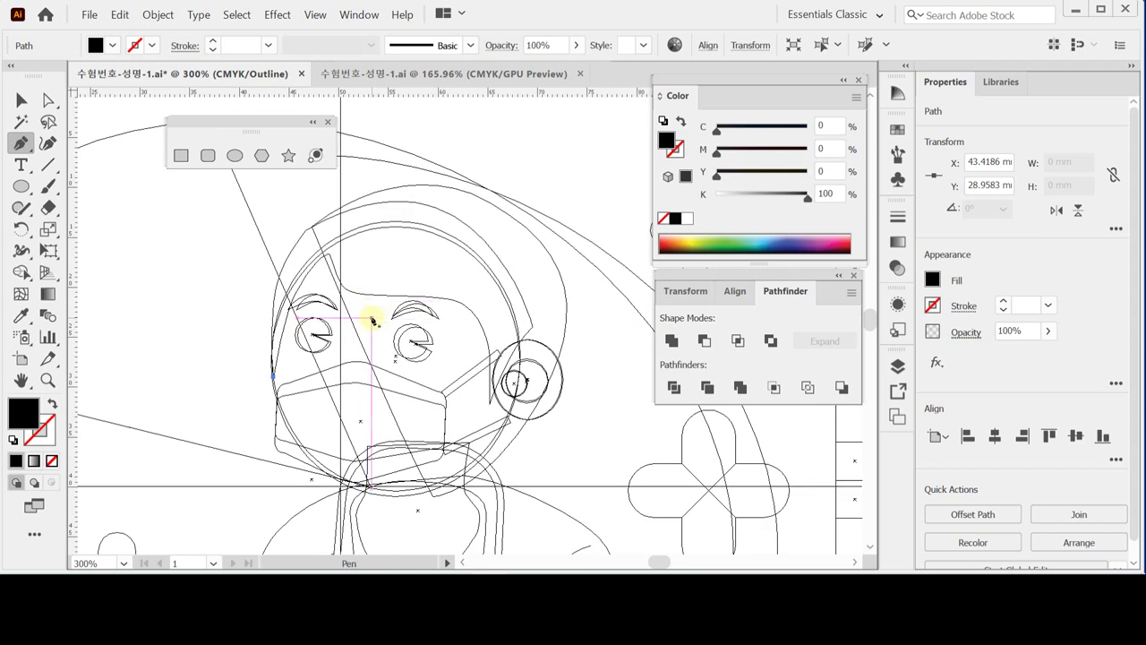
click(311, 227)
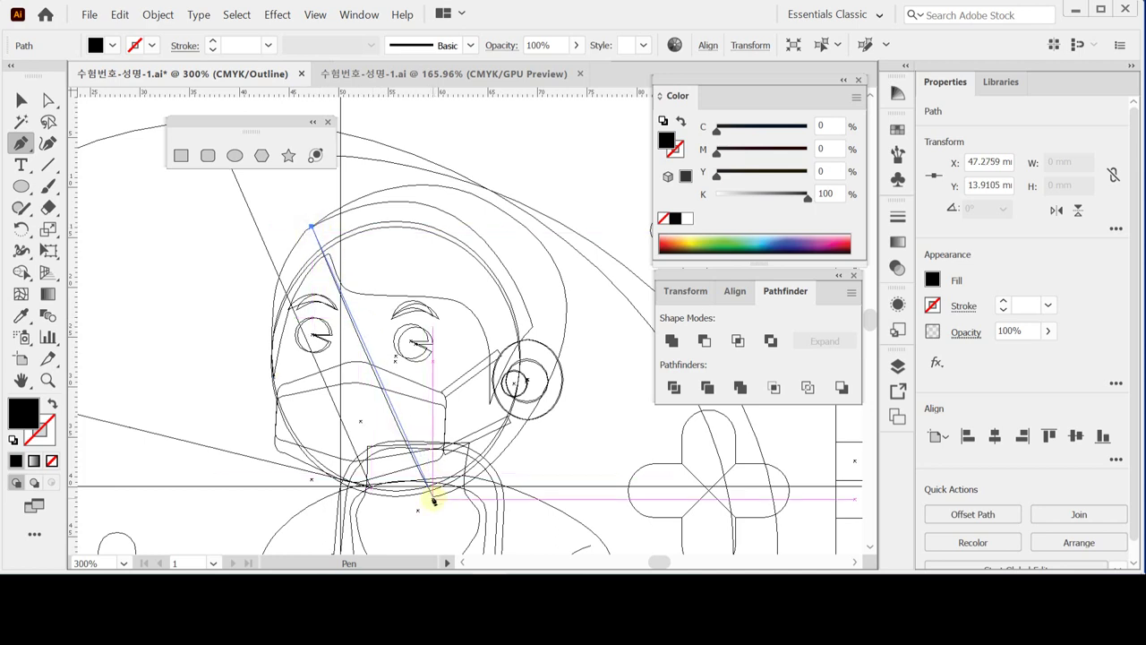
click(433, 495)
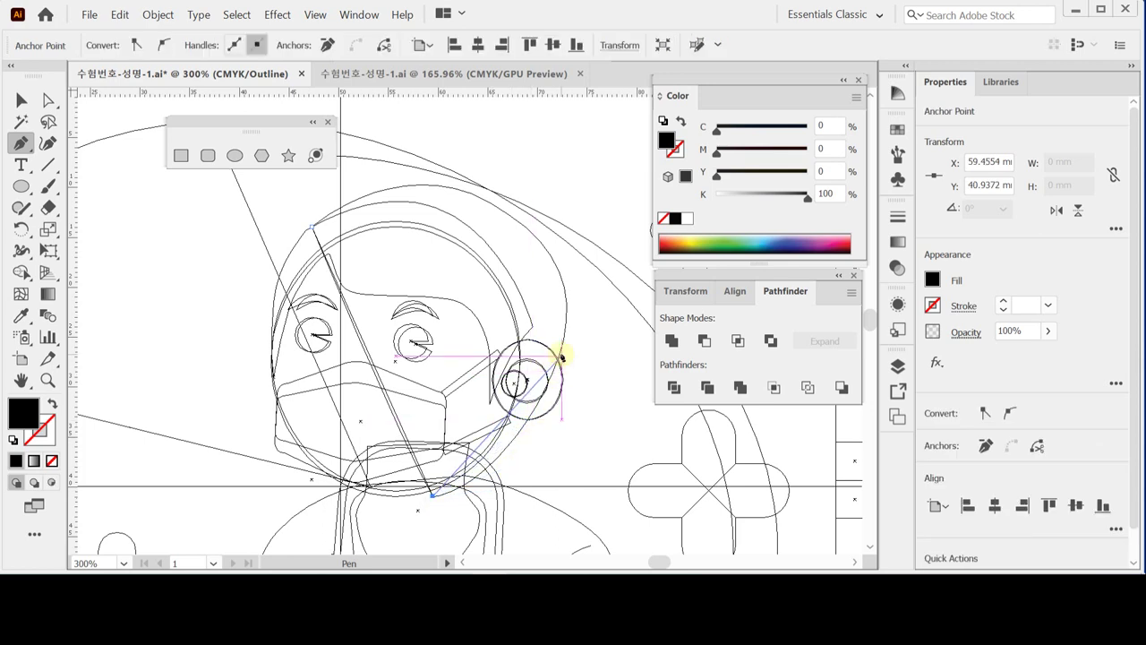
drag(560, 358, 595, 244)
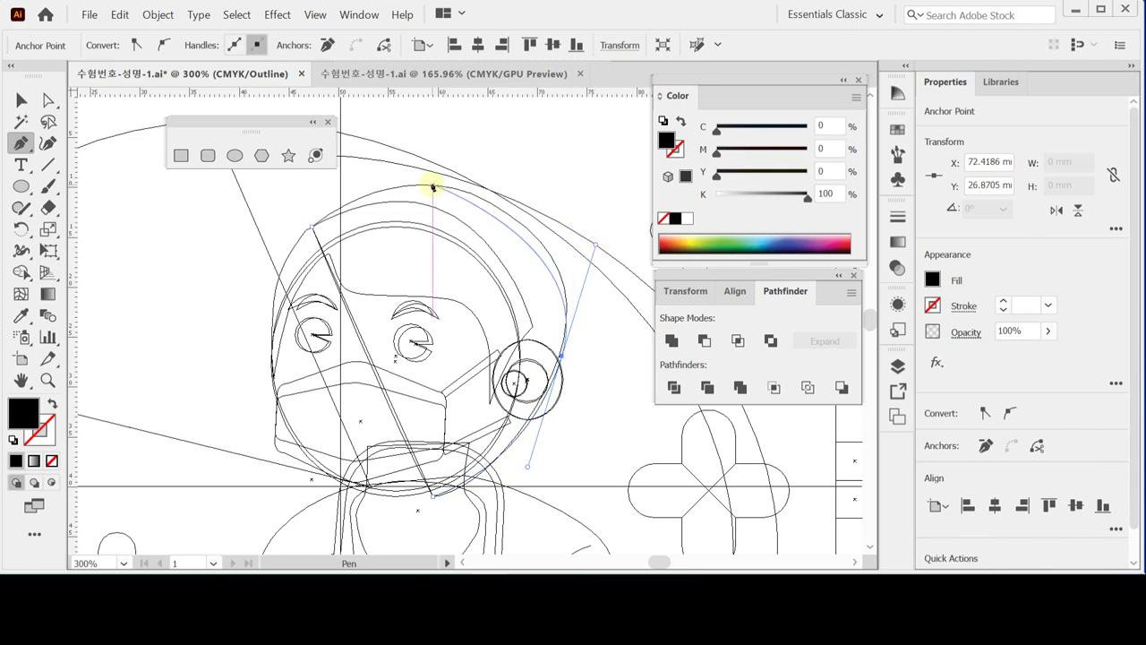
drag(433, 186, 384, 185)
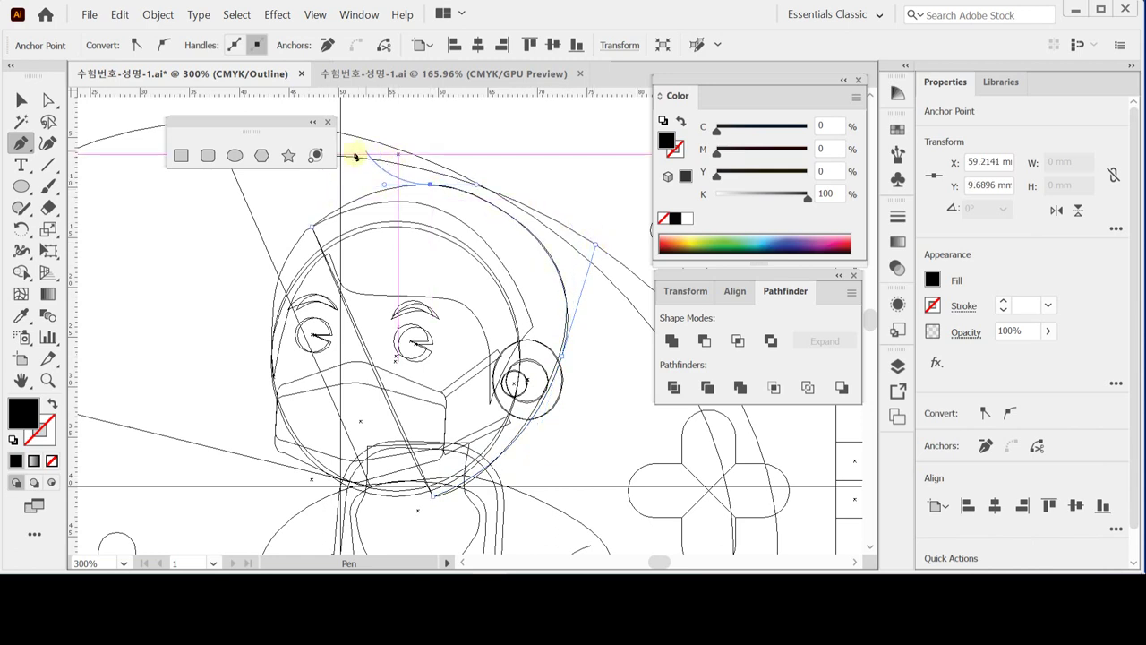
click(312, 227)
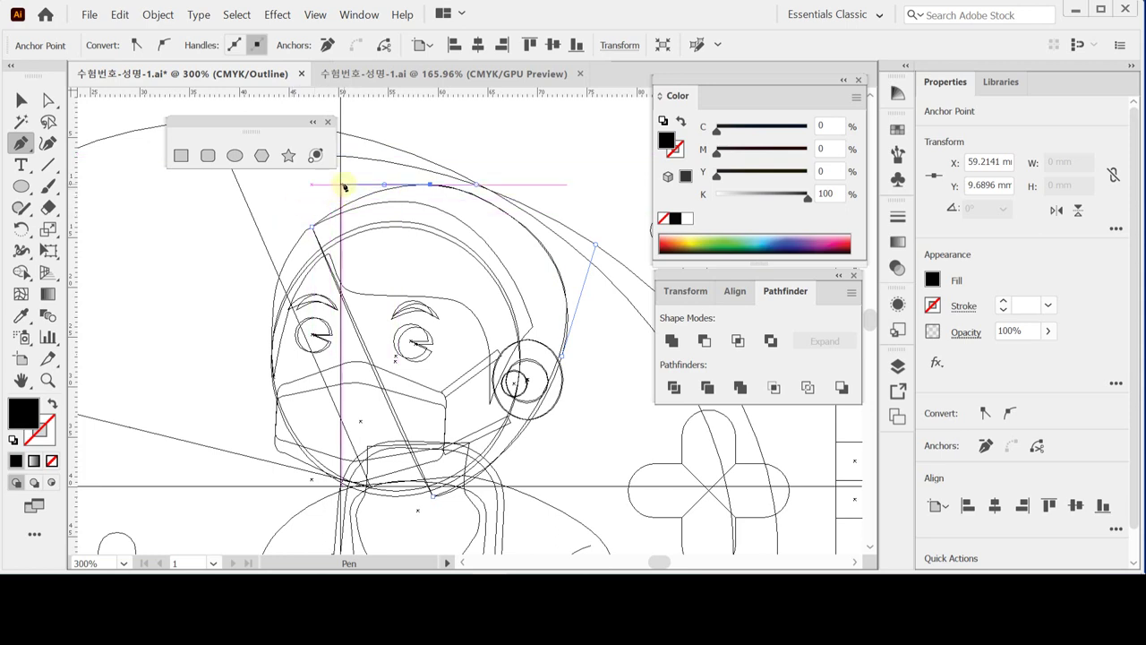
click(312, 229)
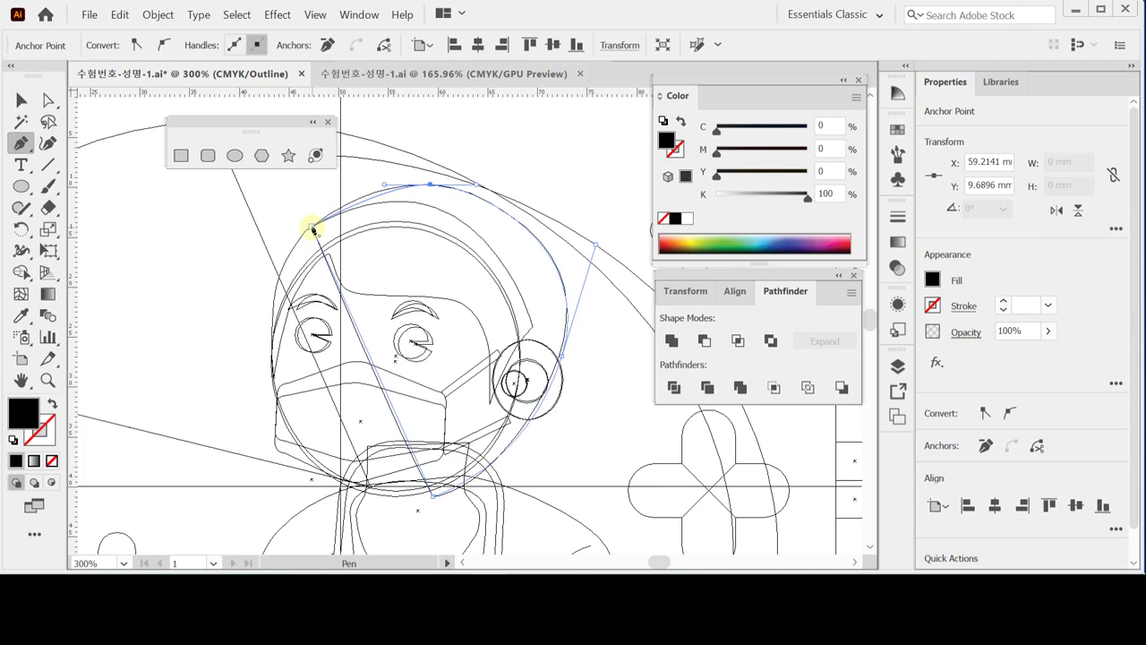
drag(311, 228, 292, 248)
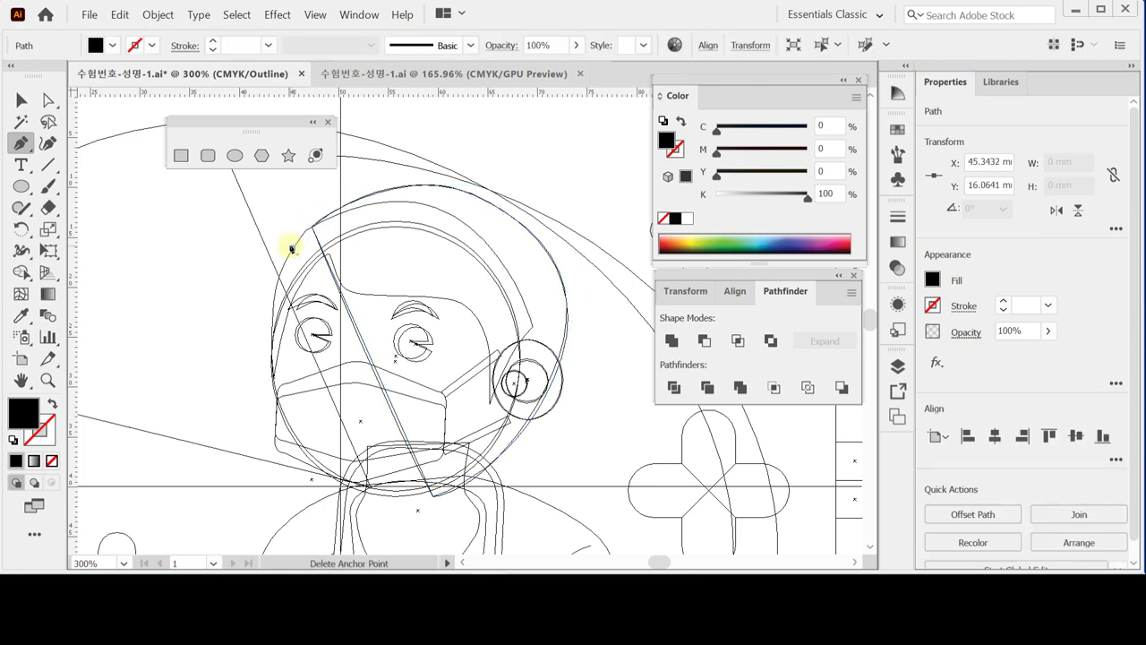
click(292, 247)
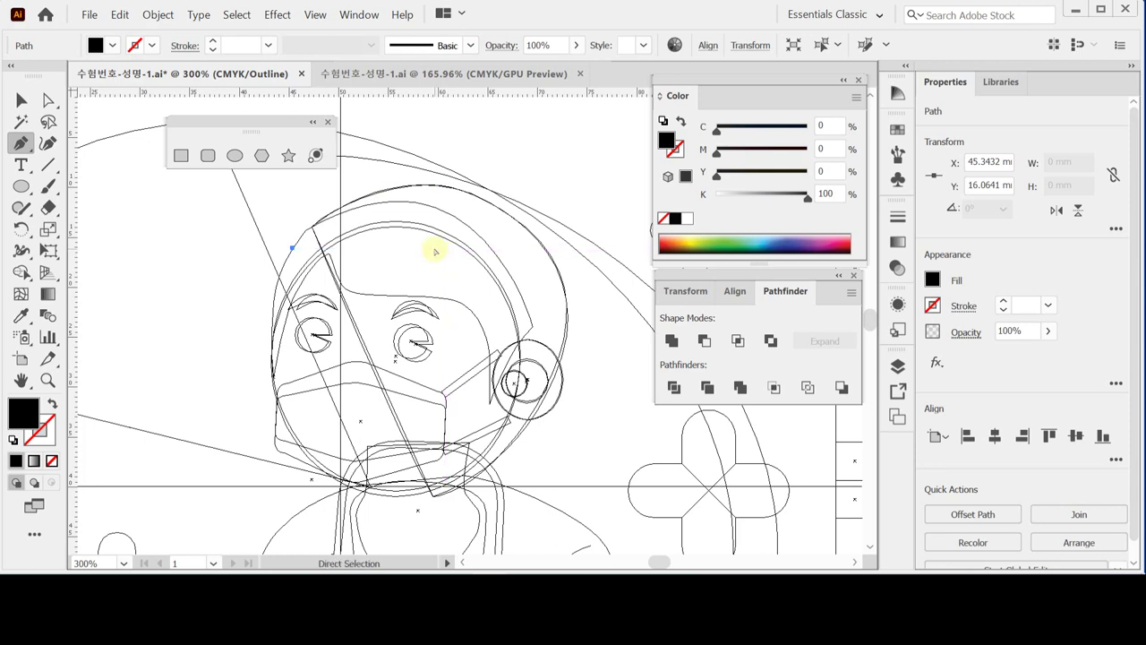
Step: Display the artwork in colour and send the new black hair shape behind the ear, face, eyes and eyebrows
ctrl+click(435, 252)
key(ctrl+y)
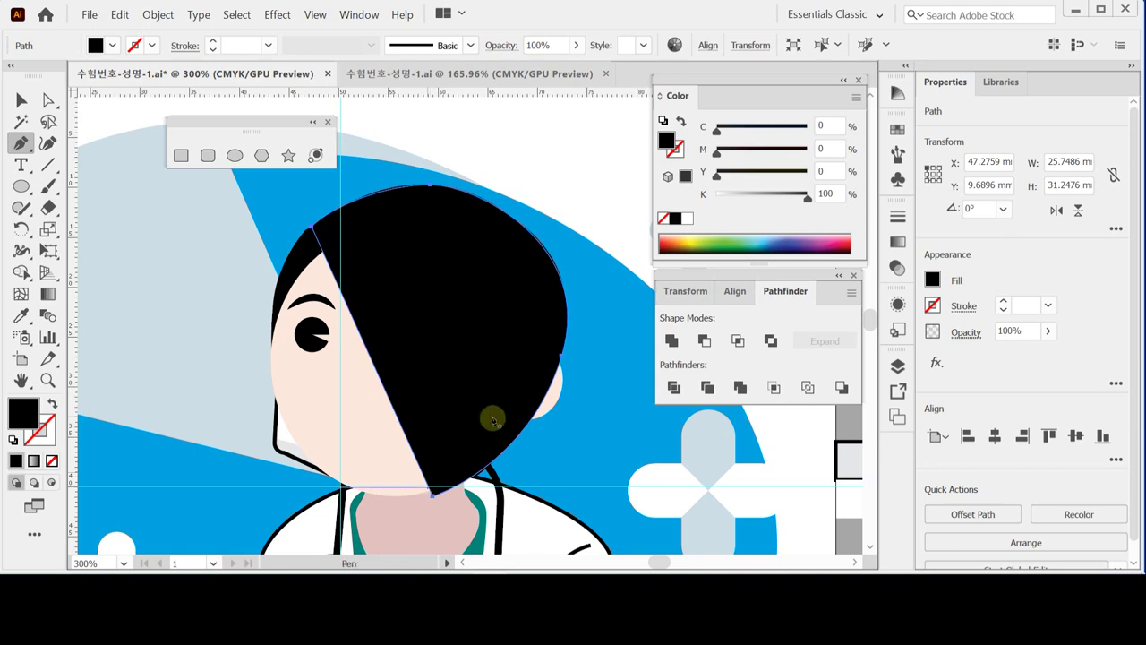
key(ctrl)
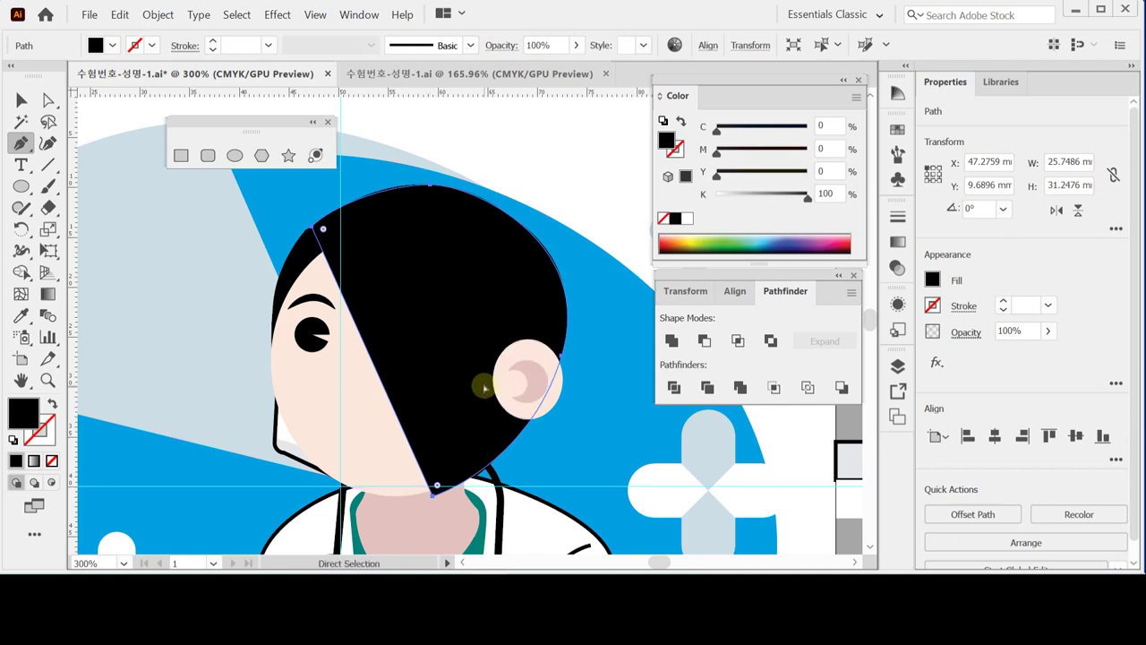
key(ctrl+z)
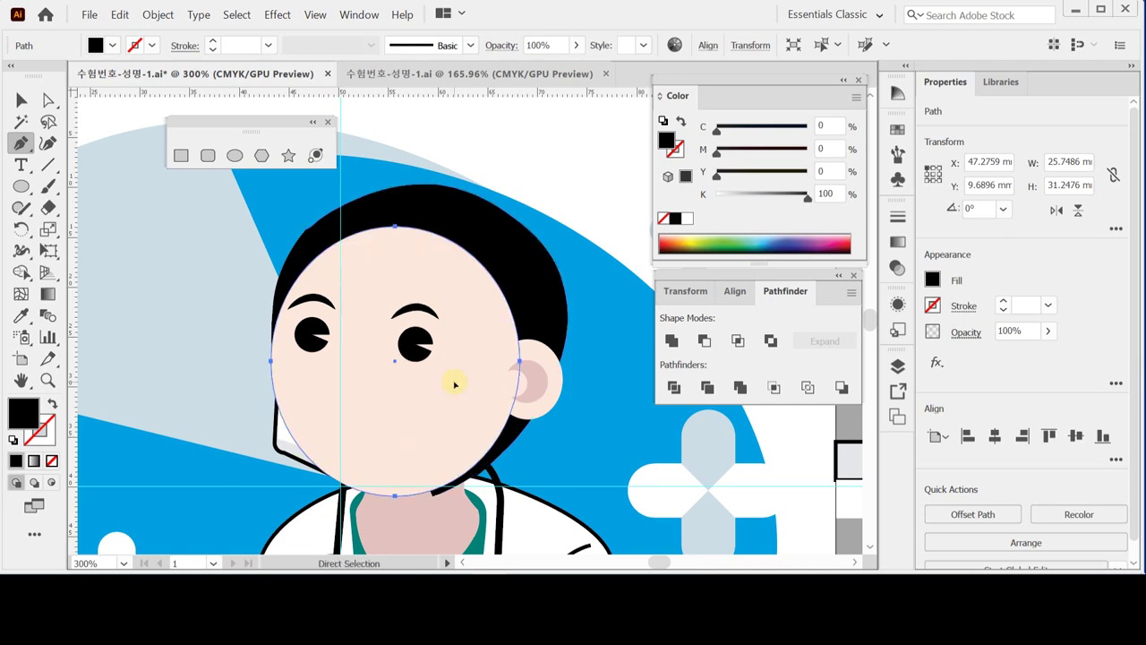
key(ctrl+shift+z)
key(ctrl+shift+z)
ctrl+click(454, 383)
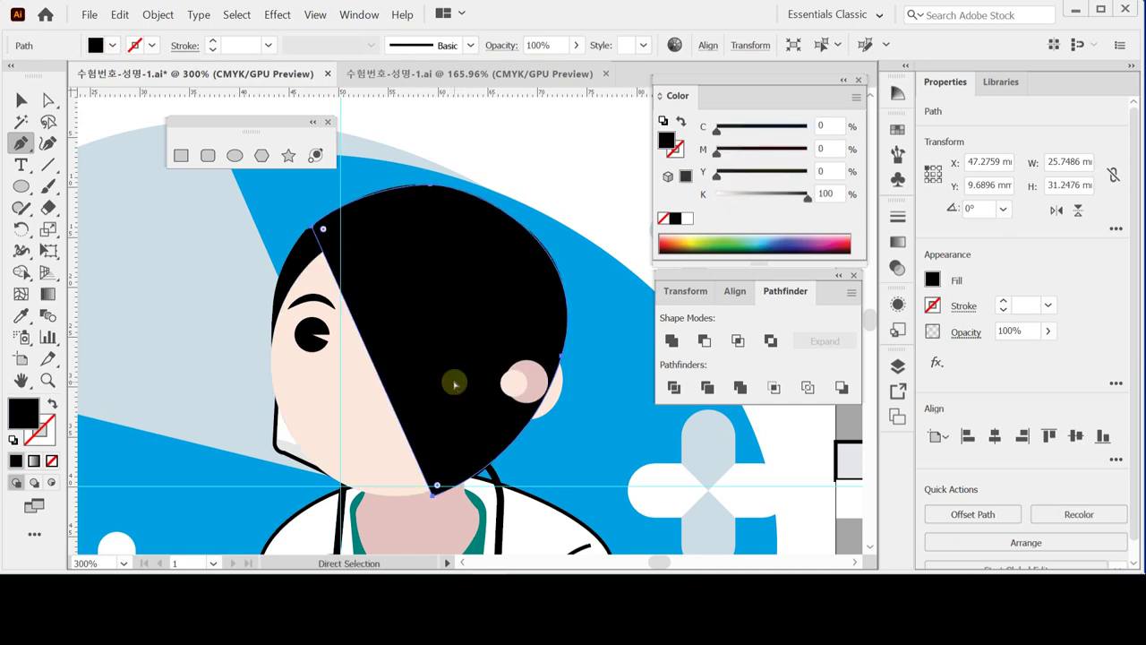
key(ctrl+bracketleft)
key(ctrl+bracketleft)
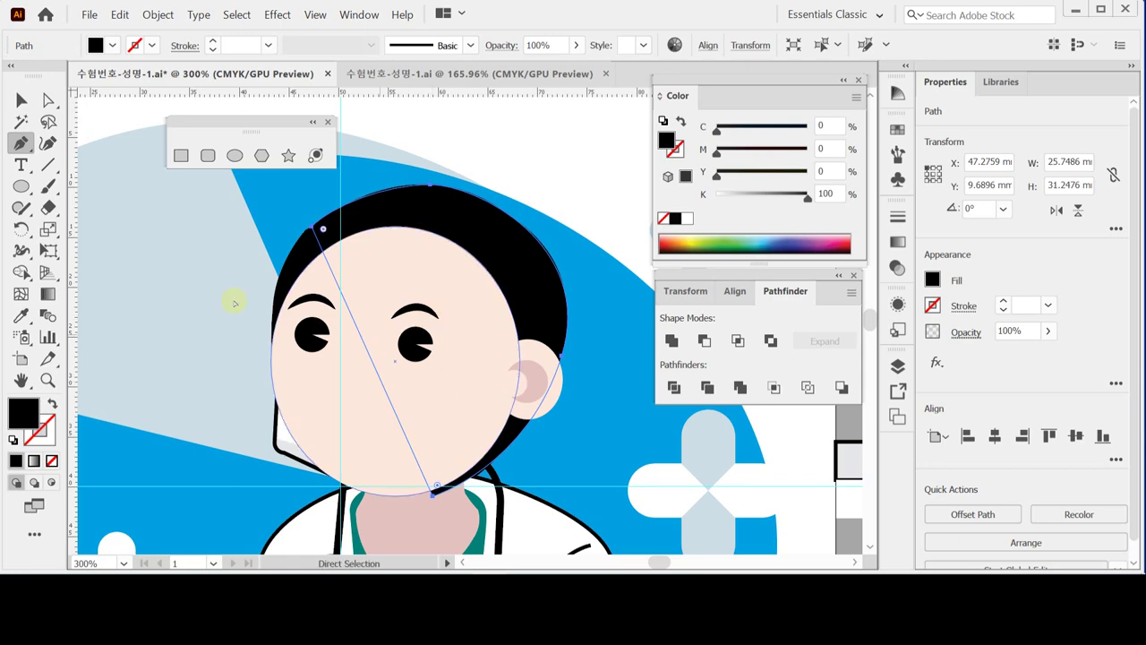
Step: In outline view, trace the front hair's outer edge with the Pen tool from beside the mask, over the head, to just above the ear
key(ctrl+y)
key(ctrl+shift+a)
key(ctrl+equal)
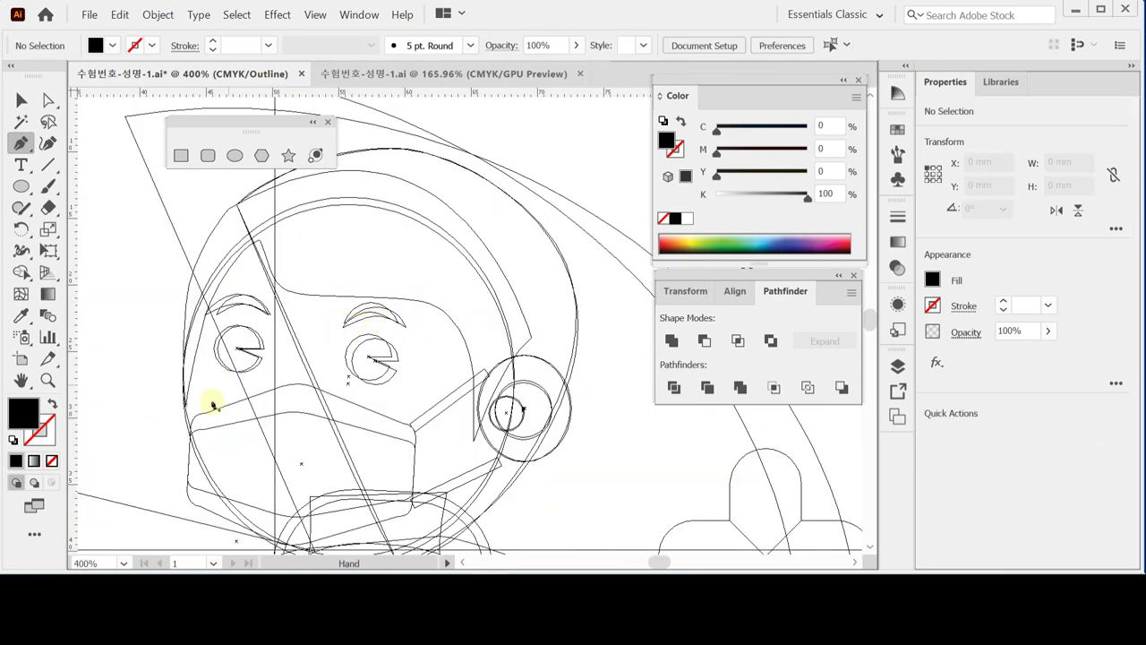
click(186, 408)
click(235, 208)
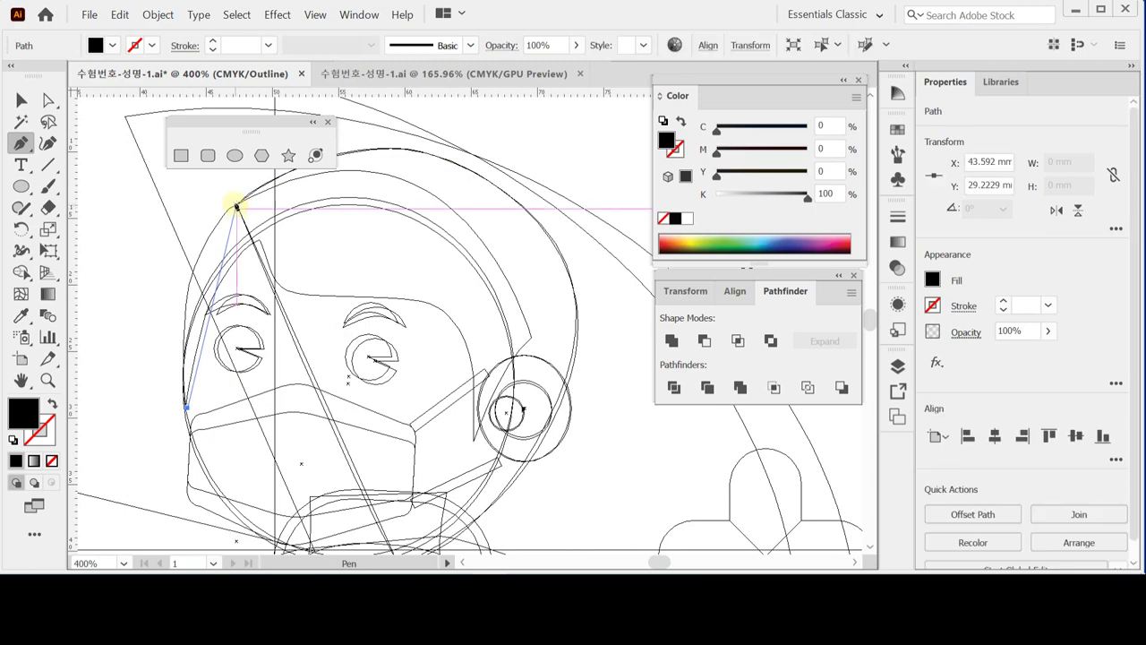
drag(235, 208, 310, 150)
click(456, 213)
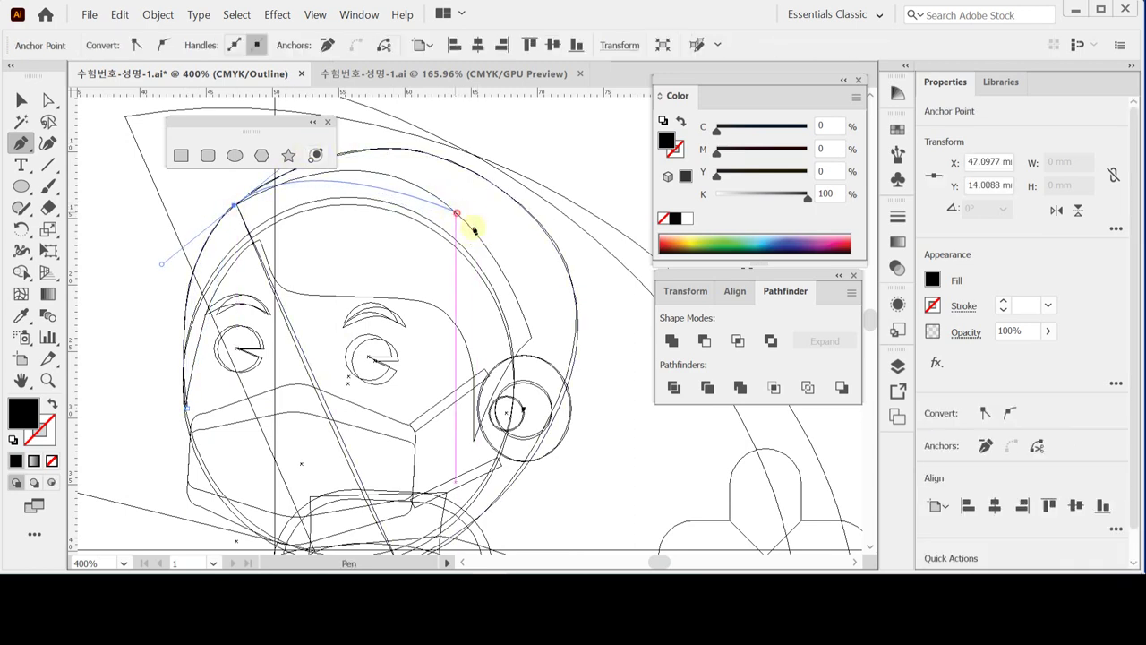
drag(474, 230, 507, 263)
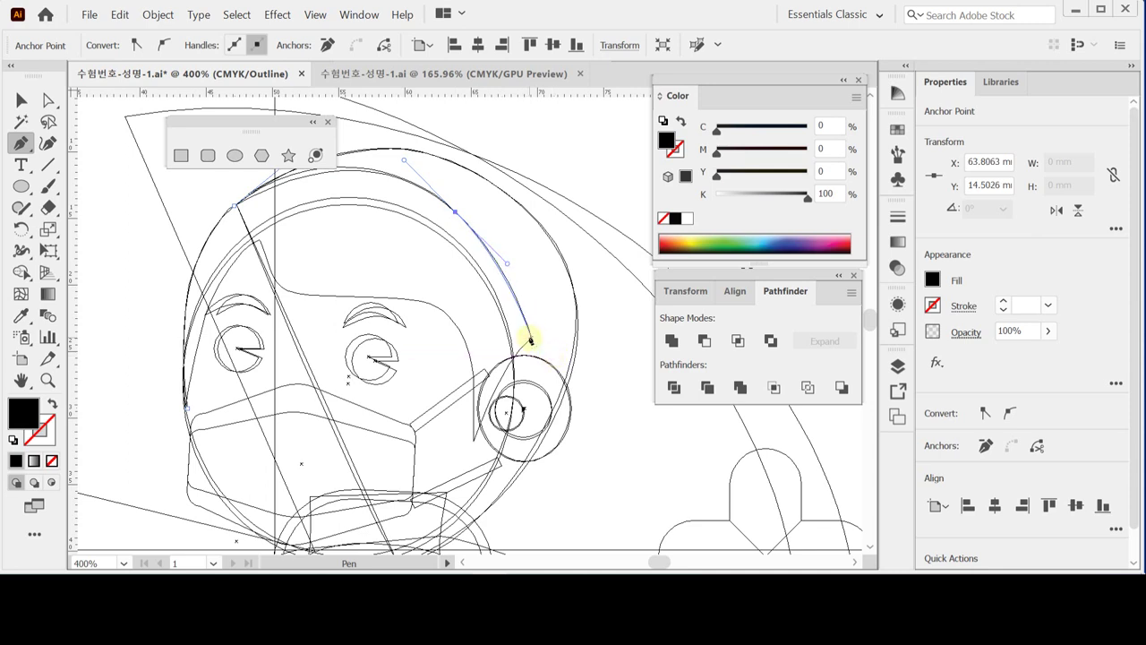
click(530, 339)
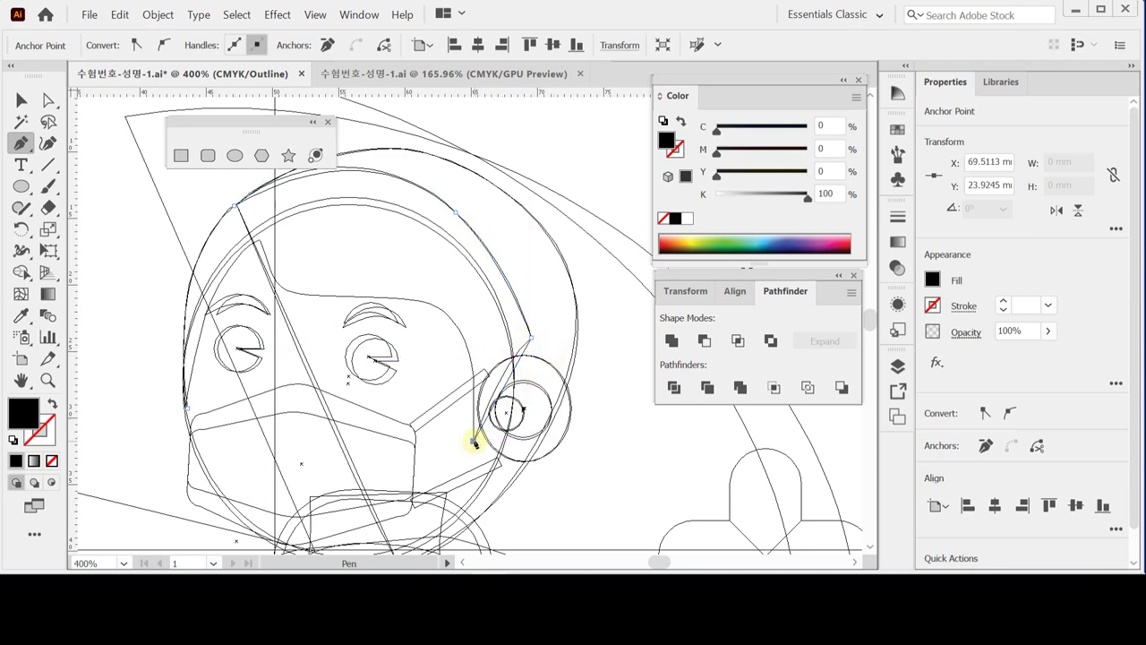
Step: Continue the front hair path to the sideburn tip beside the ear and back along the fringe curve across the forehead
click(473, 441)
key(ctrl+z)
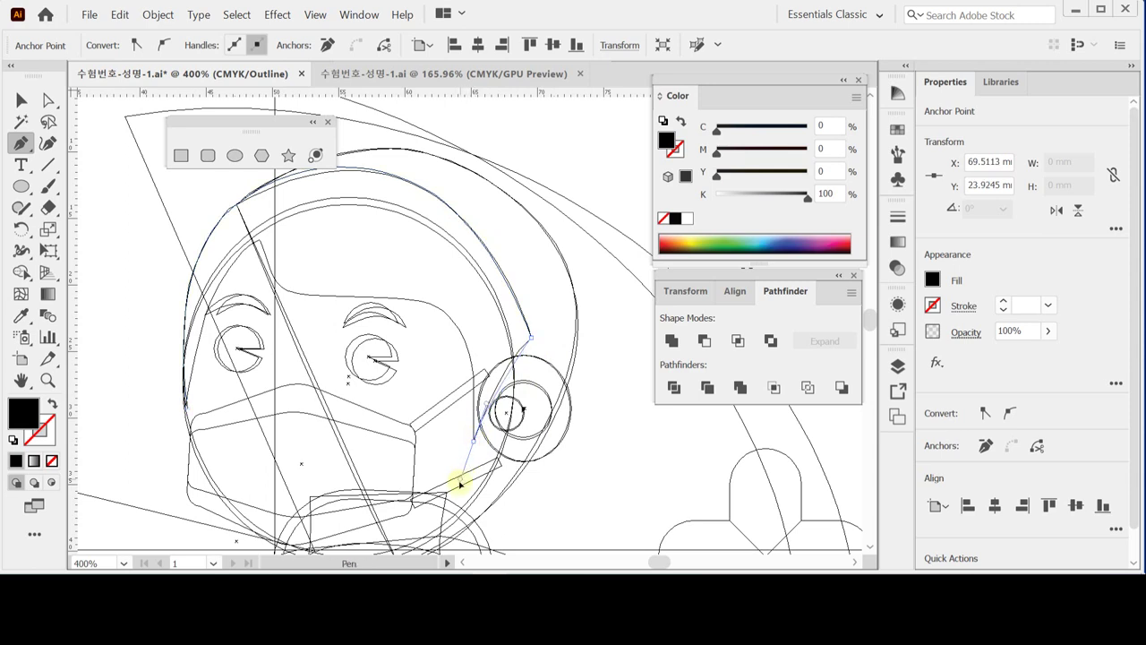
click(459, 496)
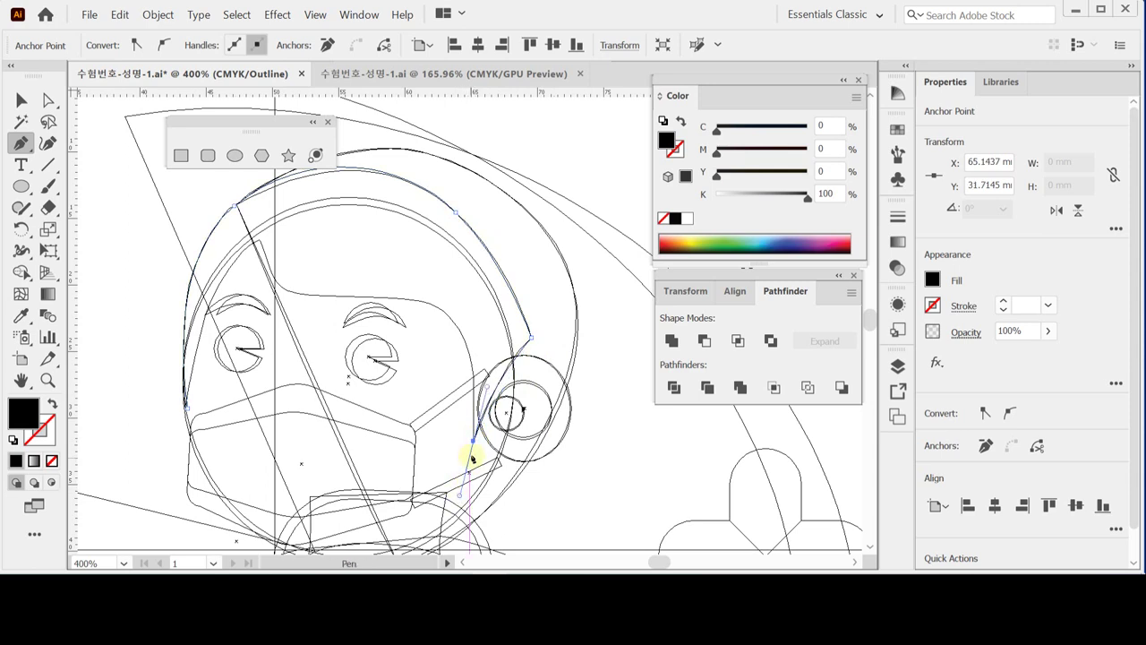
drag(431, 305, 379, 303)
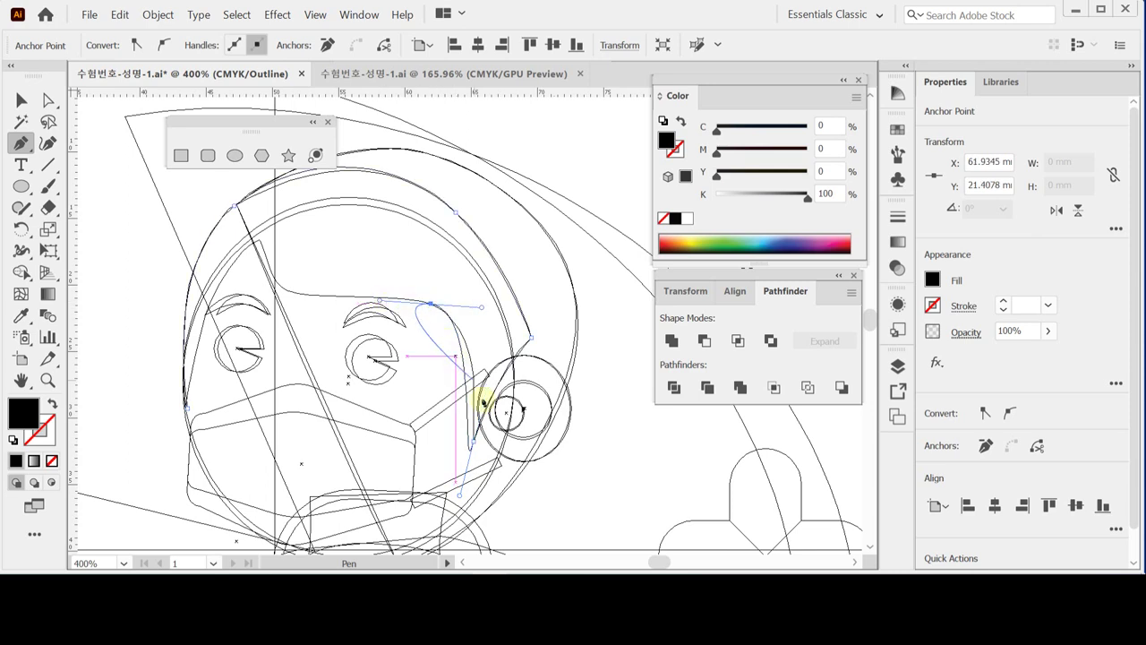
key(ctrl+z)
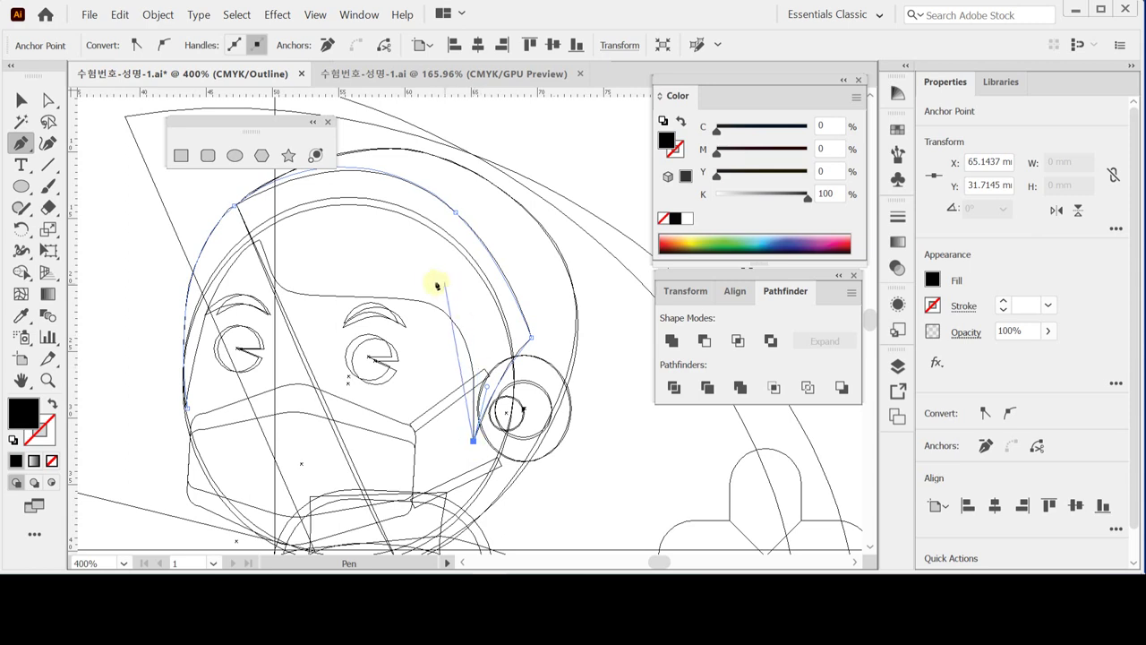
drag(438, 308, 384, 278)
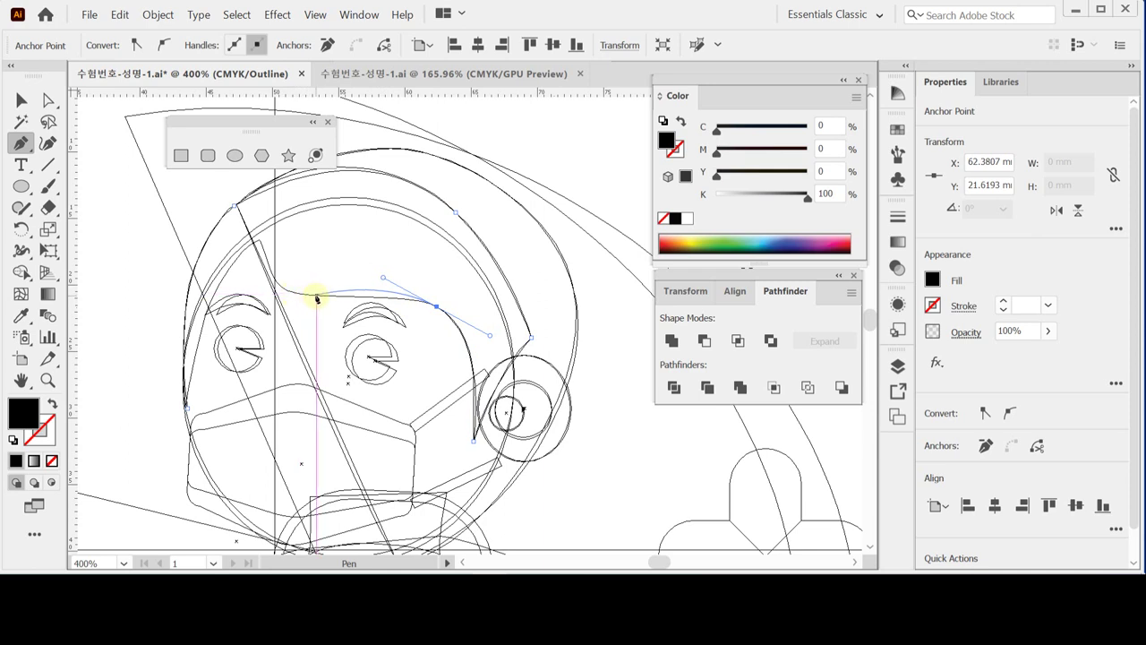
drag(298, 295, 244, 287)
Step: Adjust the fringe's curve handles to match the underlying outline and extend the path up to the inner hairline tip
click(363, 311)
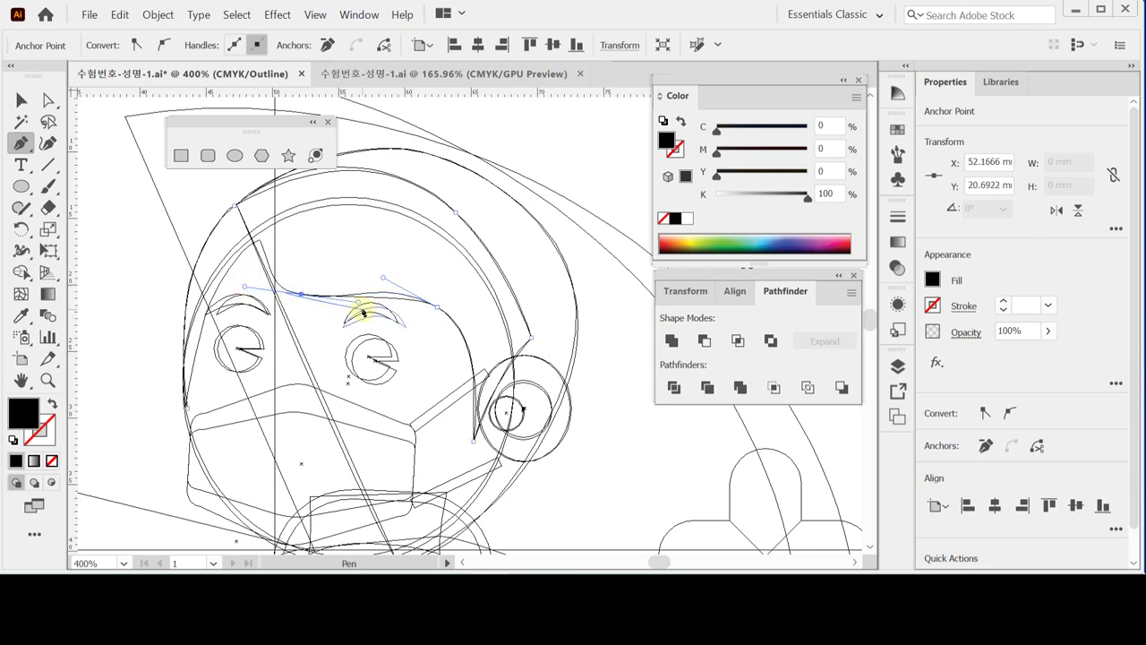
alt+click(381, 277)
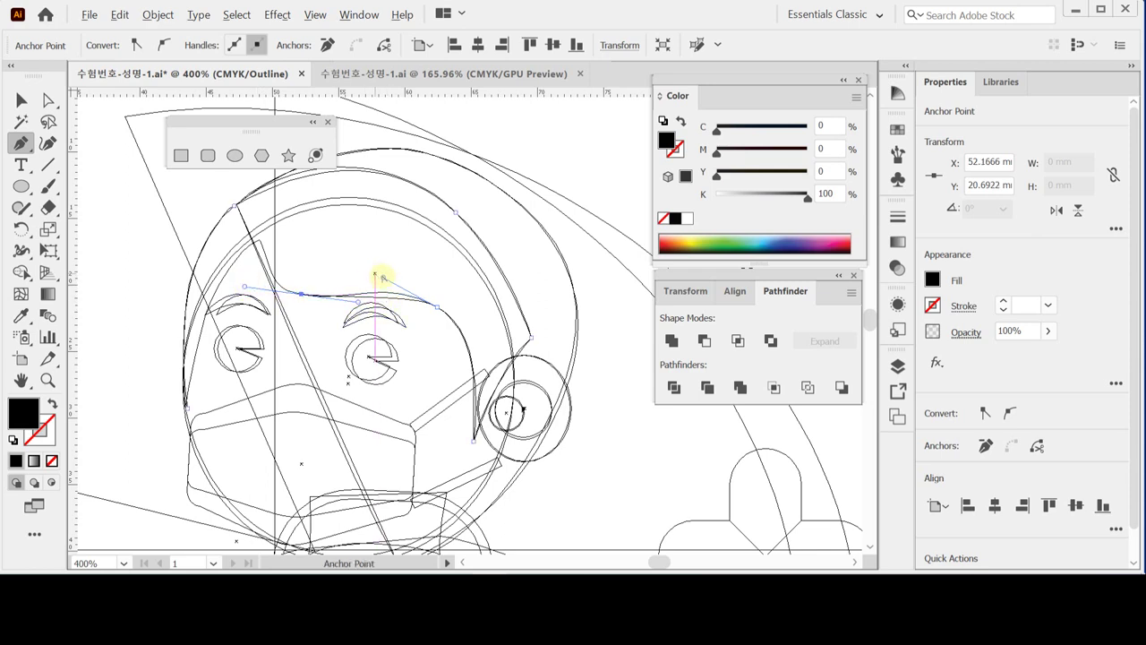
drag(383, 280, 387, 293)
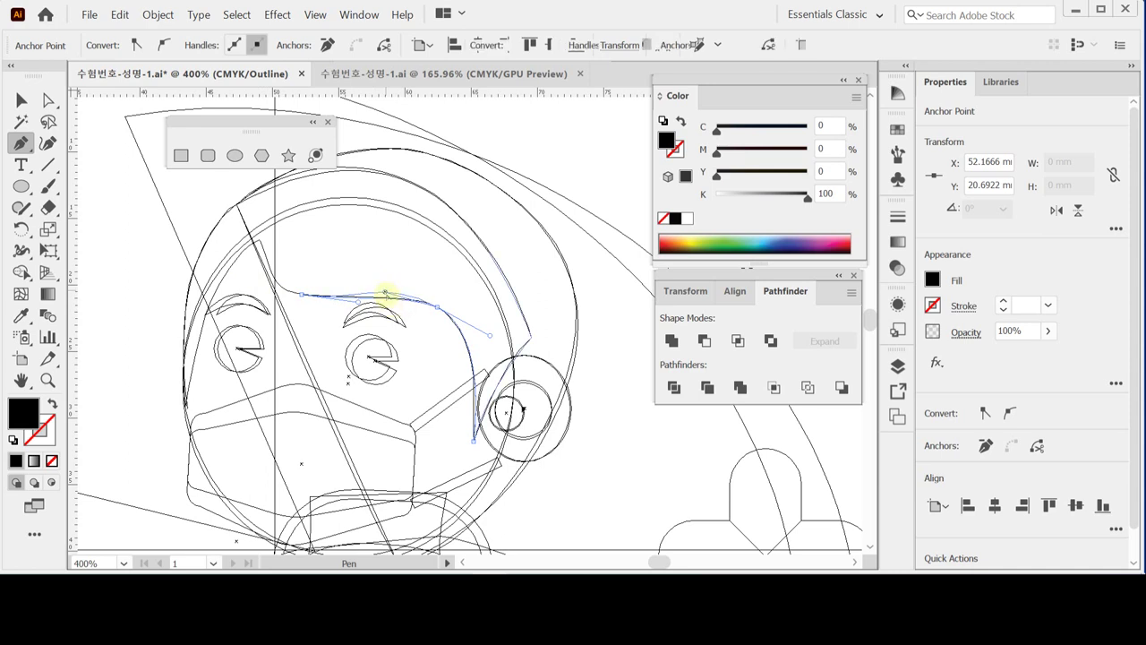
drag(385, 293, 379, 294)
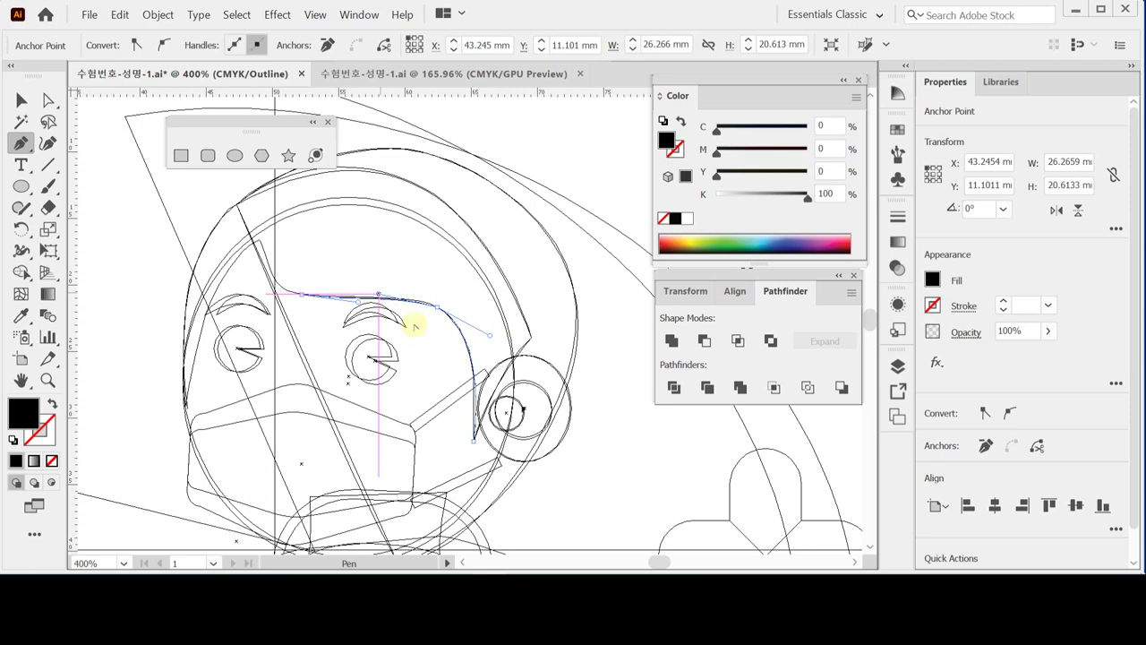
click(300, 297)
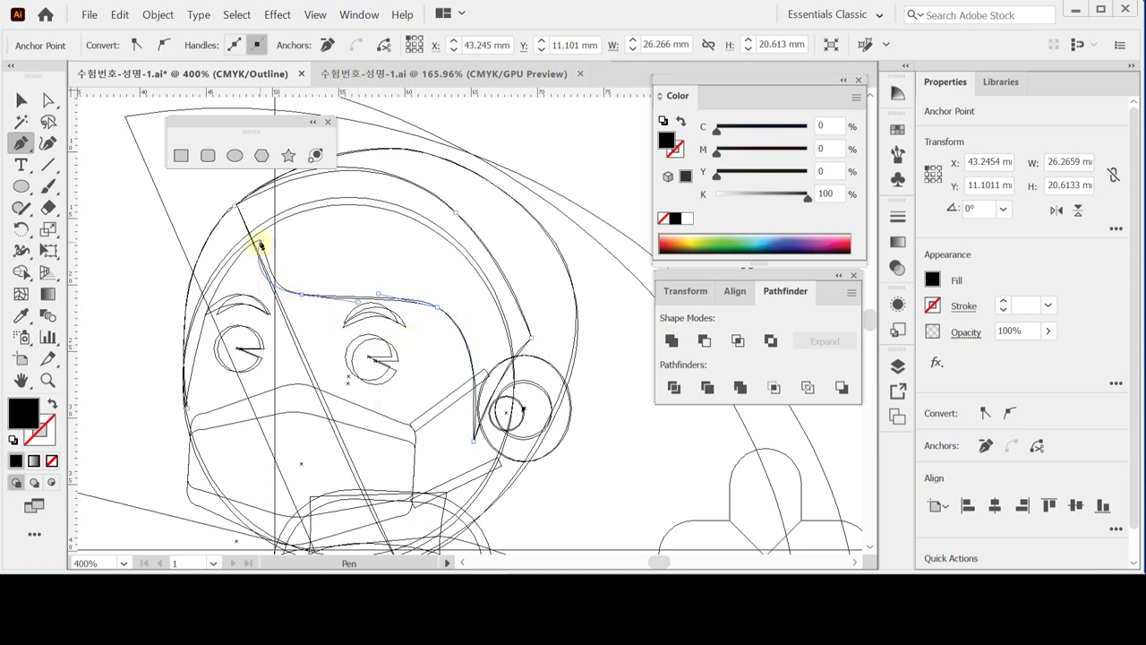
click(247, 286)
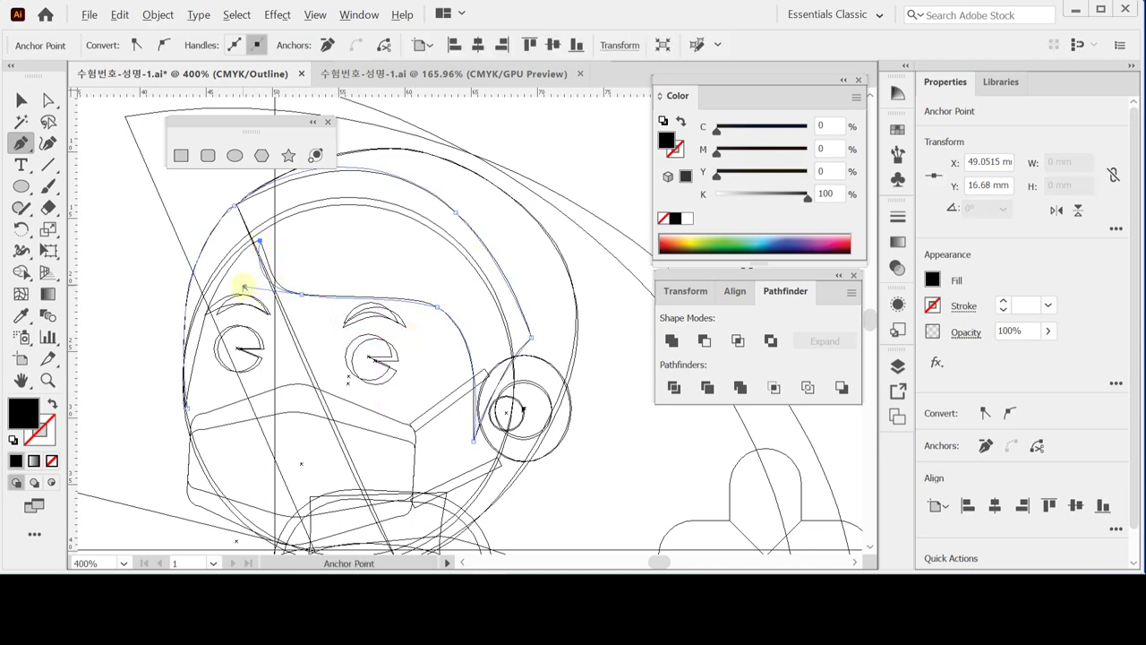
drag(265, 291, 274, 292)
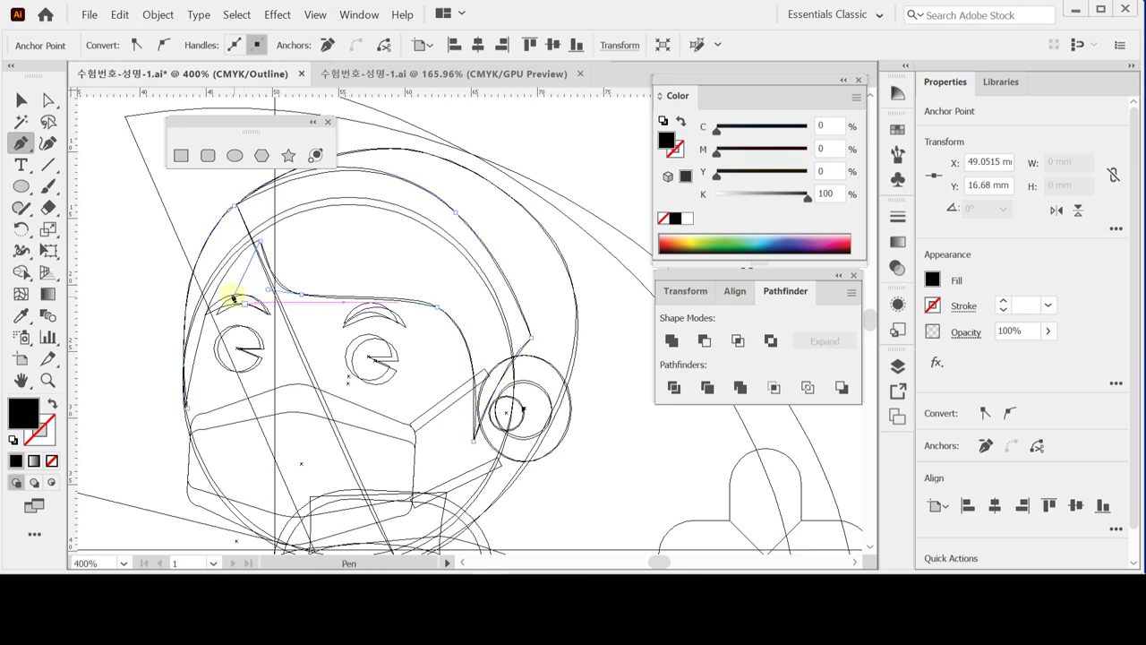
Step: Close the front hair path with a curved segment from the inner hairline tip to its starting anchor beside the mask
ctrl+click(187, 370)
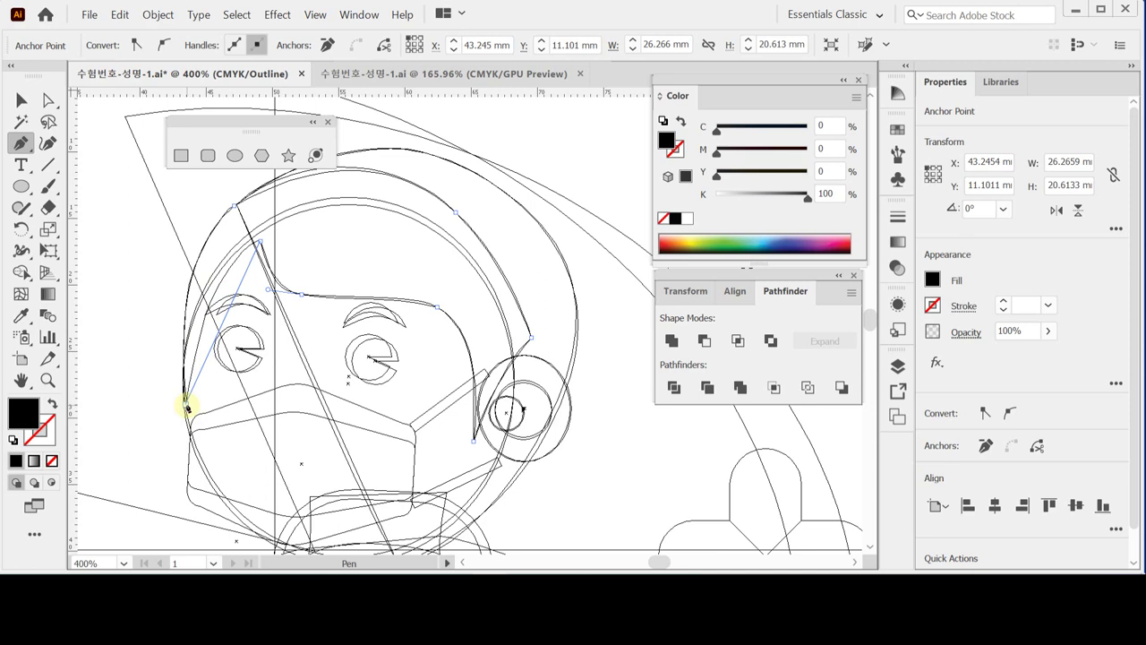
click(186, 407)
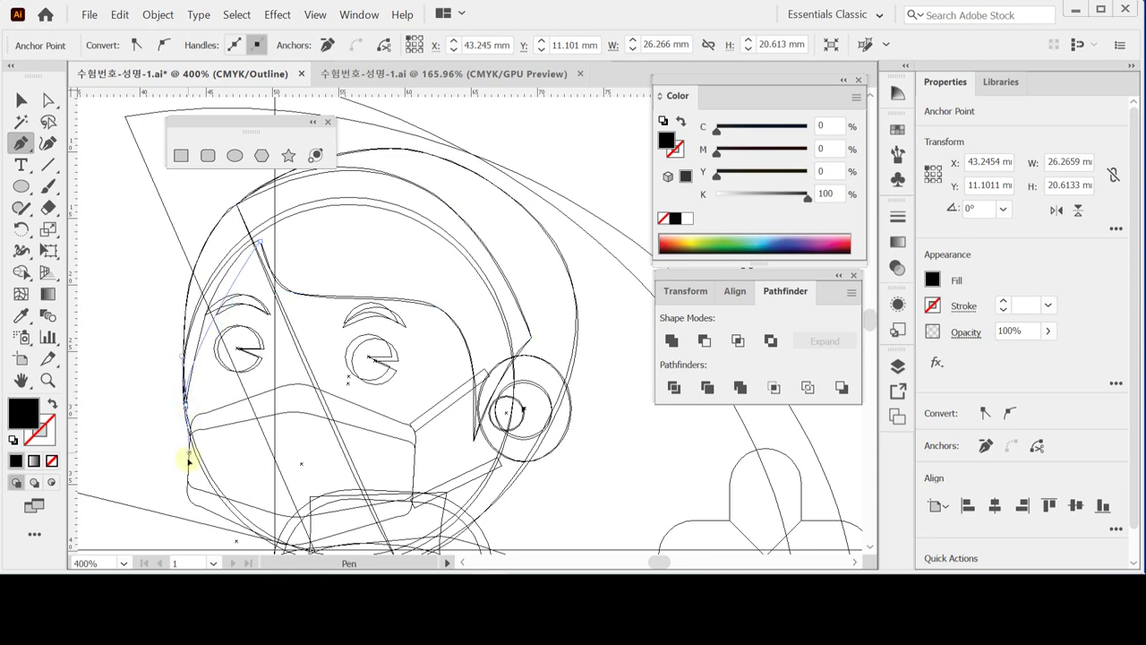
click(161, 514)
ctrl+click(188, 442)
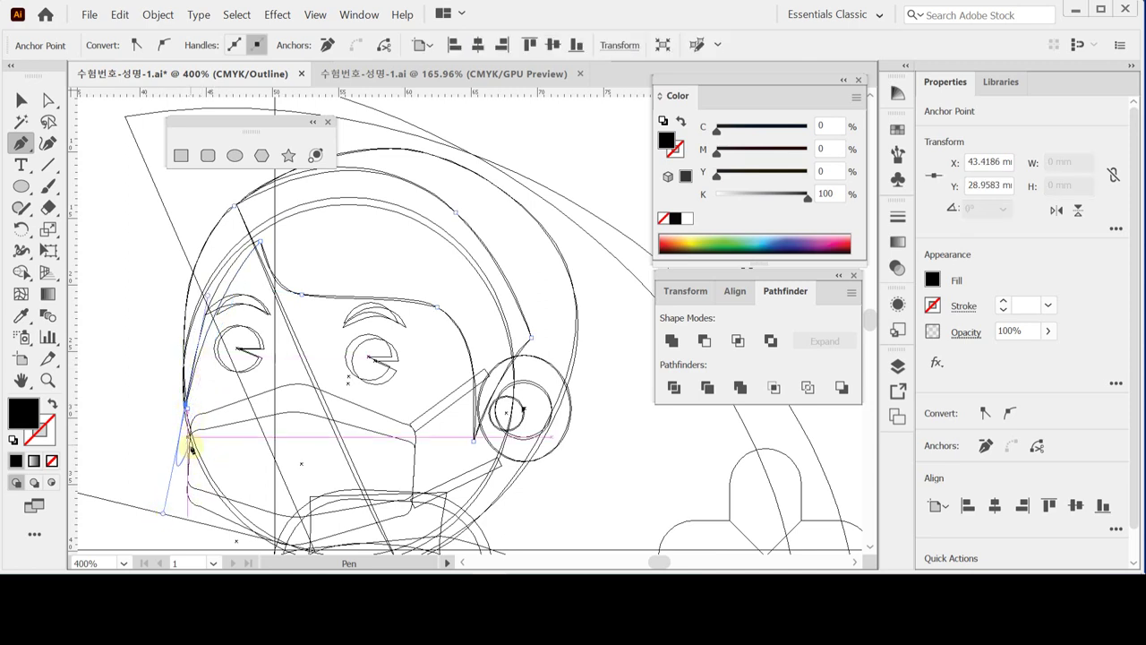
ctrl+click(188, 412)
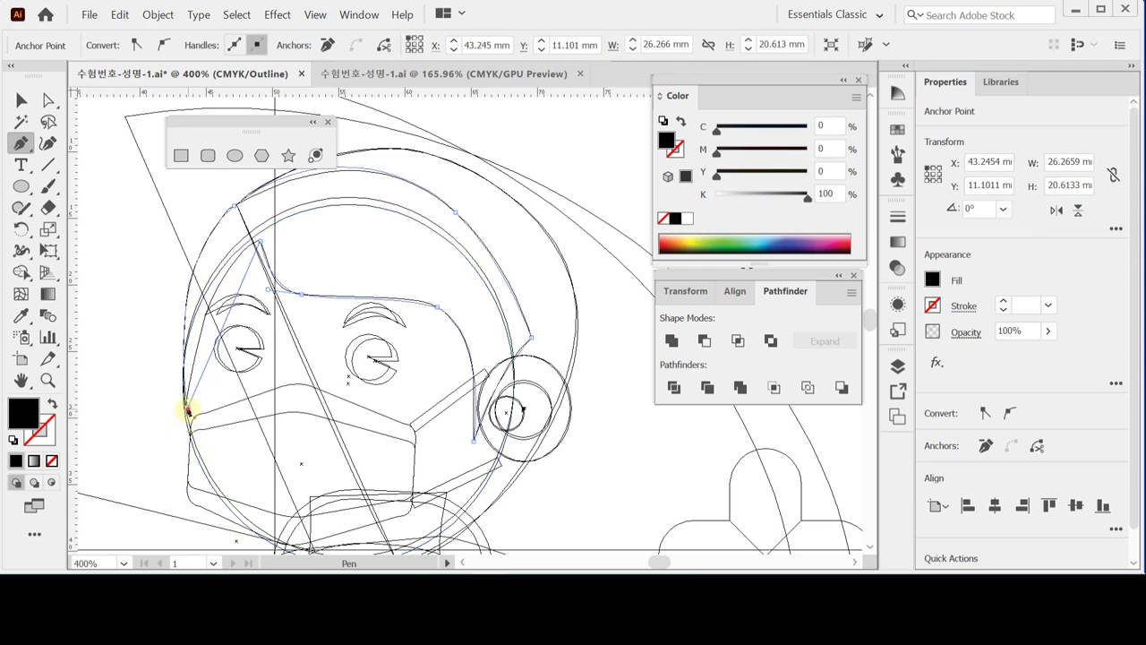
Step: Adjust the curve handles at the front hair's closing anchor so the inner hairline and outer edge follow the underlying outline
ctrl+click(188, 412)
ctrl+click(183, 479)
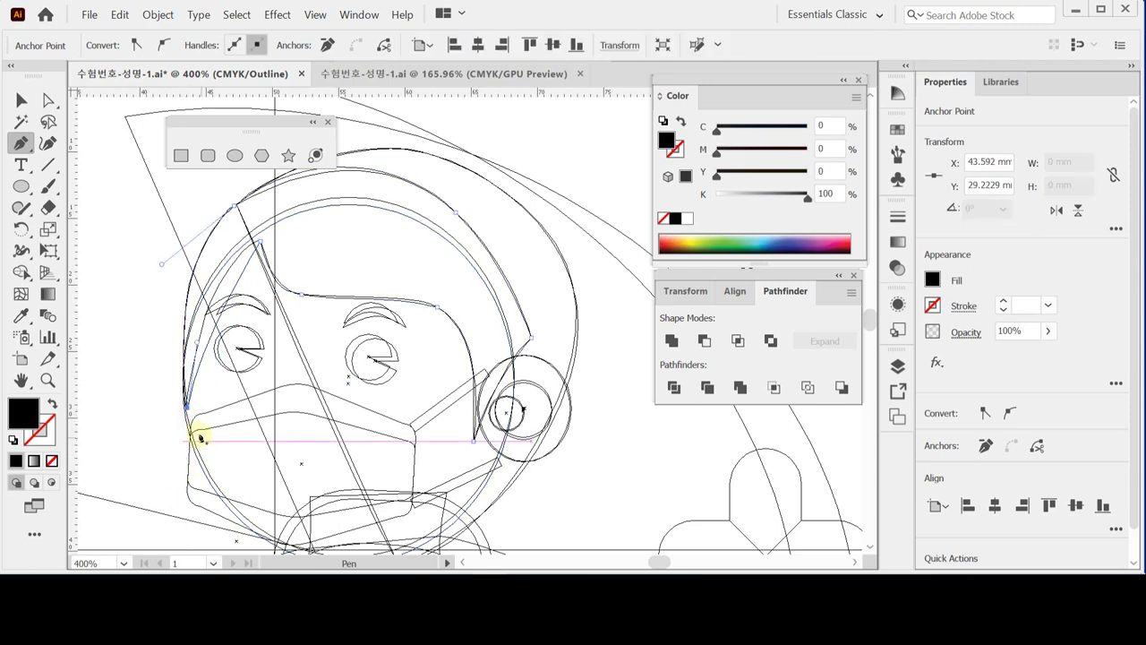
ctrl+click(194, 358)
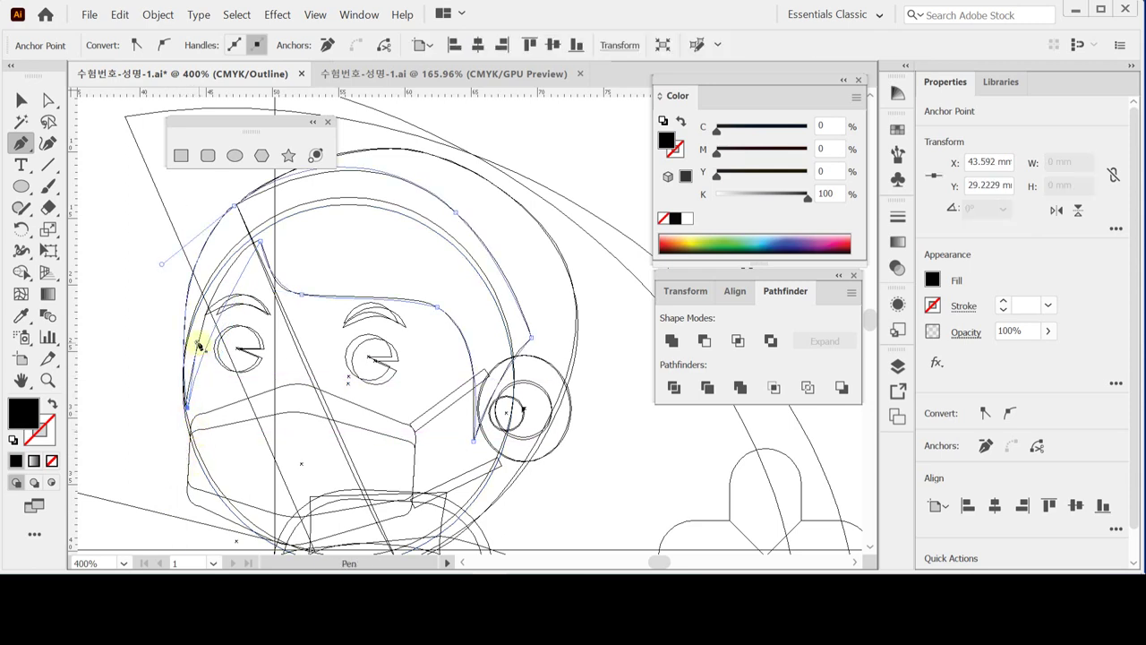
ctrl+click(197, 303)
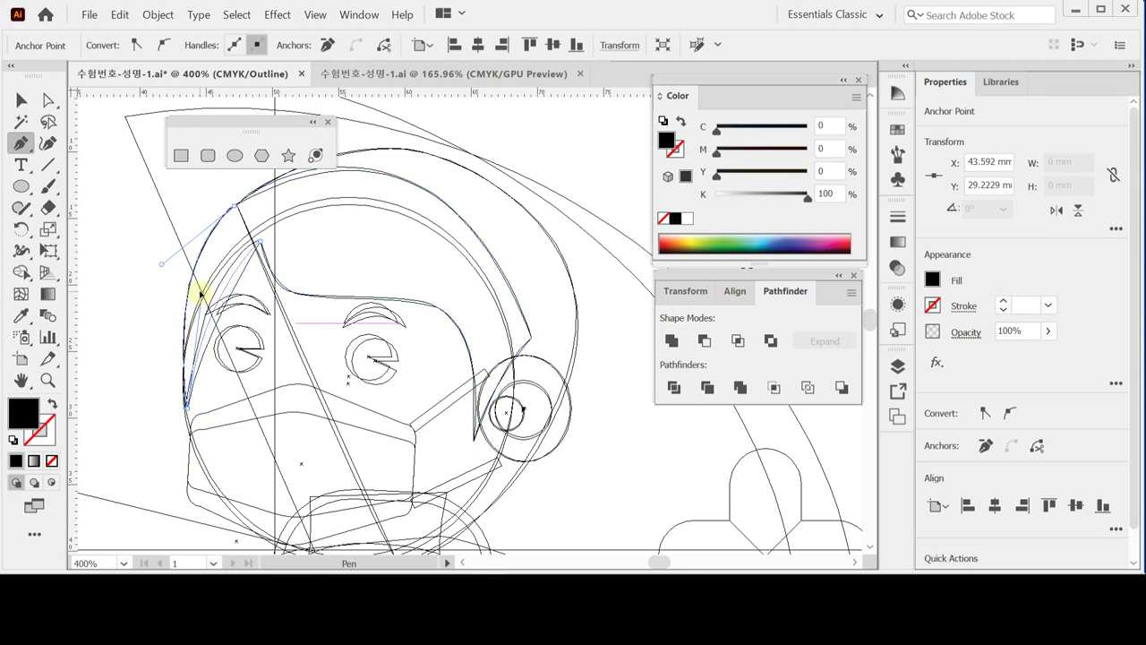
ctrl+click(190, 284)
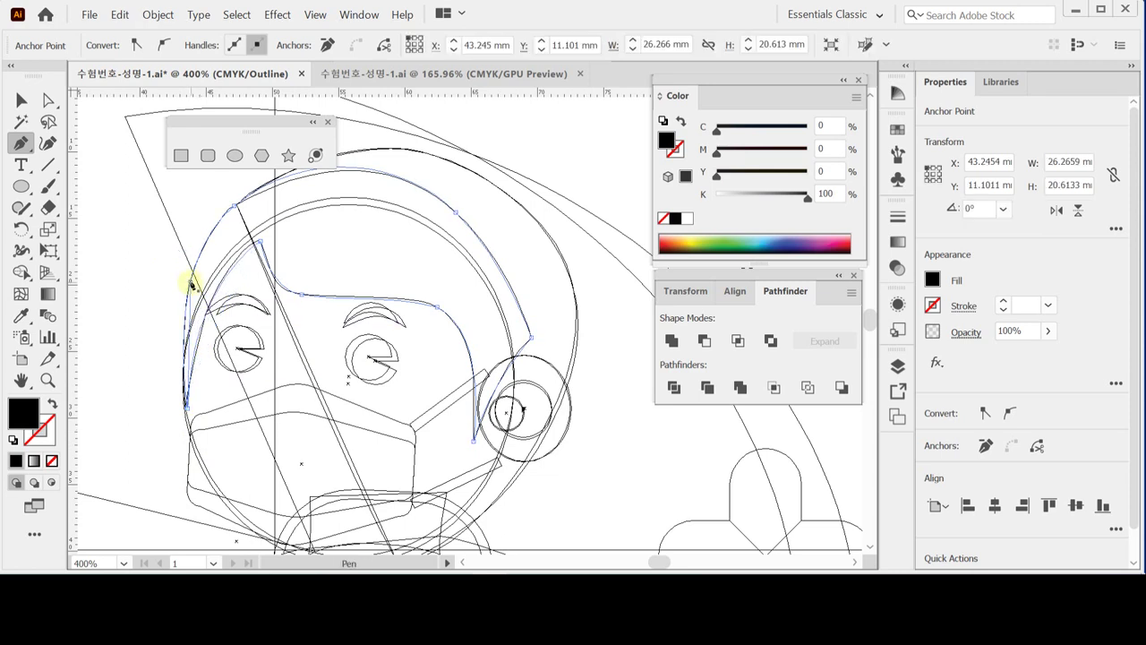
Step: Display the artwork in colour and deselect the closed front hair shape
key(ctrl+y)
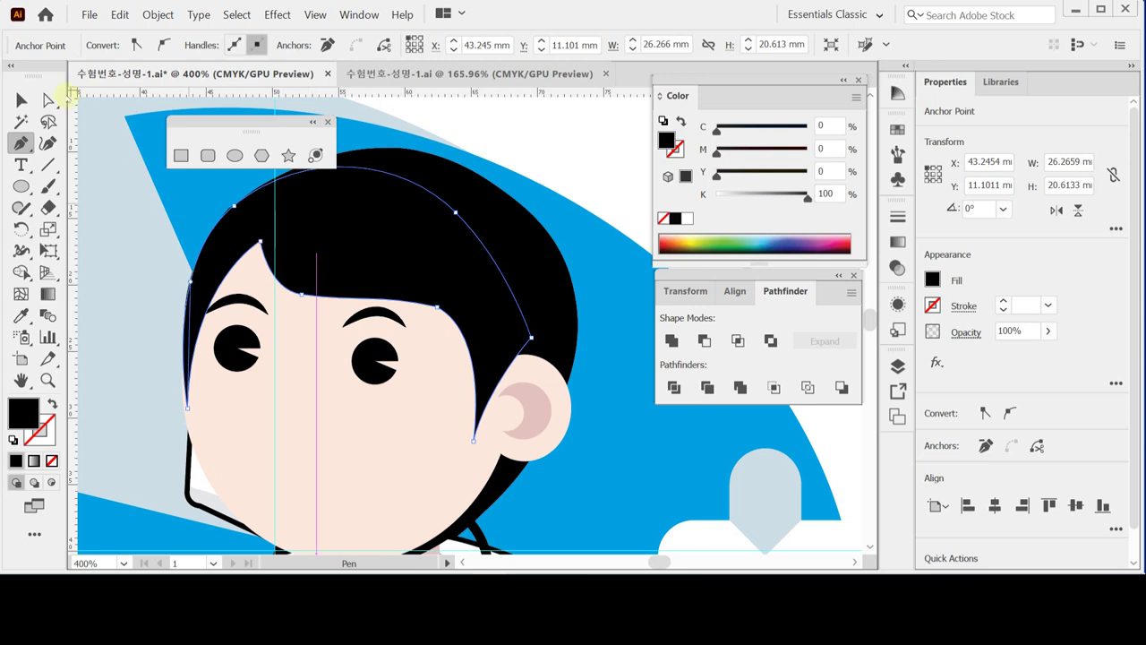
click(21, 101)
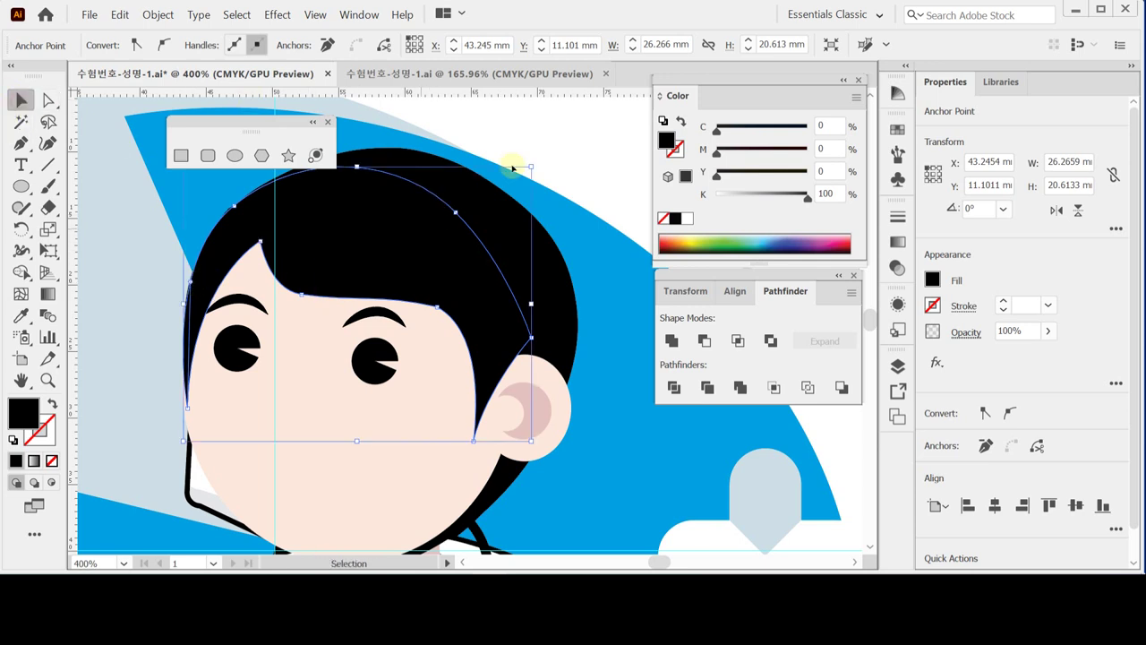
click(263, 243)
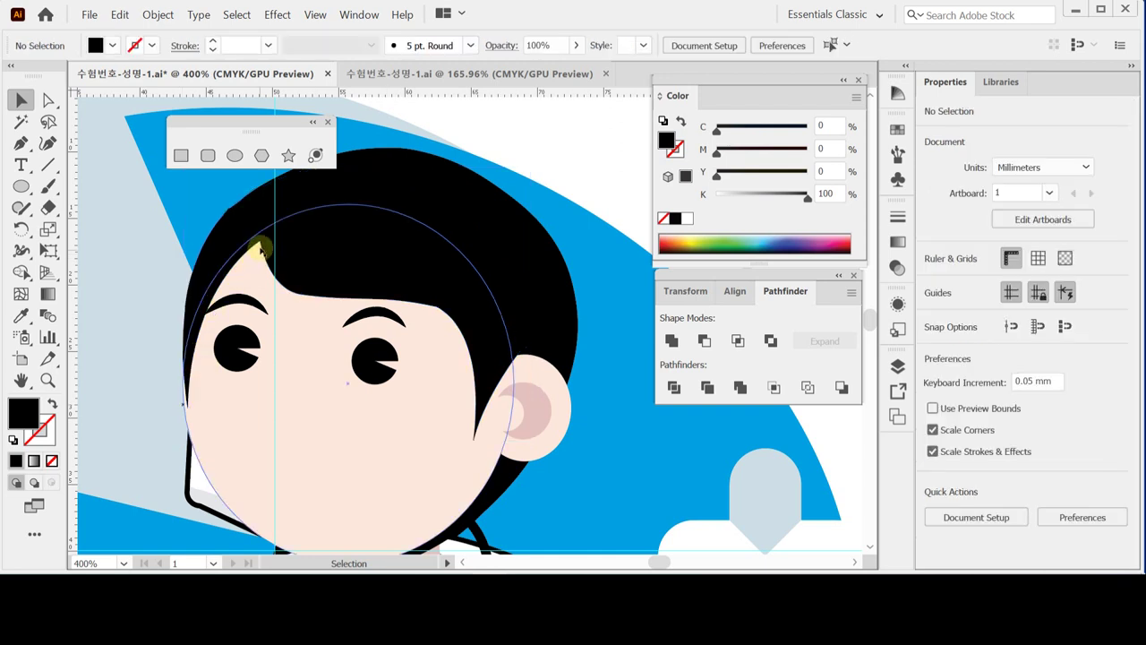
Step: Move the front hair shape off the forehead to inspect it, and undo the move
click(465, 211)
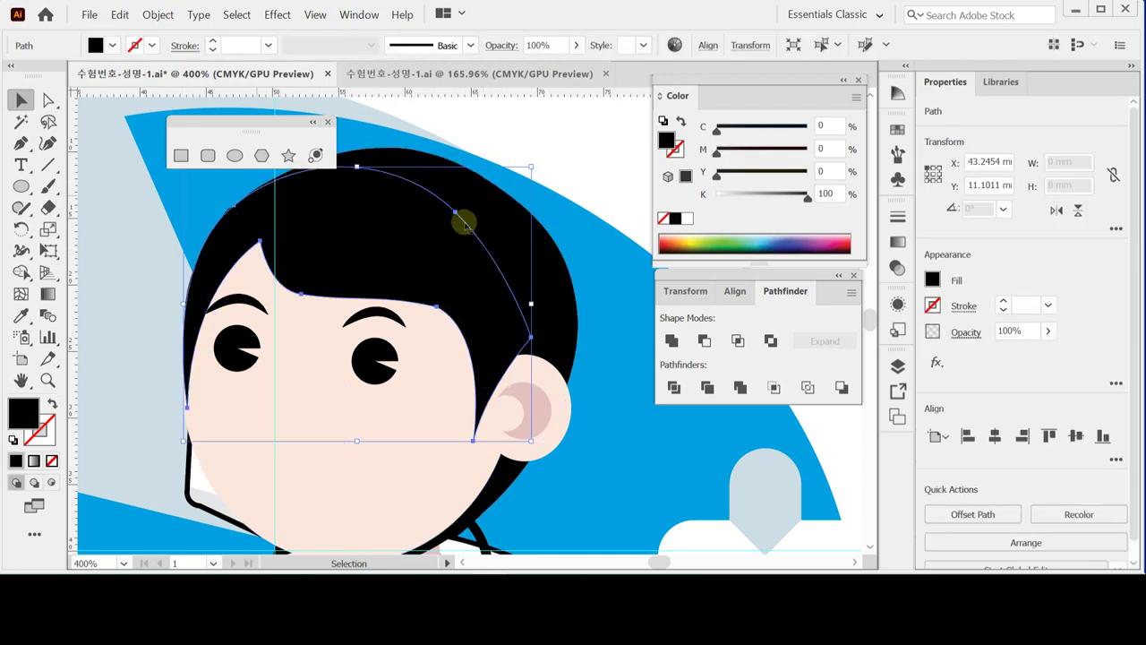
click(460, 242)
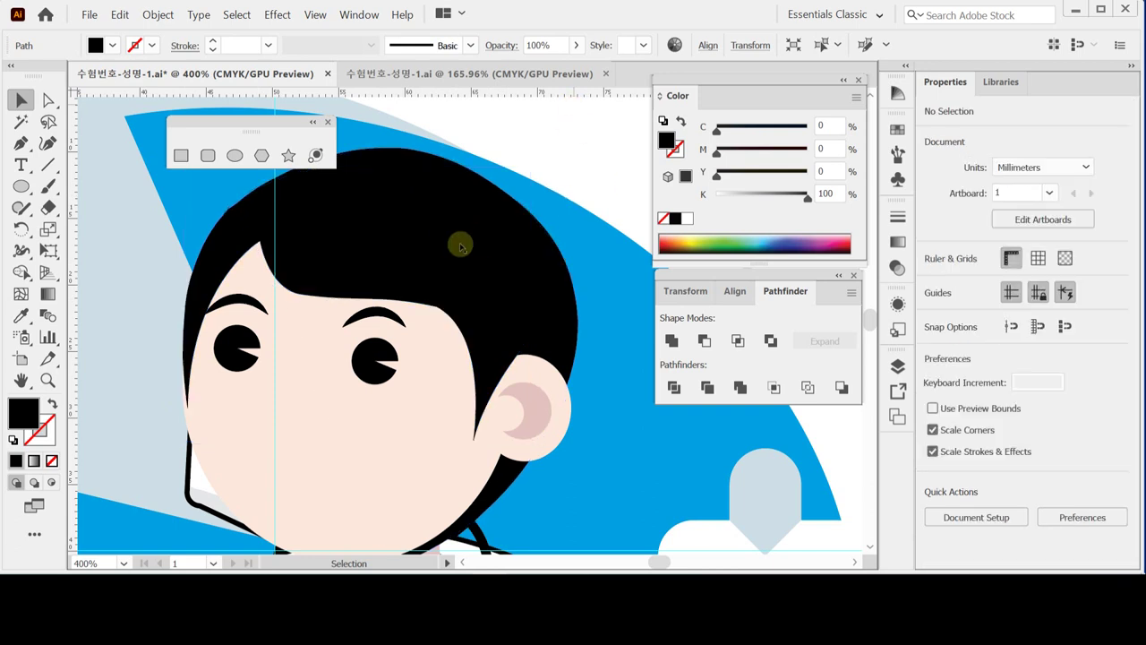
click(378, 306)
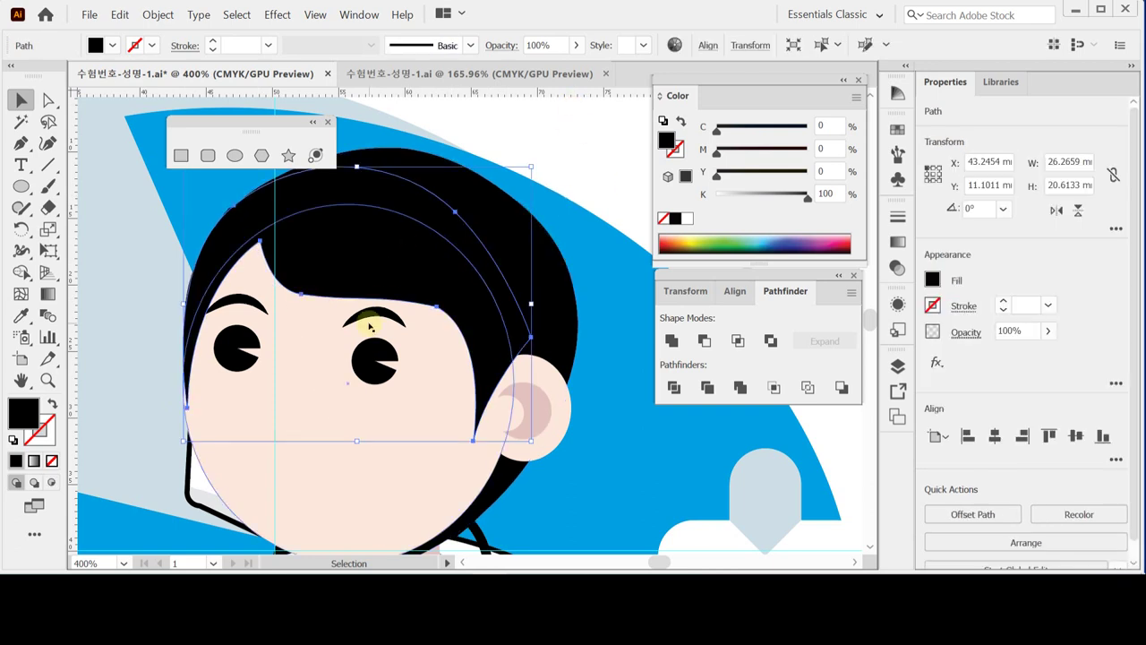
drag(385, 257, 348, 321)
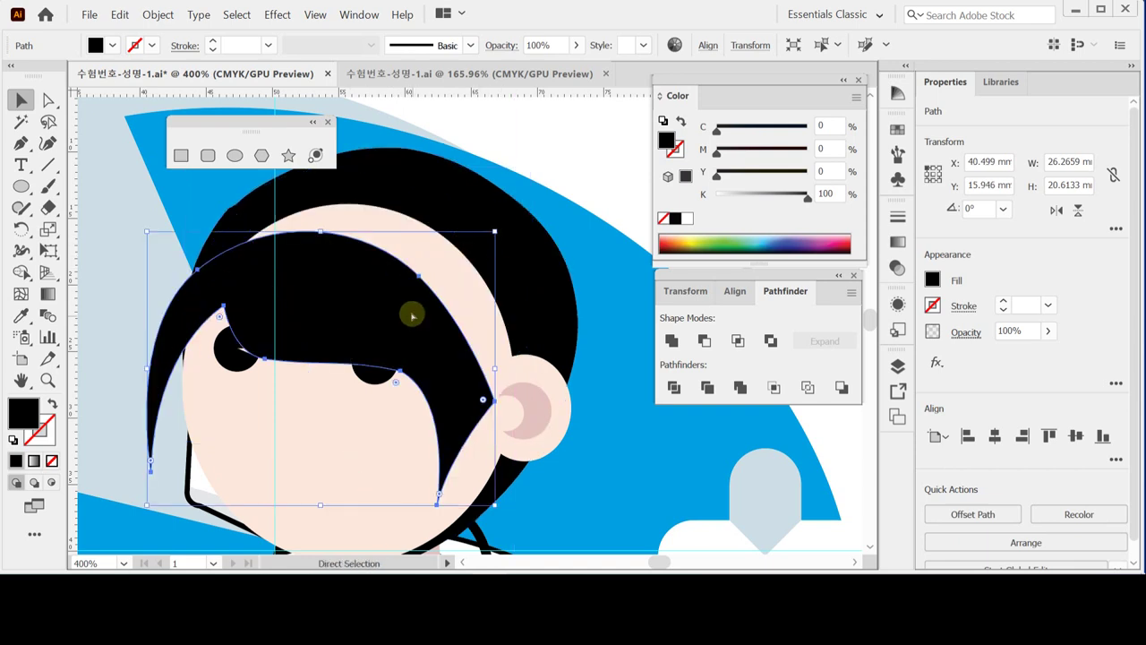
key(ctrl+z)
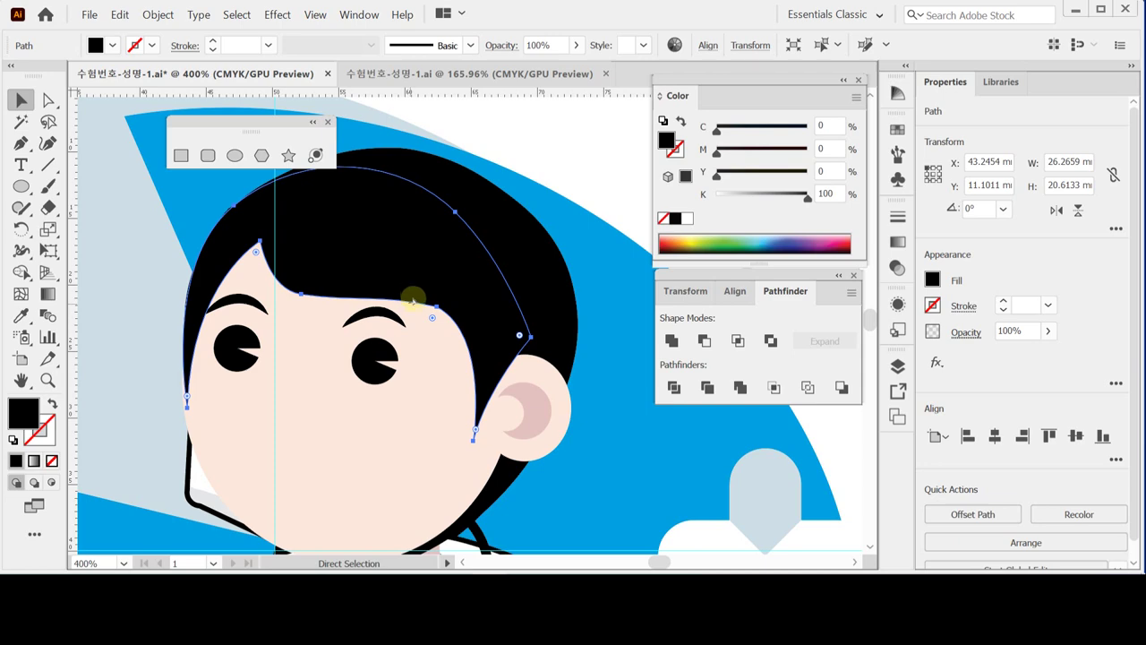
Step: Save the document with the front hair shape in place
key(ctrl+space)
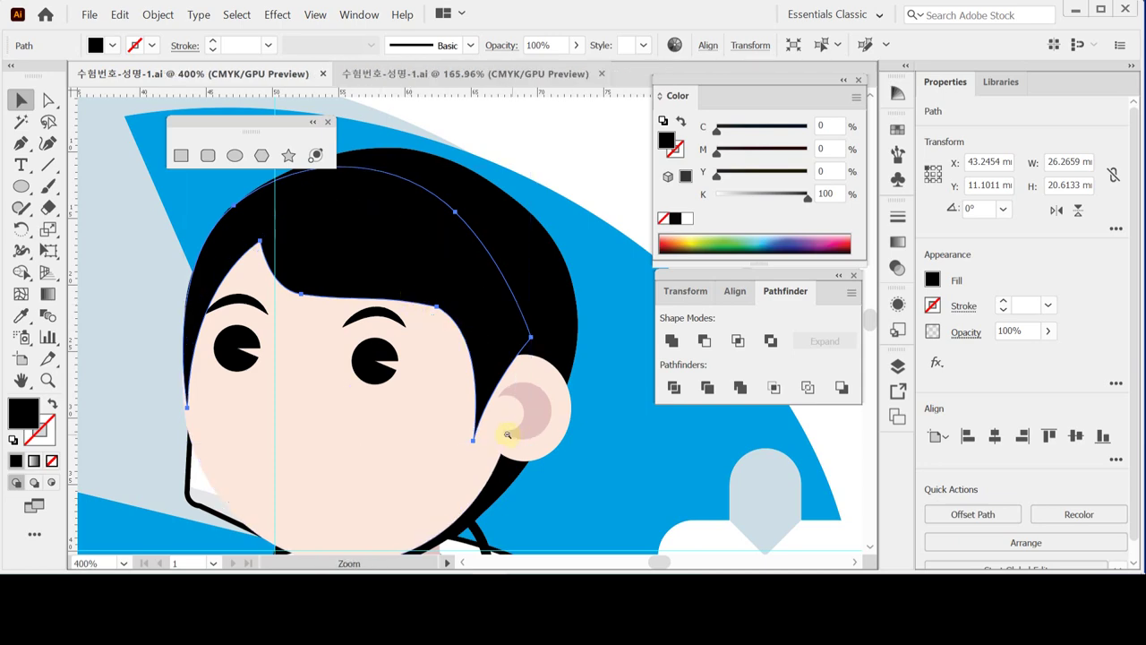
Step: Trace the doctor's coat with the Pen tool from its lower left hem up the sleeve to the shoulder and over behind the neck
ctrl+alt+click(528, 436)
drag(451, 435, 461, 261)
scroll(466, 287, down, 4)
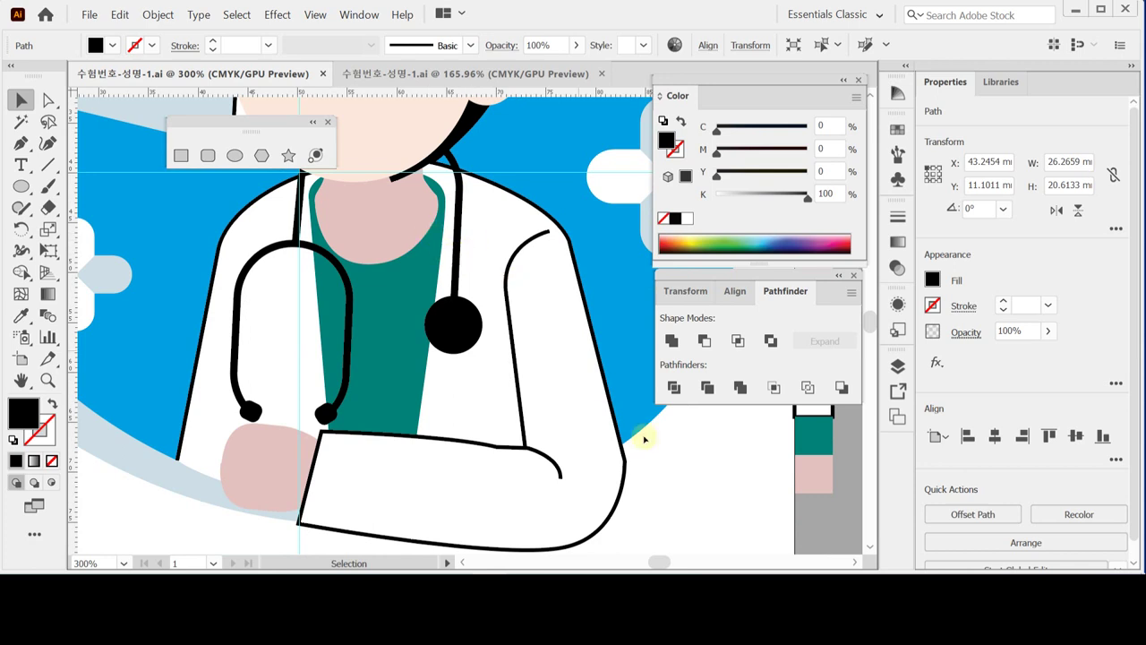
click(695, 499)
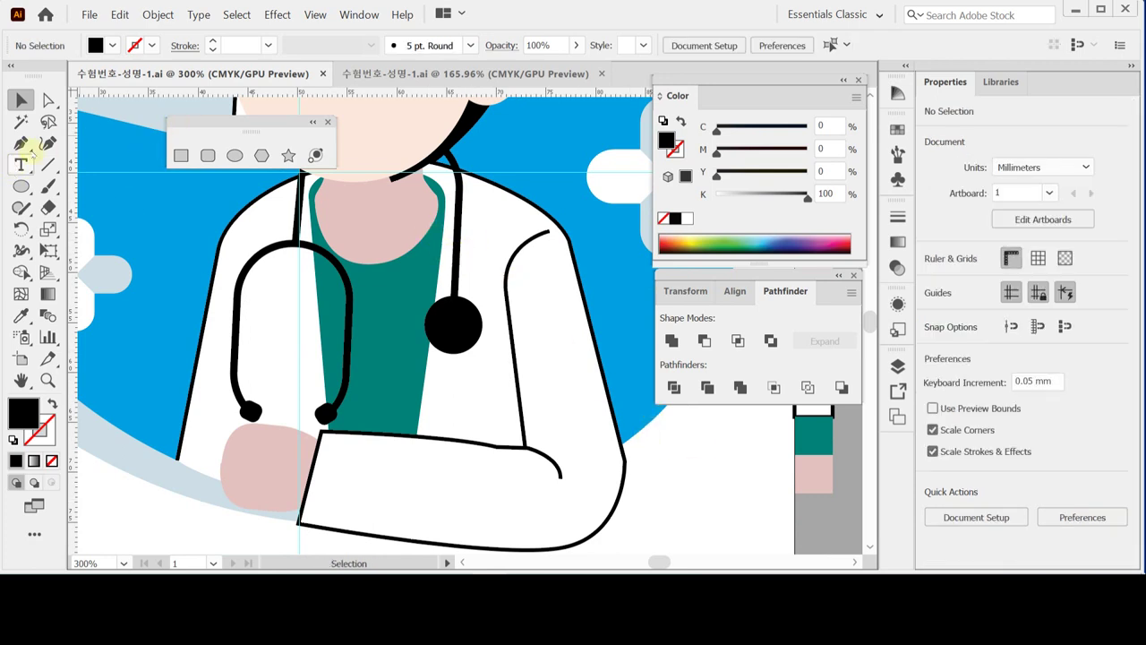
click(23, 143)
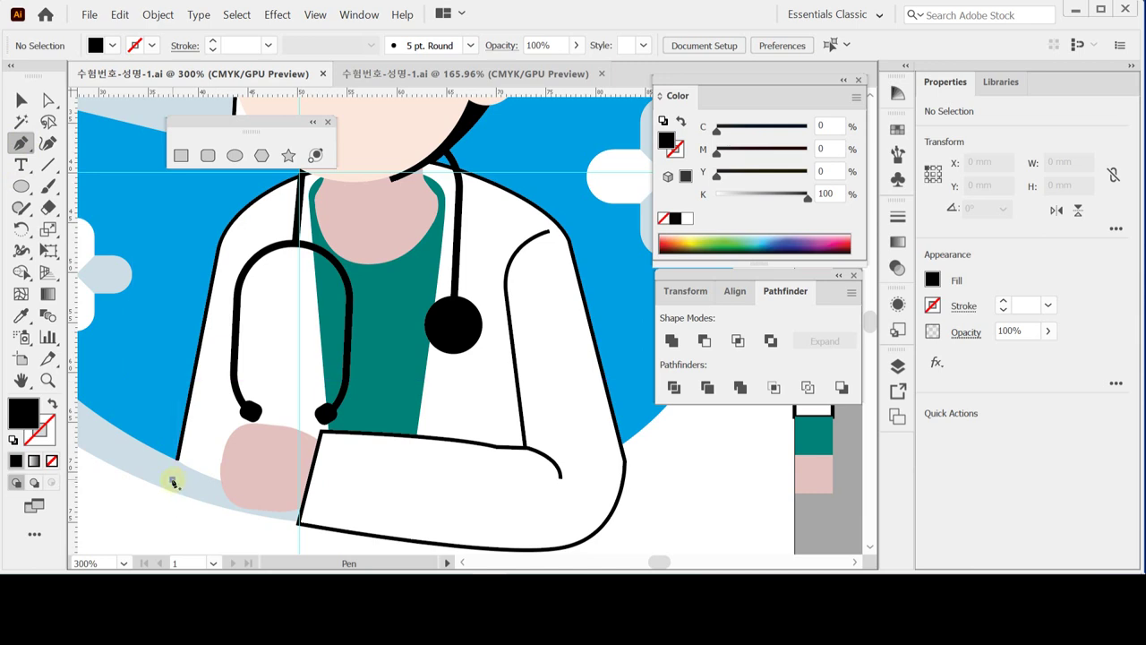
drag(193, 399, 186, 435)
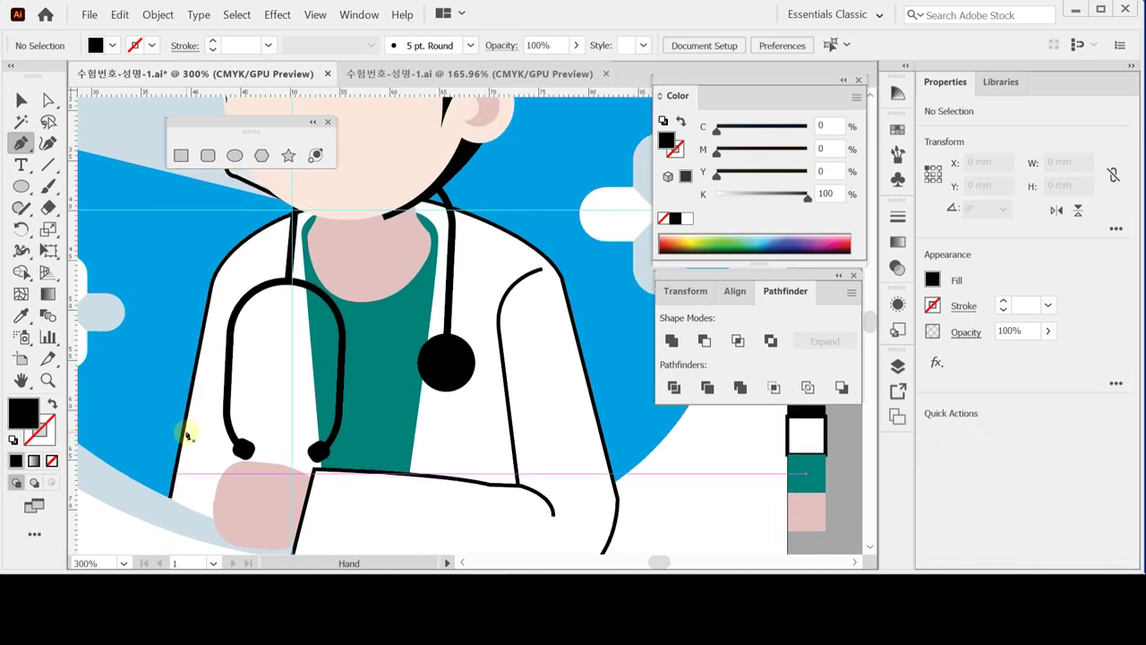
click(164, 517)
click(214, 277)
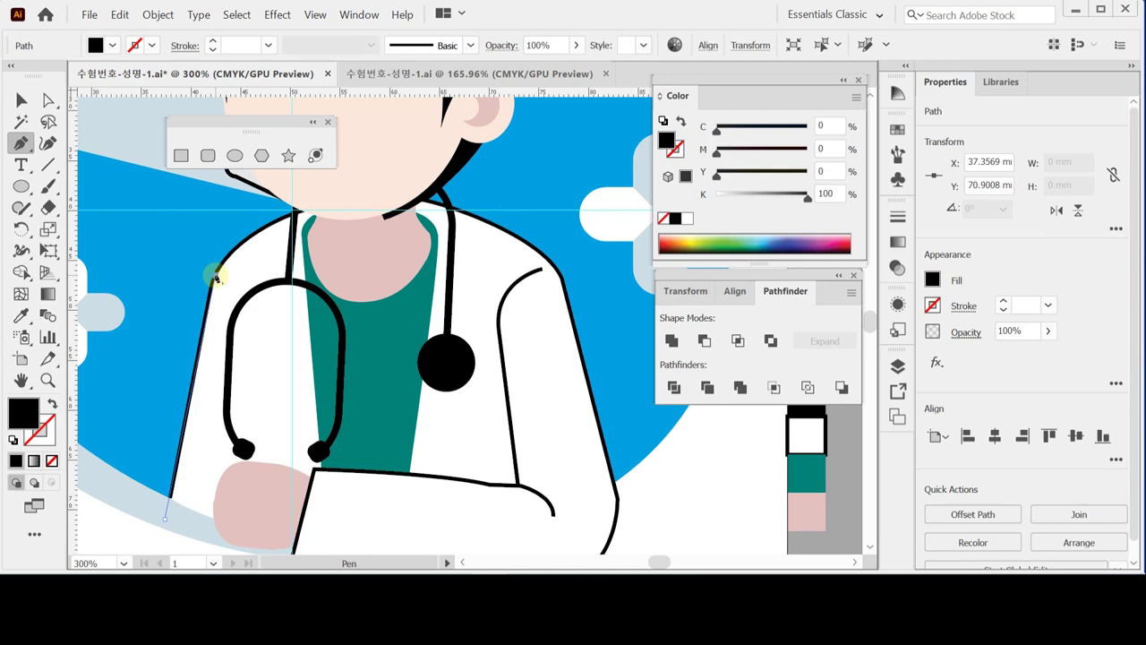
click(214, 276)
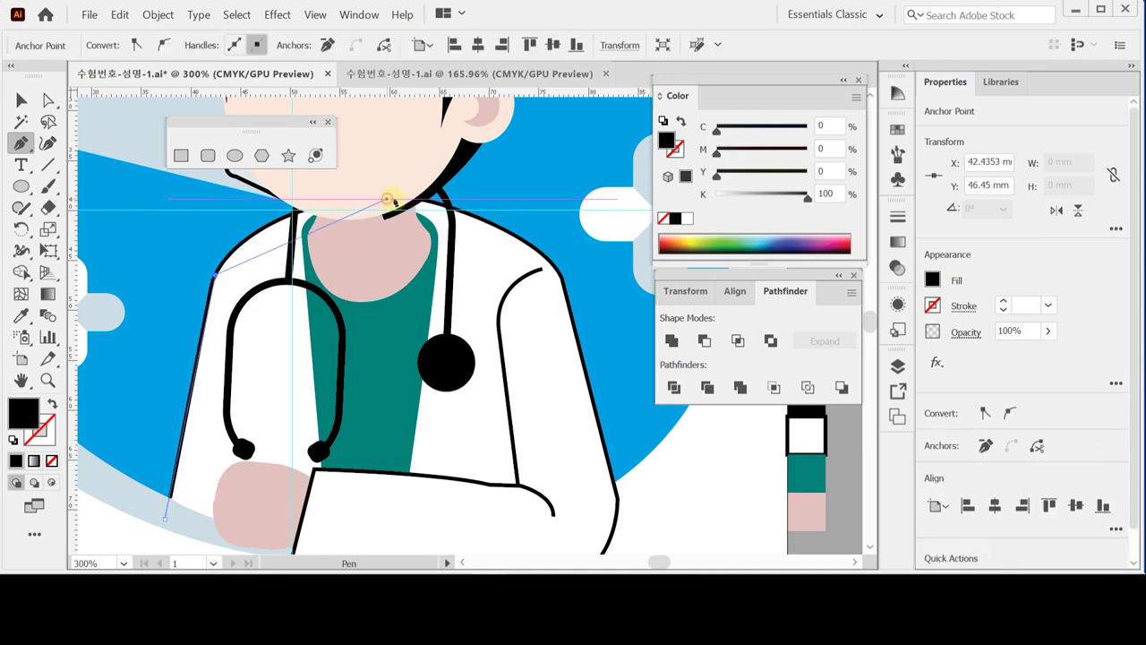
drag(387, 198, 536, 191)
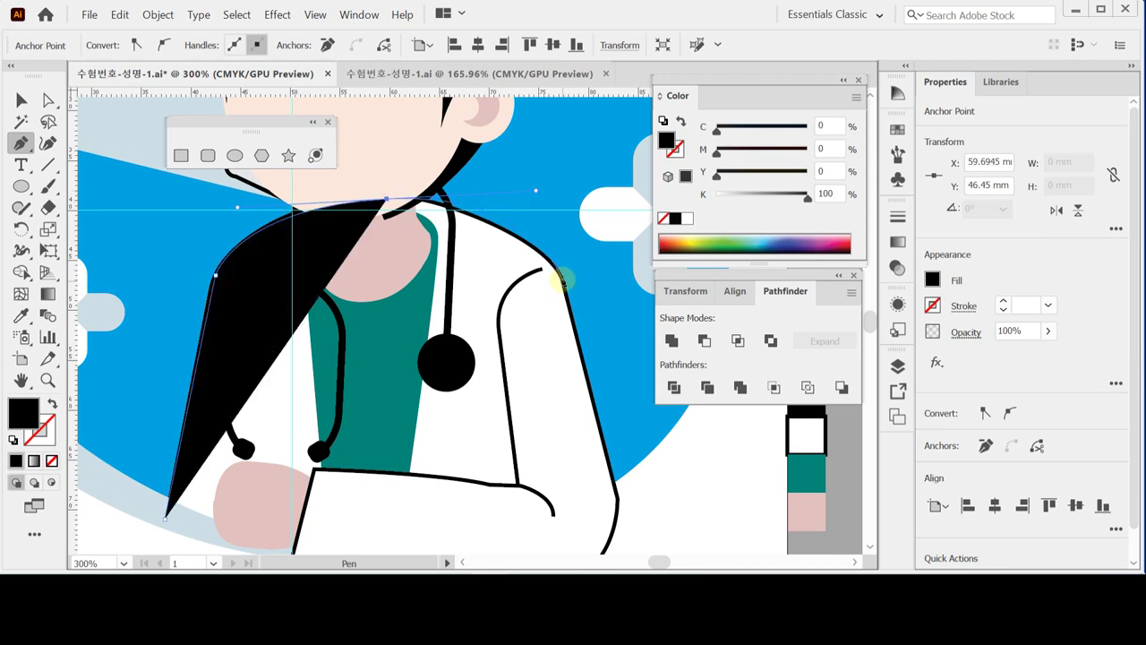
Step: Extend the coat path to the right shoulder, swap its fill and stroke to leave a black outline, and flatten the curve along the shoulder line
key(ctrl+shift+a)
drag(561, 278, 570, 302)
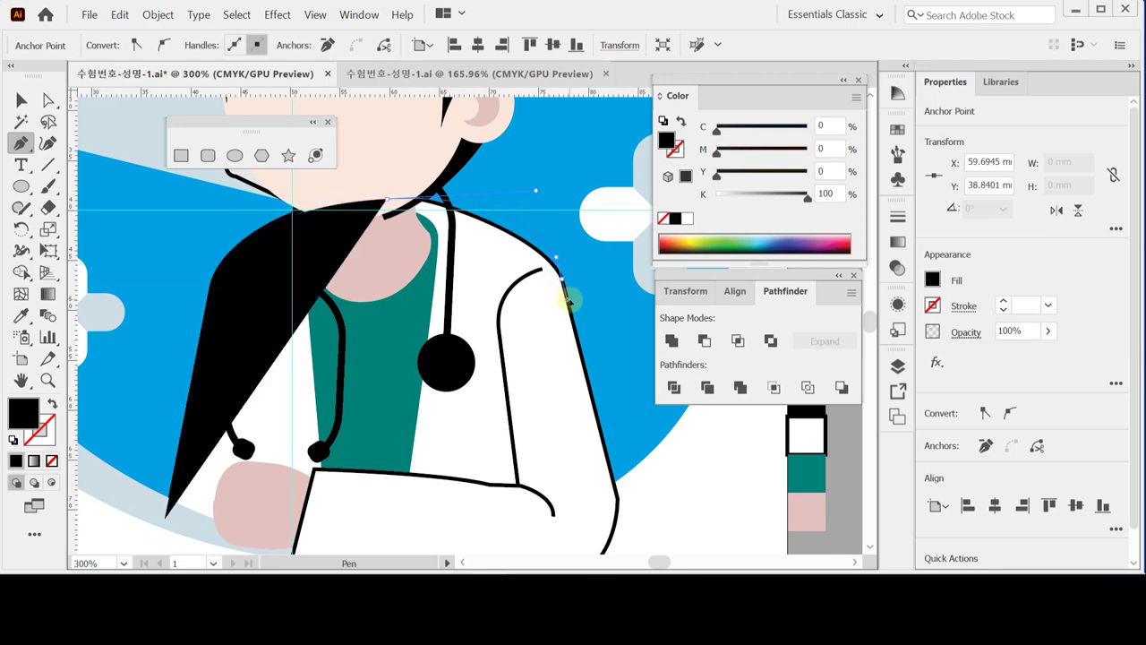
click(51, 404)
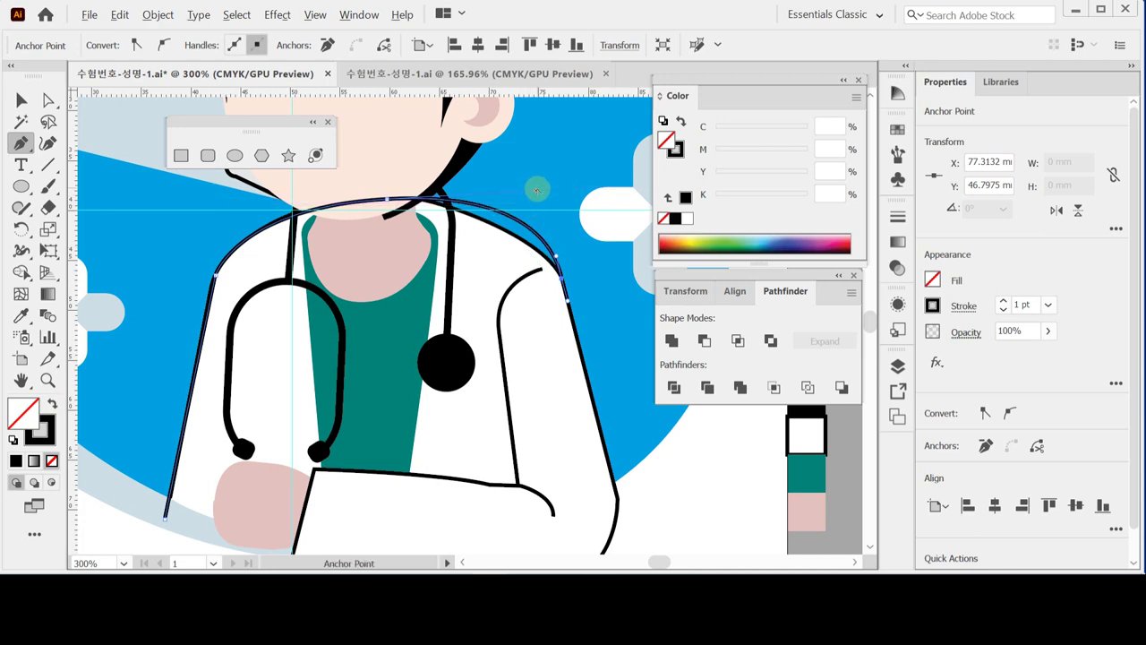
drag(536, 190, 486, 207)
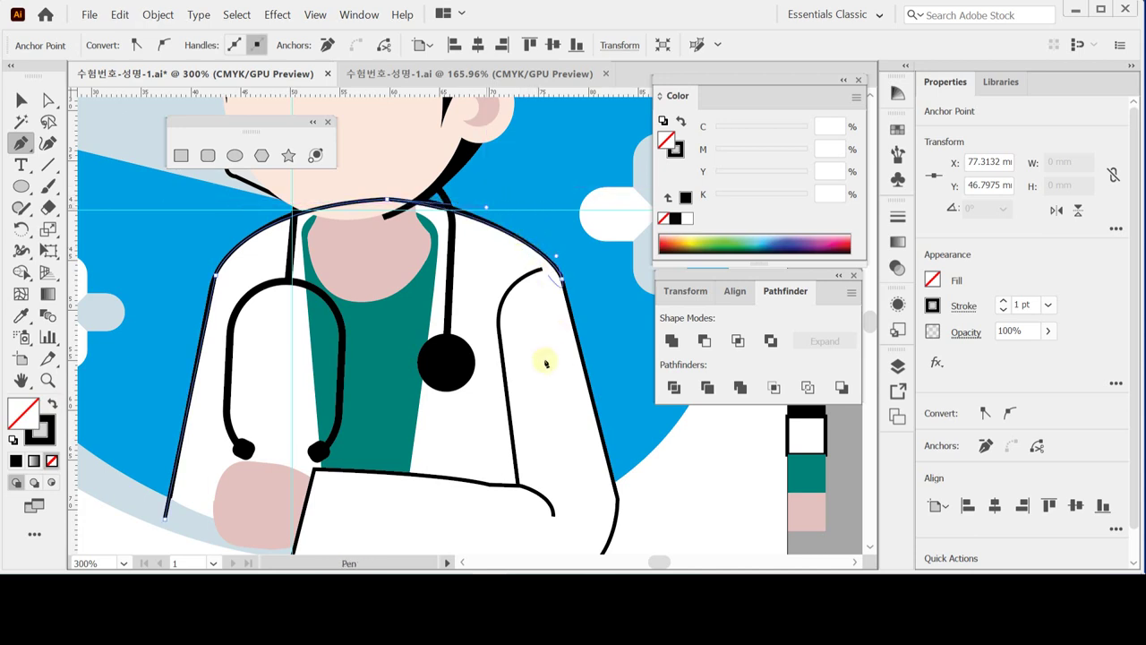
Step: Continue the coat path down to the right elbow, curve it under the folded arms, and close it at the lower left hem
scroll(545, 362, down, 3)
click(588, 362)
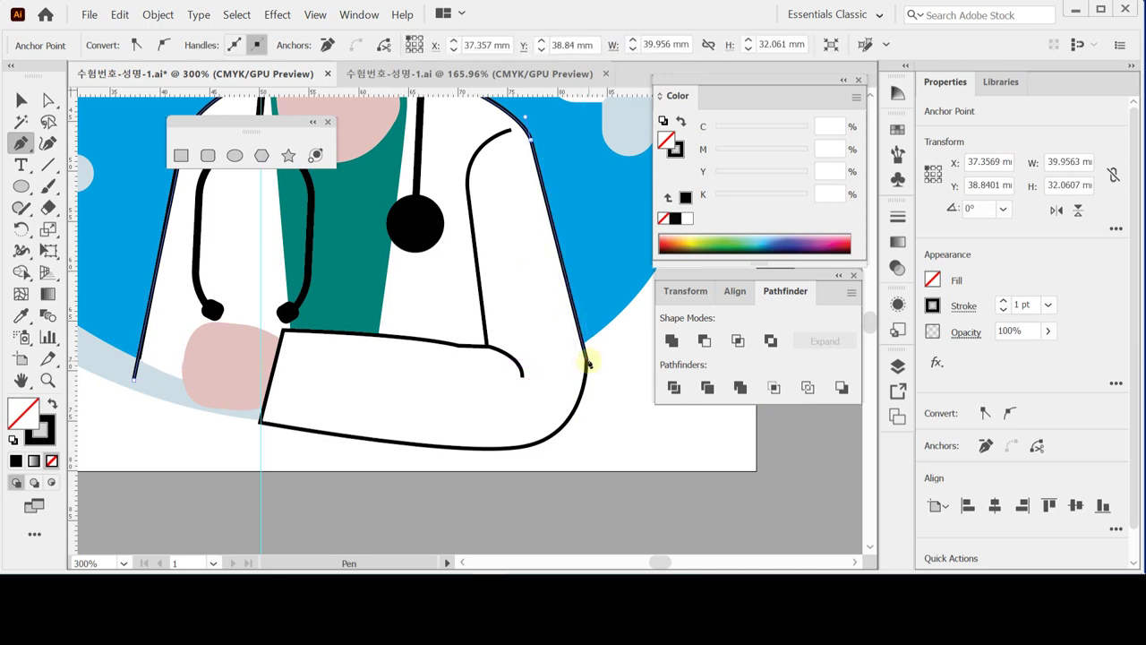
click(587, 362)
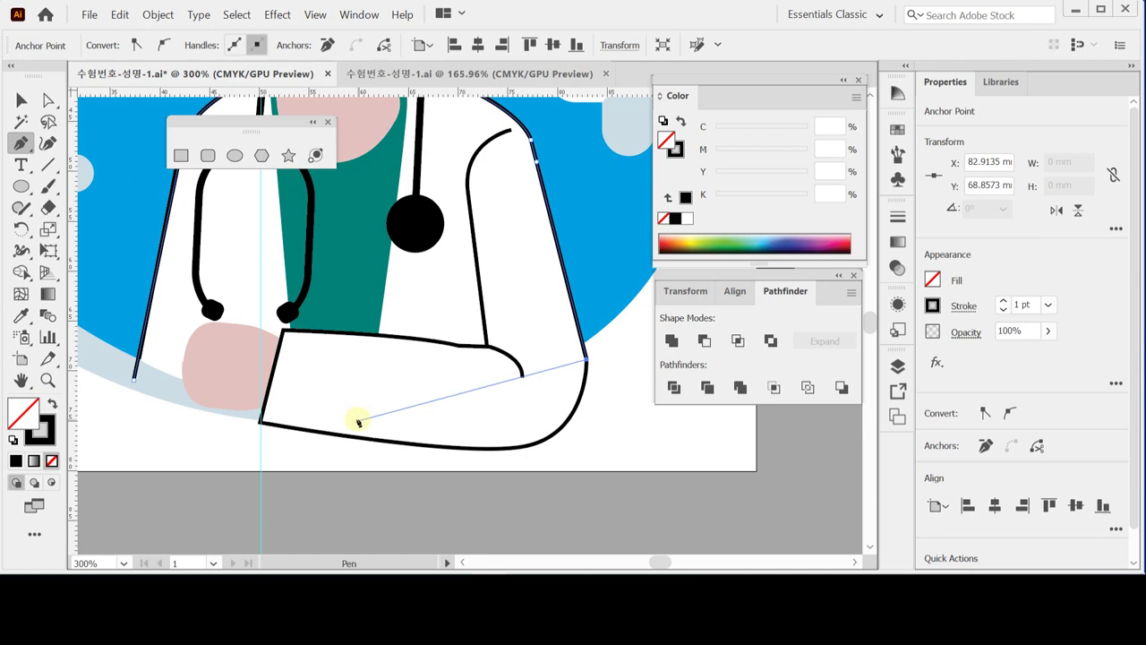
drag(359, 422, 186, 408)
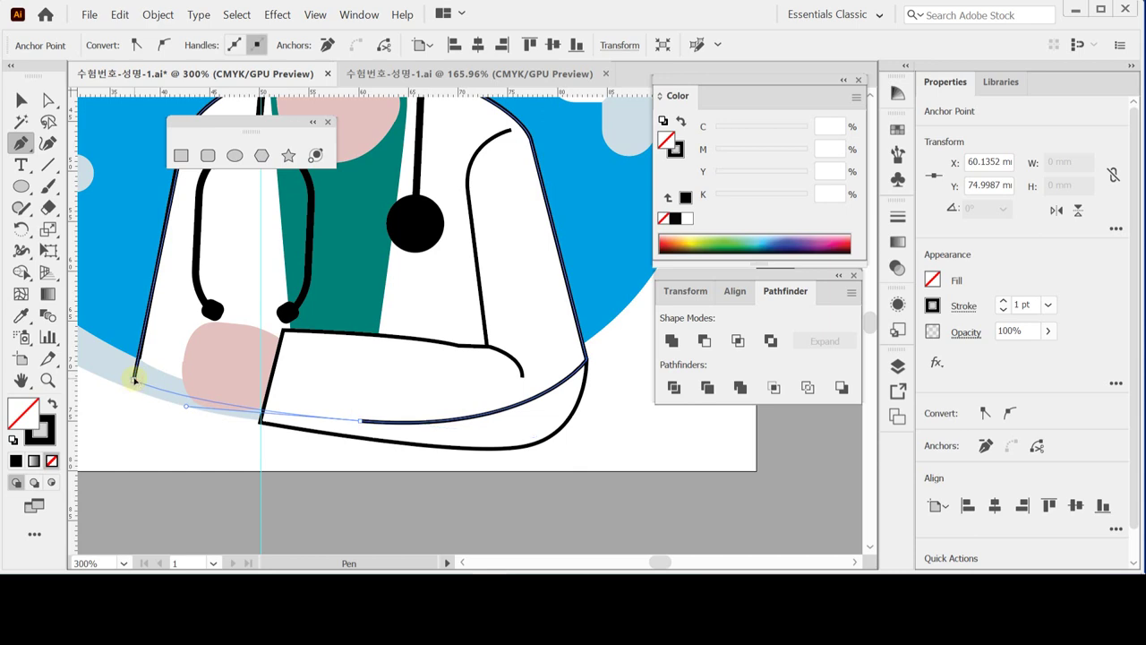
click(134, 381)
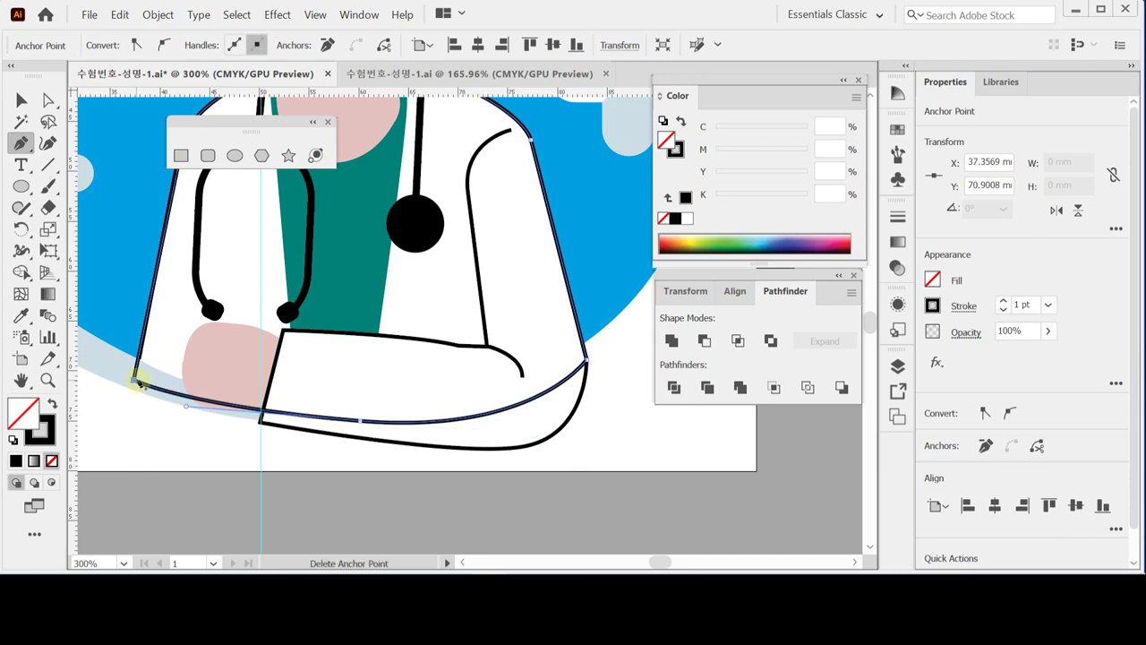
Step: Undo the coat's closing segment, raise the lower left corner level with the right elbow, and close the outline again
key(ctrl+minus)
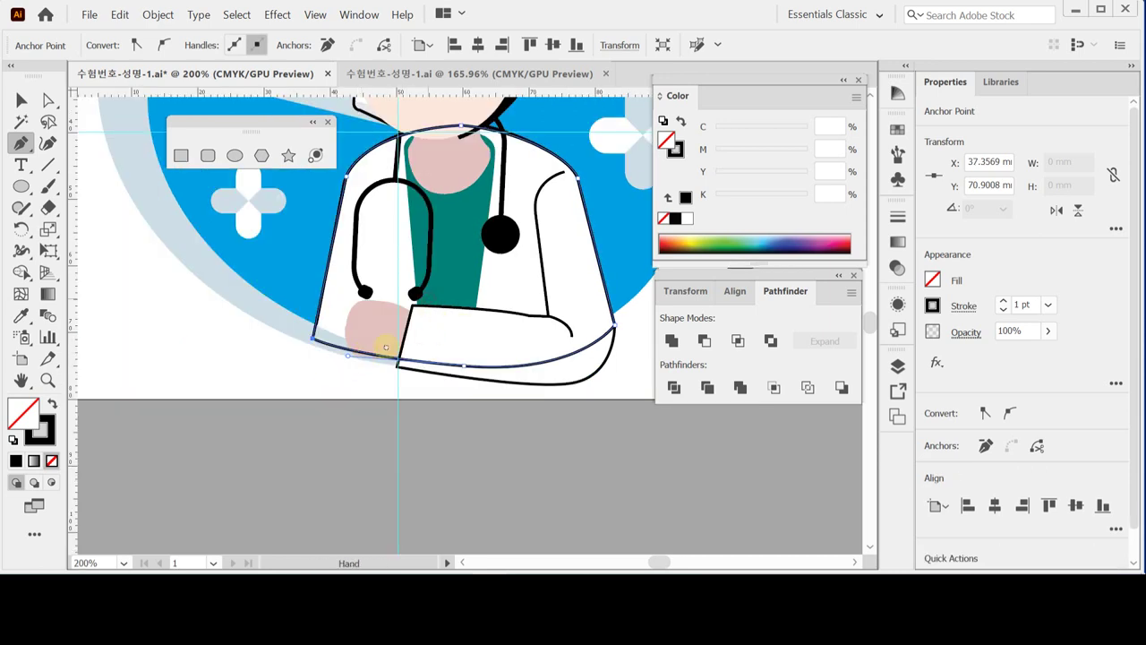
scroll(386, 347, up, 2)
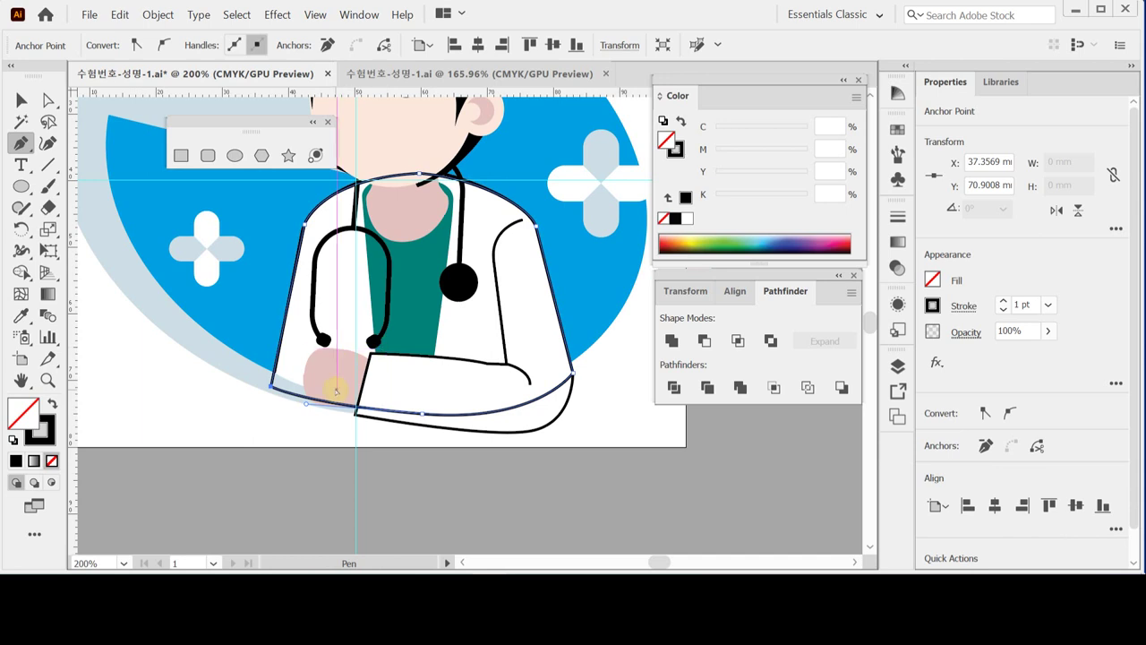
ctrl+click(277, 387)
click(277, 387)
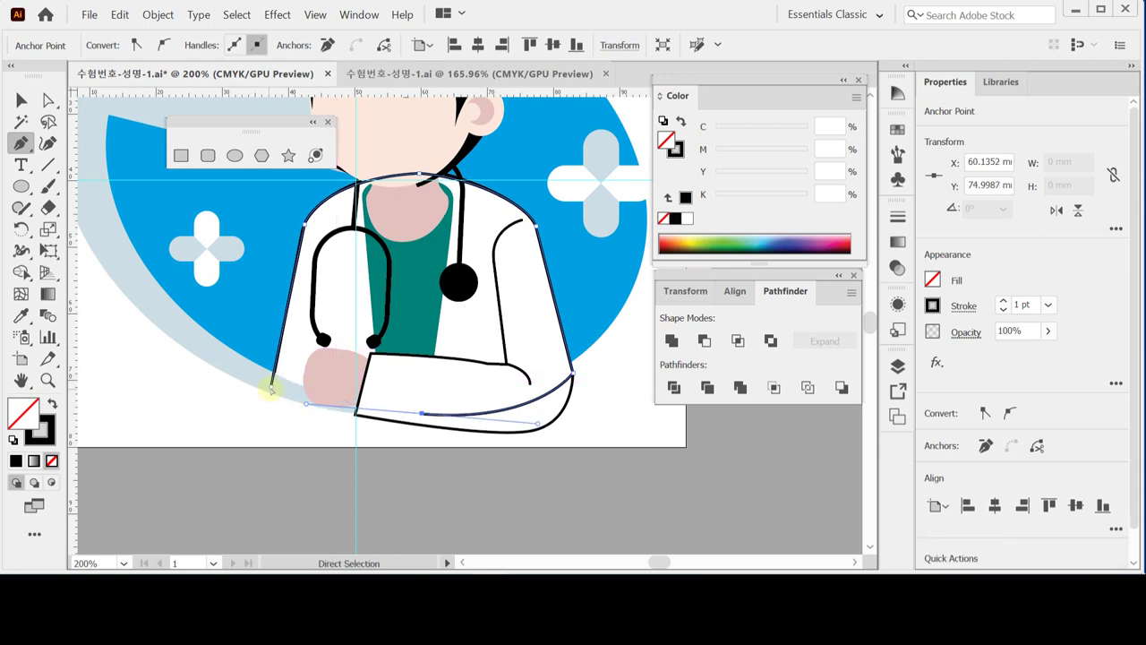
drag(273, 387, 276, 374)
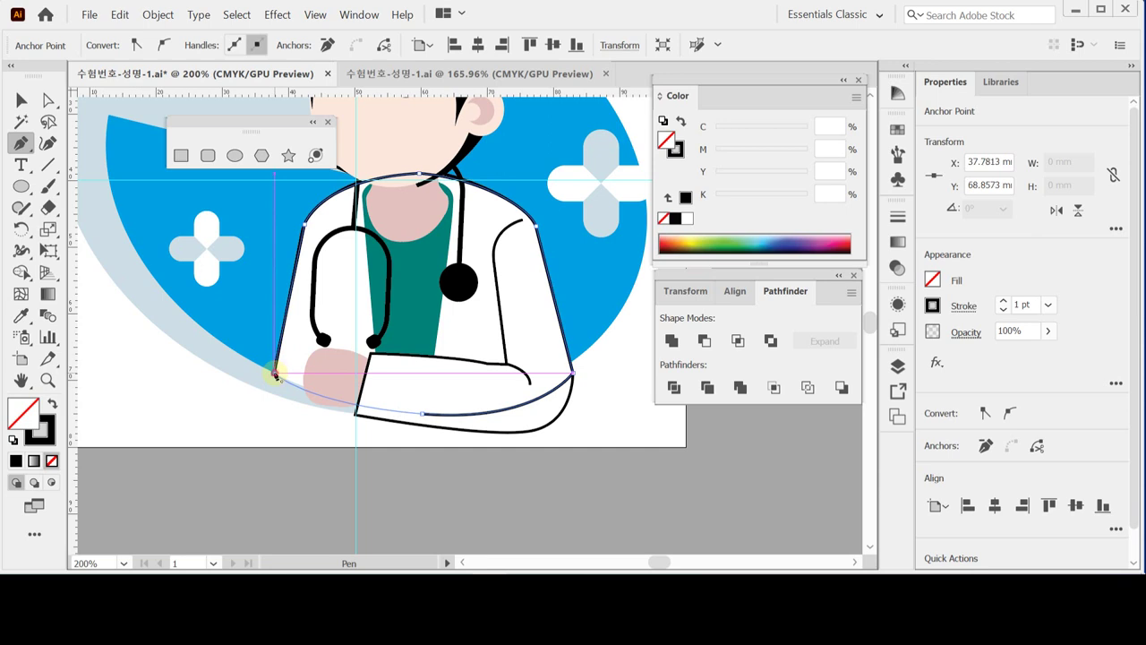
click(275, 374)
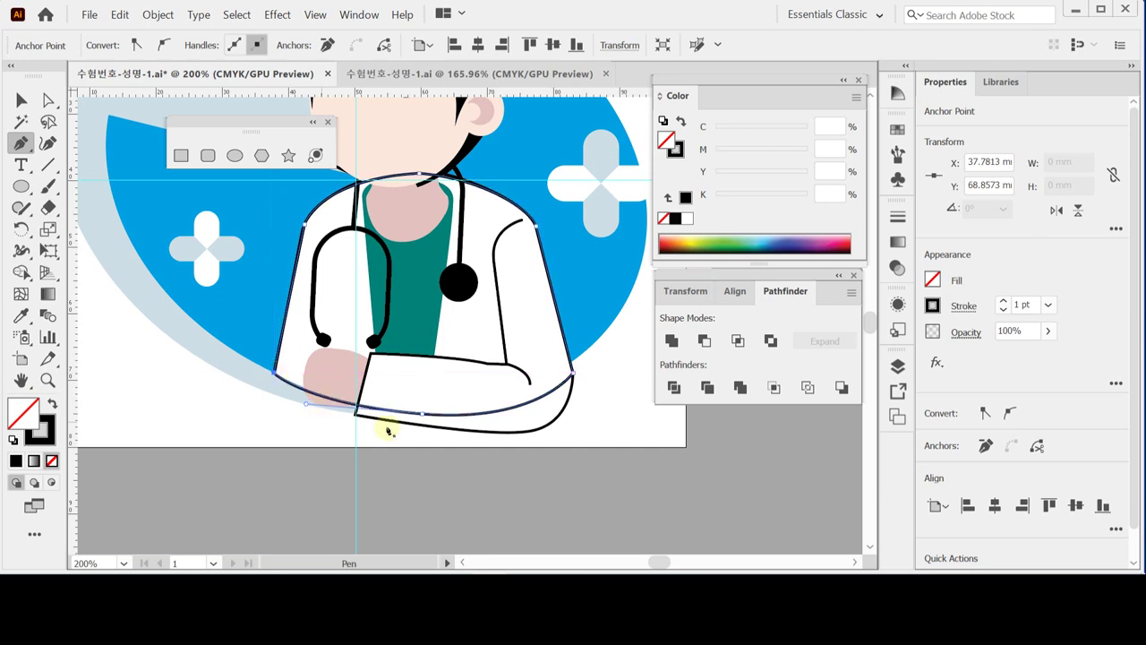
Step: Deselect the finished coat outline and save the document
scroll(546, 329, up, 1)
key(ctrl)
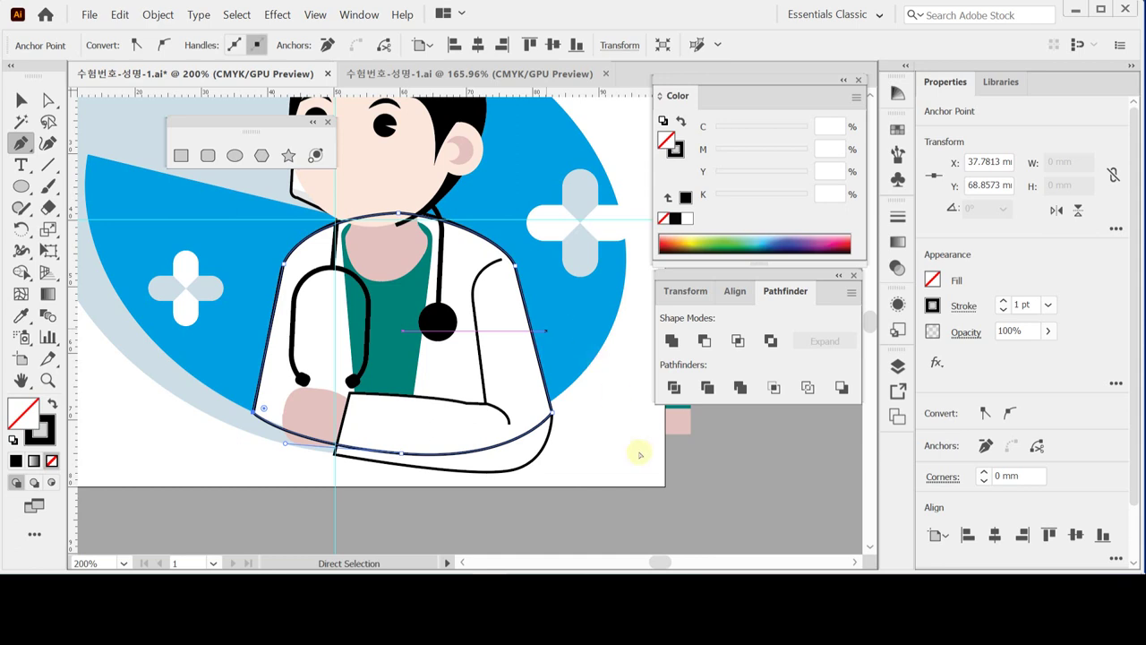
ctrl+click(387, 345)
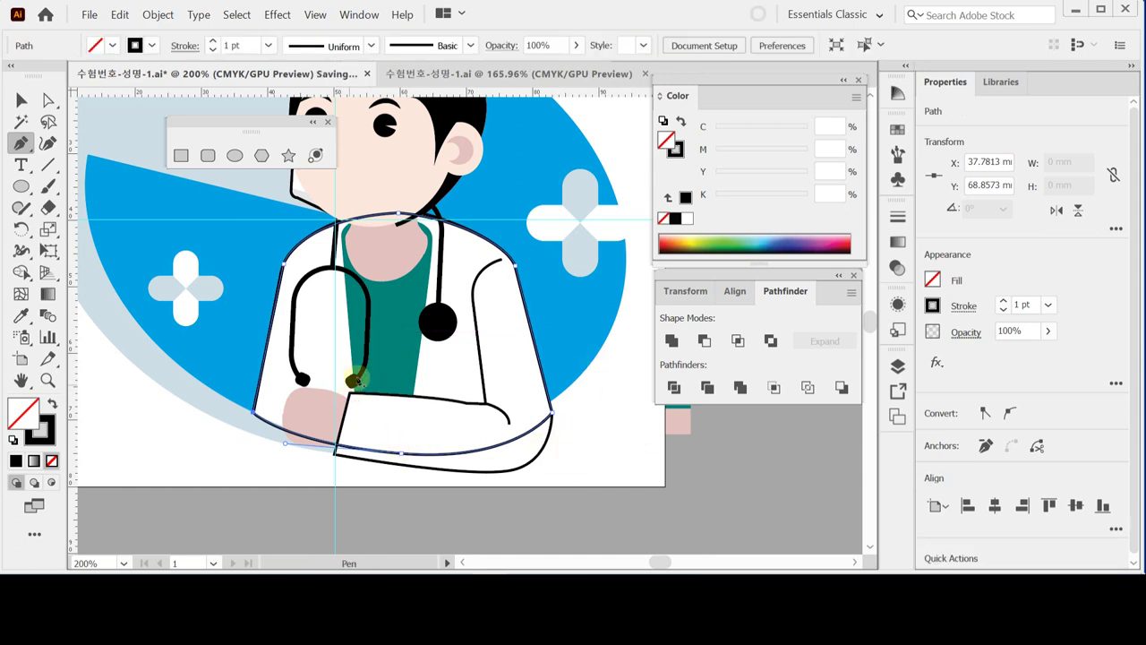
key(ctrl+s)
click(345, 221)
click(413, 214)
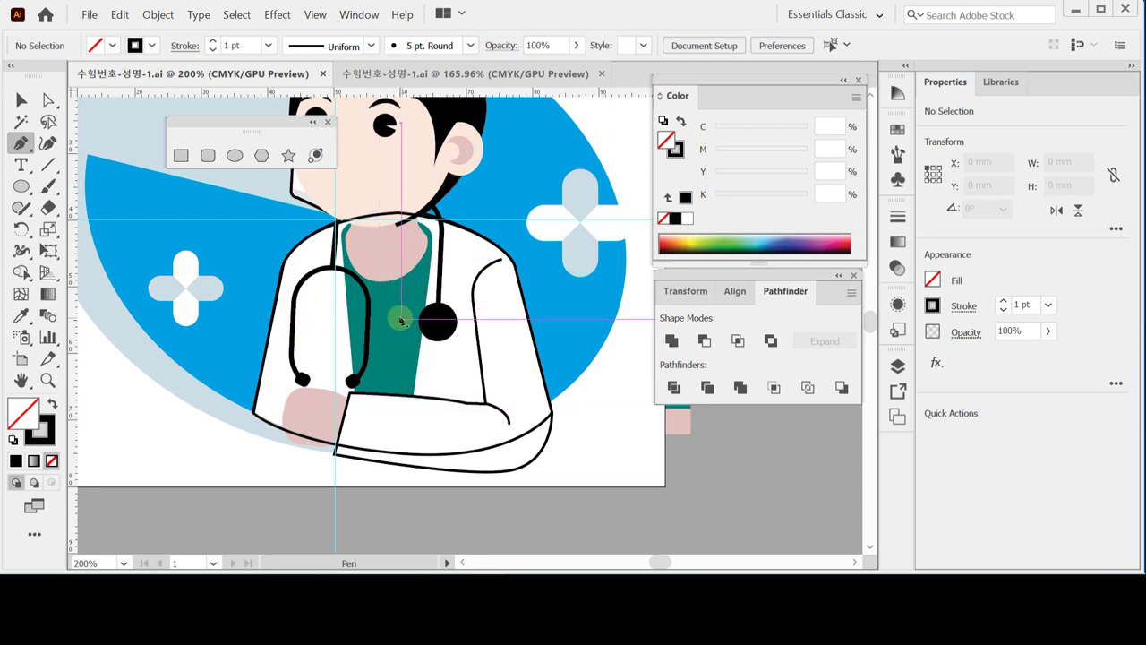
click(378, 252)
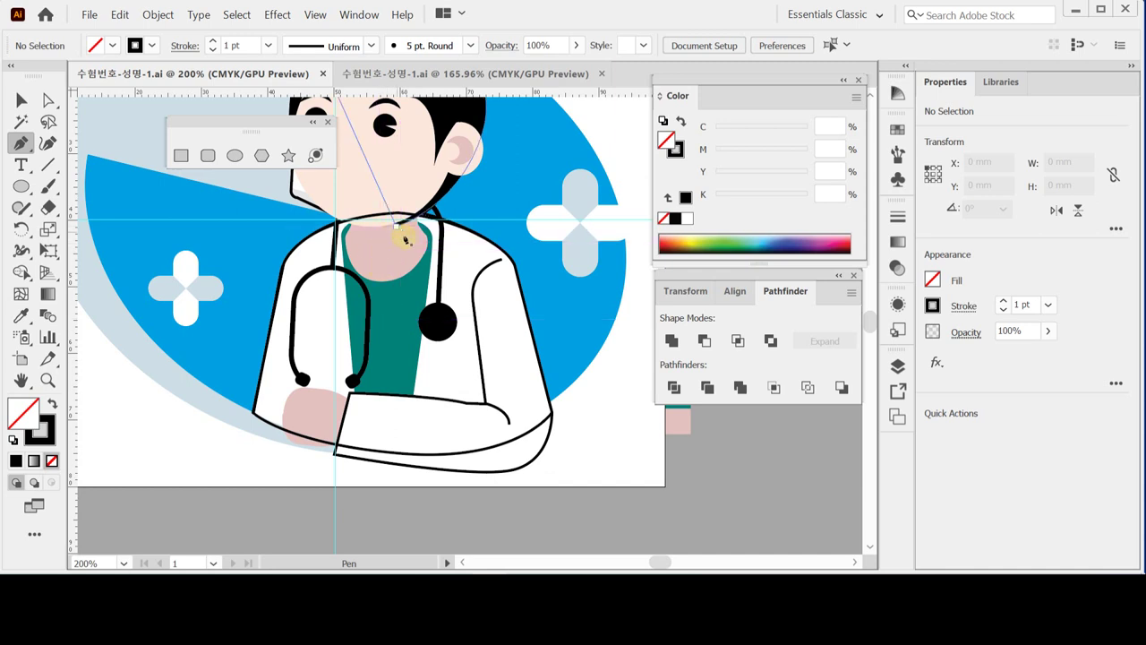
click(360, 408)
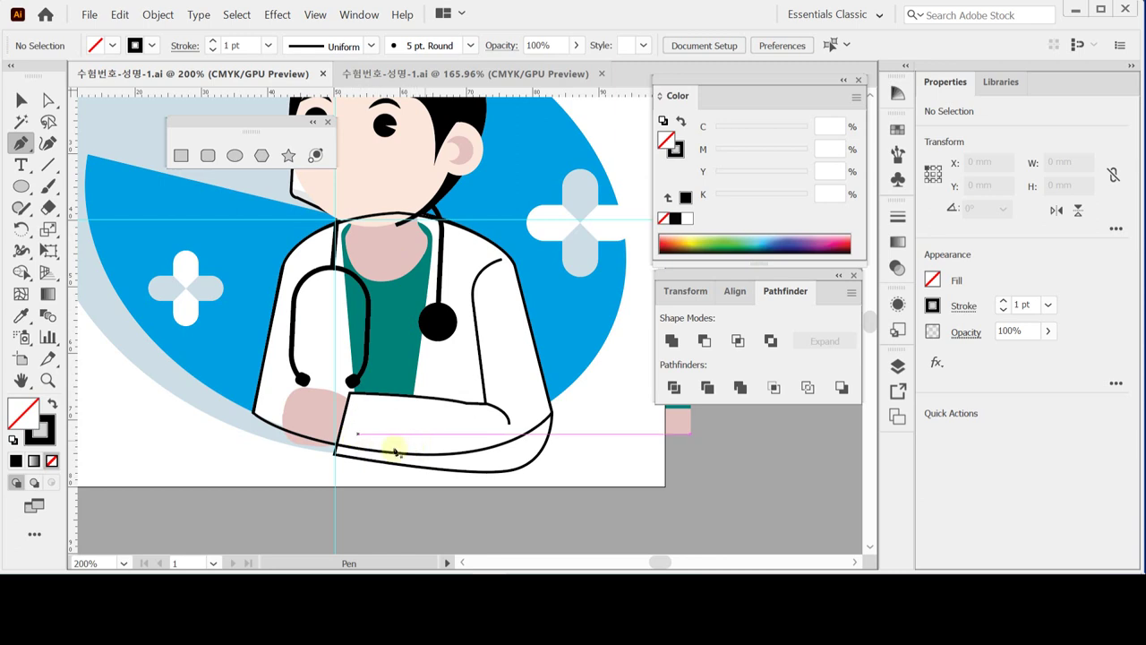
Step: Draw a closed Pen outline around the green shirt, curving it behind the neck and extending its lower edge below the top of the folded arm
click(358, 433)
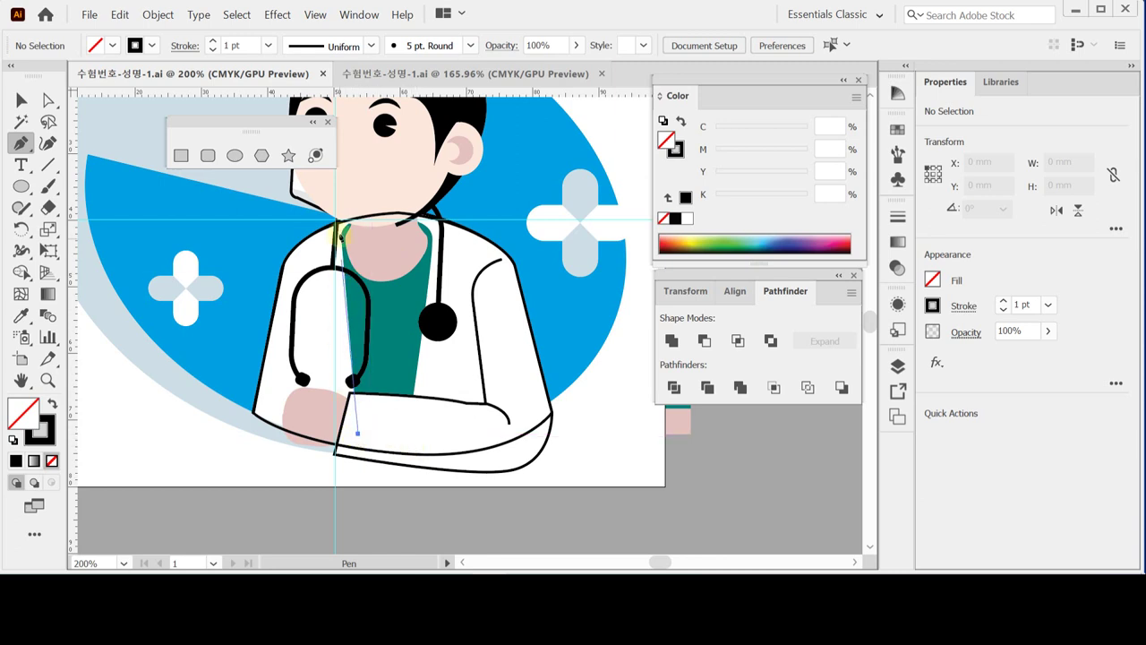
click(341, 235)
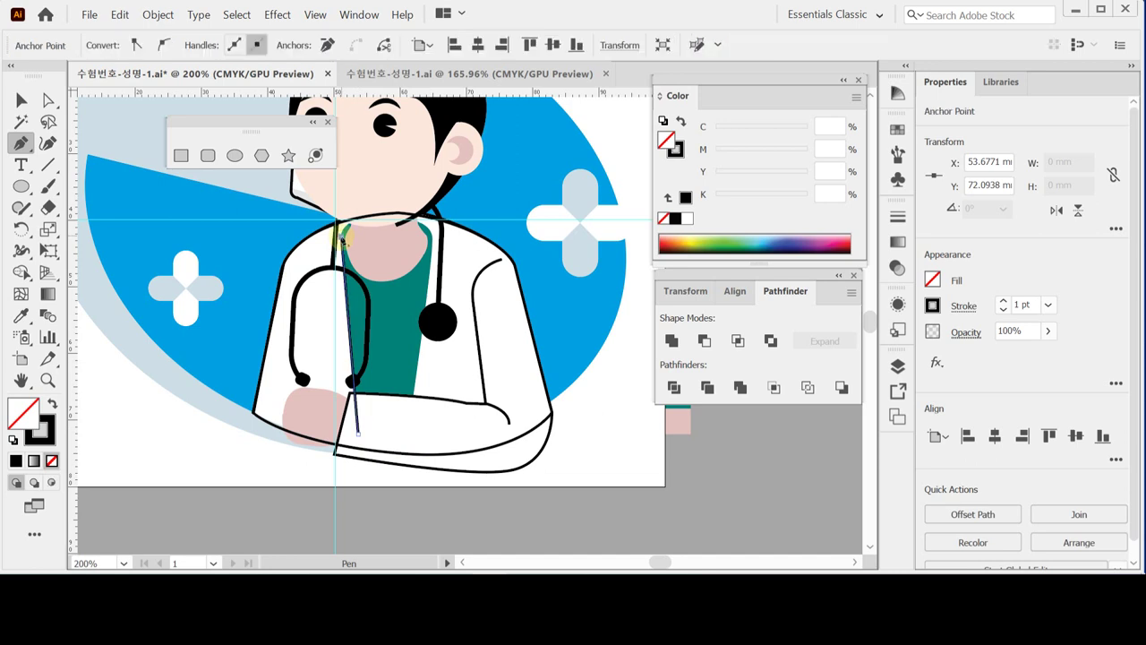
click(386, 217)
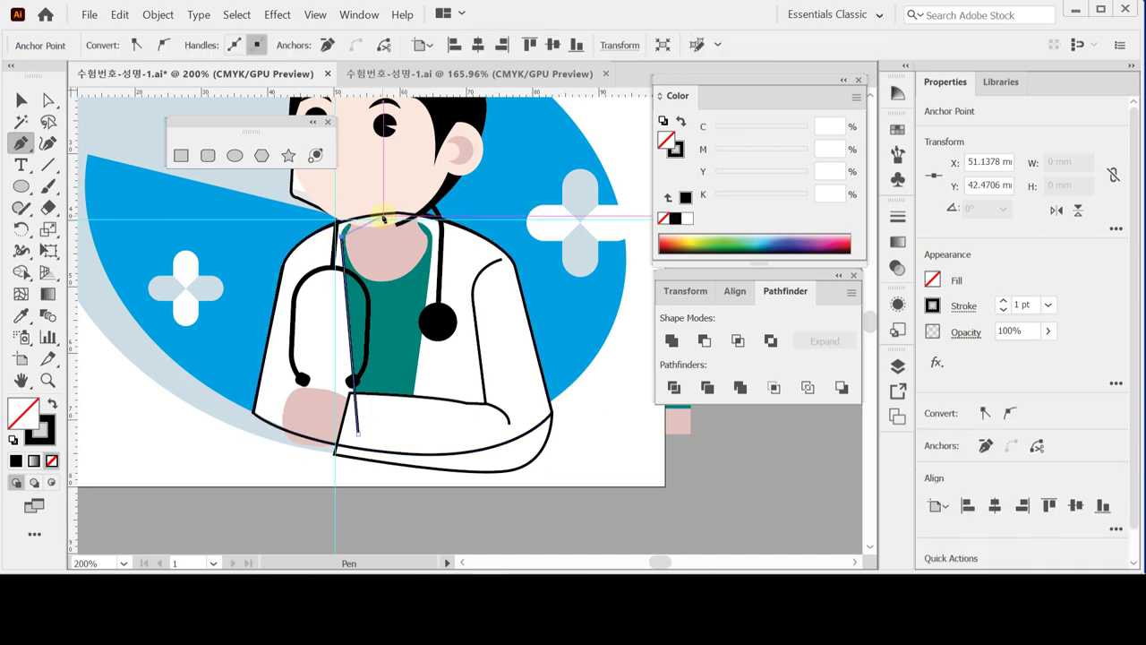
click(422, 217)
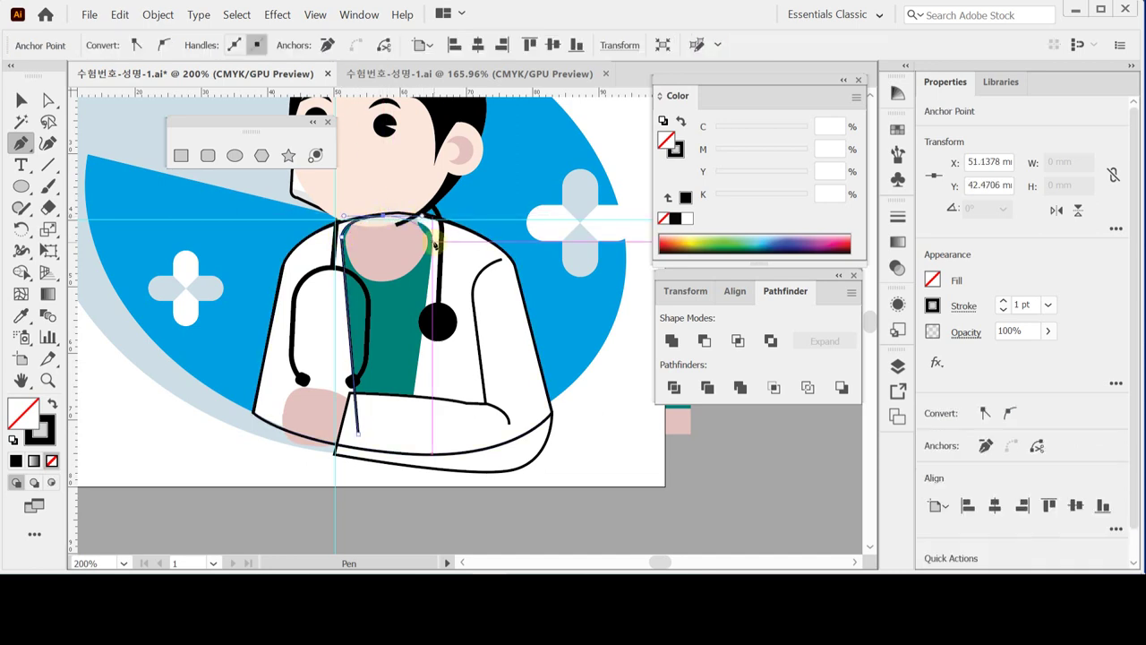
click(433, 239)
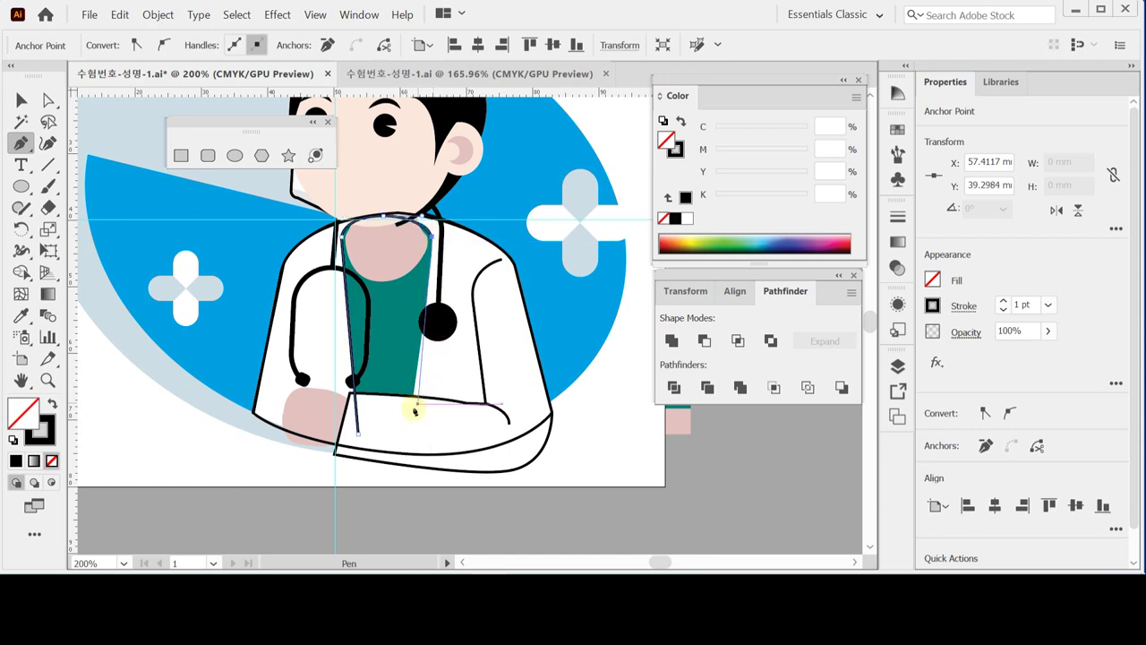
click(407, 435)
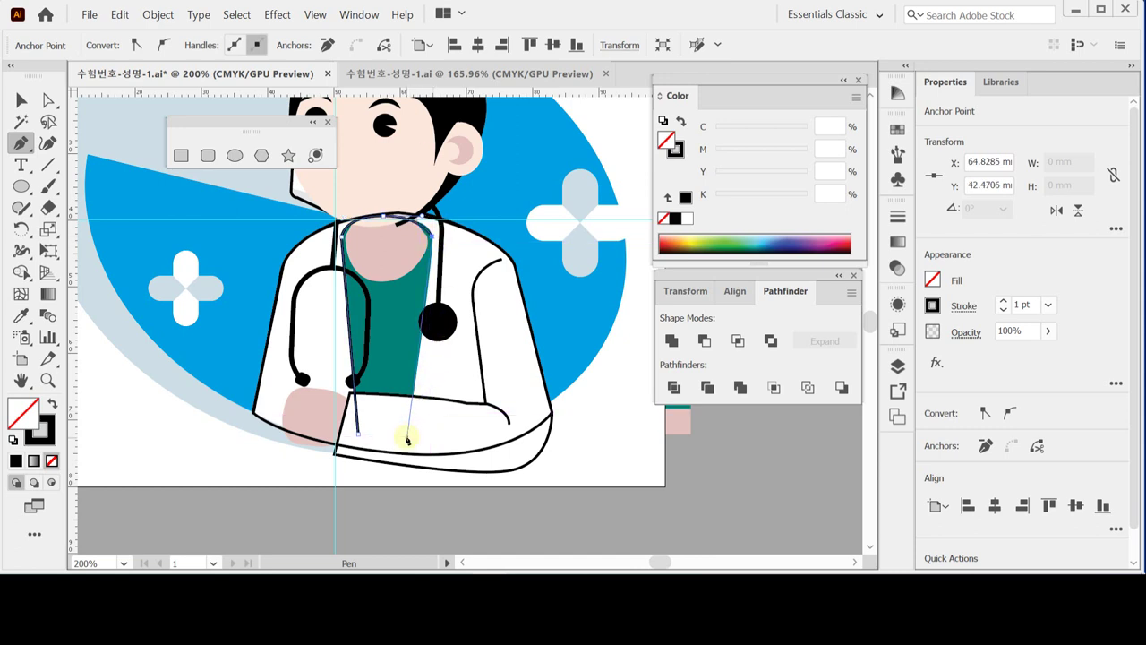
click(358, 435)
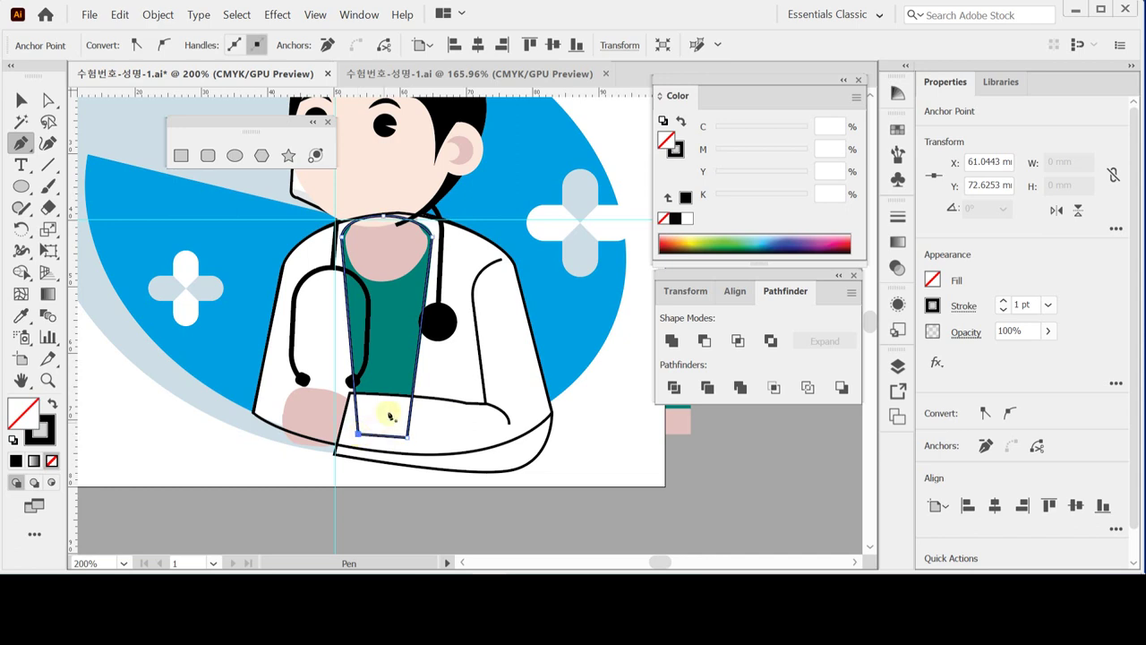
Step: Deselect the shirt and draw a closed Pen outline around the pink neck, curving along the neckline and extending its upper edge over the chin
ctrl+click(268, 488)
key(ctrl+shift+a)
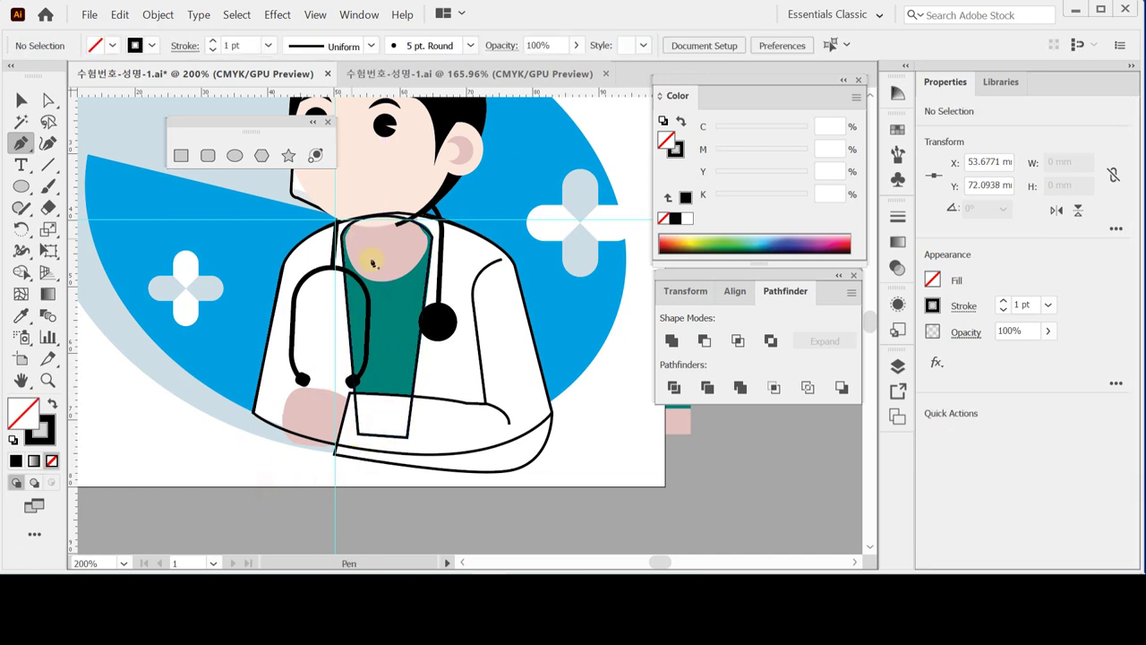
click(383, 282)
click(481, 285)
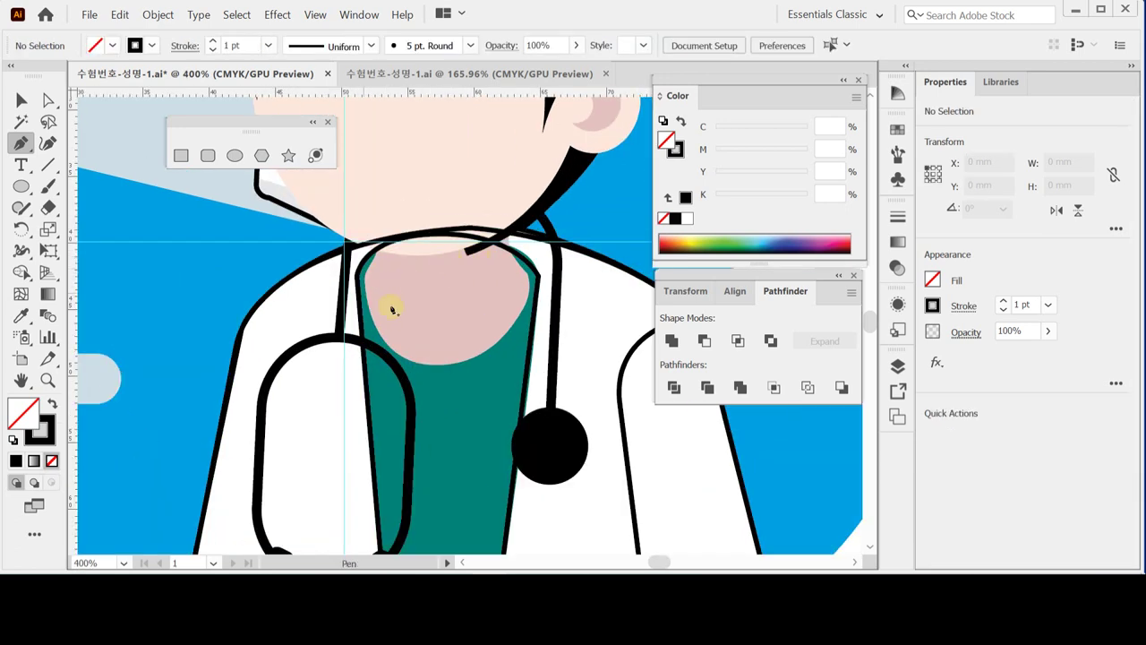
click(376, 222)
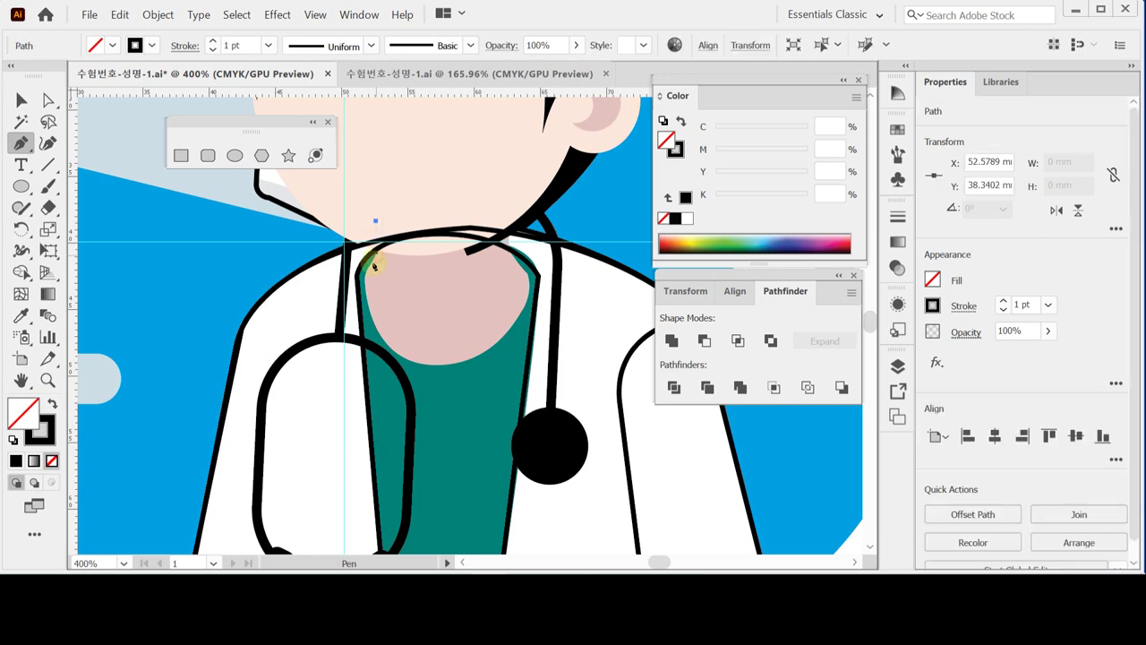
drag(364, 263, 369, 304)
click(436, 370)
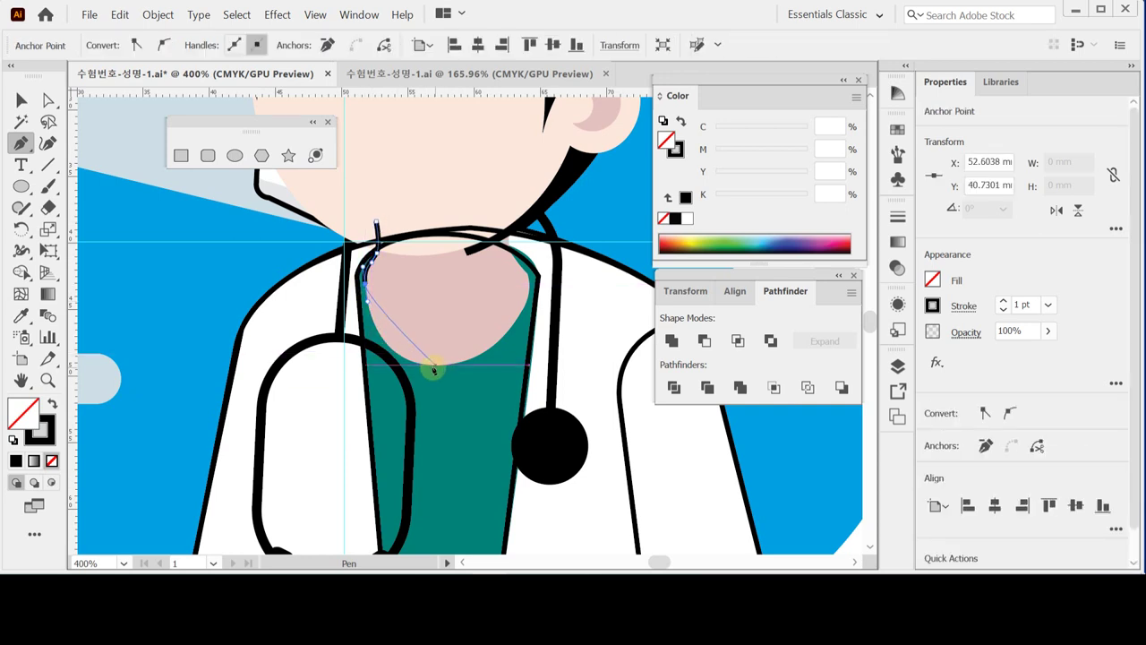
drag(435, 369, 488, 366)
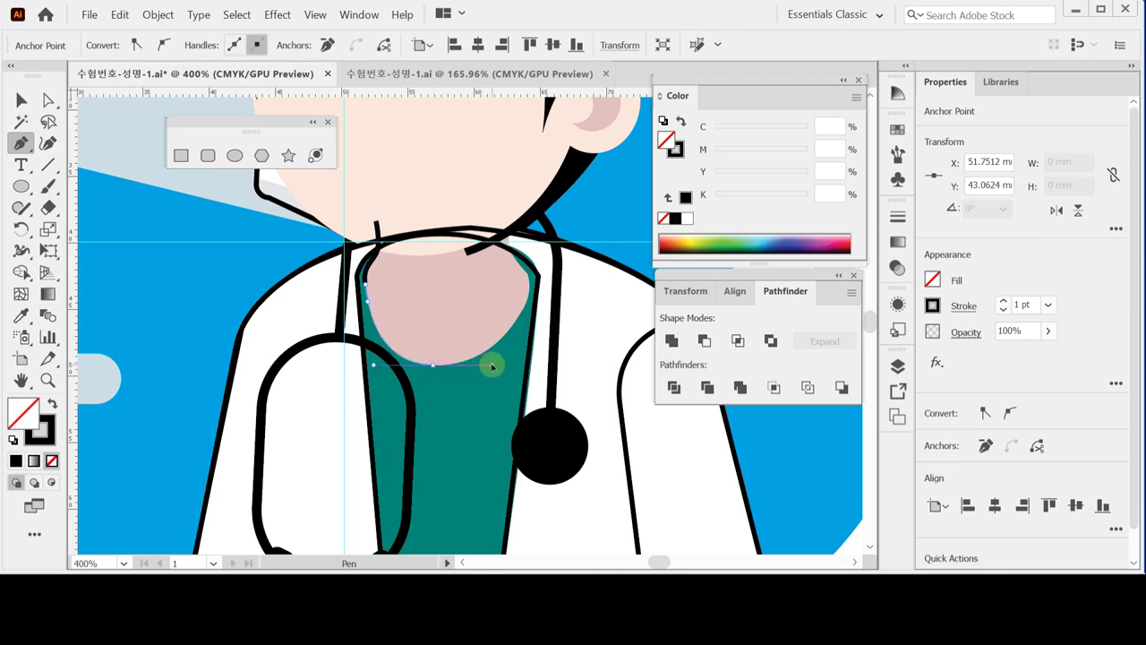
drag(529, 280, 528, 243)
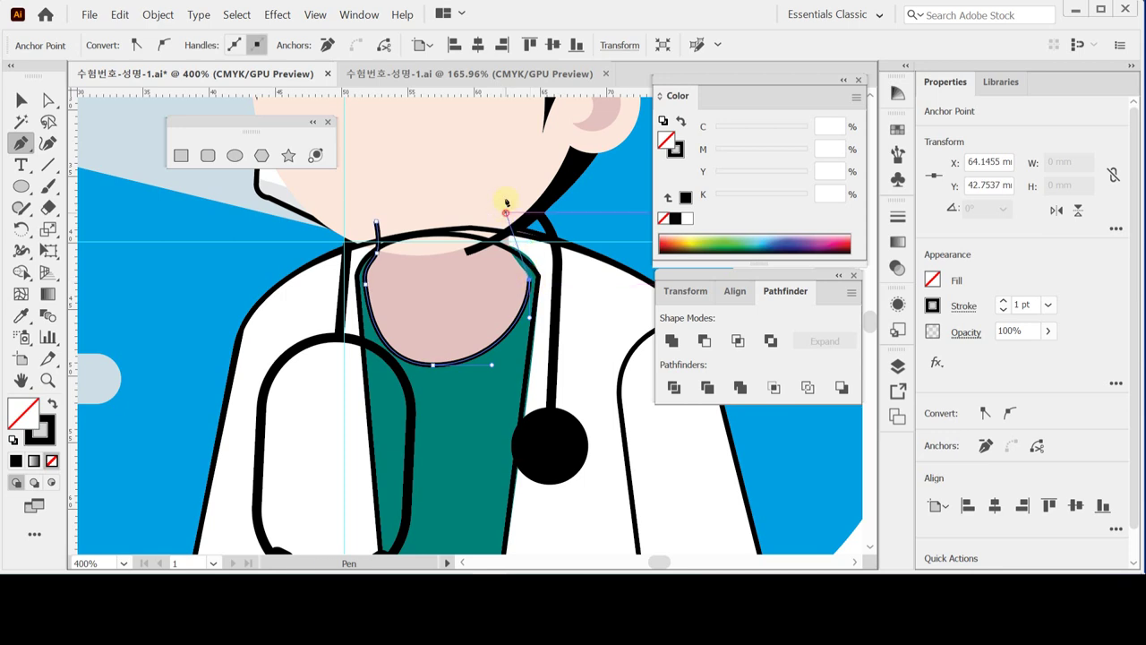
drag(505, 212, 505, 168)
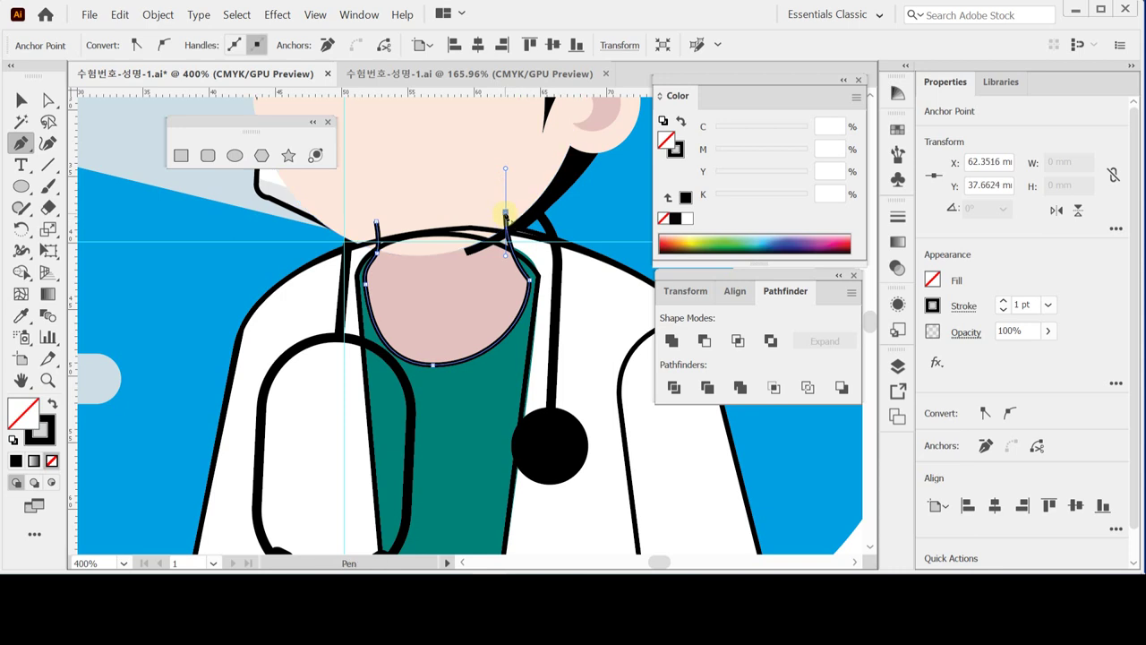
click(377, 223)
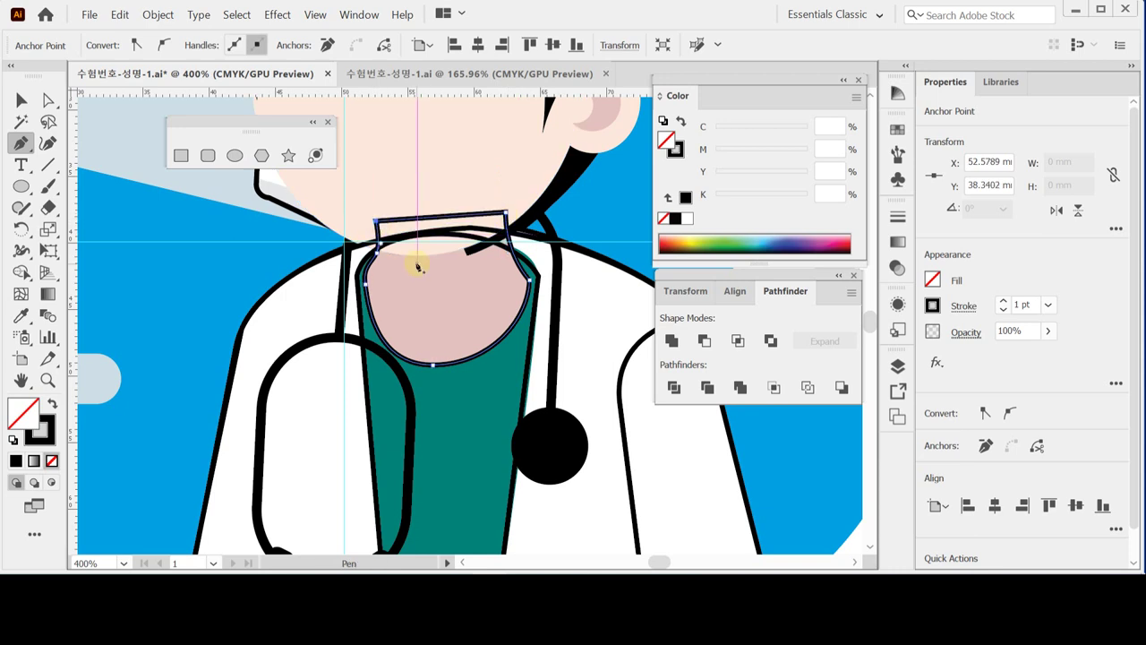
Step: Fill the neck with the sampled skin pink and the shirt with the sampled green (C 100, M 0, Y 50, K 30), both without a stroke
key(i)
click(424, 291)
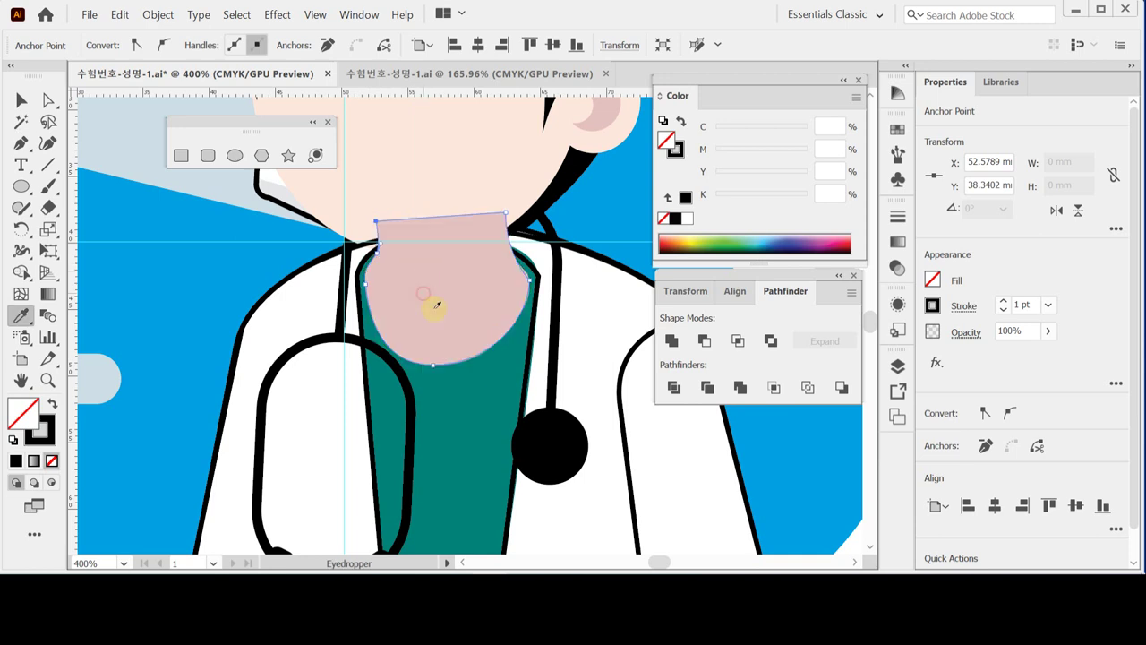
key(ctrl+shift+a)
click(471, 411)
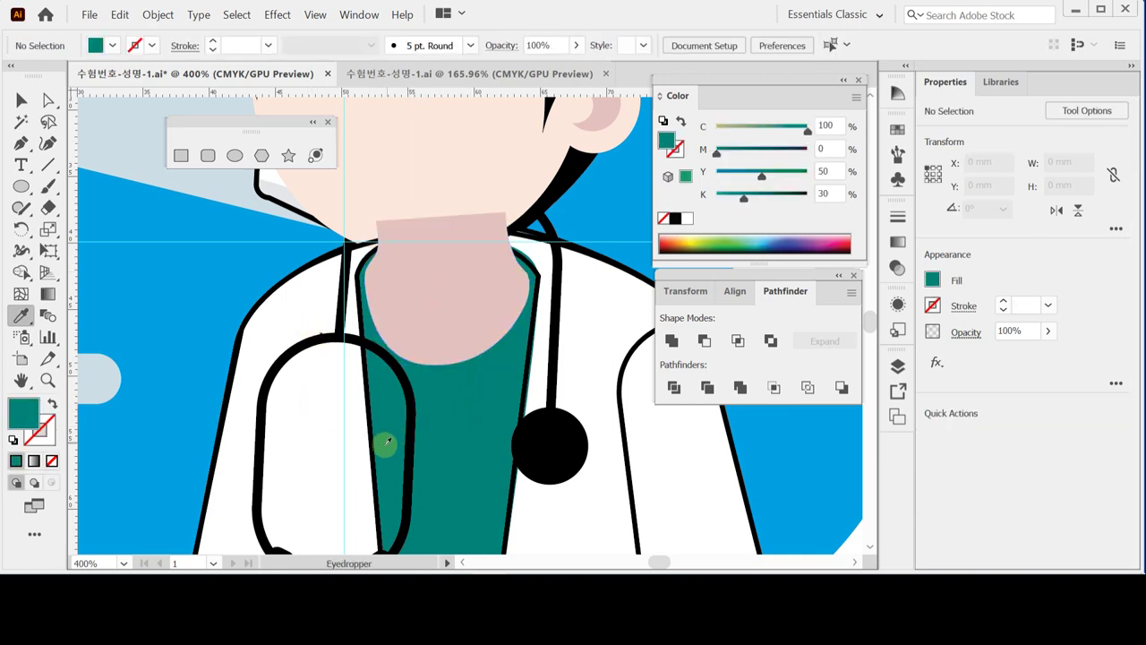
ctrl+click(436, 443)
click(439, 442)
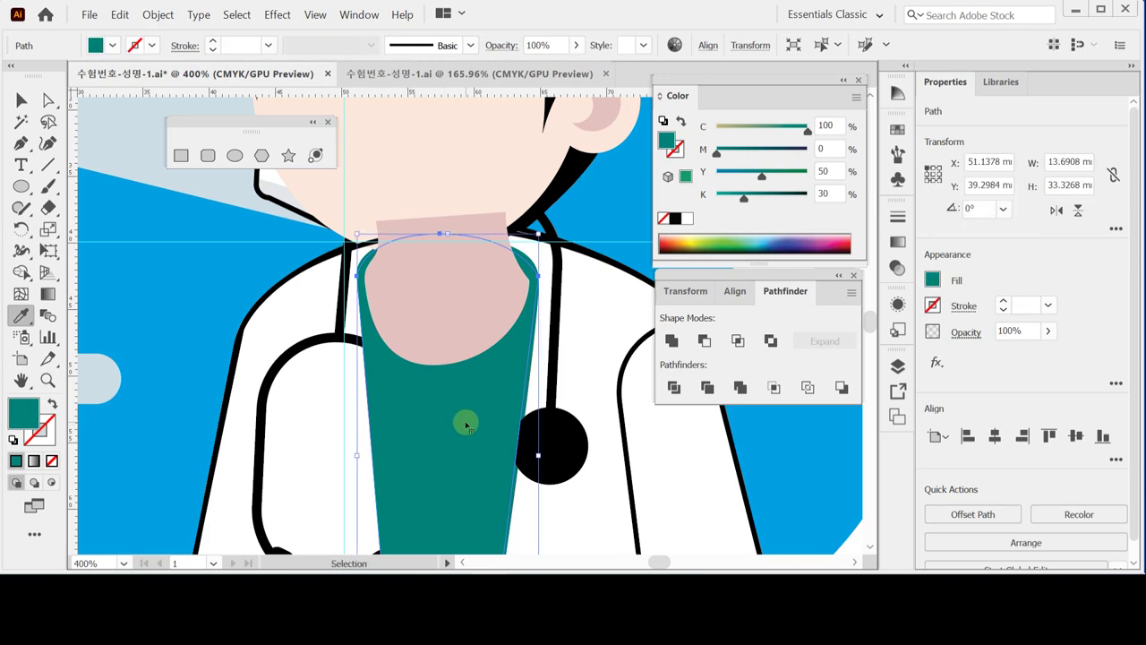
Step: Clear the reference line art and blue background artwork from the artboard, keeping the traced coat, shirt and neck with the head
key(ctrl+s)
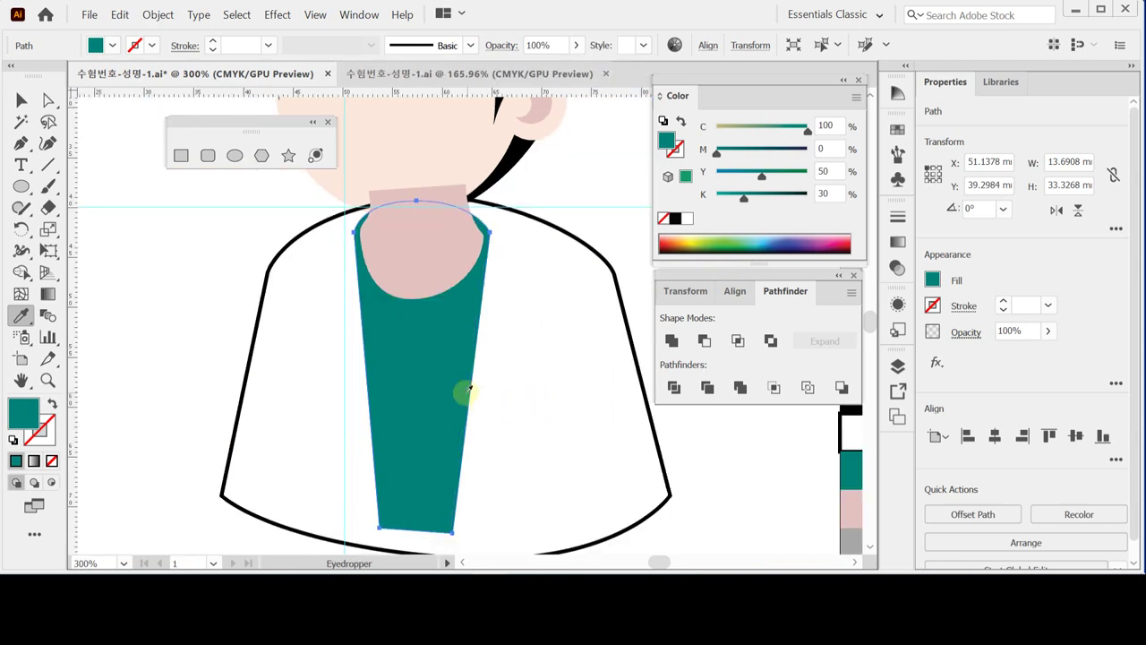
key(ctrl+minus)
drag(459, 349, 409, 366)
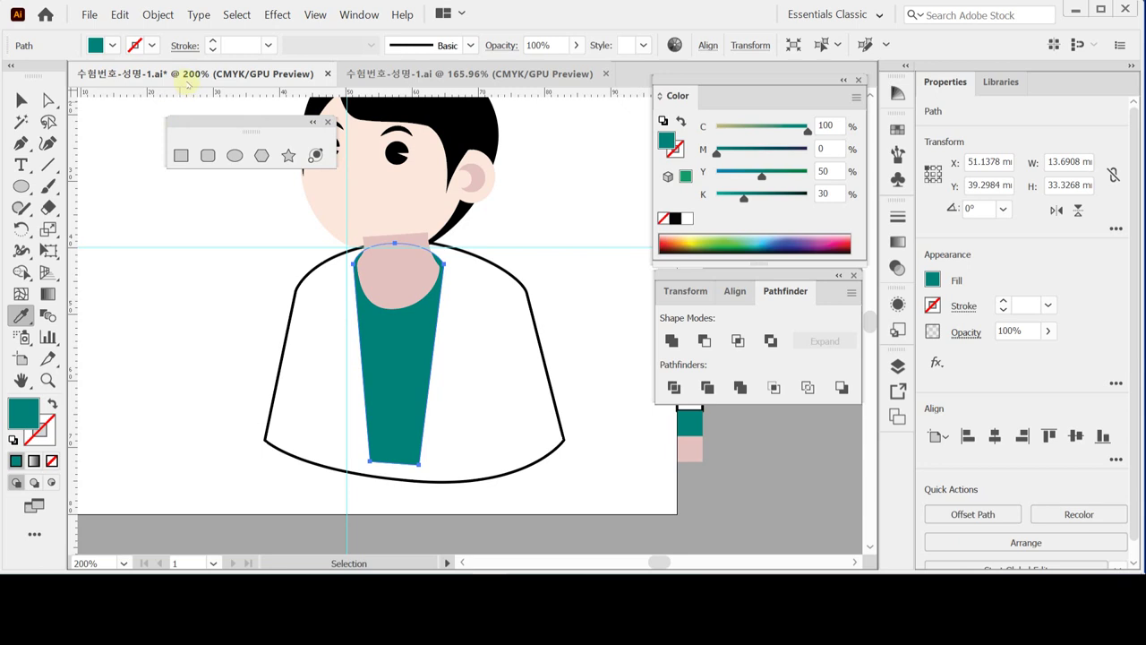
Step: Send the coat, shirt, neck and back hair shapes together behind the face, deselect them, and save the document
click(22, 101)
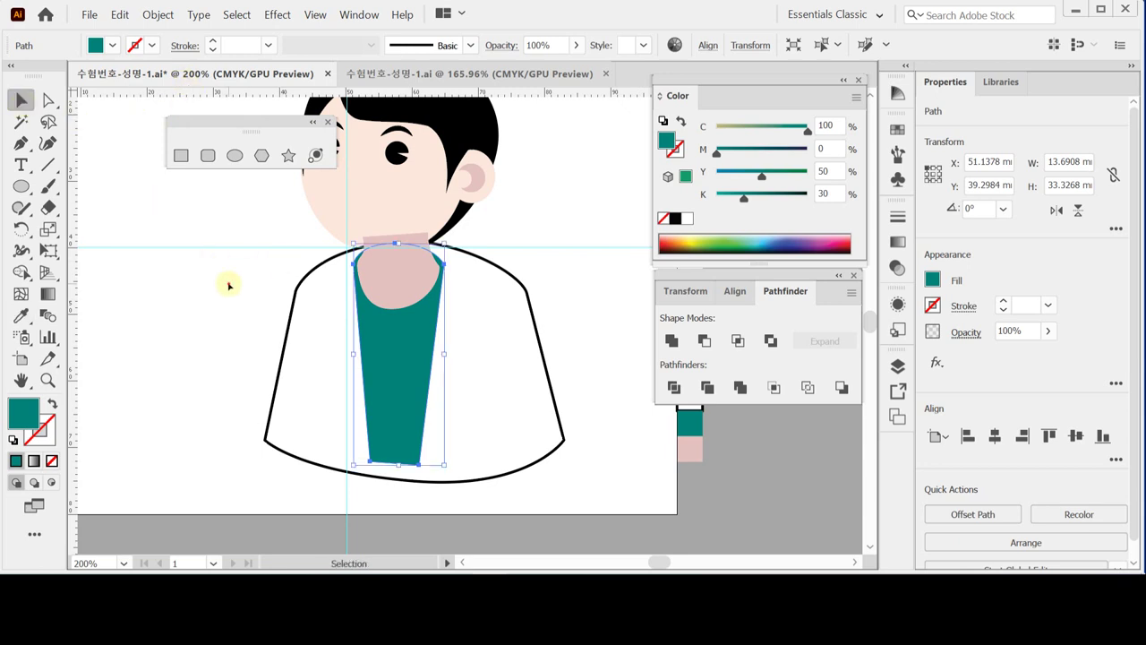
click(232, 285)
drag(273, 273, 566, 371)
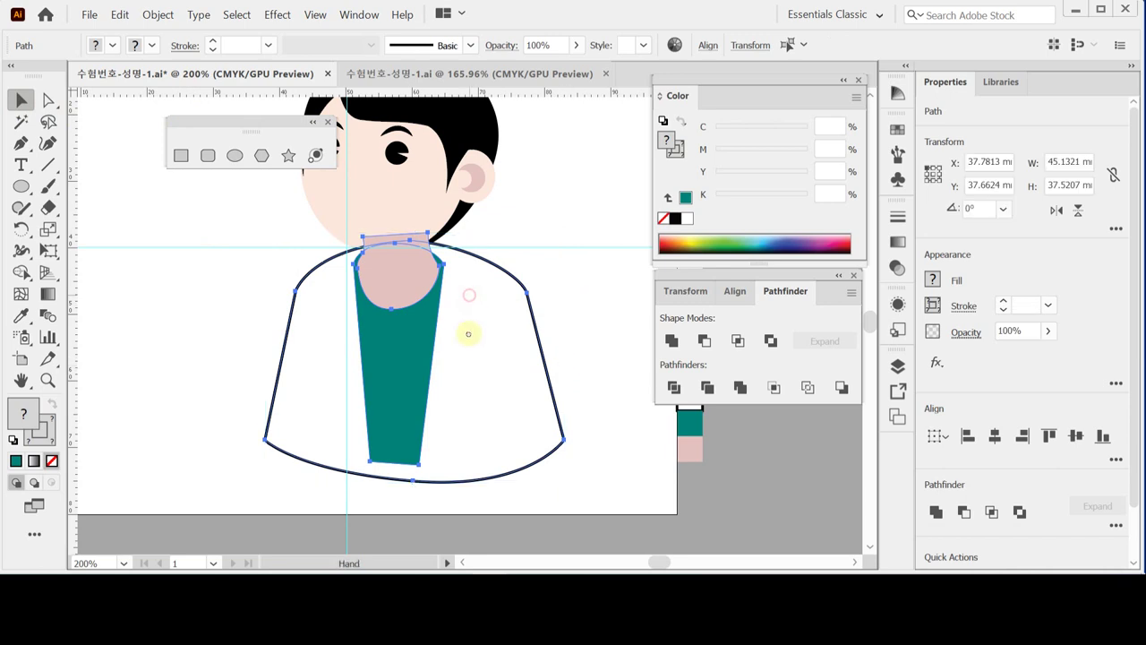
scroll(468, 336, up, 2)
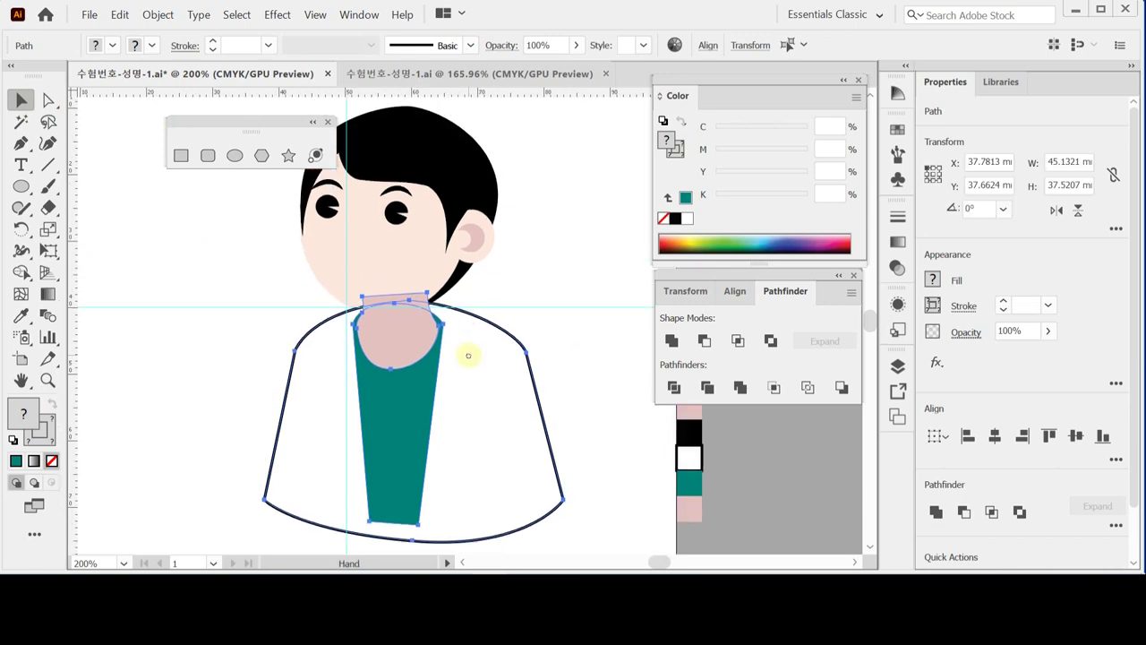
shift+click(495, 187)
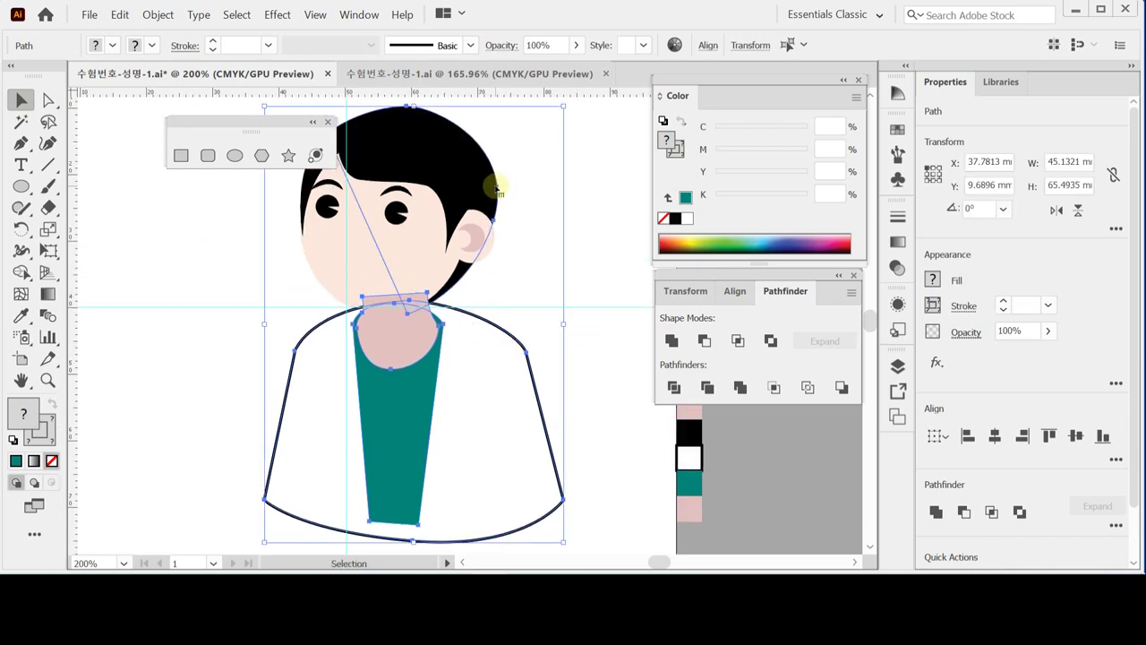
key(a)
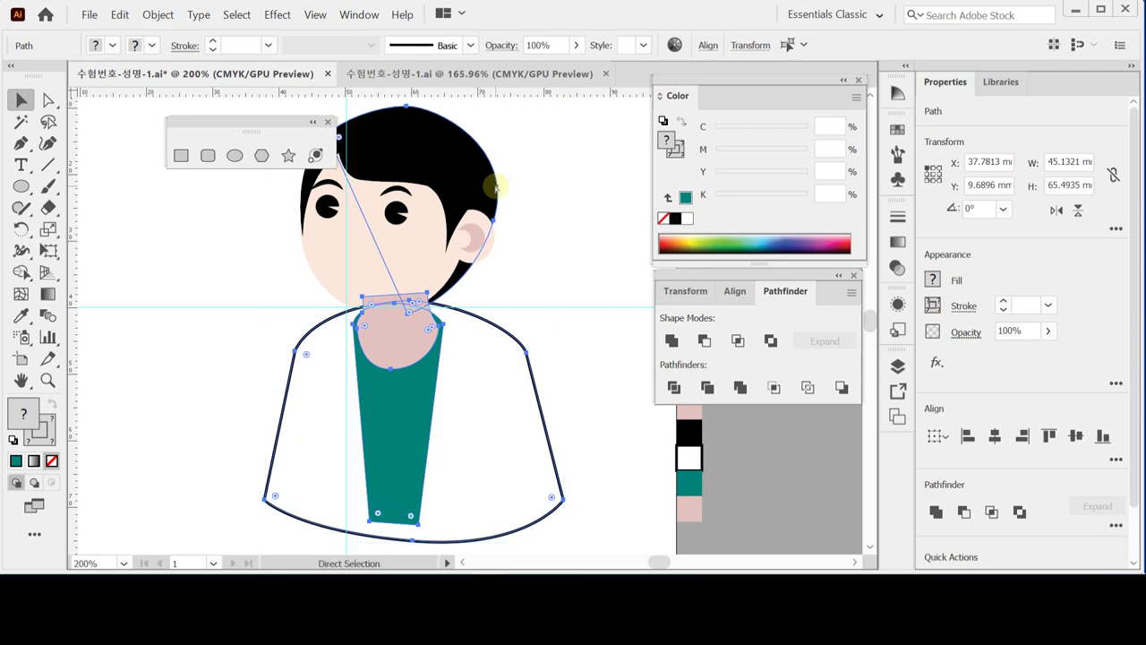
key(v)
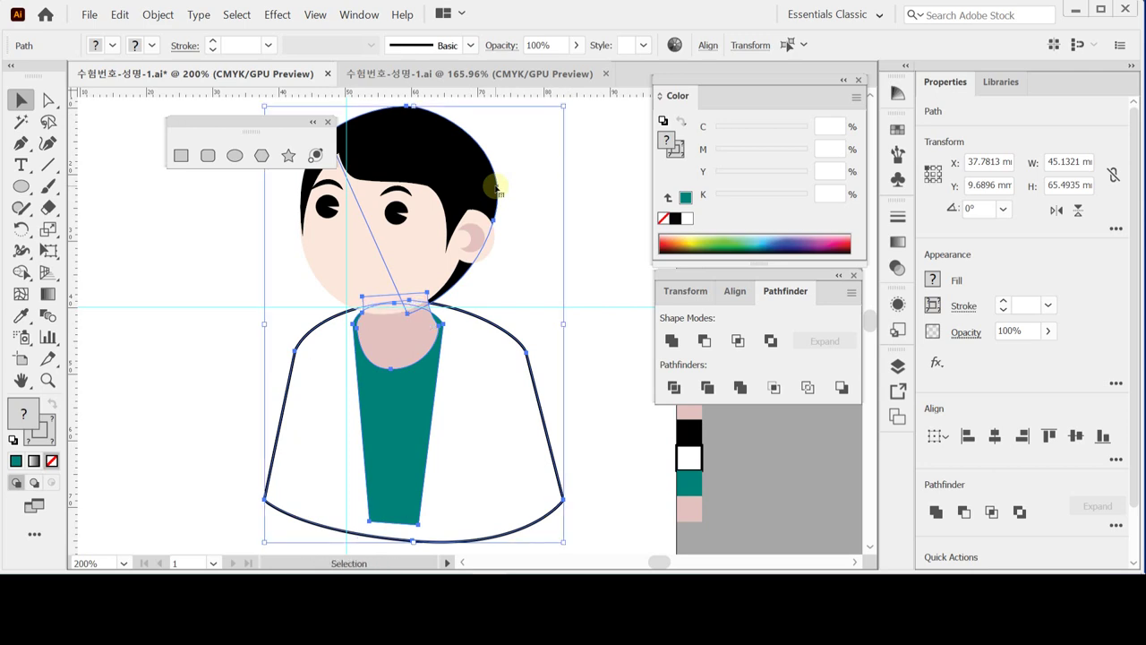
click(522, 295)
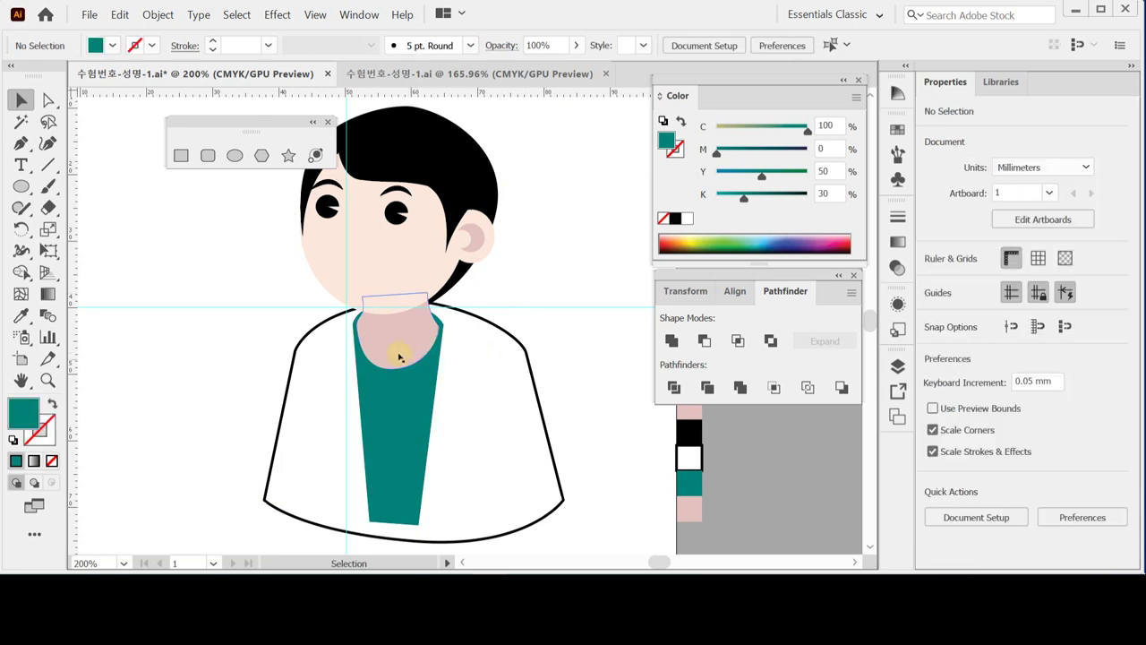
key(a)
key(ctrl+s)
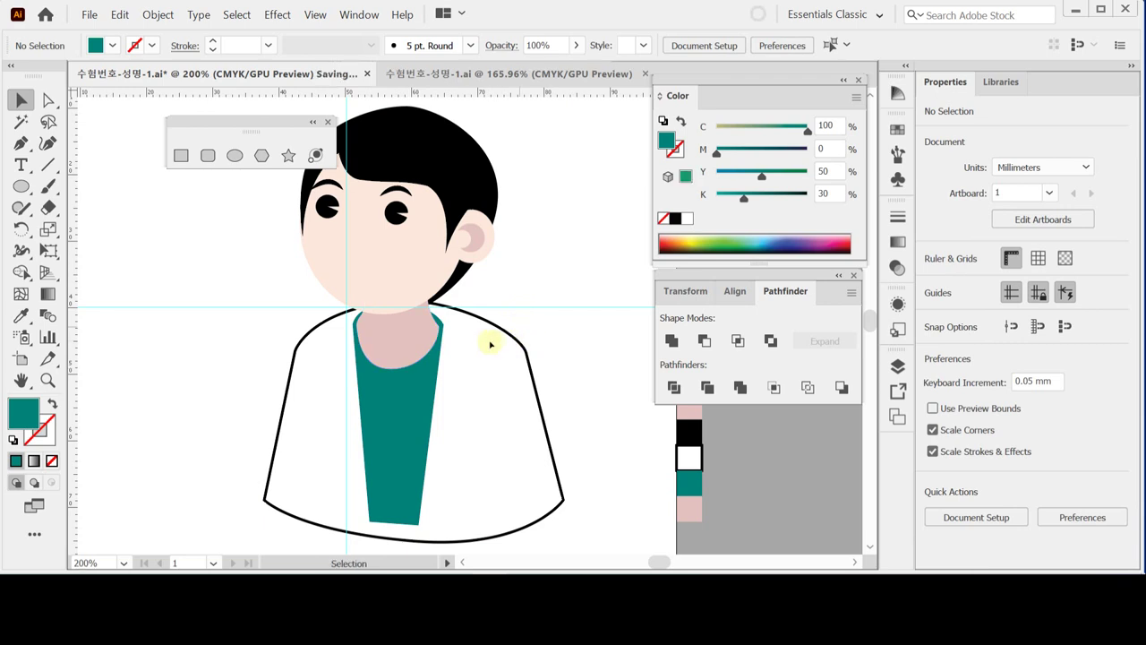
Step: Paste the blue background artwork with its crosses back in its original place and send it behind the whole character
drag(494, 280, 493, 248)
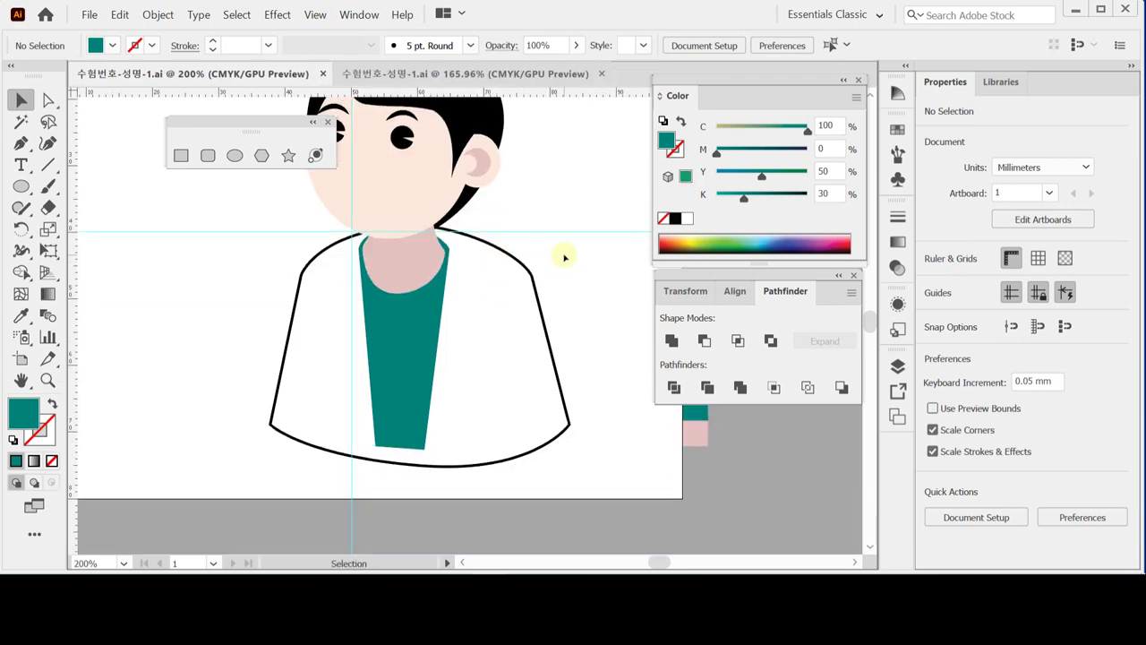
key(ctrl)
key(ctrl+v)
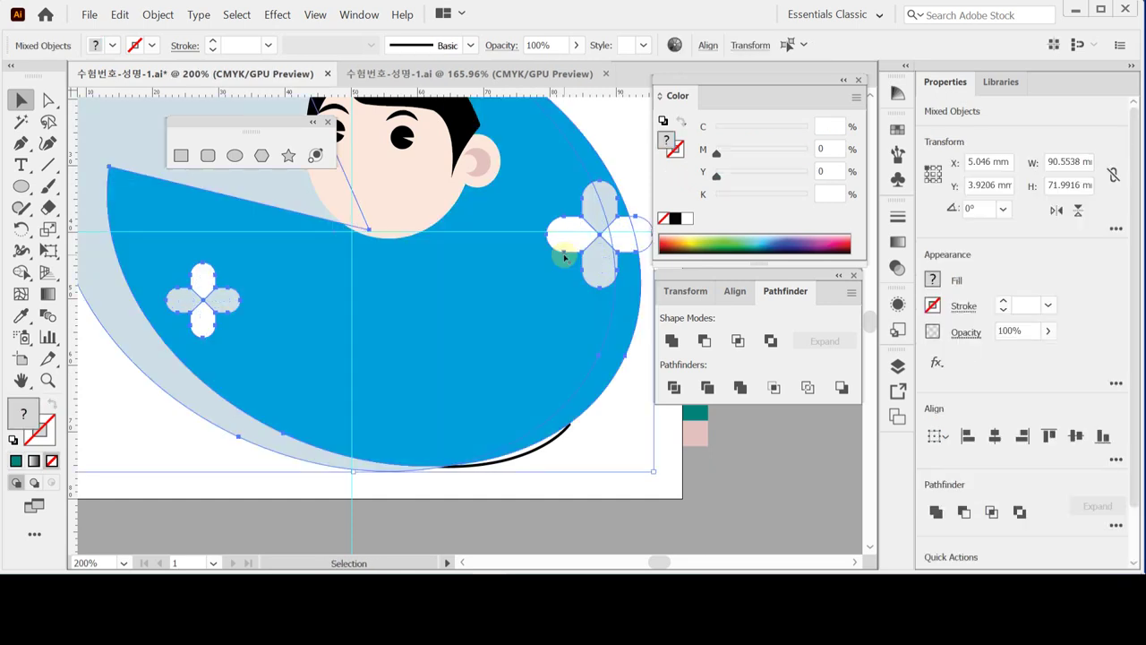
key(ctrl)
key(ctrl+shift+bracketleft)
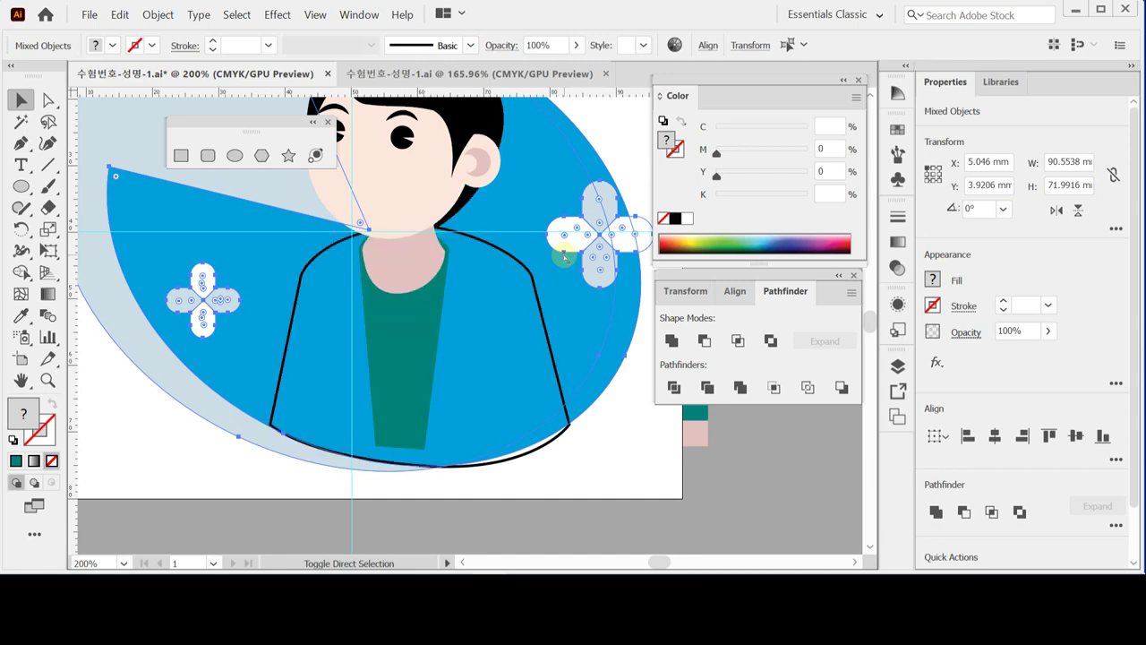
click(604, 466)
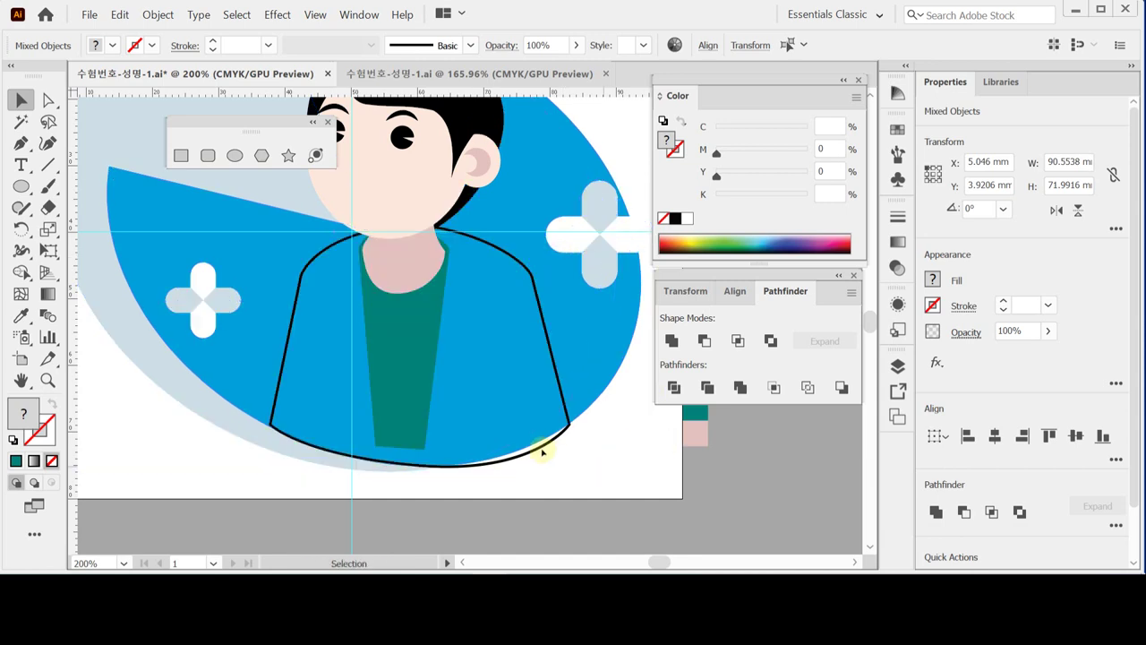
Step: Fill the coat outline with white, keeping its 1 pt black stroke, deselect it, and save the document
click(569, 428)
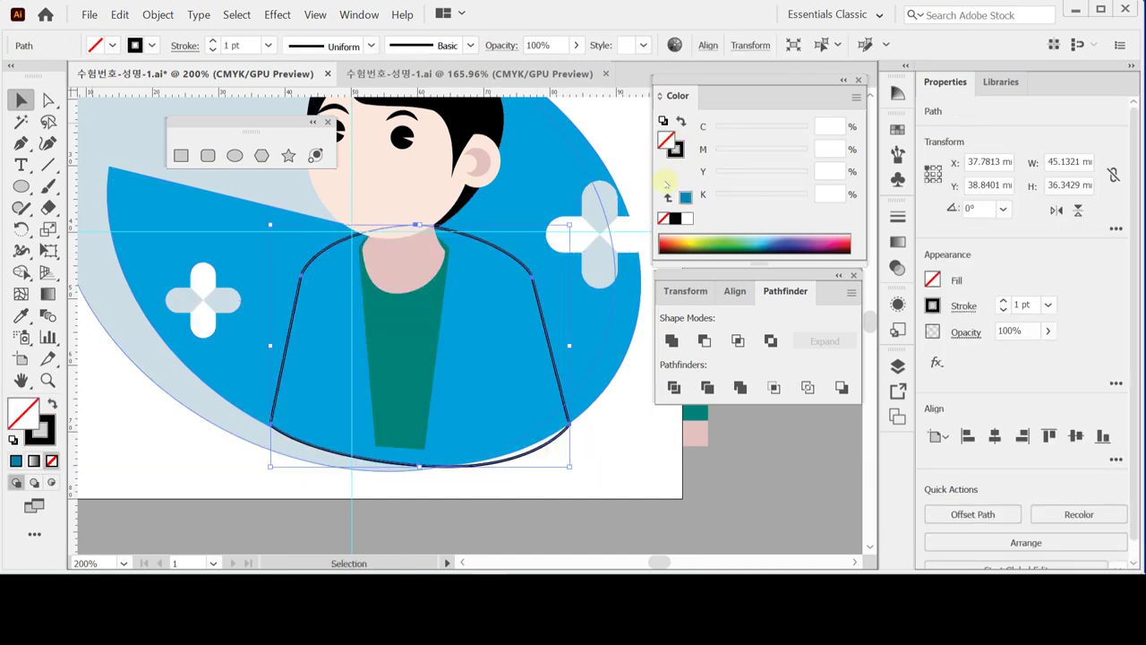
click(687, 218)
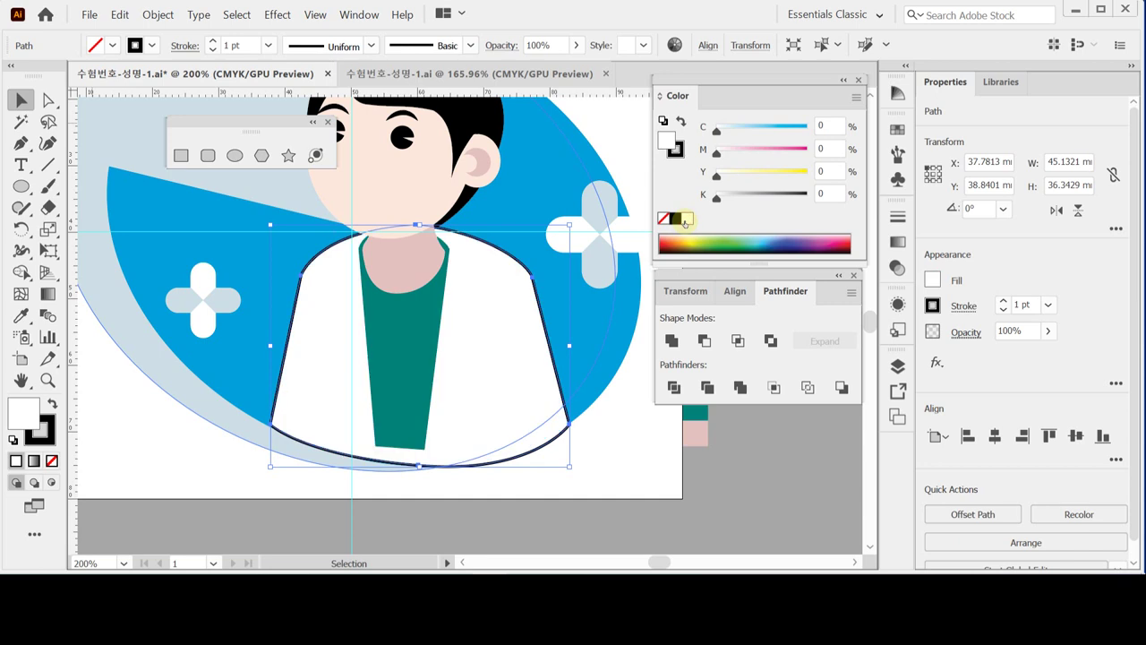
click(627, 456)
scroll(471, 371, up, 1)
key(a)
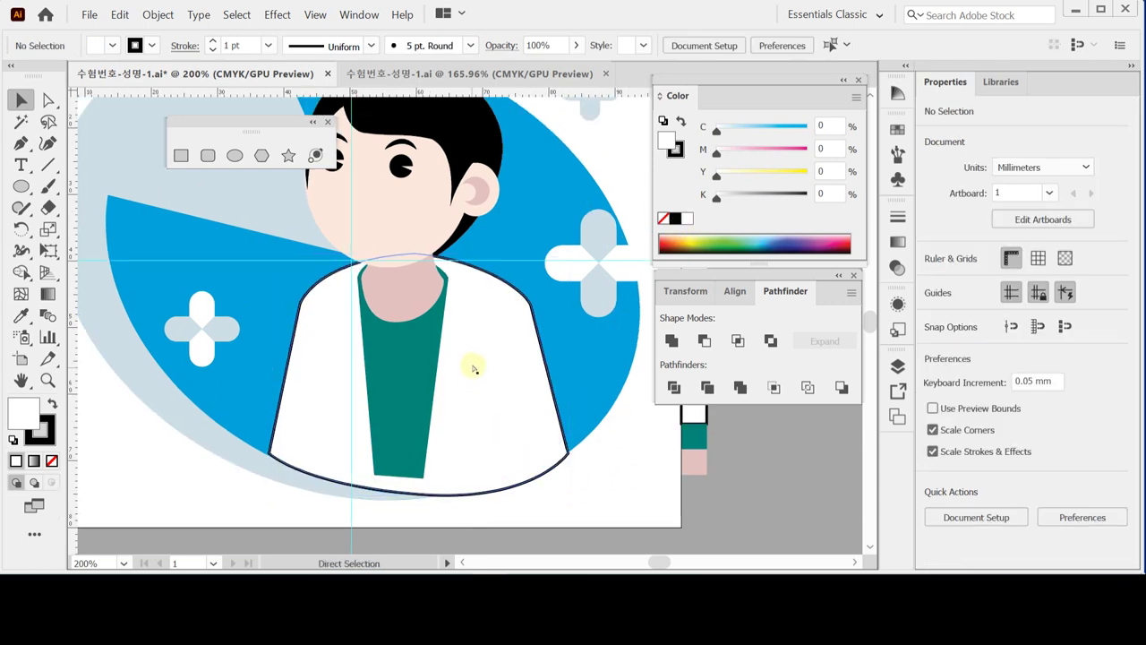
key(ctrl+s)
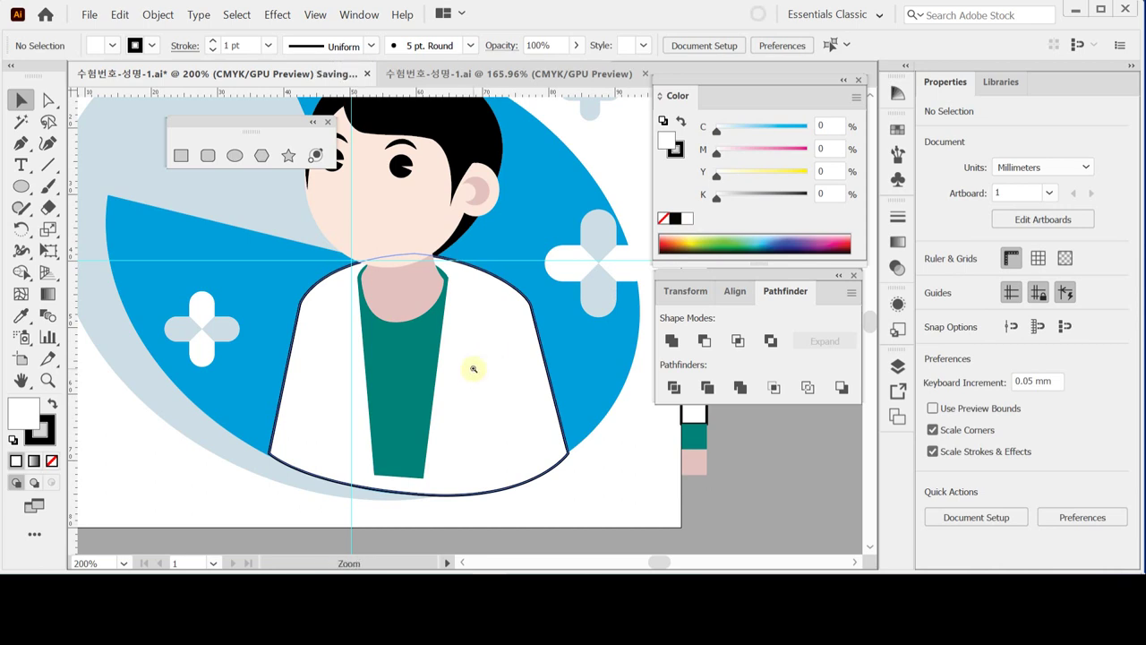
key(v)
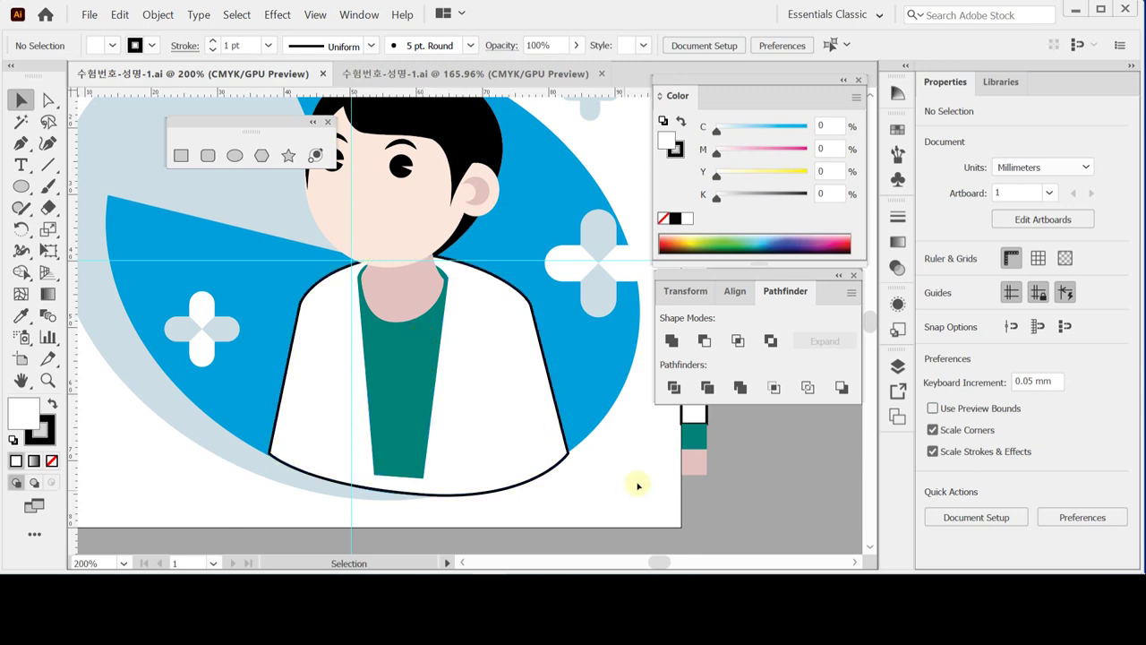
Step: Select the coat and examine the Arrange stacking-order commands available for it
click(480, 338)
right_click(481, 338)
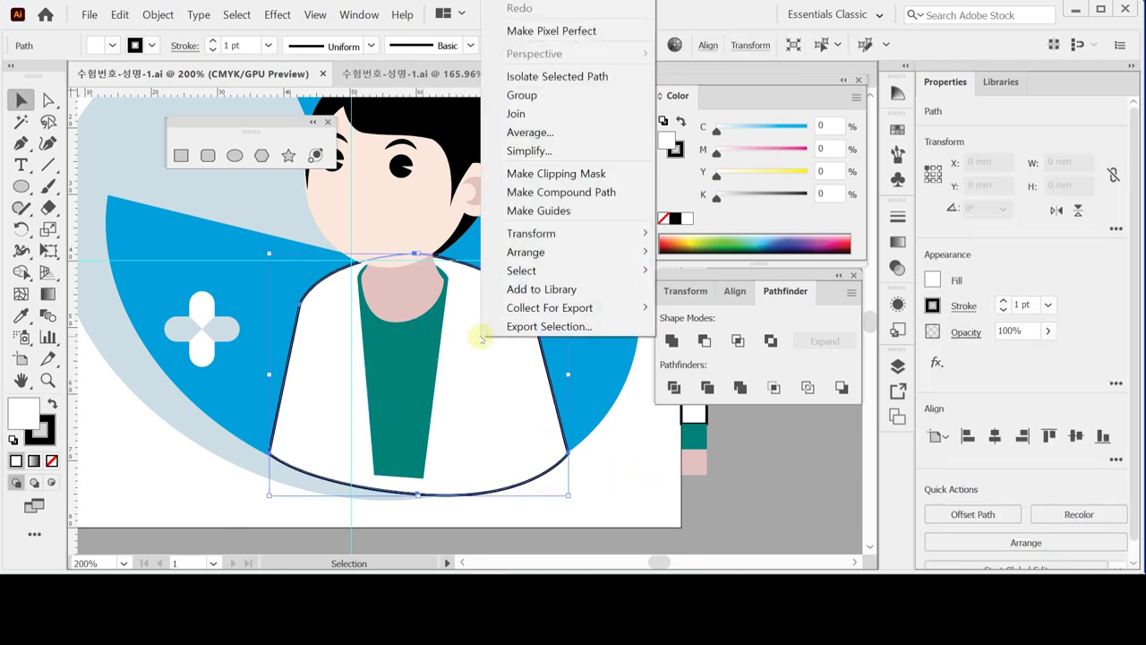
mouse_move(553, 255)
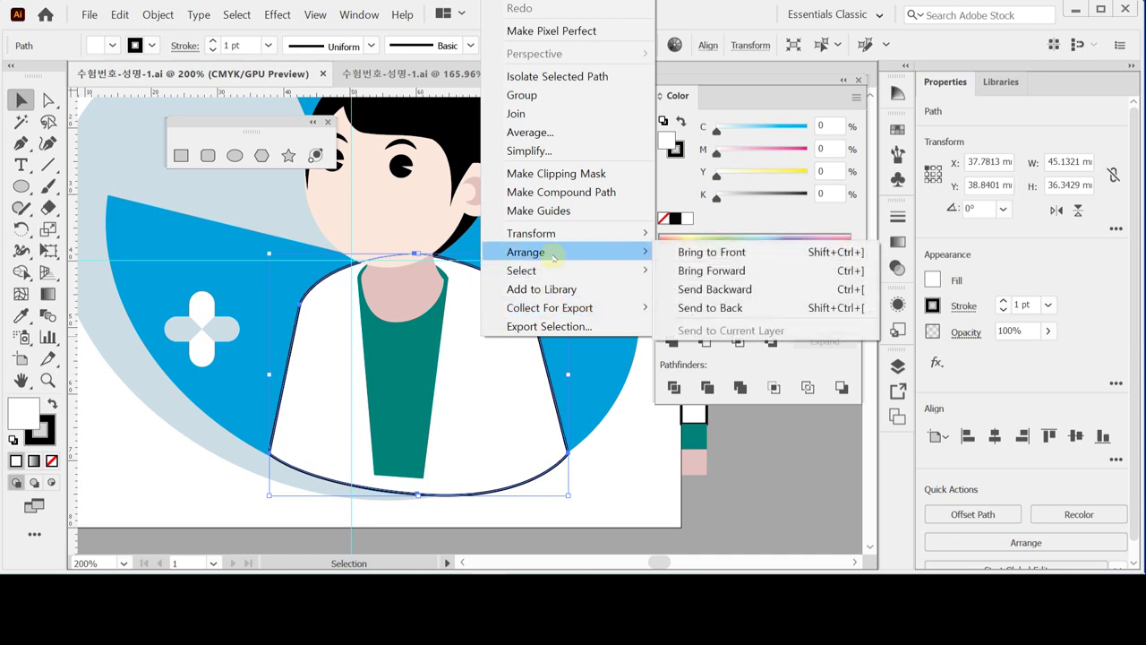
click(1136, 487)
scroll(1134, 487, down, 1)
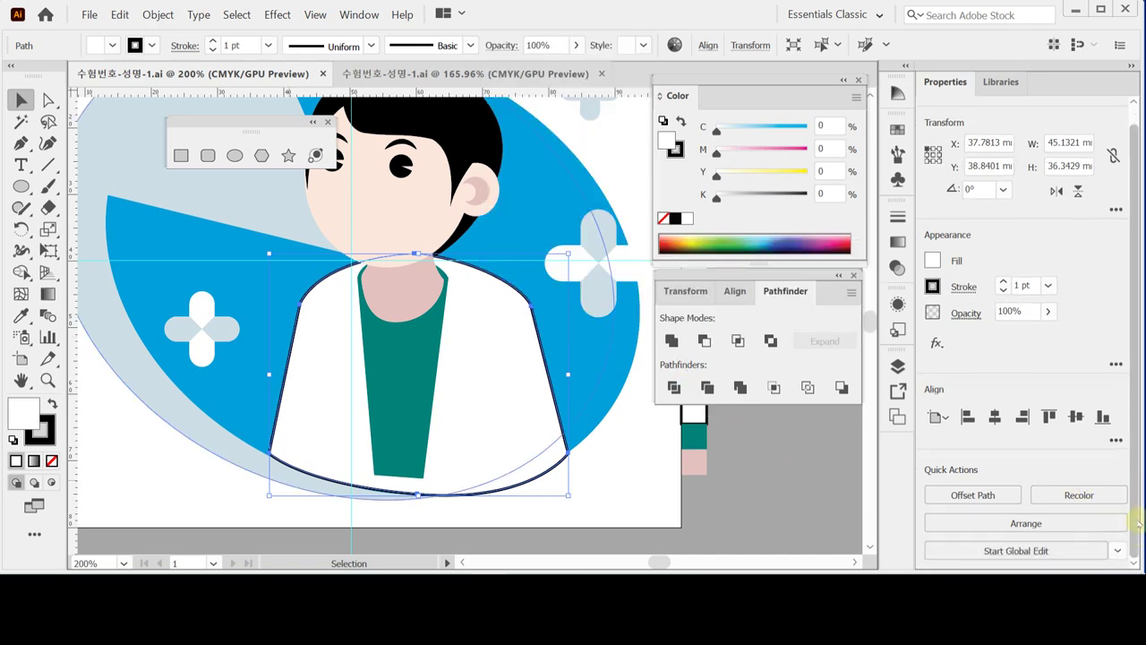
click(1053, 525)
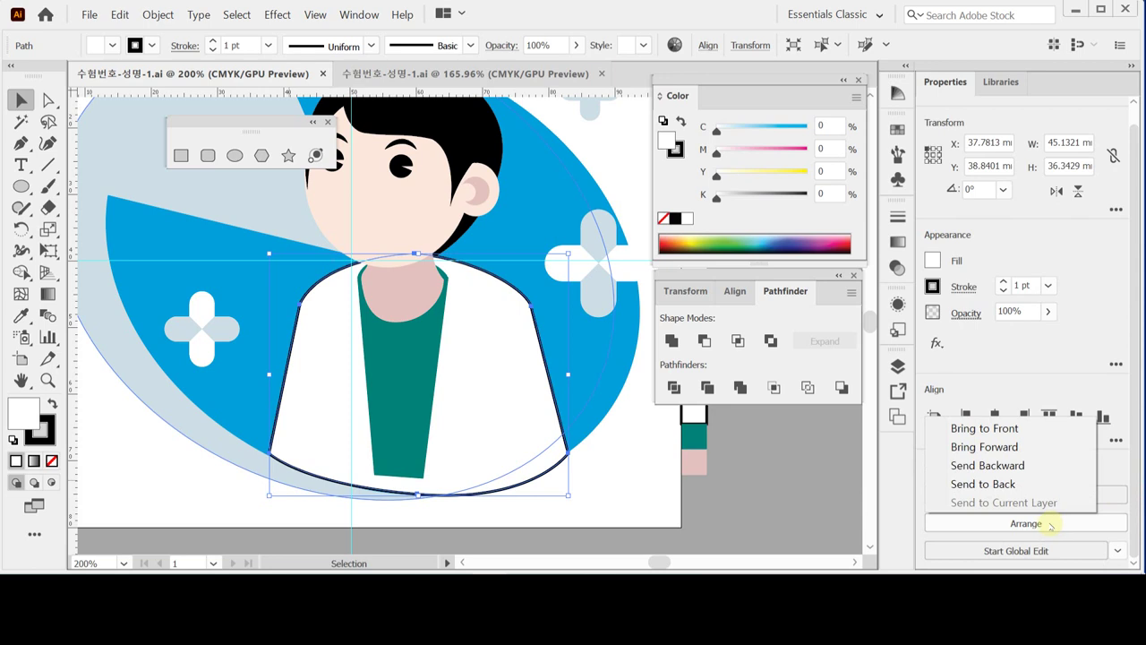
click(1135, 518)
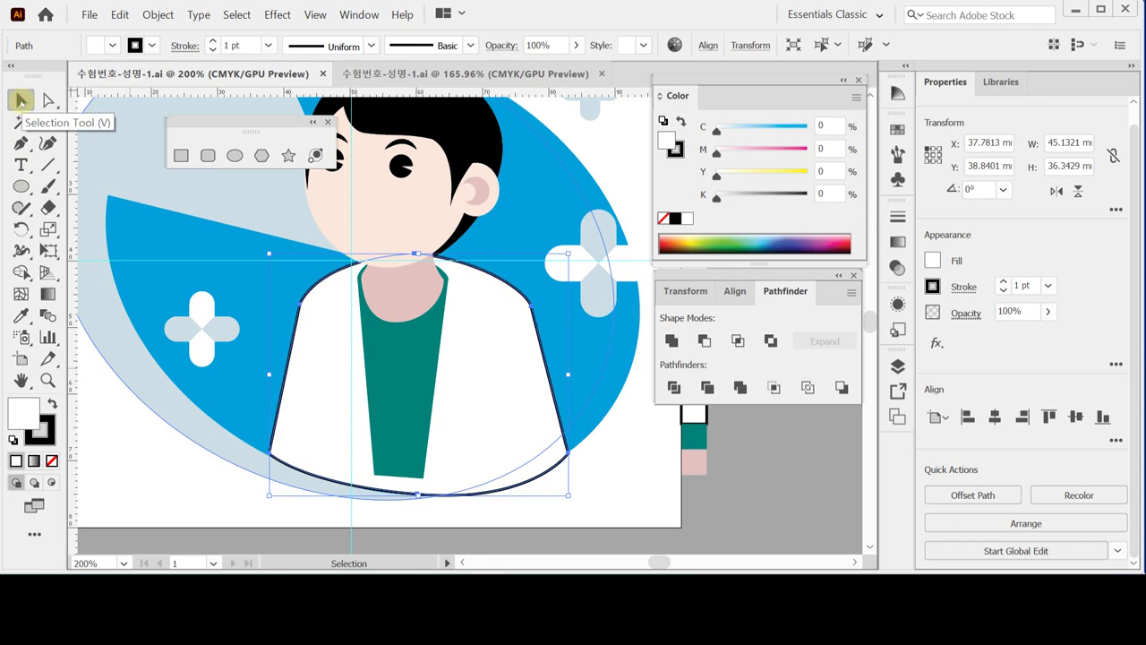
Step: Copy the white coat shape, remove the original's black stroke while keeping the white fill, and deselect it
click(20, 101)
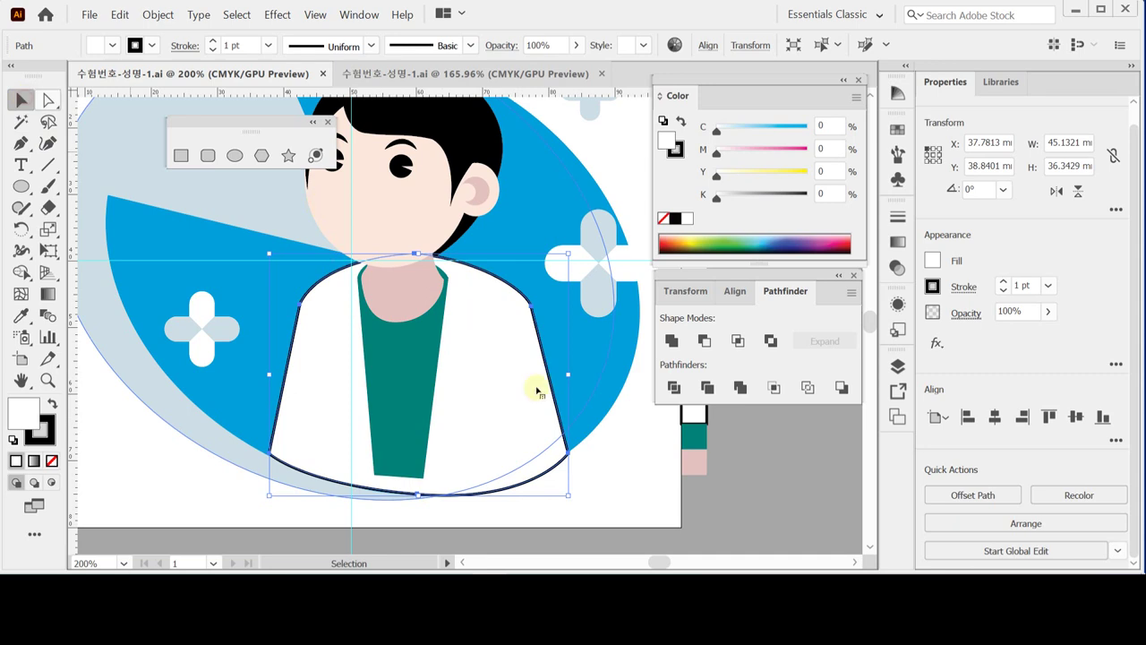
click(614, 475)
click(522, 433)
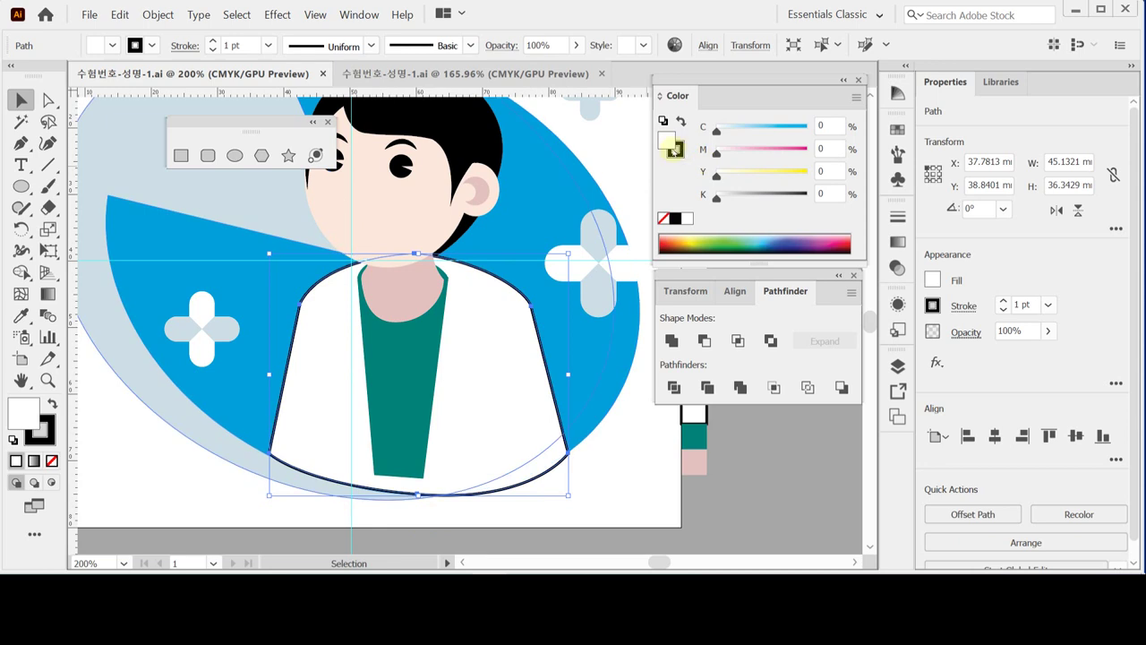
click(676, 151)
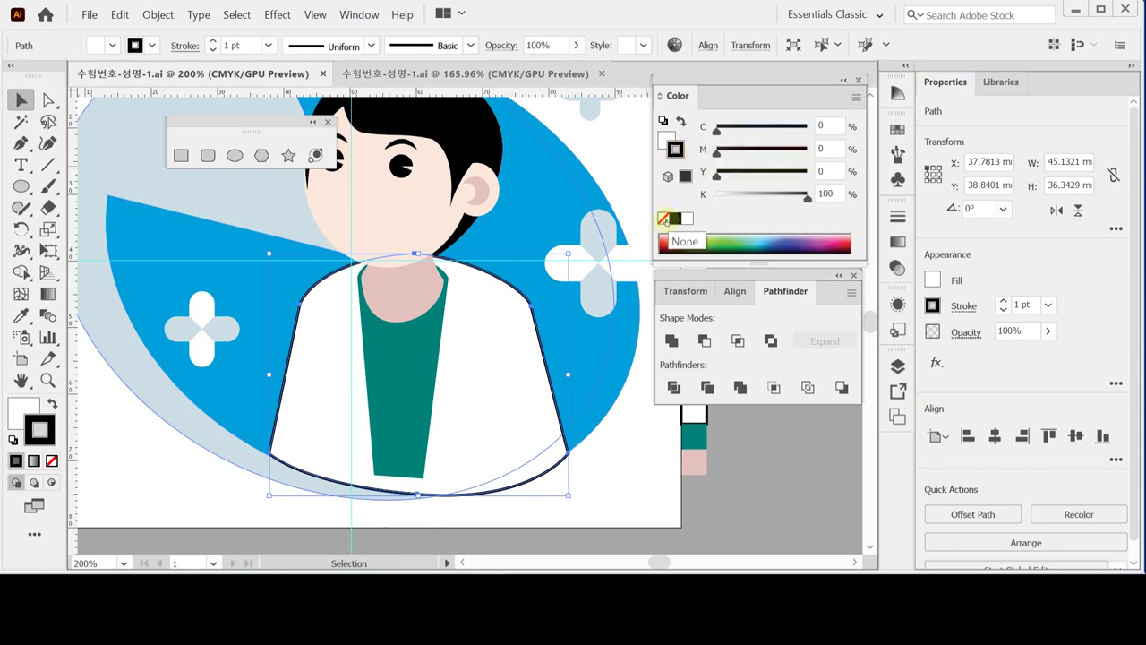
click(664, 219)
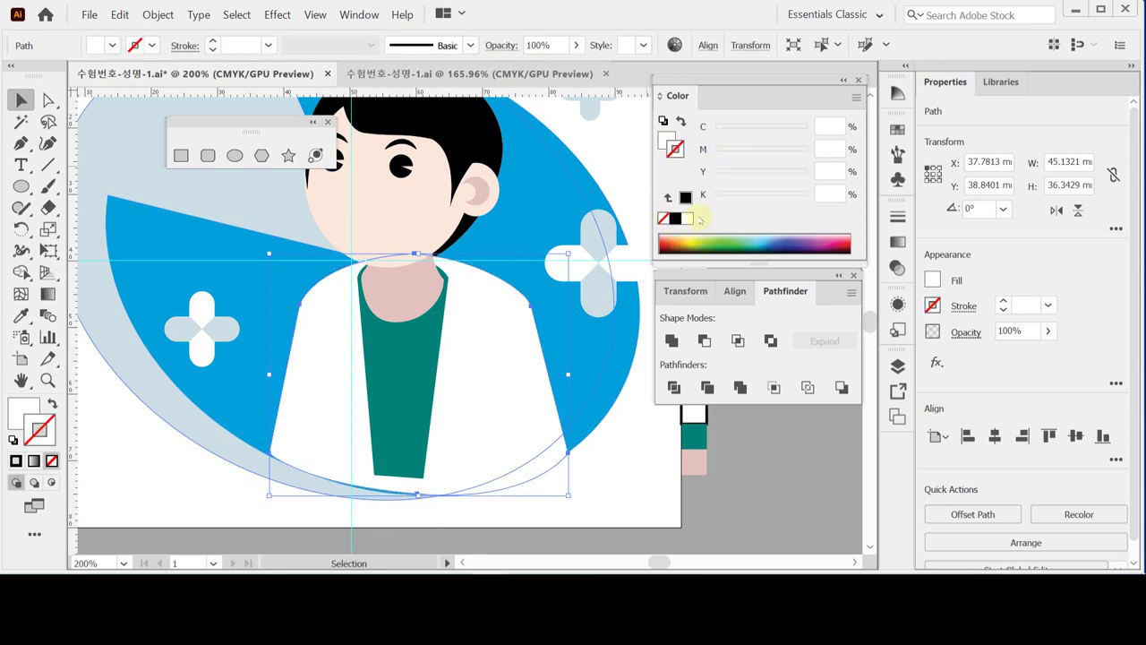
key(ctrl+shift+a)
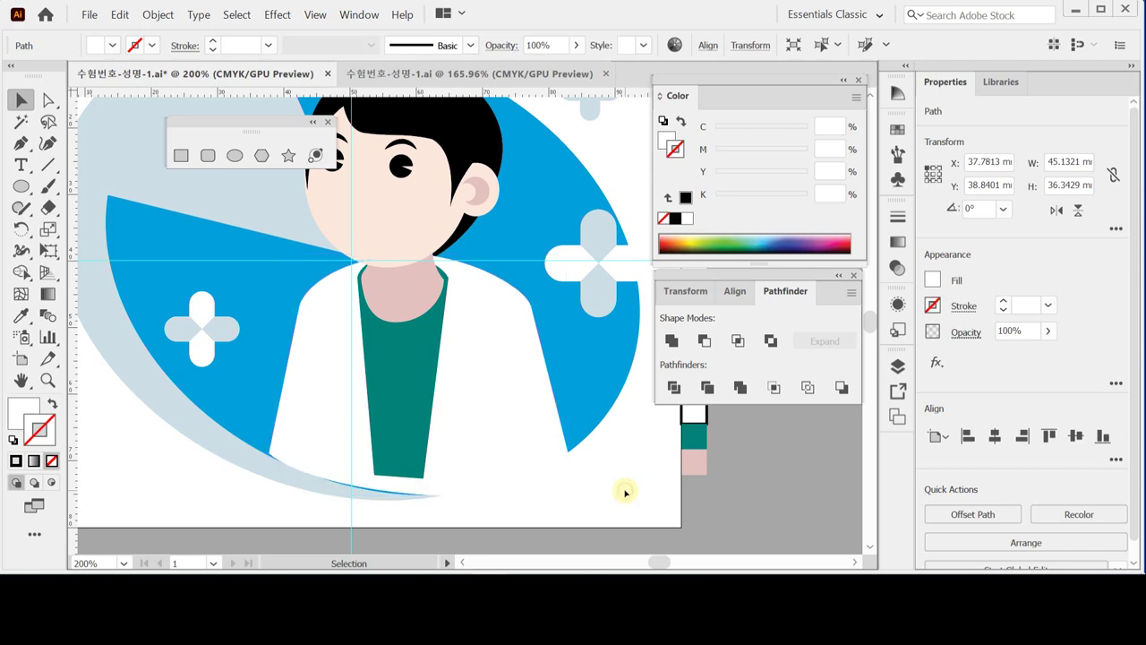
Step: Paste the copied coat in front in its original place and remove its fill, keeping the 1 pt black stroke
key(ctrl+z)
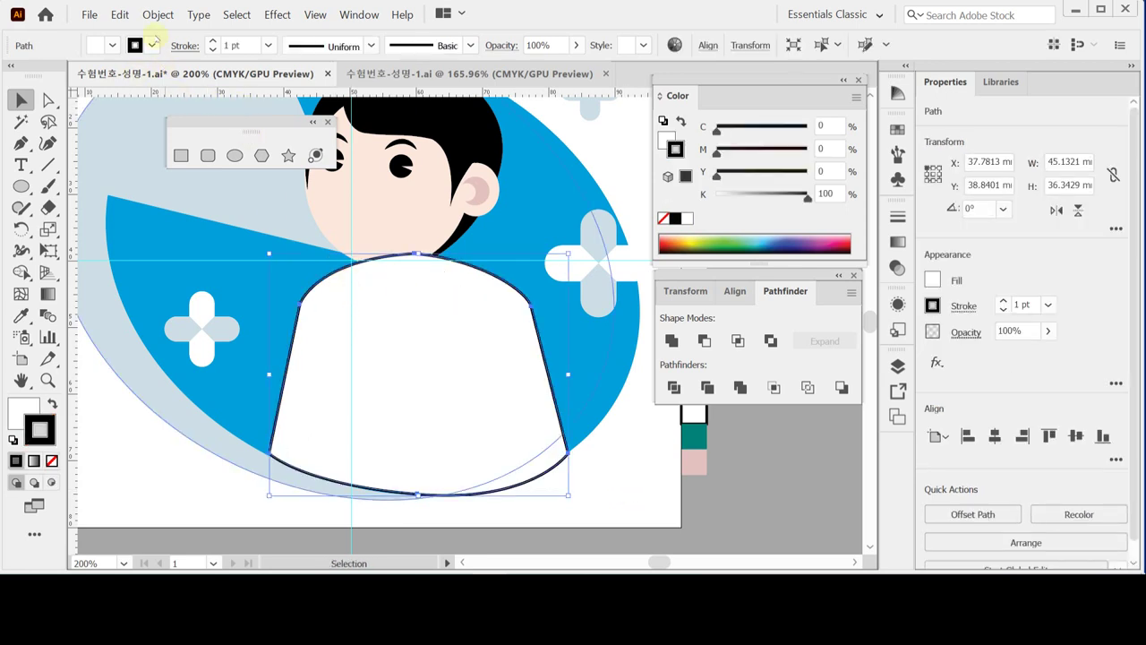
click(119, 14)
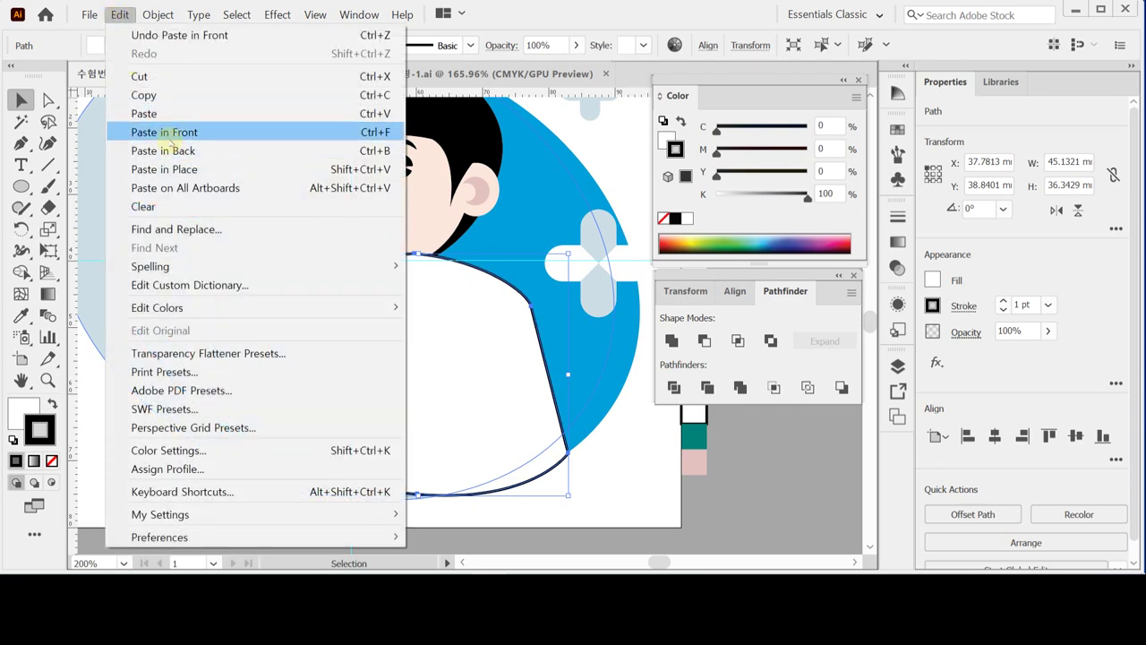
click(616, 18)
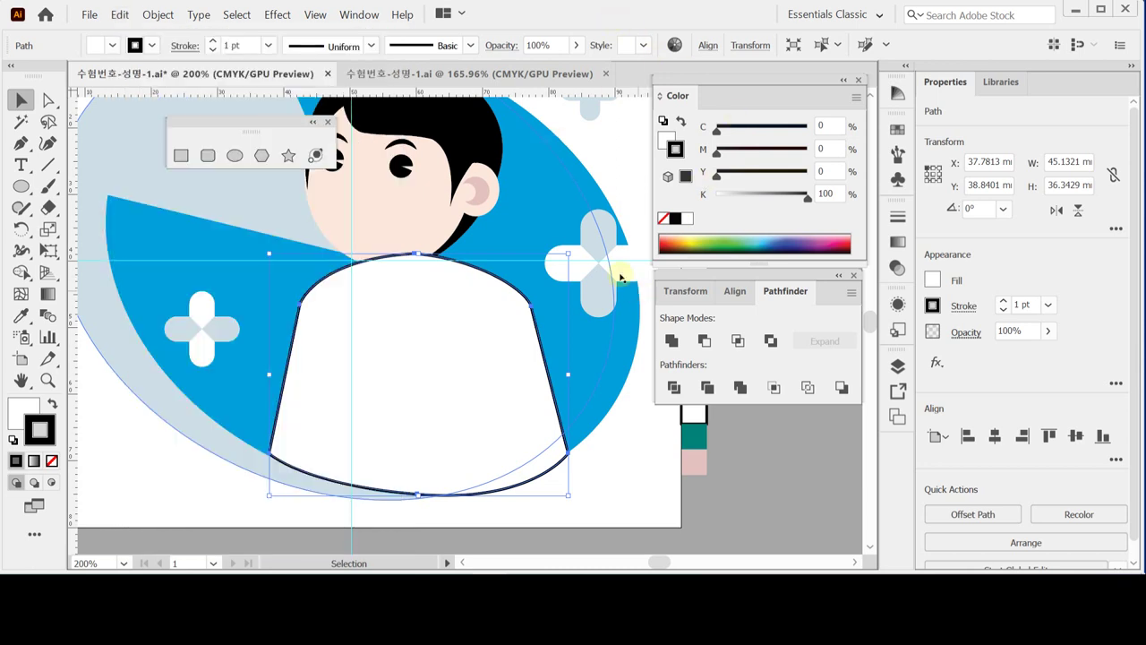
click(668, 140)
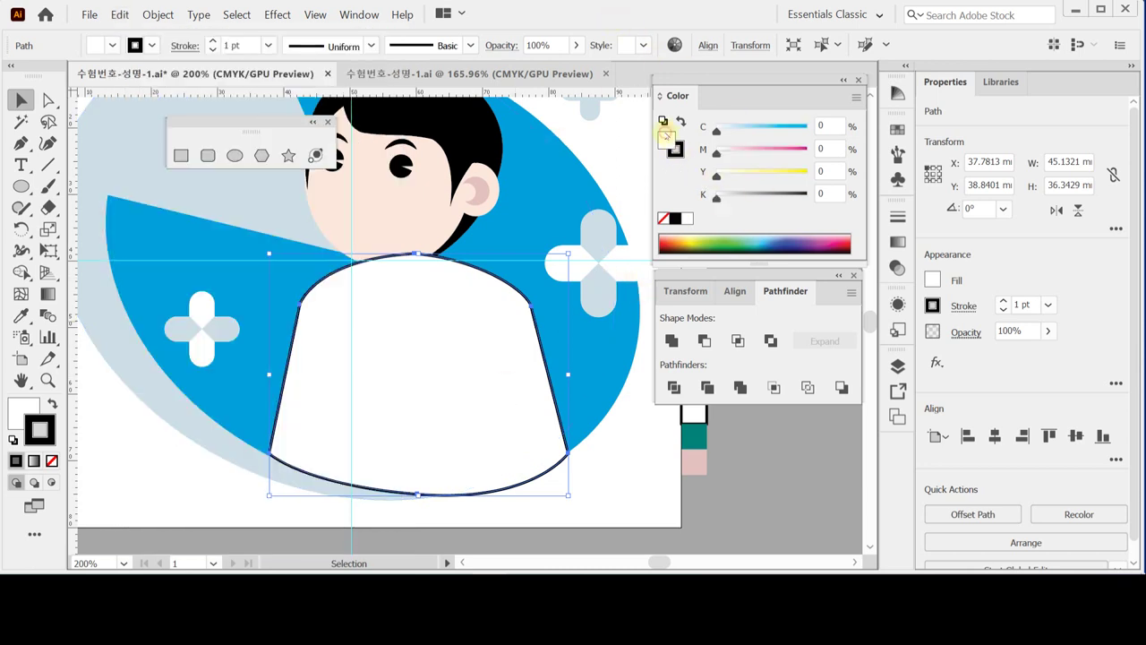
click(663, 218)
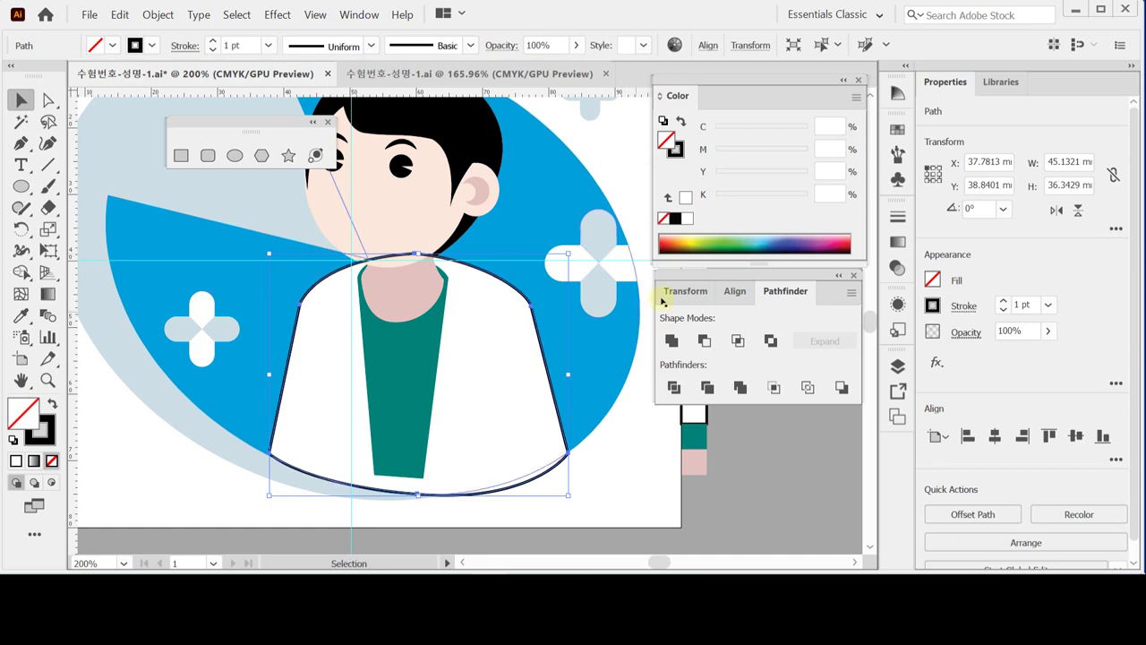
Step: Isolate the stroked coat outline, delete its bottom-centre anchor point to open the lower edge, exit isolation, and deselect the outline
double_click(555, 469)
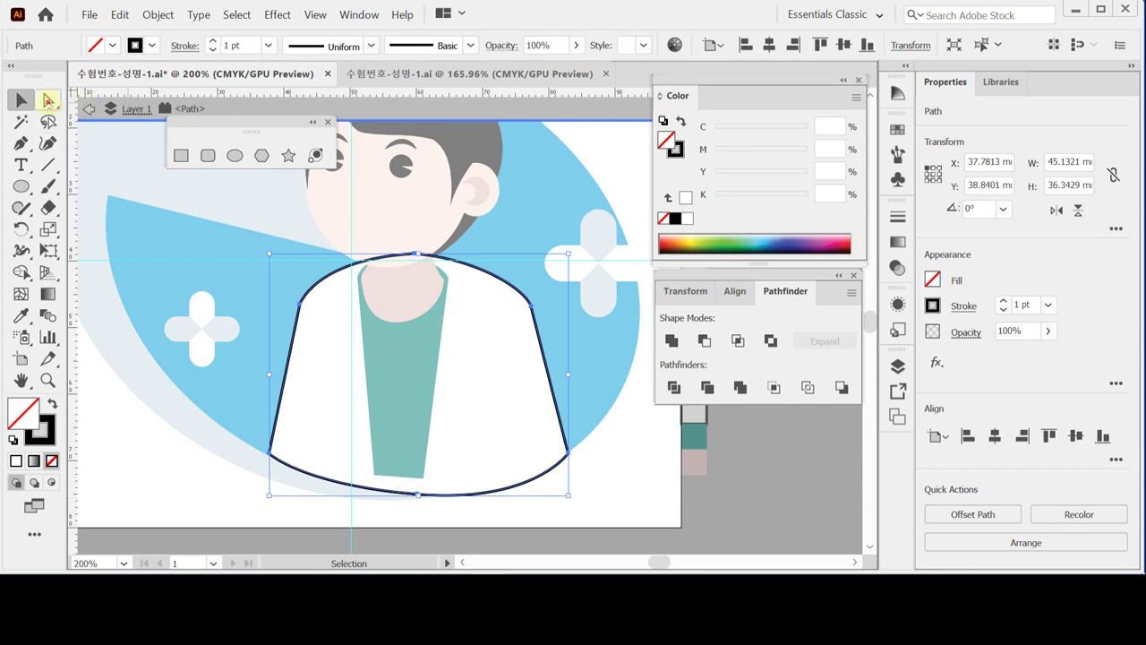
key(a)
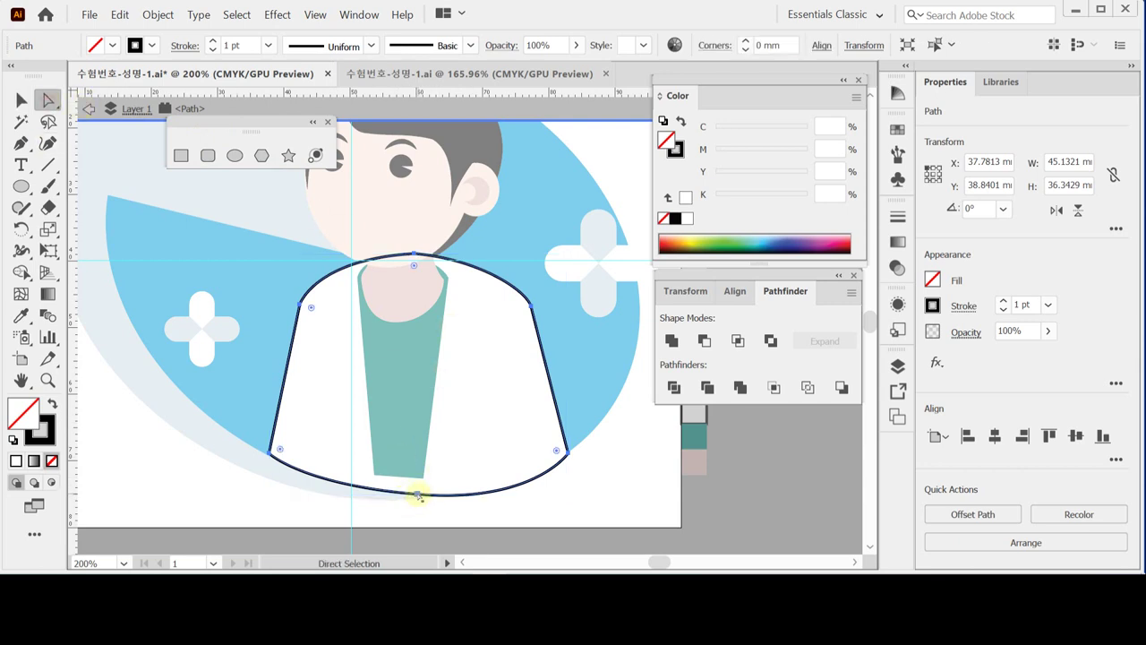
click(417, 494)
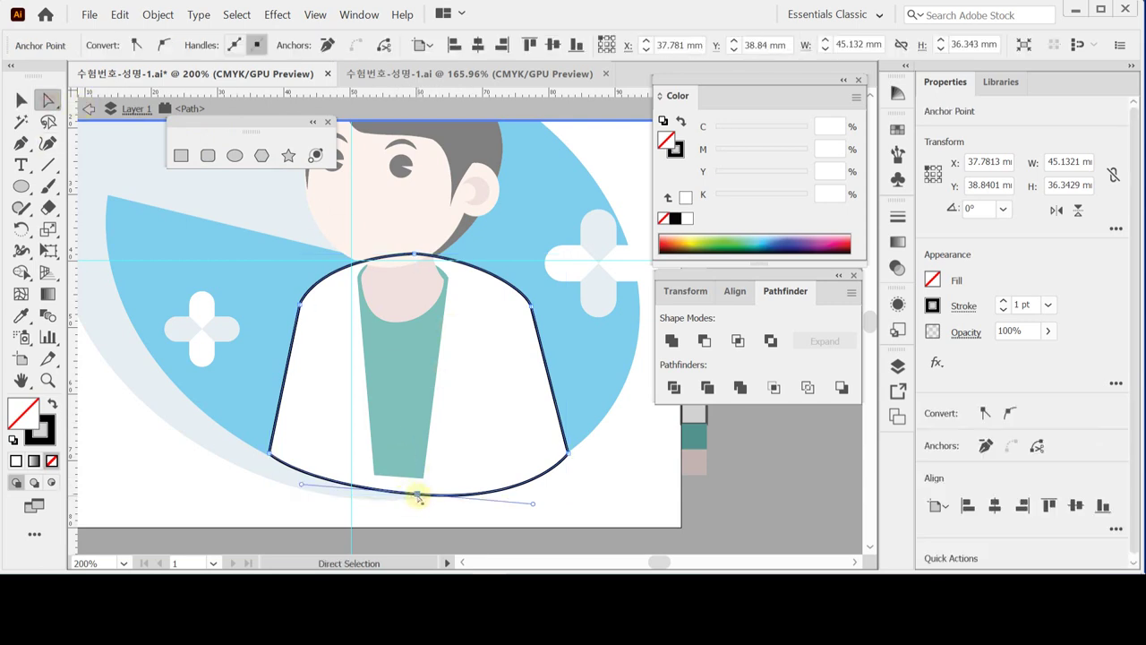
key(Delete)
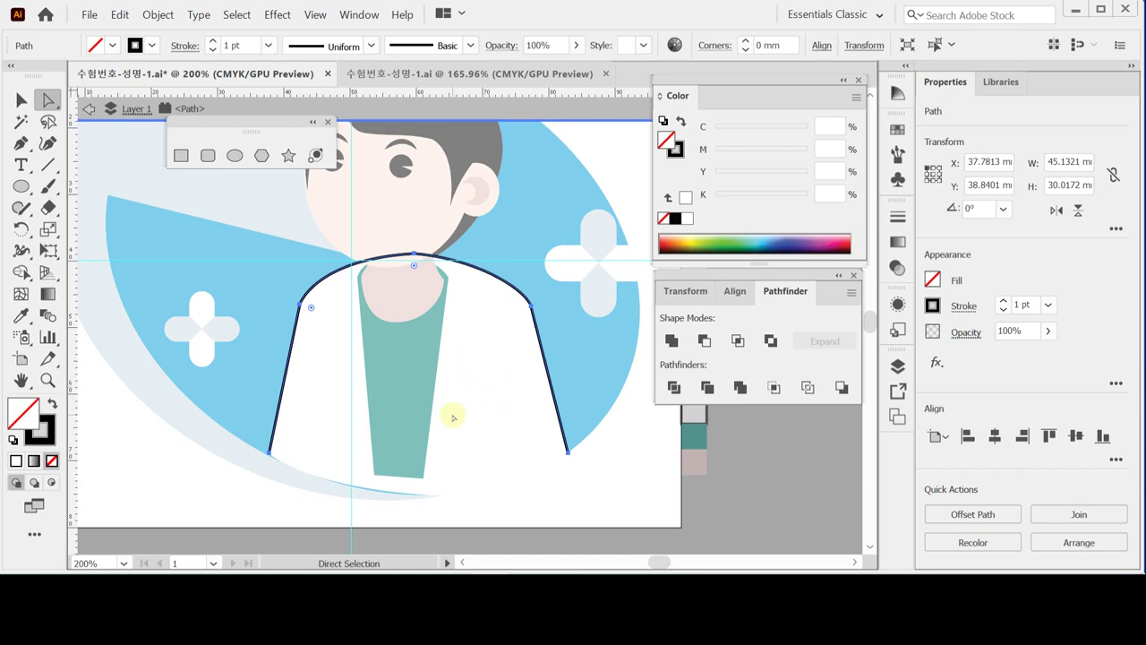
key(Escape)
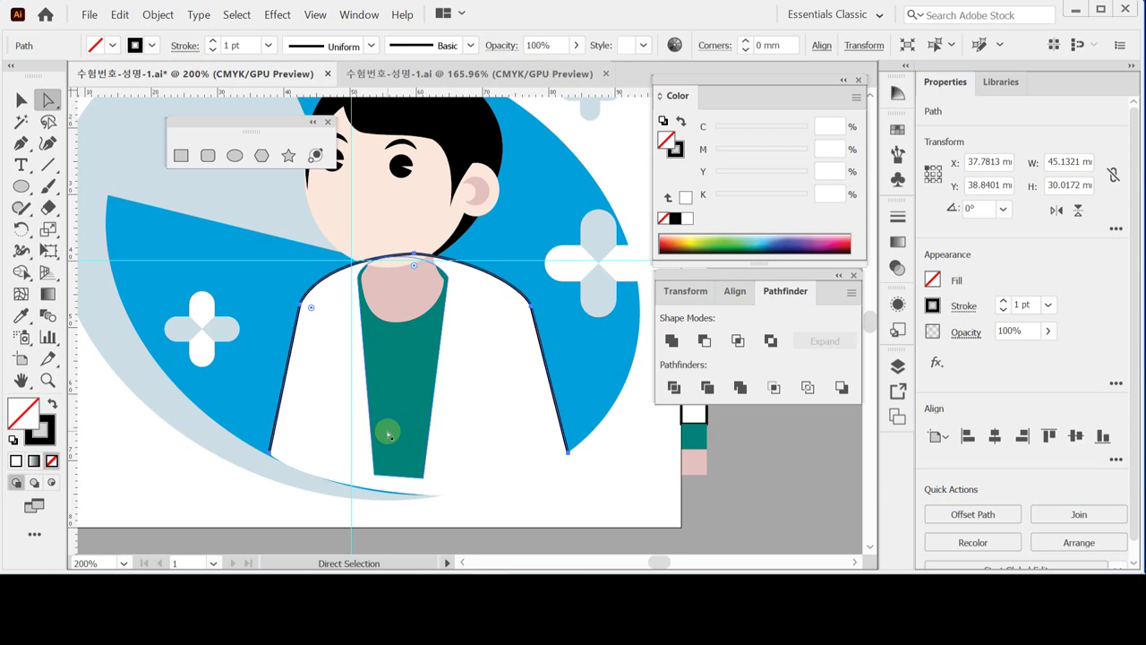
key(v)
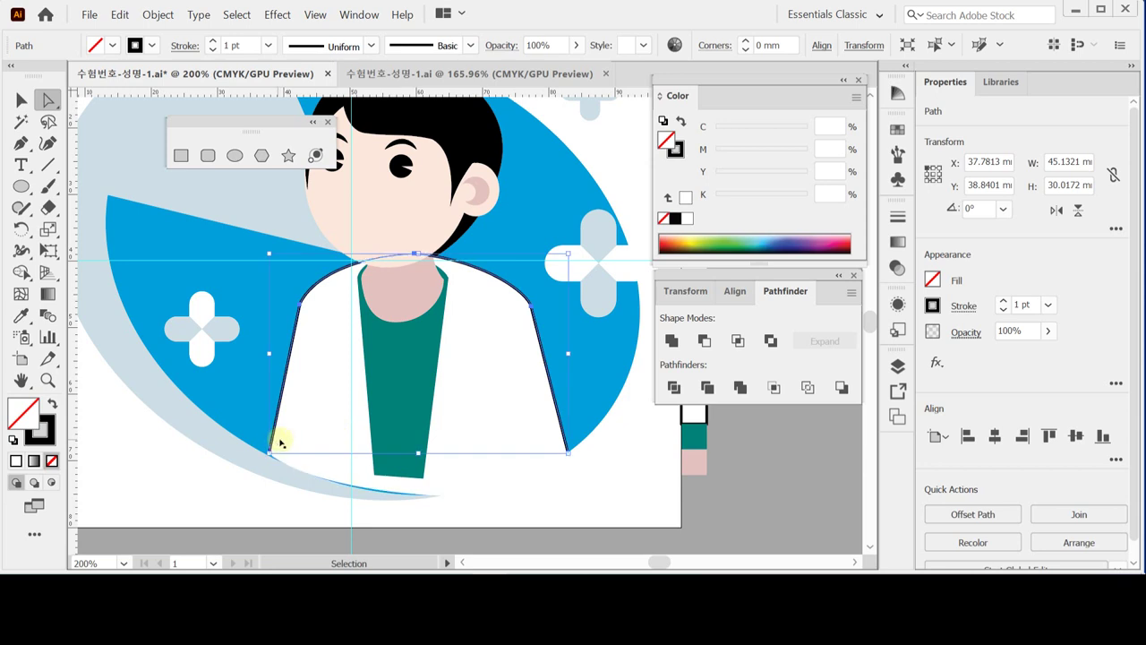
key(a)
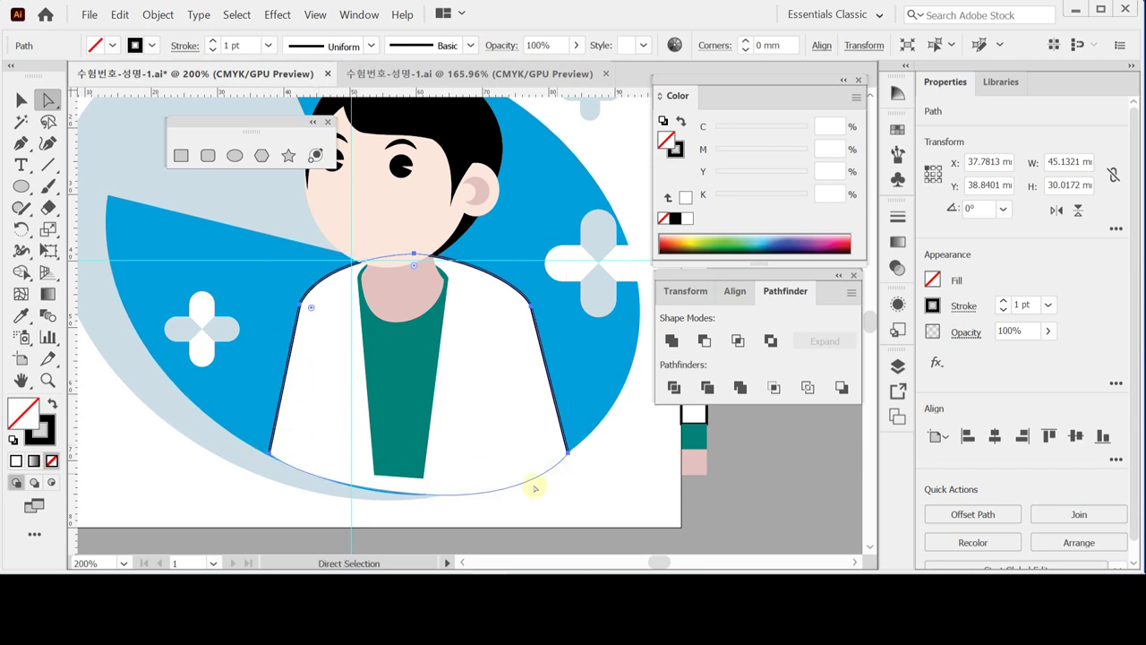
mouse_move(522, 444)
mouse_down()
mouse_move(524, 417)
mouse_move(521, 436)
mouse_up()
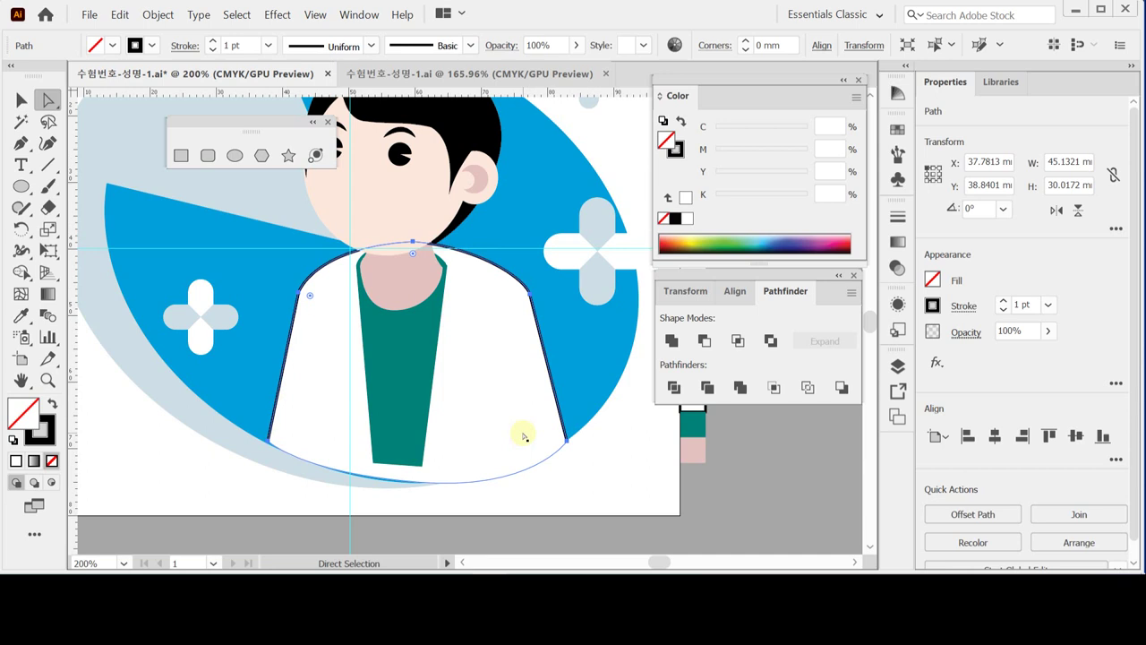
click(577, 495)
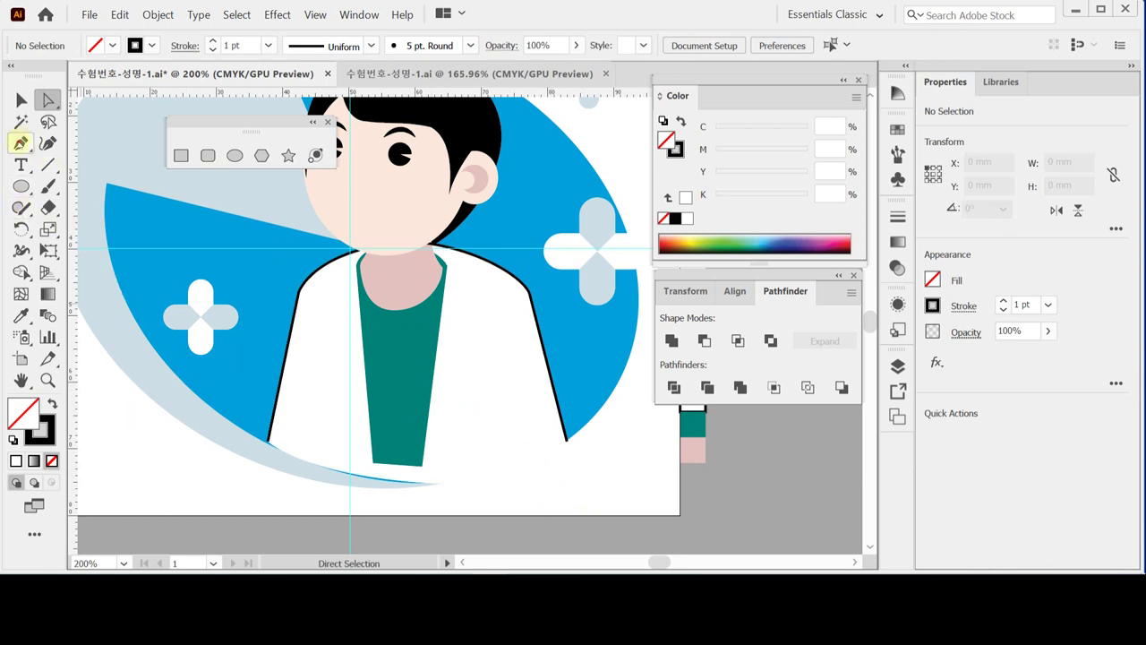
Step: Draw an open black Pen line inside the right-hand sleeve, curving from the shoulder down towards the elbow, and deselect it
click(20, 142)
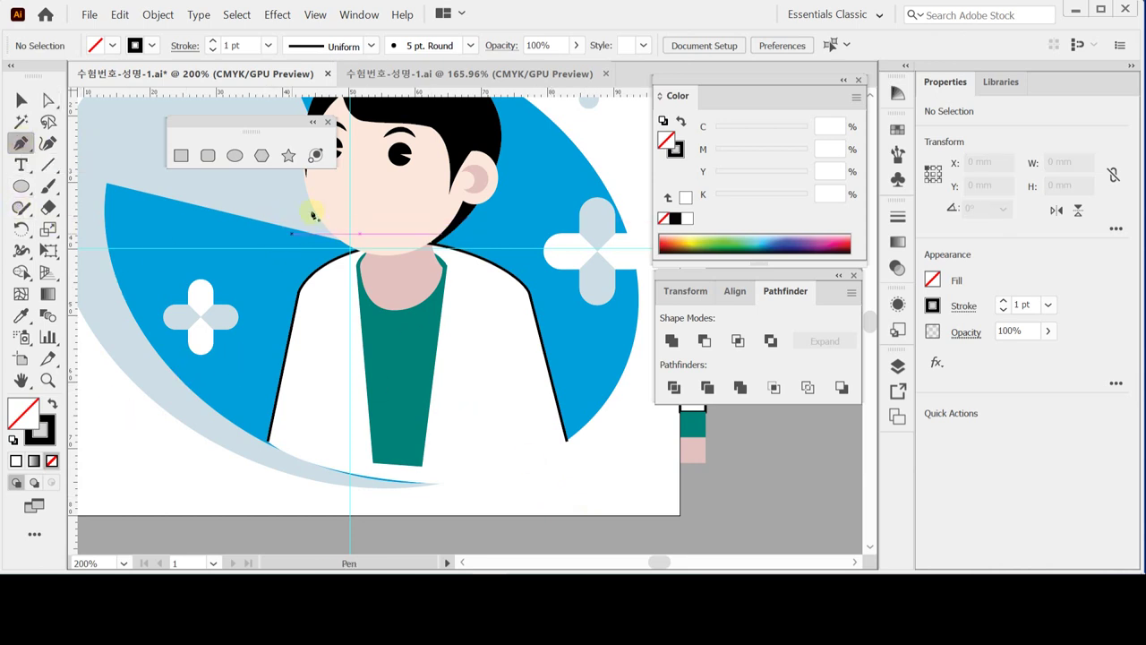
click(512, 291)
click(484, 317)
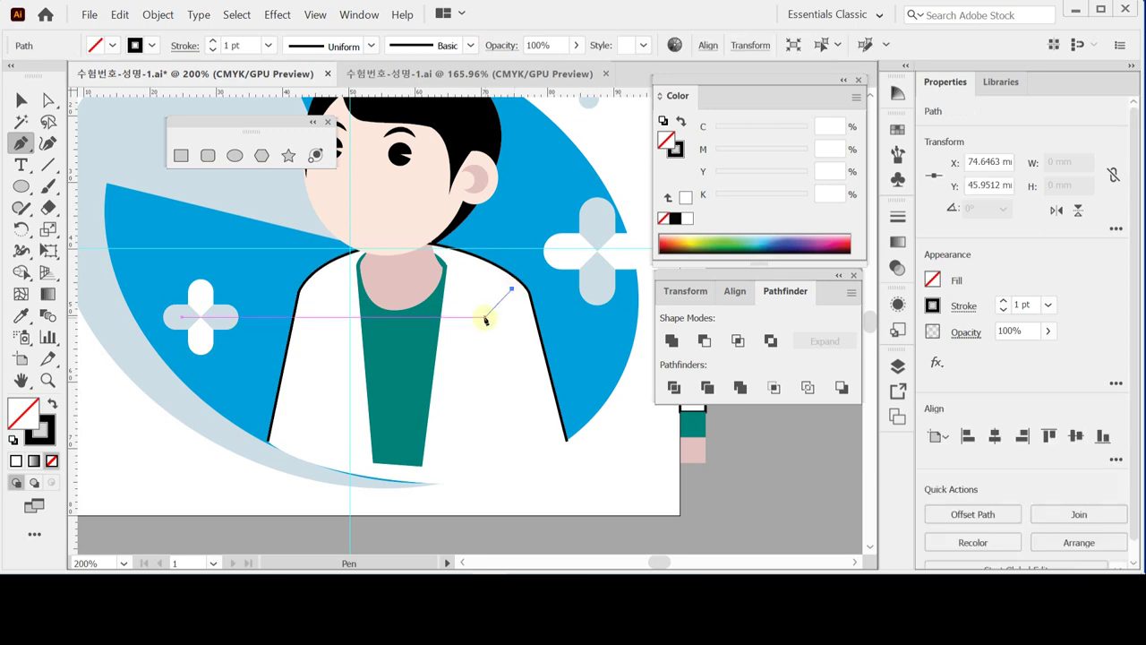
drag(484, 329, 486, 343)
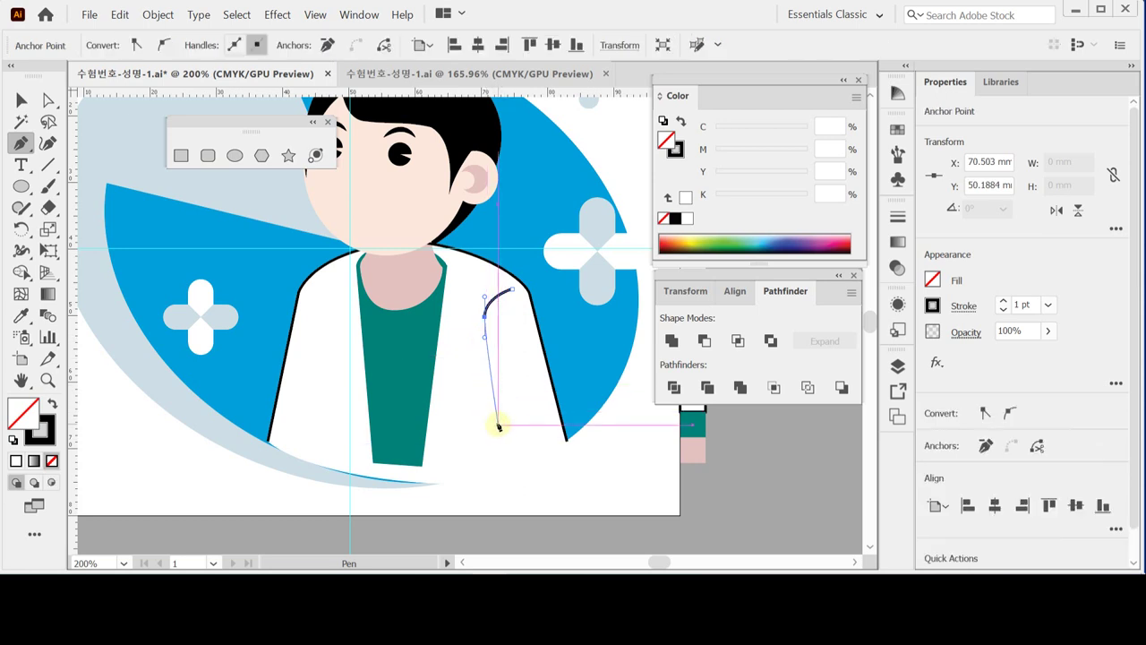
click(498, 424)
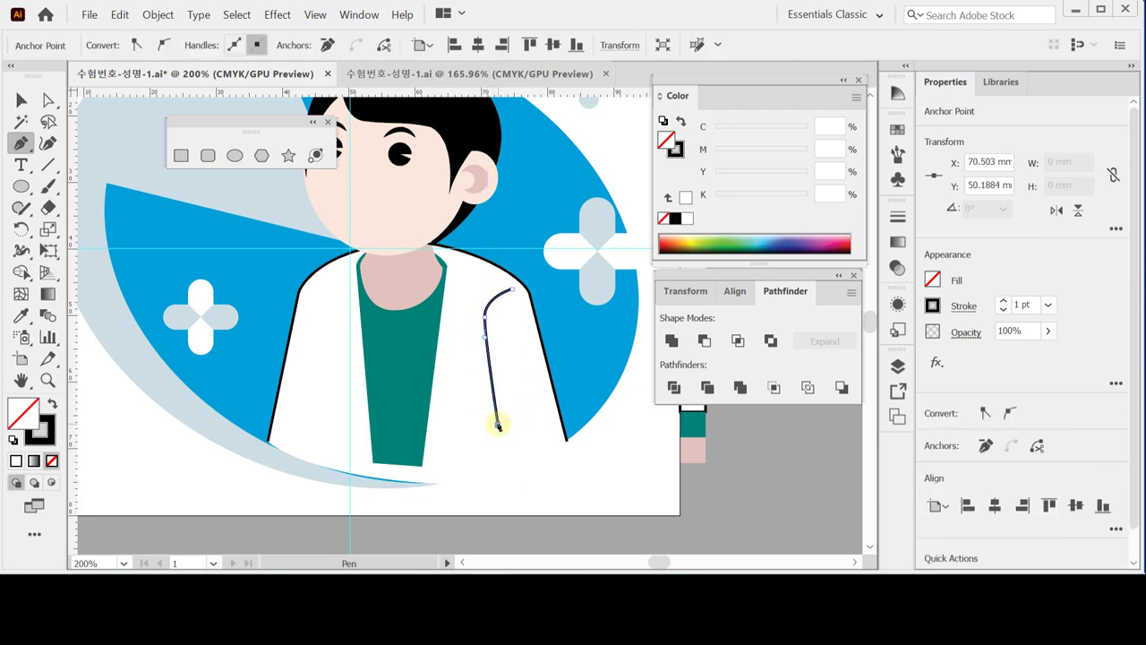
key(ctrl)
ctrl+click(608, 477)
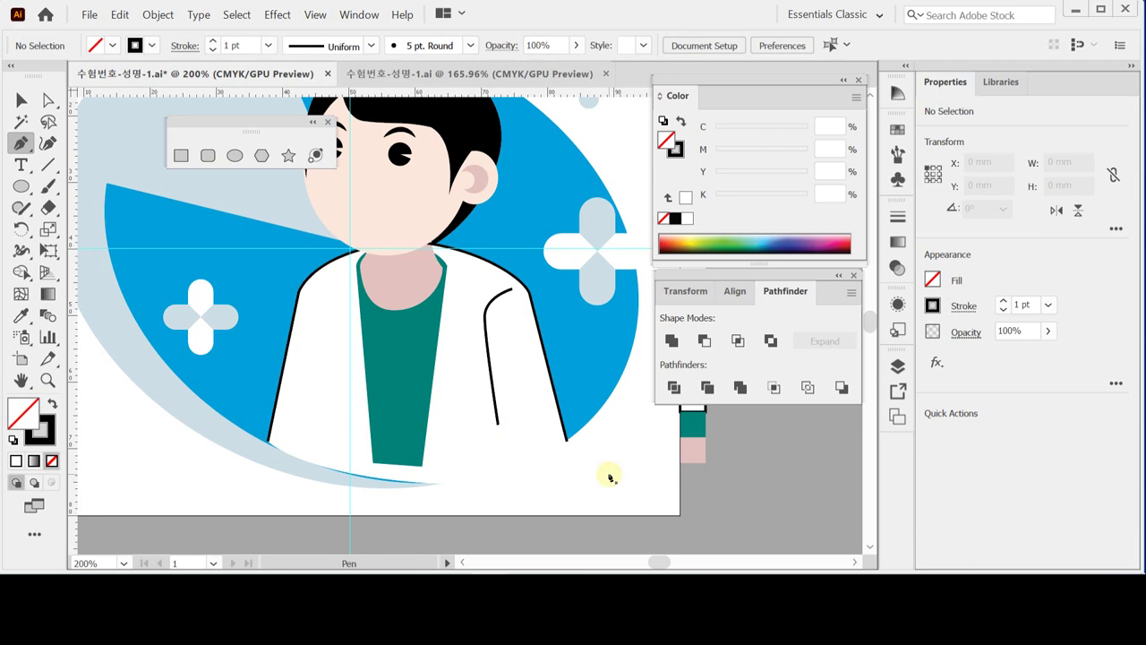
Step: Continue the coat outline from its lower right endpoint around the elbow, along the forearm's underside, and up the cuff edge
click(568, 443)
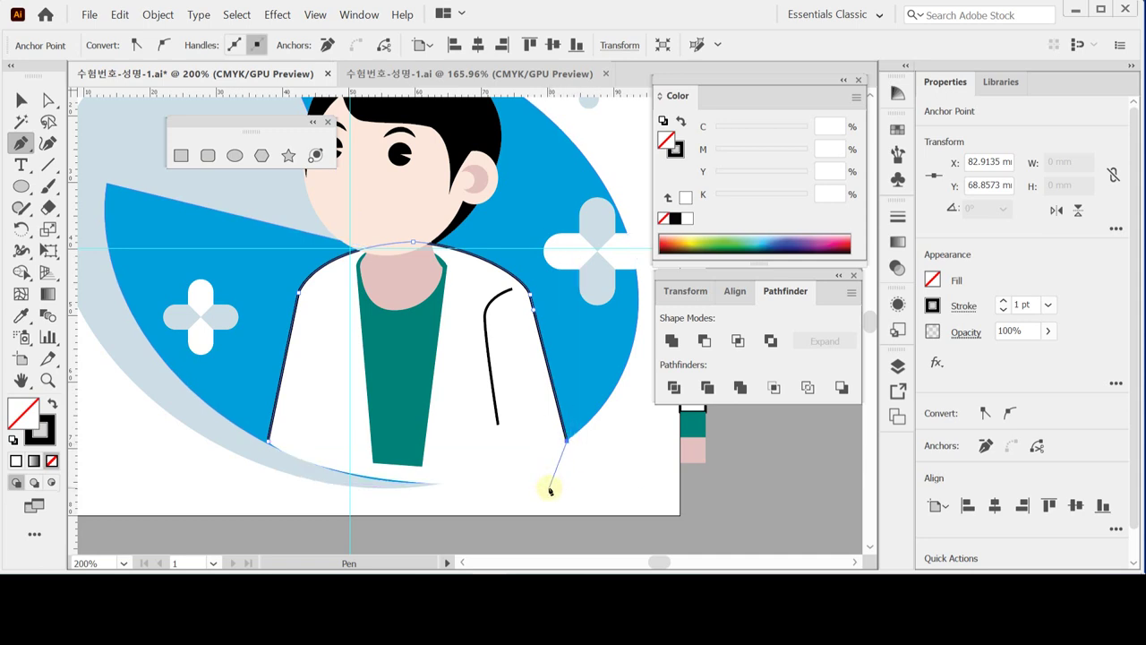
drag(550, 488, 474, 501)
key(ctrl+z)
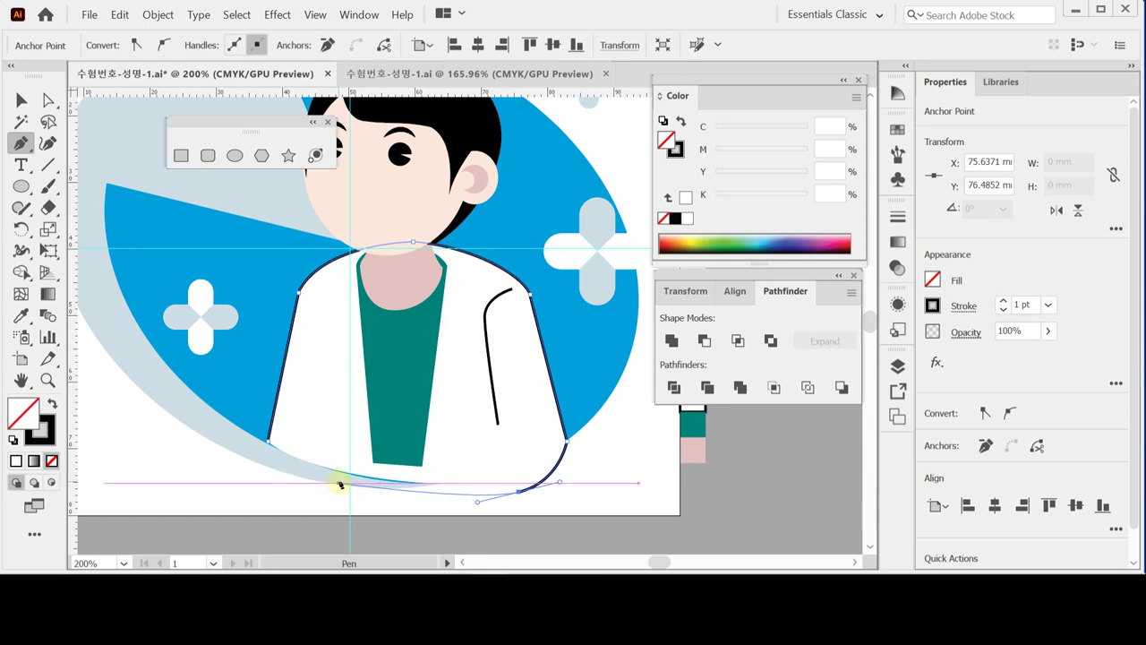
drag(340, 484, 275, 468)
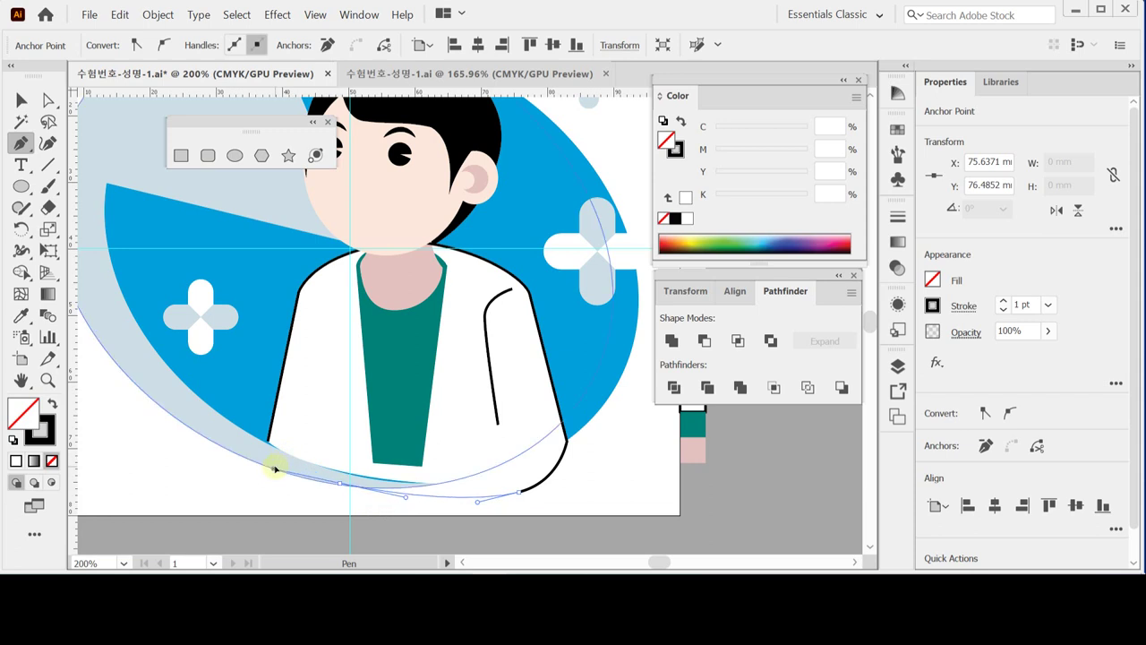
click(274, 467)
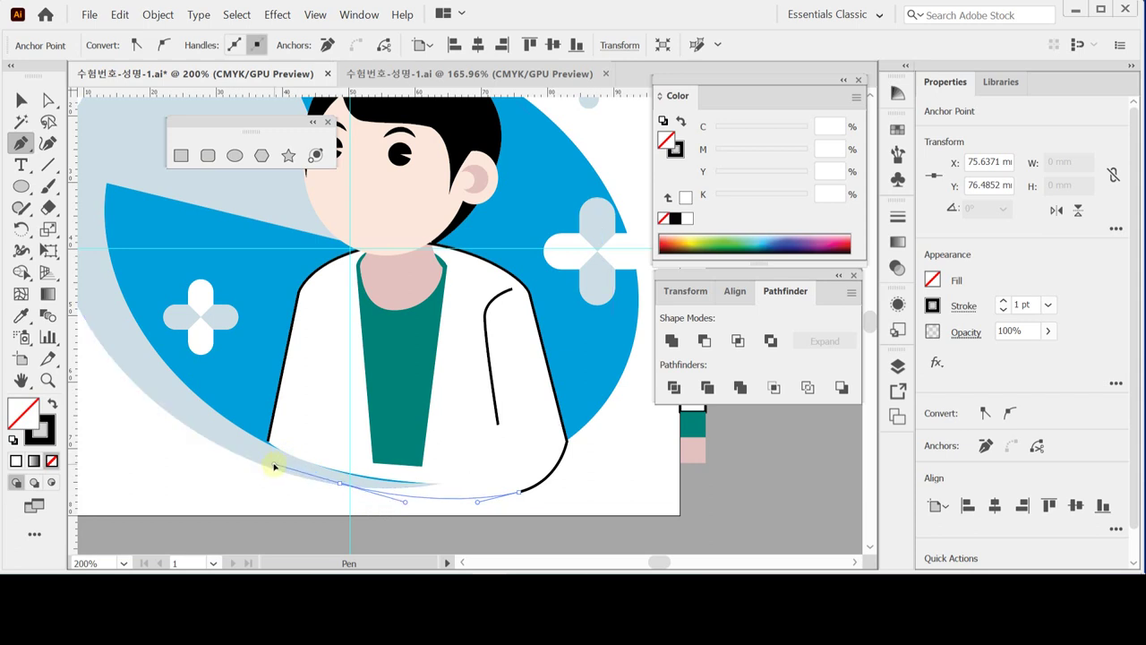
ctrl+click(340, 484)
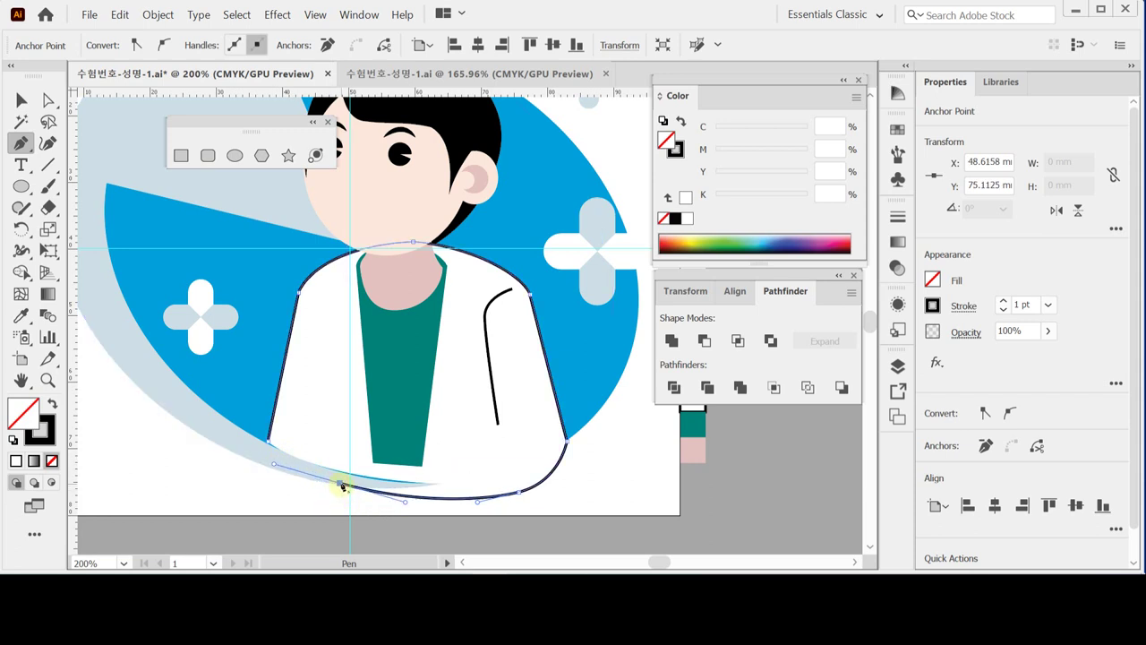
drag(340, 484, 364, 427)
click(363, 424)
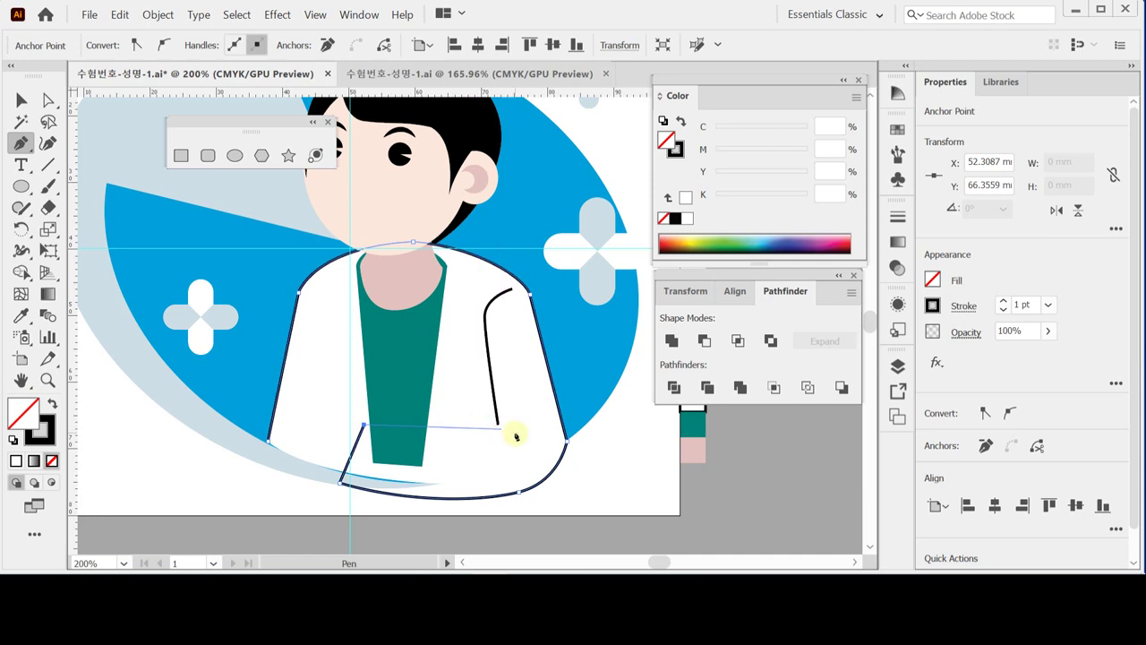
Step: Draw the forearm's upper edge from the cuff to the inner sleeve line, finish with a short curved elbow fold, and deselect it
click(475, 433)
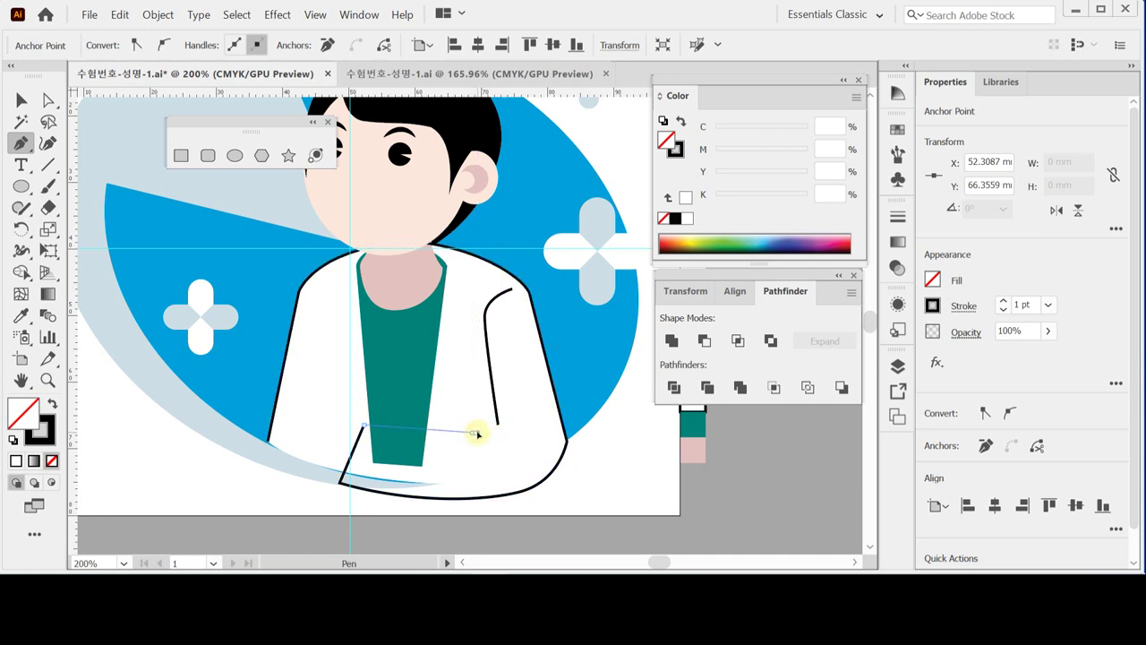
mouse_move(477, 433)
mouse_down()
mouse_move(506, 425)
mouse_move(493, 427)
mouse_up()
key(ctrl+z)
key(ctrl+z)
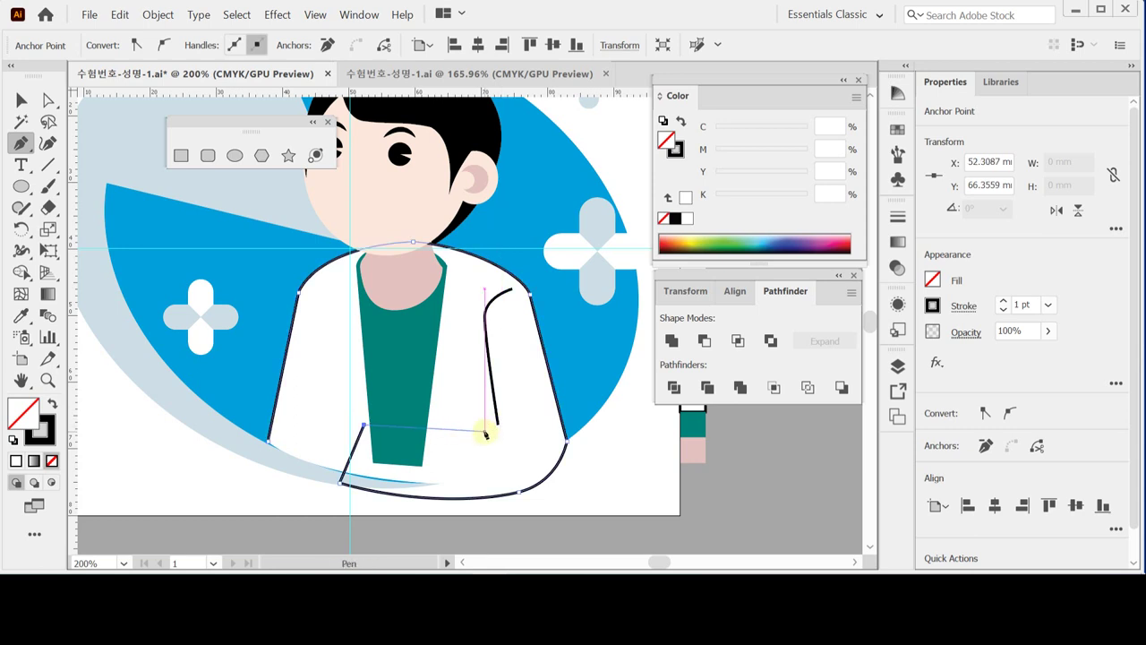
key(ctrl+z)
key(ctrl+shift+z)
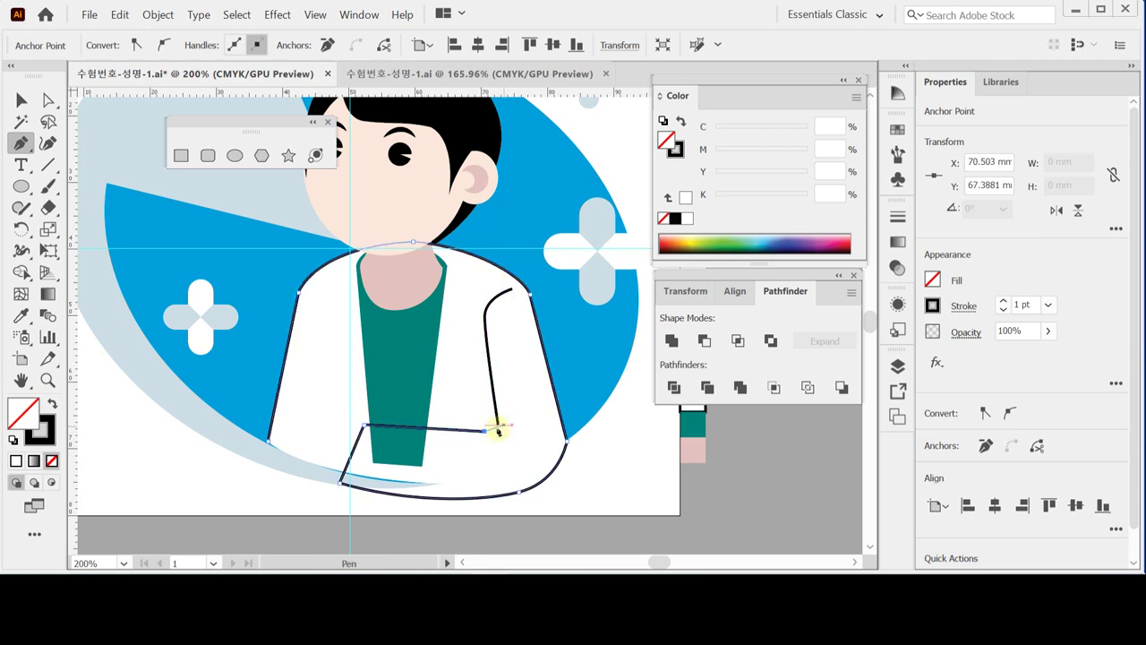
key(ctrl+z)
drag(472, 432, 528, 447)
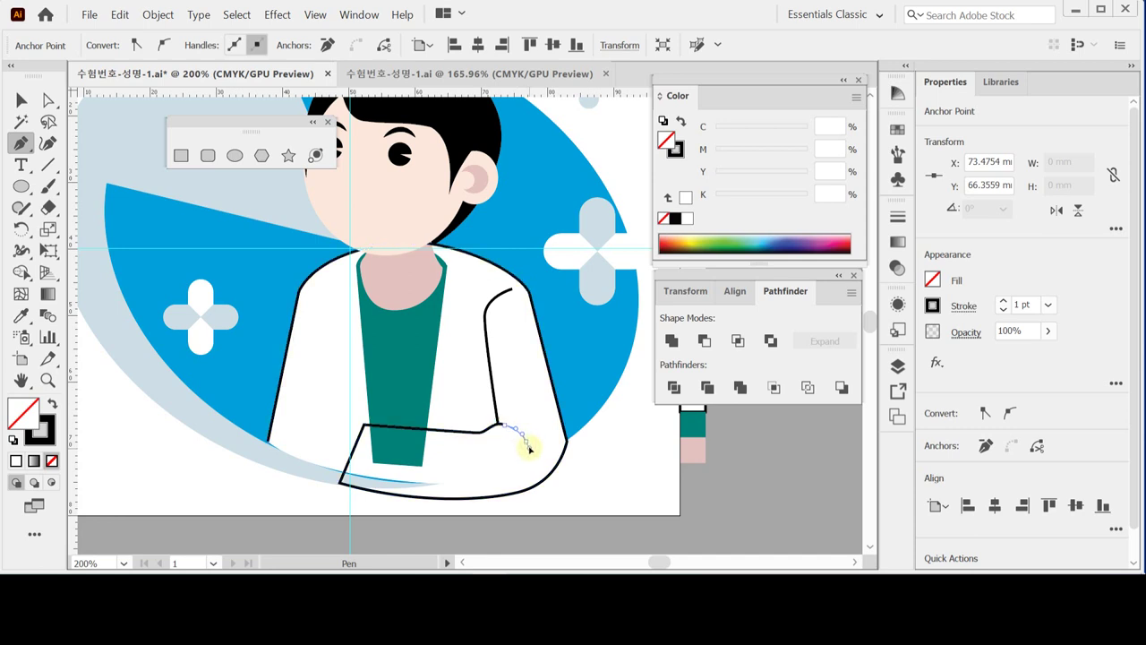
ctrl+click(595, 473)
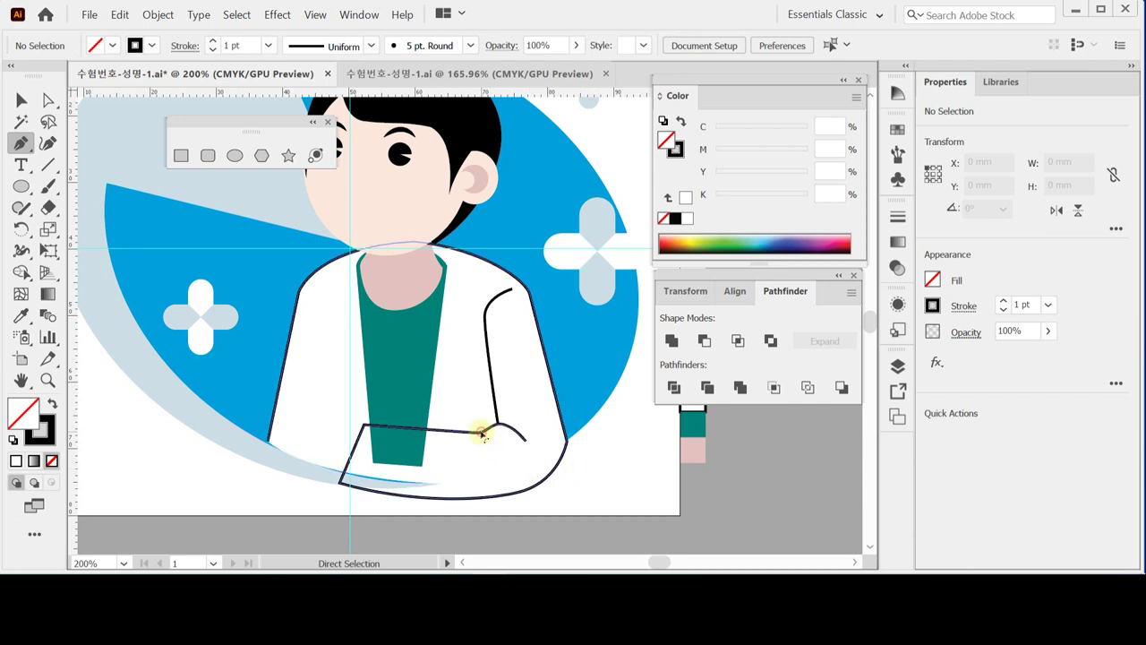
Step: Cut the black coat outline at the elbow anchor point with the Scissors tool, separating the forearm path, and deselect it
ctrl+click(484, 432)
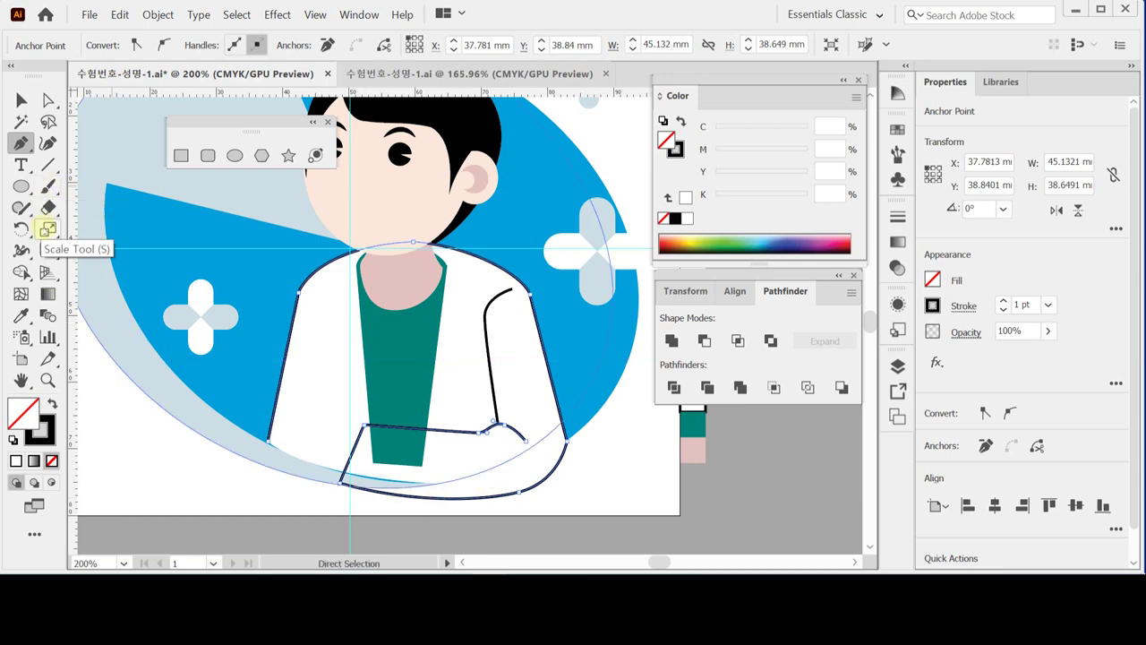
drag(48, 207, 137, 230)
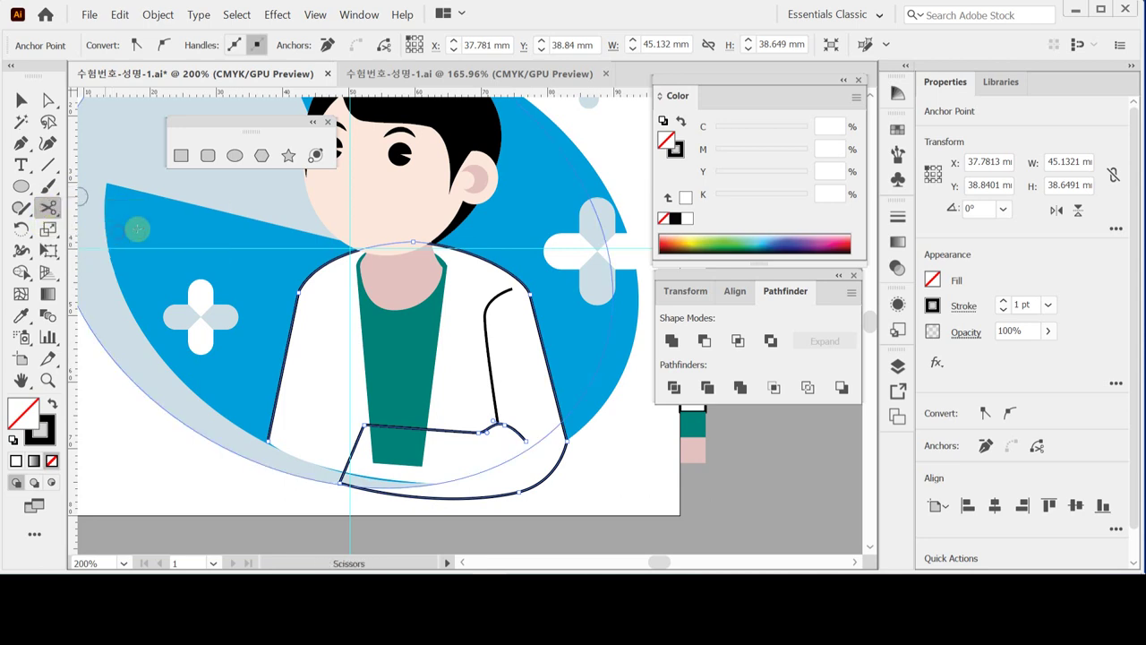
click(568, 439)
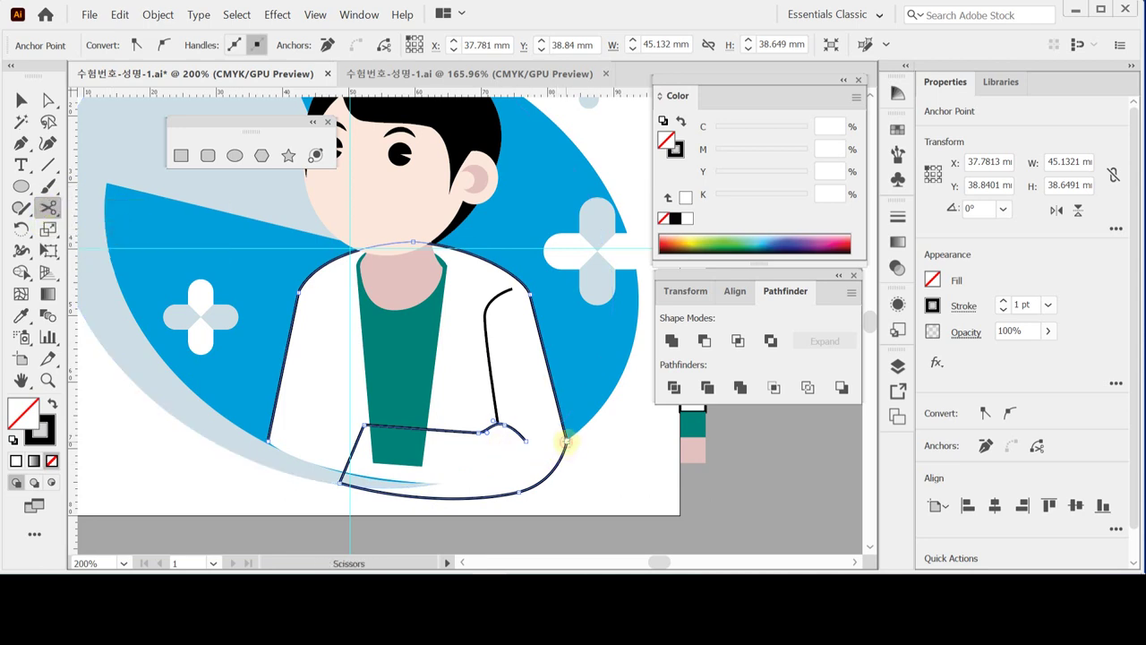
click(568, 440)
key(a)
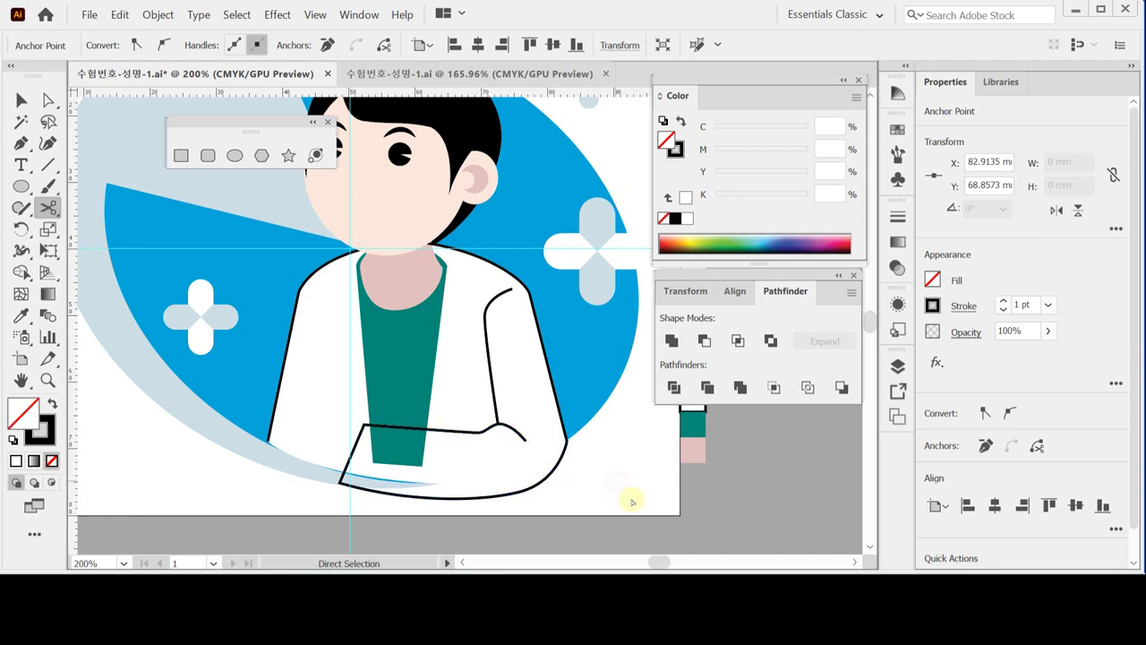
click(632, 502)
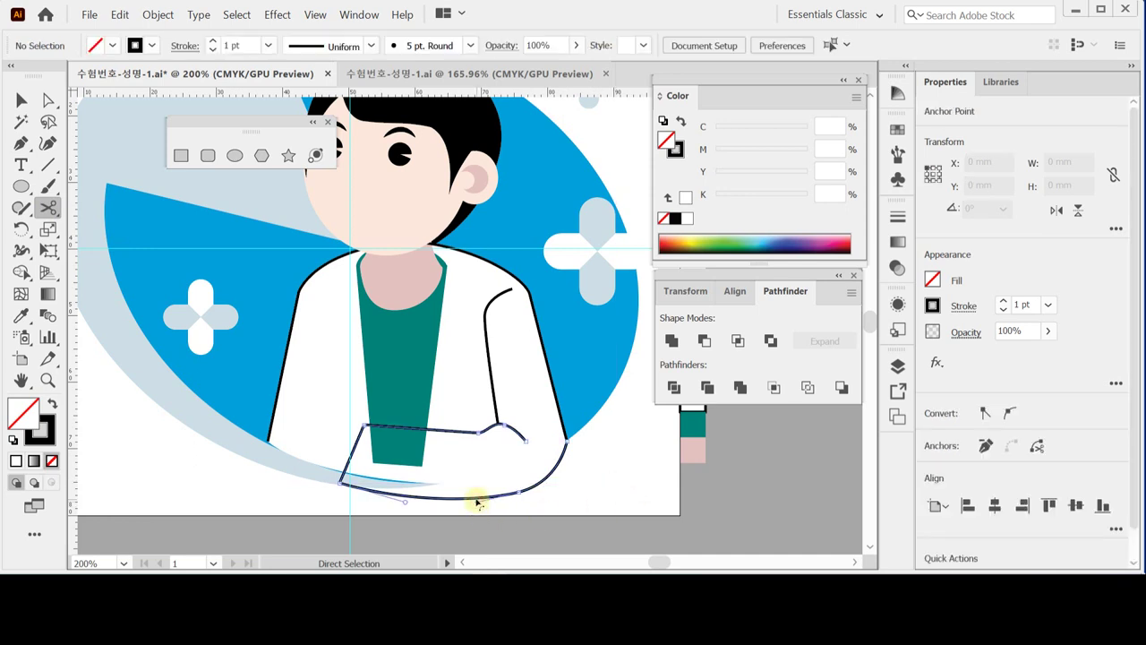
Step: Fill the separated forearm path with white, keeping its 1 pt black stroke, deselect it and save the document
click(479, 502)
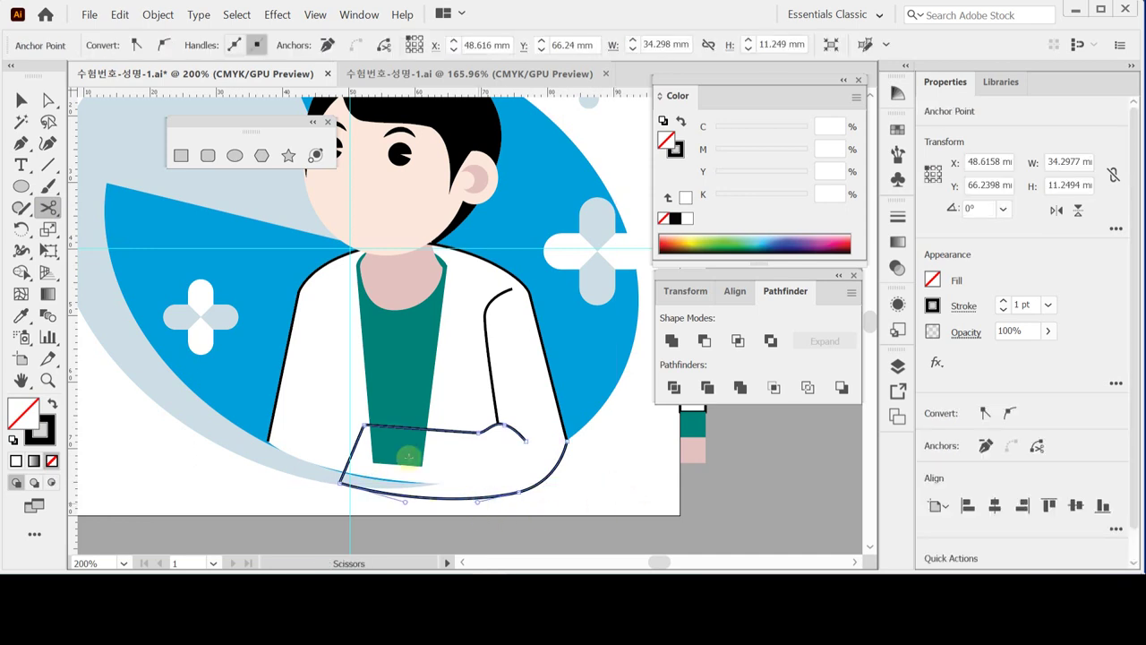
click(13, 440)
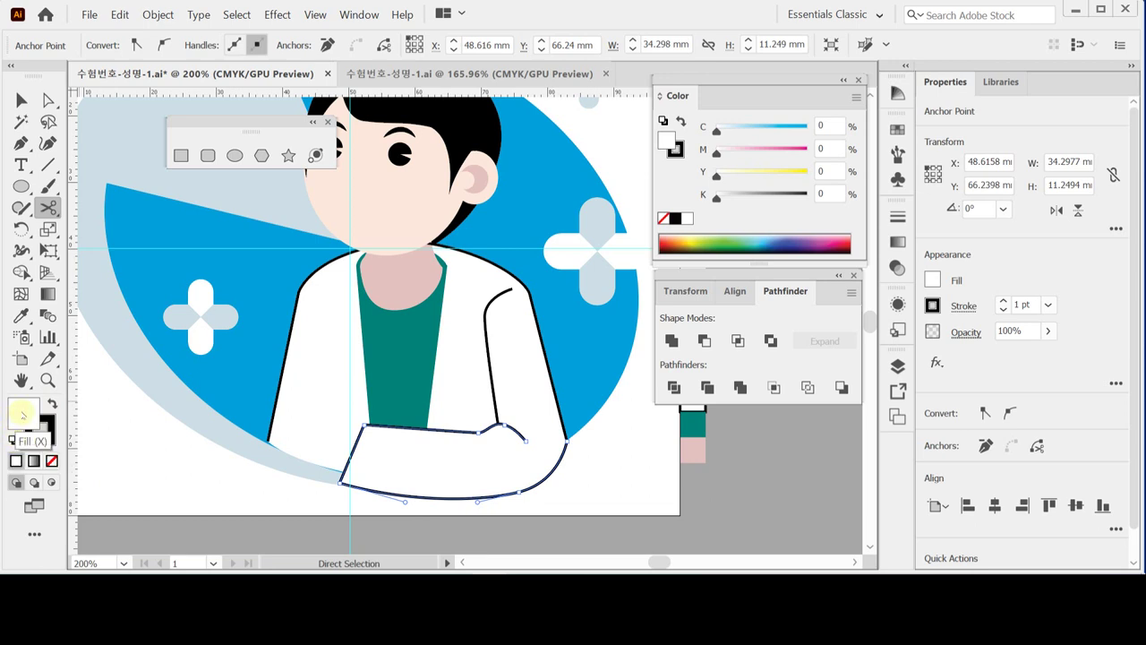
ctrl+click(203, 494)
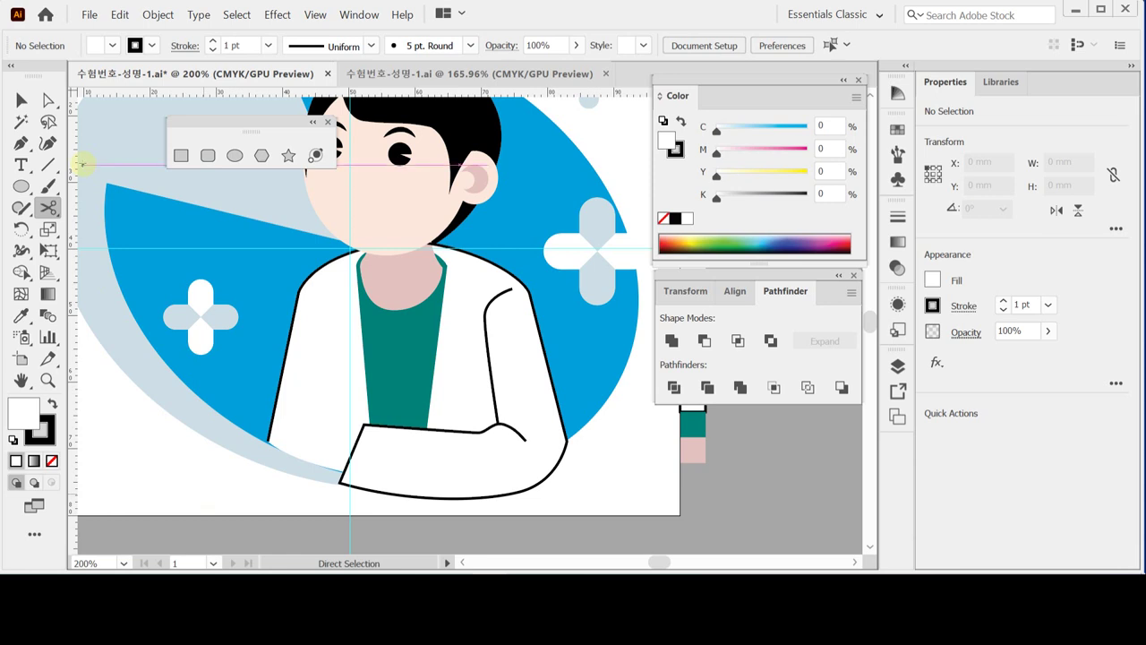
key(ctrl+s)
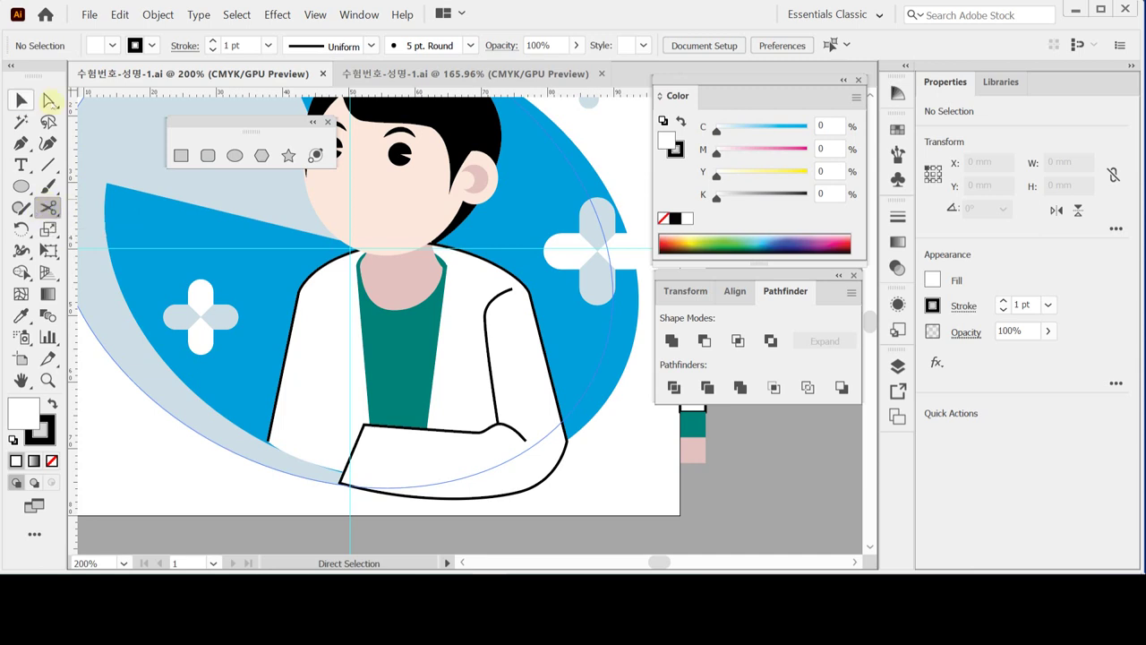
Step: Draw a closed, rounded hand shape with the Pen tool at the forearm's cuff, its pointed end overlapping the sleeve
click(21, 142)
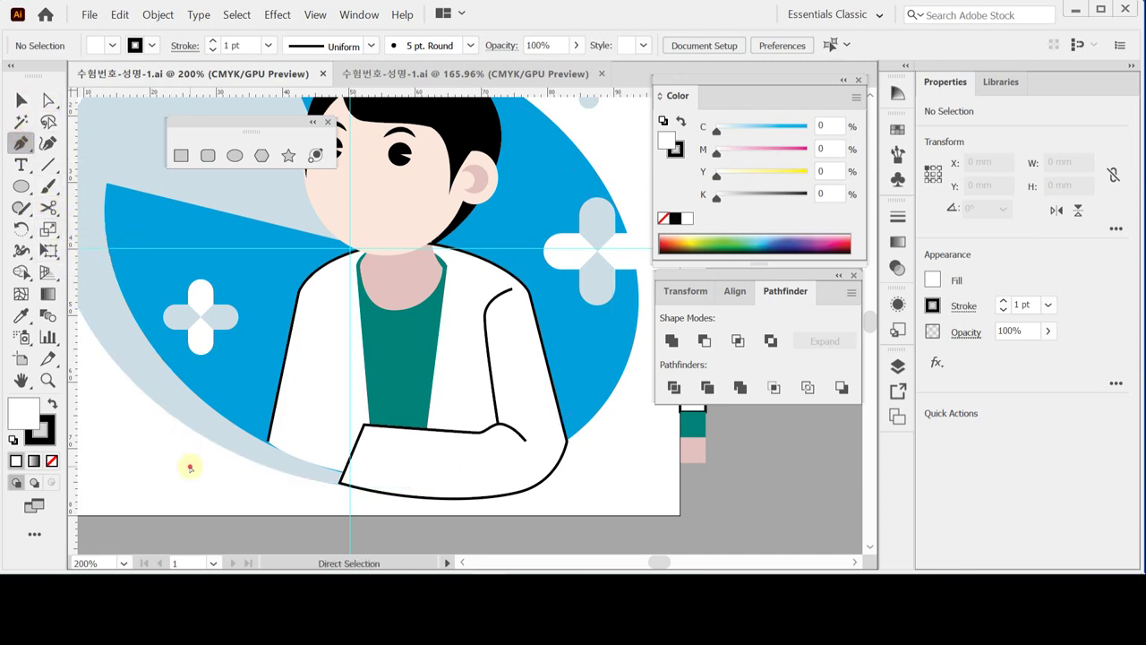
click(309, 442)
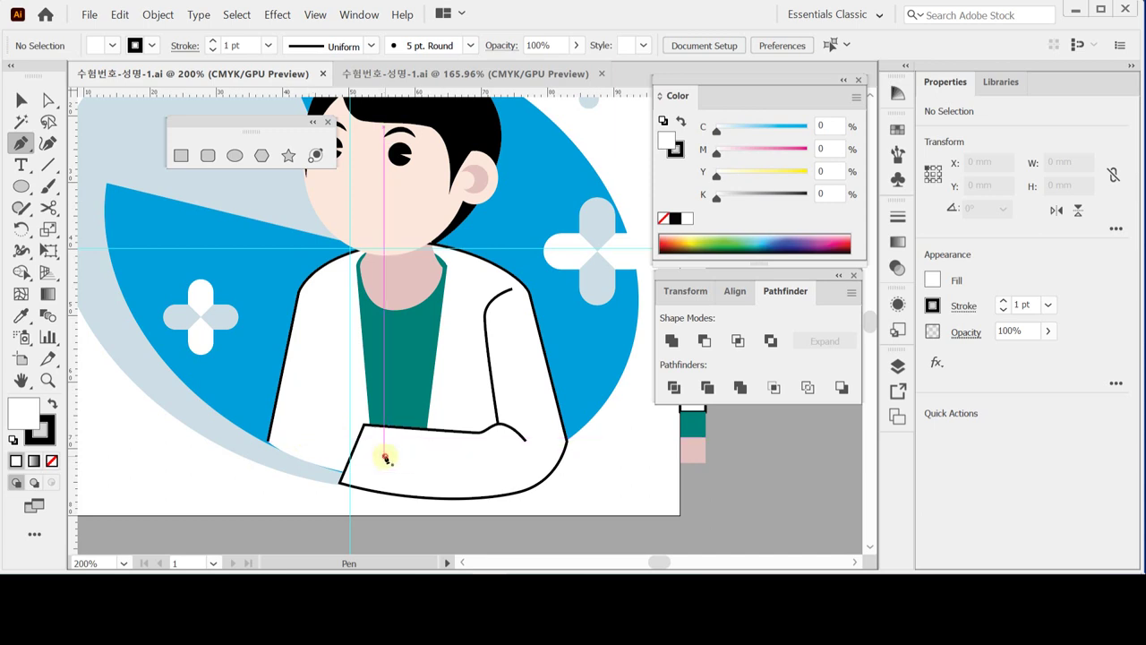
drag(385, 457, 293, 433)
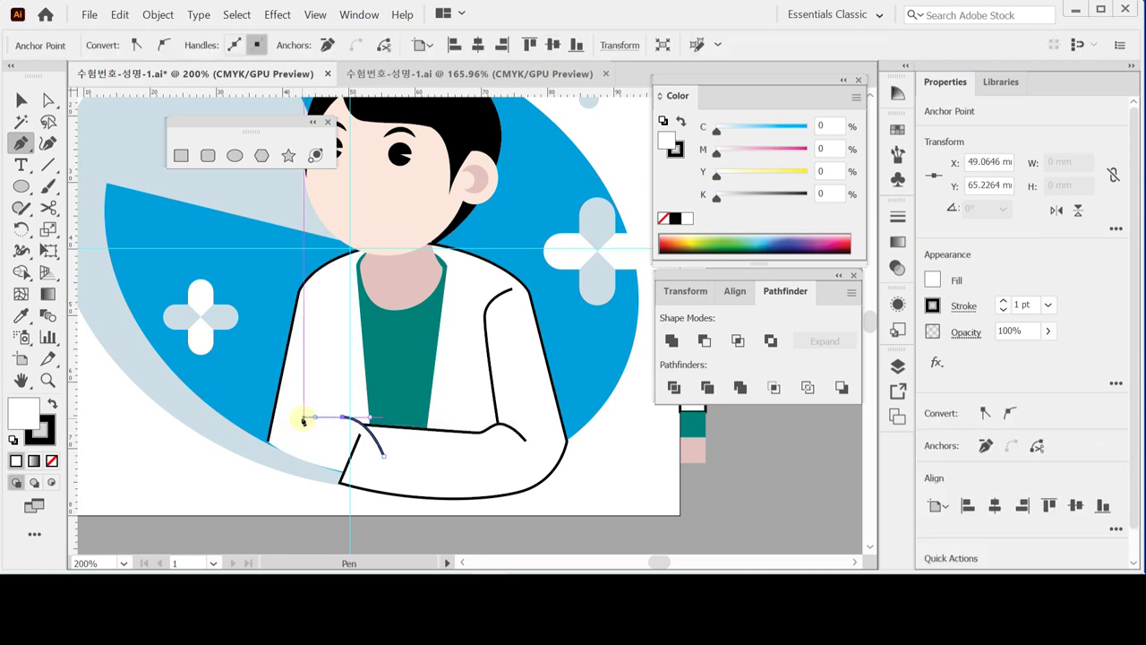
key(ctrl)
ctrl+click(326, 410)
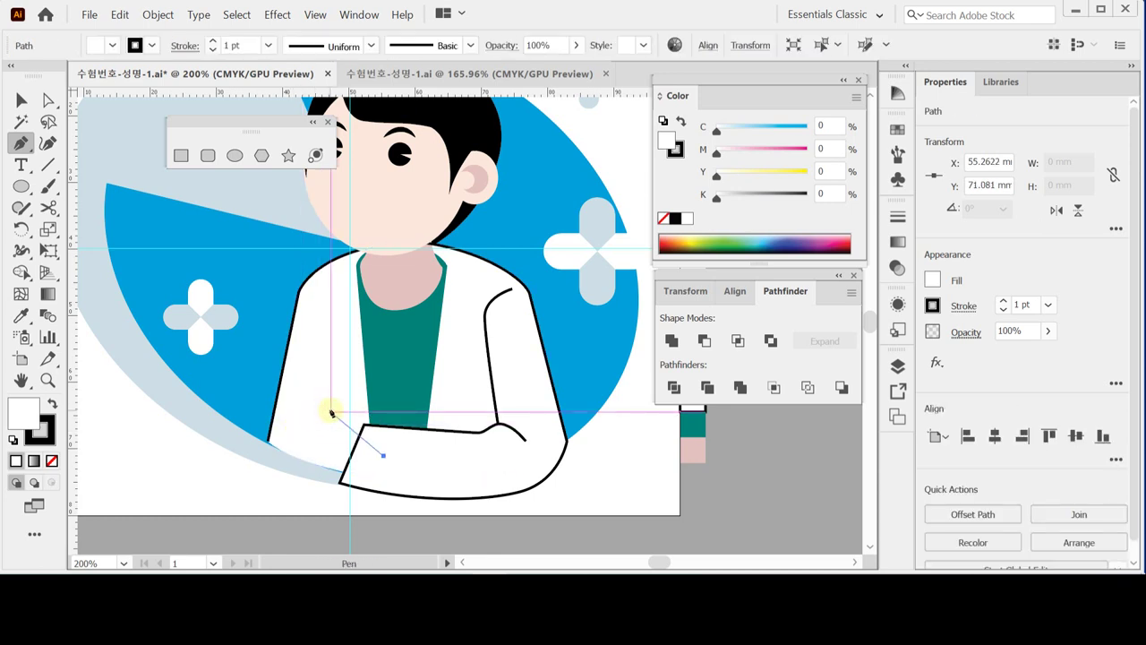
mouse_move(314, 412)
mouse_down()
mouse_move(288, 448)
mouse_move(301, 473)
mouse_move(373, 474)
mouse_move(384, 455)
mouse_up()
click(384, 457)
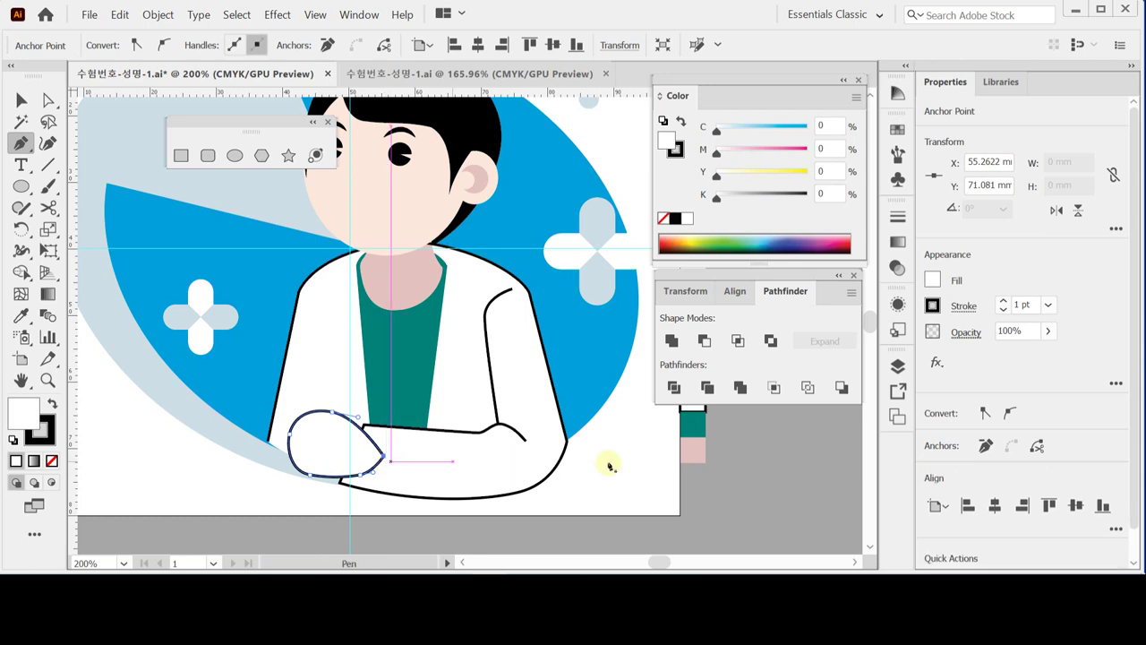
Step: Colour the hand shape with the dusty pink swatch beside the artboard (C0 M20 Y10 K10) and no stroke
key(i)
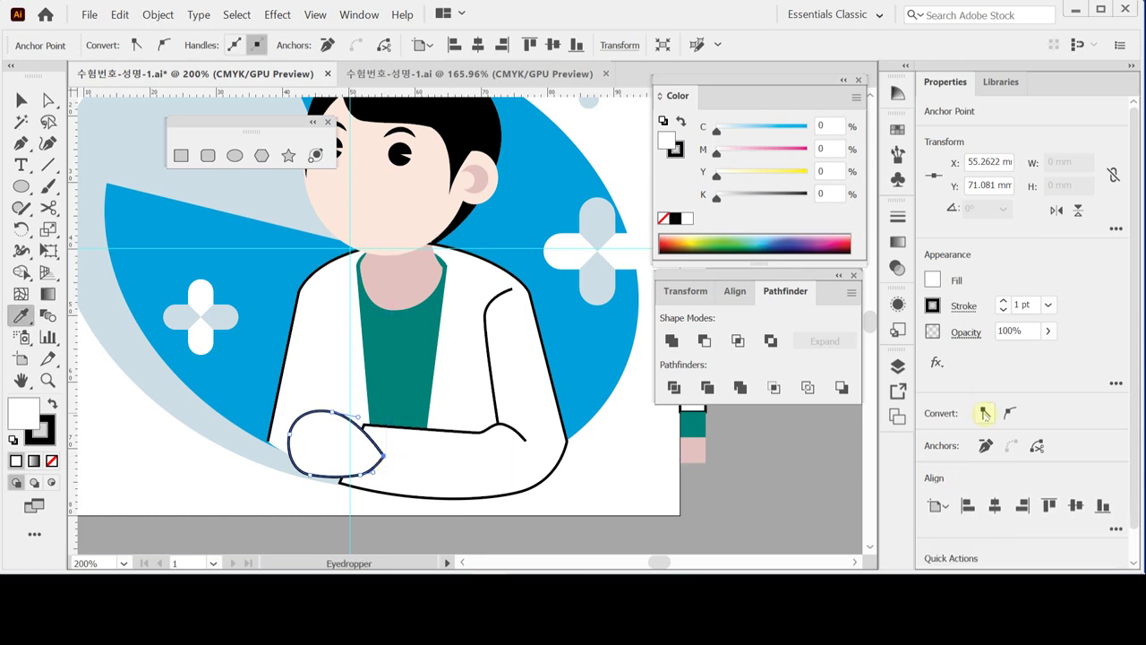
click(691, 451)
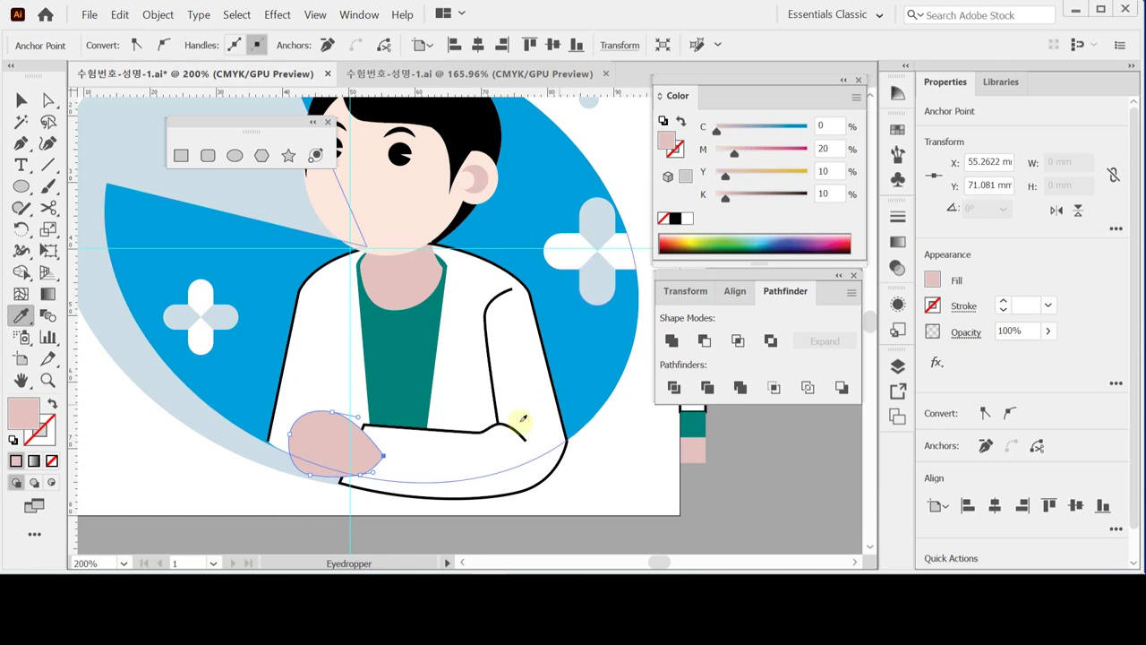
key(a)
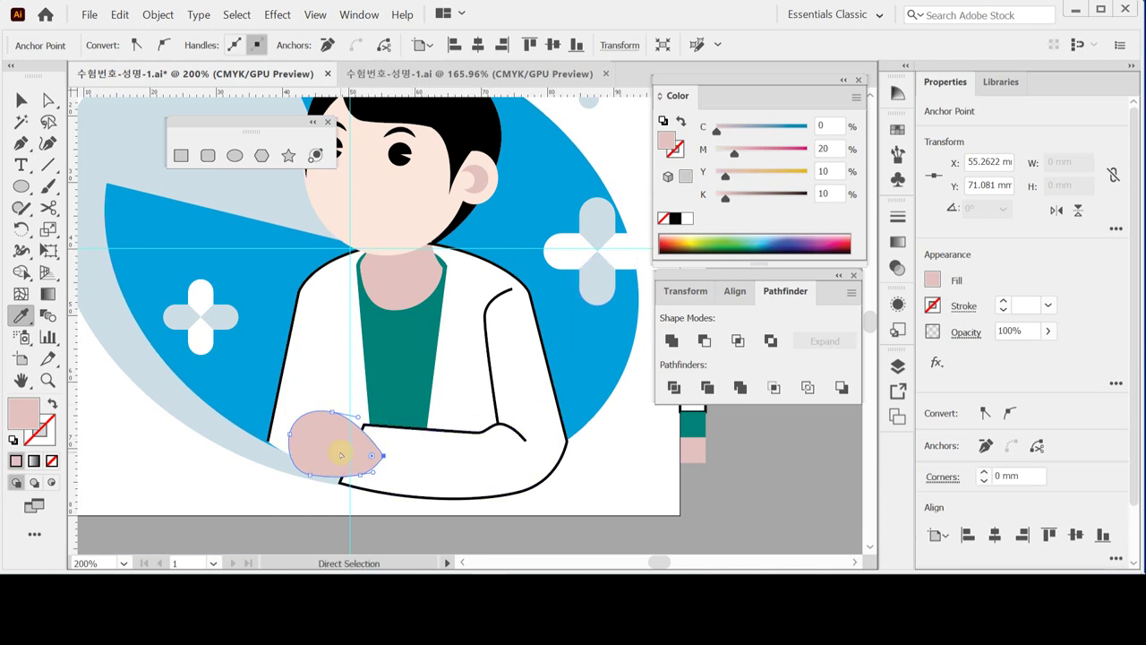
key(i)
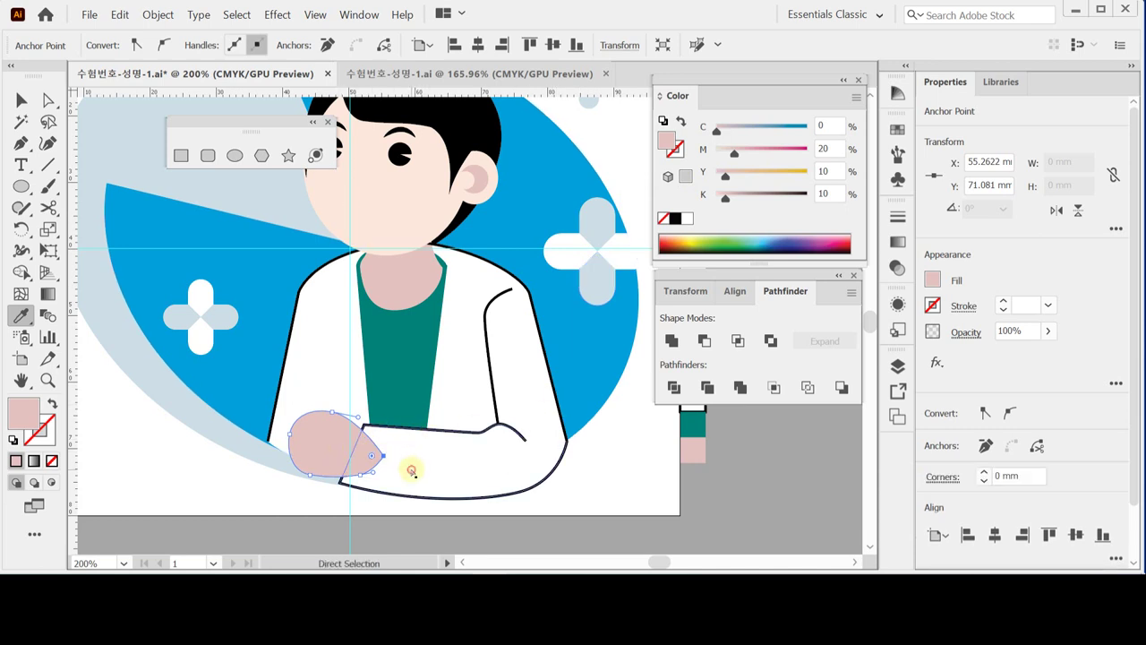
Step: Bring the white forearm sleeve in front of the pink hand, deselect it and save the document
ctrl+click(399, 456)
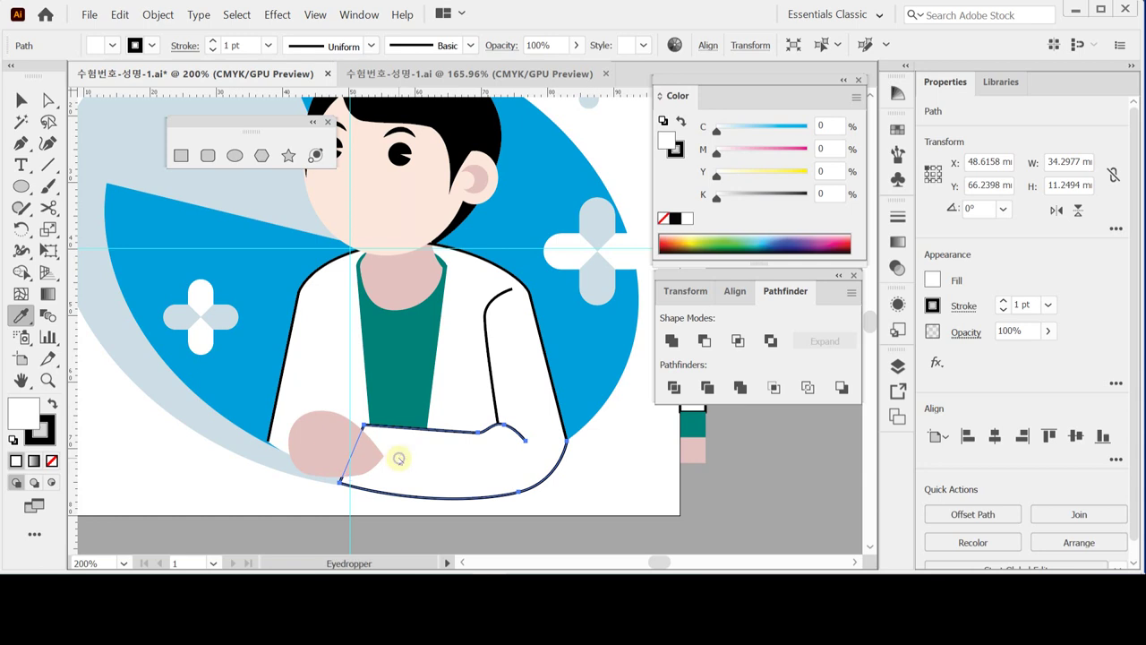
right_click(399, 459)
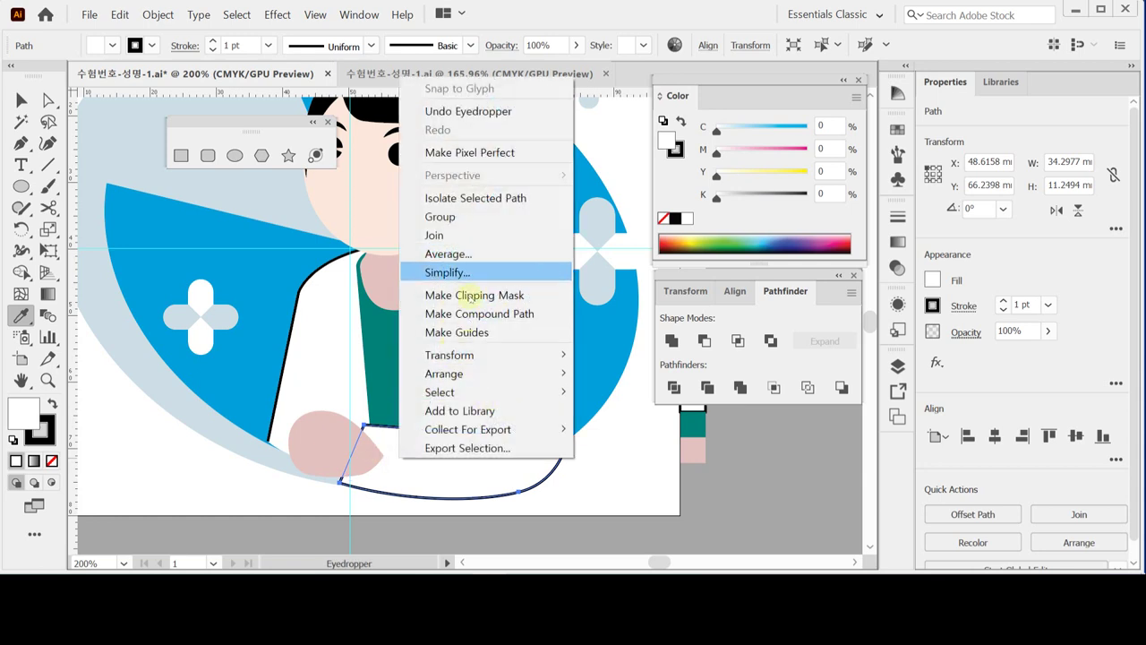
mouse_move(528, 373)
click(617, 376)
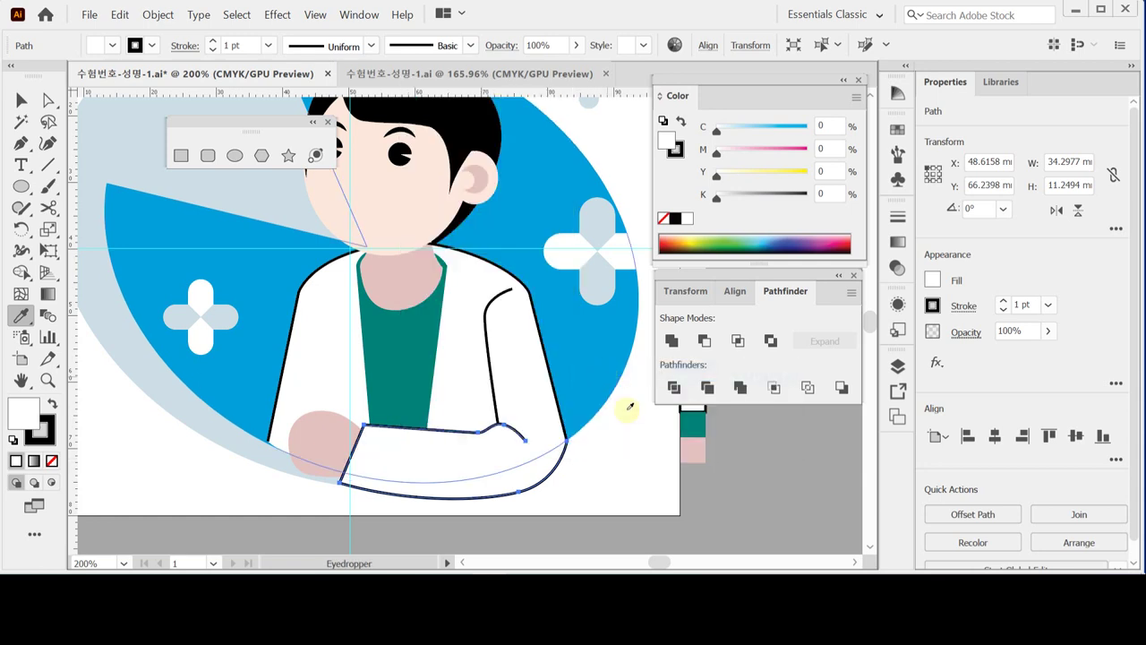
ctrl+click(634, 493)
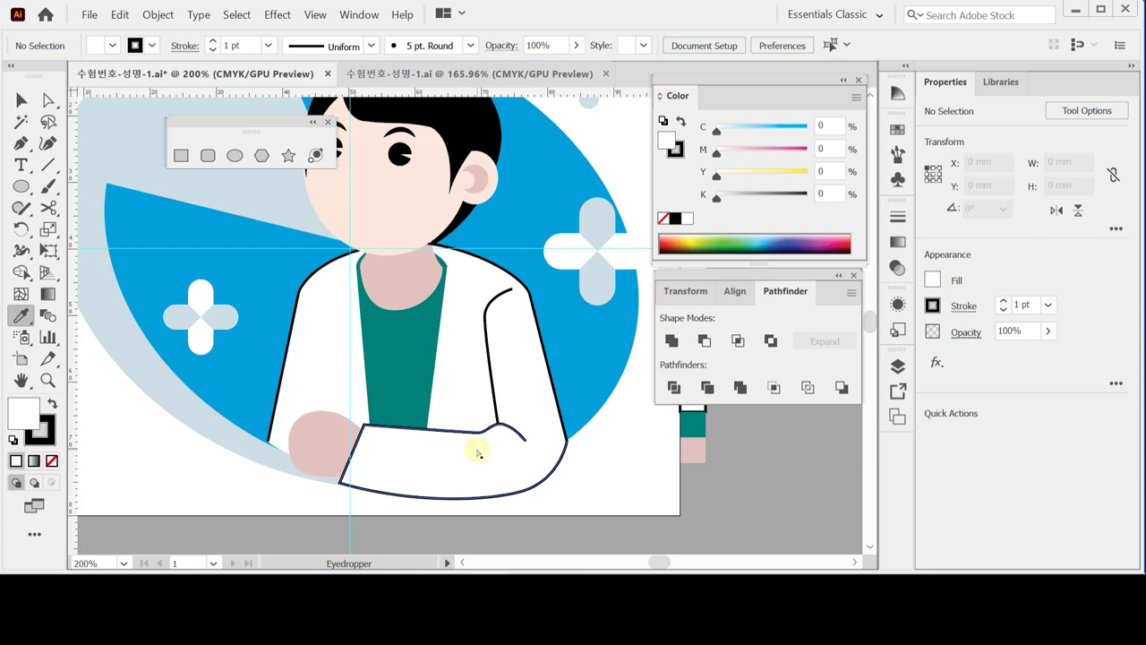
key(ctrl)
key(ctrl+s)
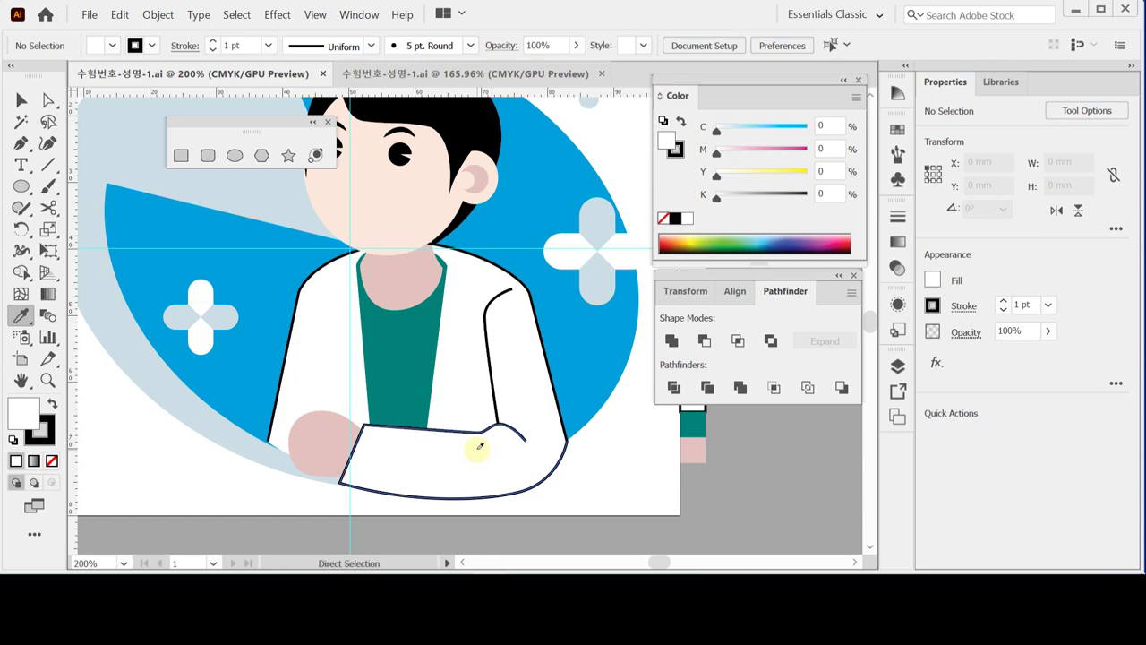
Step: Examine the black stethoscope artwork beside the artboard in Outline view and return to the normal preview
ctrl+click(319, 444)
key(space)
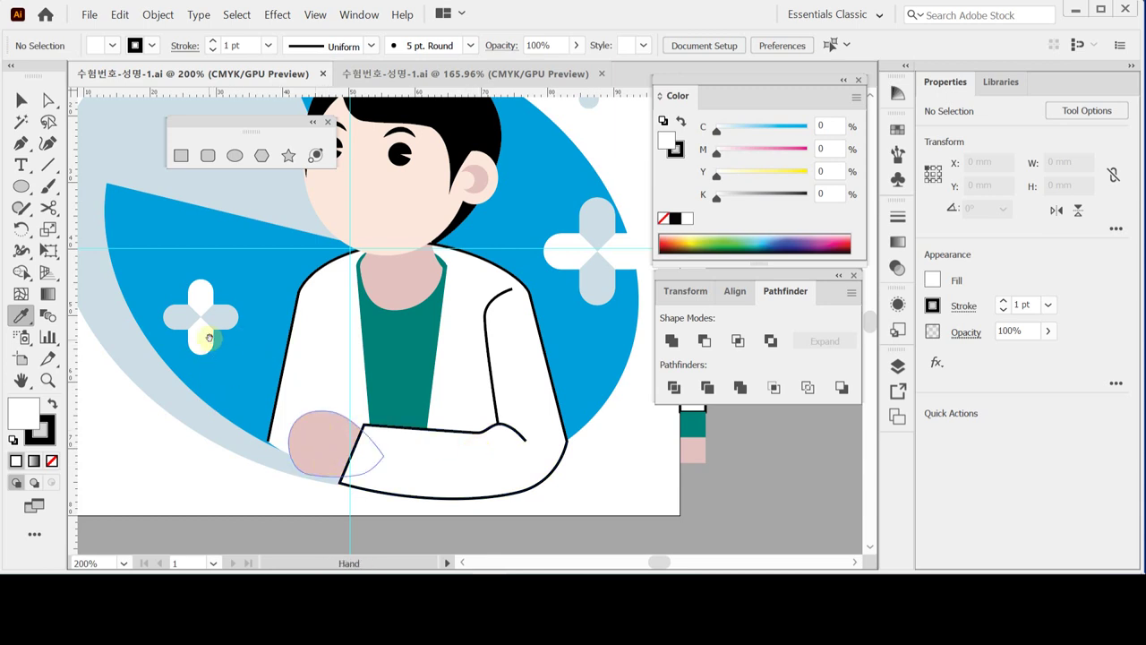
drag(197, 328, 337, 377)
ctrl+click(276, 344)
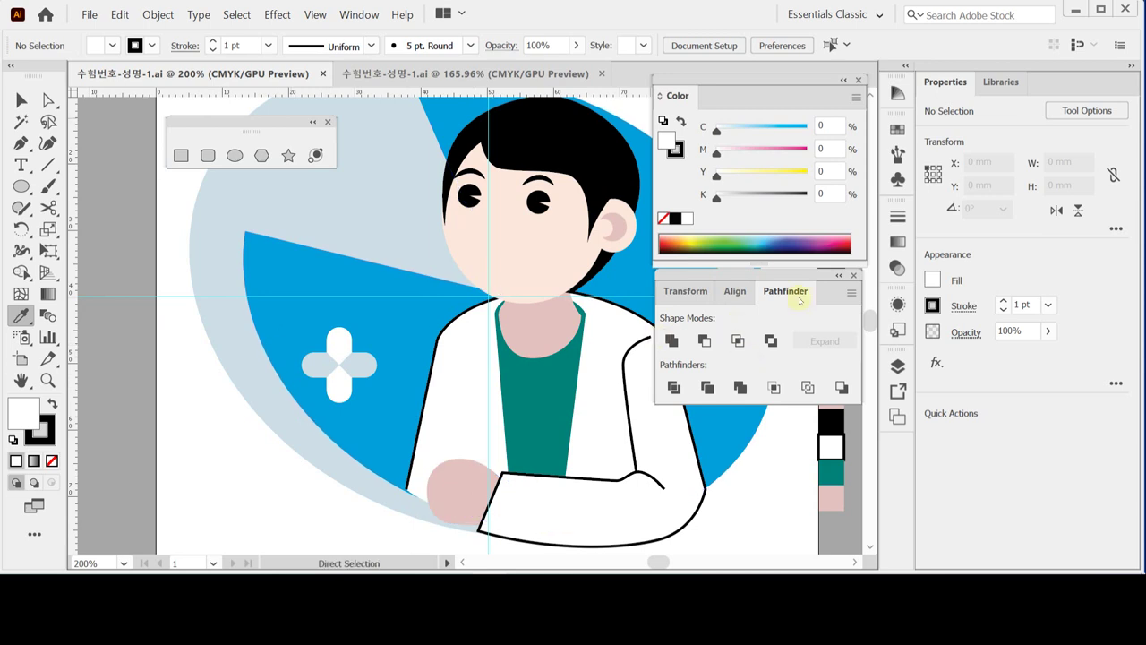
click(296, 244)
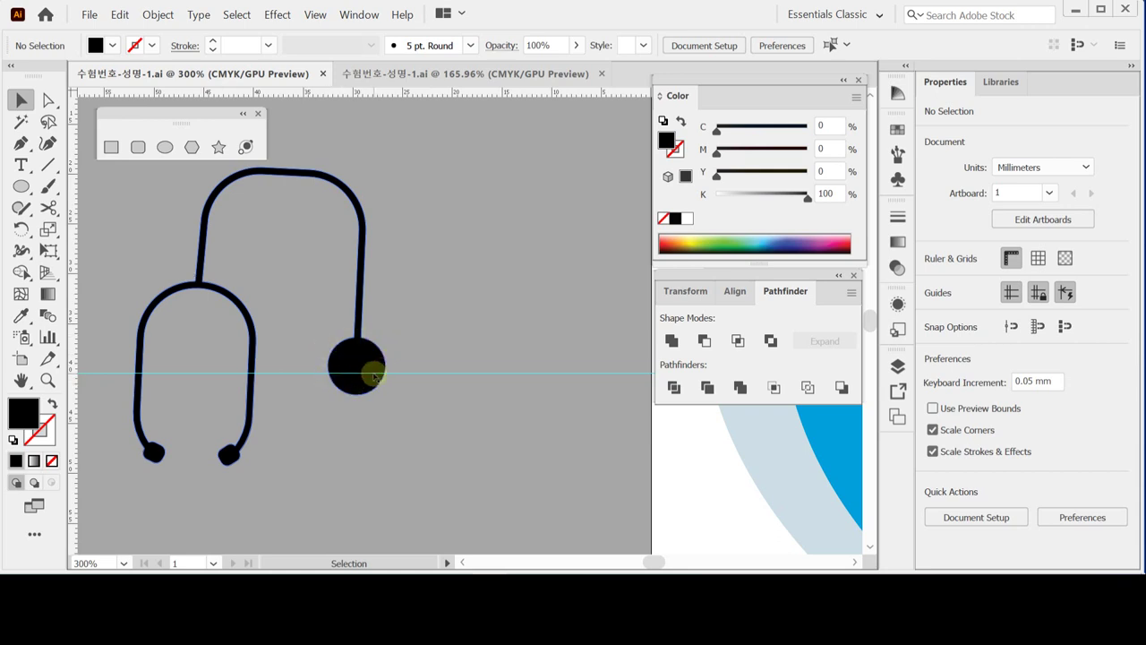
key(a)
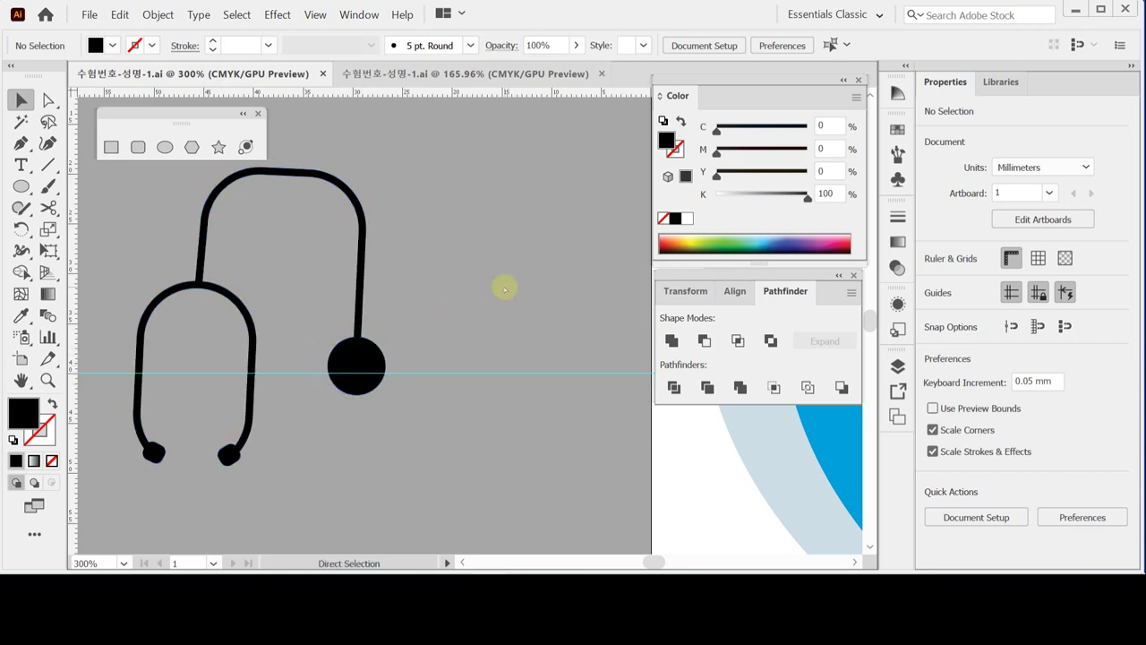
key(ctrl+y)
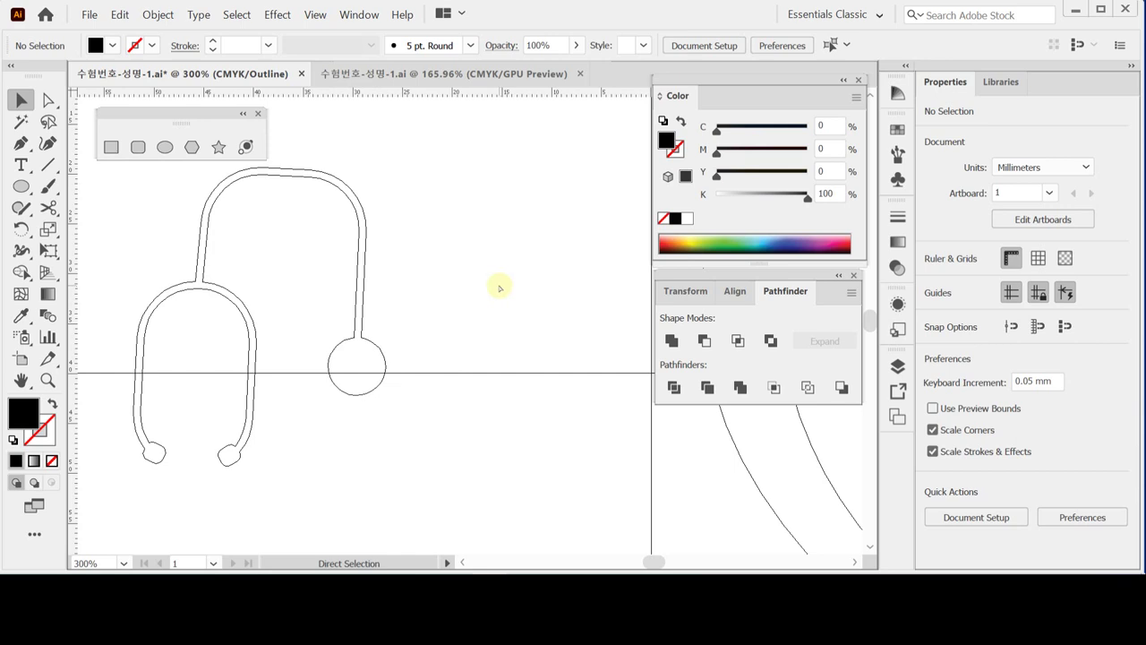
key(ctrl+y)
key(v)
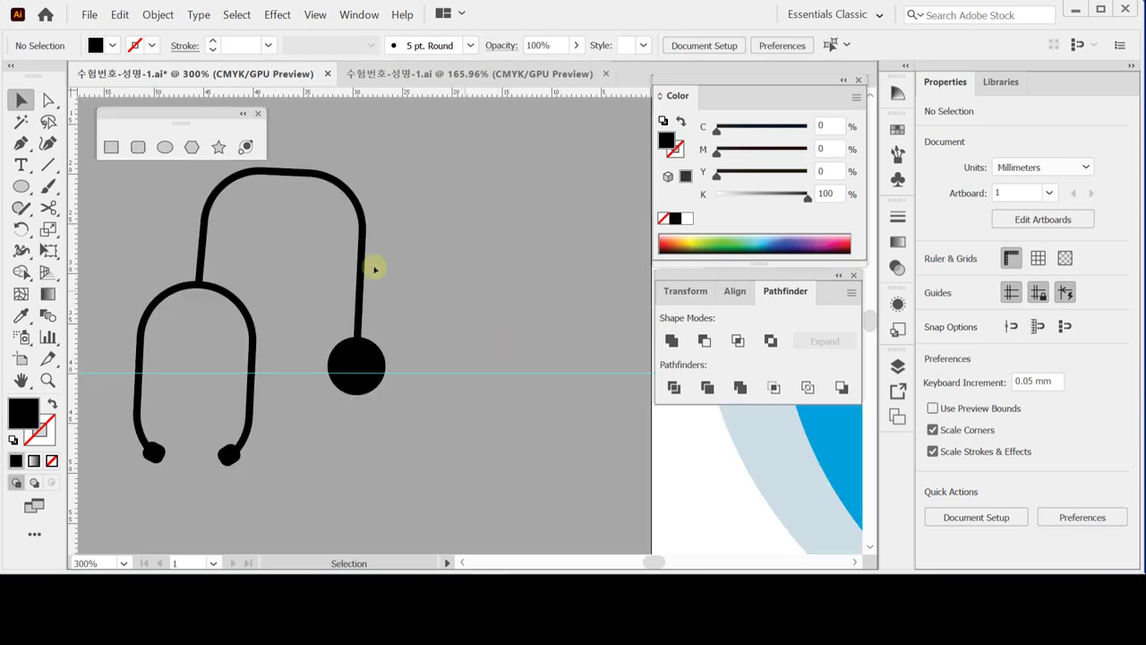
Step: Create a 16 × 28 mm rounded rectangle with 6 mm corner radius beside the stethoscope, with no fill and a 1 pt black stroke
click(139, 147)
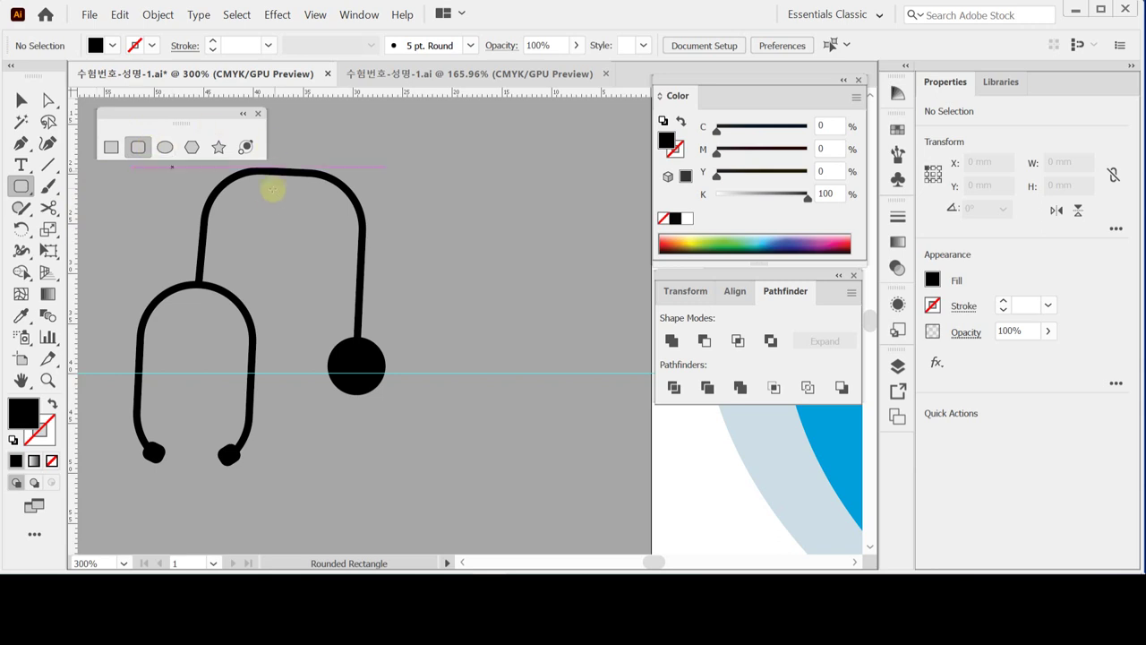
click(439, 214)
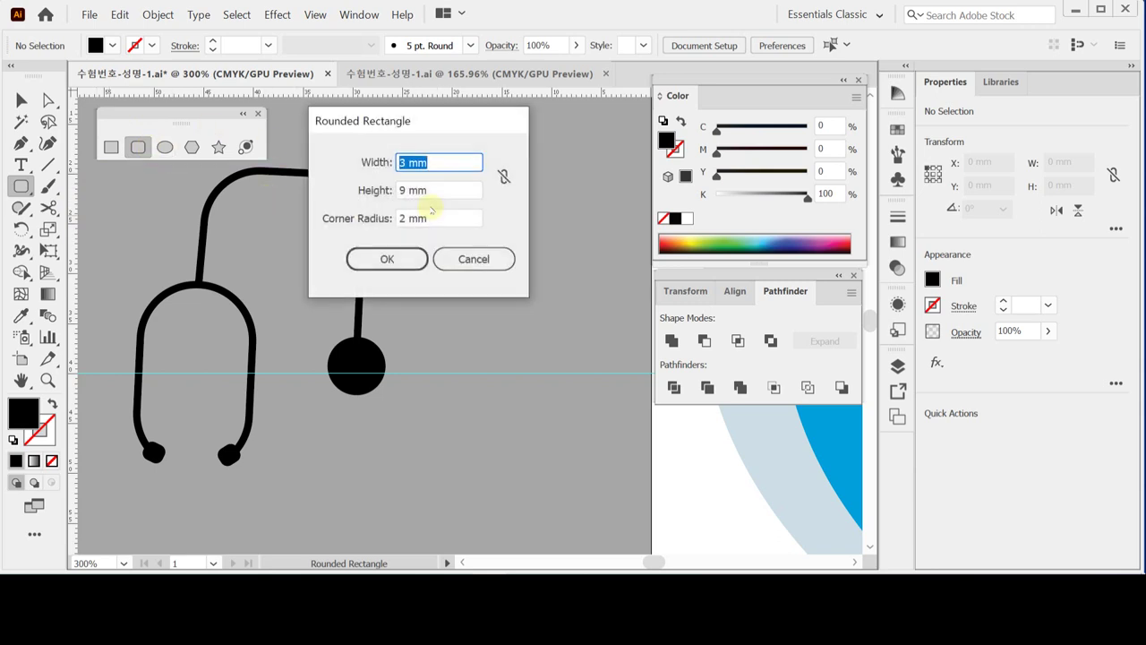
text(16)
key(Tab)
text(28)
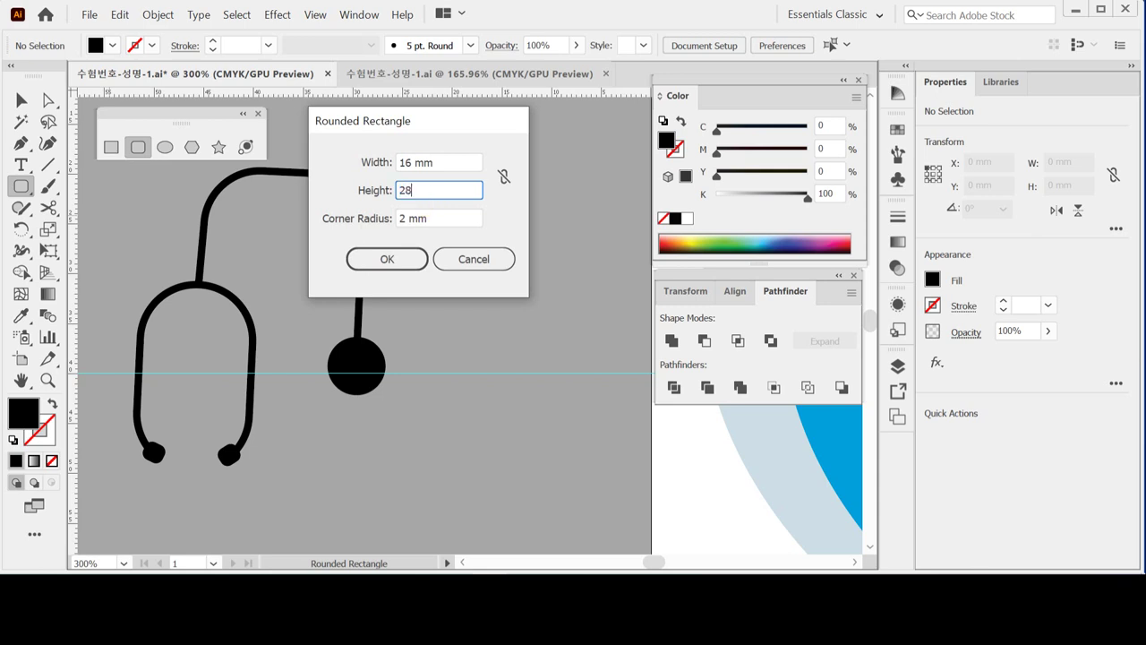
key(Tab)
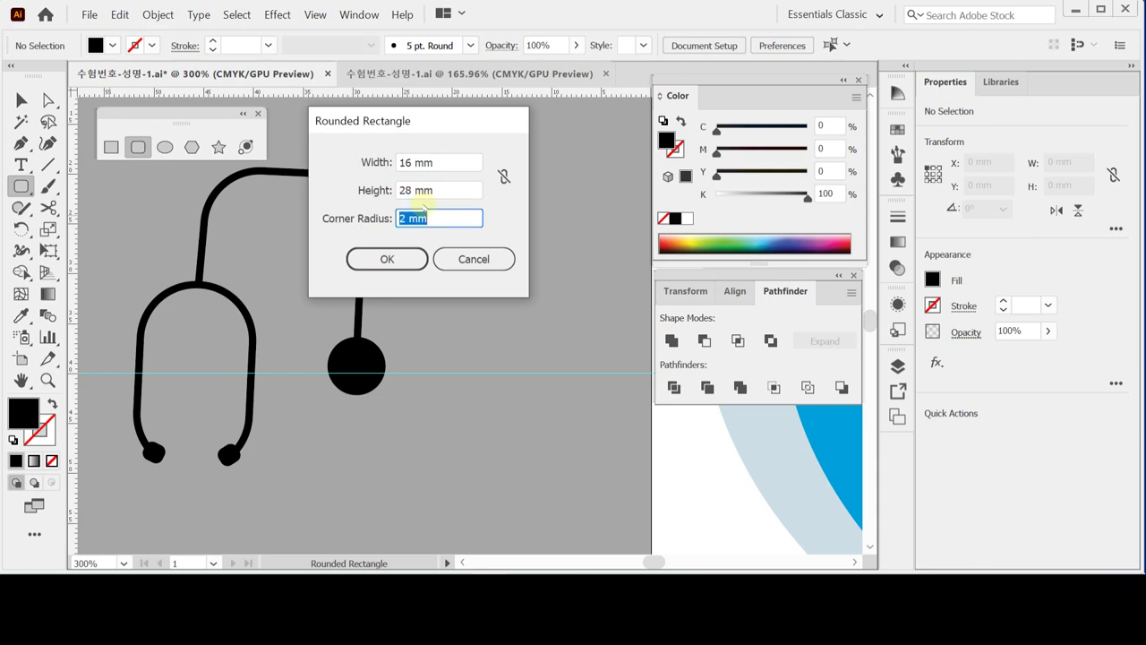
text(6)
key(Return)
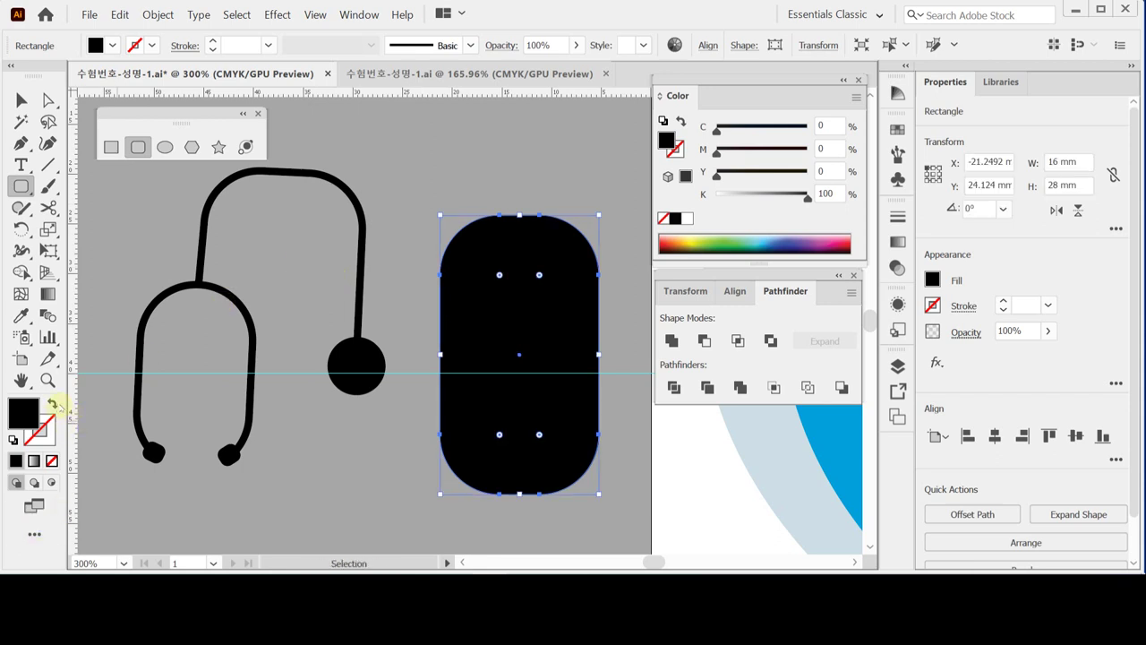
click(53, 405)
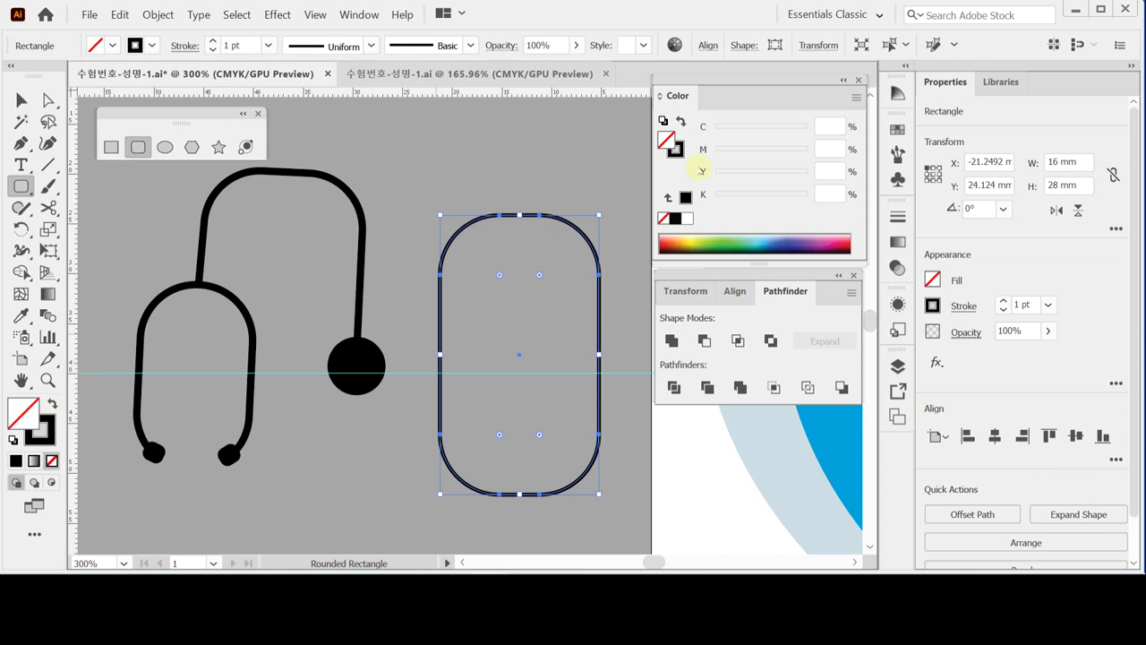
Step: Set the large rounded rectangle's stroke to 2 pt and create an 11 × 18 mm rounded rectangle with 5 mm corner radius beside it
click(677, 150)
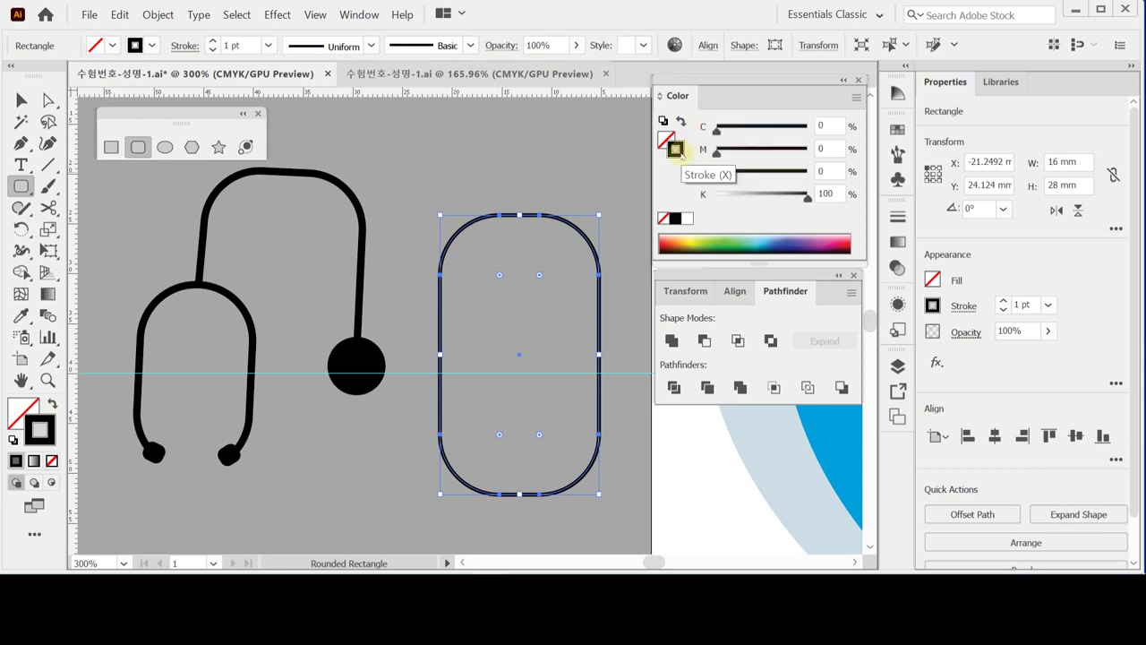
click(1002, 302)
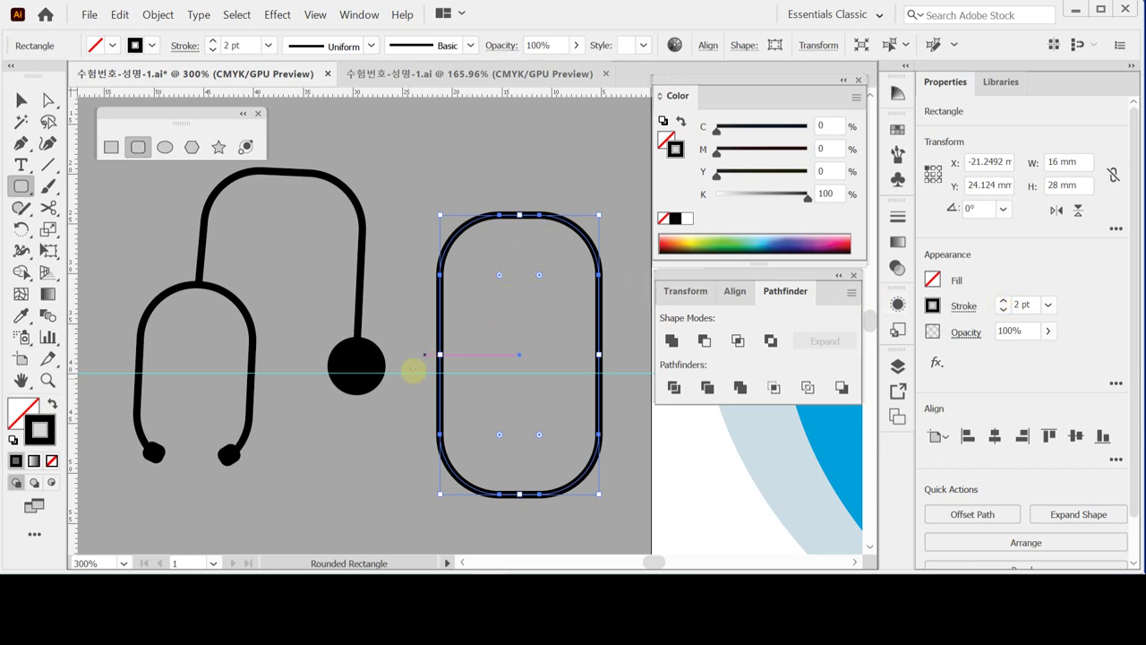
click(399, 345)
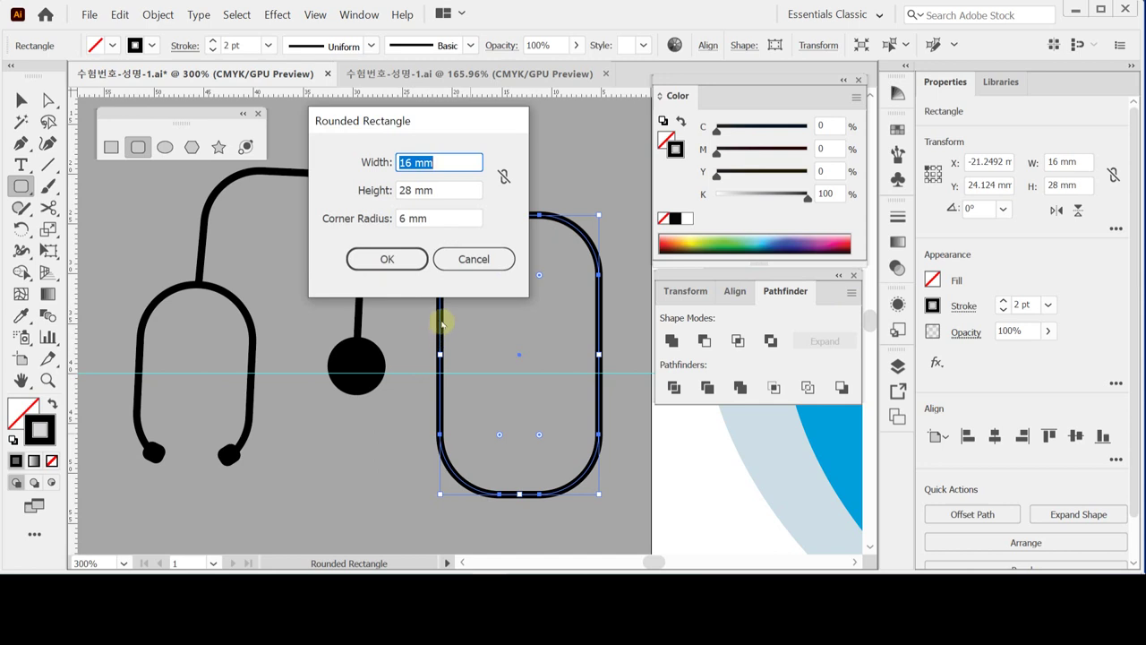
text(6)
click(369, 184)
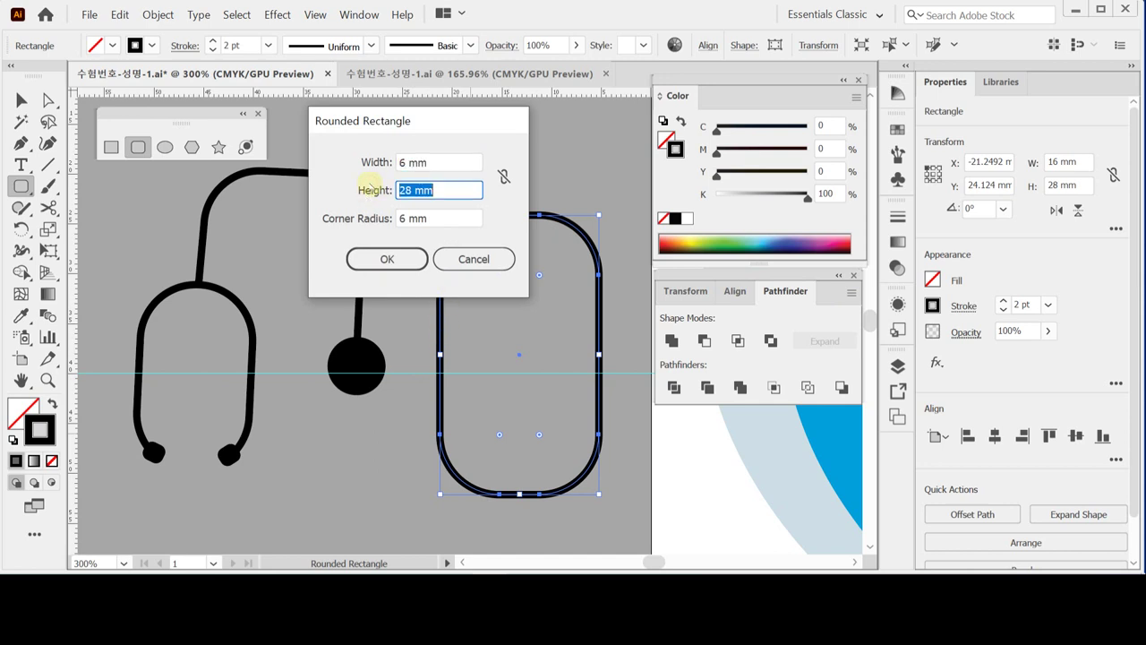
text(6)
click(376, 163)
text(11)
click(368, 190)
text(1)
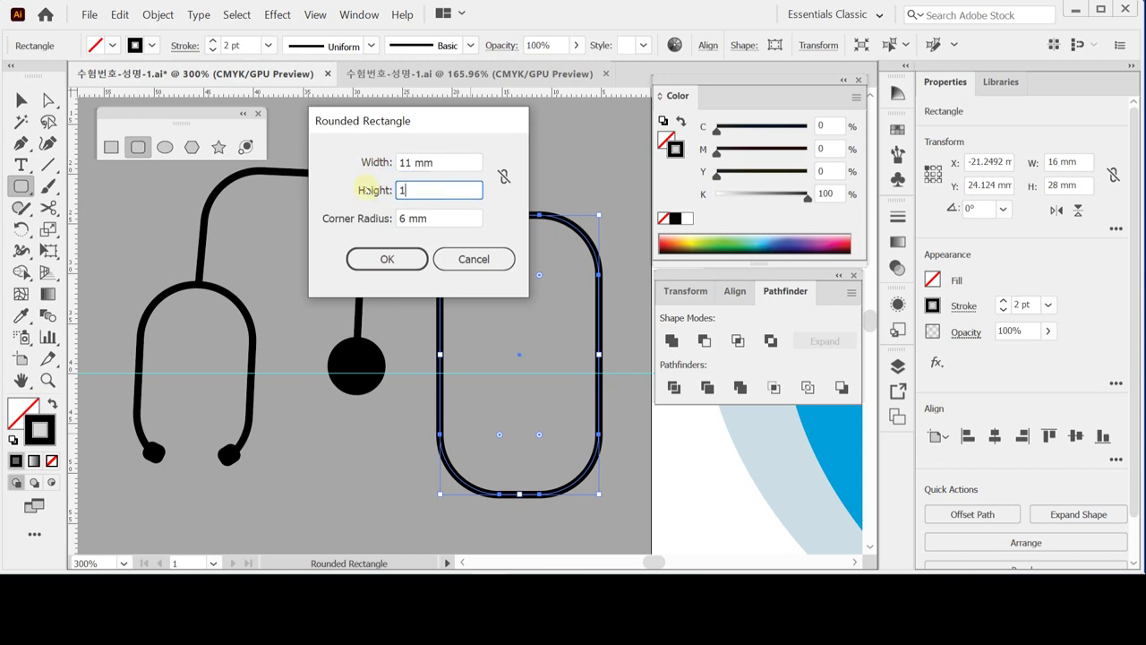
text(8)
click(354, 220)
text(5)
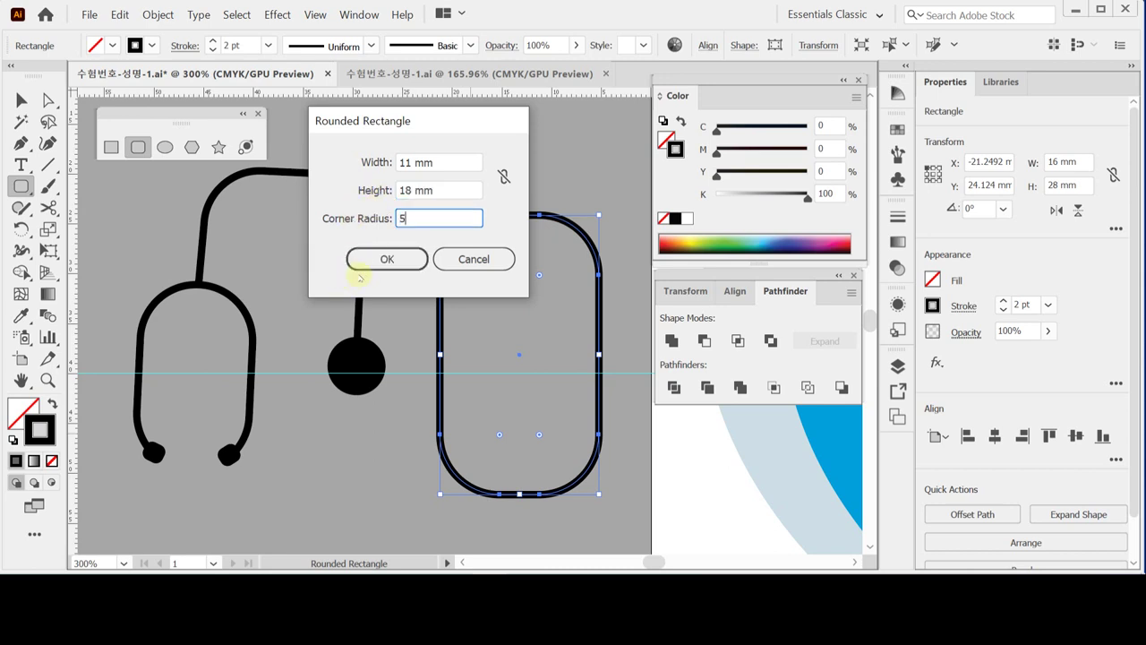
click(387, 259)
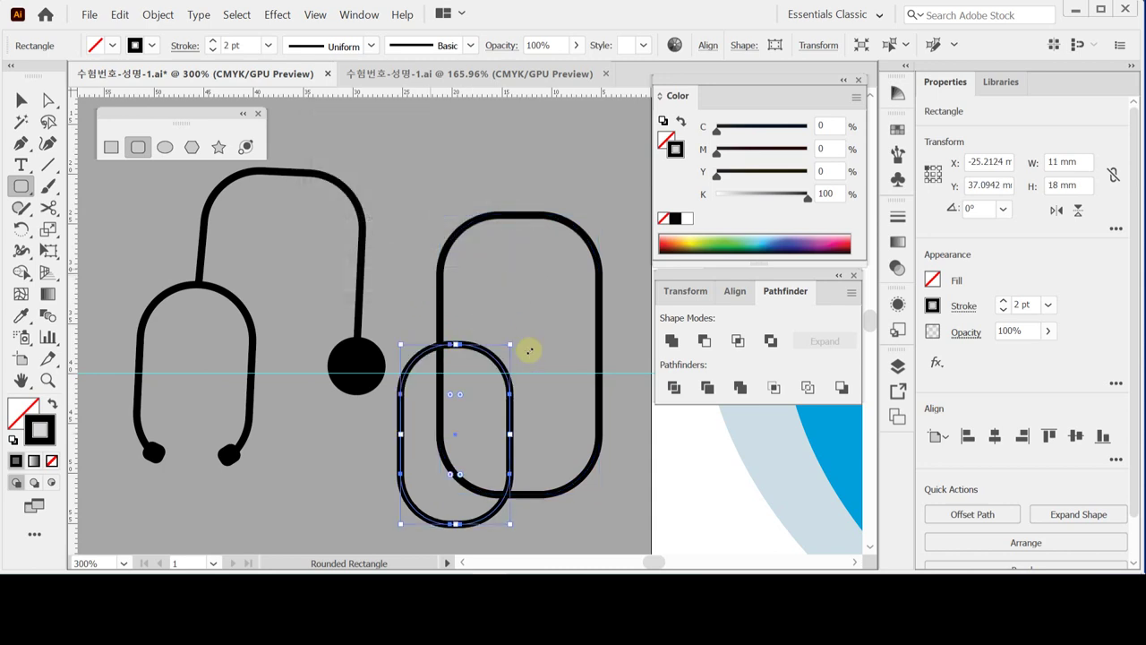
Step: Move the small rounded outline so its top centre sits on the large outline's left side, and save the document
scroll(567, 300, down, 1)
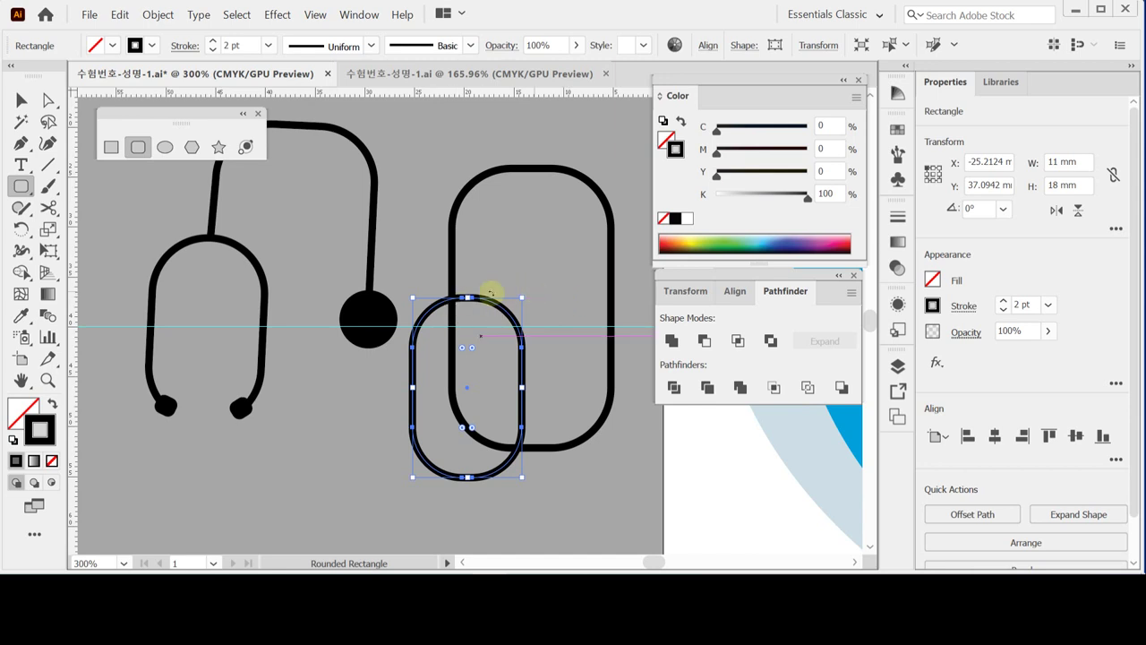
key(ctrl)
drag(495, 309, 470, 293)
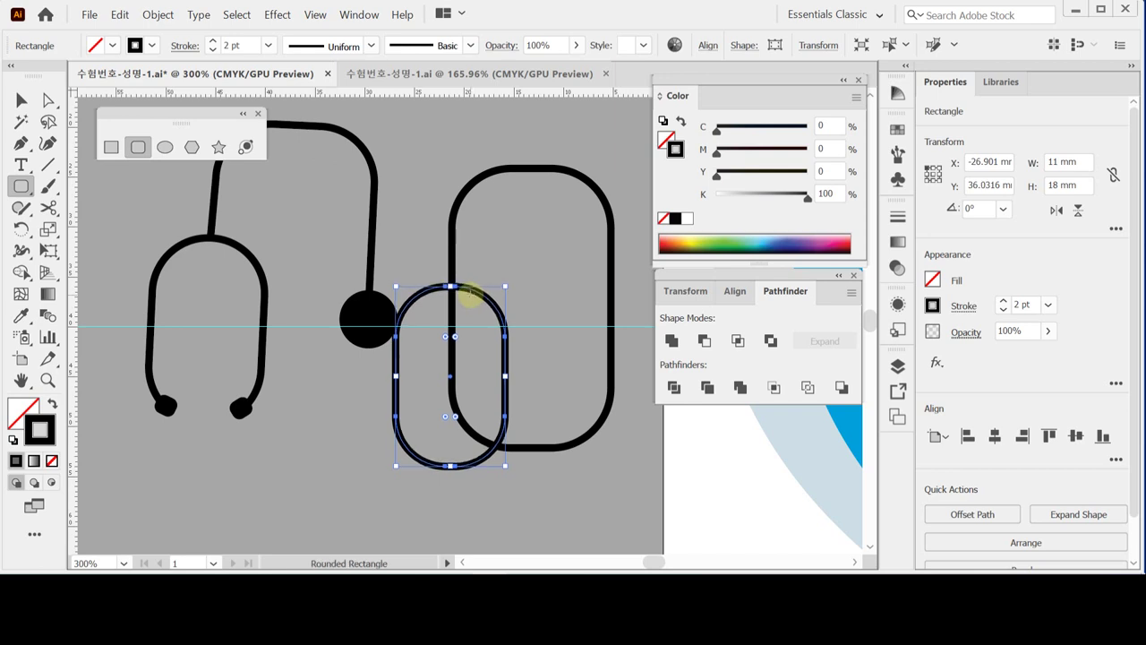
key(Up)
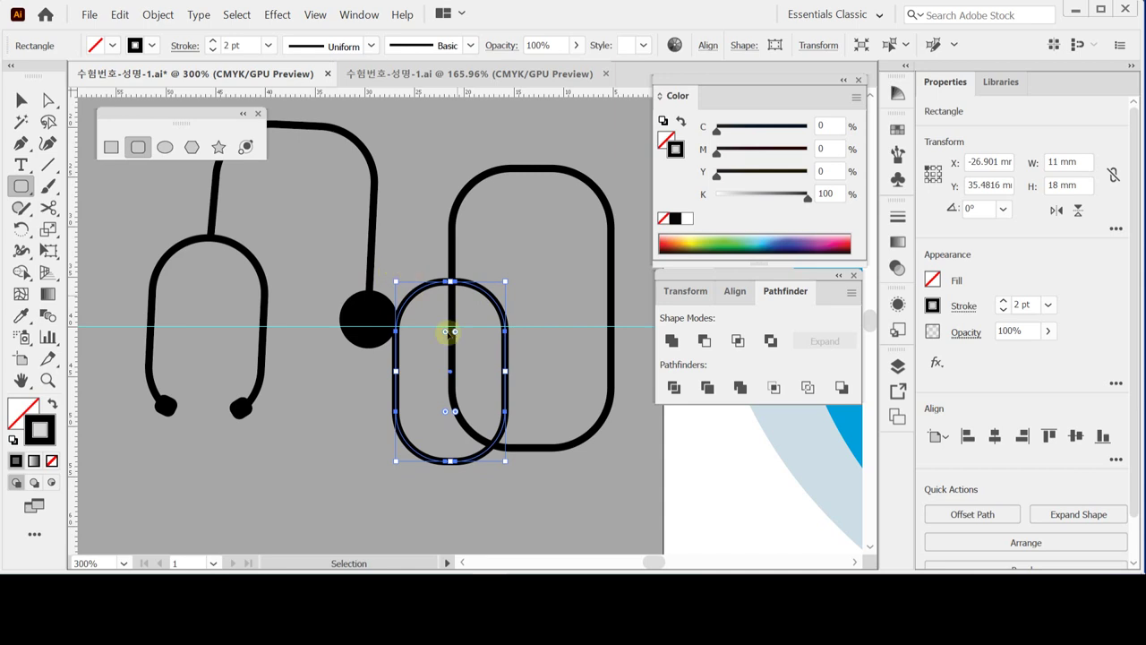
double_click(138, 147)
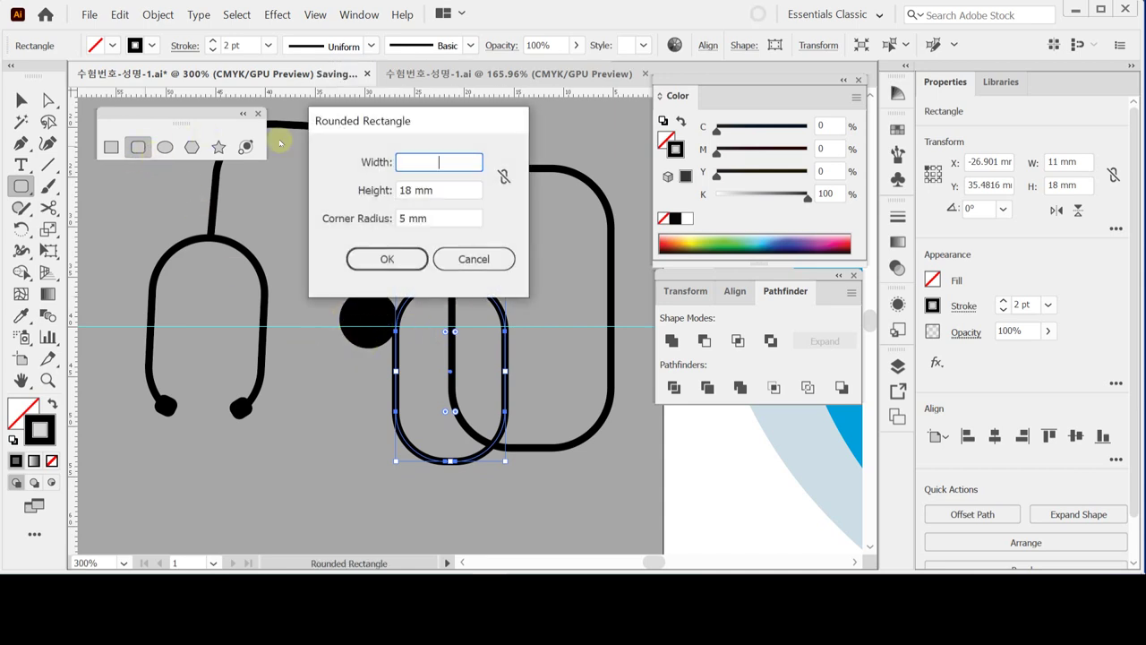
key(Escape)
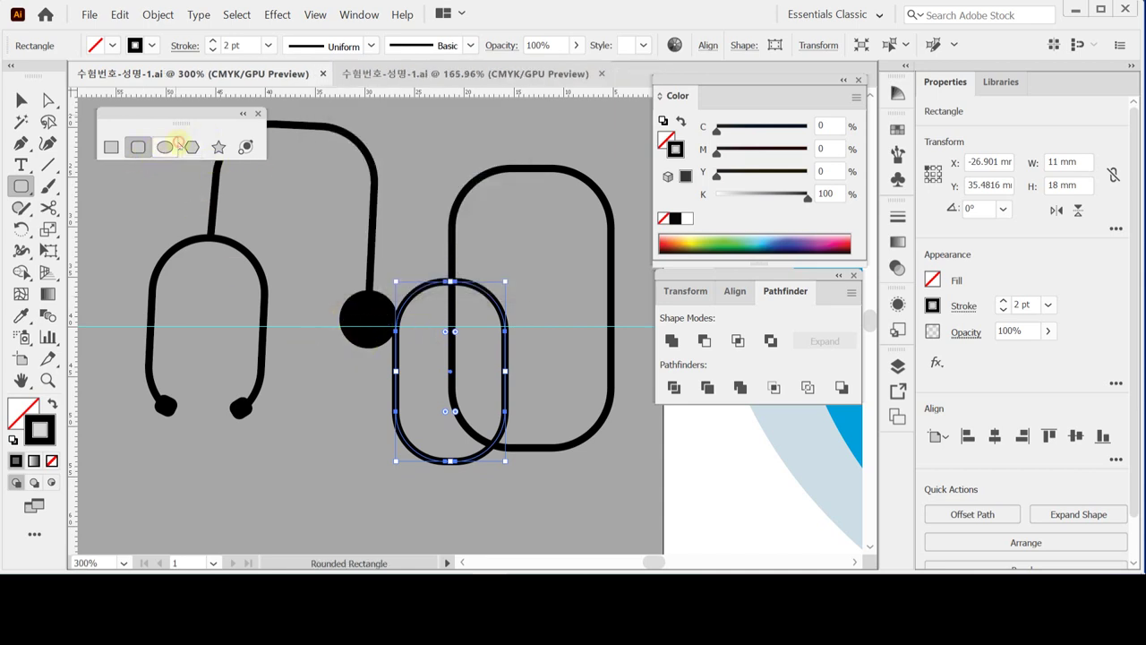
Step: Create a 6 × 6 mm circle centred on the lower part of the large rounded outline's right side
click(192, 147)
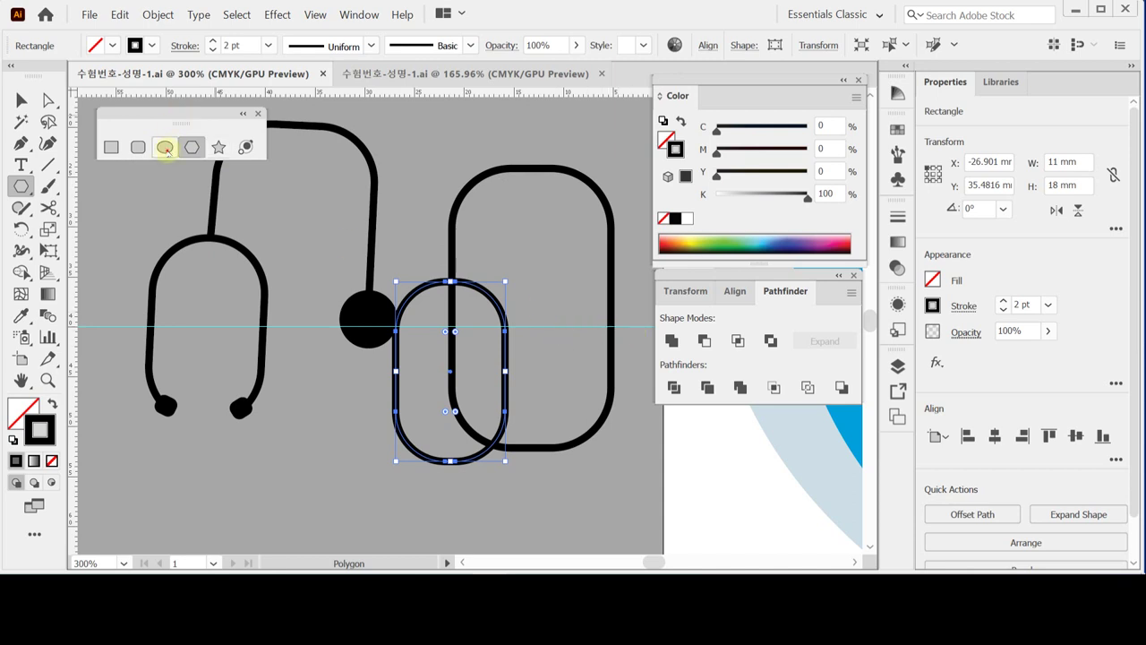
click(165, 147)
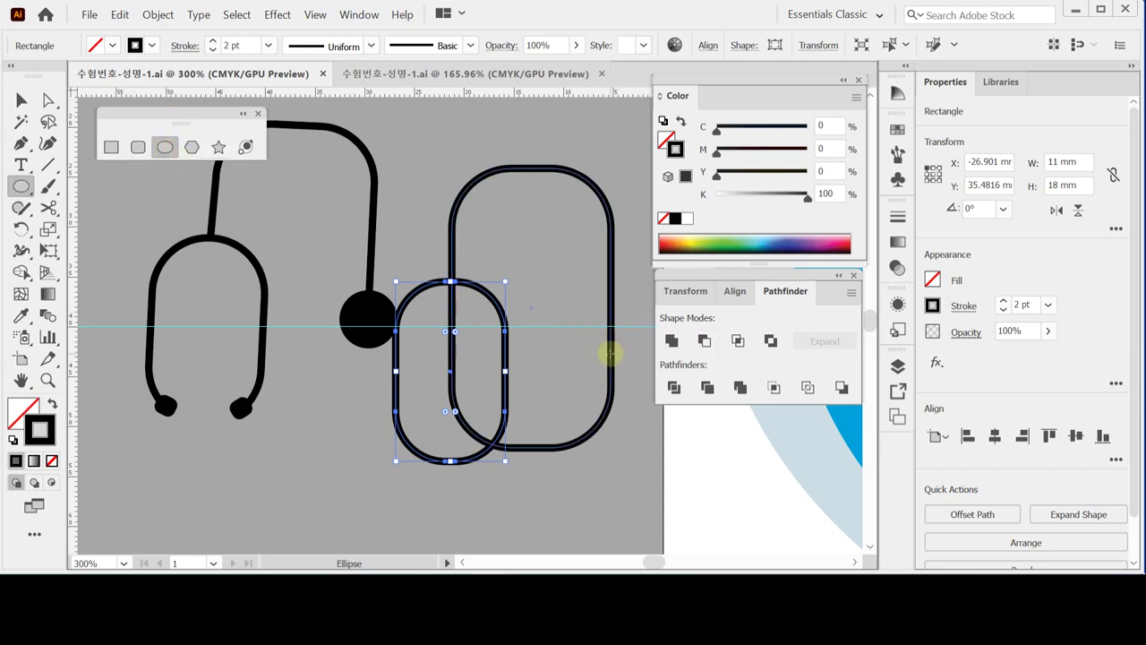
click(608, 354)
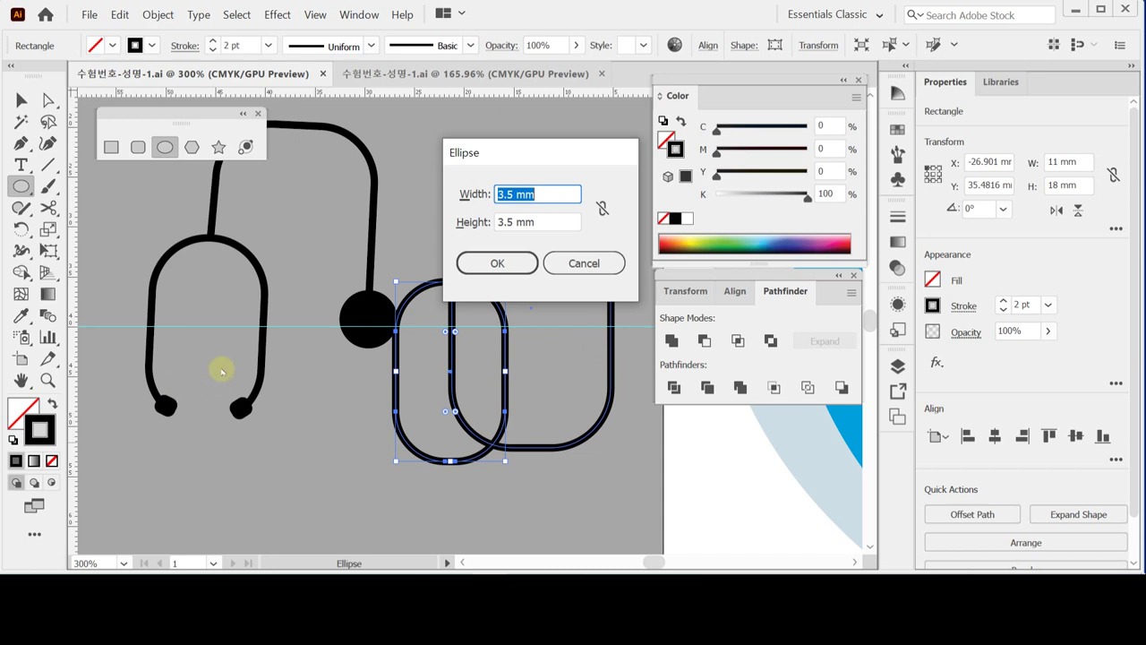
key(Tab)
key(Tab)
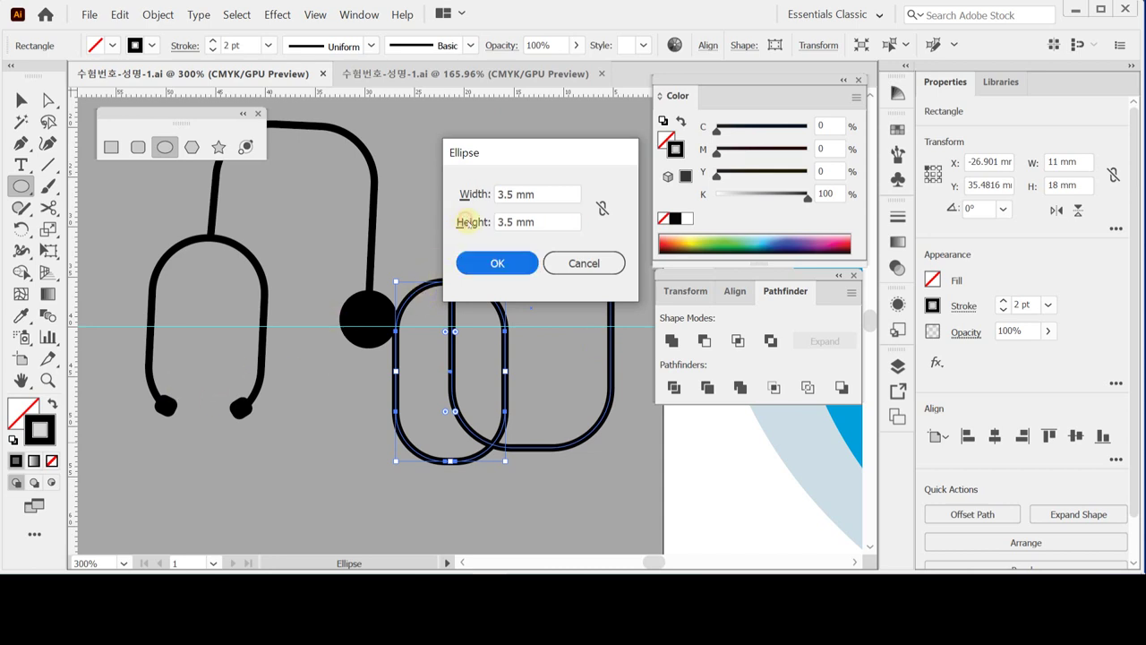
click(467, 193)
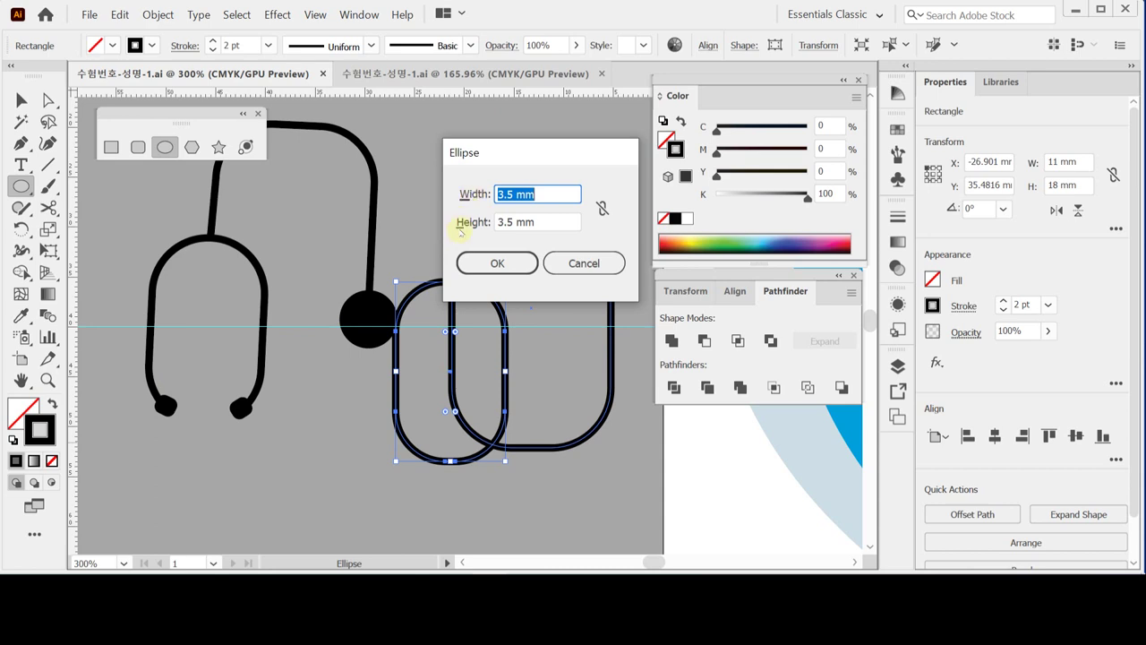
text(66)
key(Tab)
click(475, 194)
text(6)
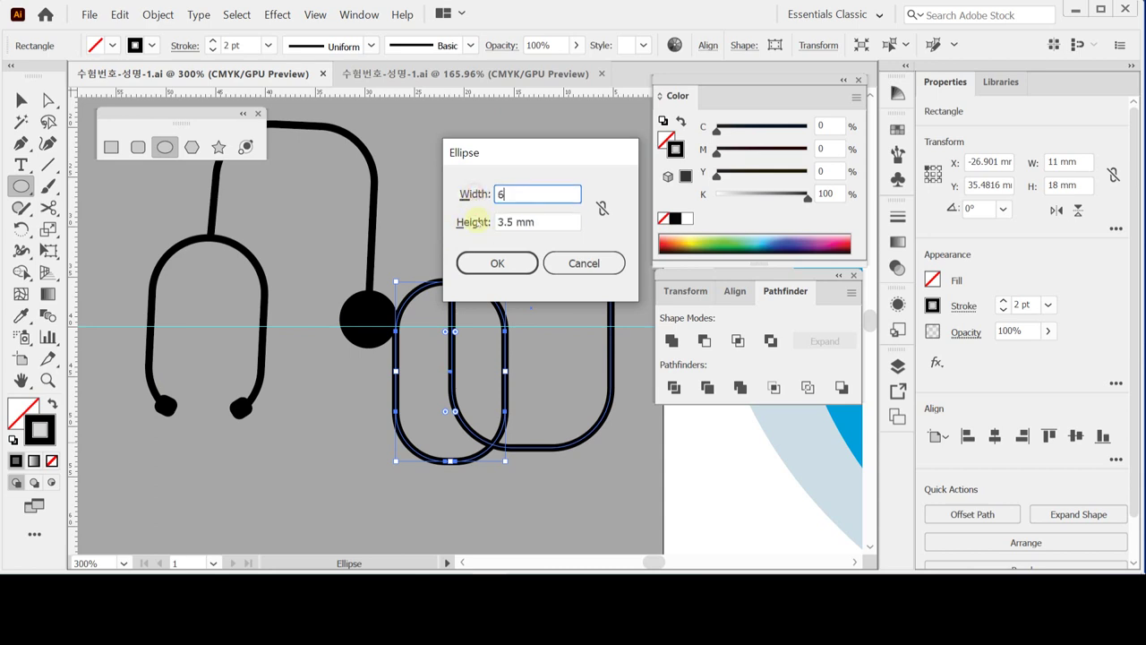
key(Tab)
text(8)
click(492, 262)
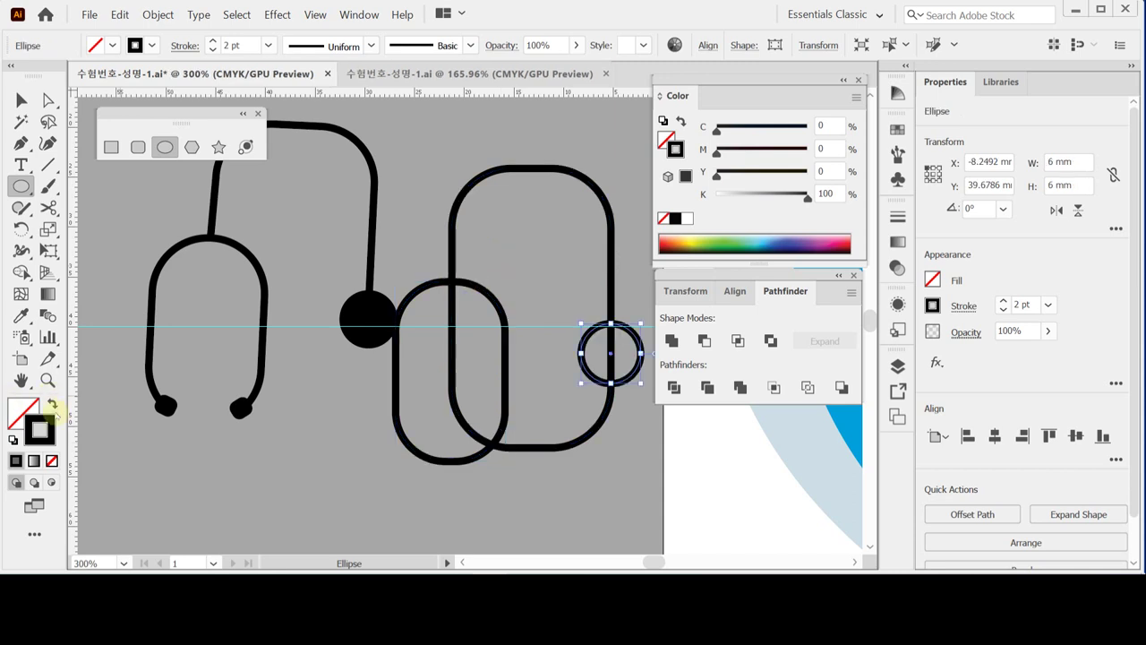
Step: Give the 6 mm circle a black fill and no stroke, save the document and deselect it
click(52, 405)
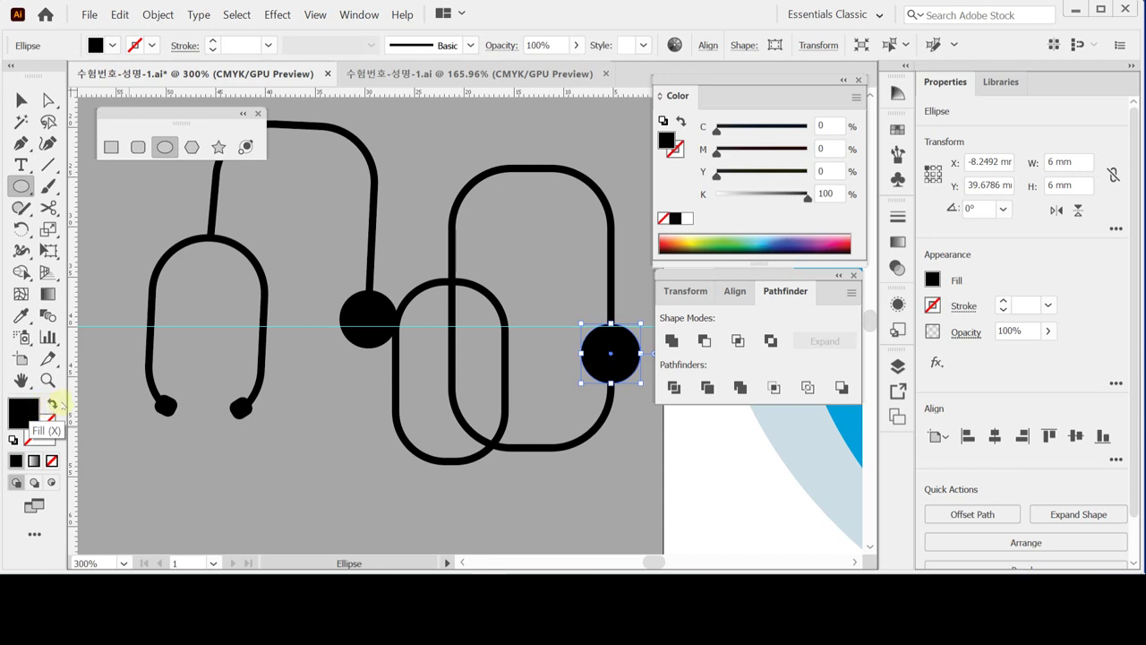
key(ctrl+s)
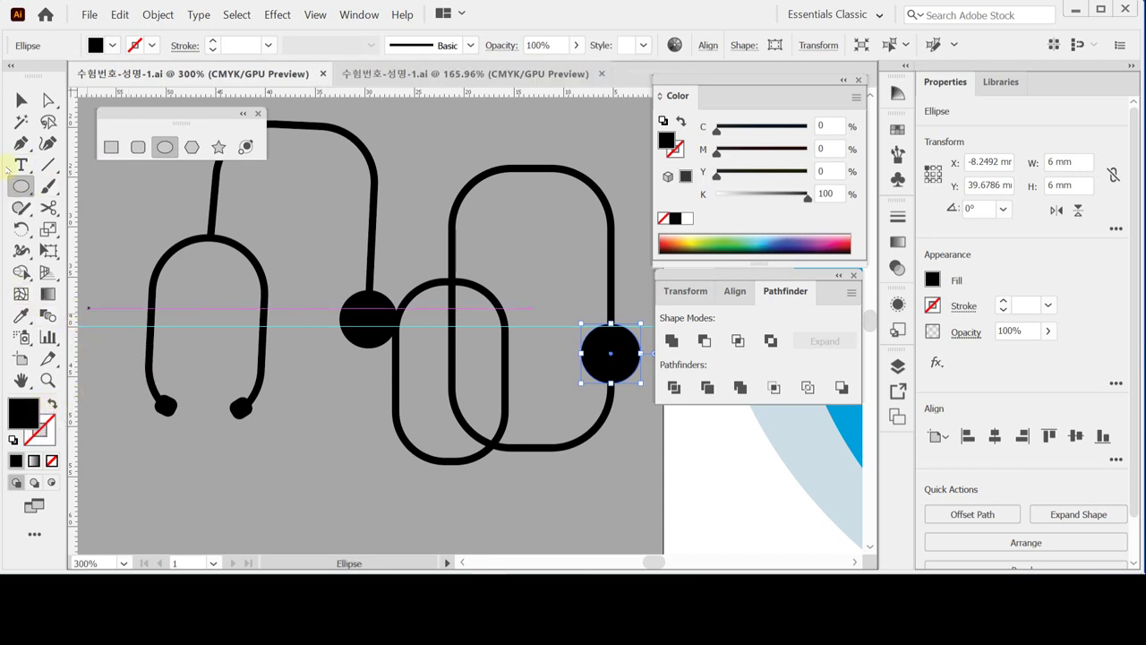
click(21, 99)
click(539, 254)
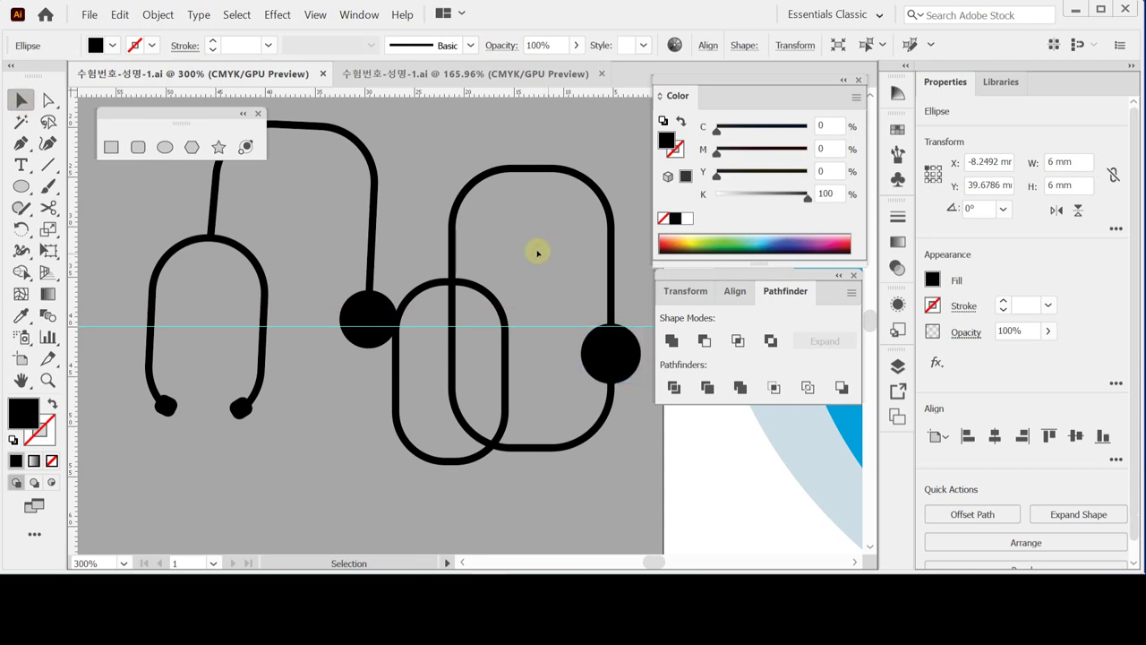
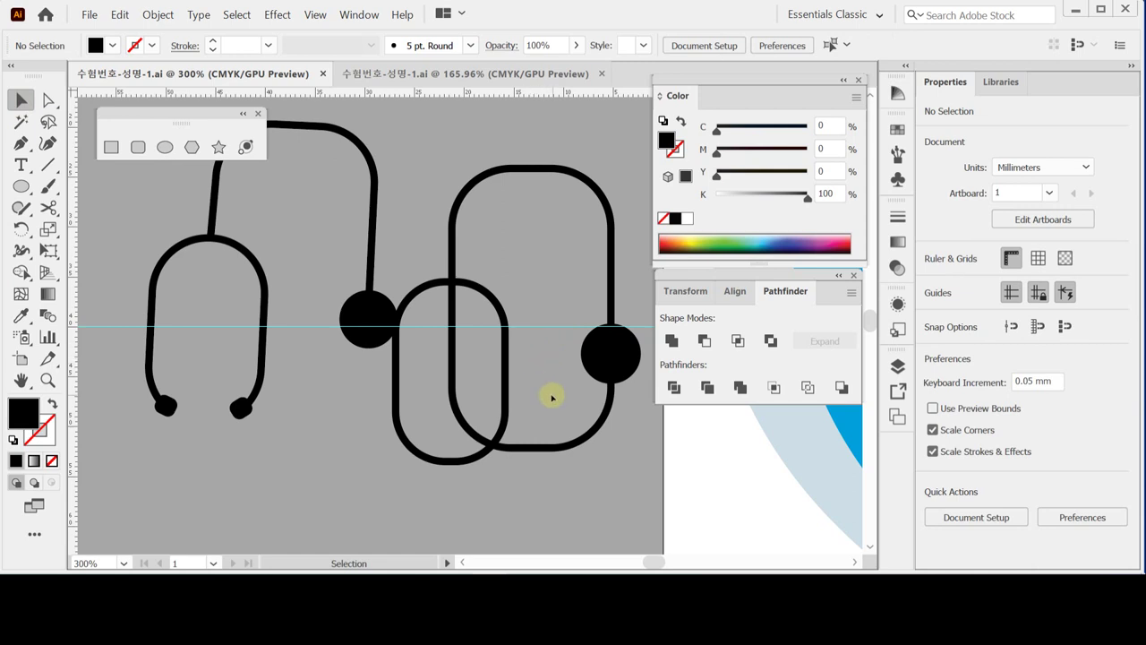
Step: Isolate the large rounded outline, cut it at the small outline's top and inside the black circle, delete the lower part and save
click(504, 318)
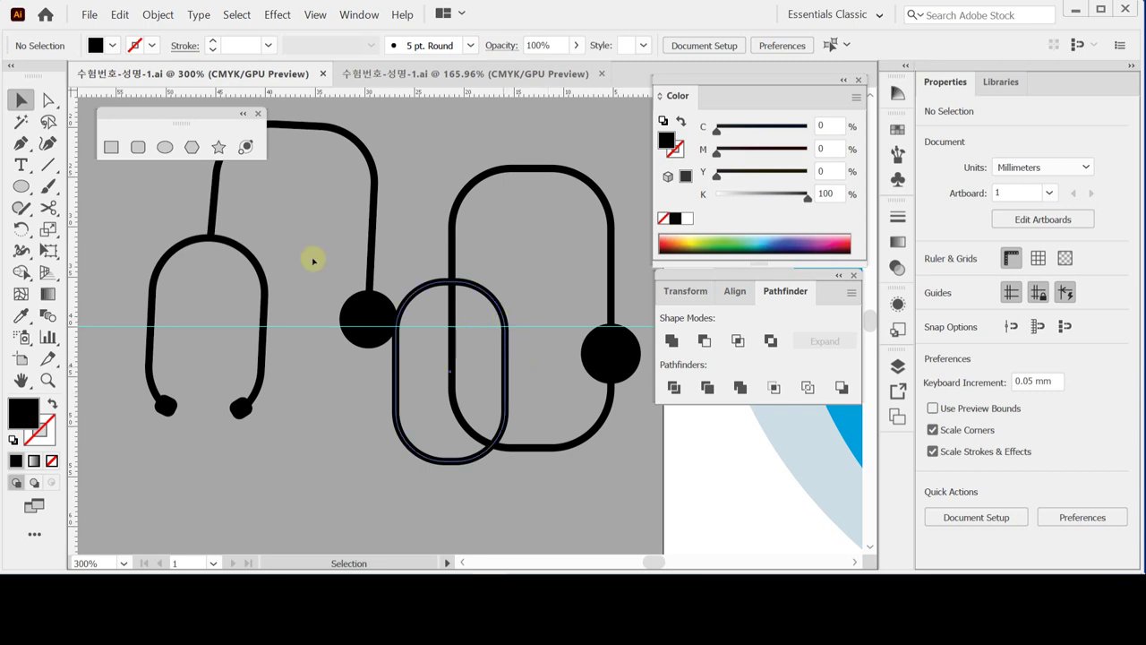
click(133, 166)
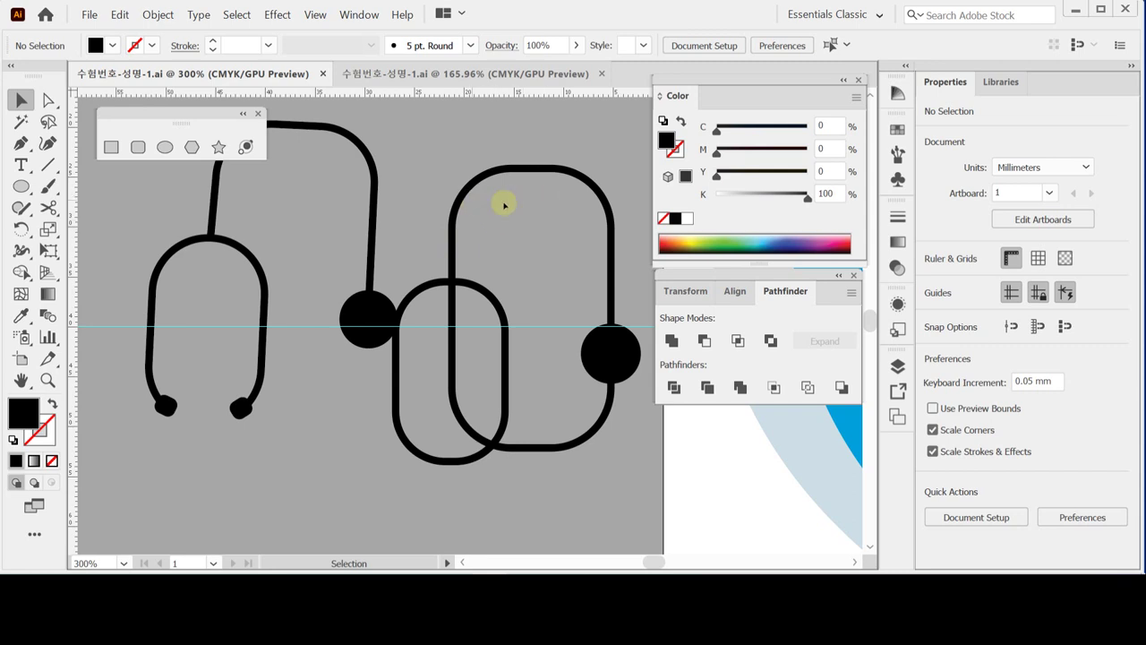
double_click(452, 219)
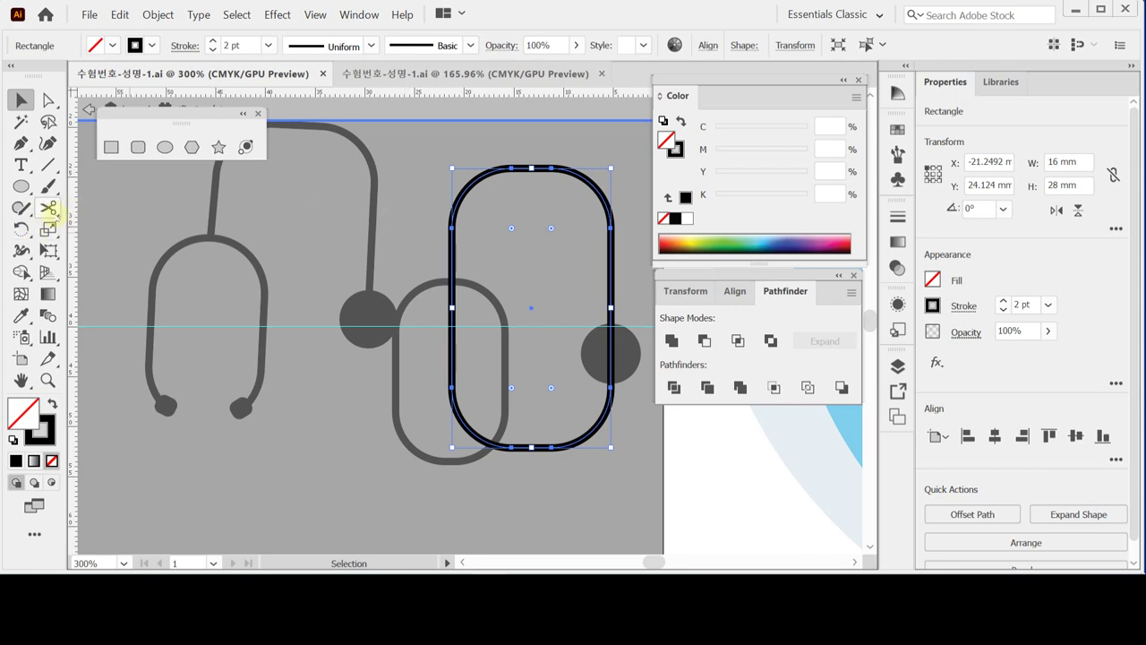
click(48, 207)
click(452, 283)
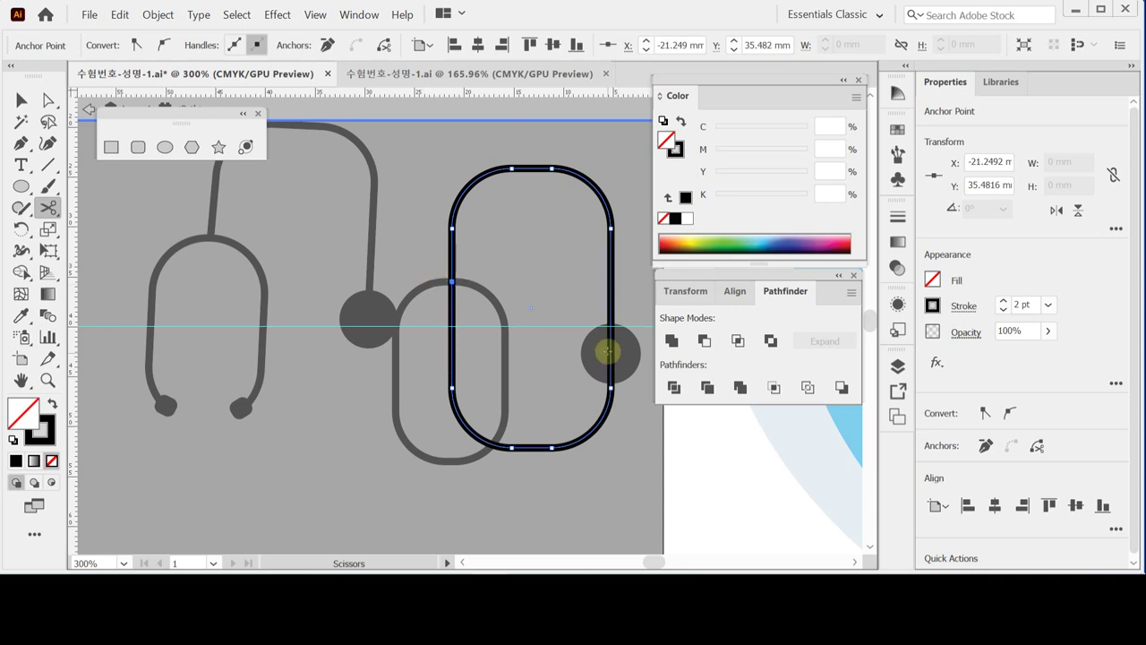
click(610, 349)
click(611, 349)
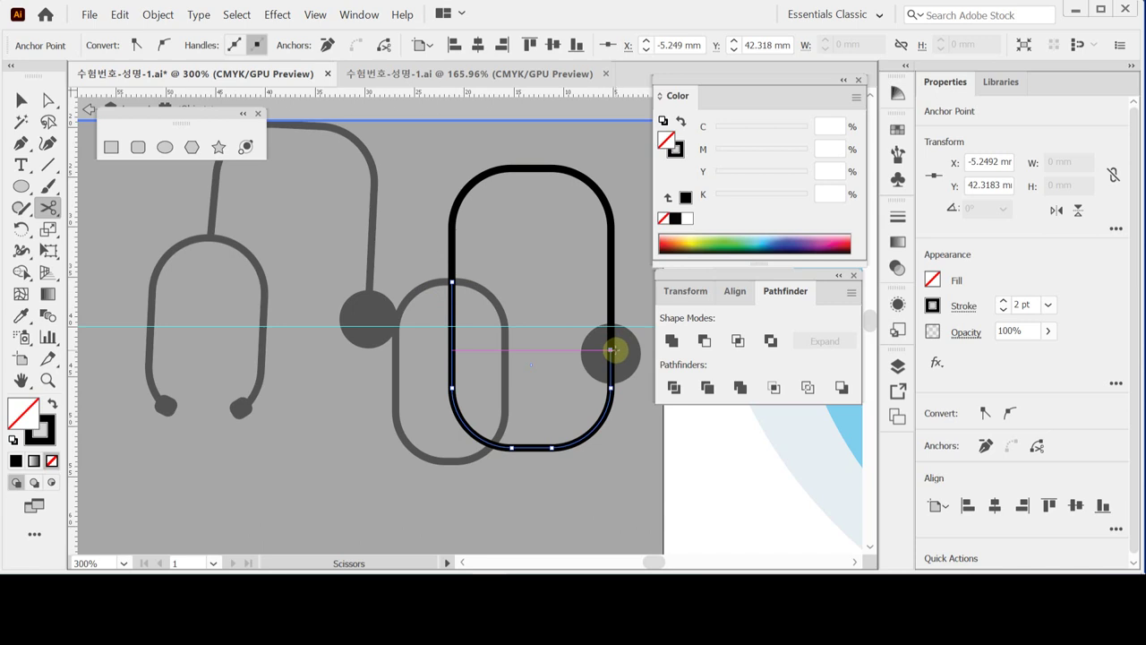
click(611, 349)
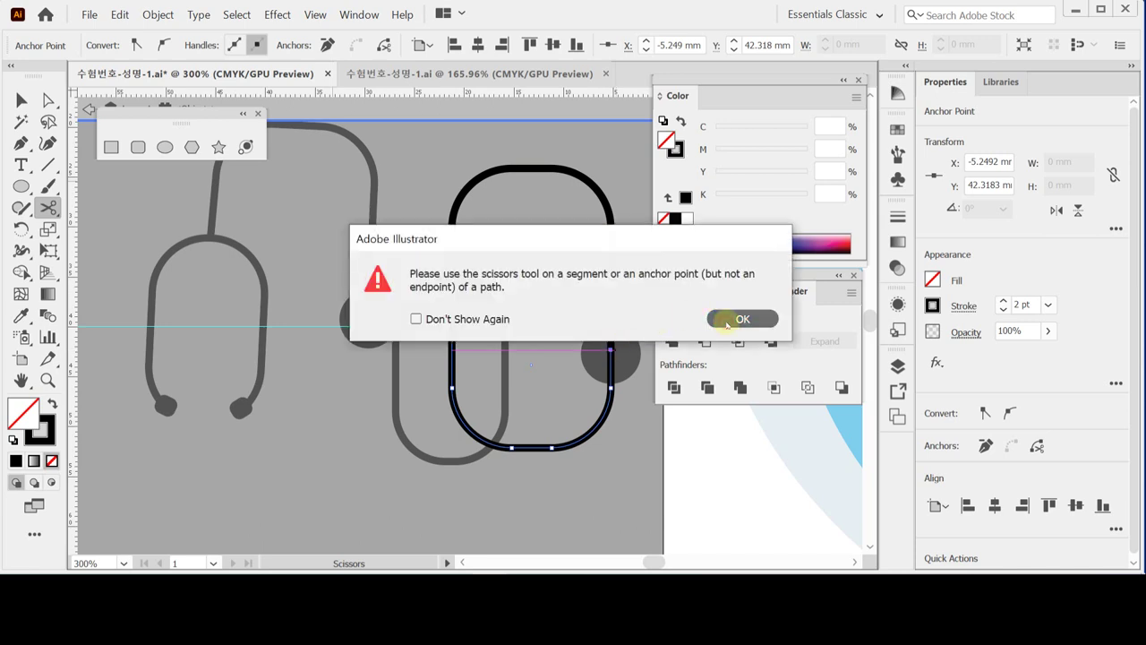
click(742, 319)
key(ctrl+shift+a)
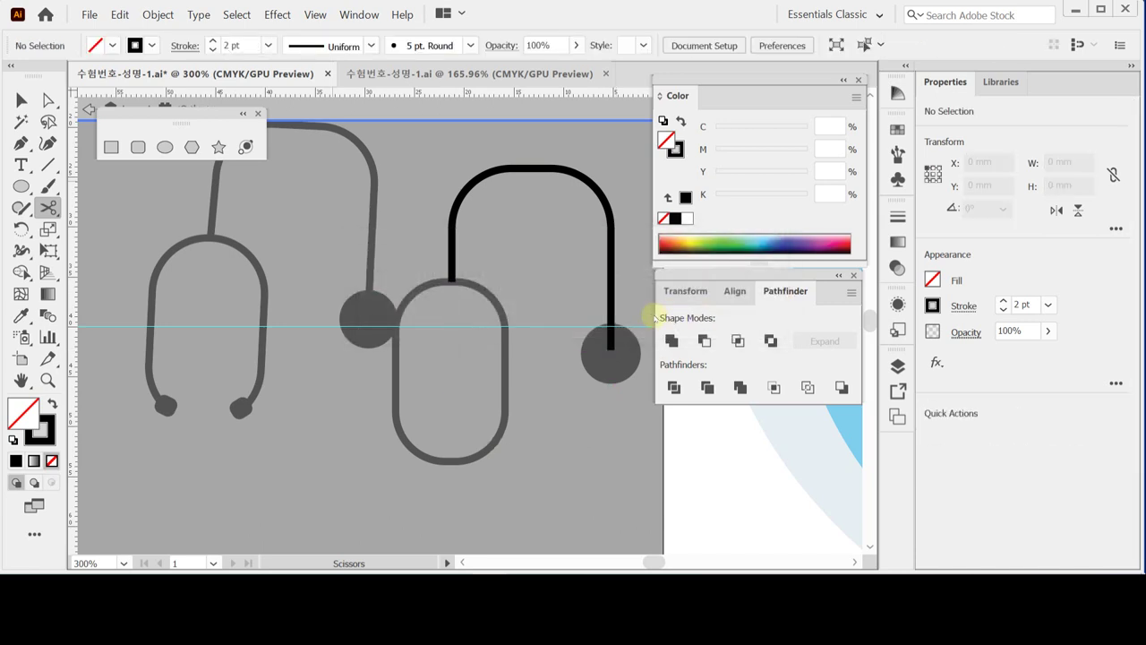
key(ctrl)
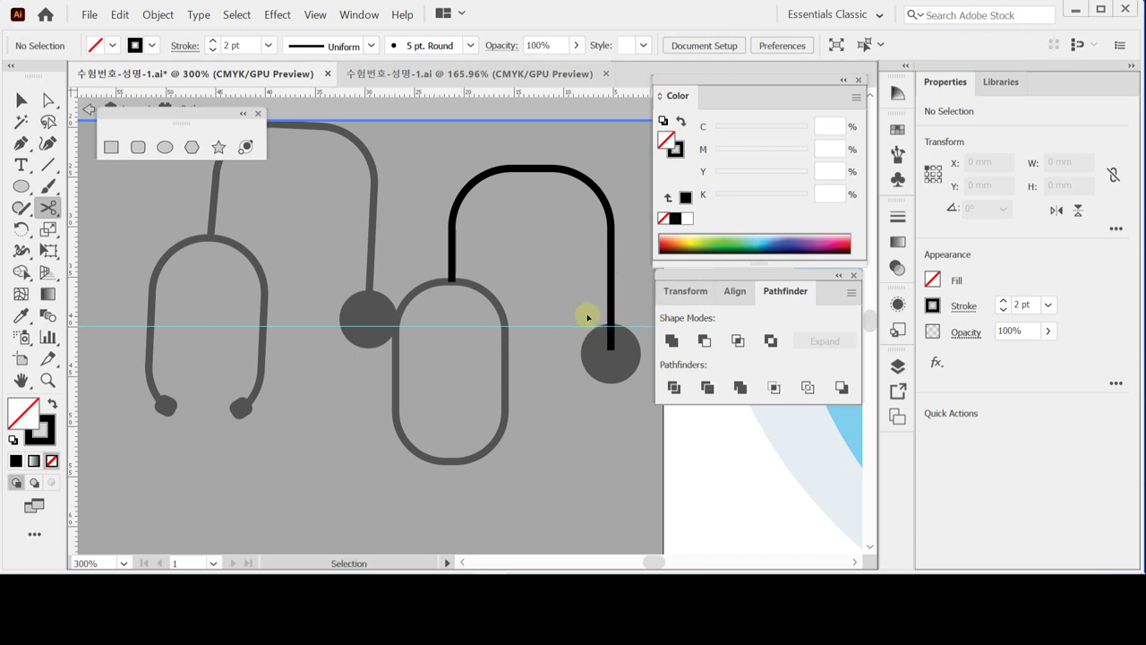
key(ctrl+s)
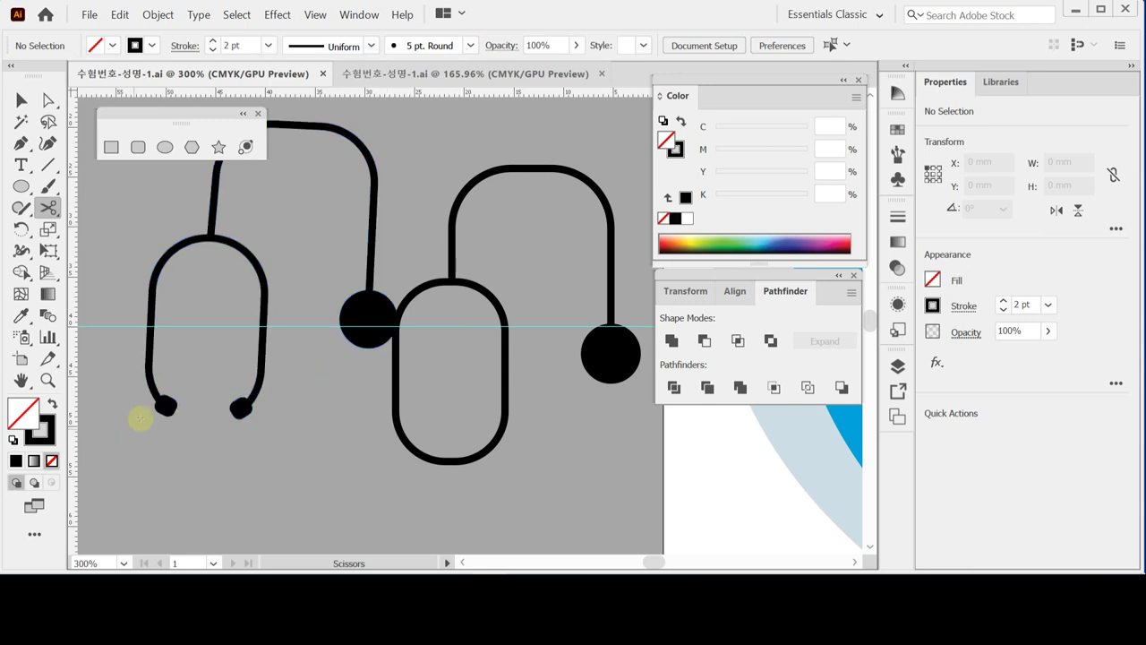
click(139, 147)
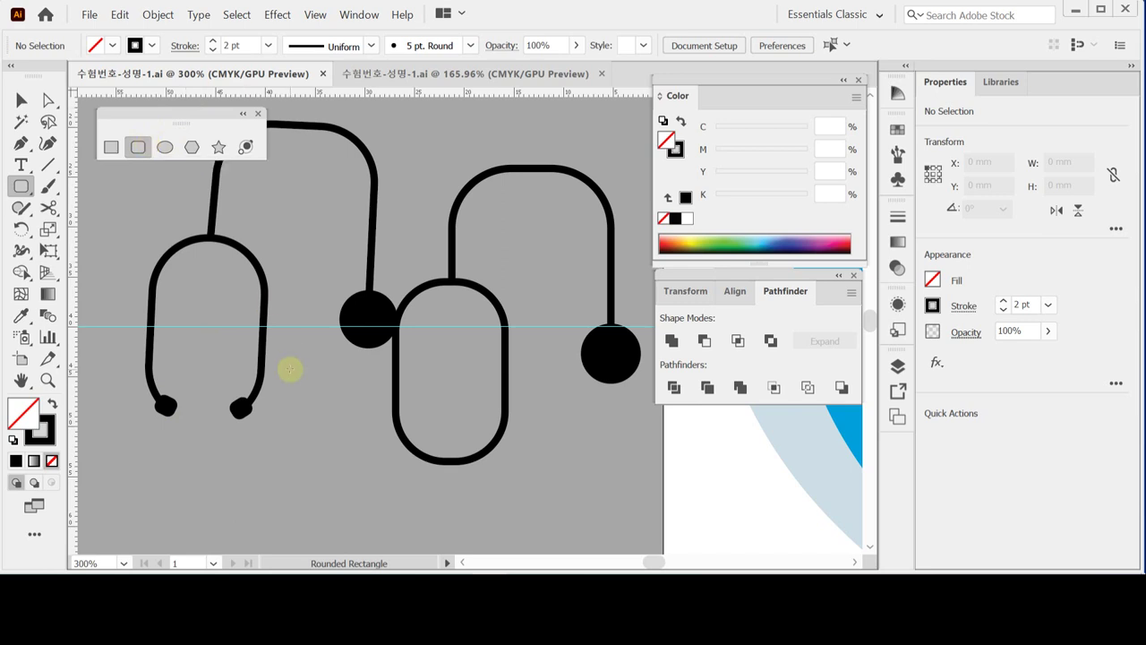
key(space)
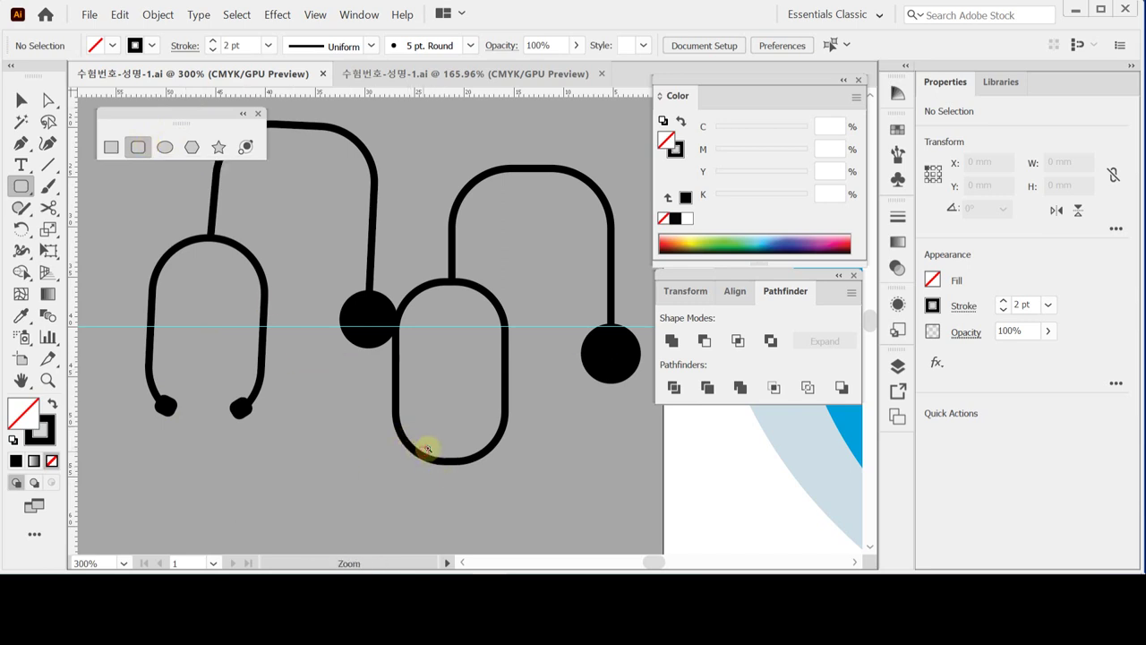
scroll(421, 448, up, 1)
drag(406, 331, 430, 363)
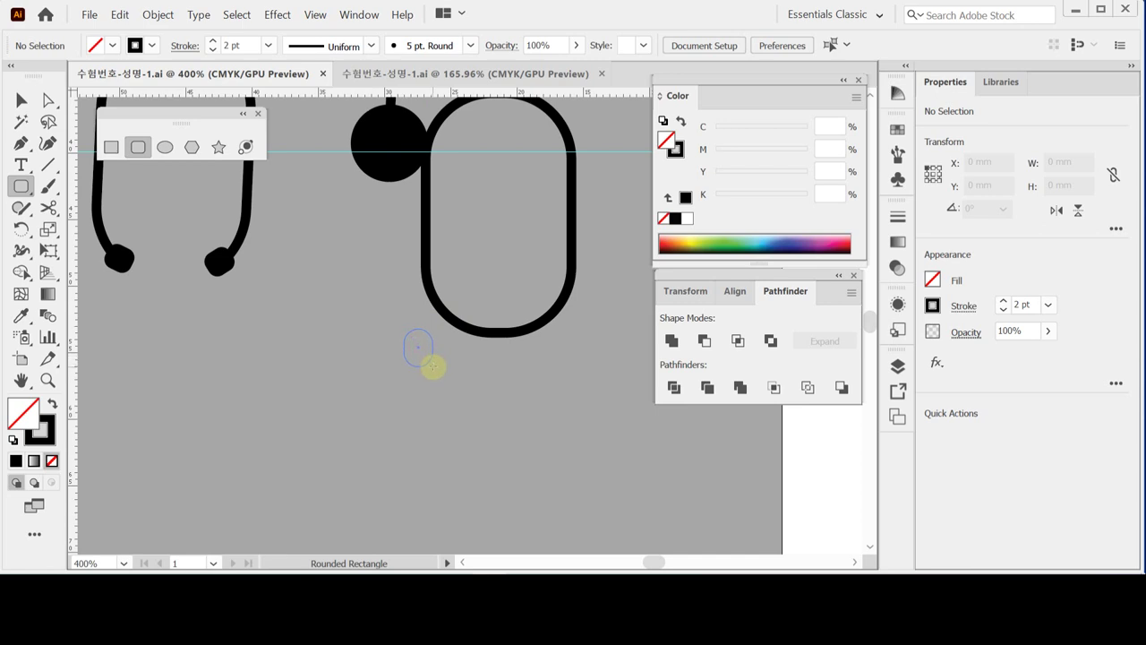
drag(432, 366, 435, 367)
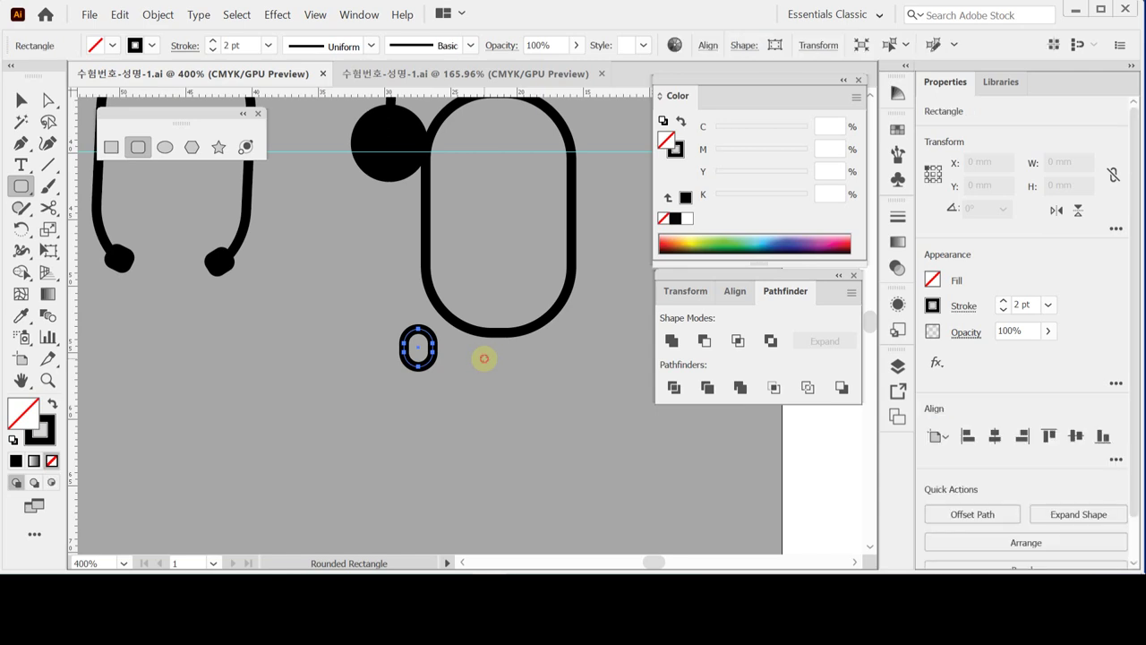
click(532, 233)
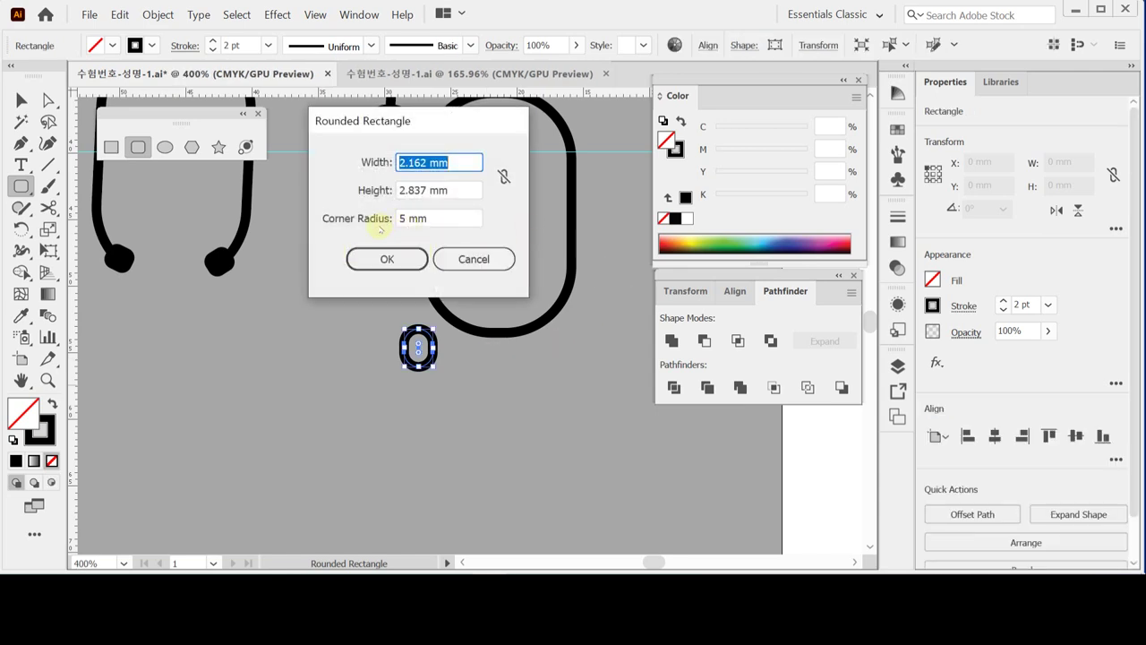
key(Escape)
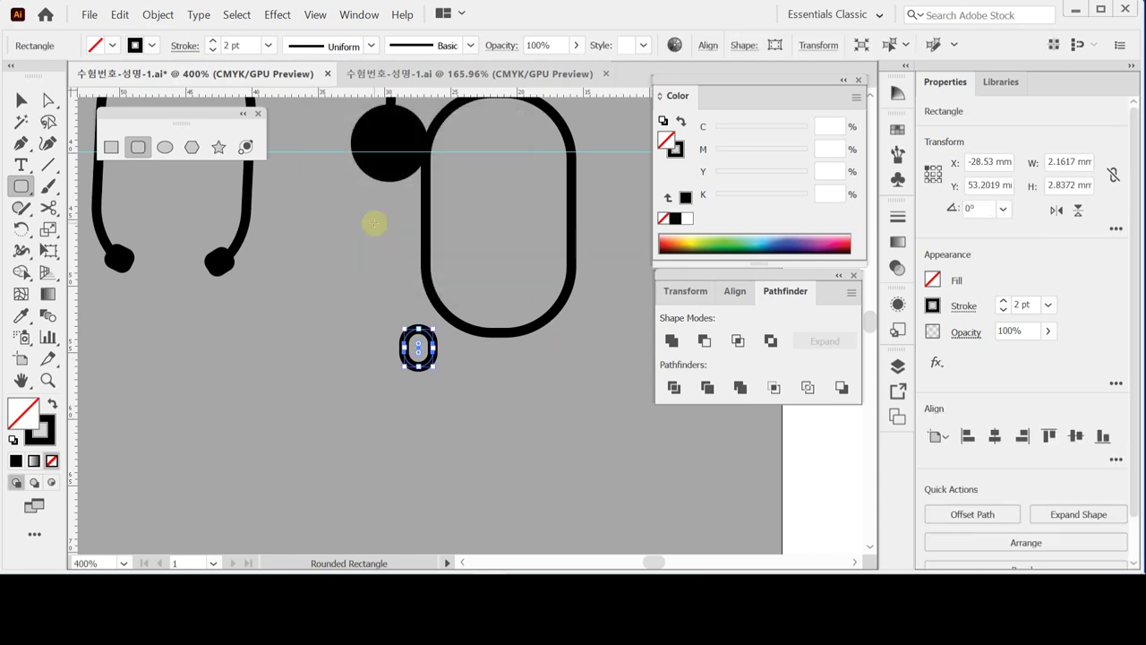
key(Delete)
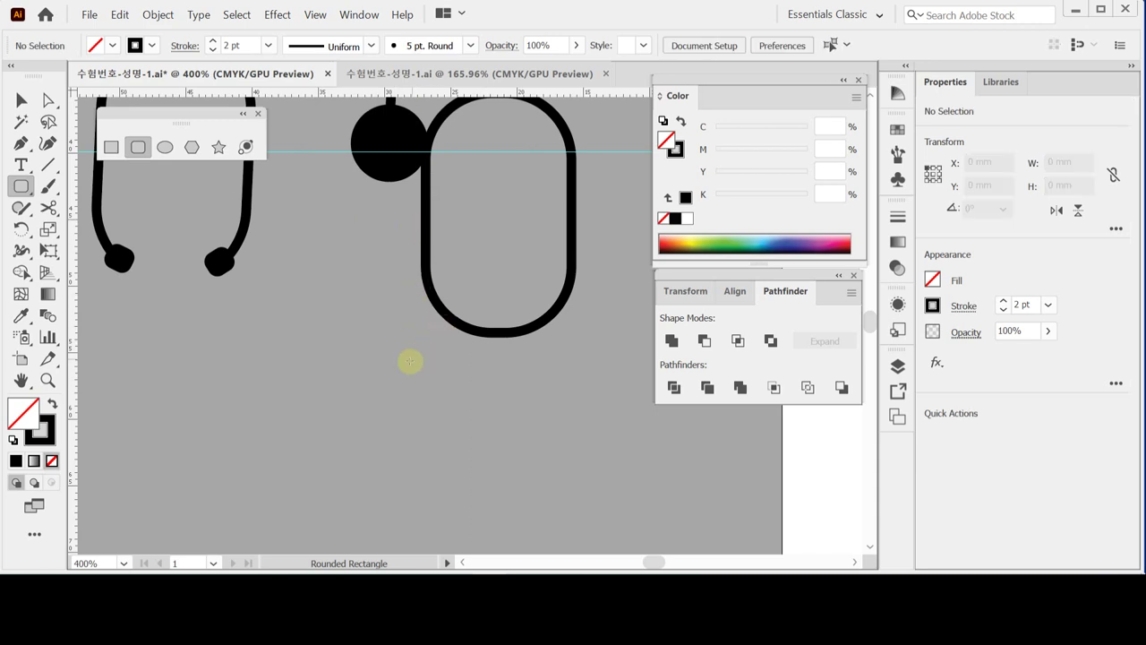
key(ctrl+space)
click(448, 336)
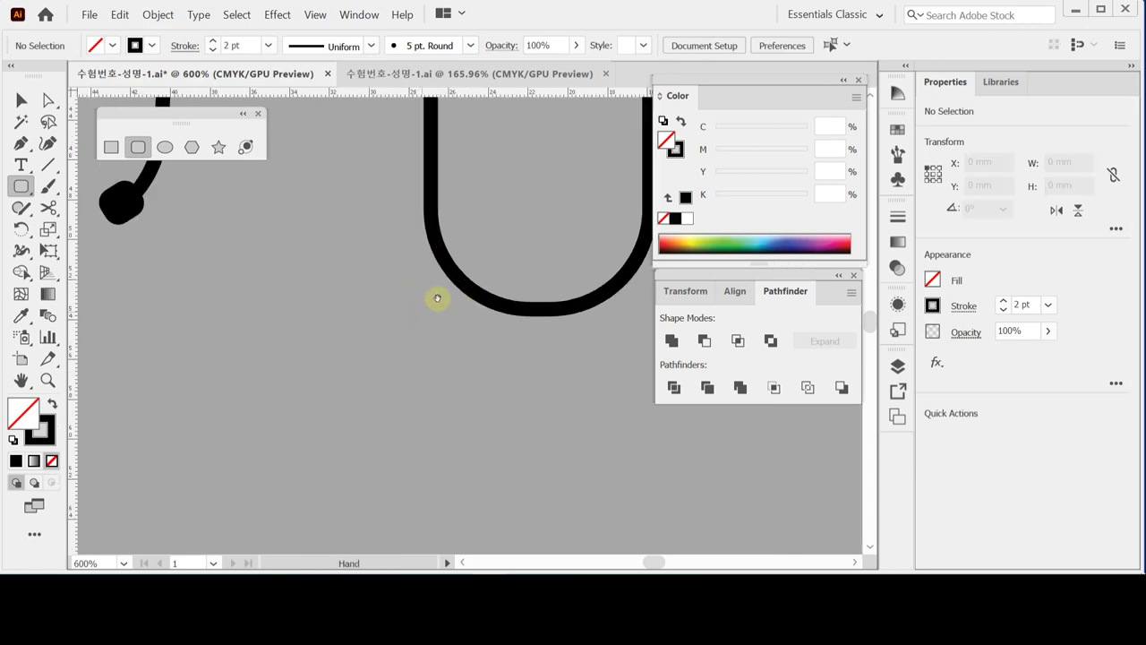
drag(438, 299, 521, 353)
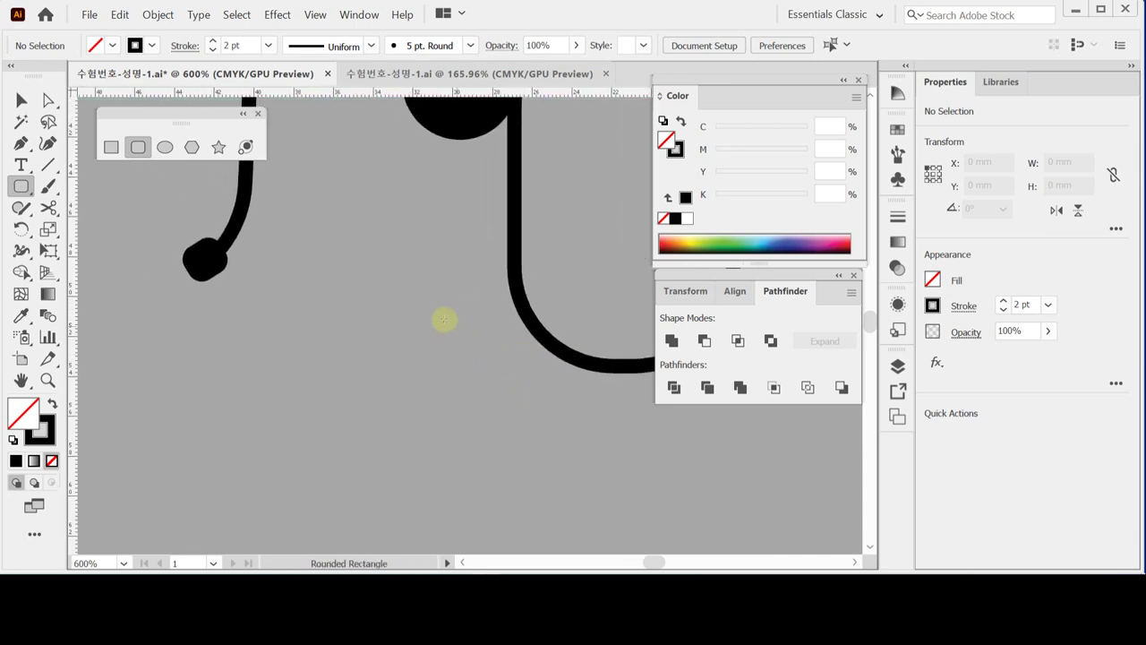
drag(442, 319, 474, 361)
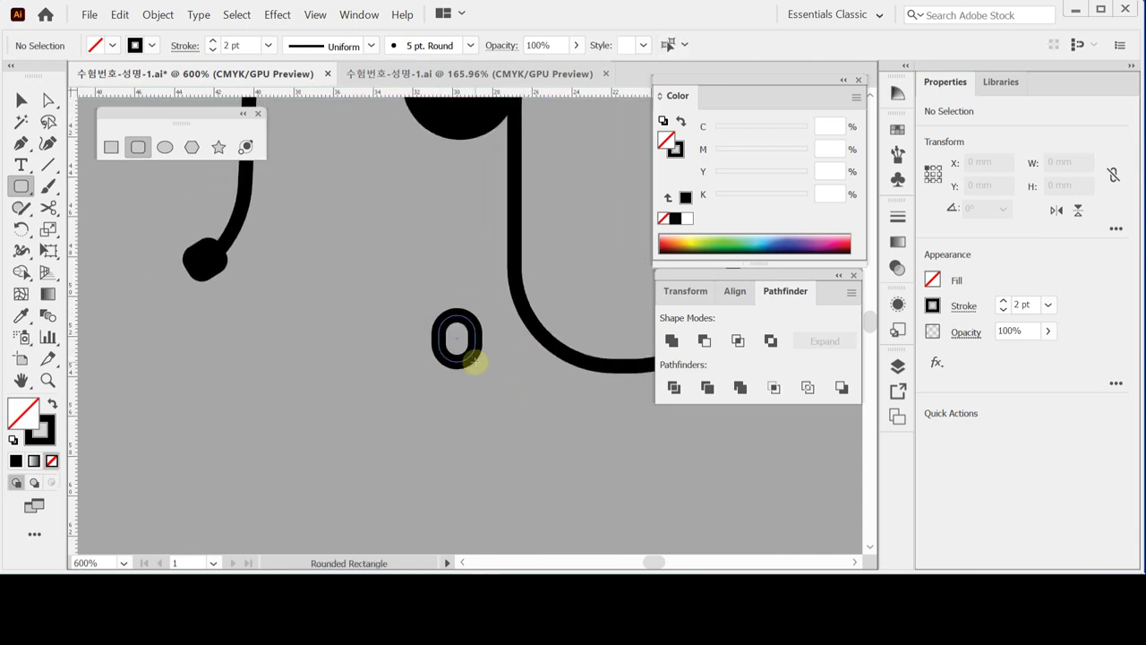
key(ctrl+z)
mouse_move(443, 314)
mouse_down()
mouse_move(485, 367)
mouse_move(489, 325)
mouse_move(496, 371)
mouse_up()
key(Left)
key(Right)
key(Down)
key(Down)
key(Down)
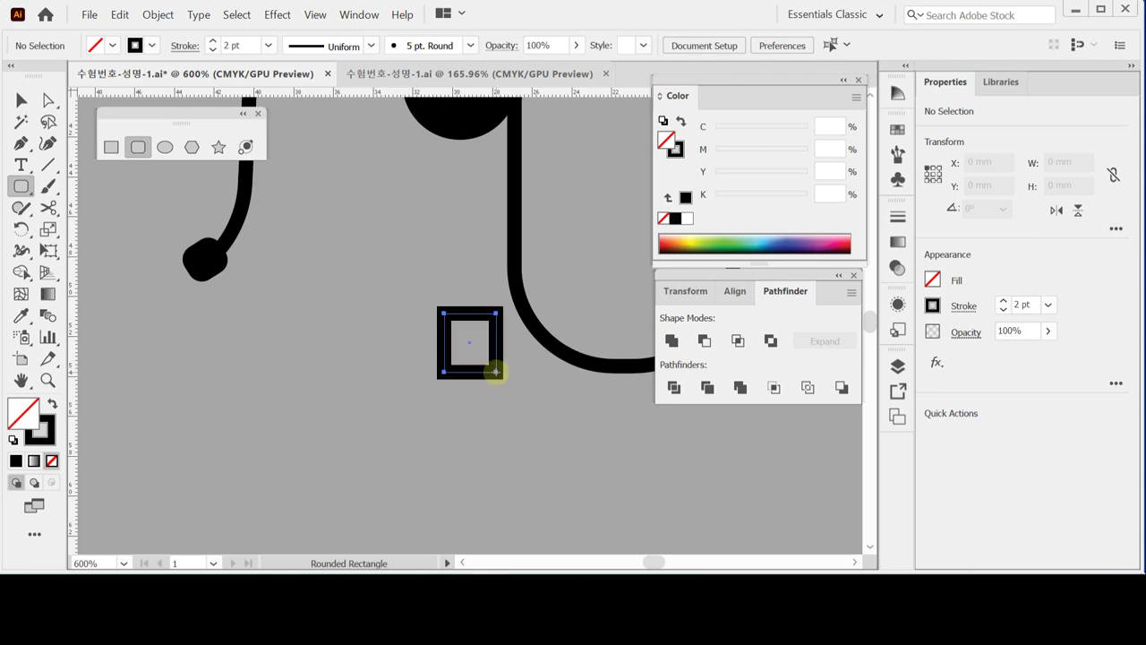
key(ctrl+z)
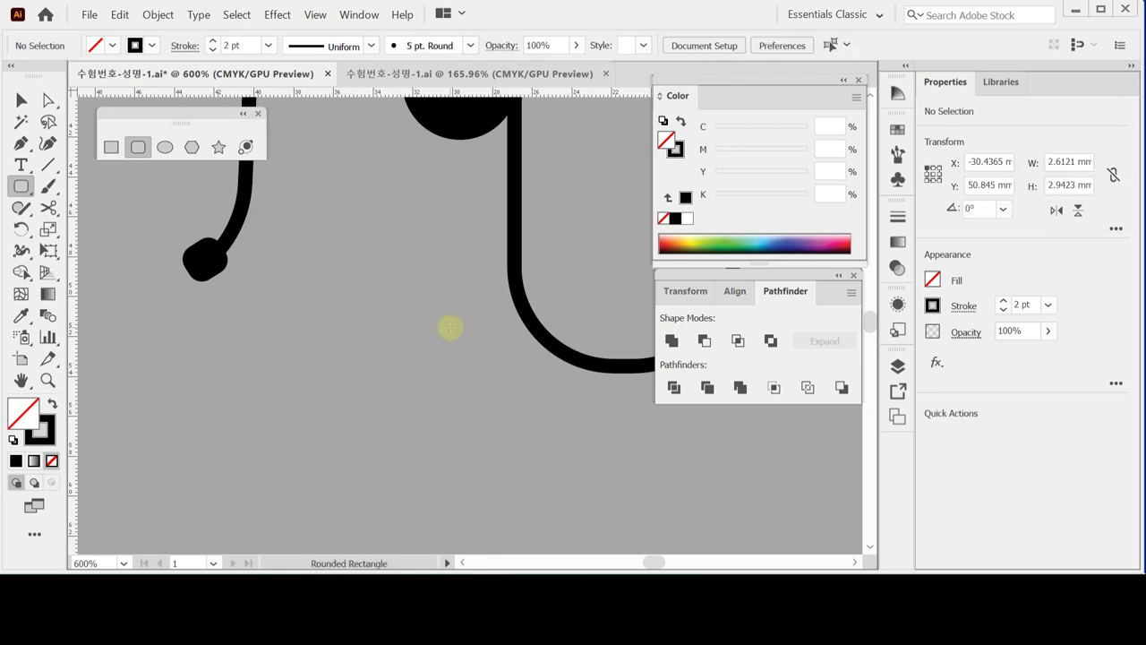
Step: Draw a small rounded rectangle about 2.4 × 2.9 mm beside the large outline's lower-left curve, adjusting its corner radius
drag(450, 326, 506, 389)
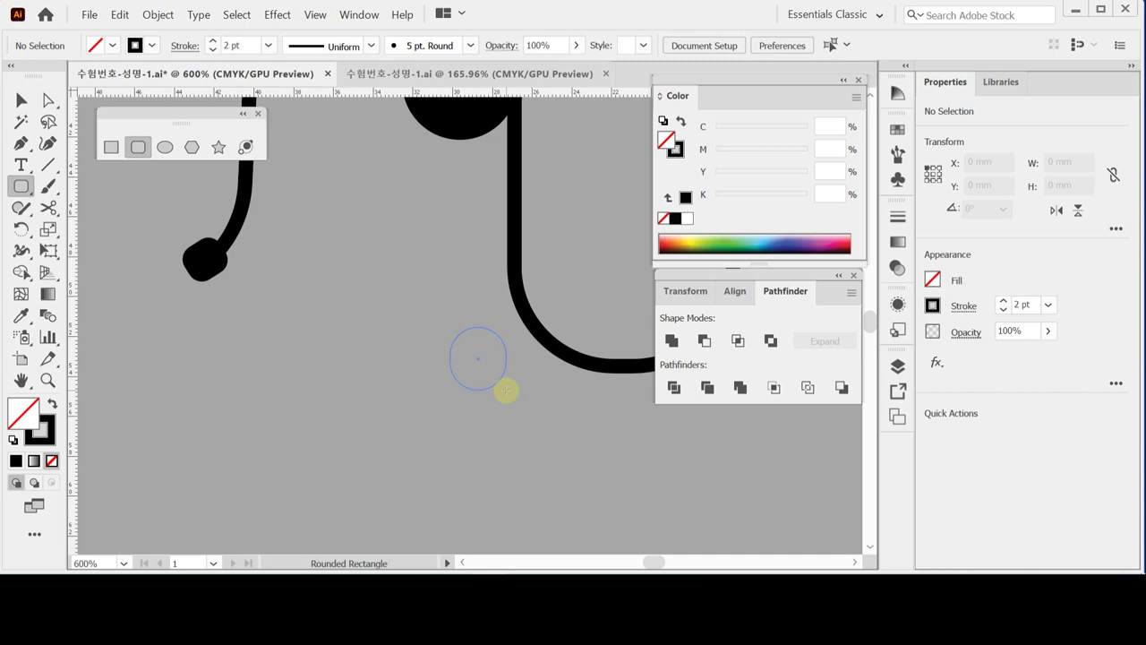
drag(505, 389, 506, 389)
key(Down)
key(Down)
key(Down)
key(Down)
key(Down)
key(Up)
key(Up)
key(Up)
key(Up)
key(Up)
drag(506, 390, 506, 390)
key(Down)
key(Down)
key(Down)
key(Up)
drag(506, 389, 494, 384)
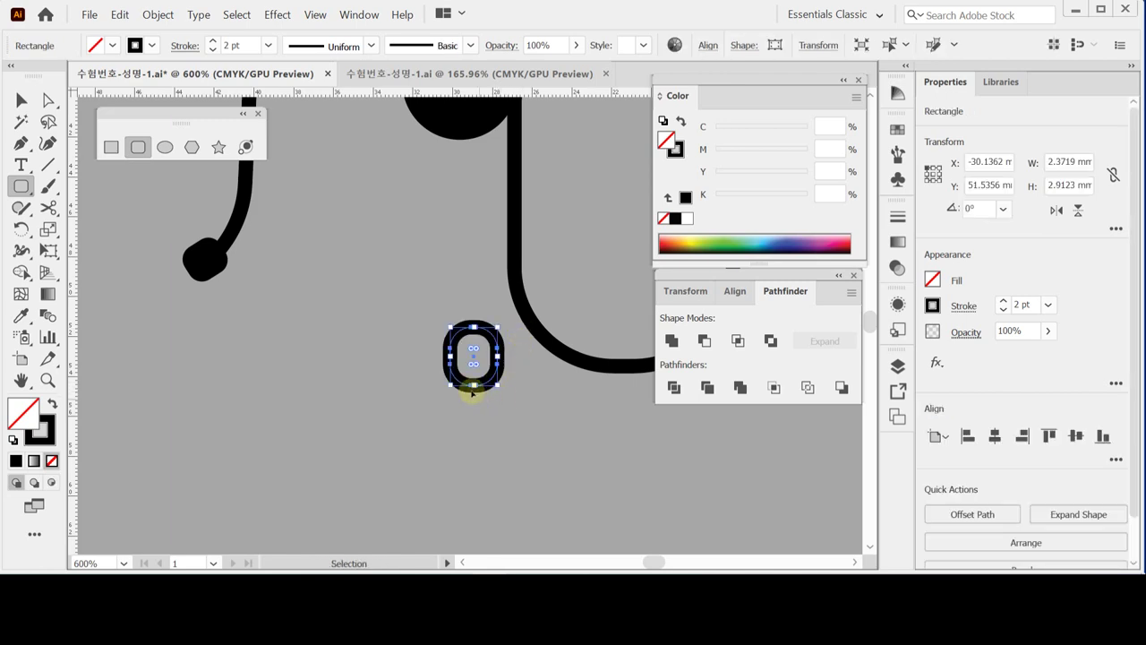
Step: Shorten the small rounded rectangle to about 2.64 mm high, give it a black fill with no stroke and deselect it
drag(473, 383, 474, 381)
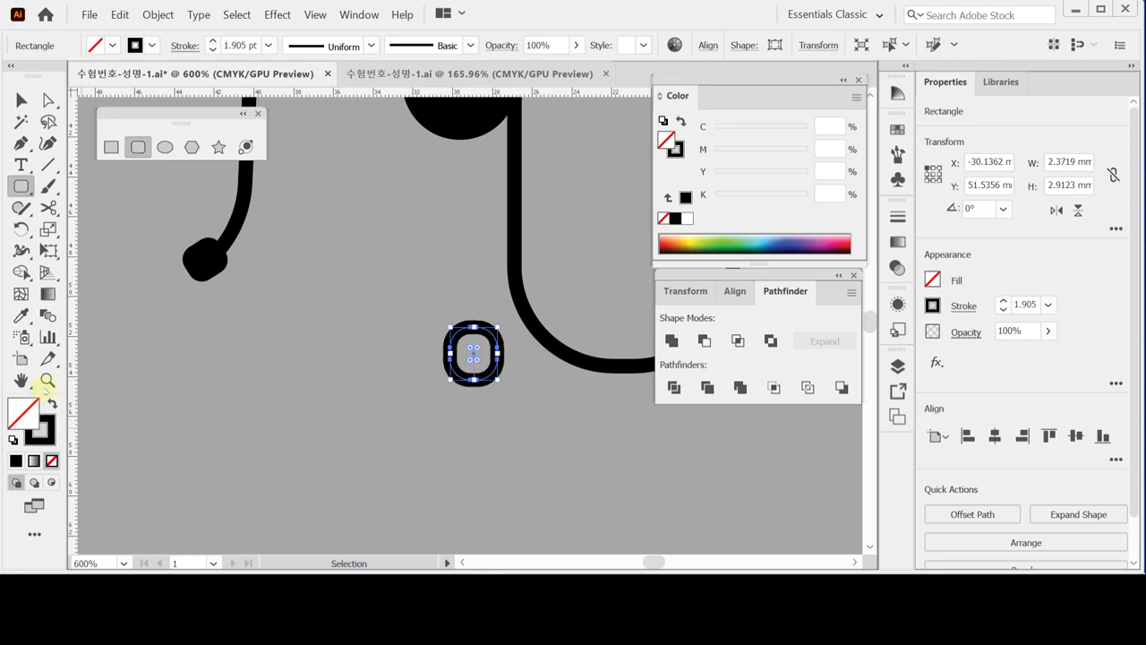
click(51, 404)
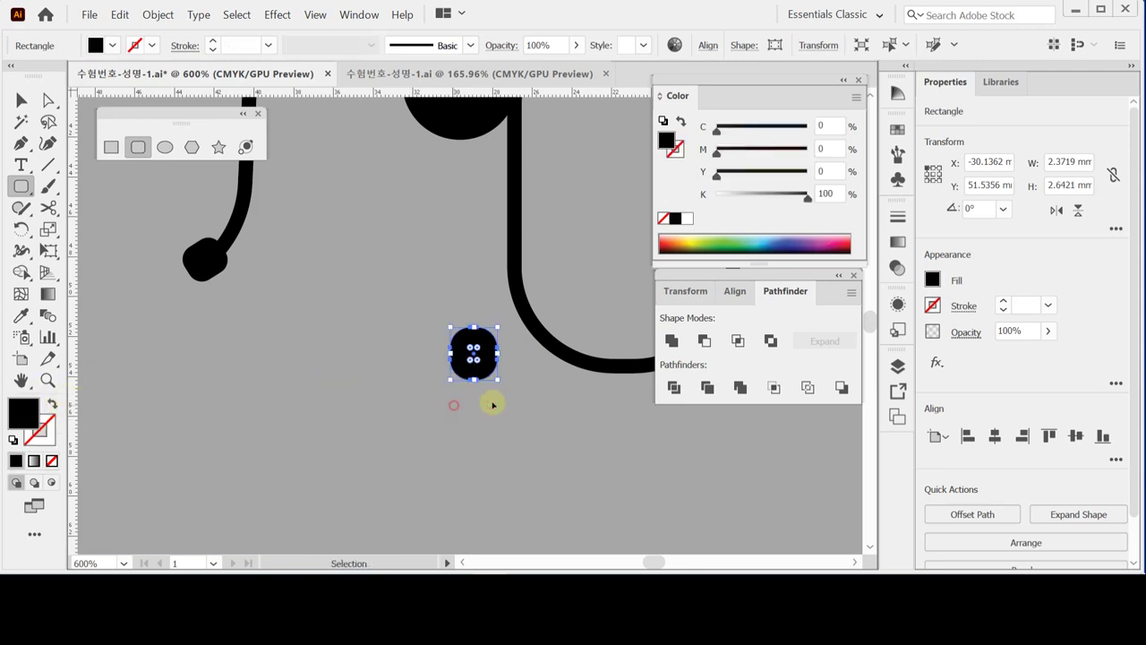
ctrl+click(492, 402)
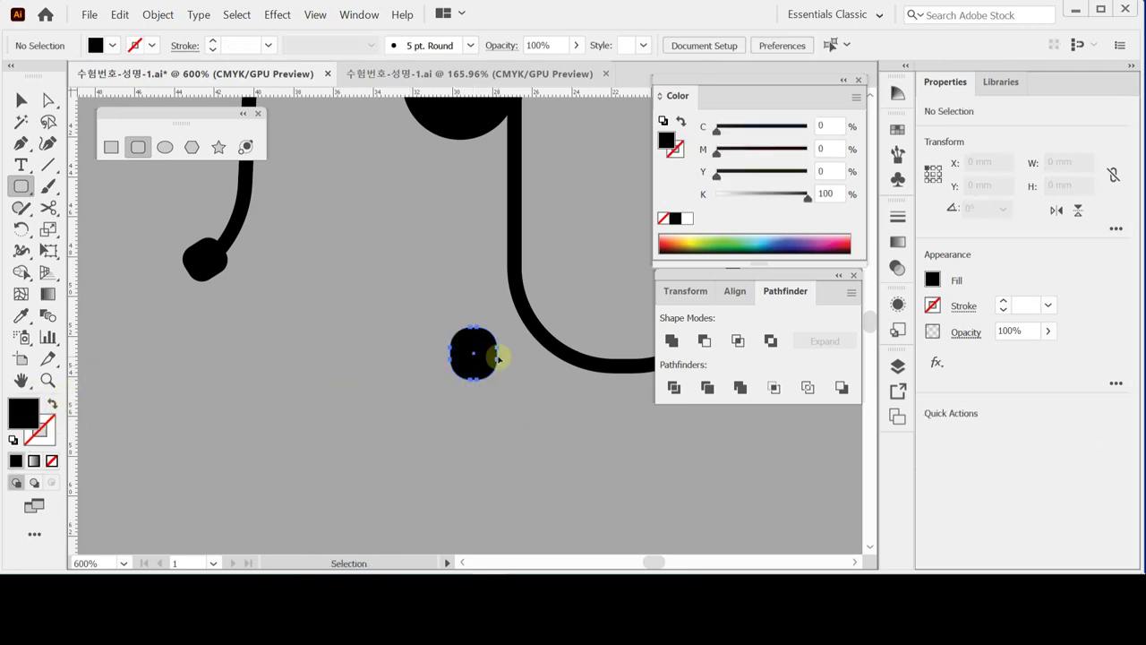
Step: Narrow the small black rounded rectangle to about 2.16 mm wide from its right side
ctrl+click(493, 356)
drag(497, 355, 487, 354)
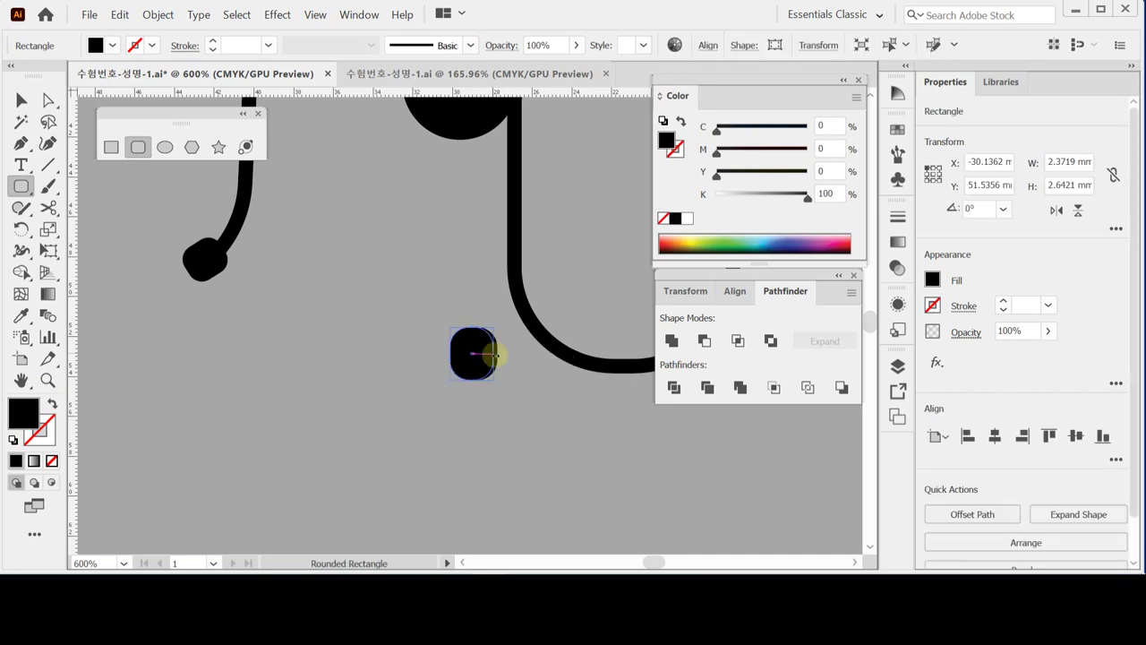
click(478, 391)
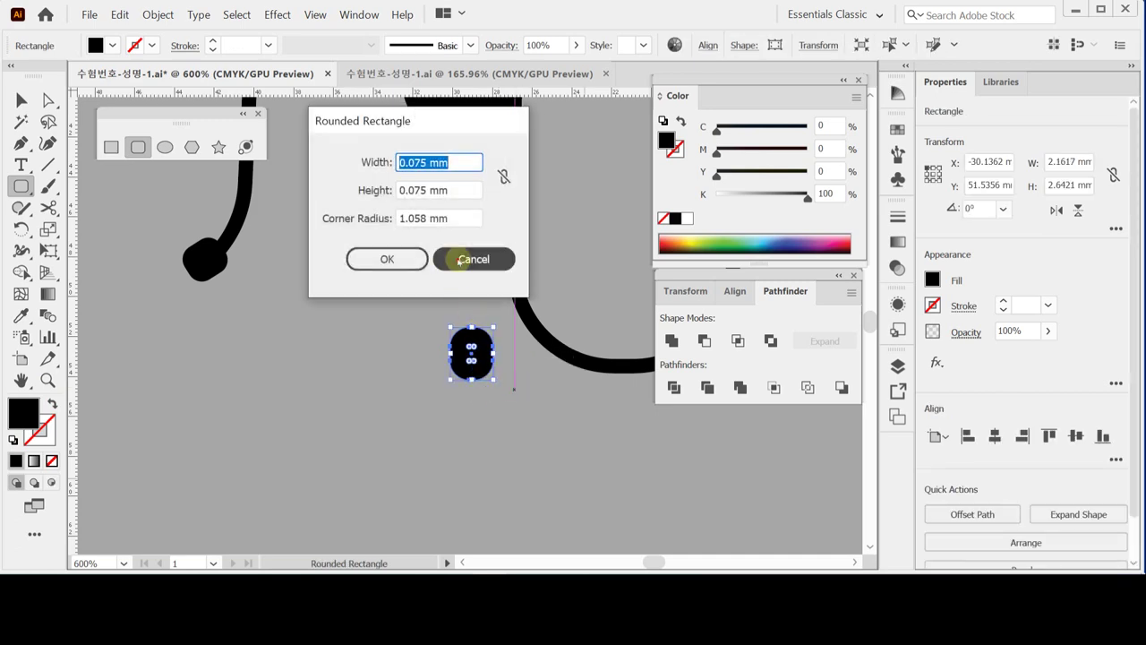
click(461, 259)
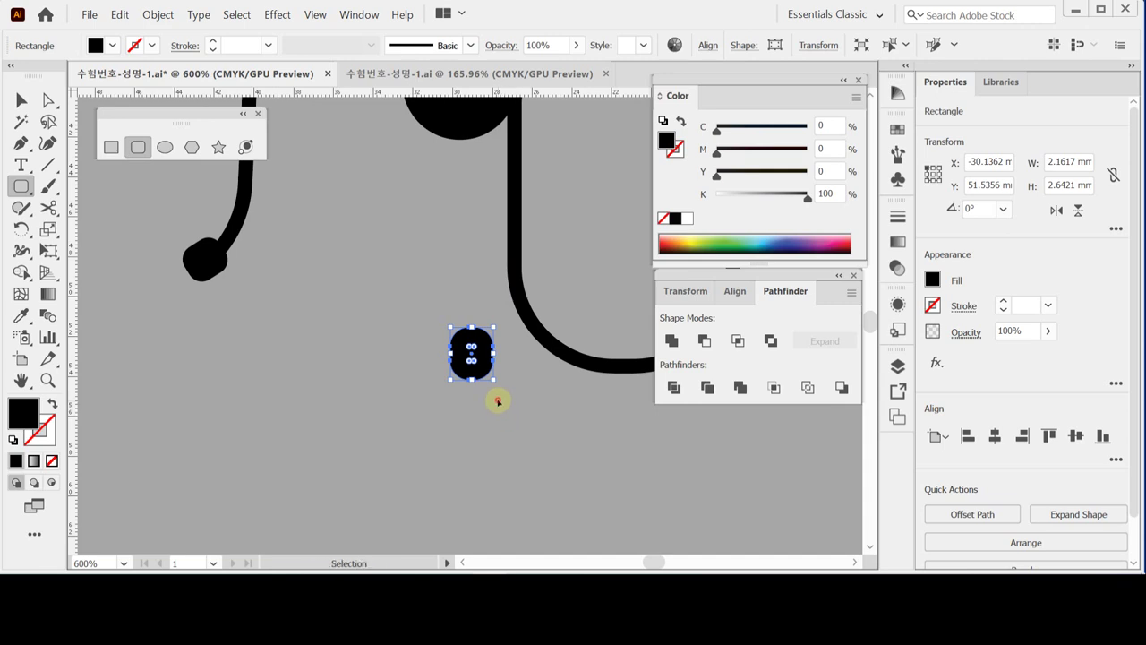
ctrl+click(498, 403)
ctrl+click(486, 367)
key(ctrl+equal)
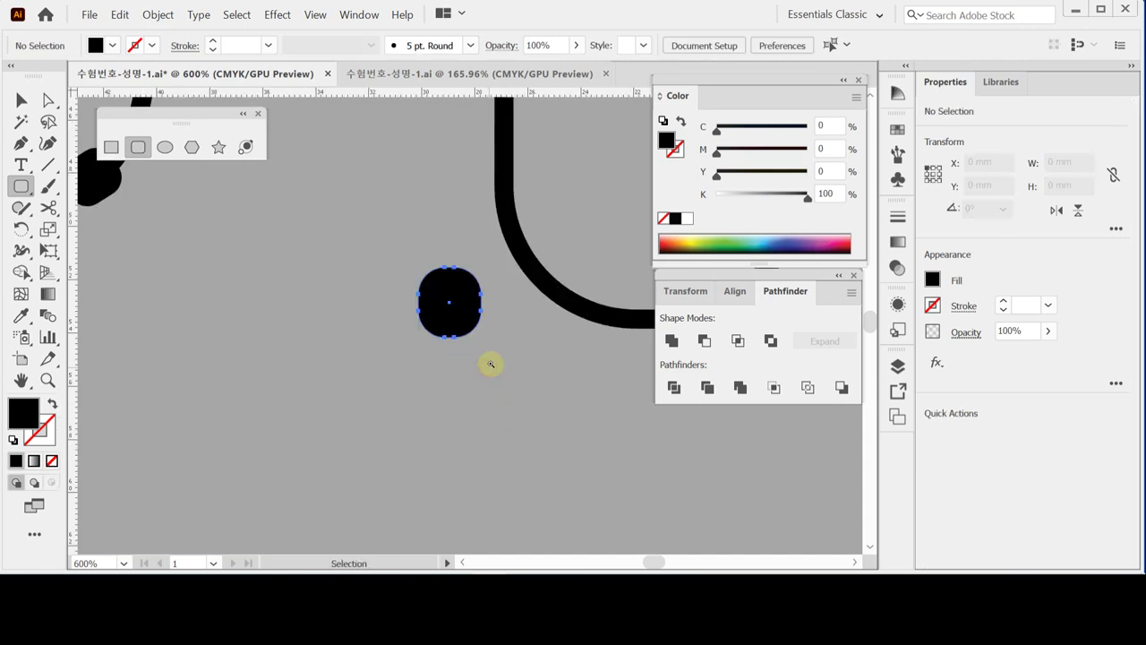
Step: Reduce the small black shape's corner rounding, shorten it to about 2.37 mm high and save the document
drag(409, 289, 473, 362)
ctrl+click(460, 371)
drag(457, 417, 478, 376)
key(ctrl+shift+a)
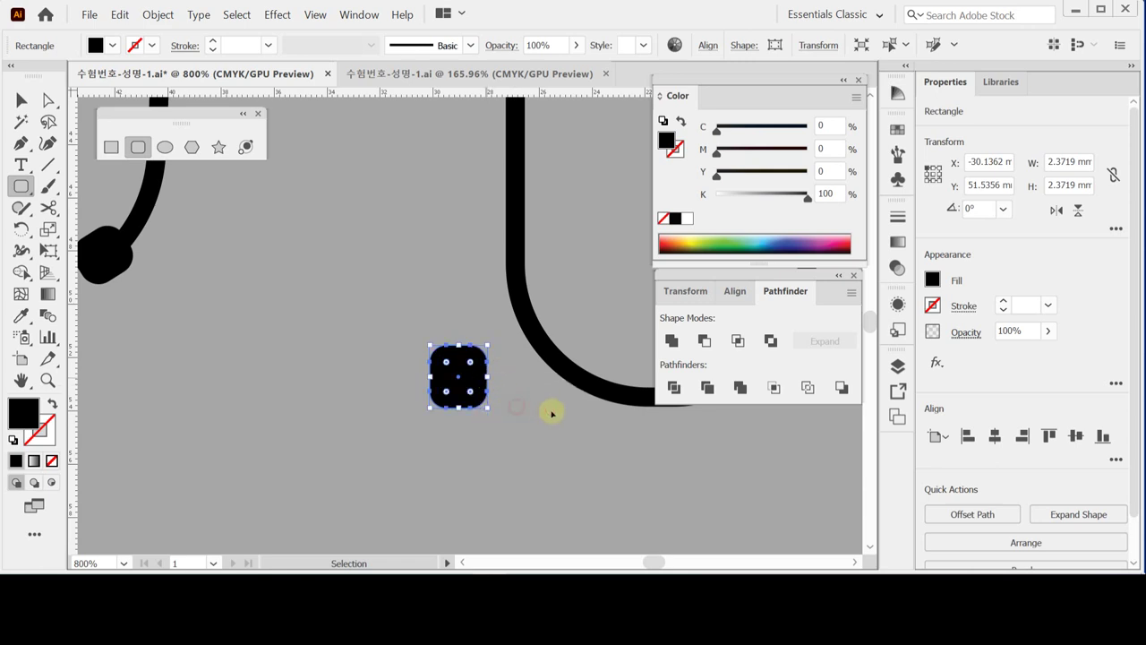
scroll(516, 391, right, 3)
key(ctrl+s)
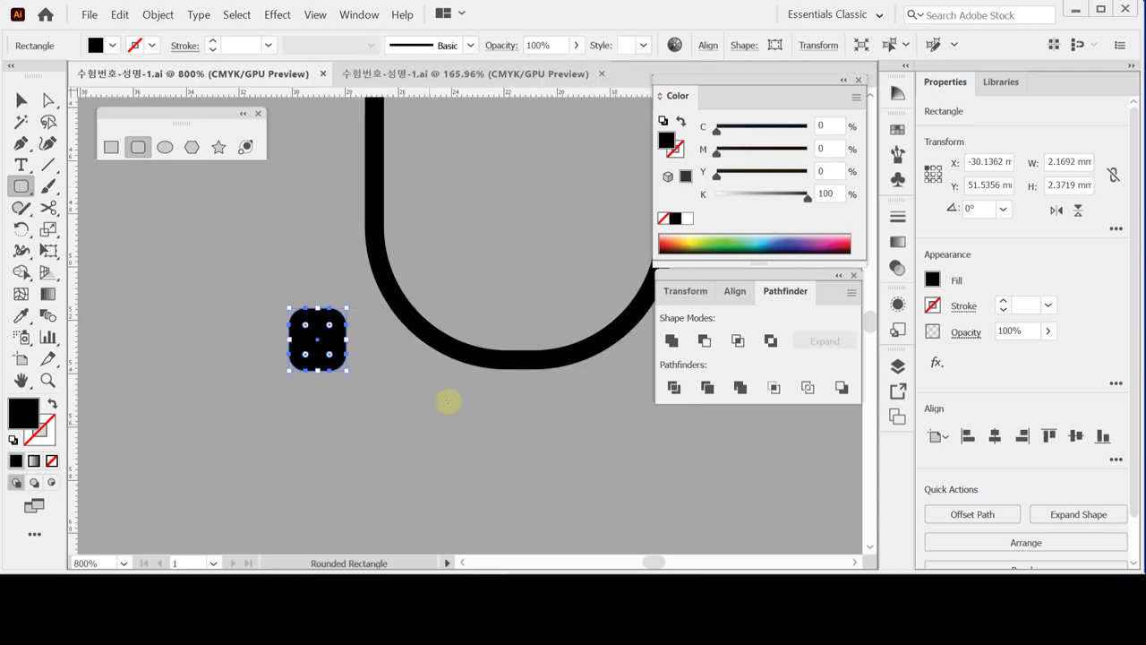
Step: Move the small black shape onto the large outline's lower-left curve, rotate it about 36° to follow the curve and deselect it
scroll(486, 394, down, 2)
drag(374, 307, 496, 412)
key(ctrl)
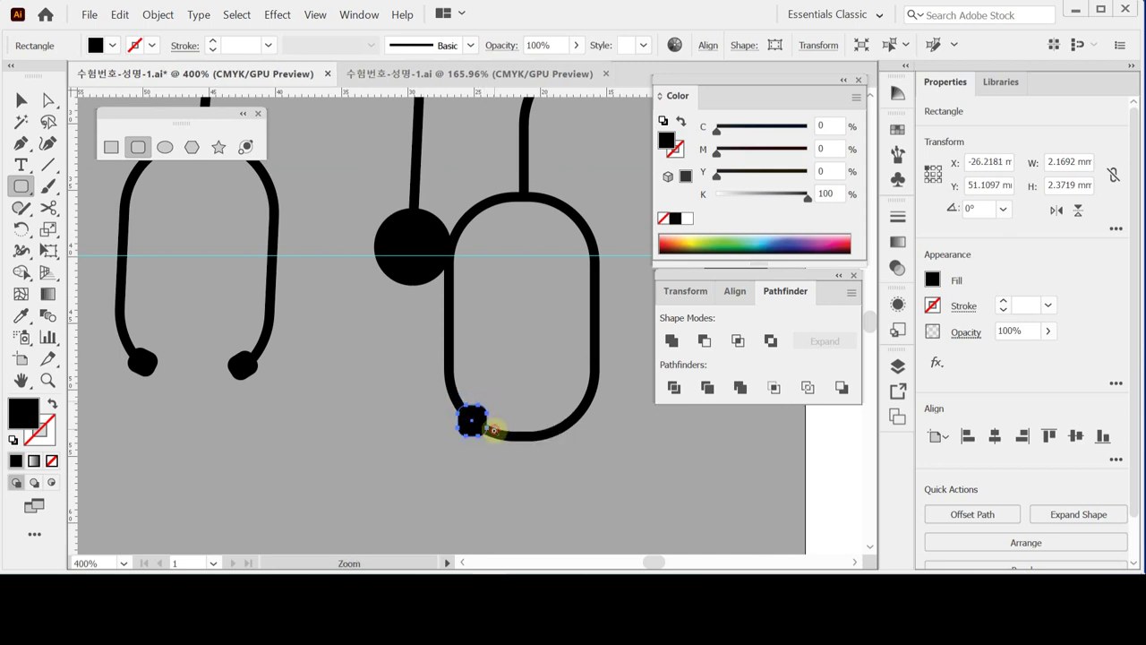
click(492, 431)
mouse_move(460, 281)
mouse_down()
mouse_move(435, 269)
mouse_move(450, 272)
mouse_up()
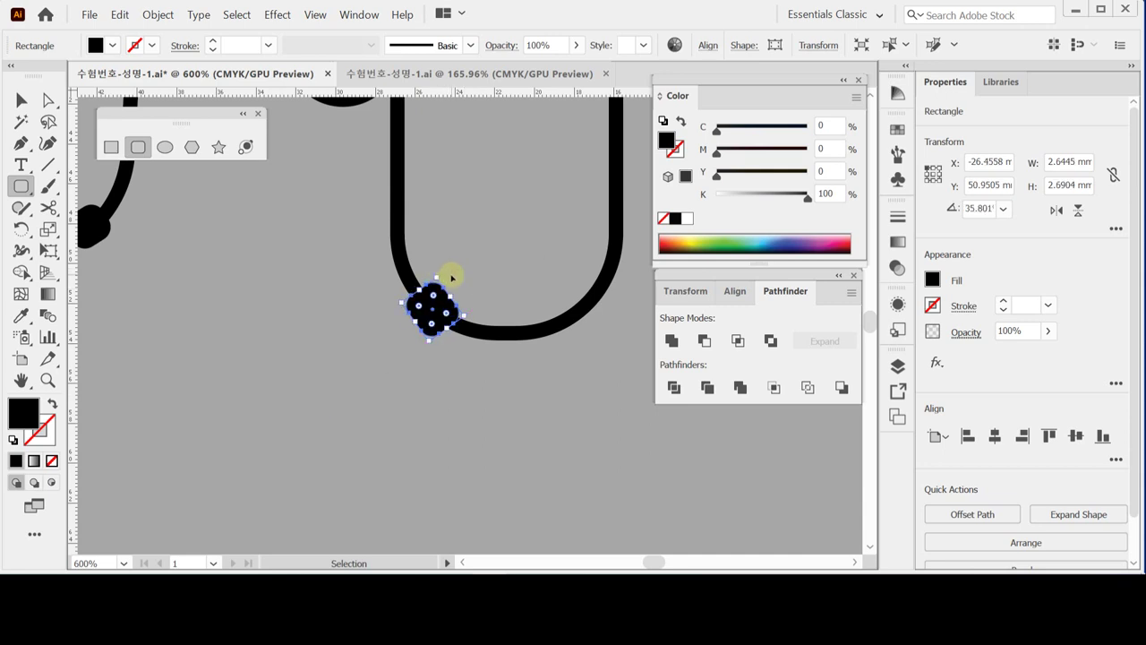
click(465, 277)
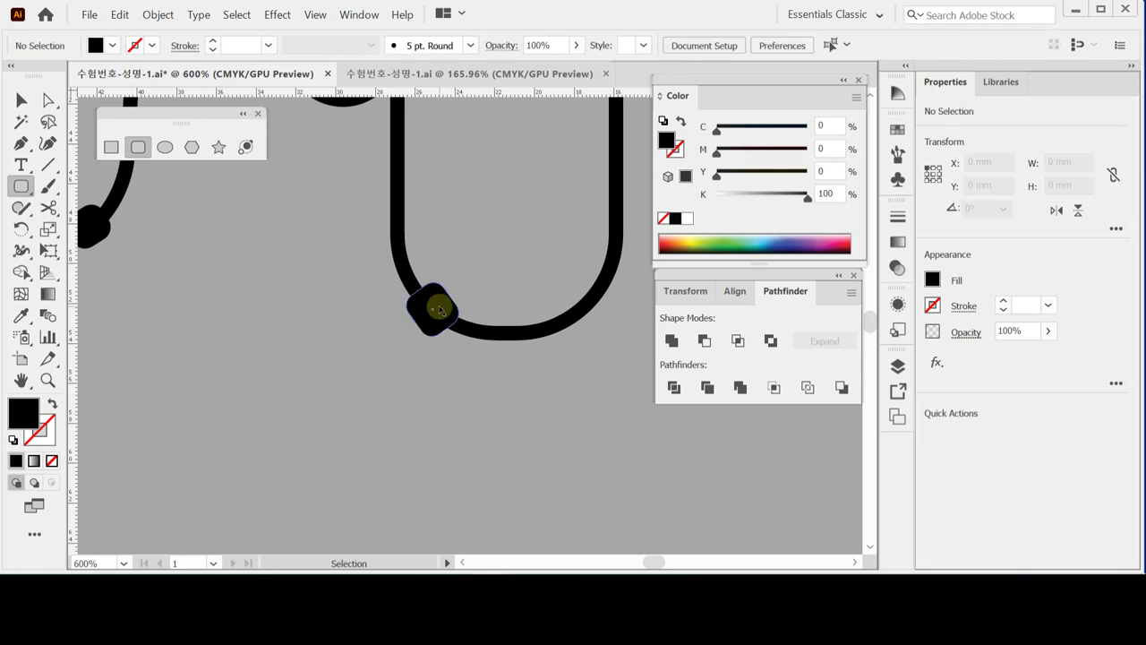
Step: Reflect a copy of the black earpiece vertically about the large outline's centre, using Outline view to locate the centre
ctrl+click(440, 309)
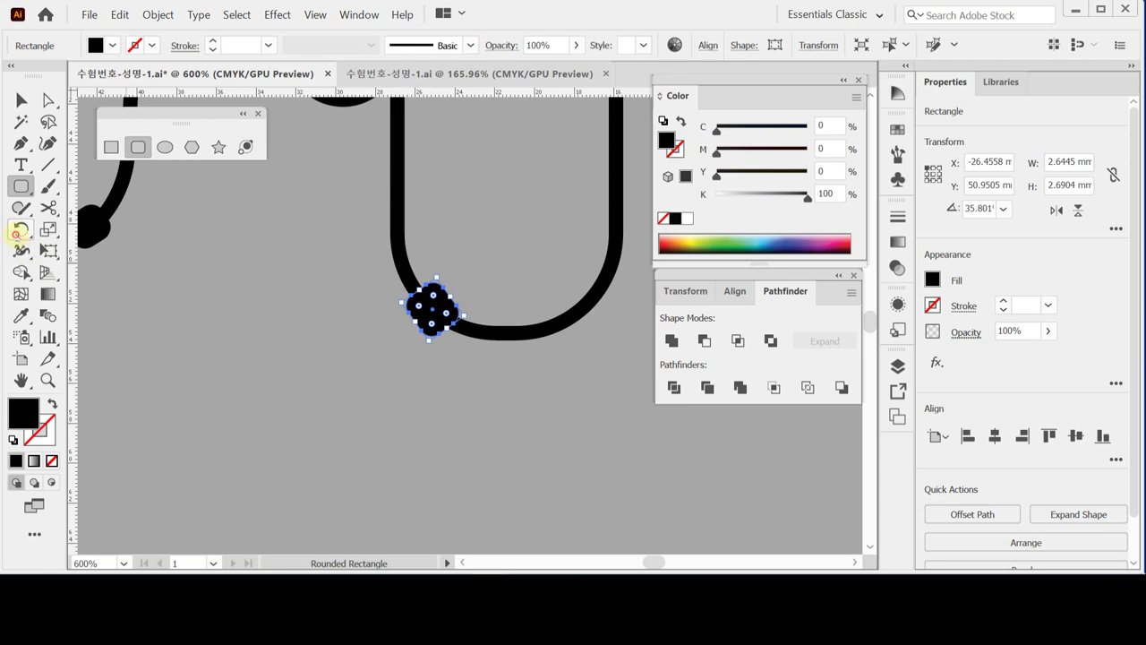
click(20, 230)
click(101, 250)
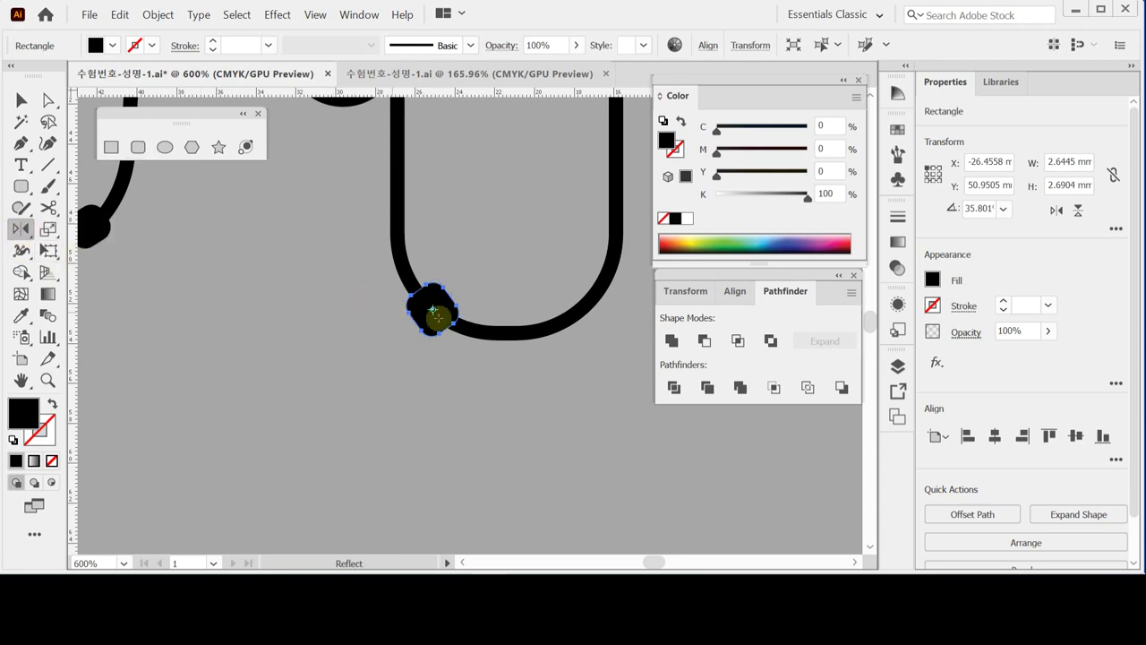
key(ctrl+y)
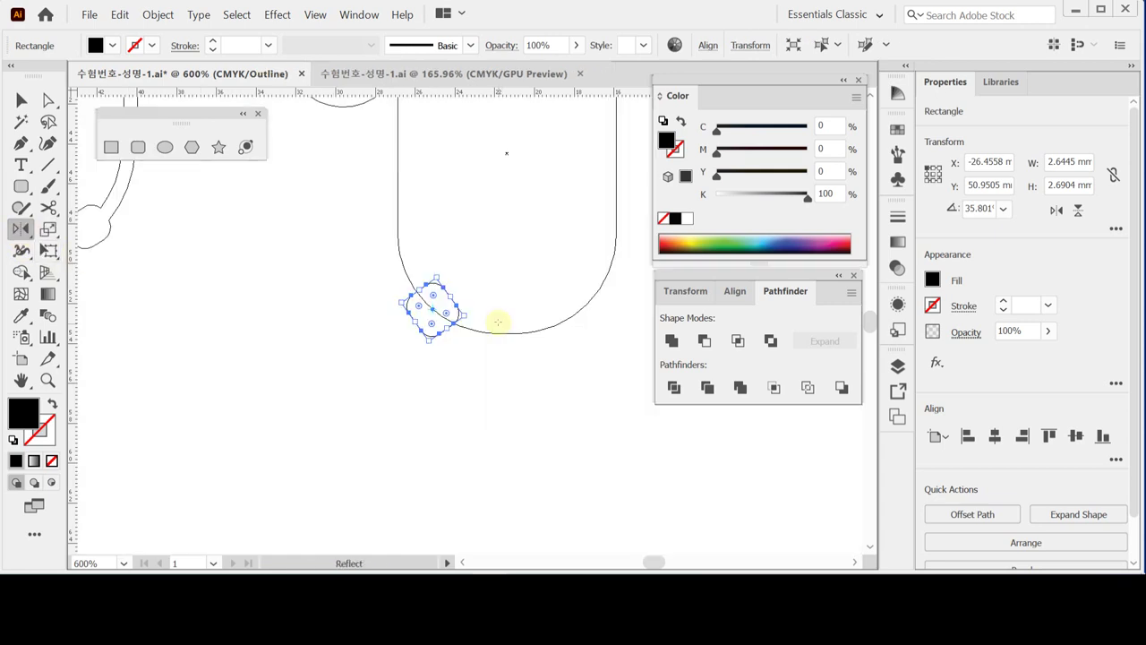
drag(493, 238, 480, 304)
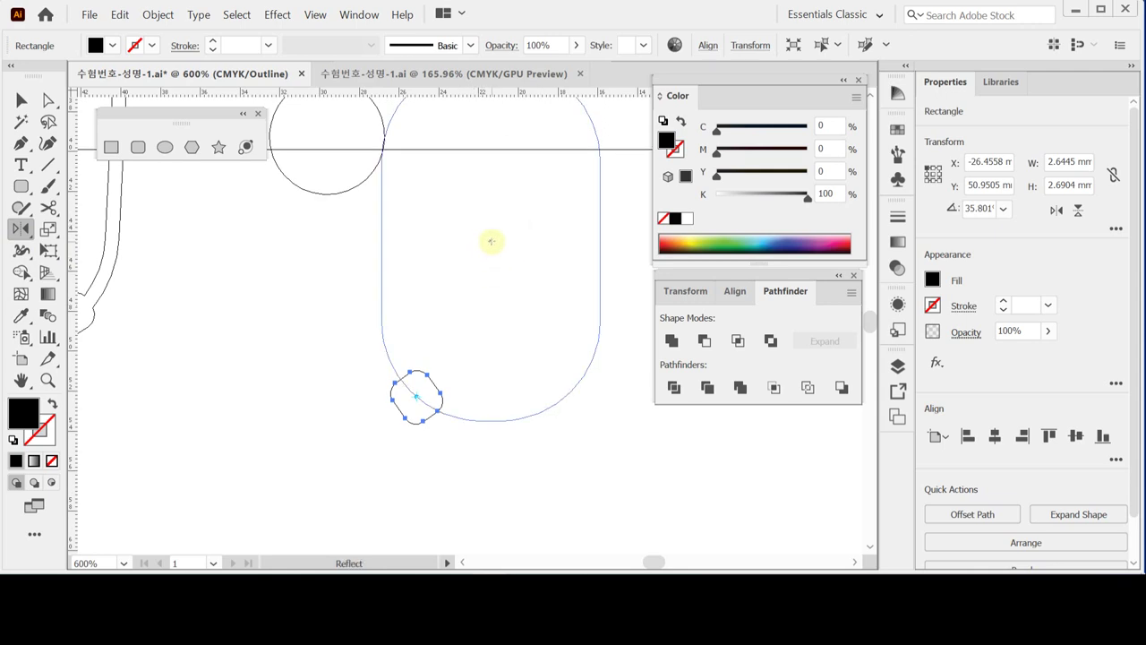
alt+click(491, 241)
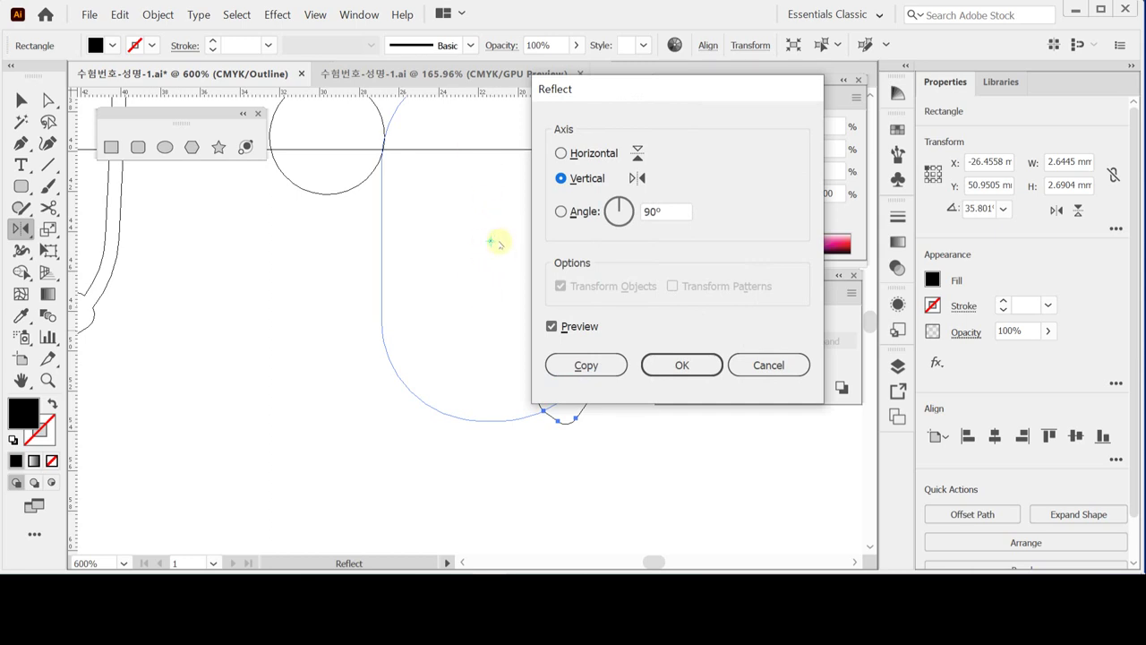
click(583, 365)
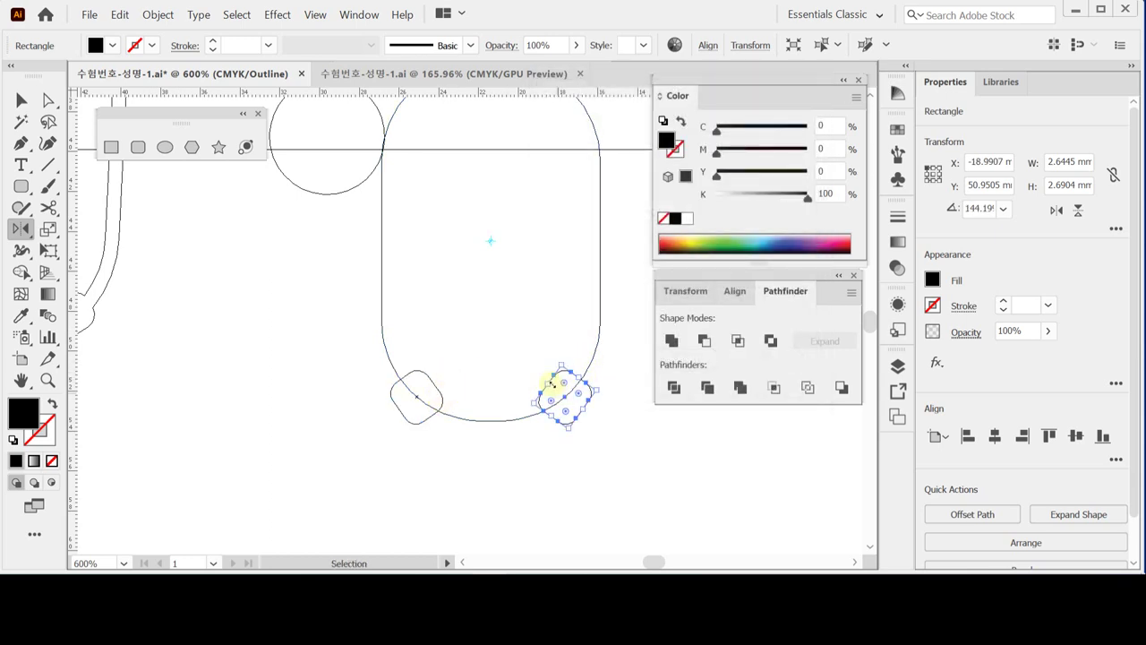
key(ctrl+y)
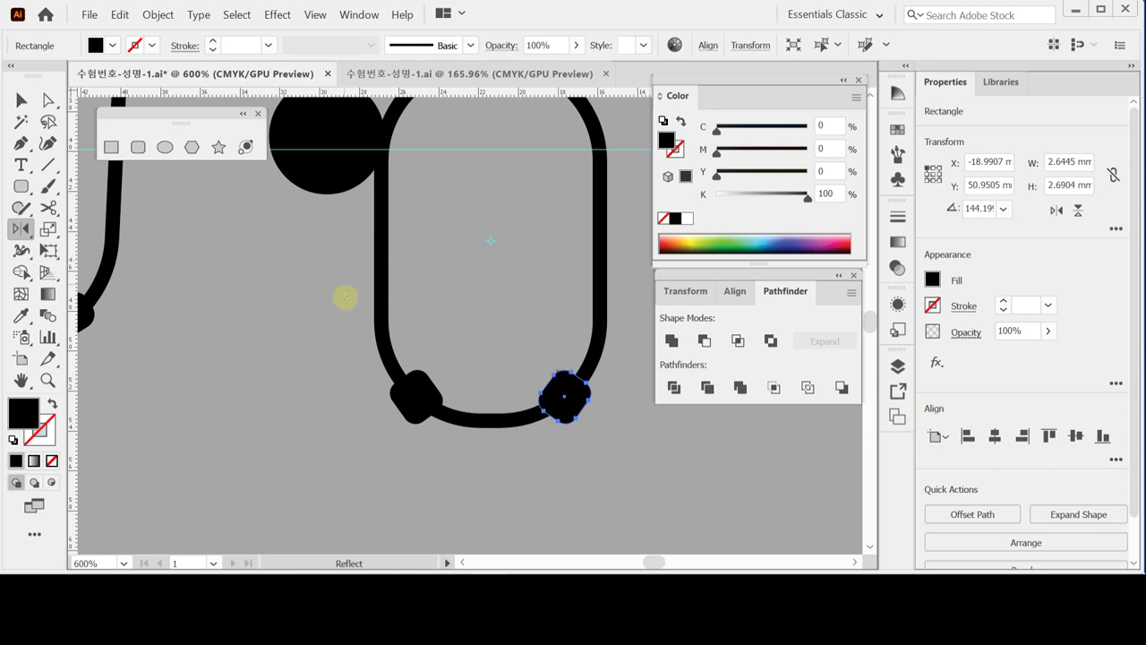
key(ctrl)
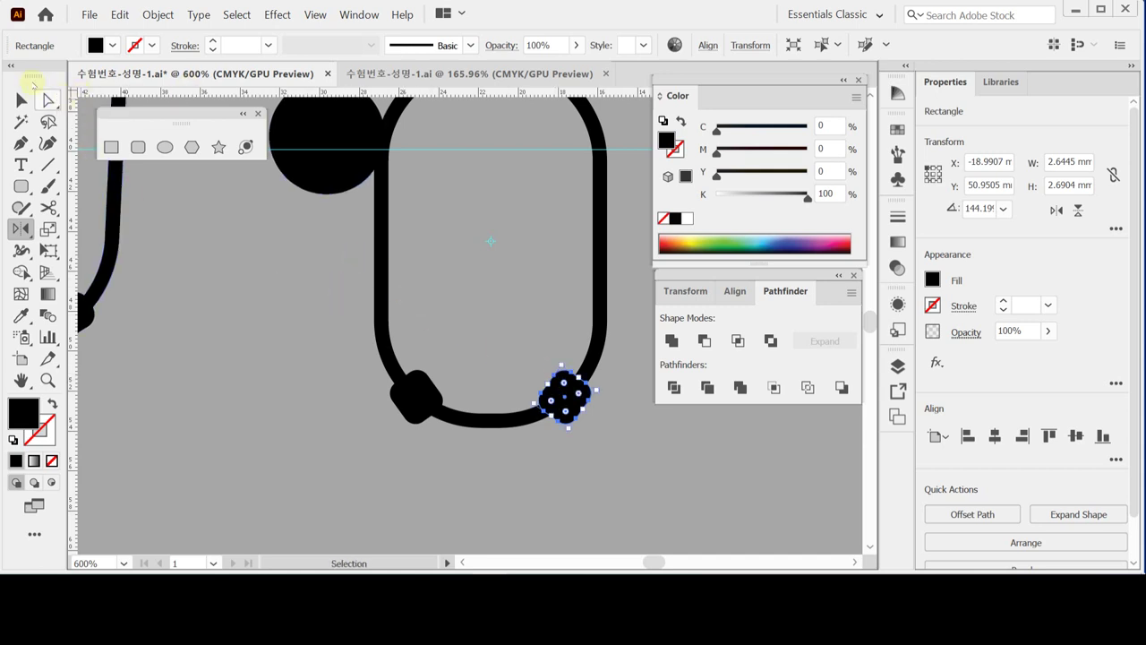
click(22, 101)
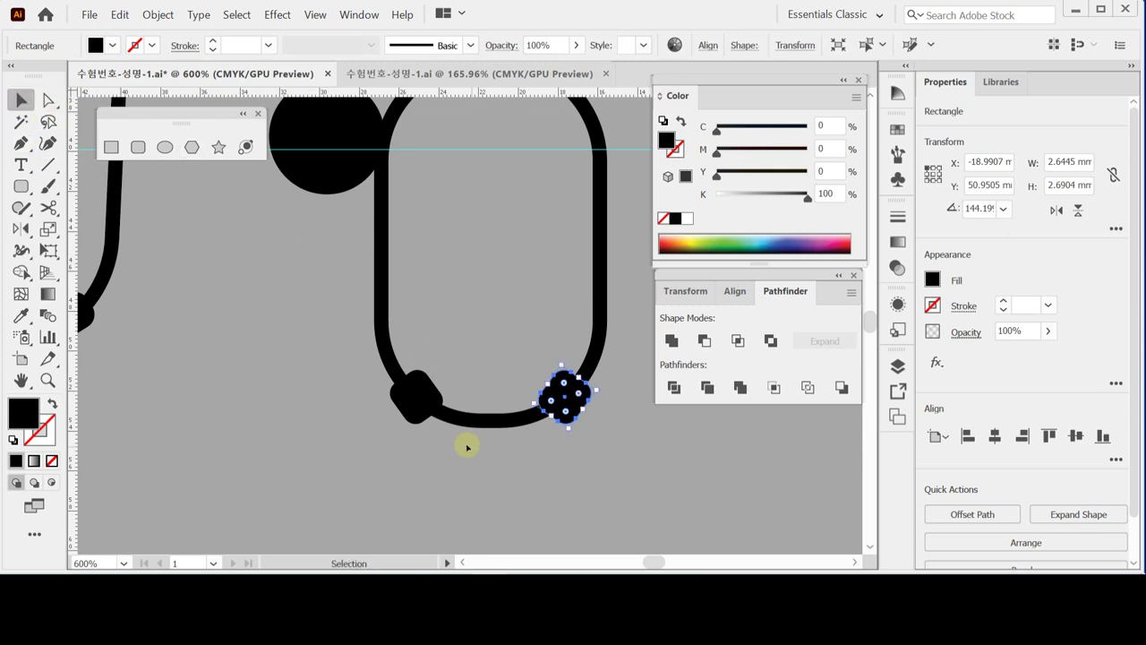
Step: Isolate the large 11 × 18 mm rounded outline for editing and move the floating shape tools clear of the isolation bar
click(463, 460)
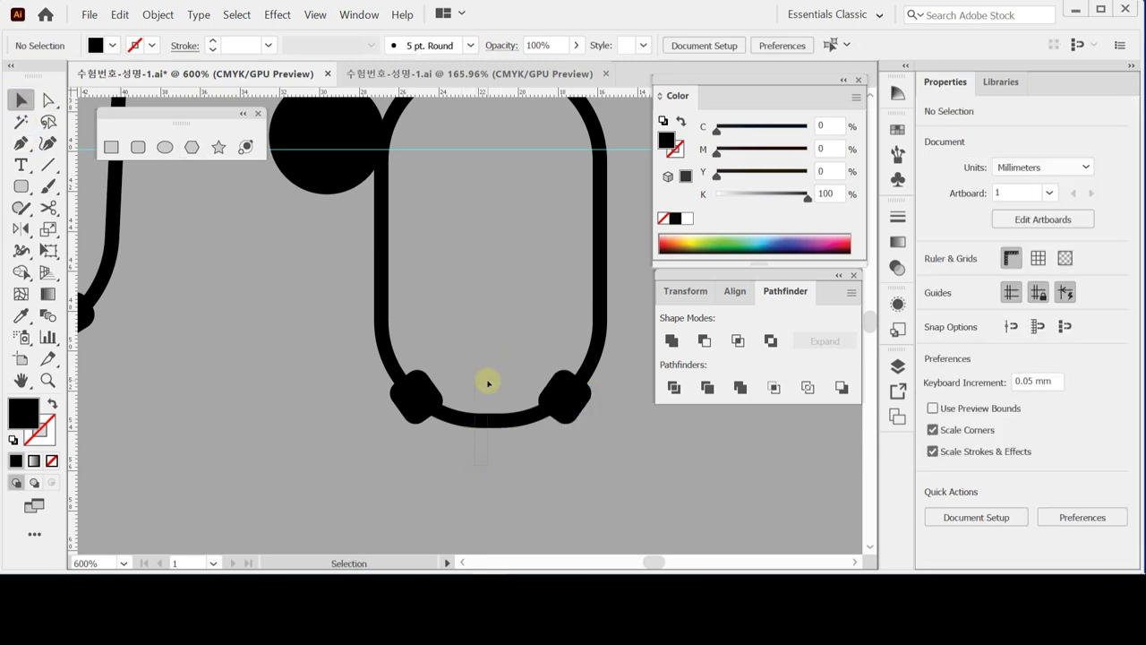
click(518, 416)
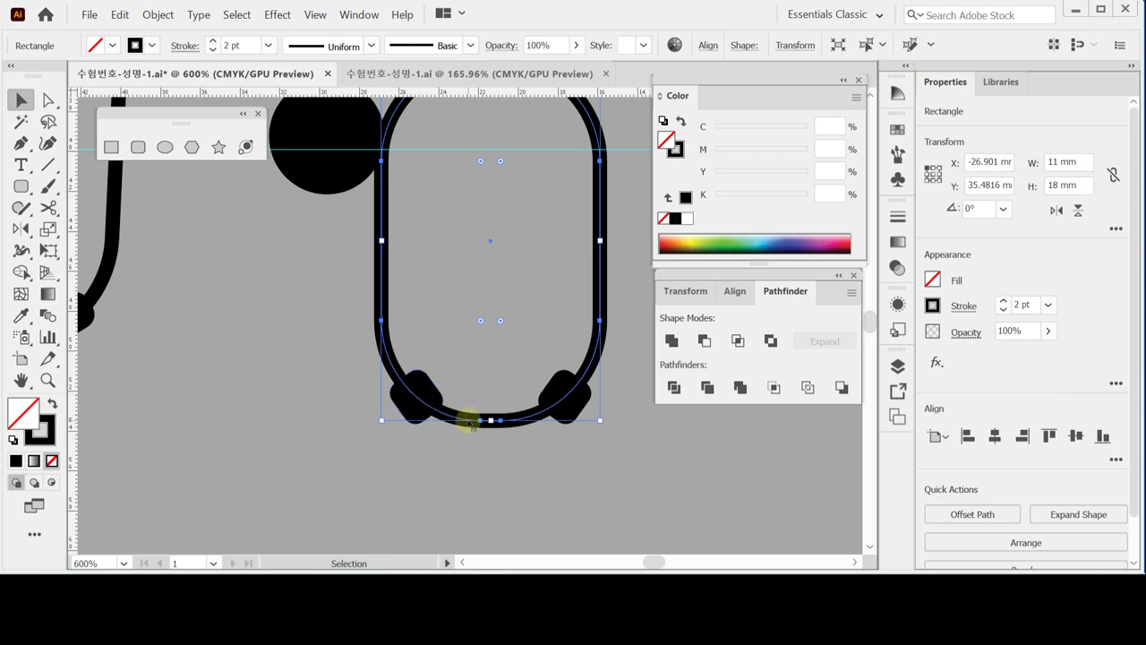
double_click(471, 422)
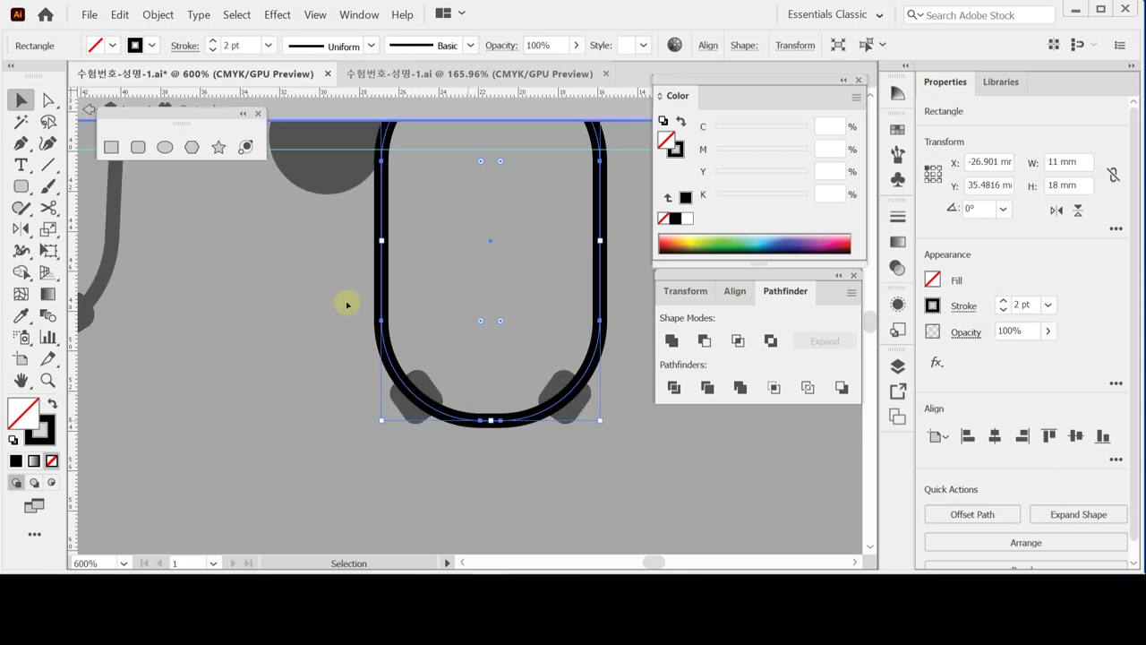
drag(168, 122, 174, 148)
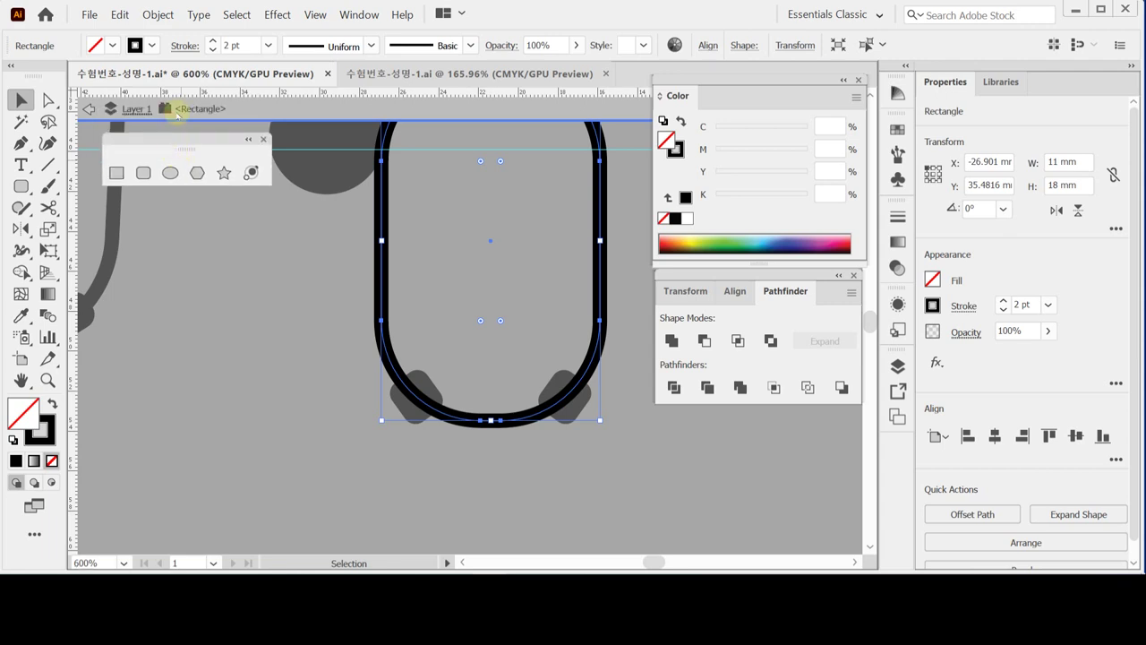
Step: Cut the large outline at both earpieces with the Scissors tool, delete its lower segment and exit isolation mode
click(47, 207)
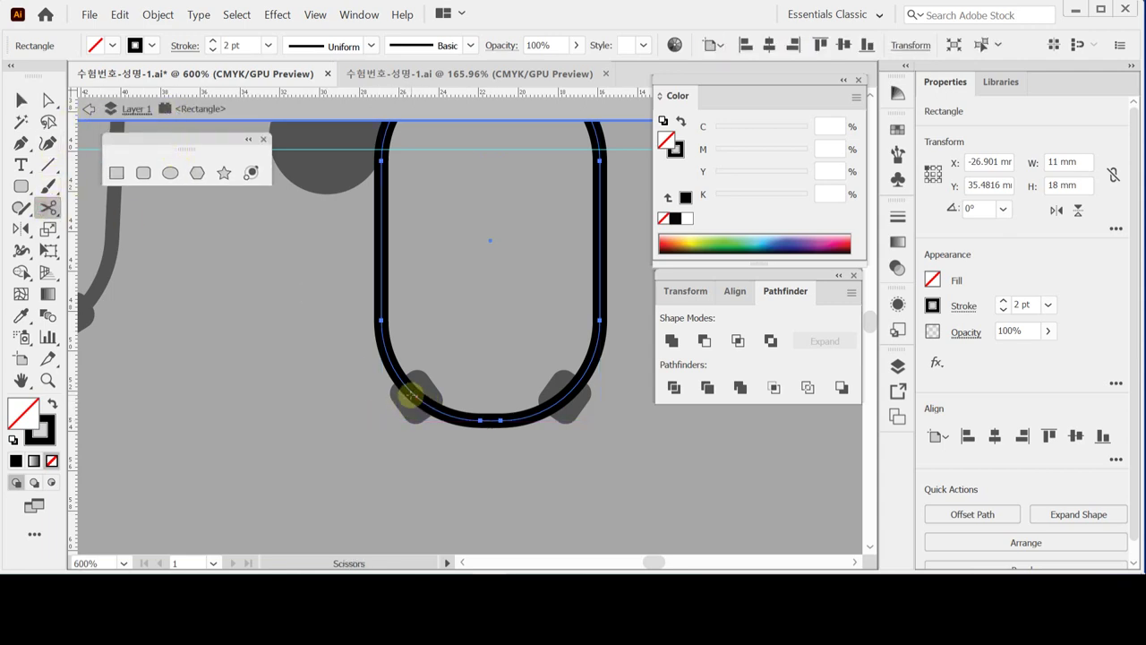
click(559, 389)
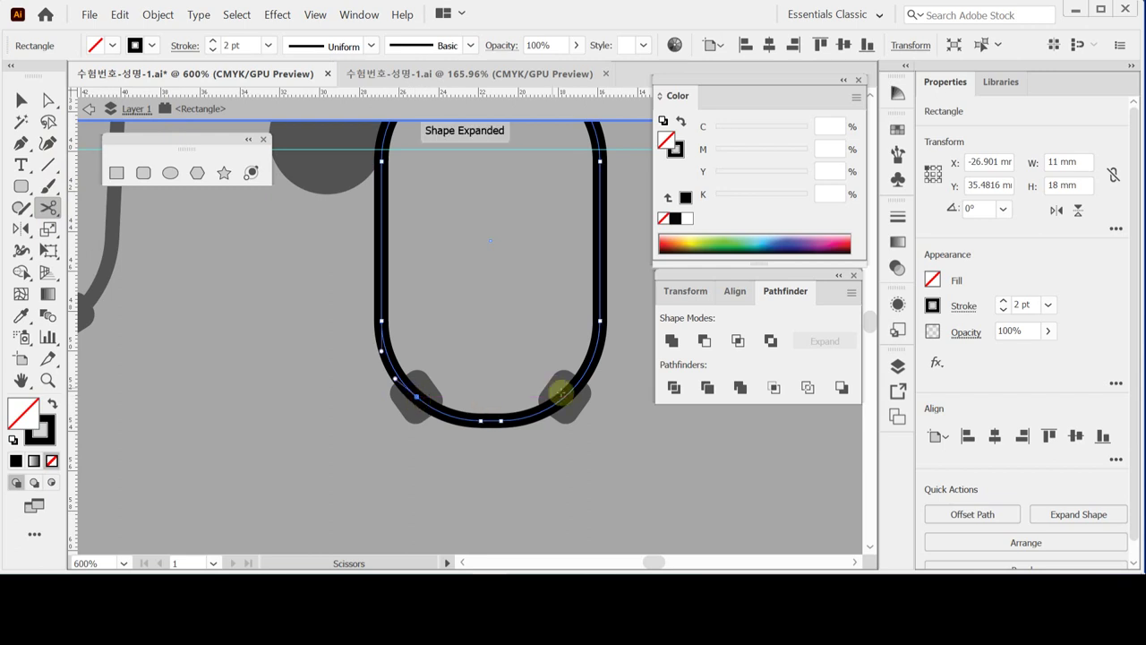
click(569, 392)
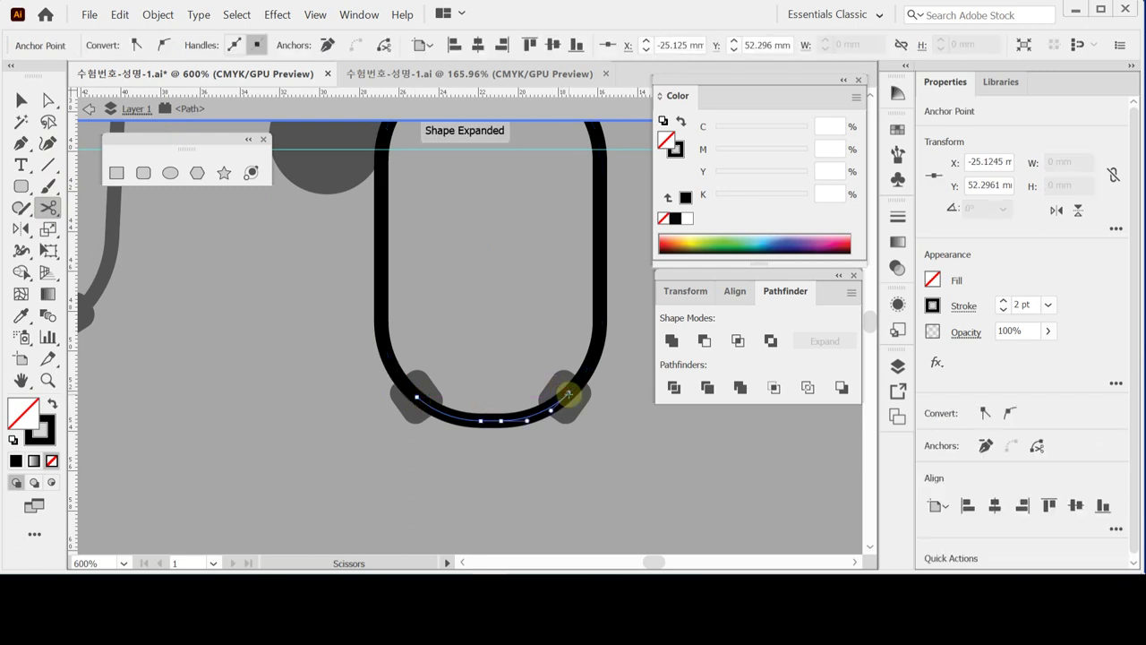
key(Delete)
key(Delete)
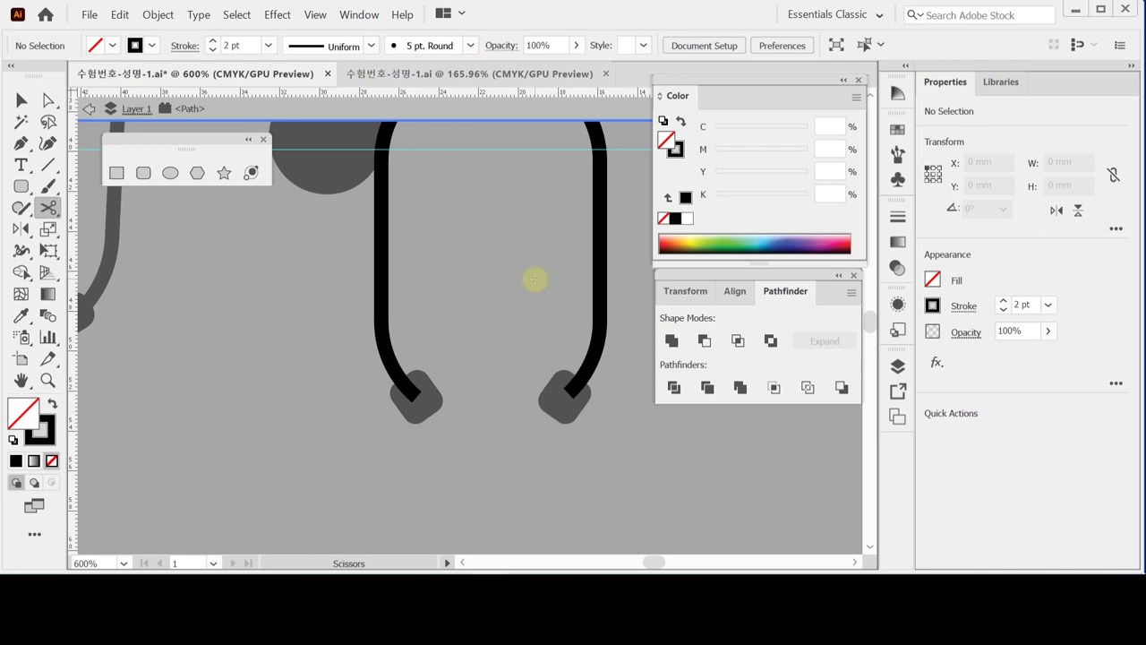
key(Escape)
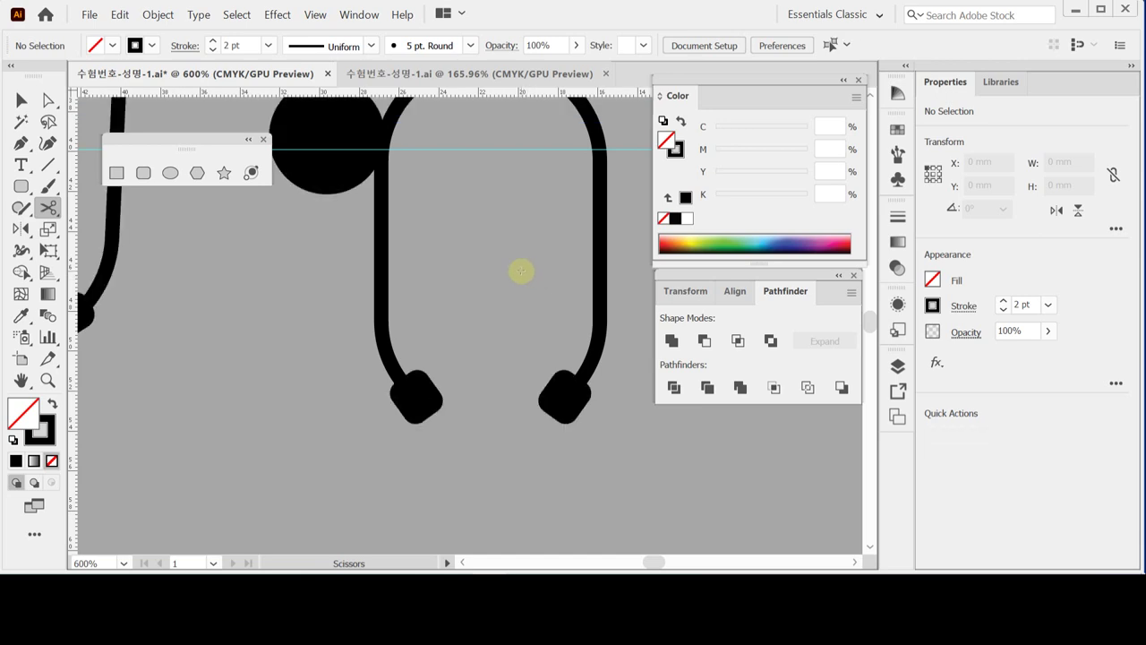
Step: Convert the strokes of both stethoscope tube paths into filled shapes with Outline Stroke
alt+click(549, 358)
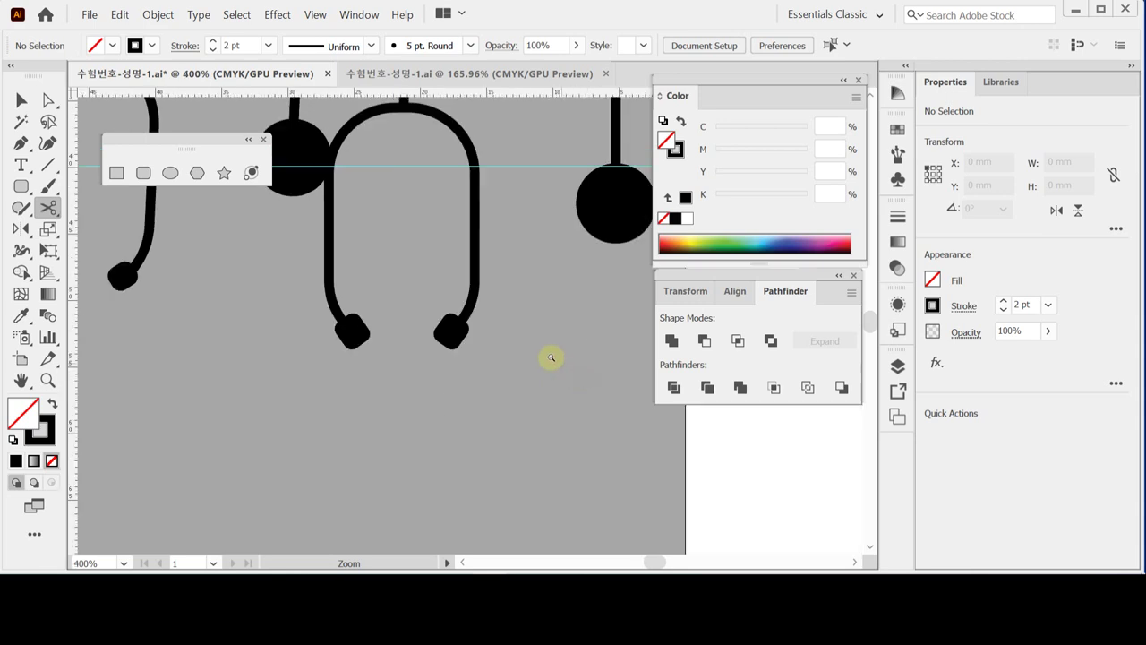
click(415, 295)
scroll(410, 313, up, 3)
alt+click(405, 338)
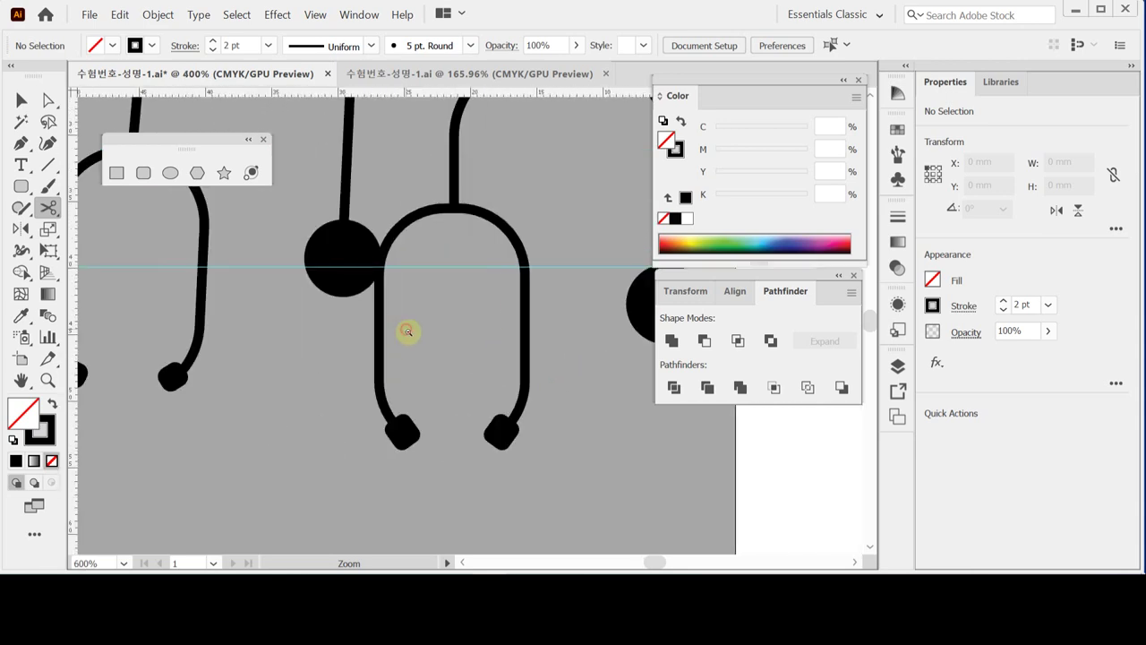
drag(406, 330, 356, 322)
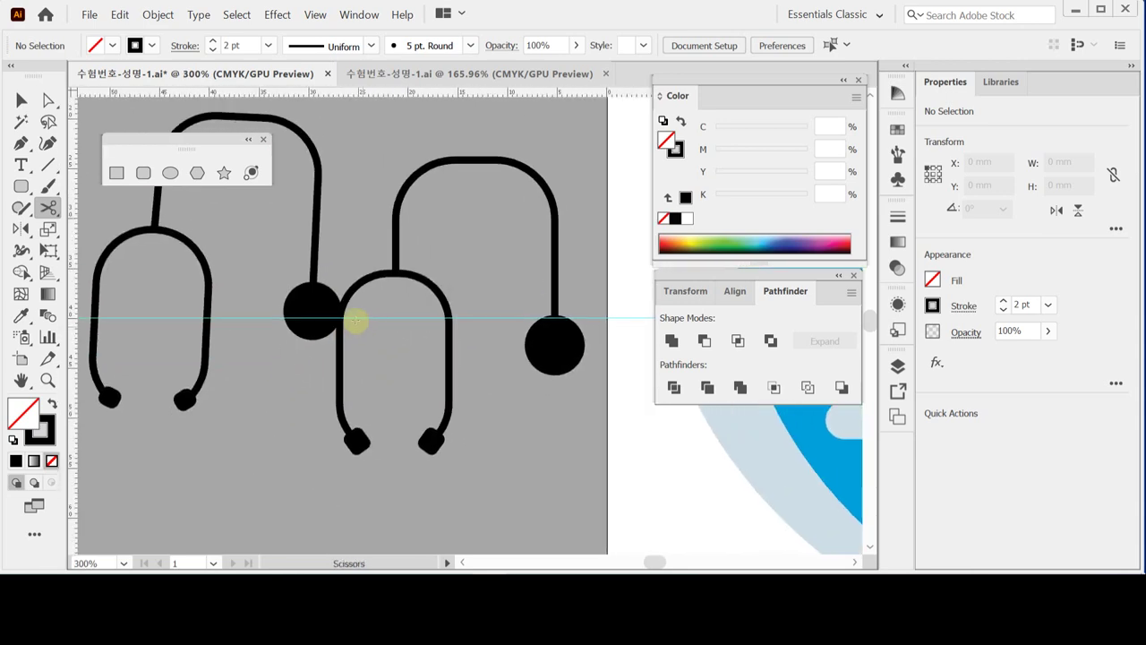
ctrl+click(422, 294)
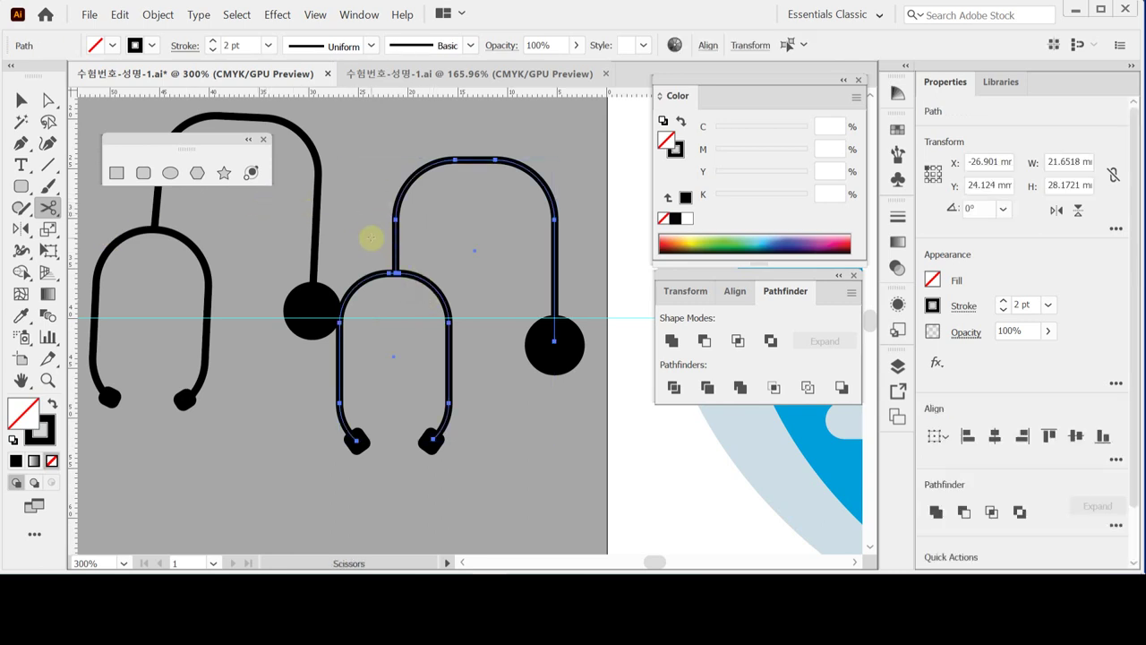
click(154, 14)
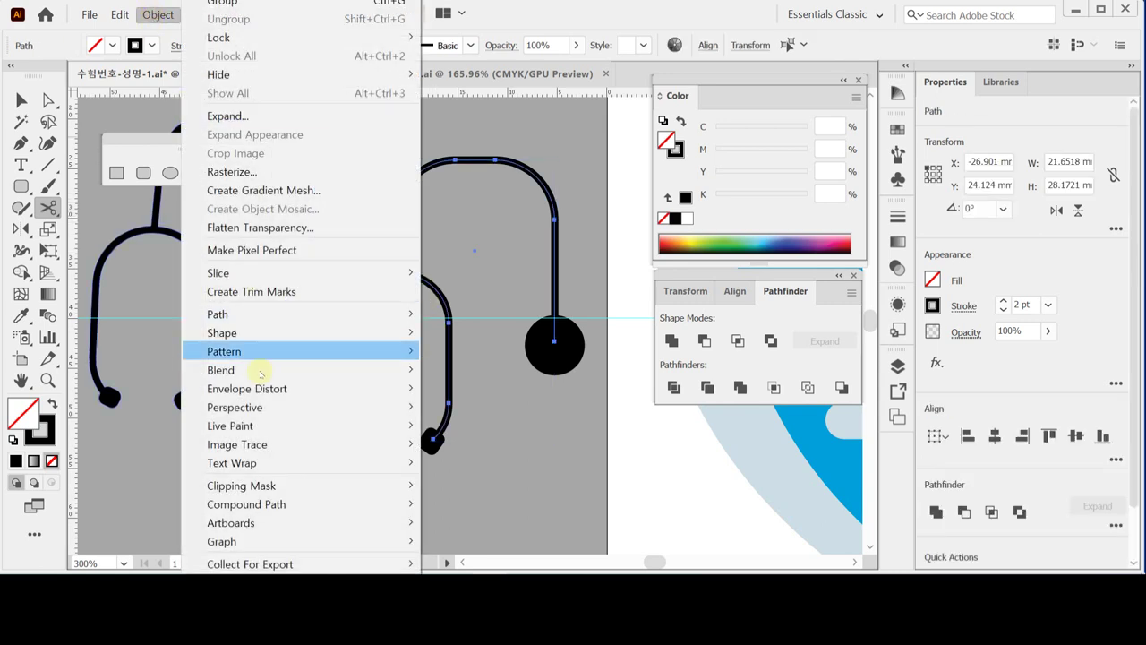
mouse_move(264, 322)
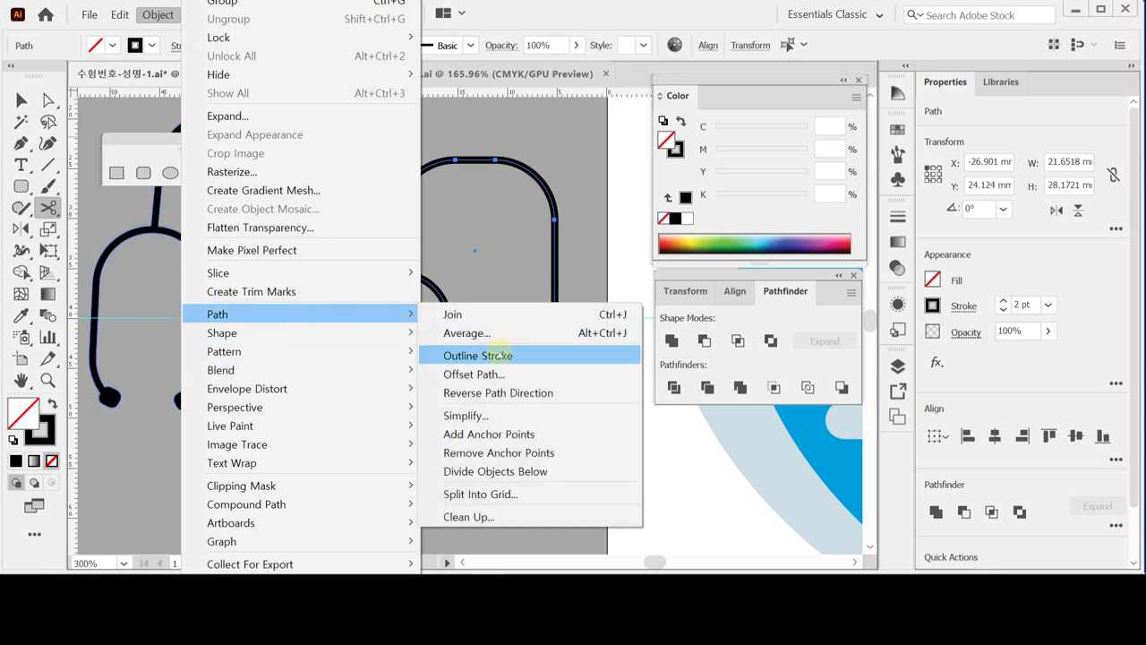
click(498, 355)
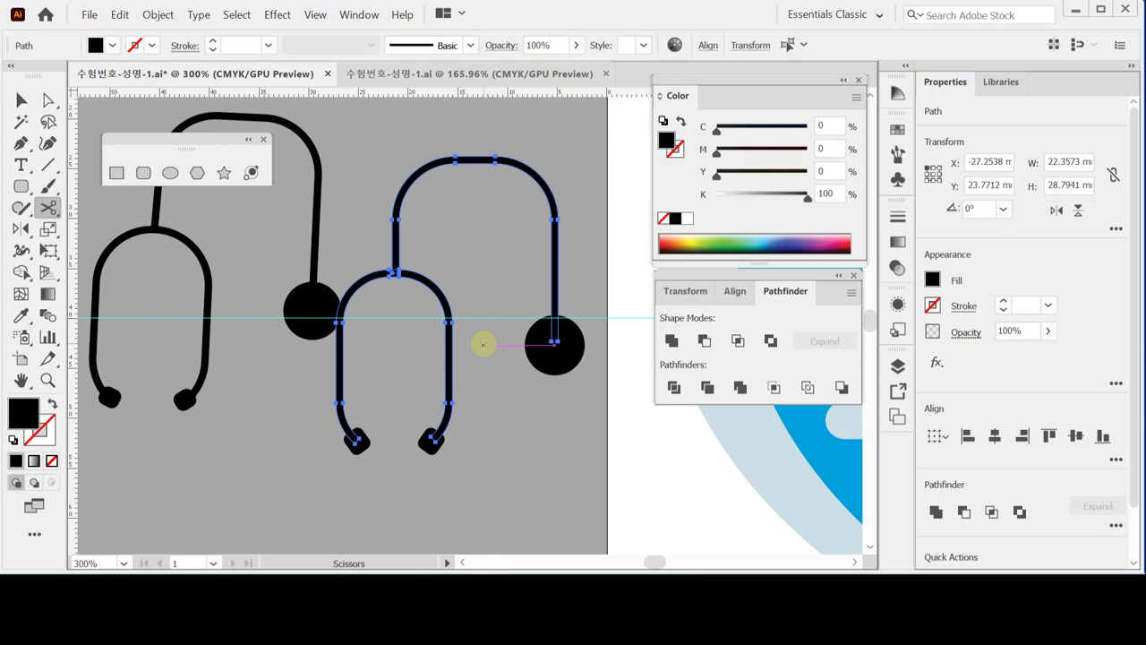
Step: Select the tubes, chest piece and both earpieces of the new stethoscope and unite them into one shape
key(v)
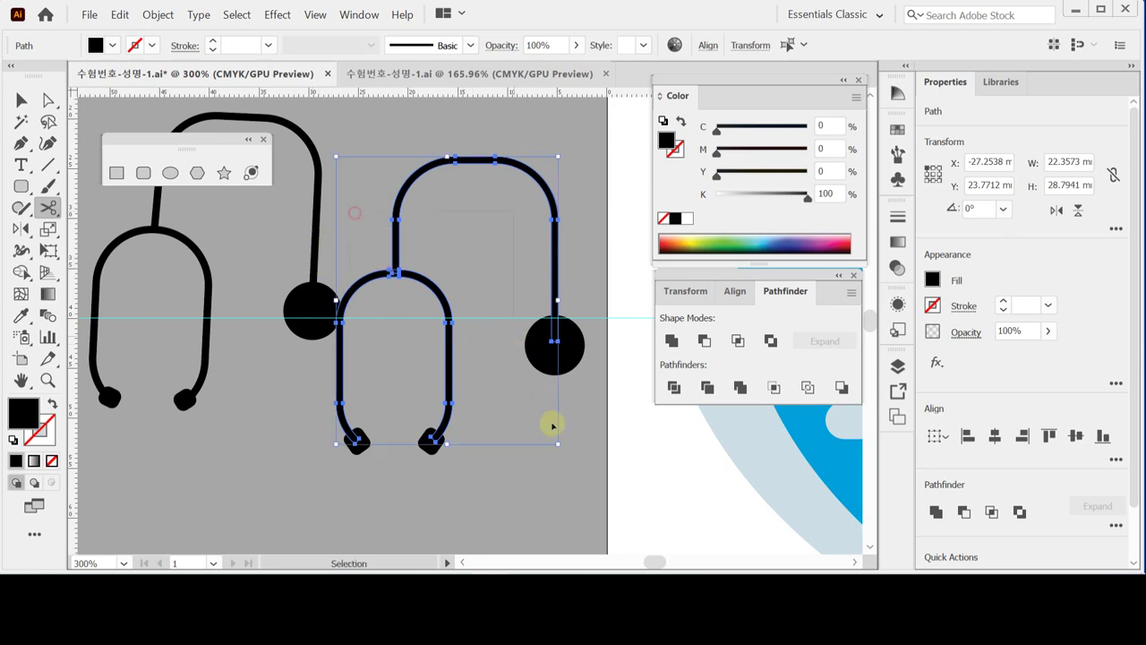
drag(575, 475, 576, 474)
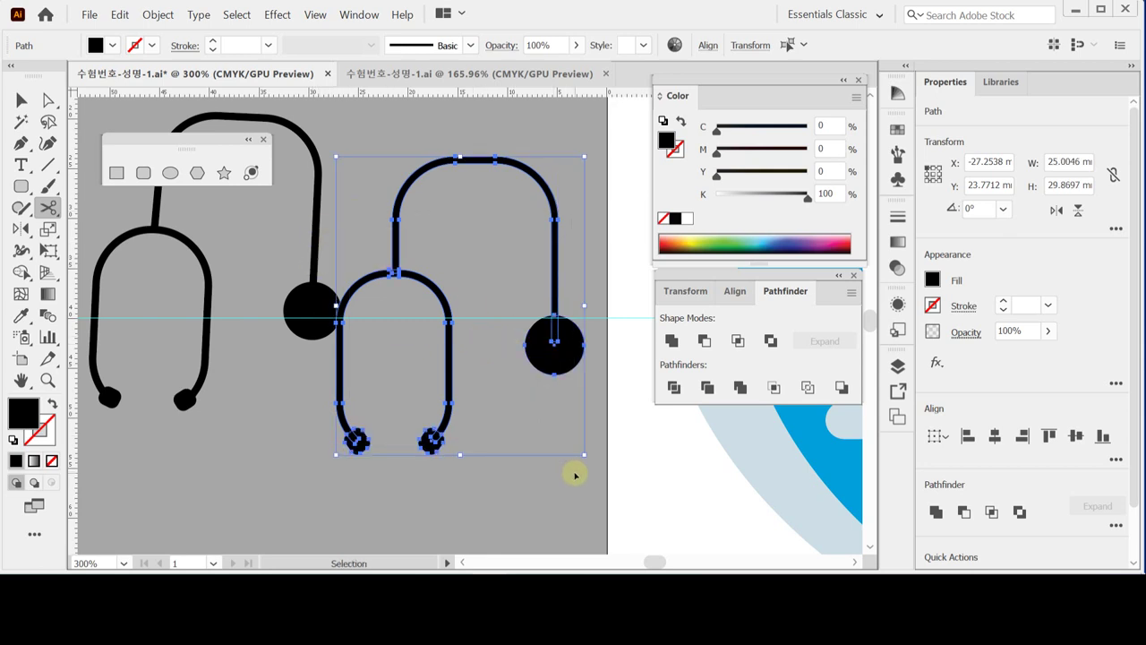
click(673, 342)
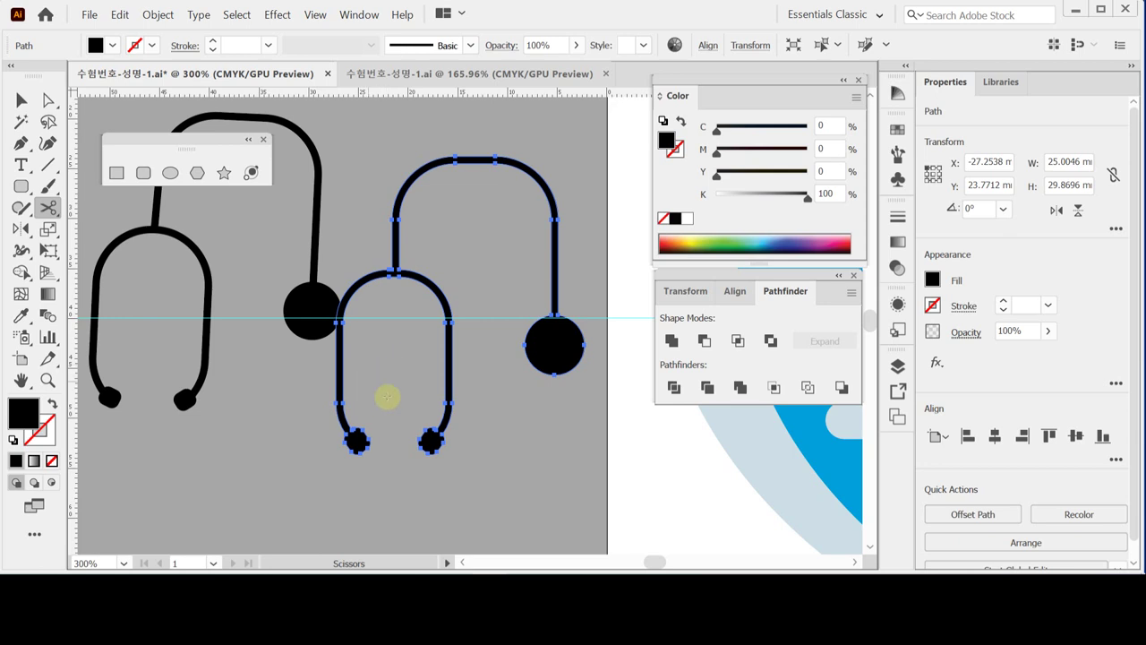
Step: Delete the older tilted stethoscope beside the new one and save the document
drag(408, 372, 323, 447)
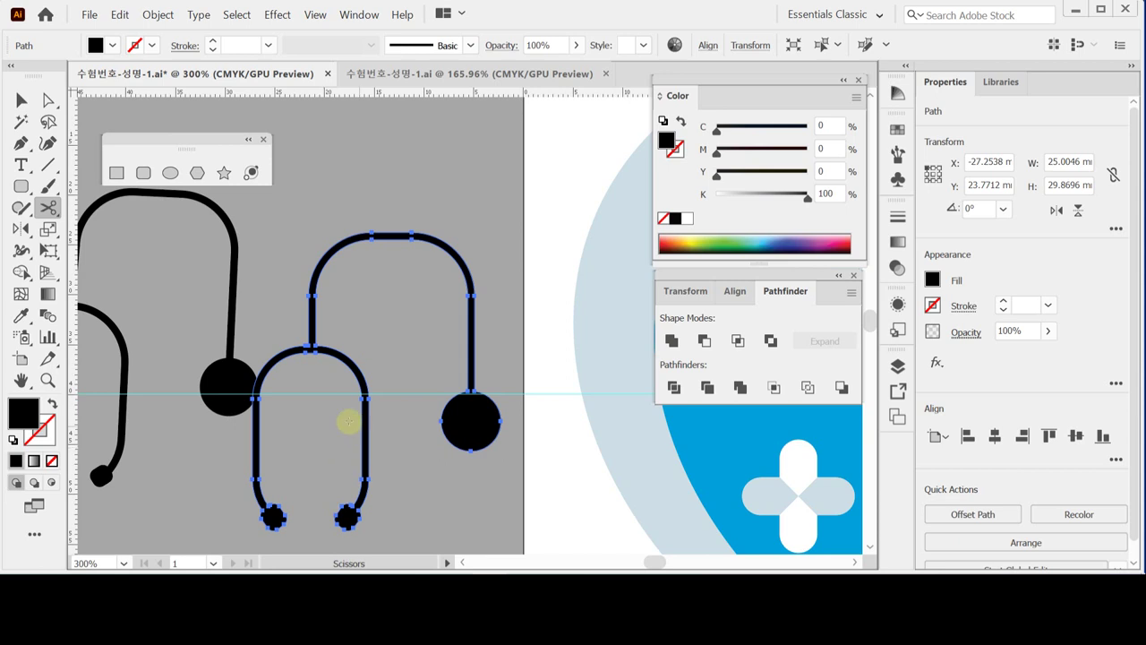
click(242, 383)
key(Delete)
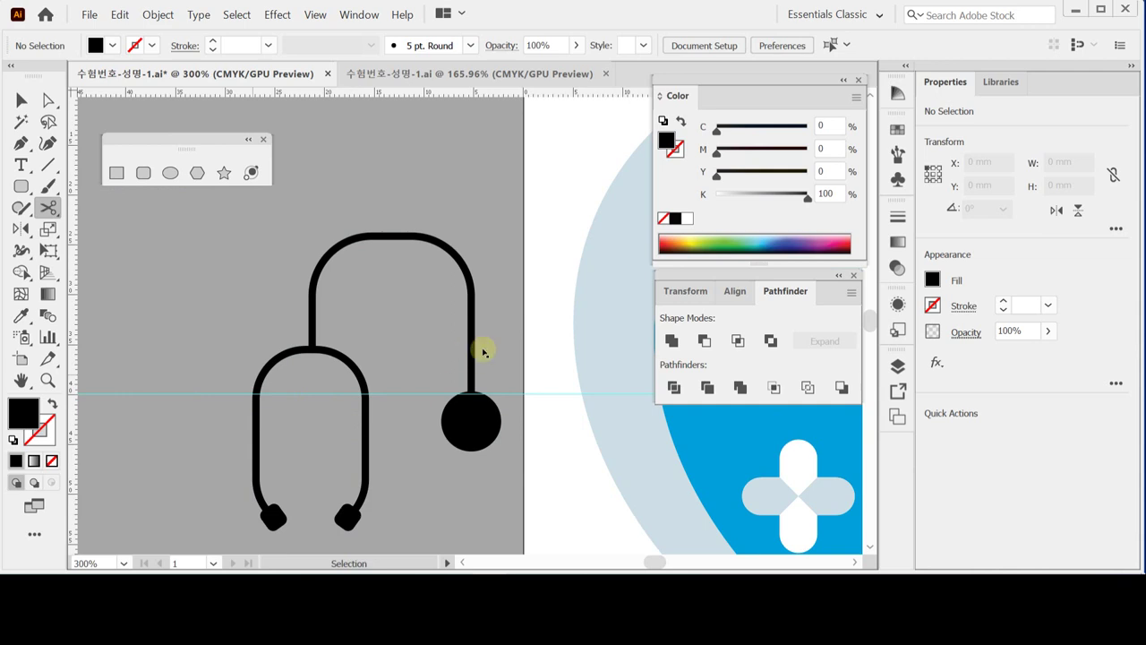
key(ctrl+plus)
key(ctrl+s)
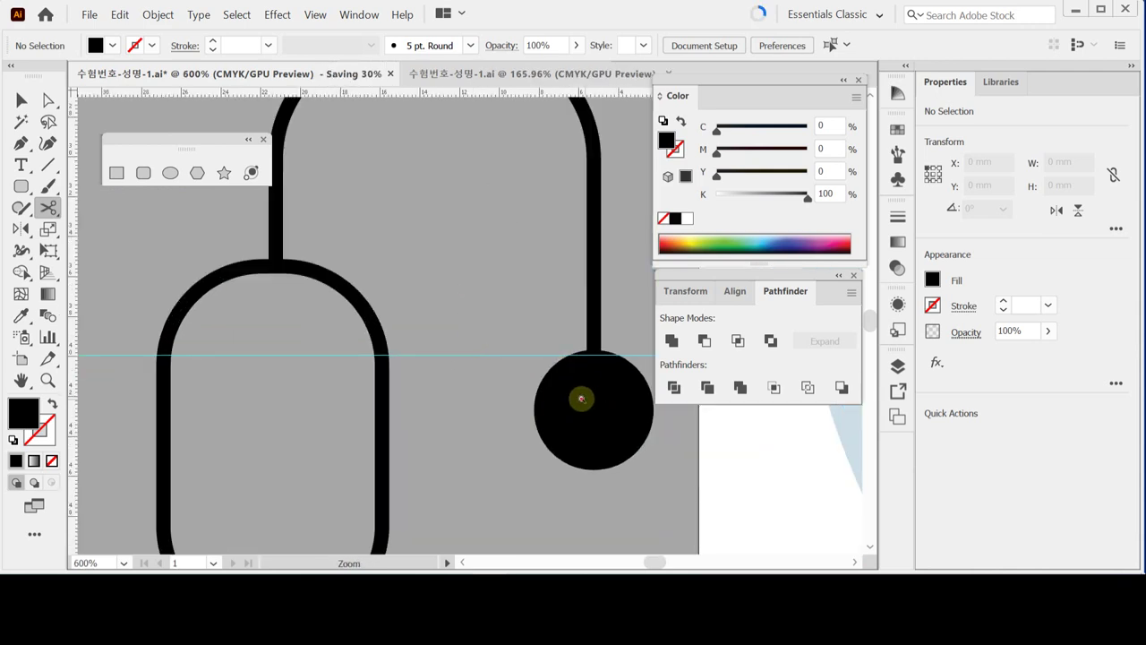
Step: Move the united stethoscope onto the doctor's chest so its upper loop surrounds the neck
key(ctrl+minus)
key(ctrl+minus)
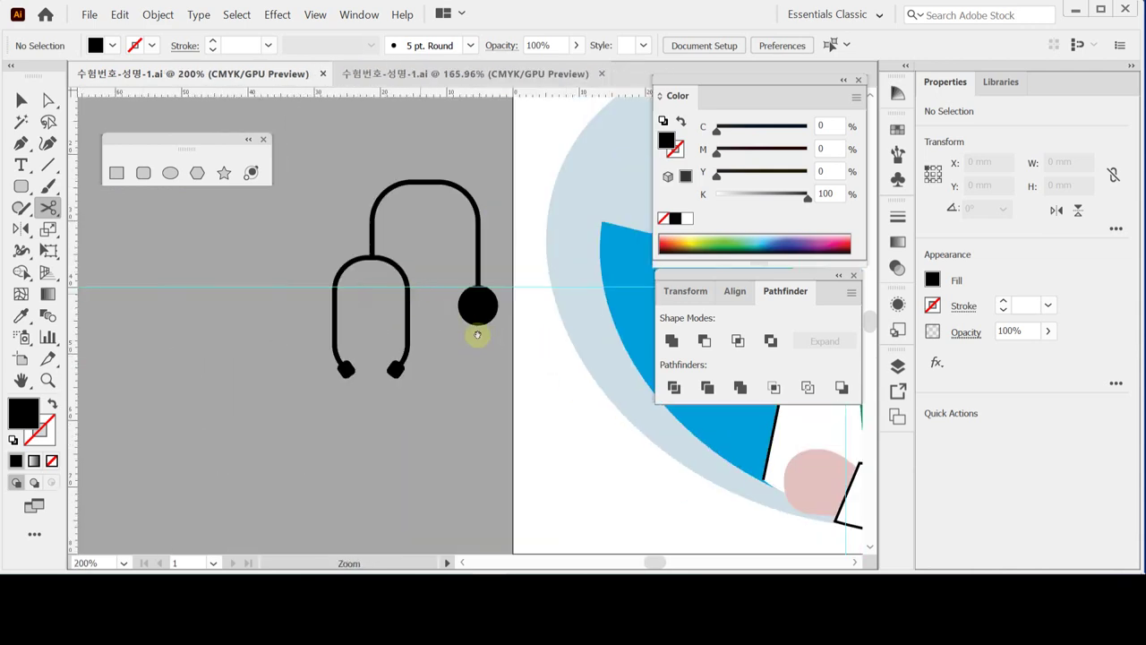
drag(476, 328, 621, 396)
scroll(296, 343, right, 5)
scroll(251, 314, down, 2)
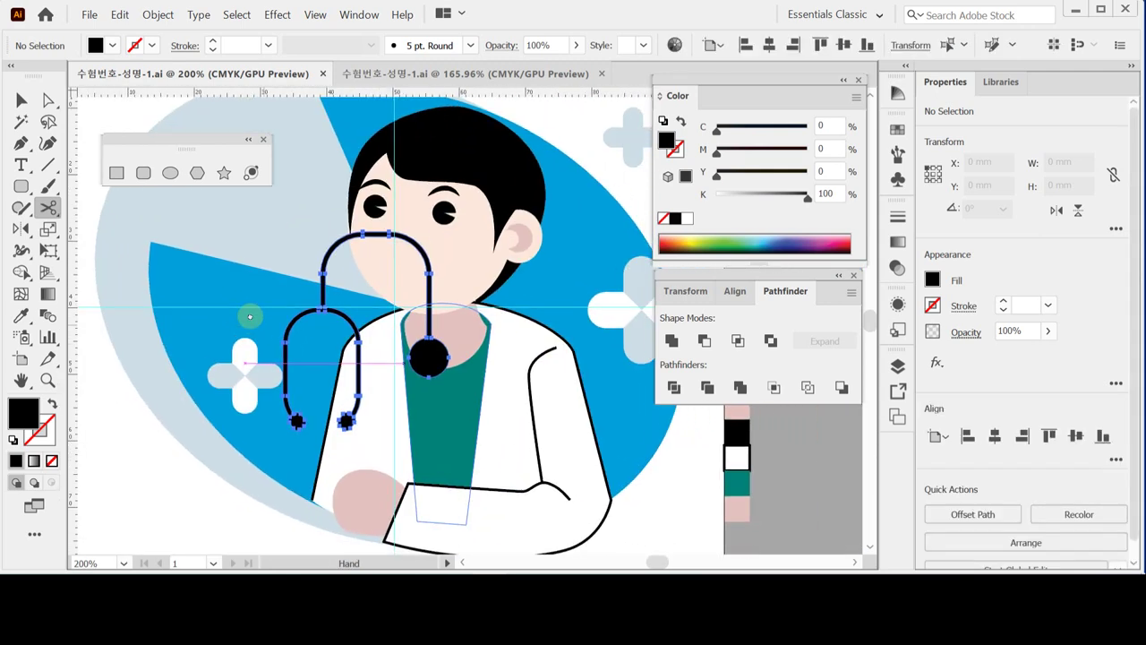
drag(422, 339, 494, 379)
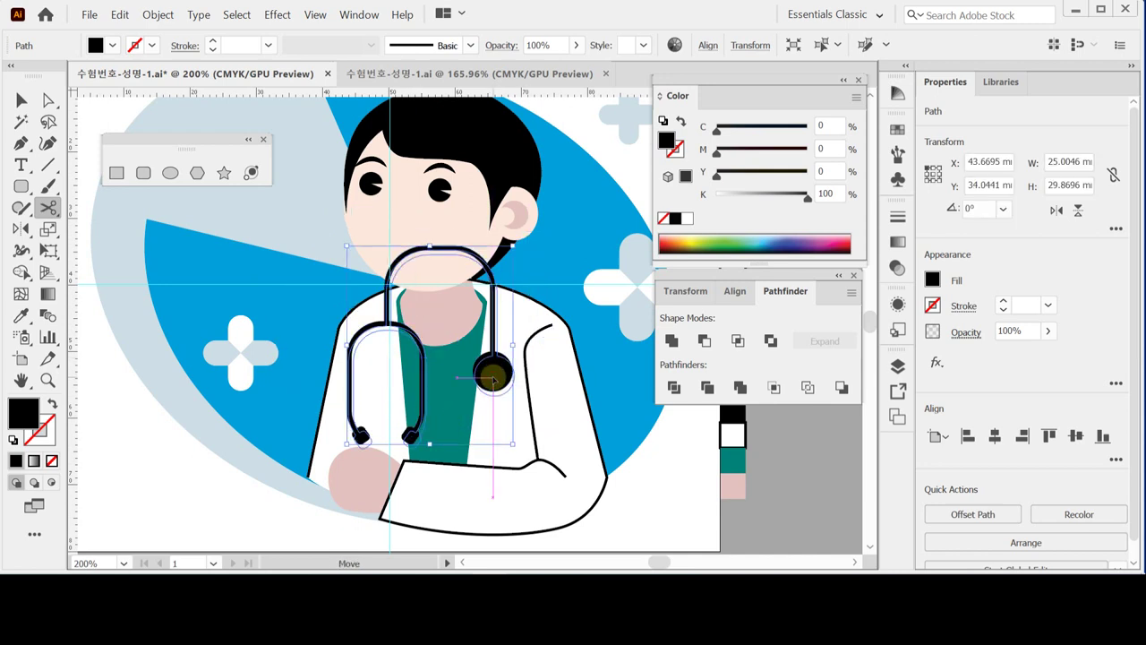
key(c)
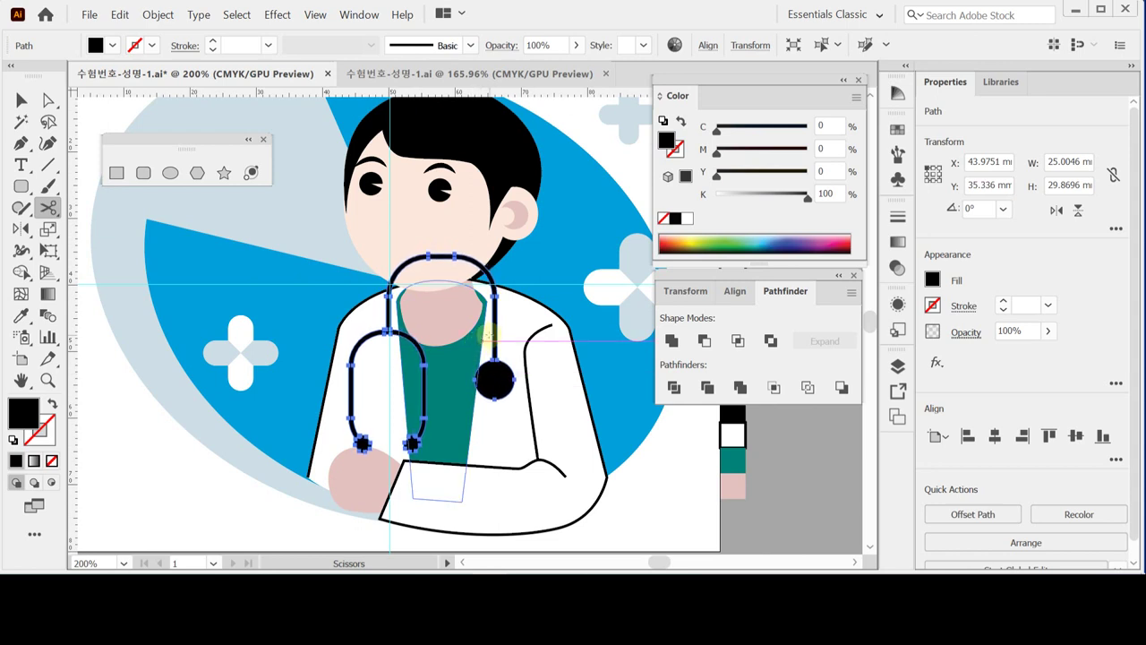
Step: Rotate the stethoscope about 2.4° clockwise on the doctor's chest
key(v)
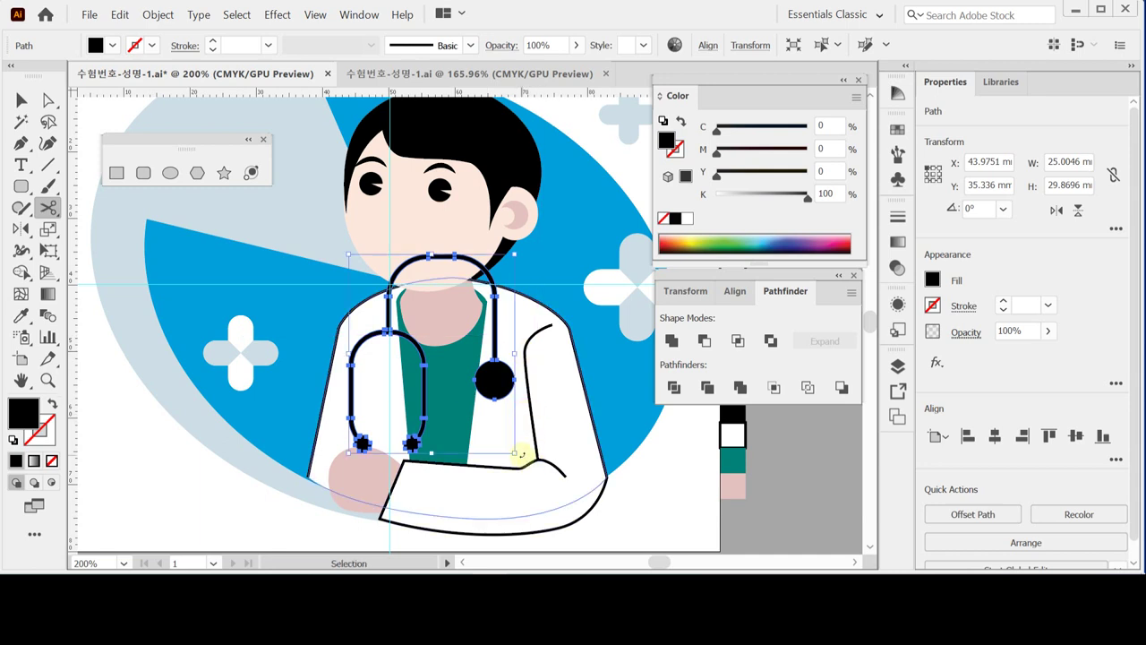
drag(518, 454, 511, 455)
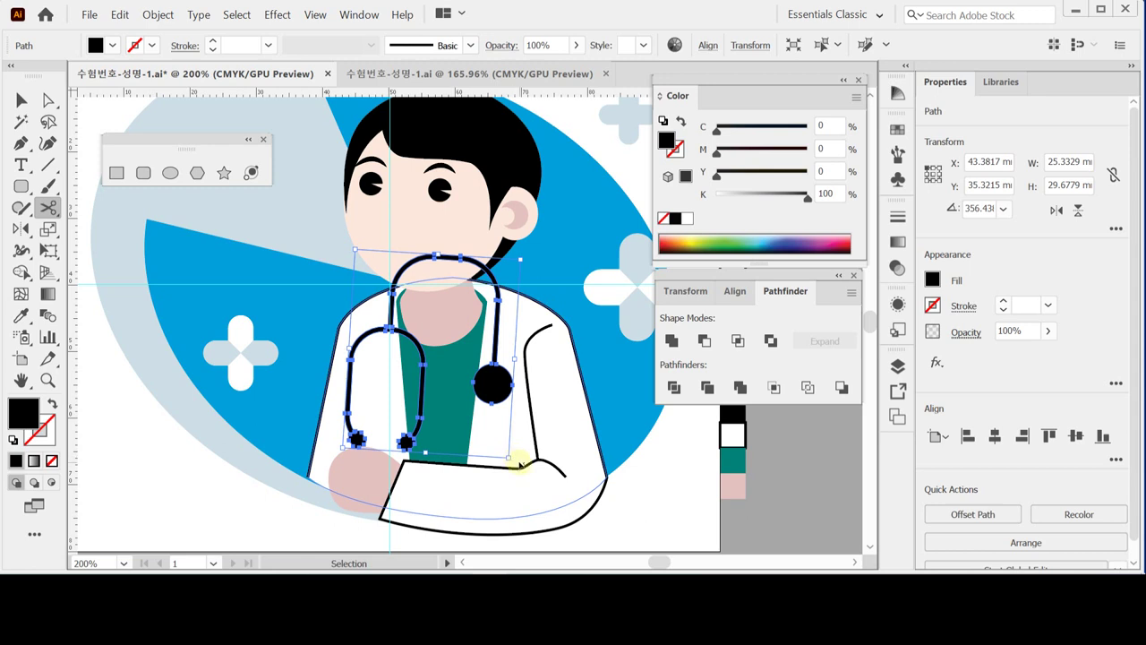
drag(515, 465, 511, 455)
key(c)
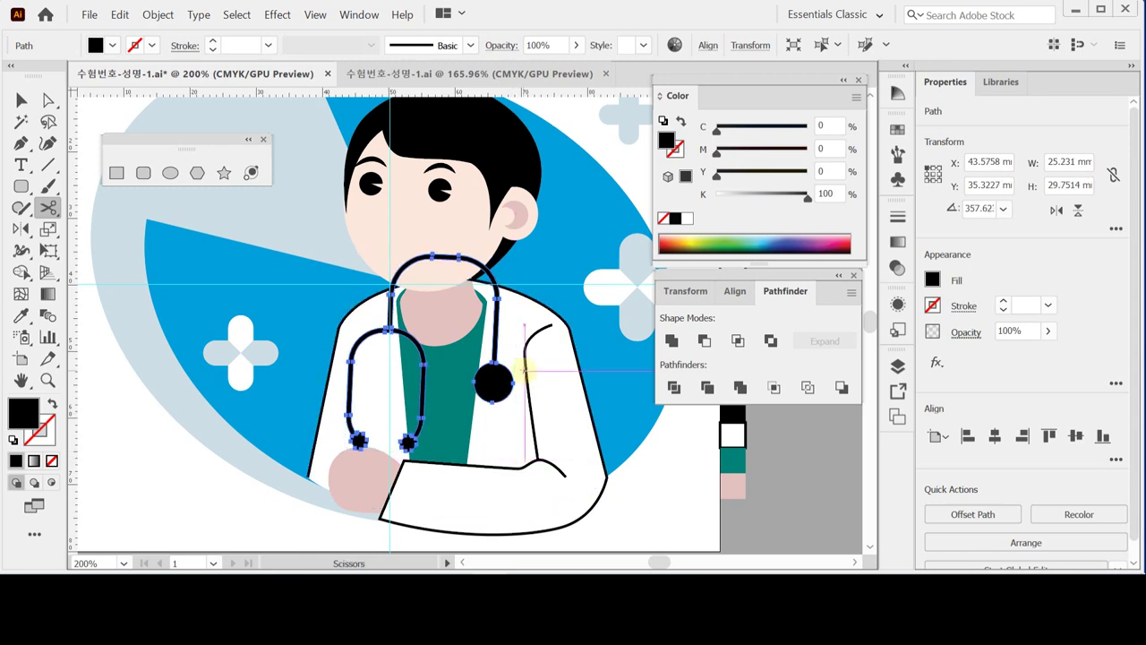
Step: Send the stethoscope behind the doctor's head in the stacking order, deselect it and save the document
key(ctrl)
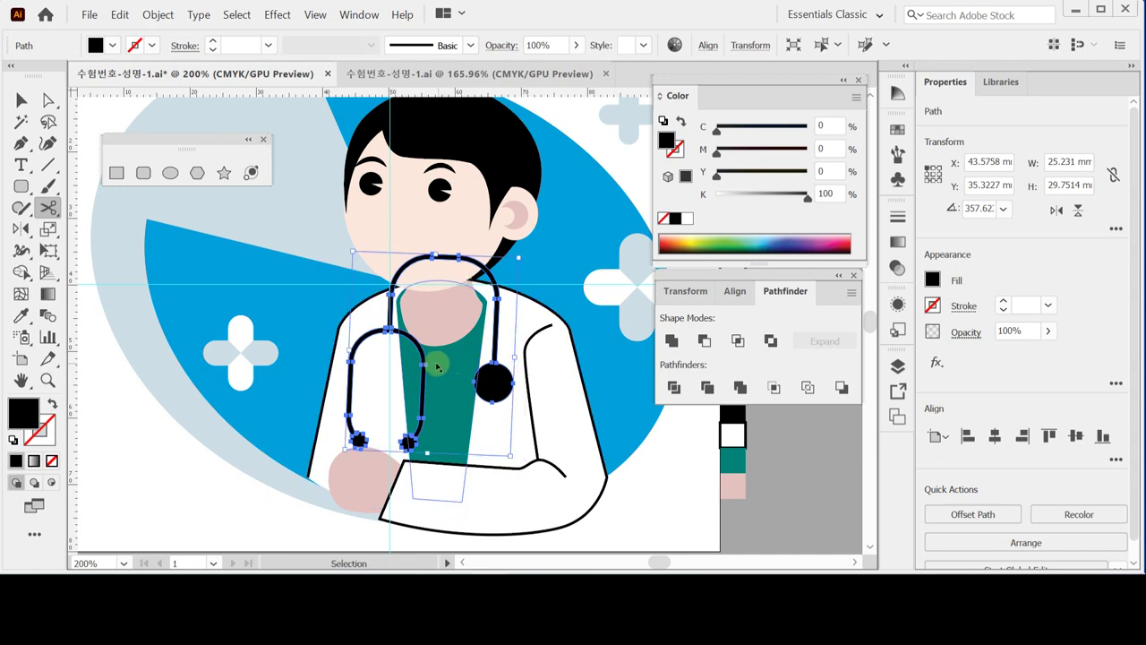
key(ctrl+bracketleft)
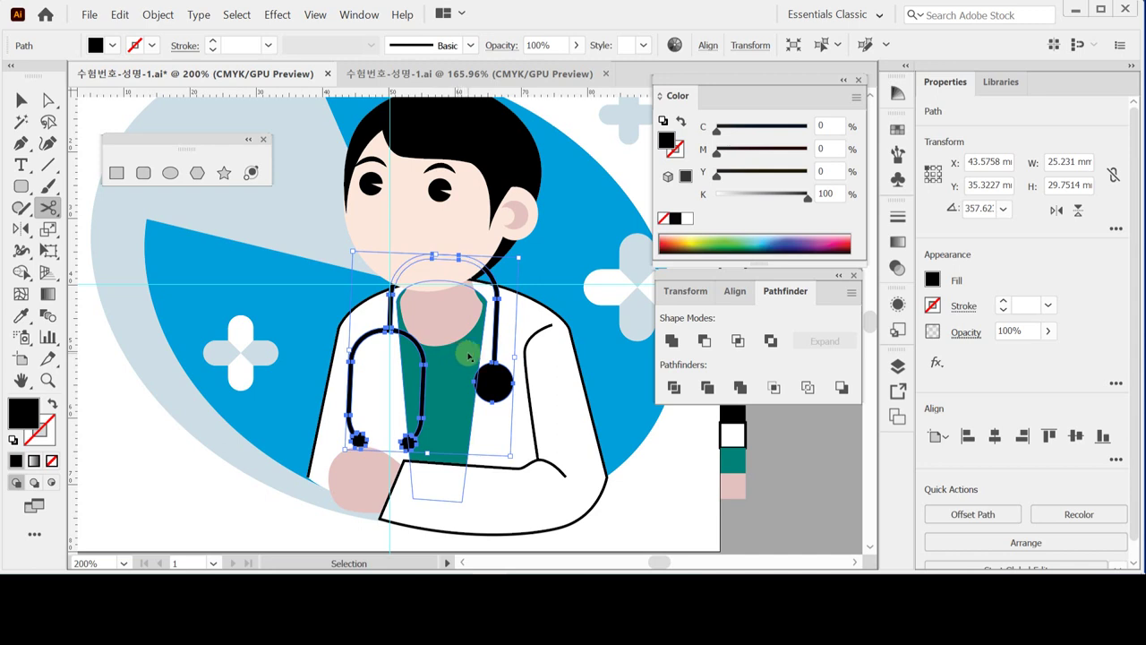
click(181, 483)
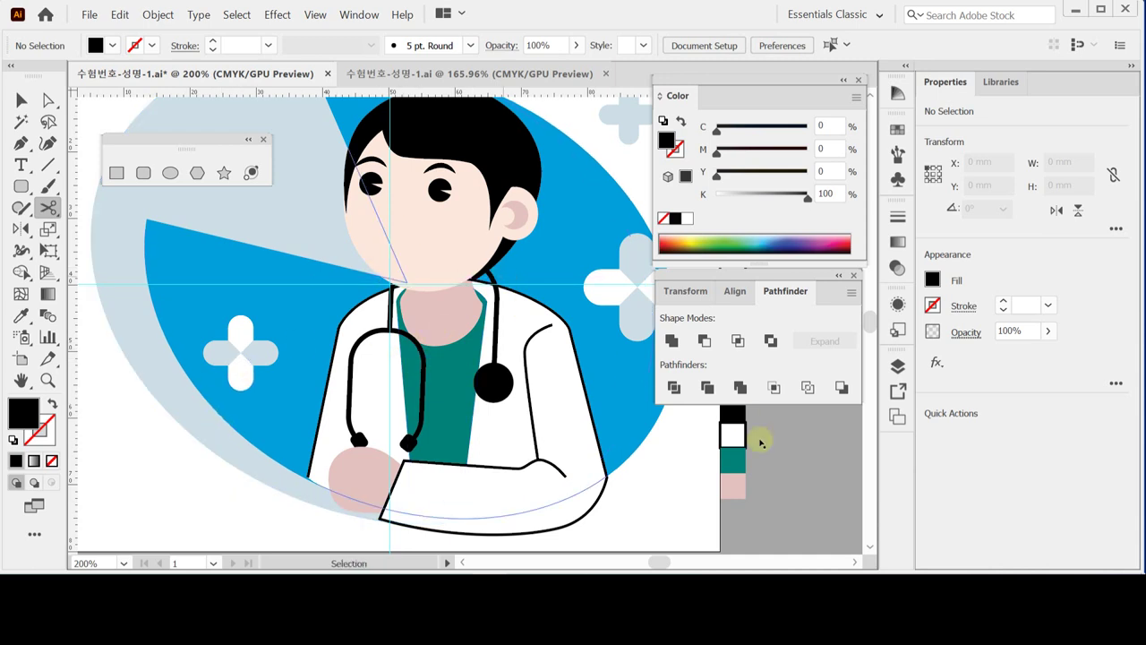
key(ctrl+s)
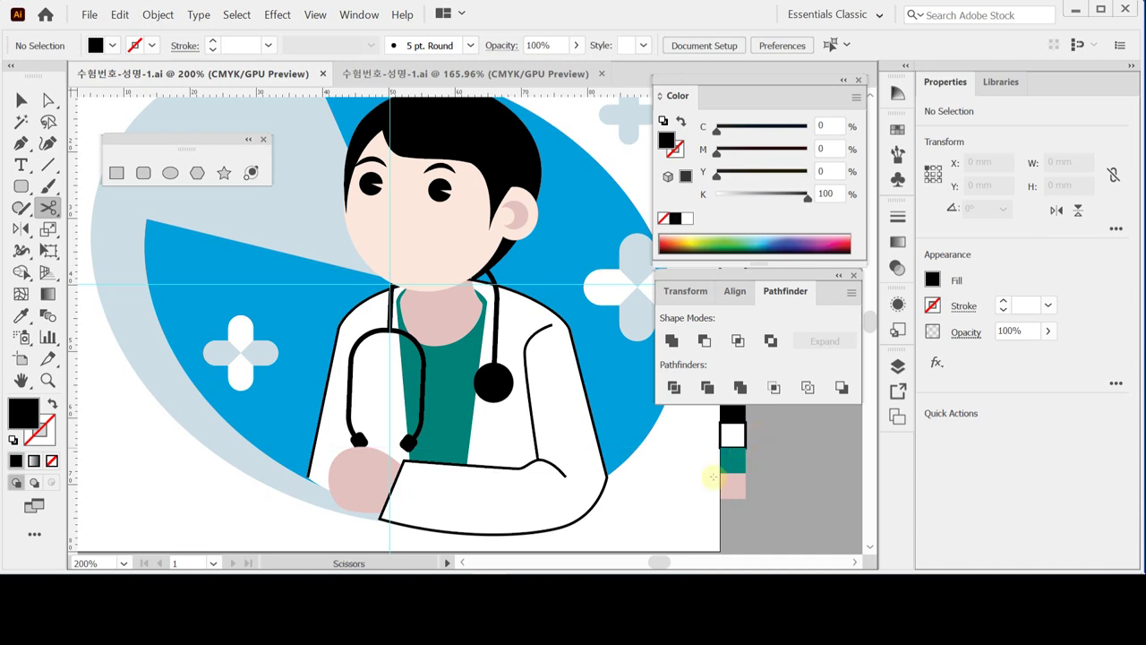
key(z)
alt+click(448, 264)
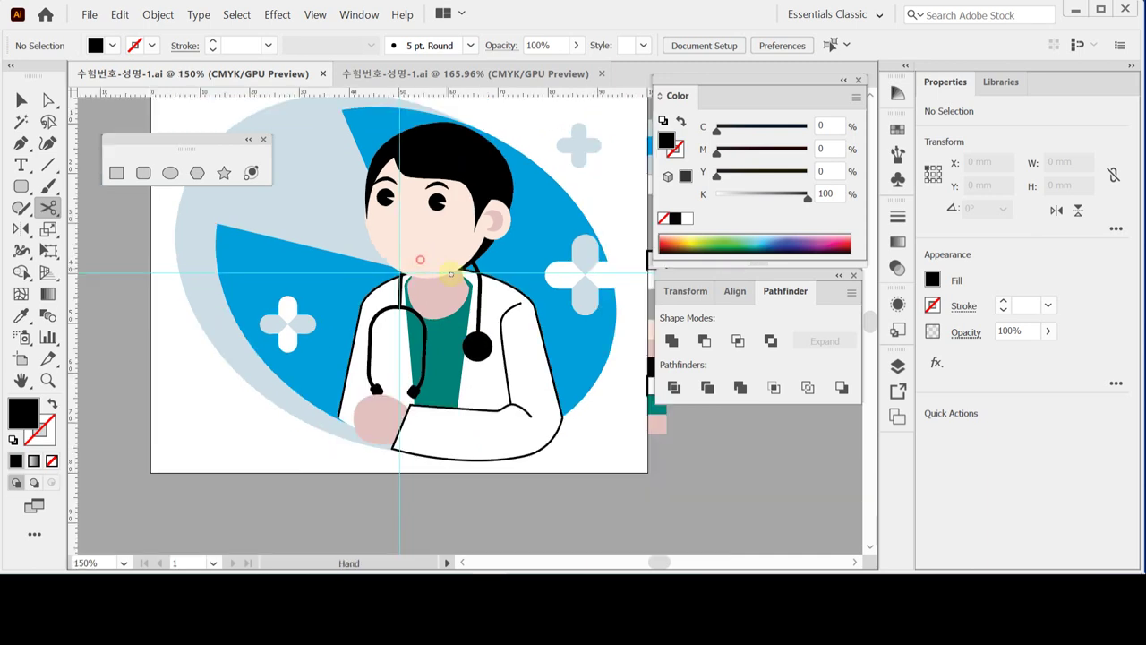
drag(353, 252, 514, 271)
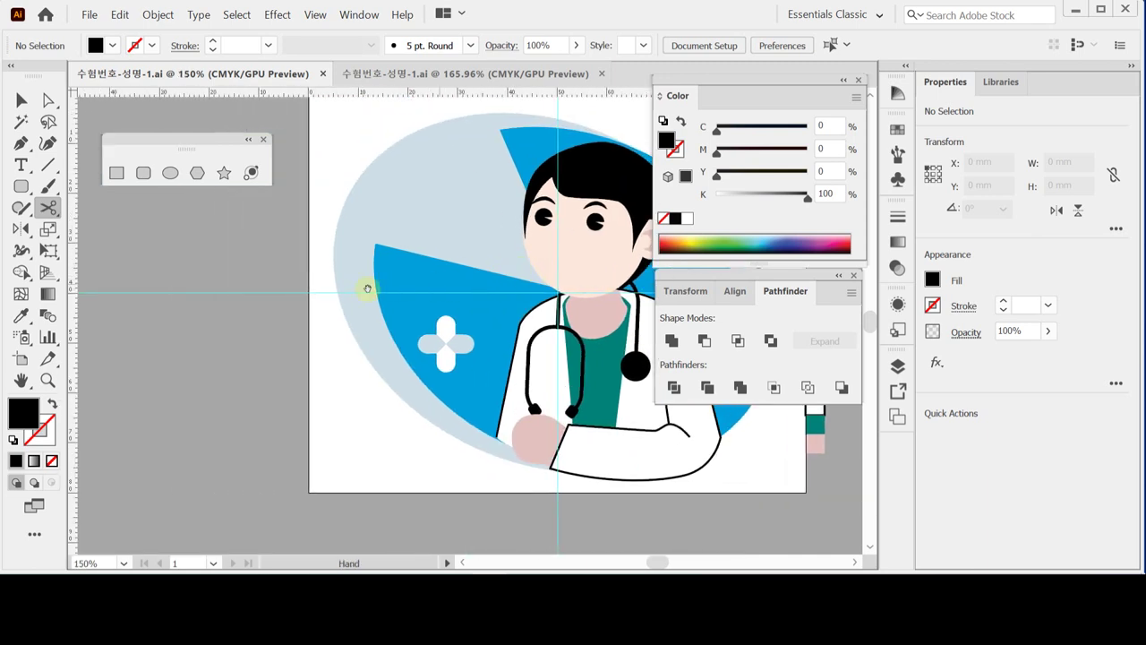
Step: Create a rounded rectangle 17 mm wide and 7 mm high with a 1 mm corner radius on the empty canvas beside the artboard
click(224, 269)
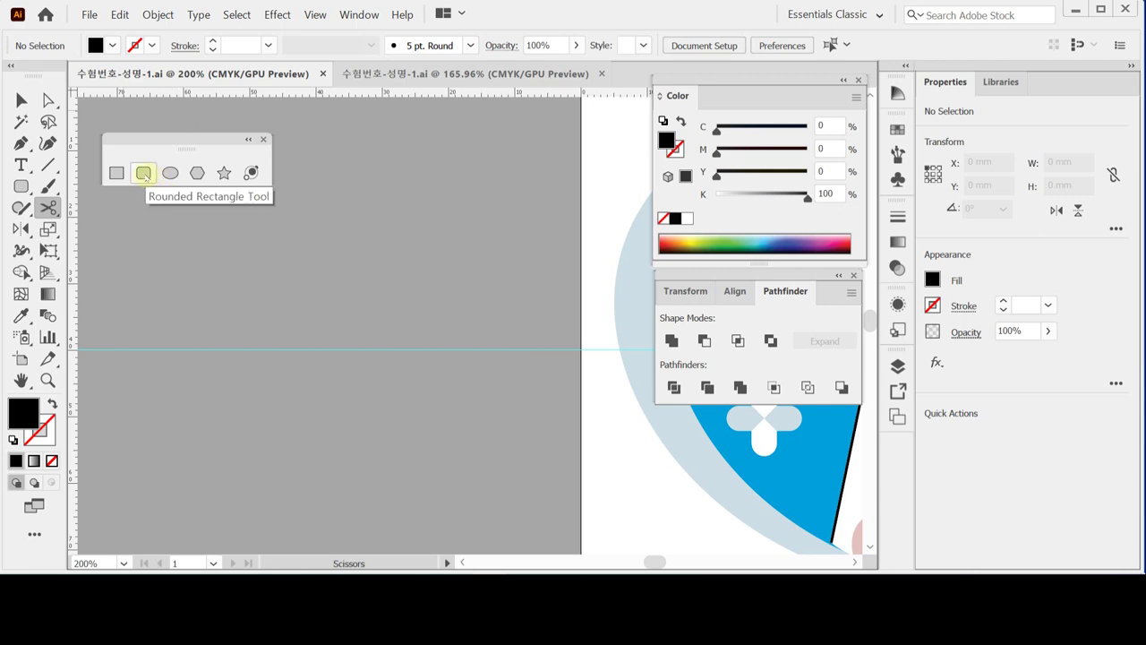
click(140, 176)
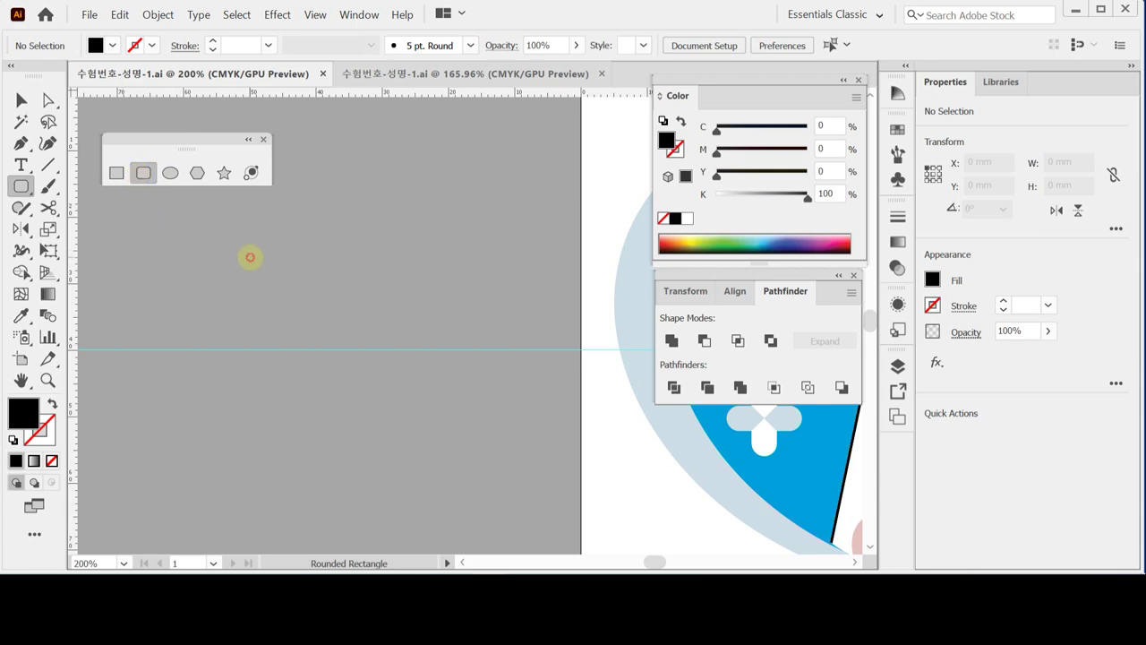
click(250, 260)
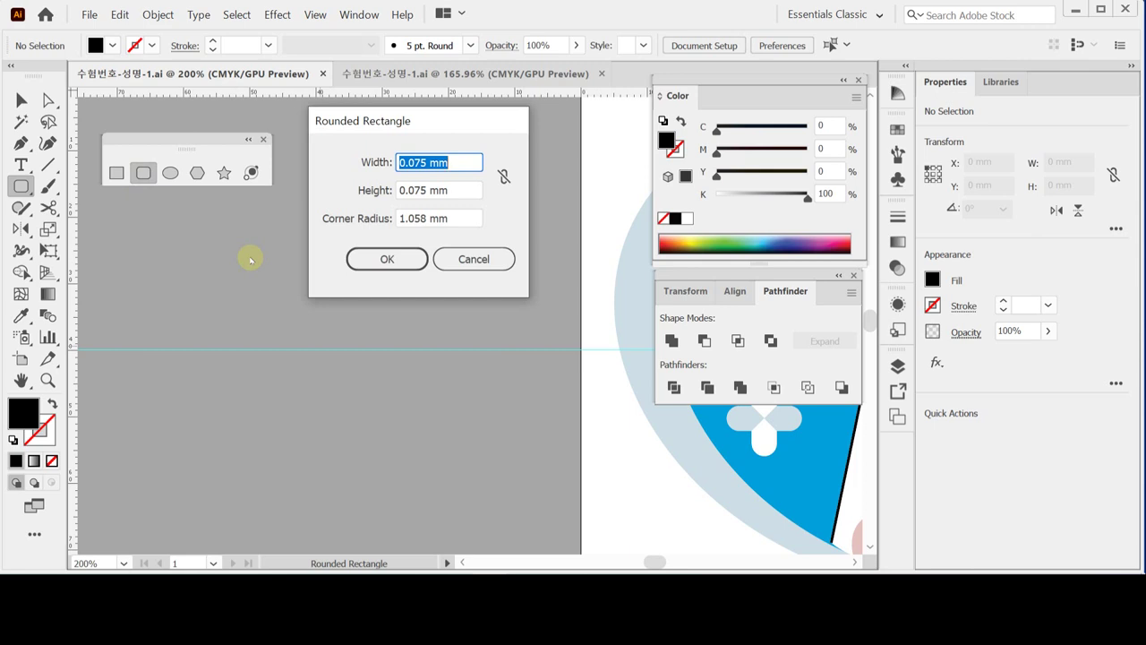
text(17)
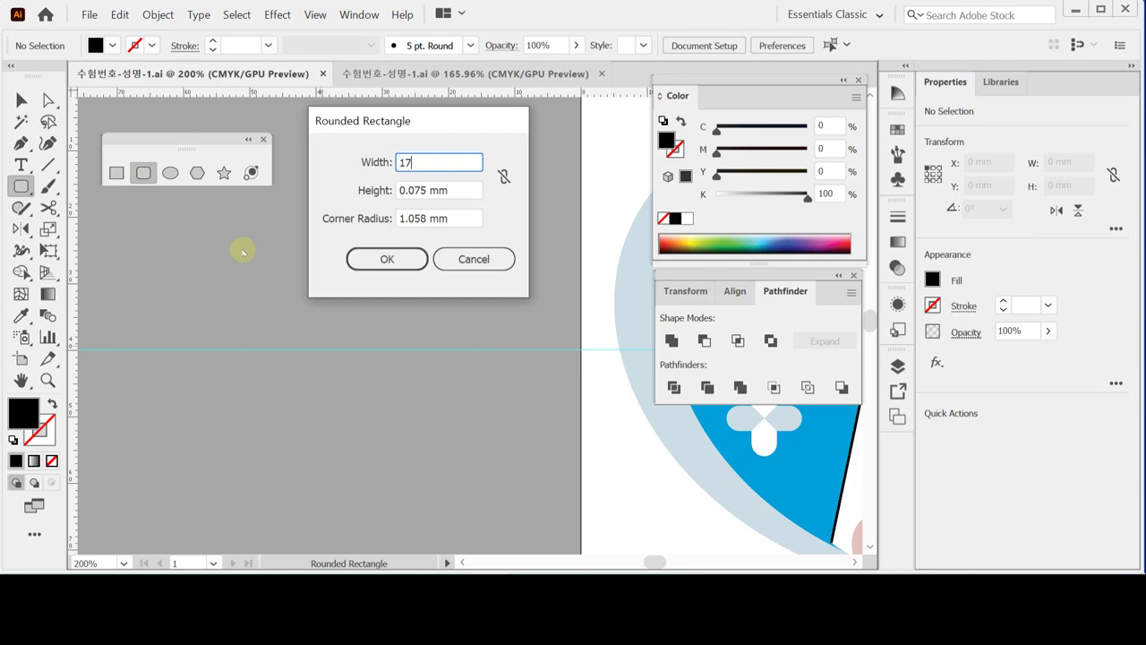
key(Tab)
text(7)
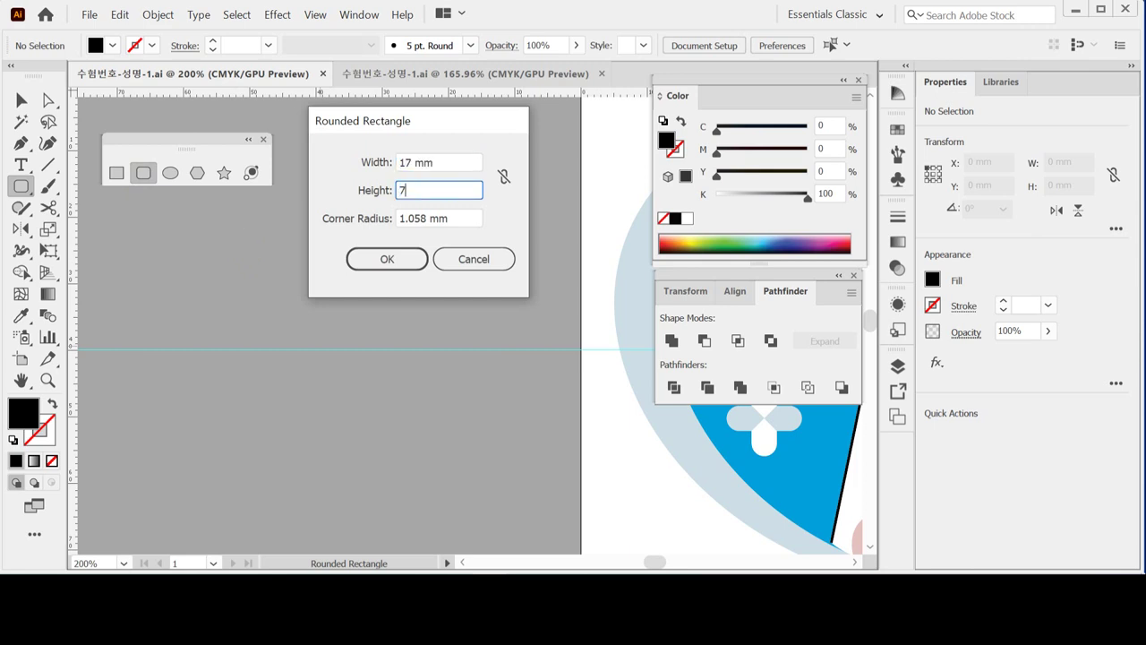
key(Tab)
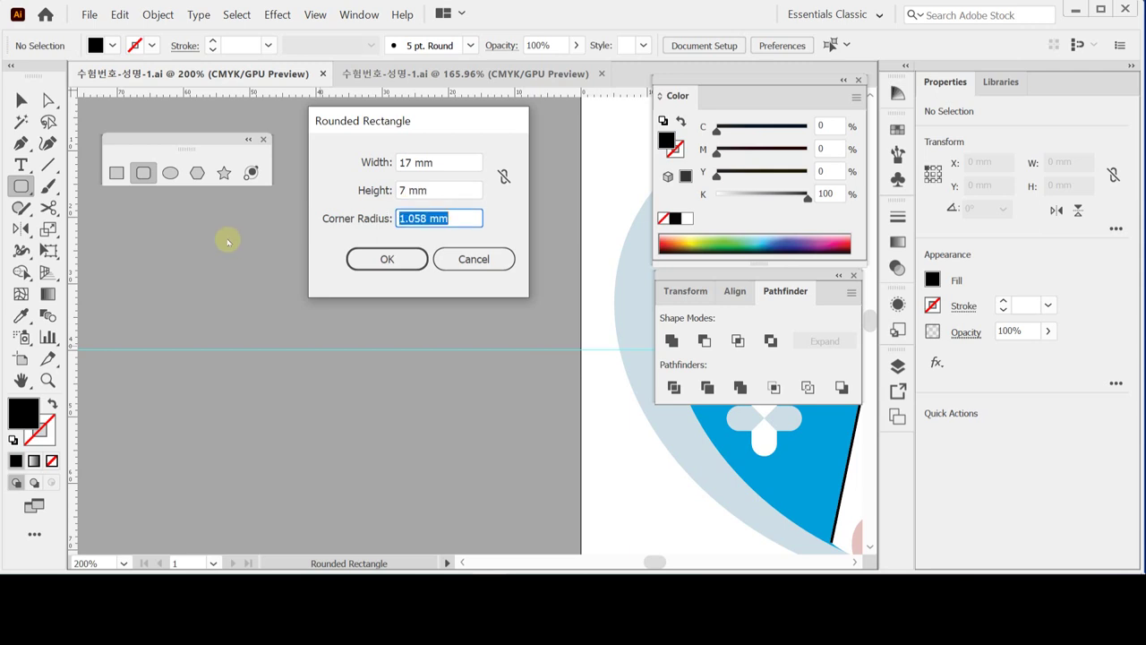
text(1)
key(Return)
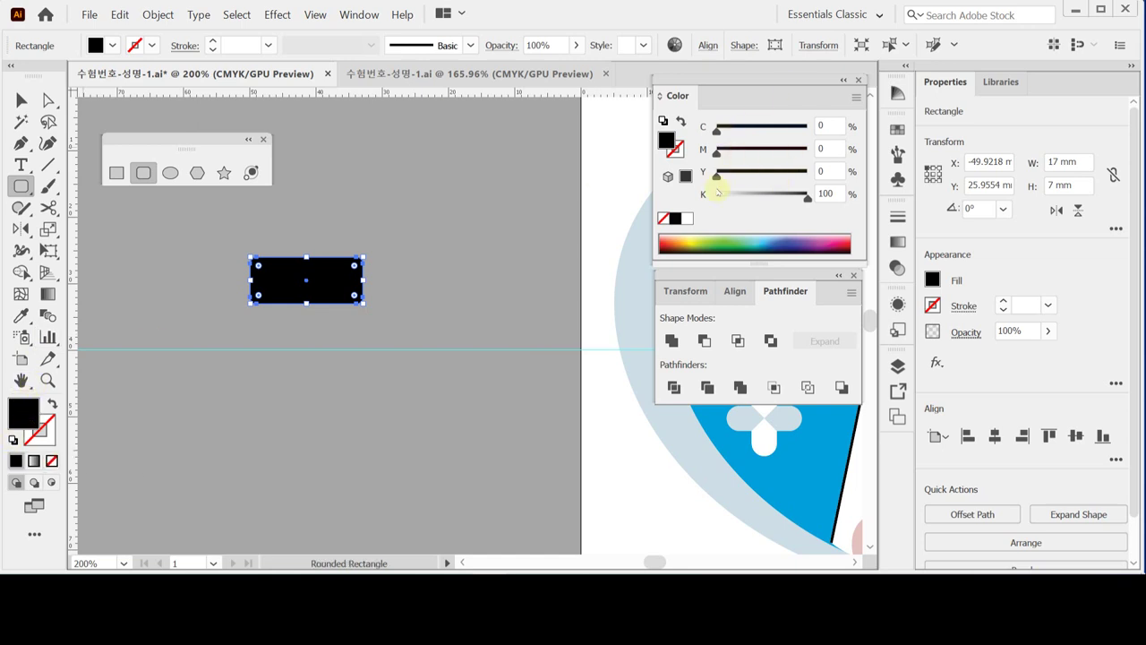
Step: Fill the rounded rectangle with 10% black and give it a solid black 1 pt stroke
click(839, 193)
text(20)
key(Return)
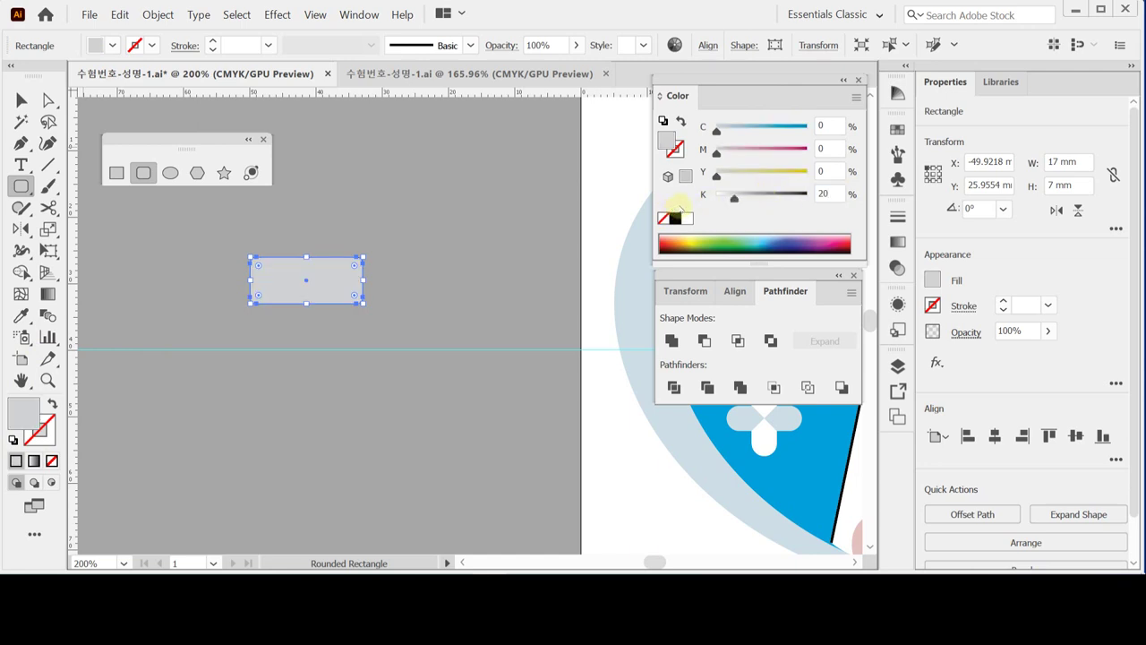
click(821, 192)
key(Return)
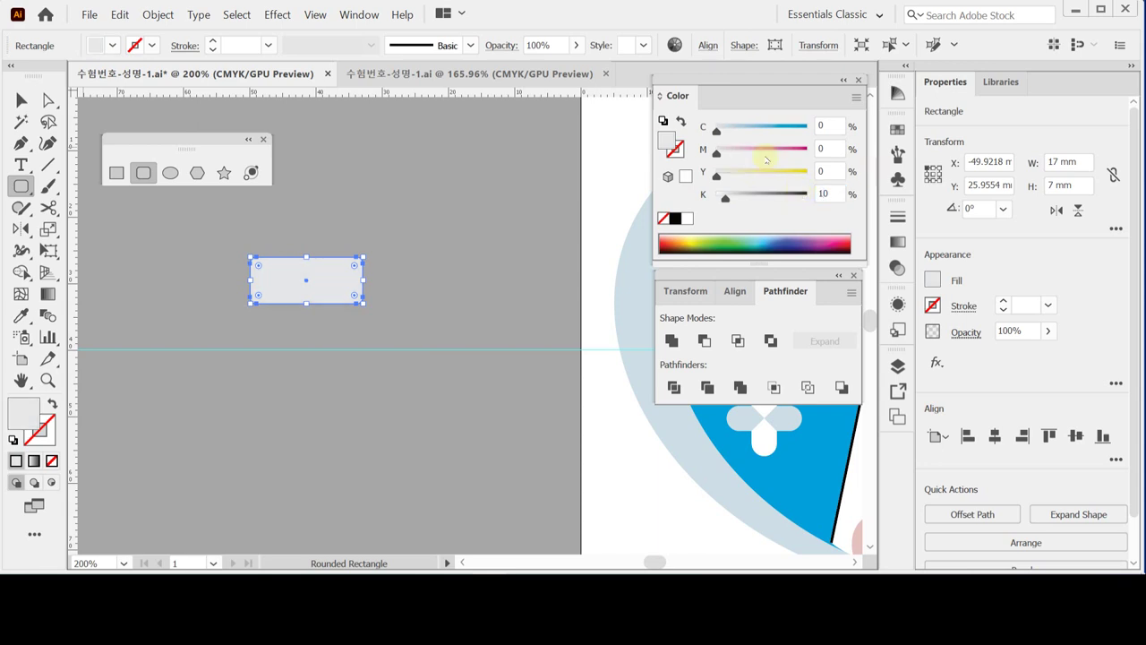
click(676, 150)
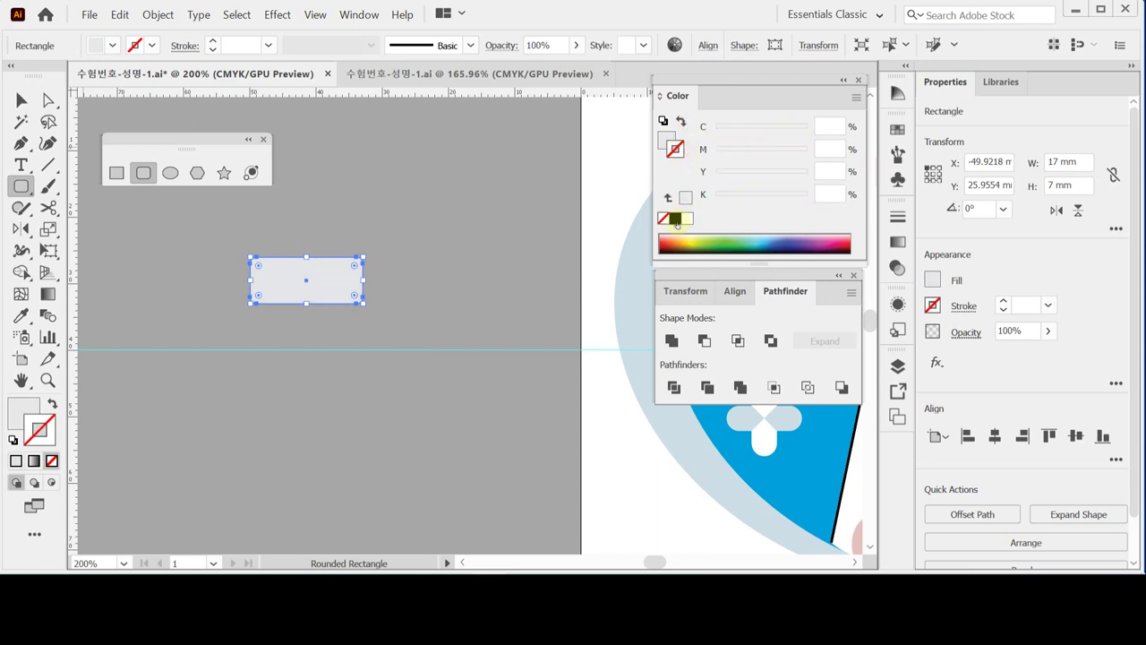
click(676, 219)
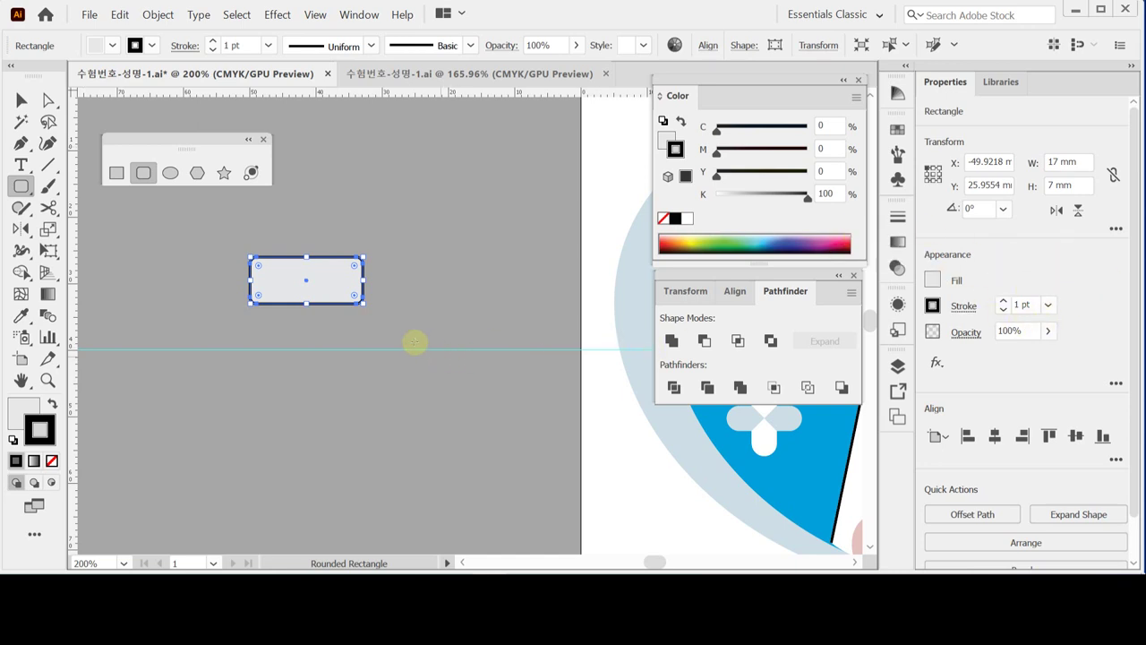
Step: Examine the rounded rectangle's corner anchor points by selecting each corner in turn
key(ctrl+space)
click(358, 307)
click(449, 331)
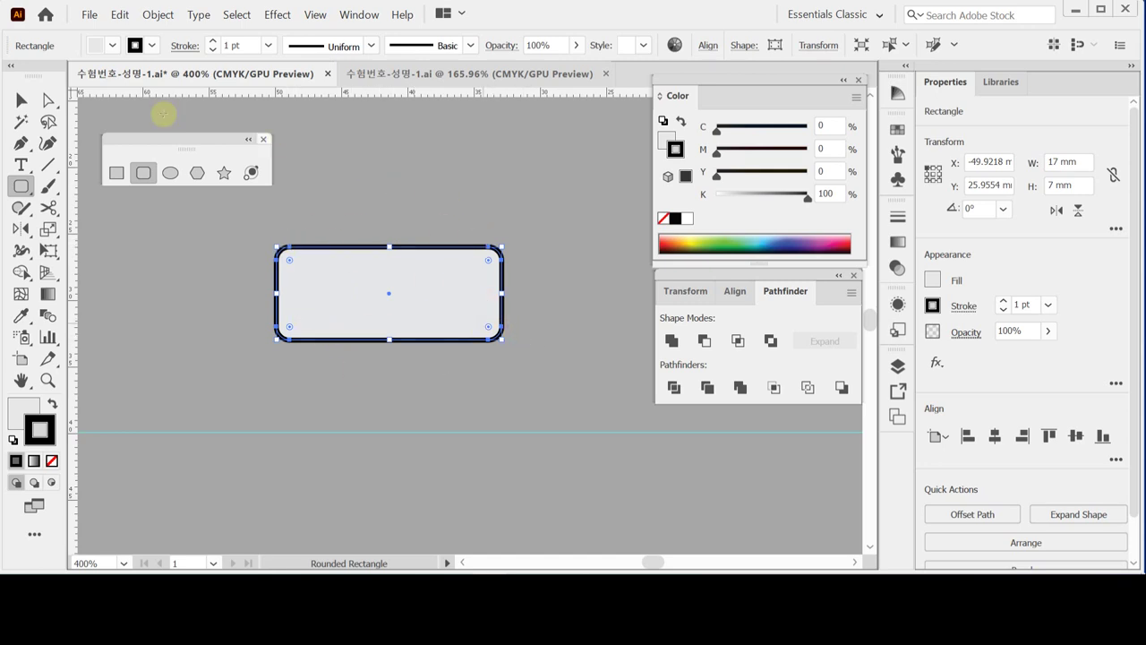
click(49, 100)
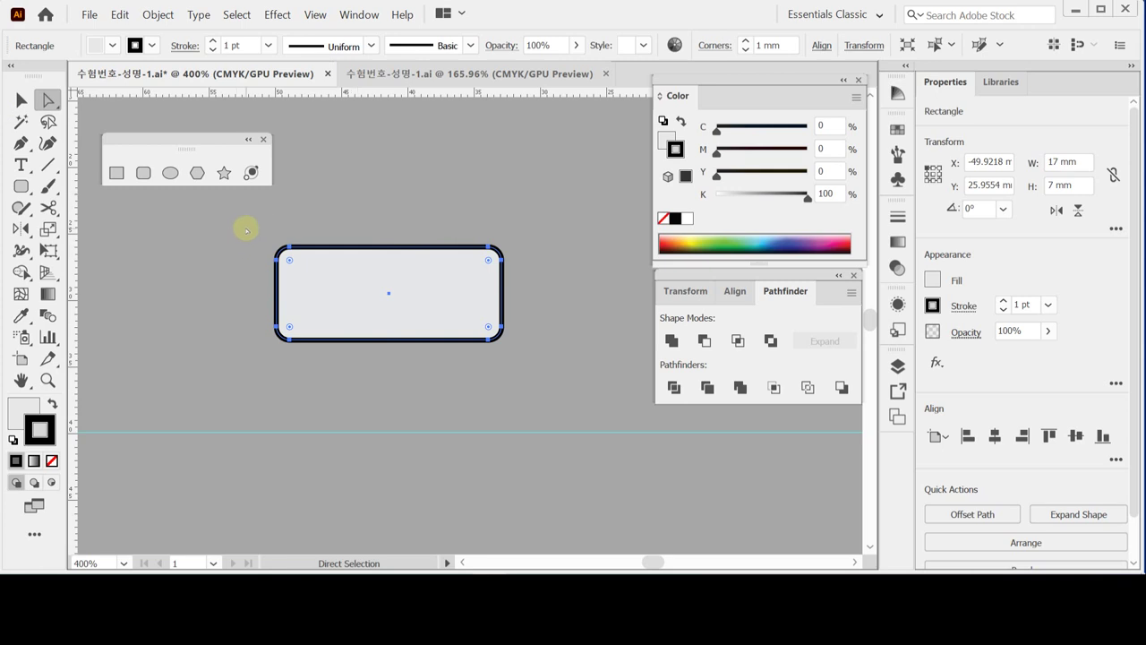
drag(256, 220, 302, 273)
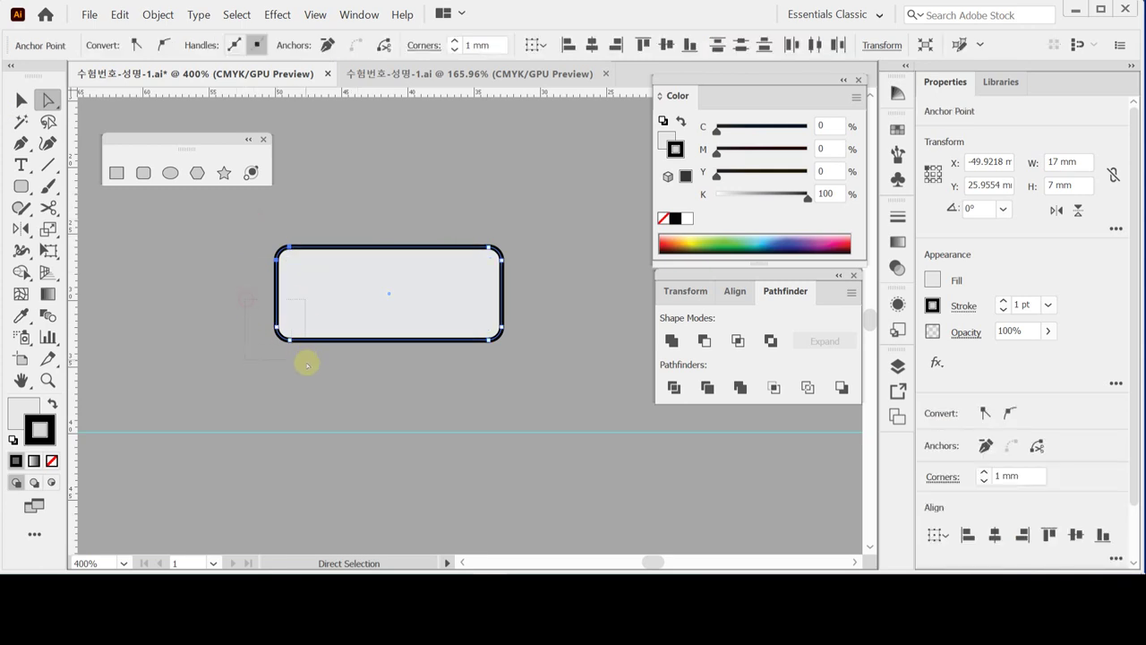
drag(432, 199, 539, 280)
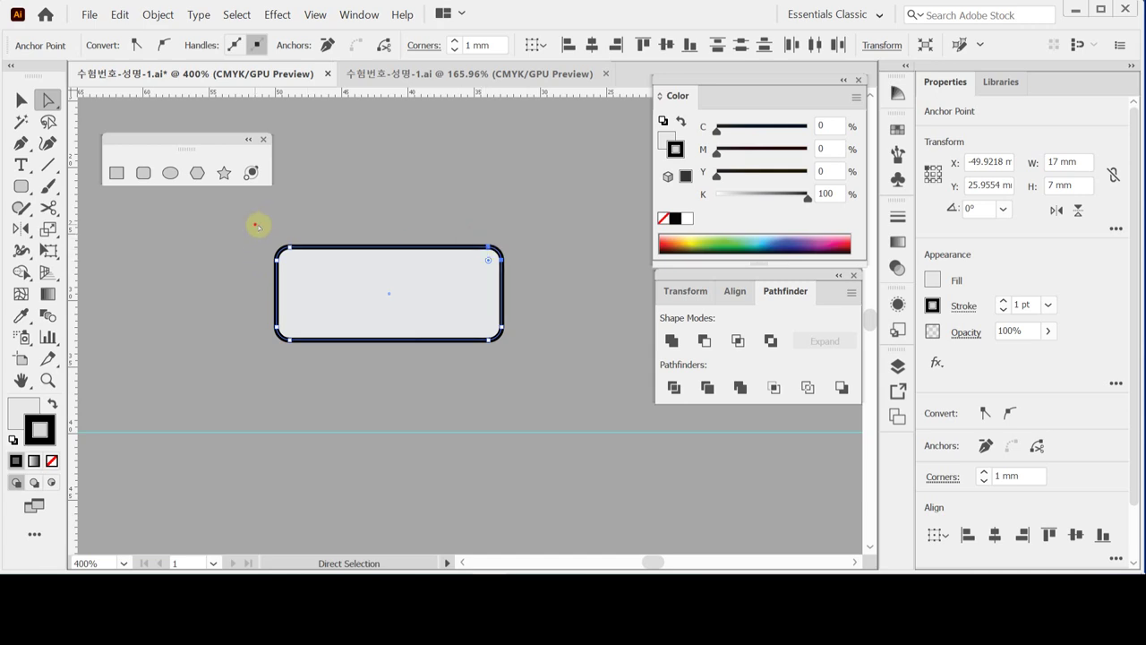
drag(256, 225, 314, 272)
drag(245, 308, 299, 352)
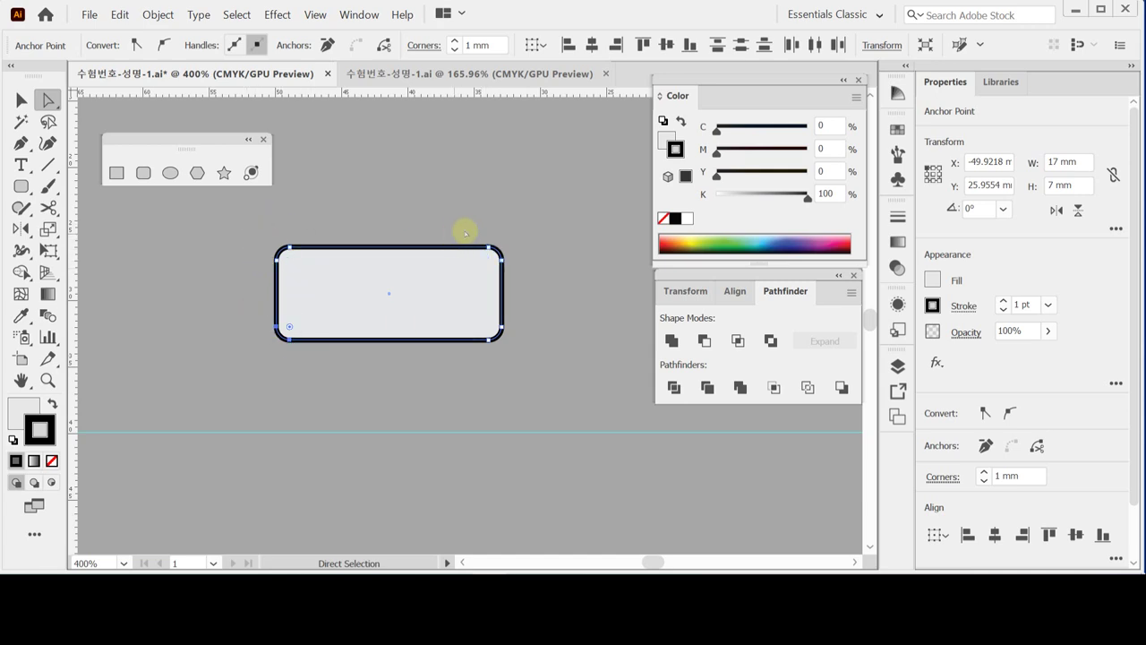
drag(471, 224, 470, 357)
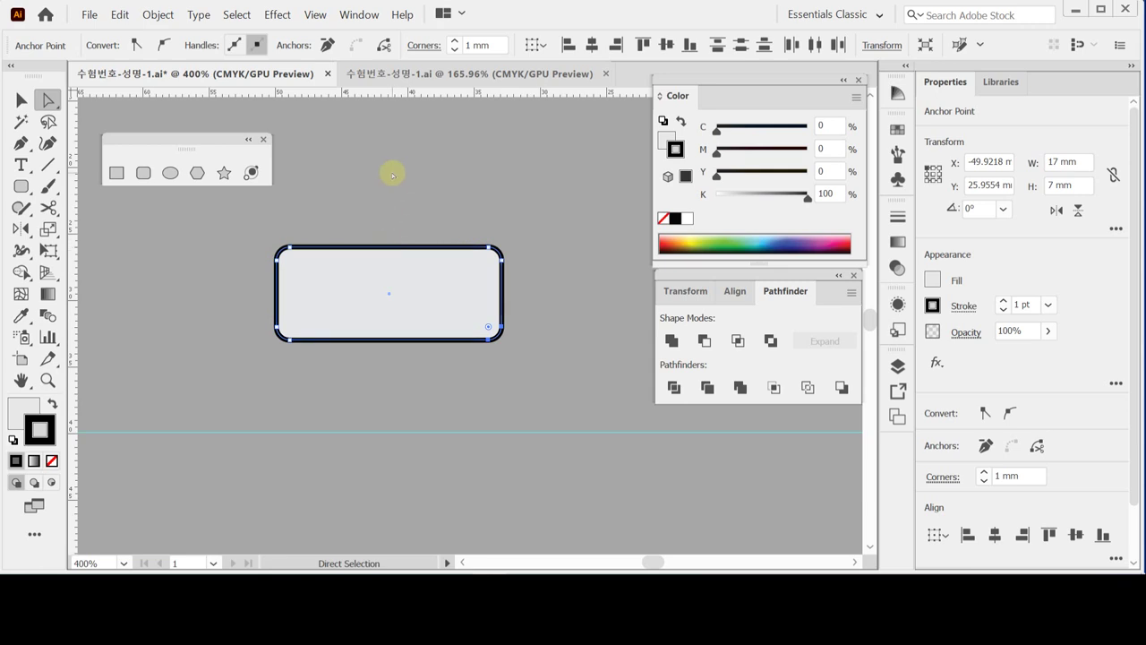
Step: Select the whole rounded rectangle and add anchor points midway along all its path segments
click(379, 281)
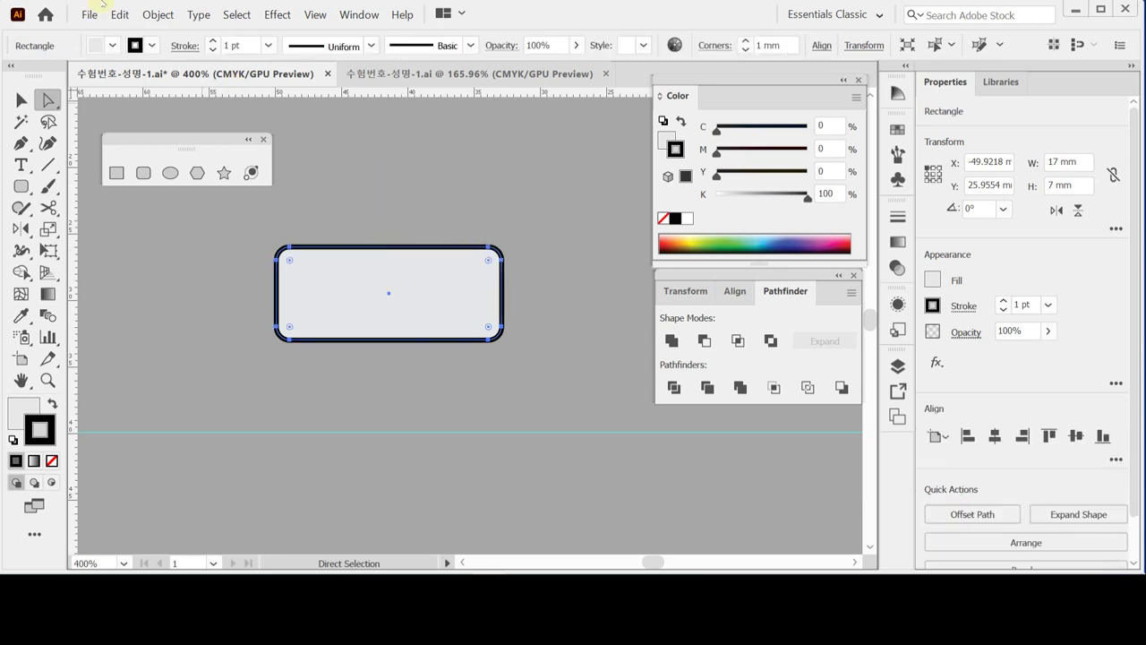
click(158, 14)
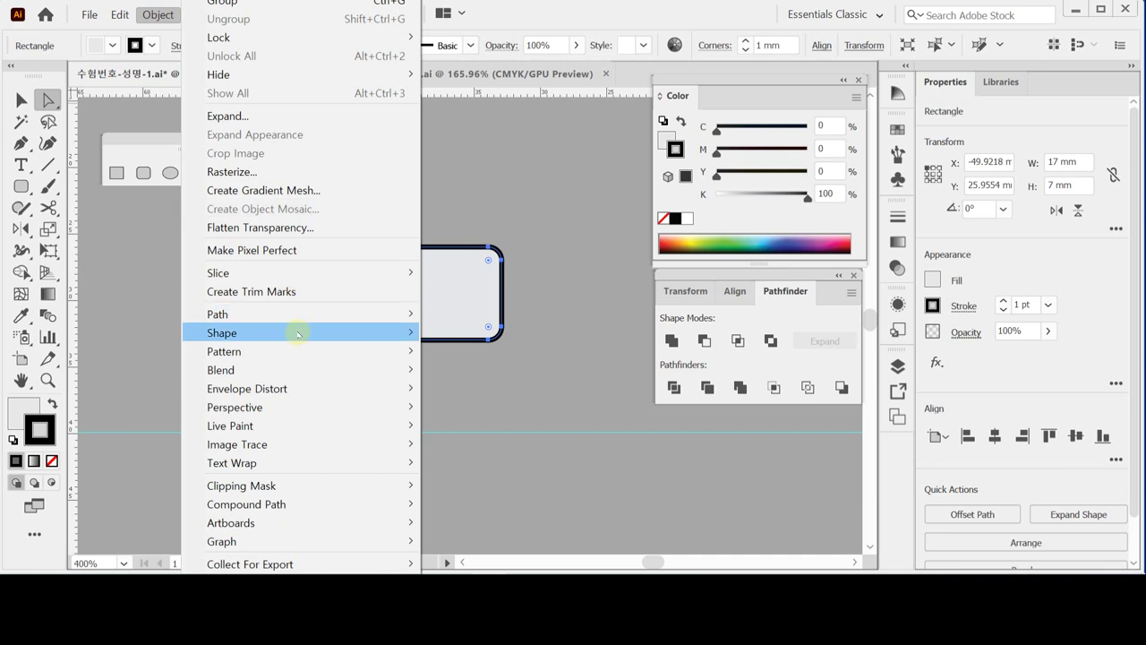
mouse_move(301, 320)
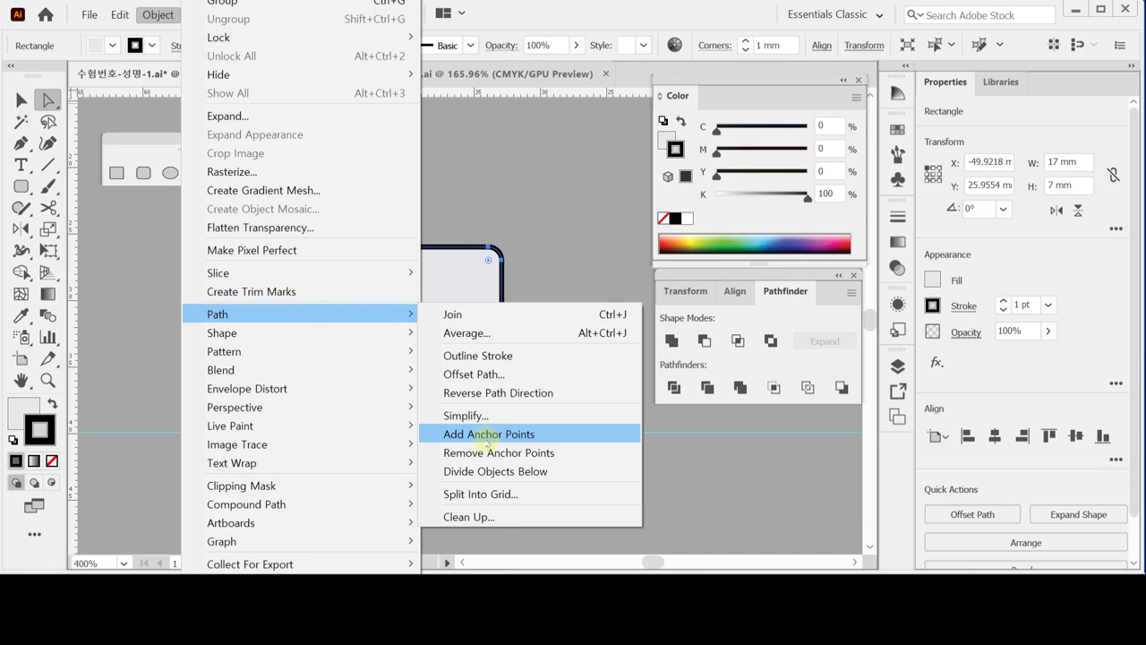
click(488, 435)
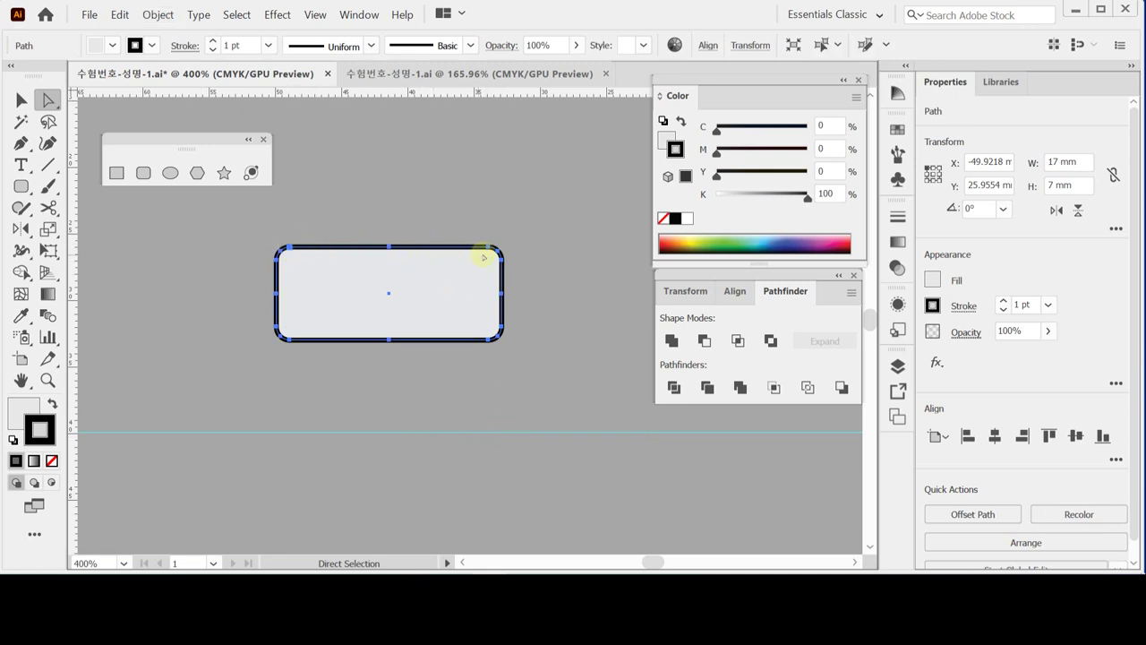
click(459, 319)
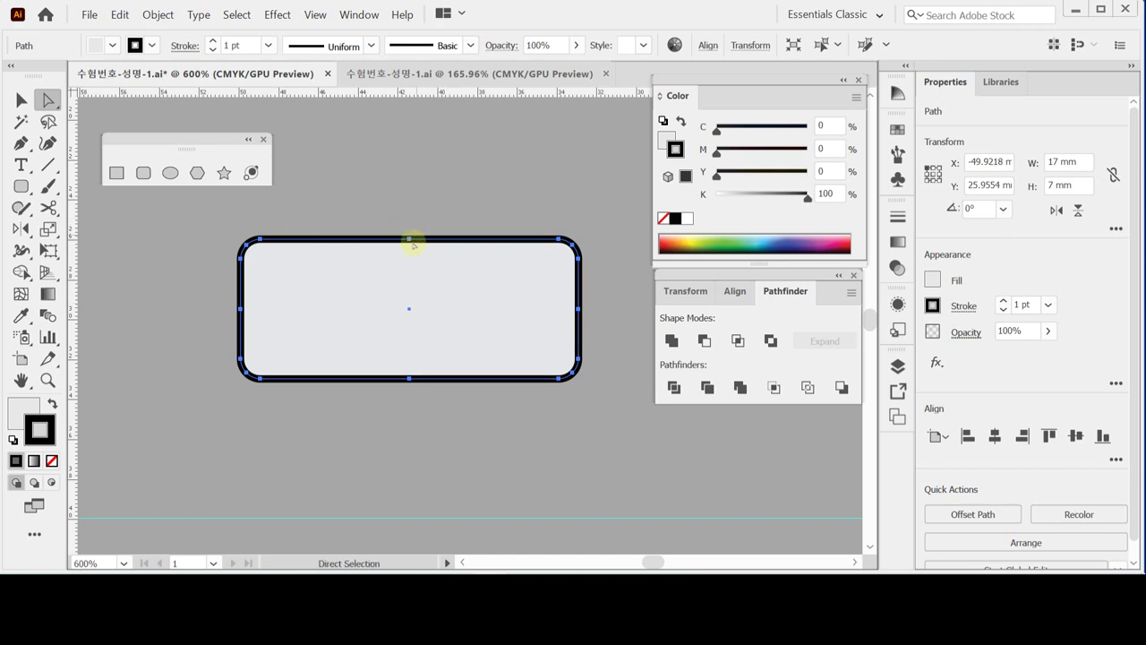
click(409, 239)
click(21, 143)
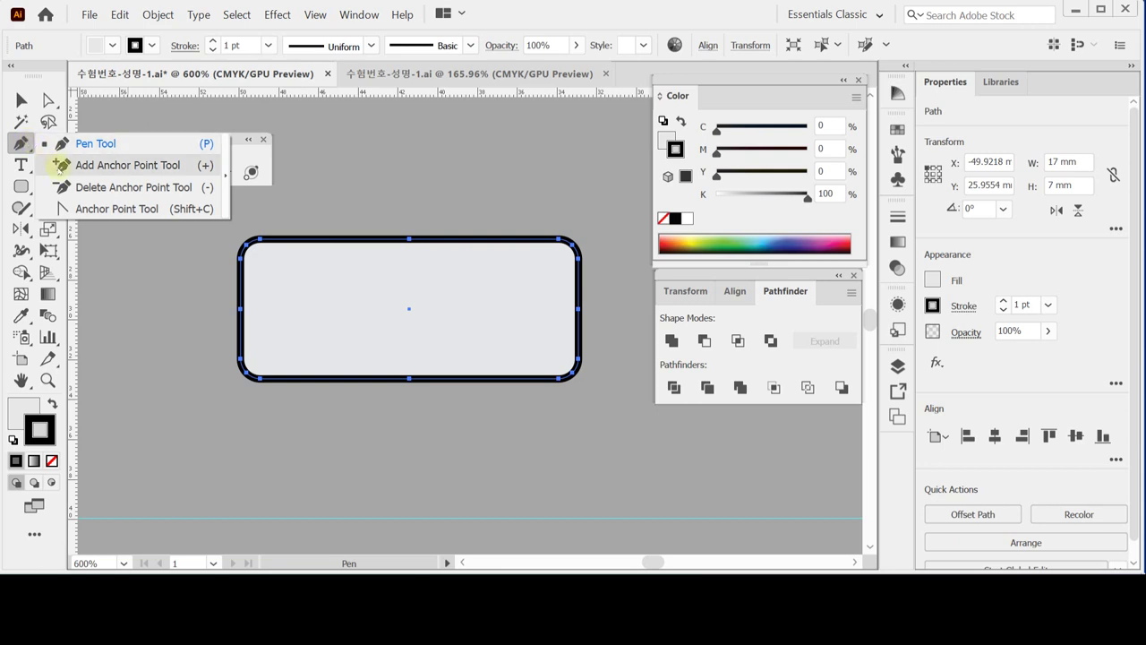
click(20, 143)
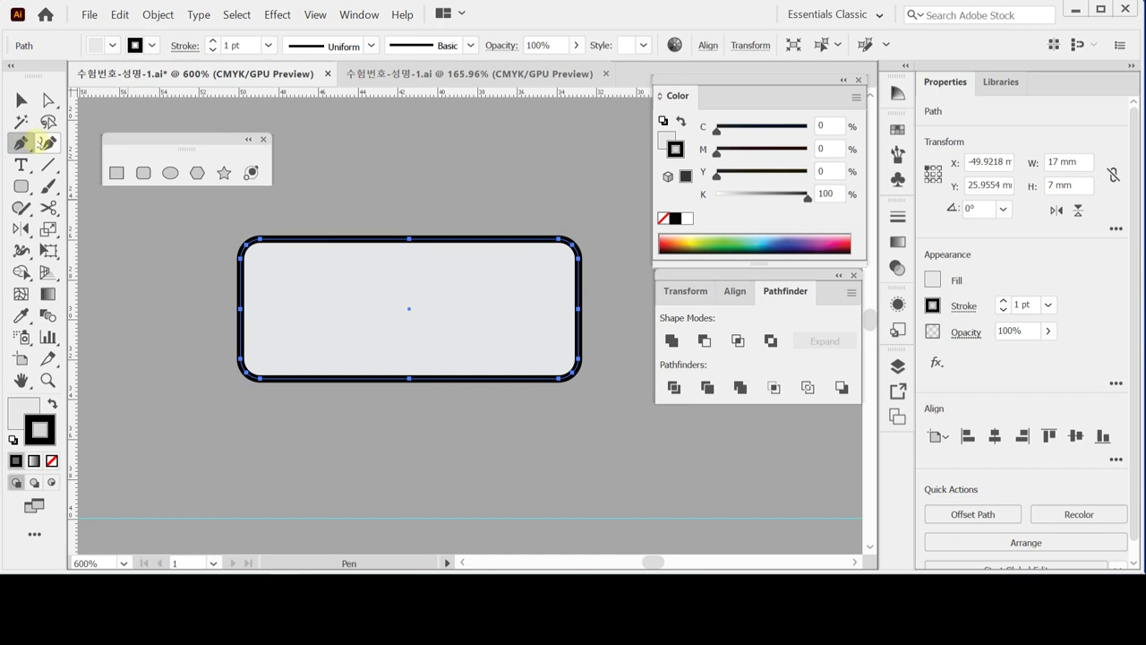
click(409, 239)
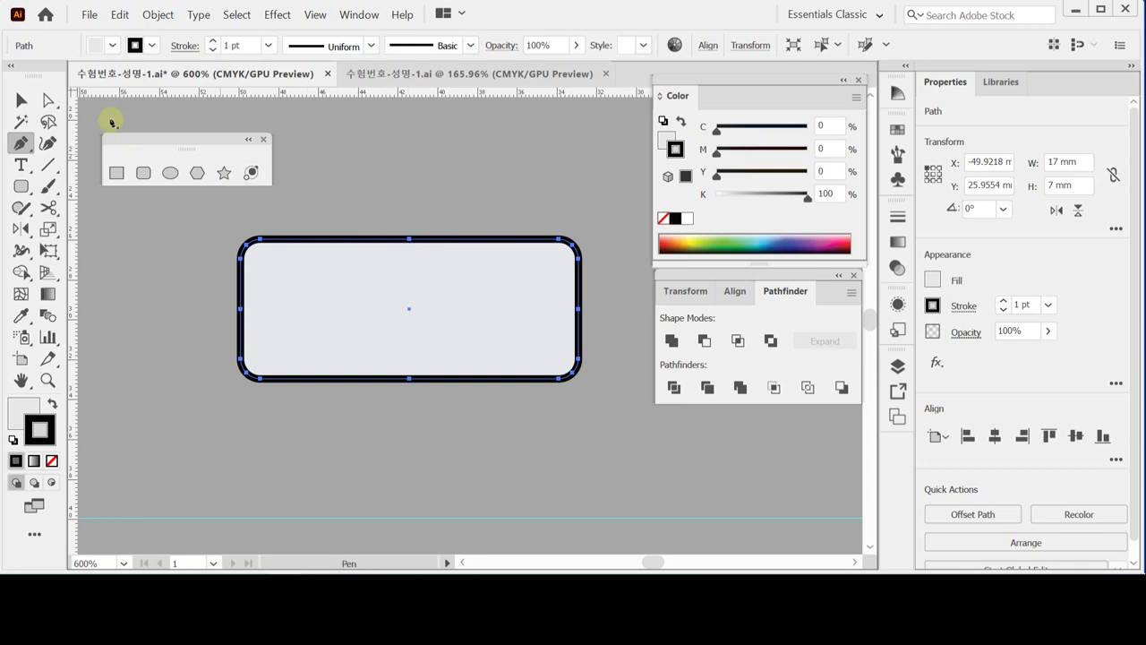
Step: Scale the rounded rectangle's upper and lower middle anchor points uniformly to 180%, pulling them outward from the centre
click(50, 101)
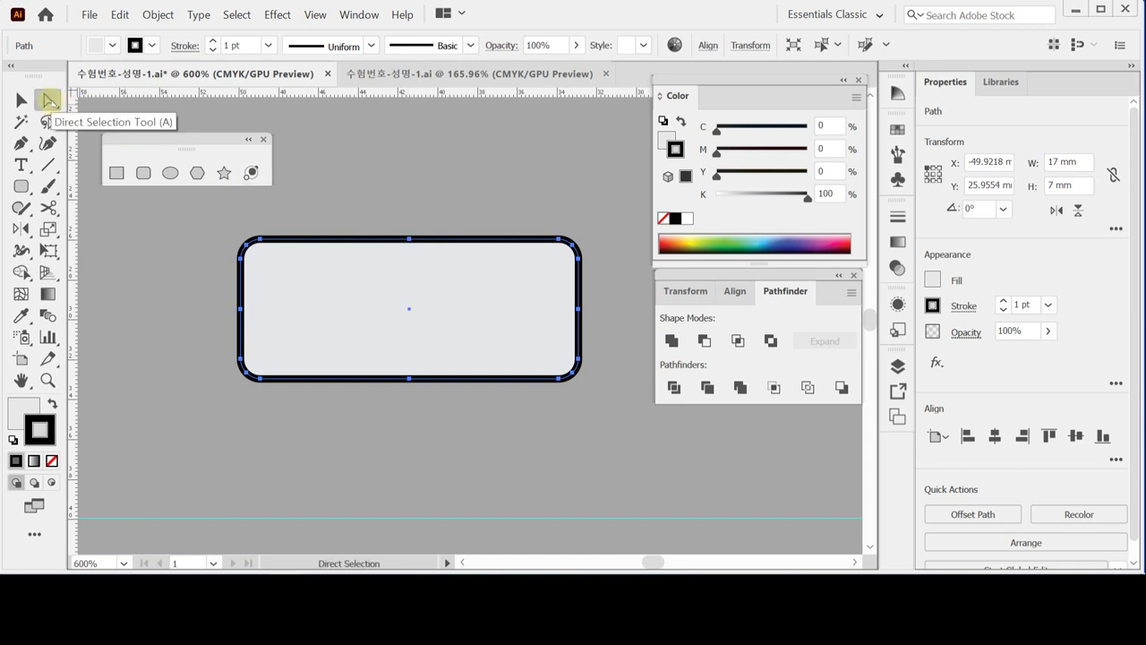
drag(357, 171, 468, 430)
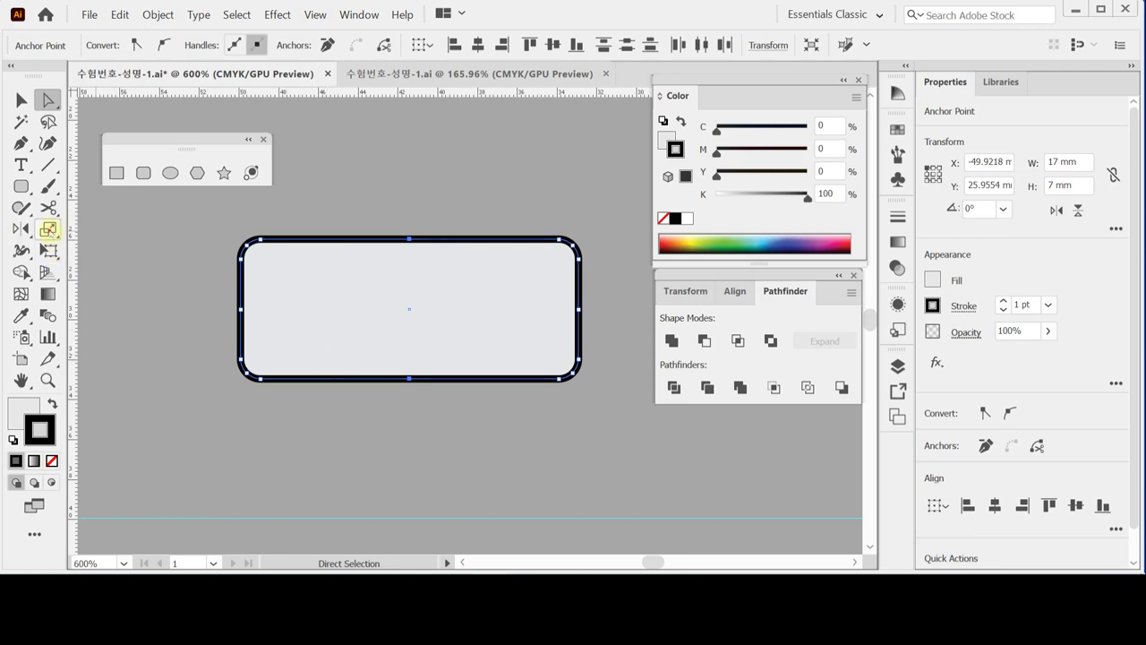
click(49, 230)
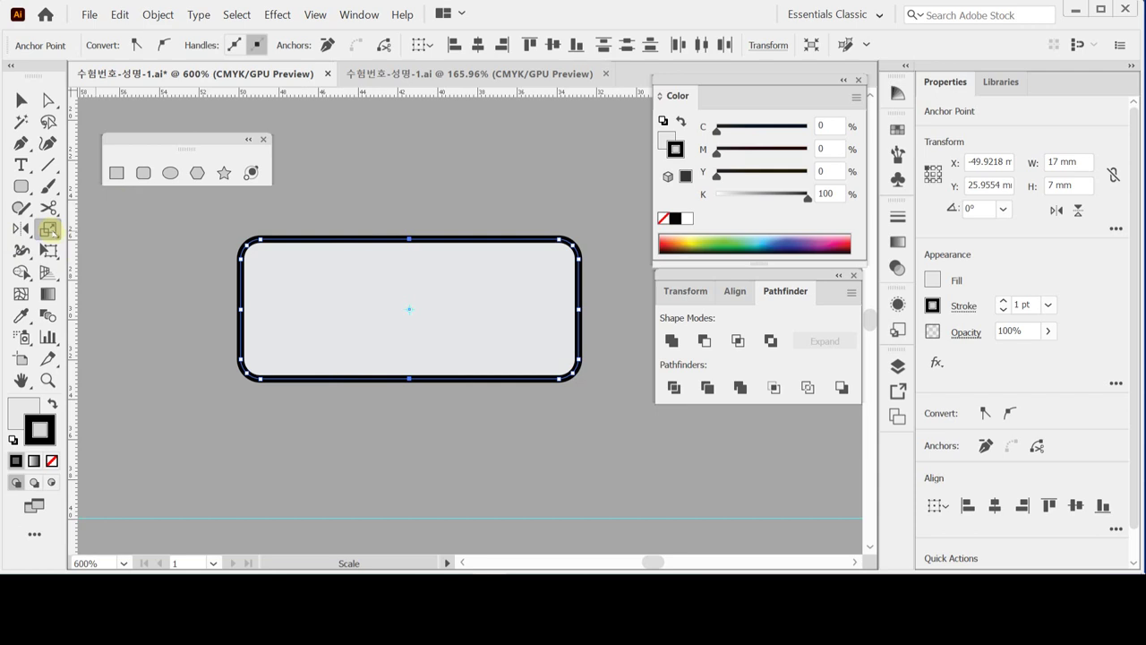
double_click(49, 230)
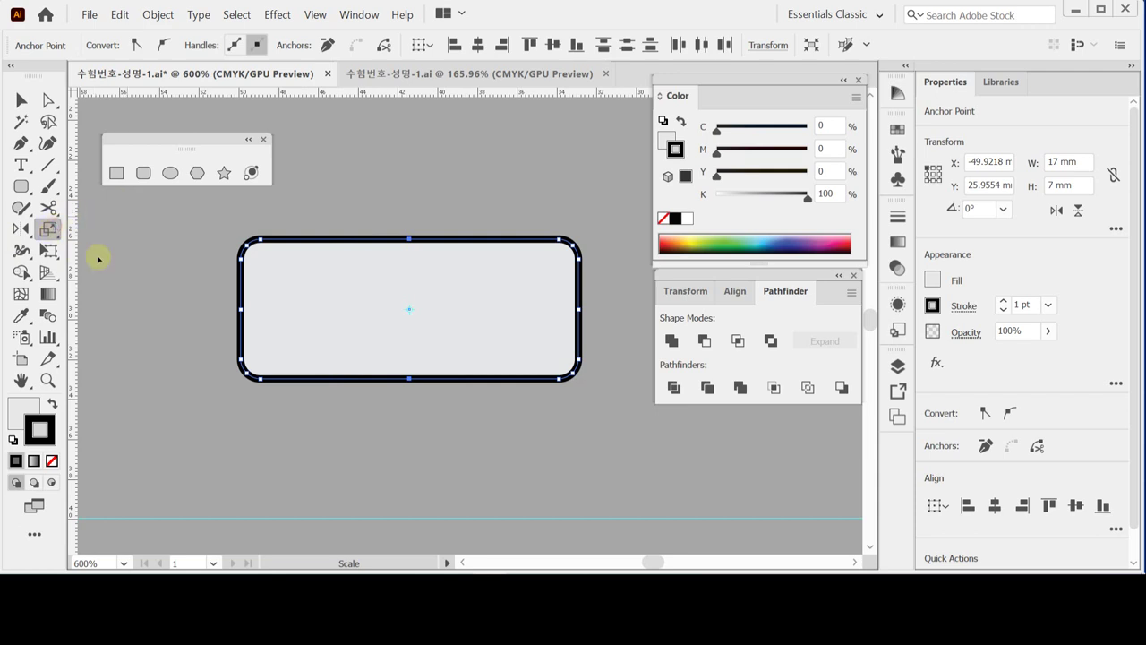
text(1)
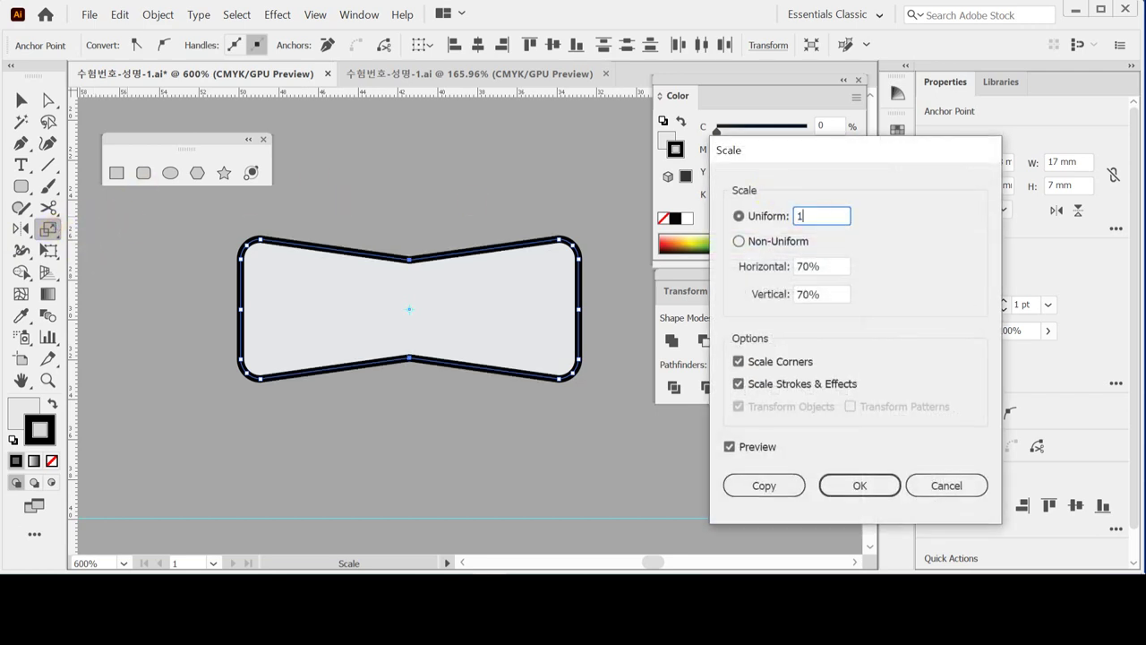
text(80)
key(Tab)
key(Return)
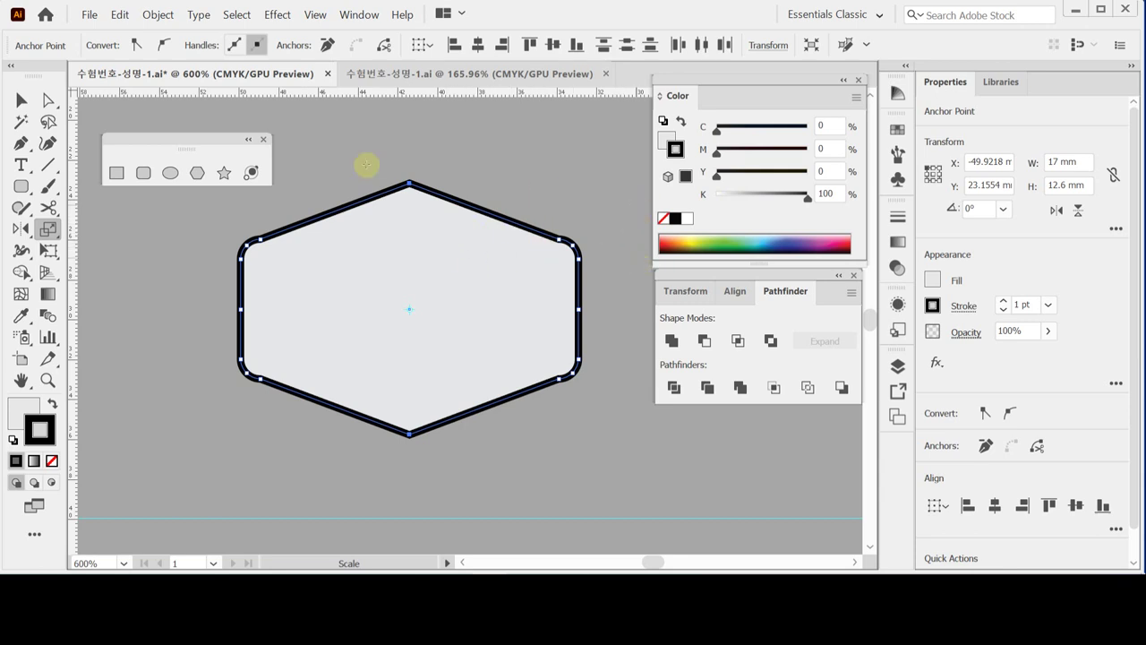
Step: Round the shape's upper and lower peak corners together to a radius of about 2.06 mm
click(49, 100)
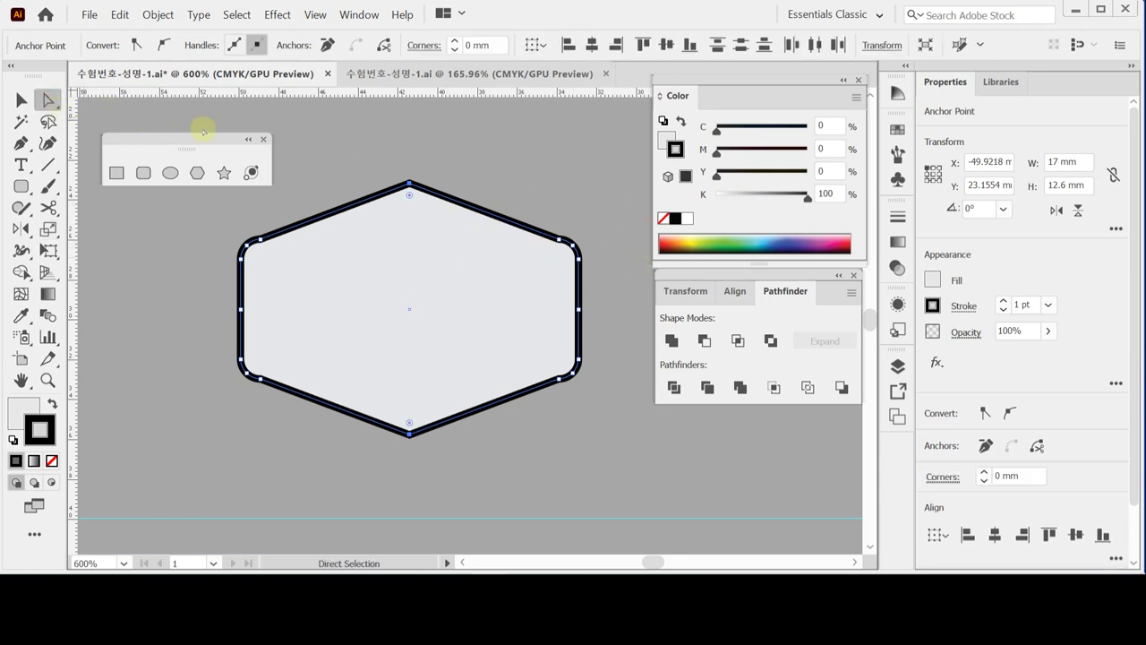
click(409, 185)
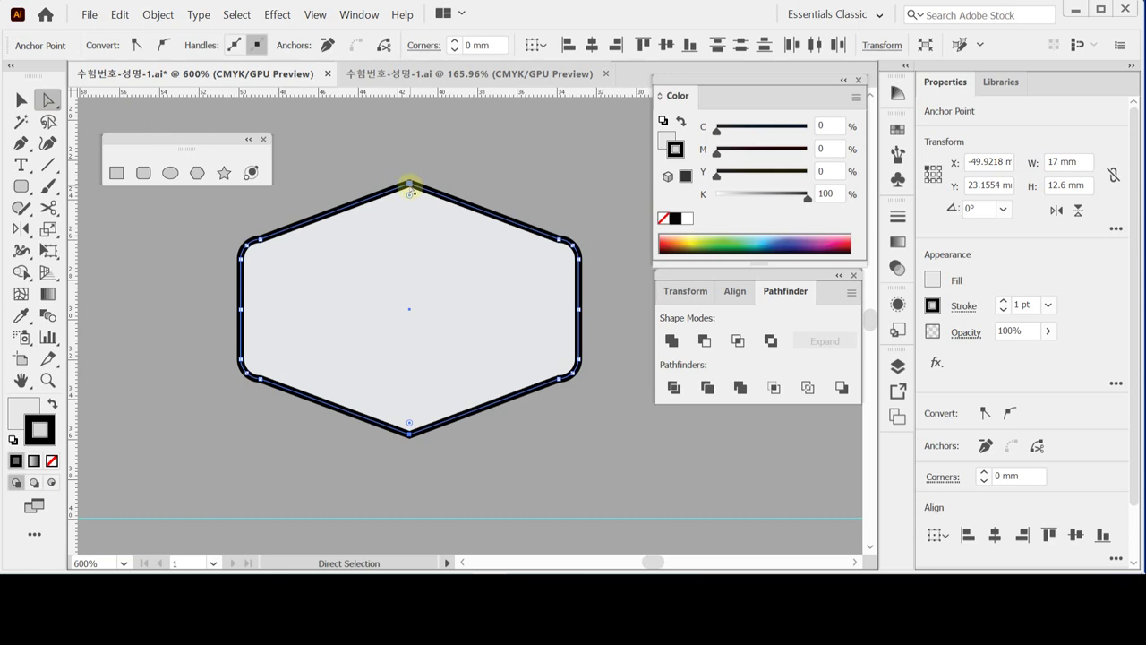
shift+click(410, 434)
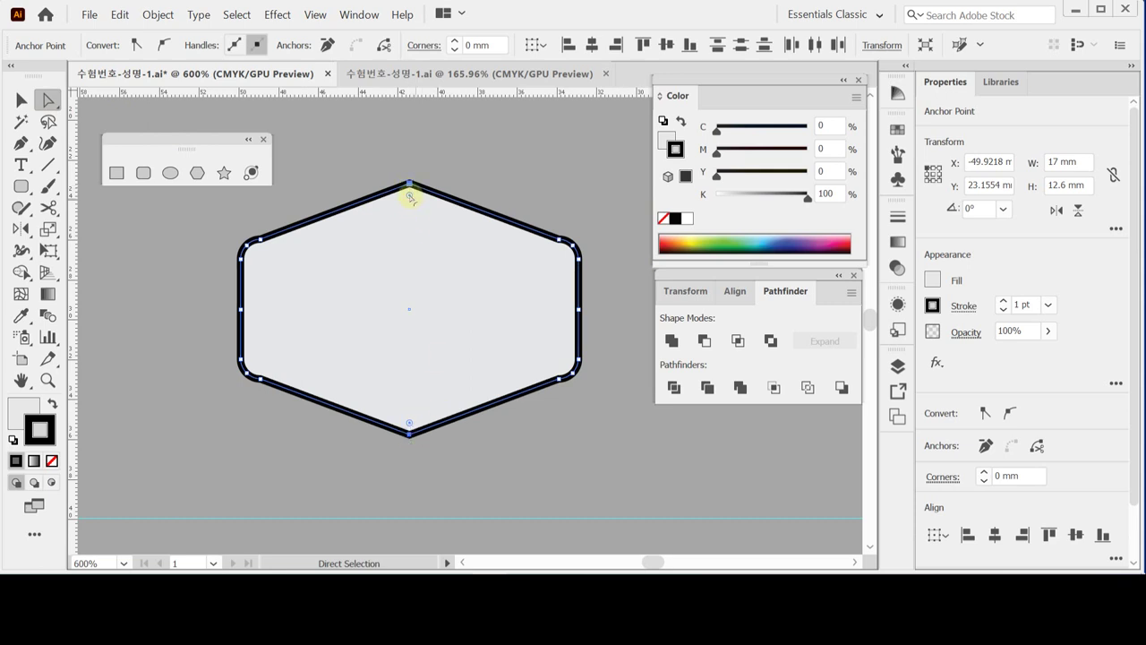
drag(409, 196, 411, 230)
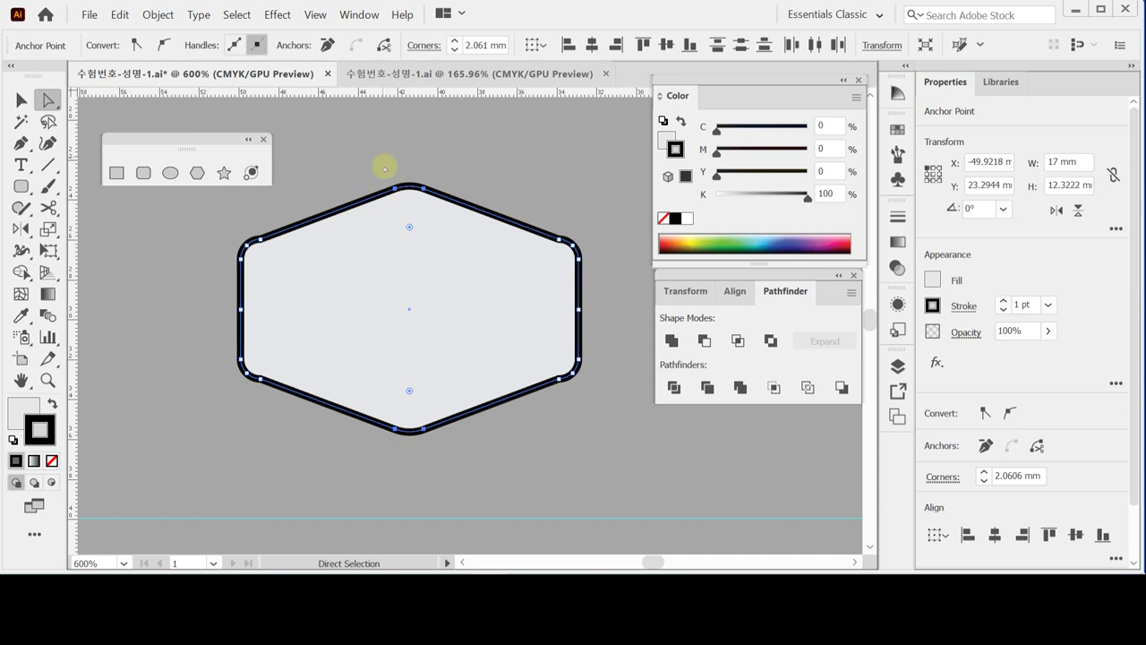
Step: Reselect the shape's upper and lower peak points and round both corners further to a radius of about 3.55 mm
drag(366, 169, 360, 139)
click(360, 136)
drag(451, 476, 435, 159)
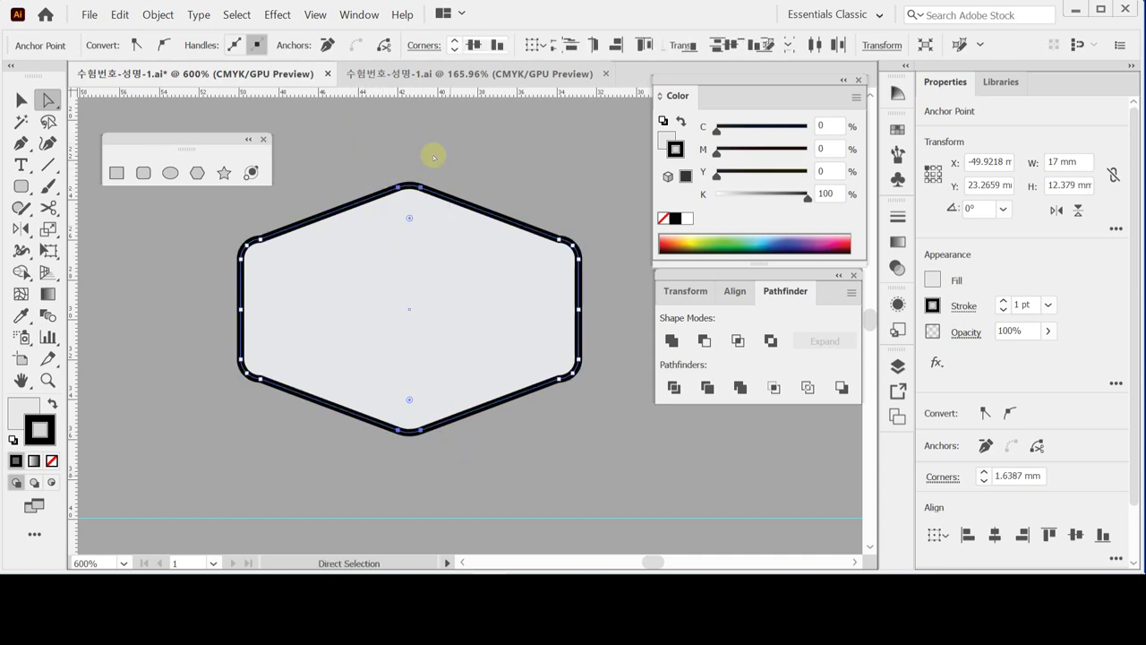
drag(410, 218, 414, 261)
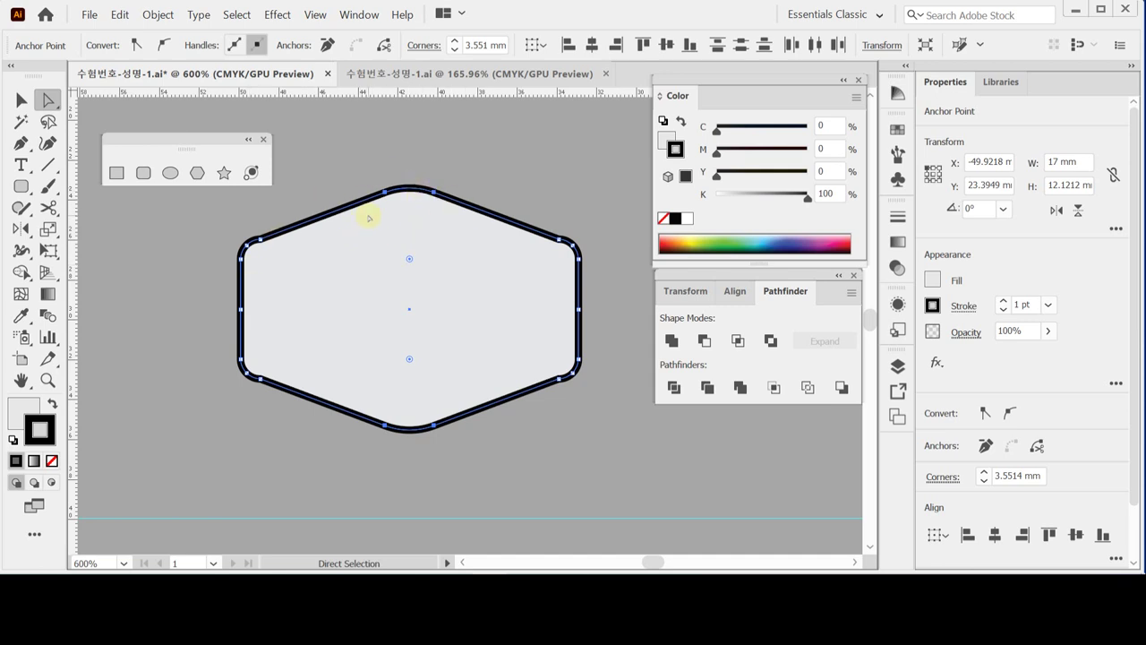
Step: Nudge the upper and lower peak points together slightly to the left, about 0.7 mm, so the peaks sit off-centre
key(Left)
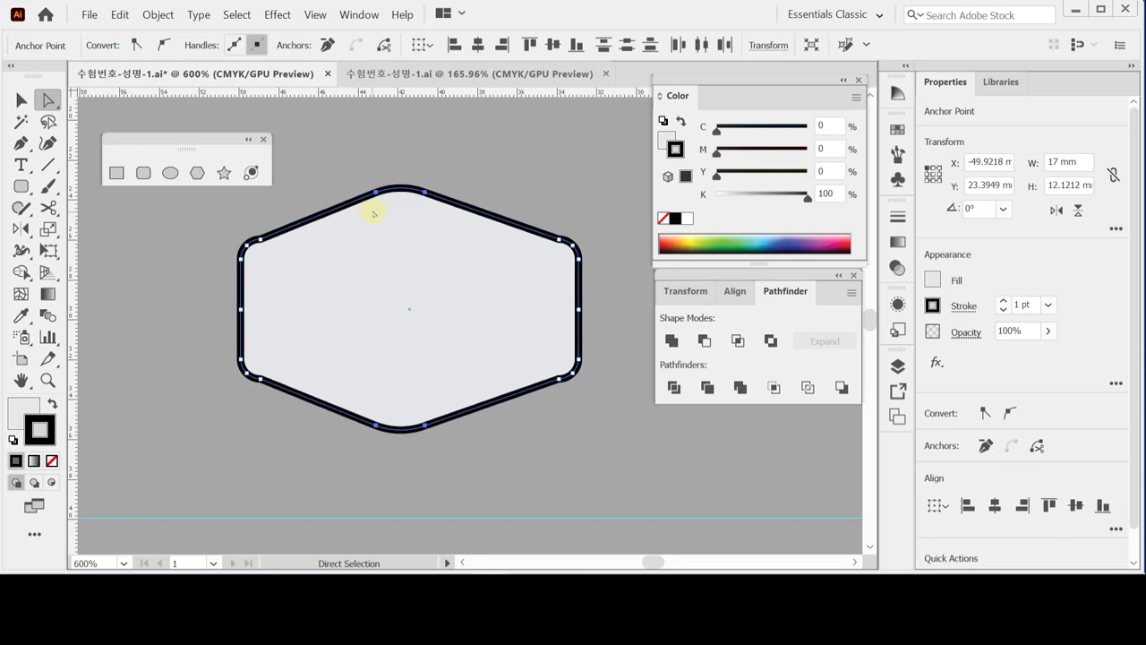
key(Left)
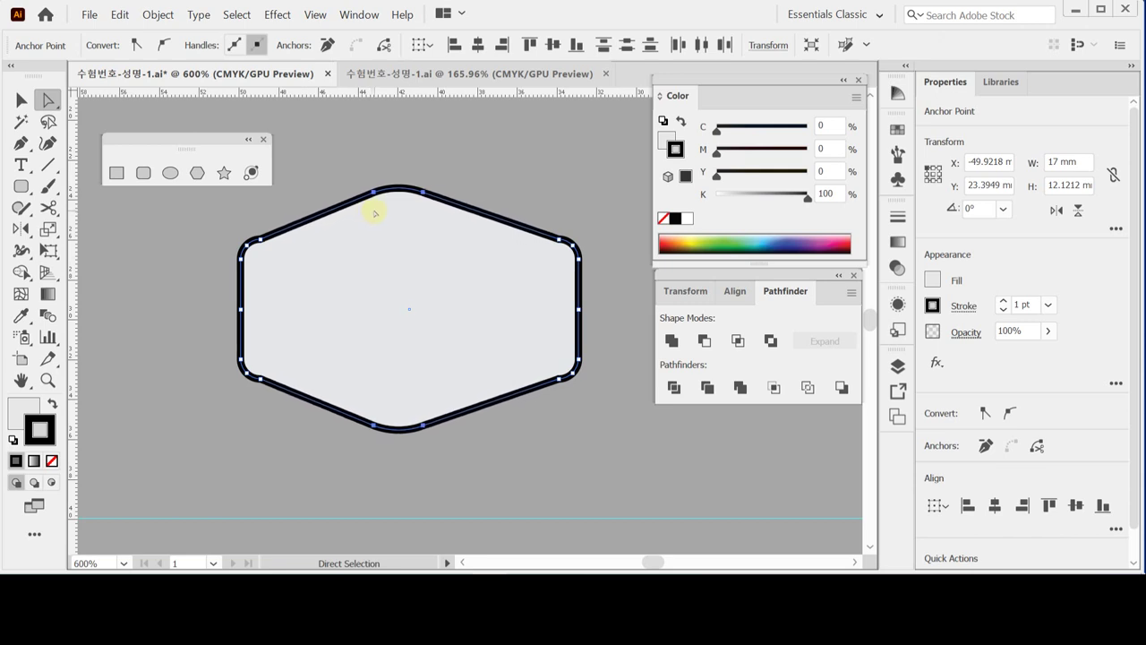
key(Left)
key(Left)
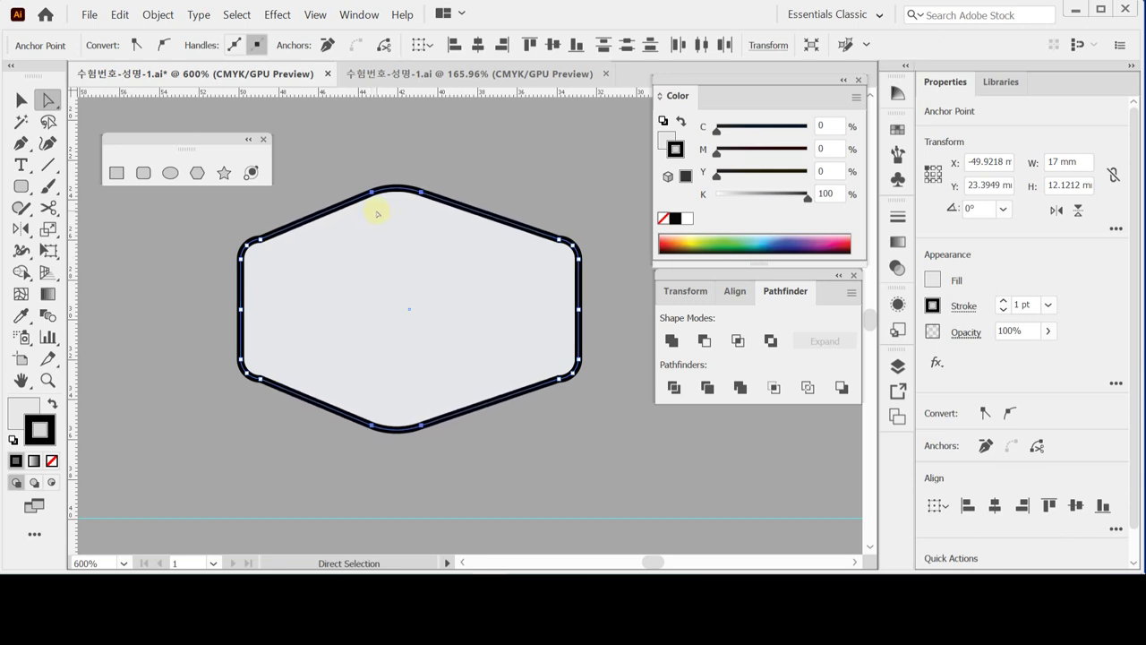
key(Left)
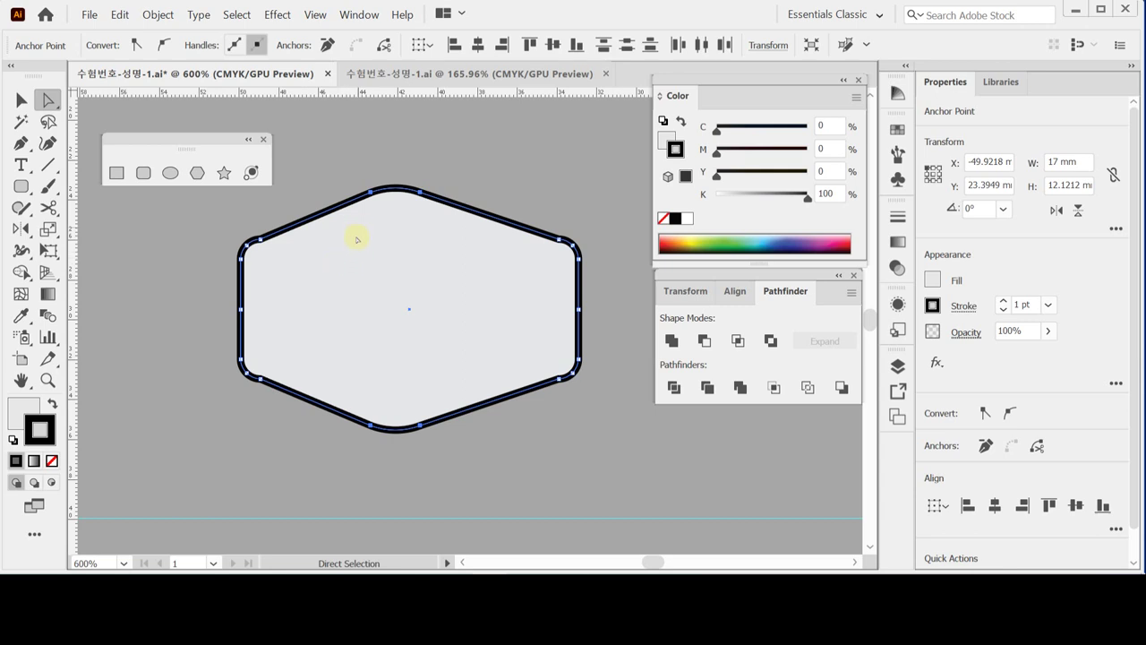
Step: Select the whole outlined shape and create a non-uniformly scaled copy at 100% horizontal and 65% vertical
click(300, 298)
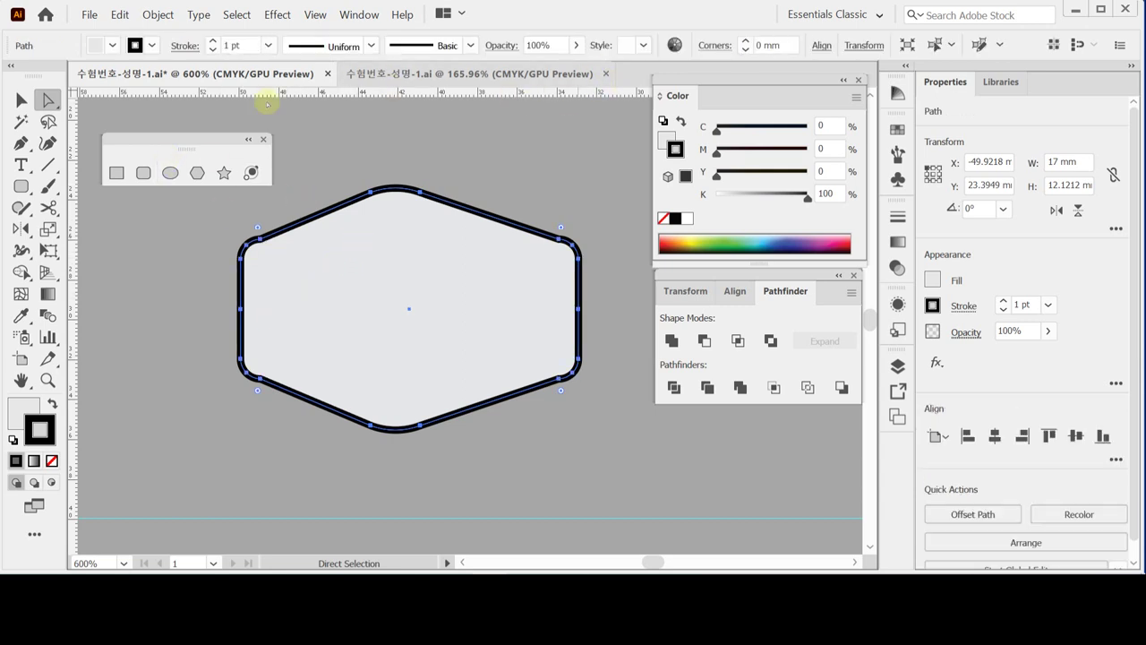
double_click(48, 229)
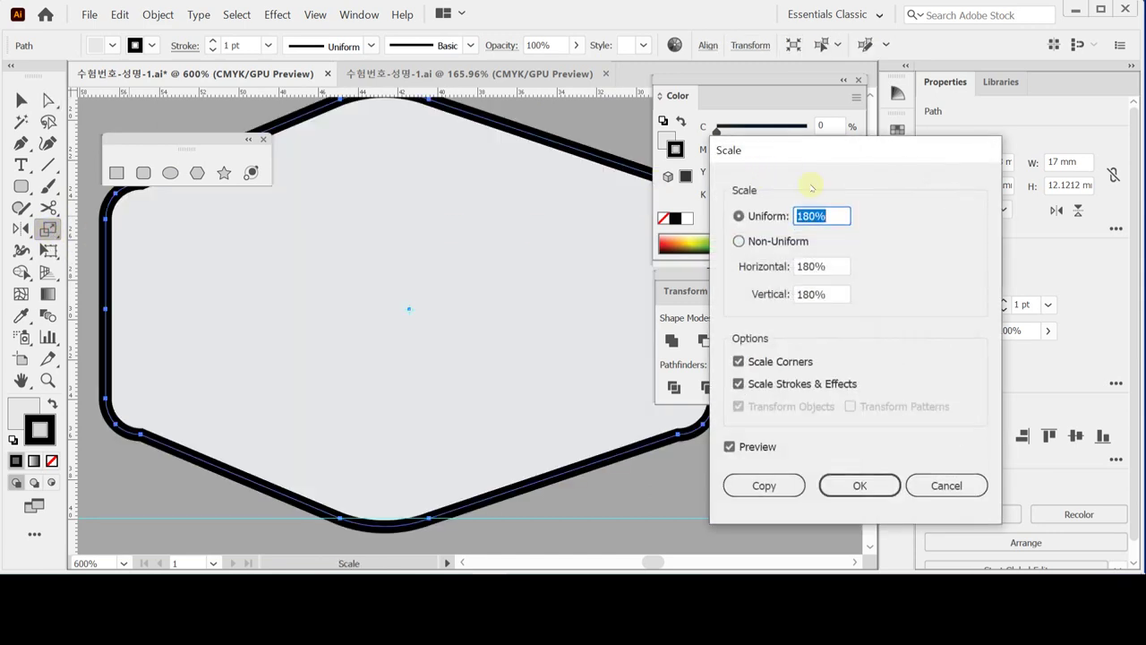
click(756, 242)
click(756, 242)
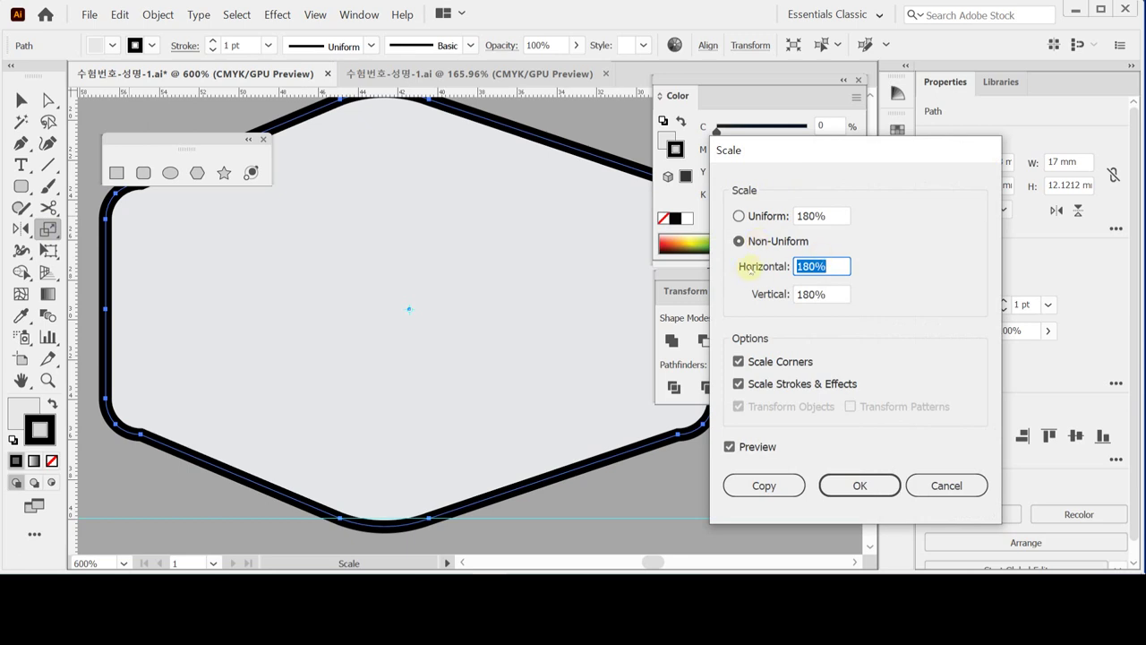
text(100)
key(Tab)
text(65)
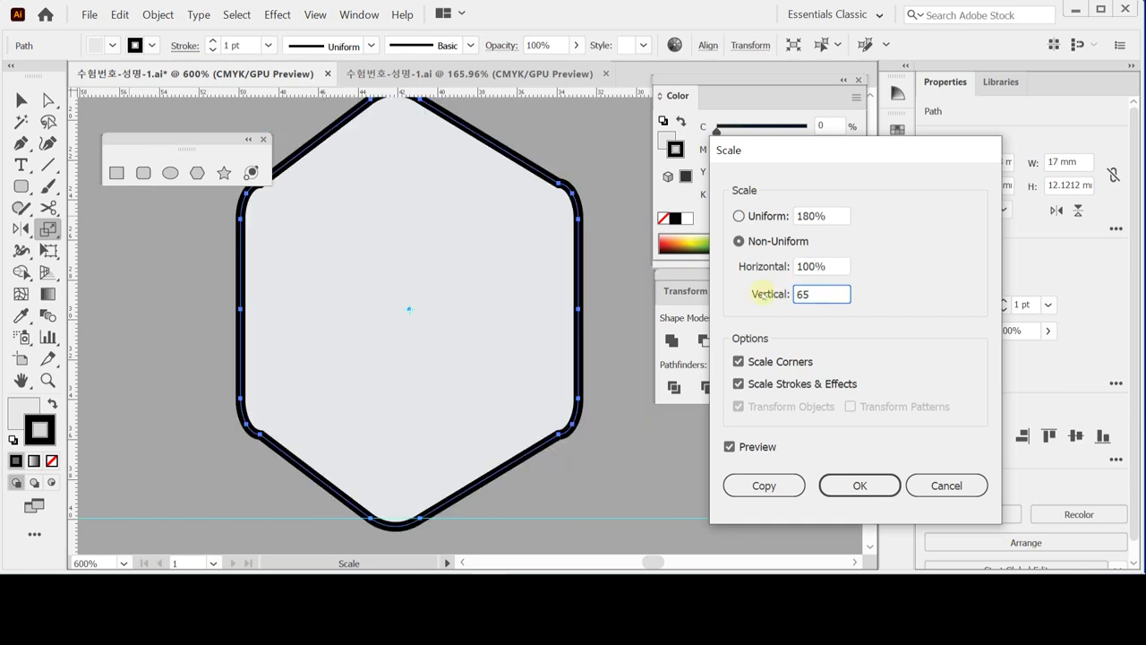
key(Tab)
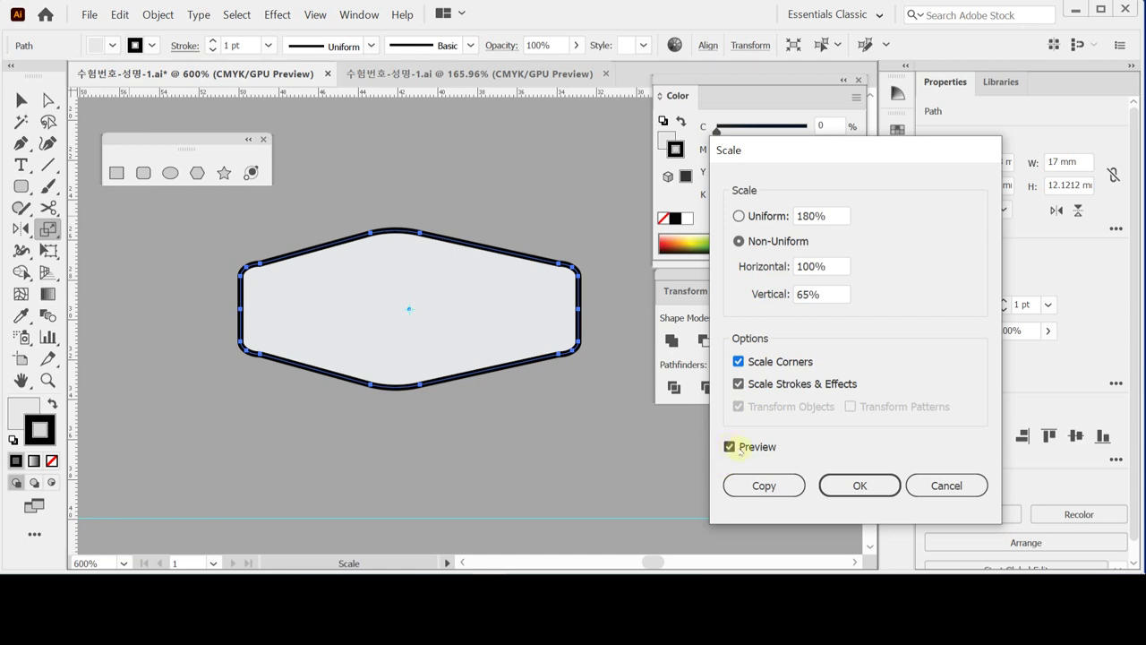
click(762, 484)
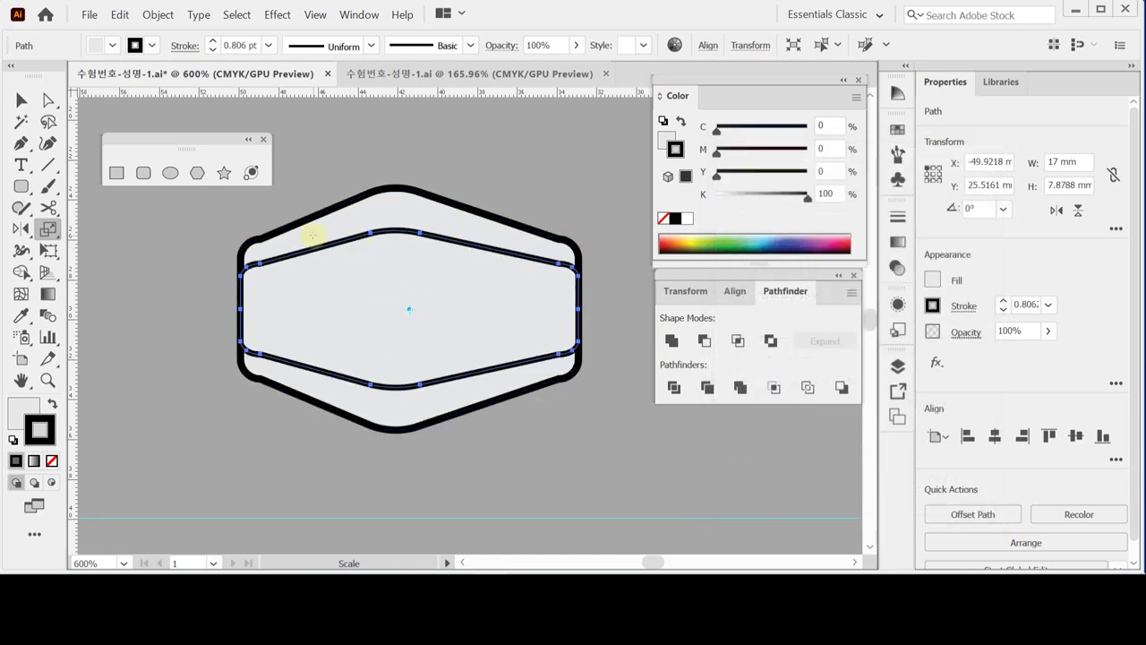
Step: Fill the scaled copy with white, remove its stroke, and save the document
click(15, 417)
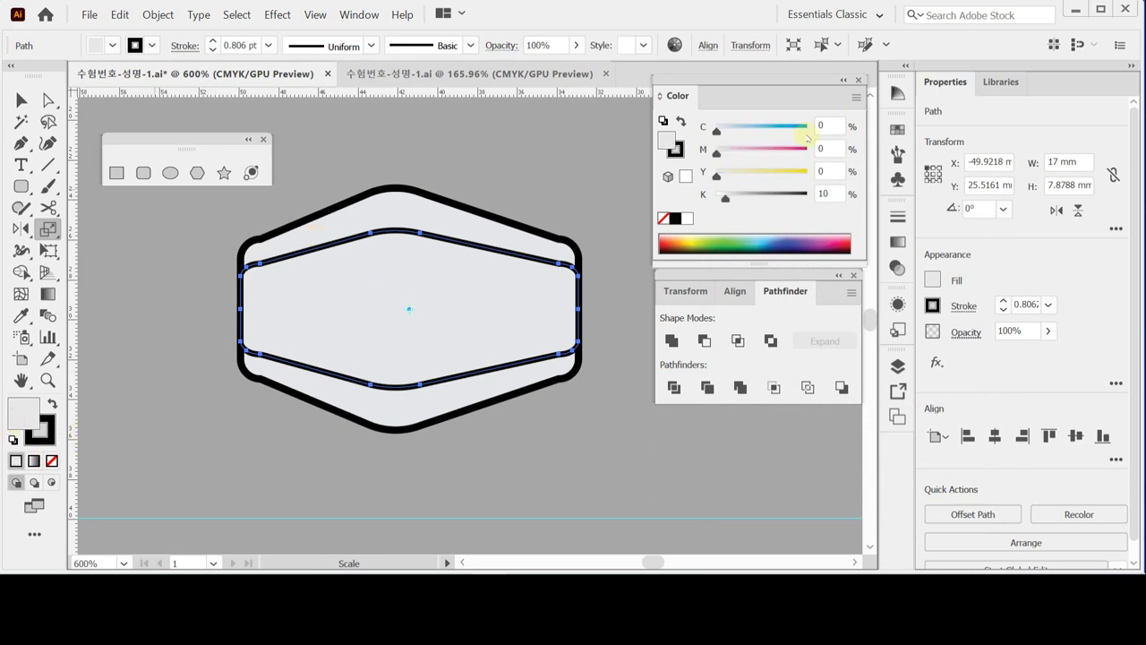
click(686, 218)
click(676, 150)
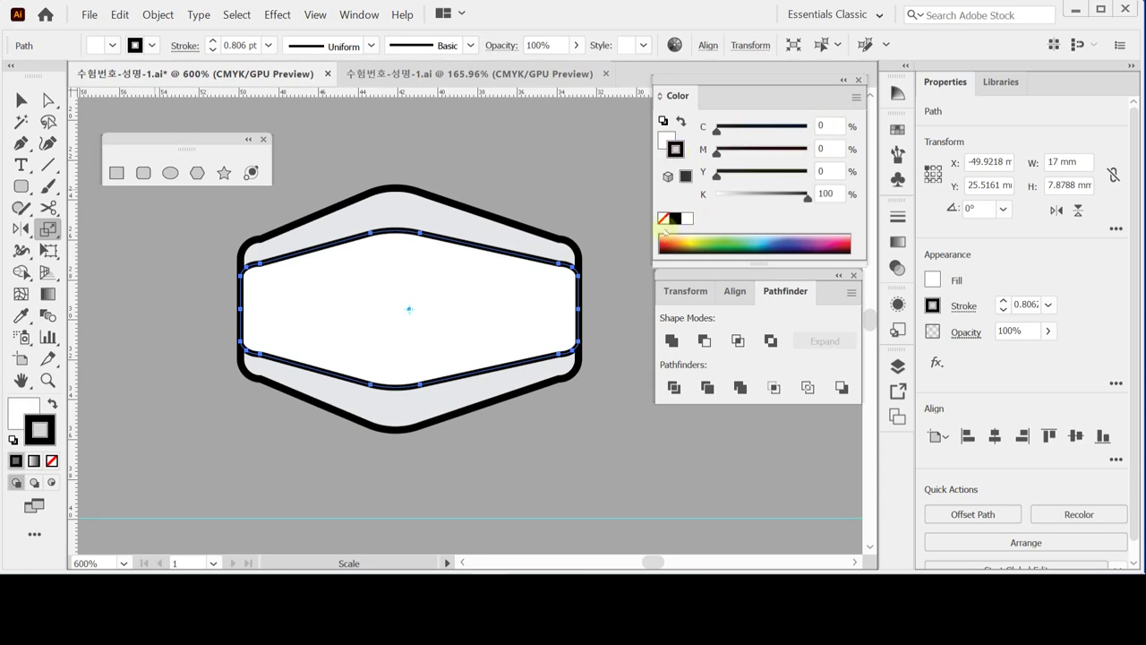
click(663, 220)
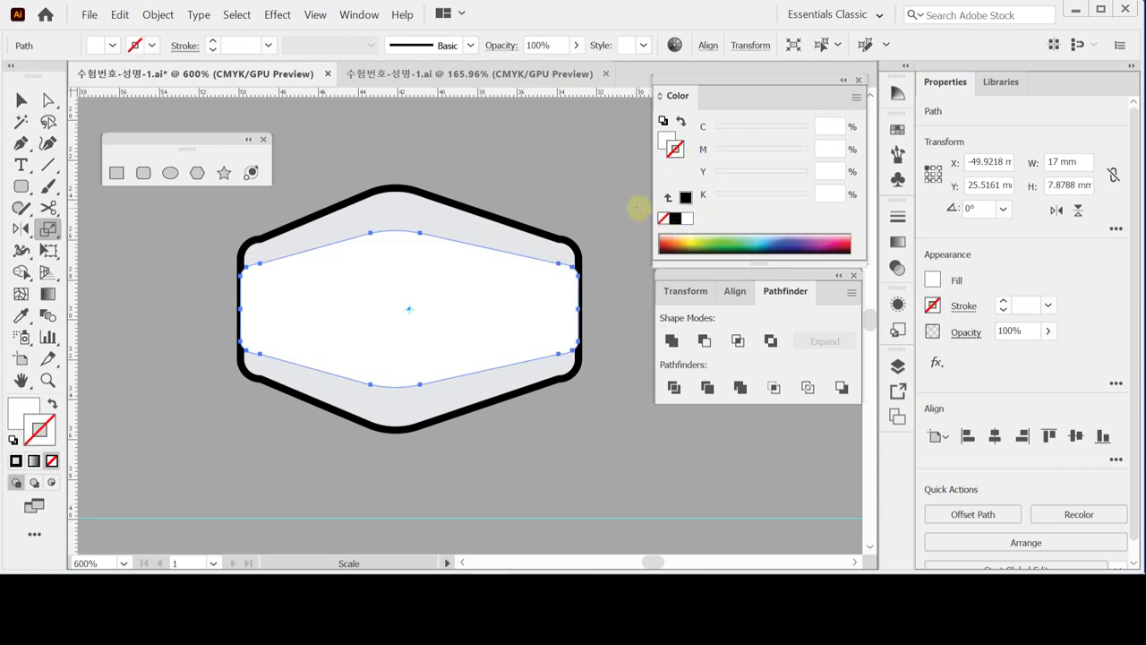
key(ctrl)
key(ctrl+s)
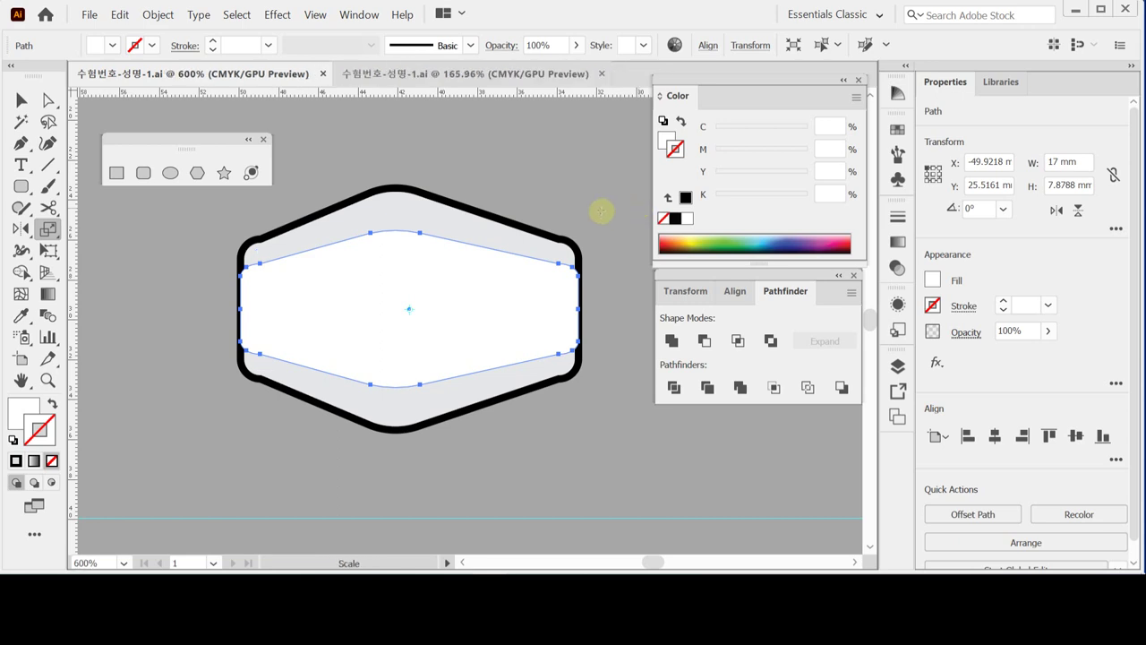
Step: Duplicate the grey outlined shape in place in front of the white one and remove the duplicate's fill, keeping its black stroke
key(ctrl)
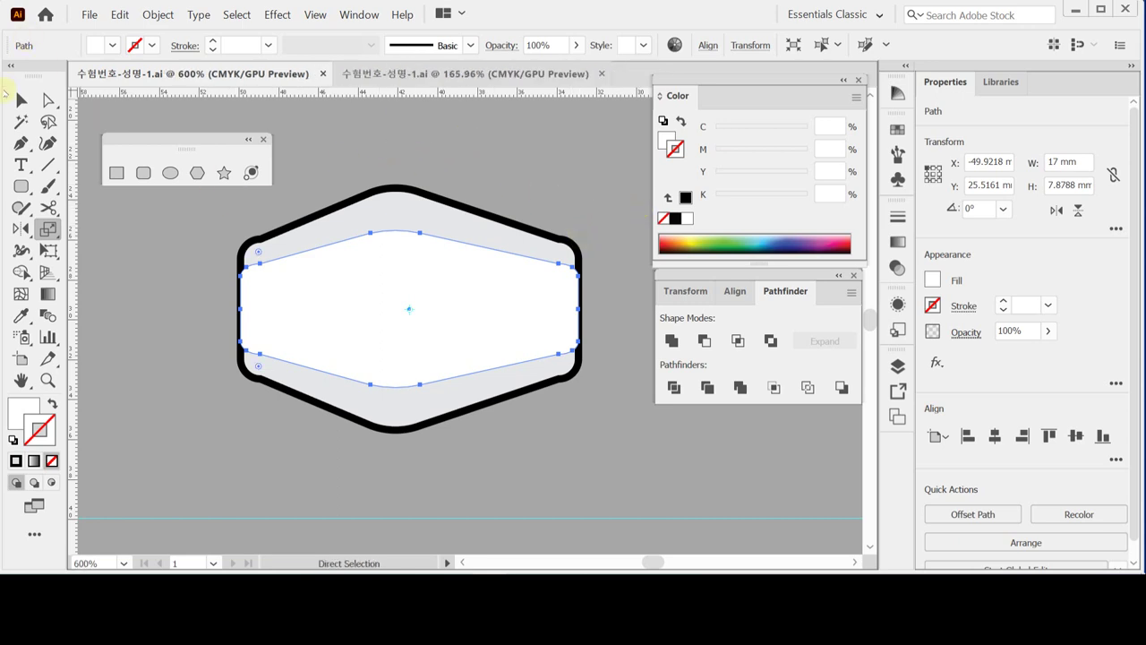
click(22, 99)
click(375, 133)
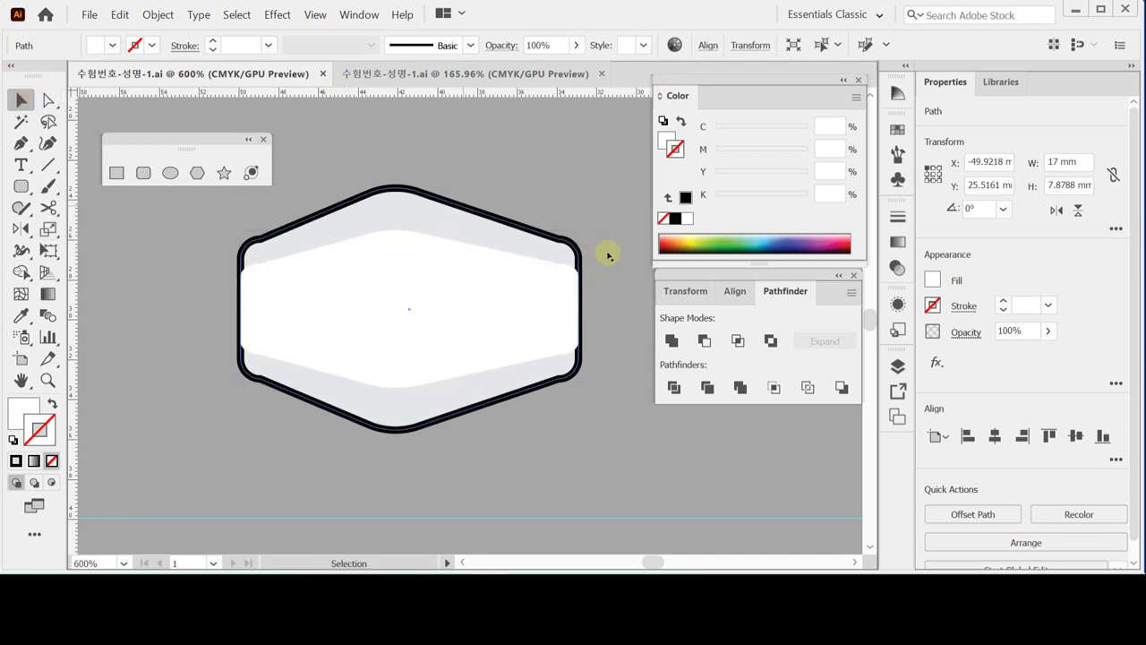
click(507, 222)
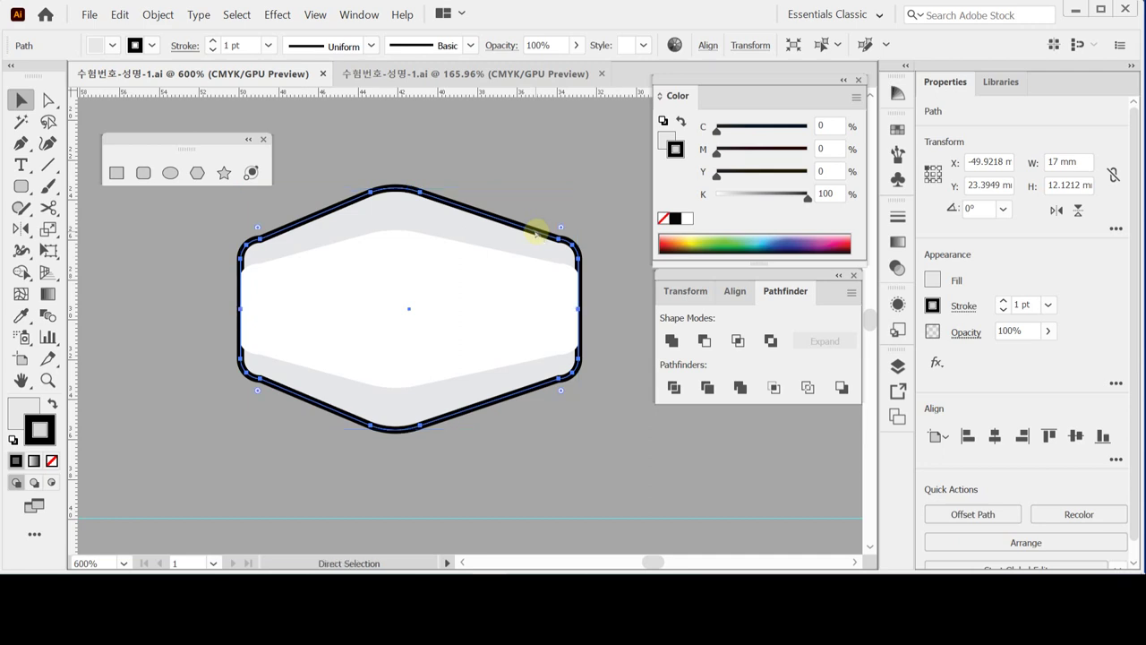
key(a)
key(v)
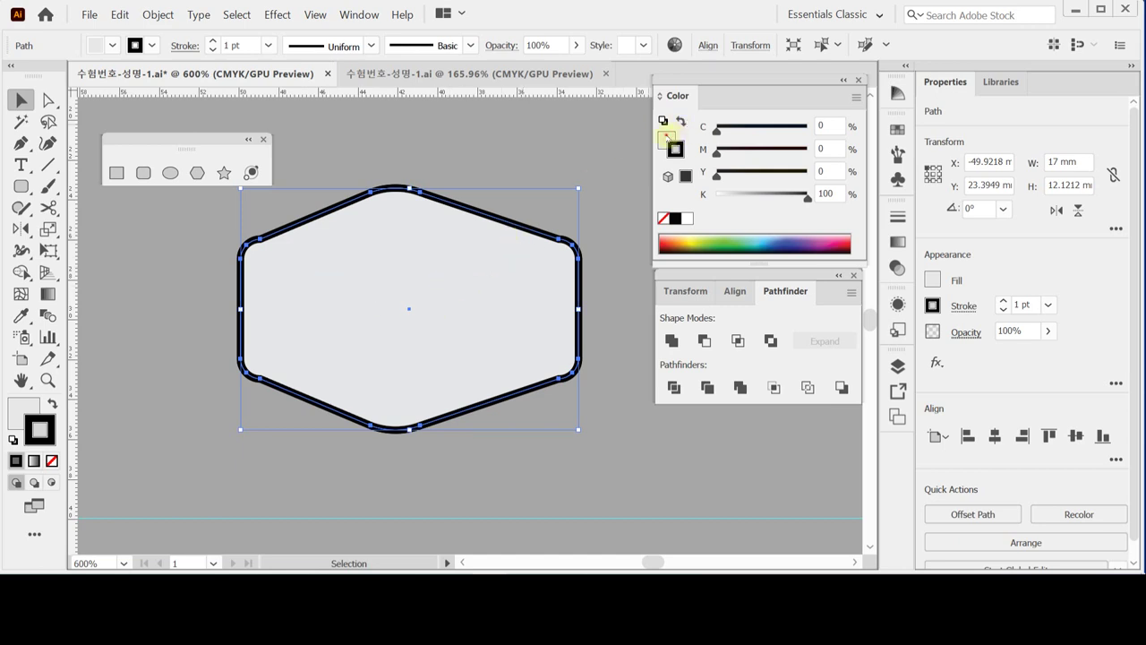
click(663, 218)
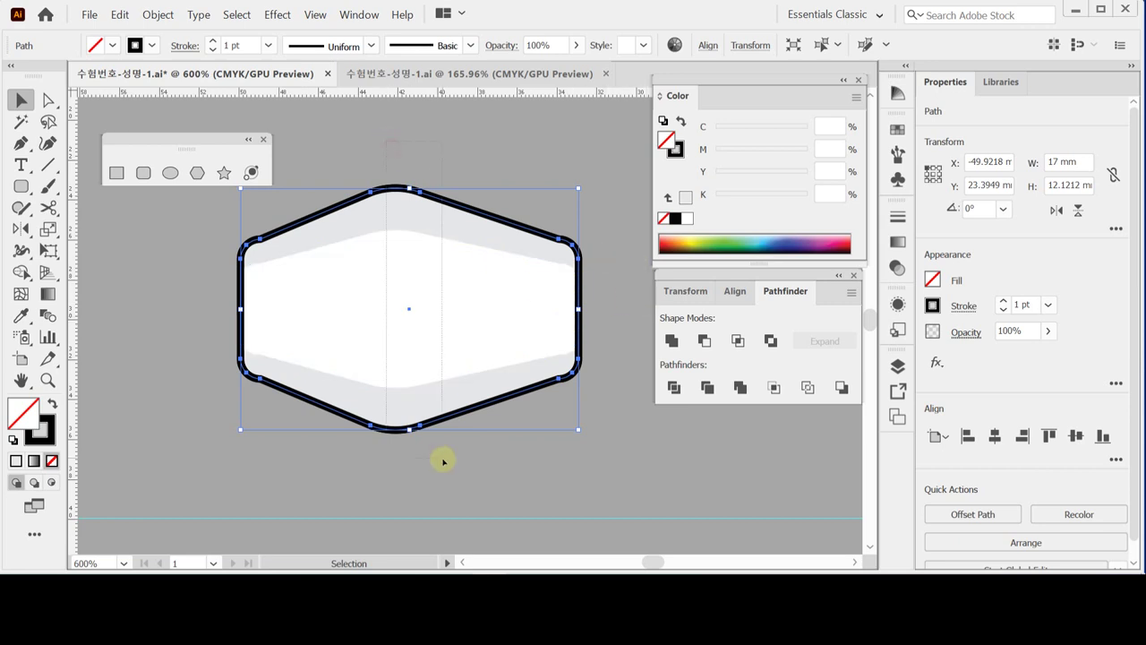
Step: Select all the mask pieces and rotate them together about 1.6° clockwise
key(ctrl+a)
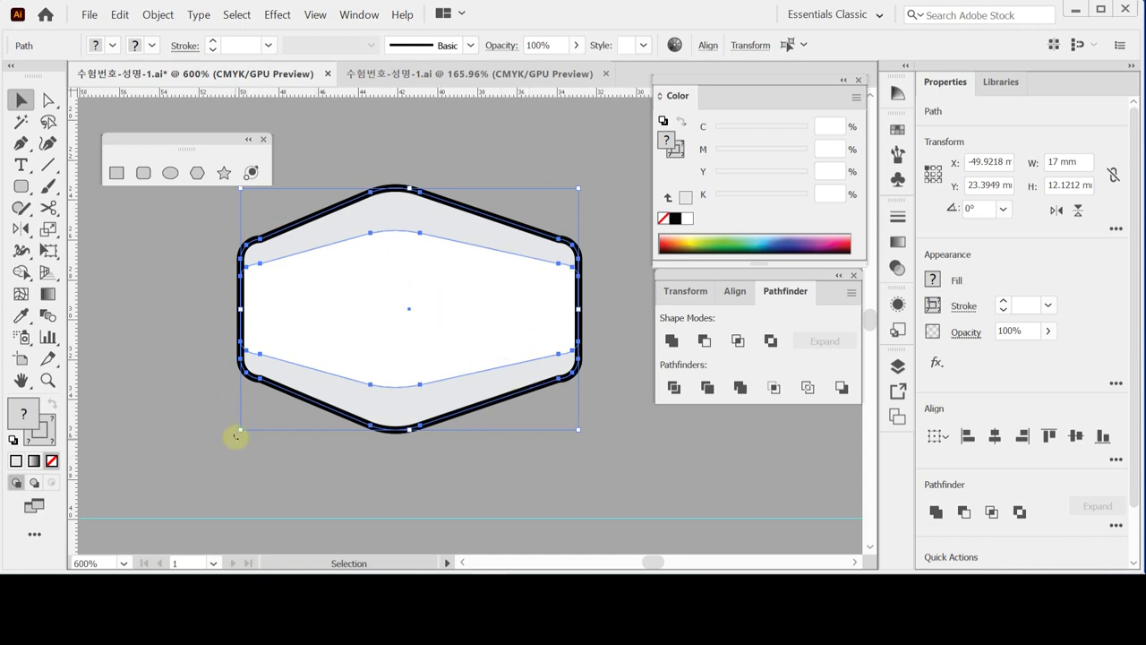
drag(235, 436, 227, 421)
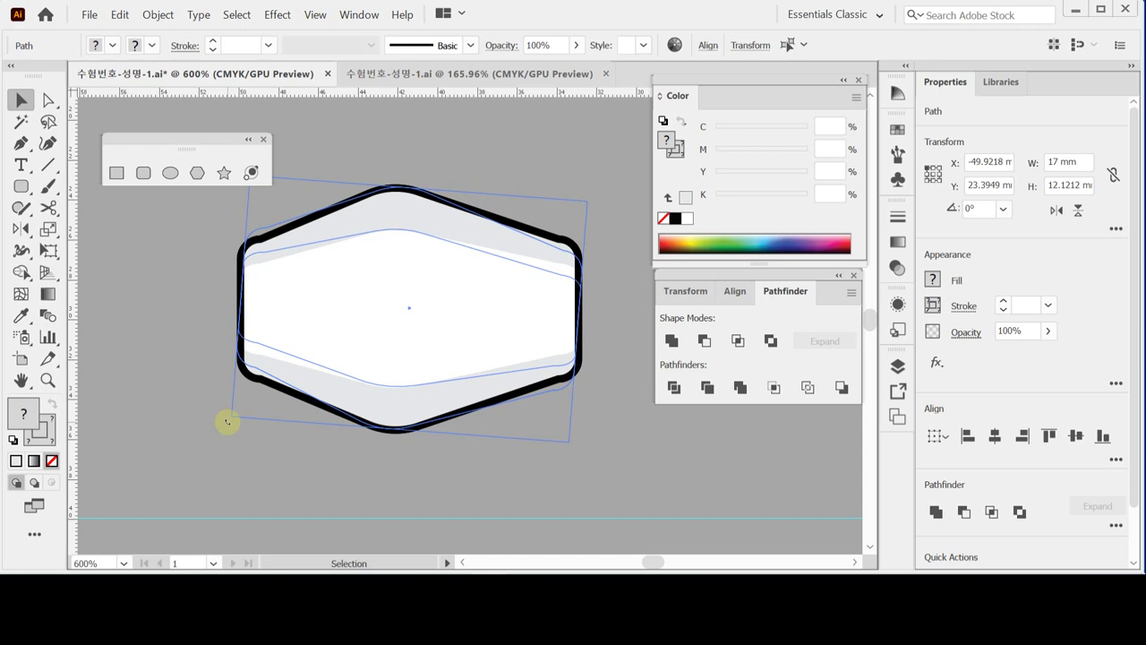
drag(227, 421, 227, 421)
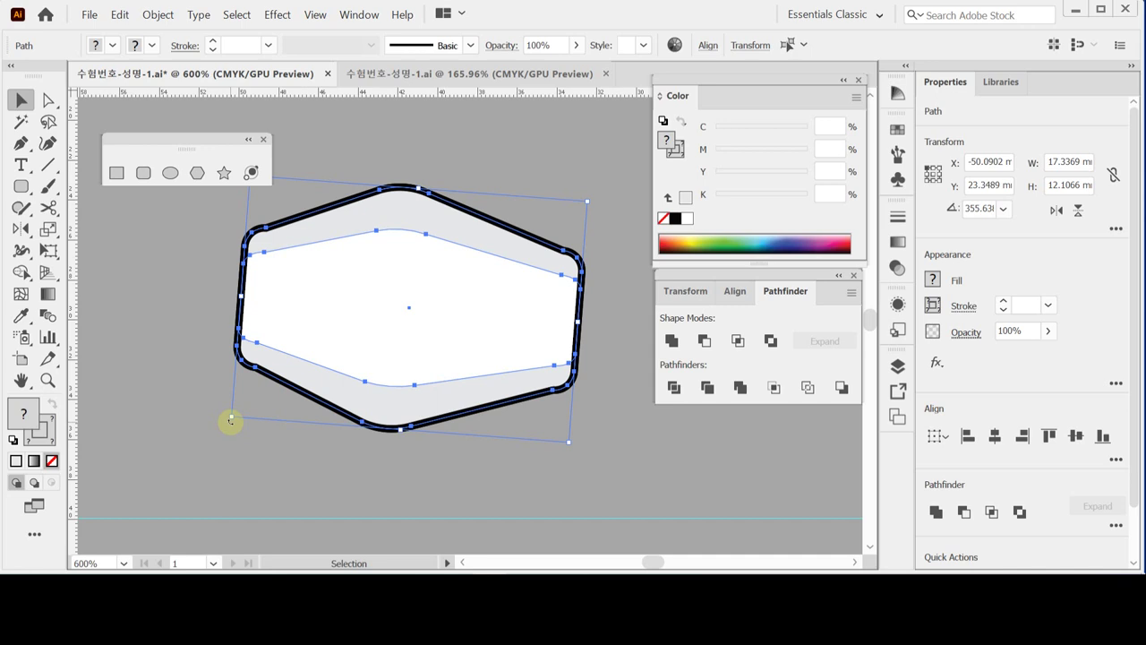
drag(230, 421, 238, 430)
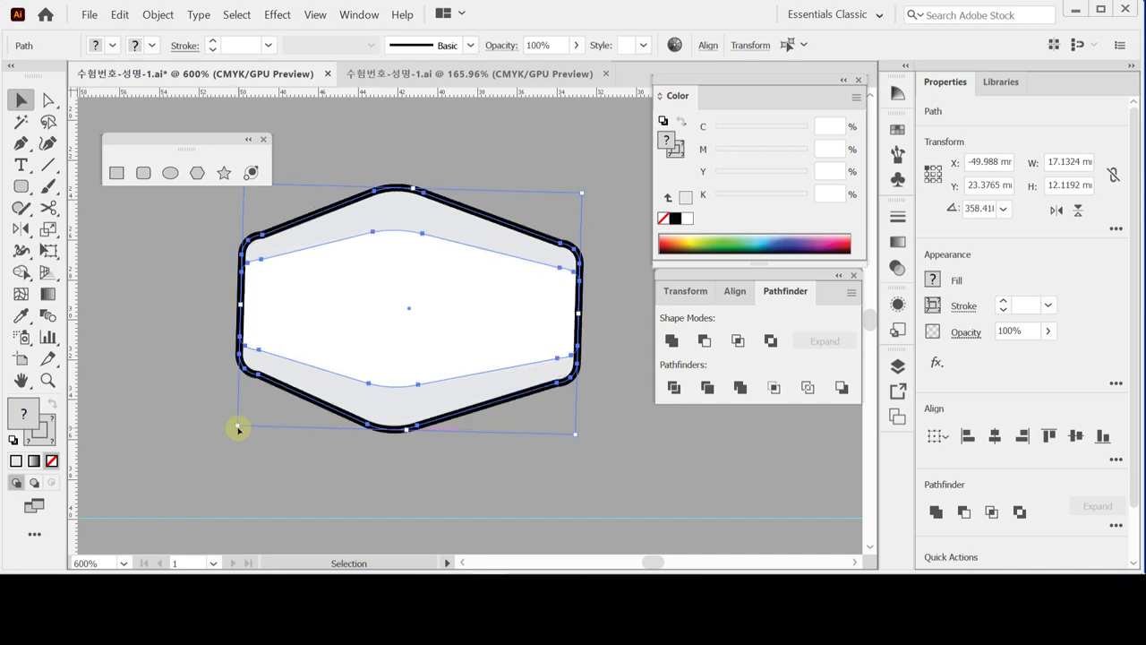
Step: Cut the mask pieces, paste them into the doctor illustration and position them over the lower part of the face
key(ctrl+x)
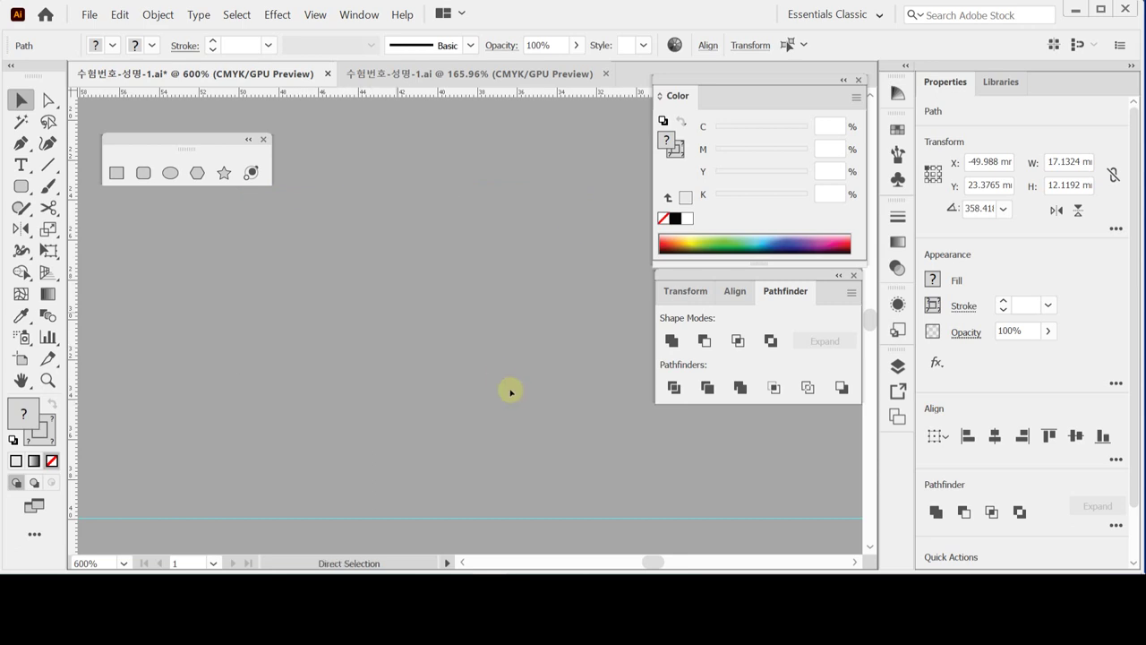
ctrl+alt+click(510, 394)
ctrl+alt+click(504, 391)
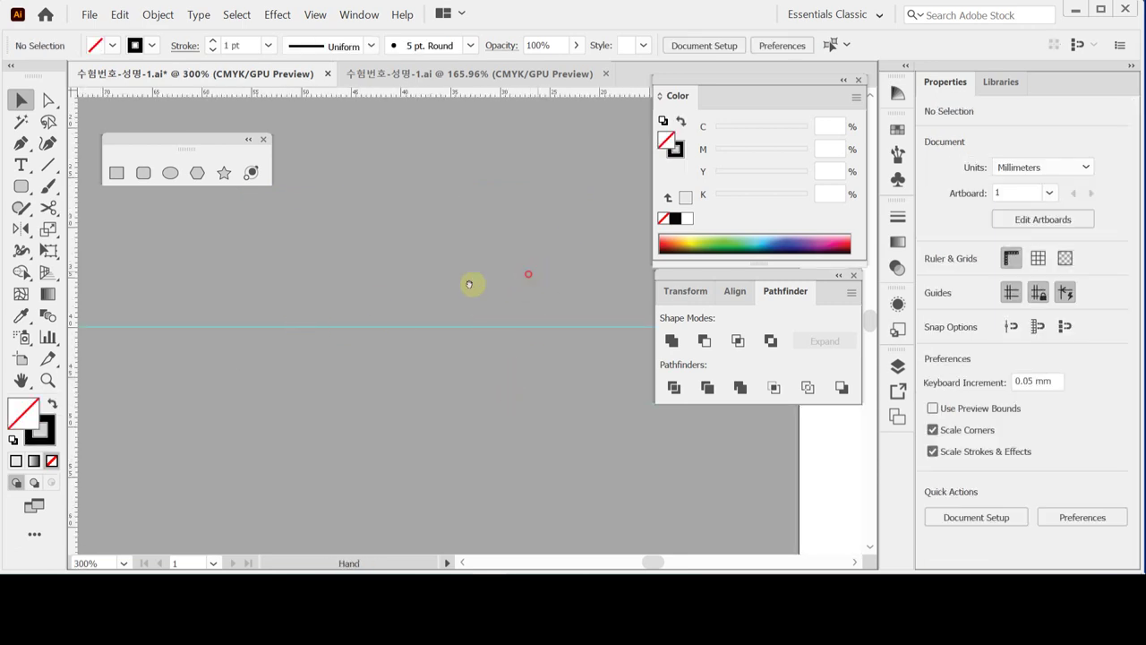
drag(471, 281, 317, 310)
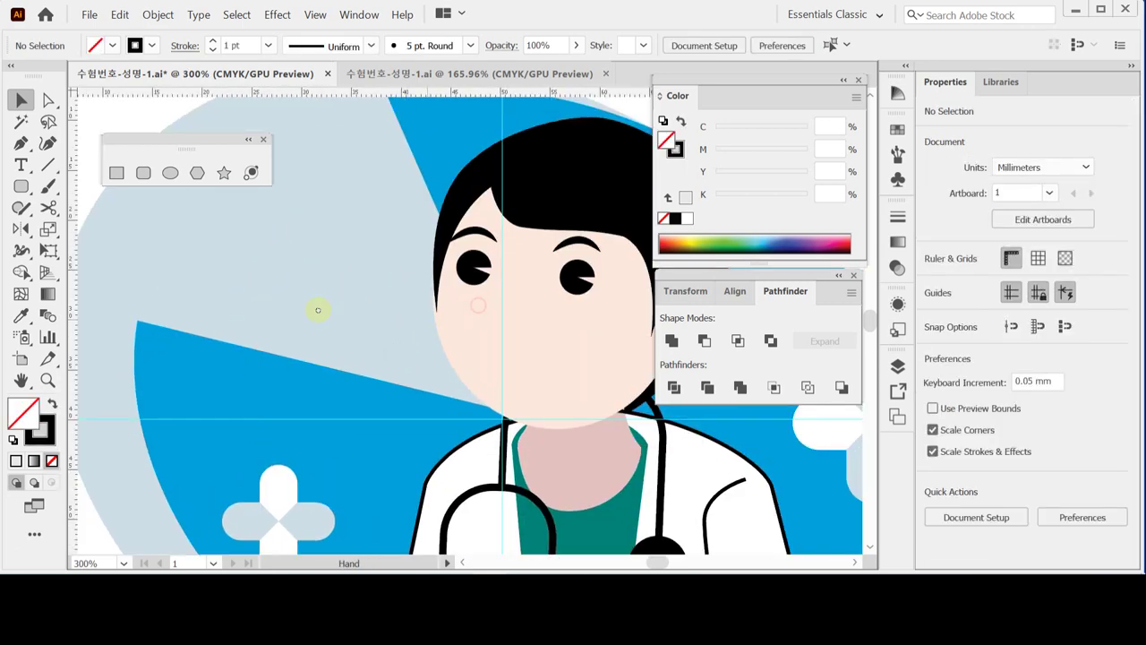
drag(439, 302, 403, 299)
key(ctrl+v)
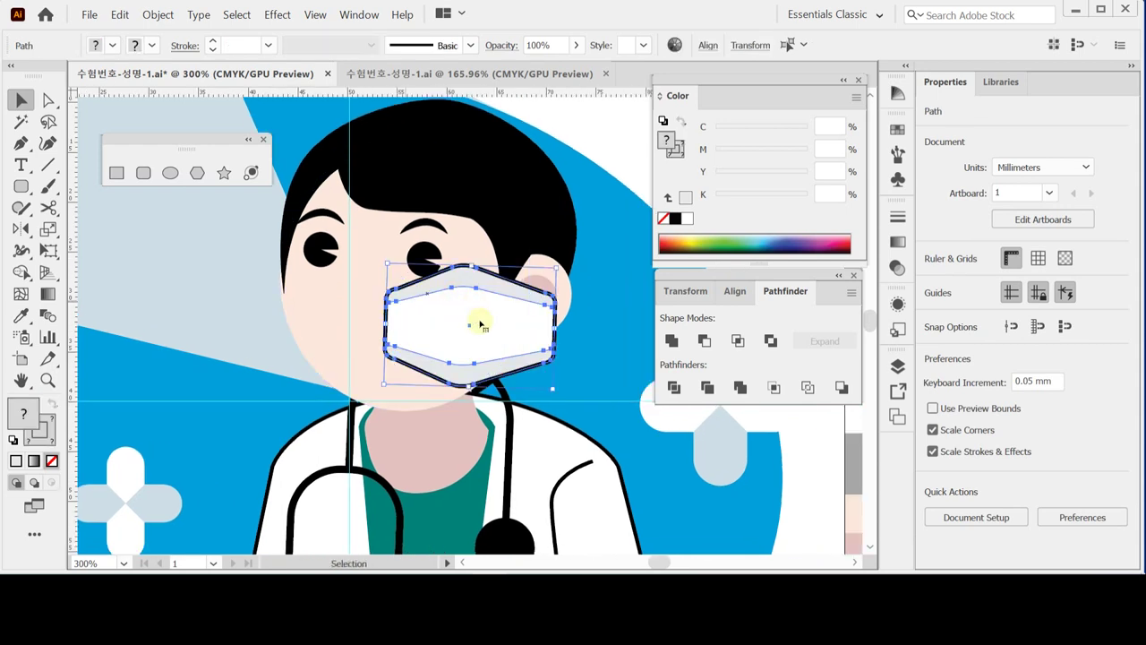
drag(475, 325, 385, 316)
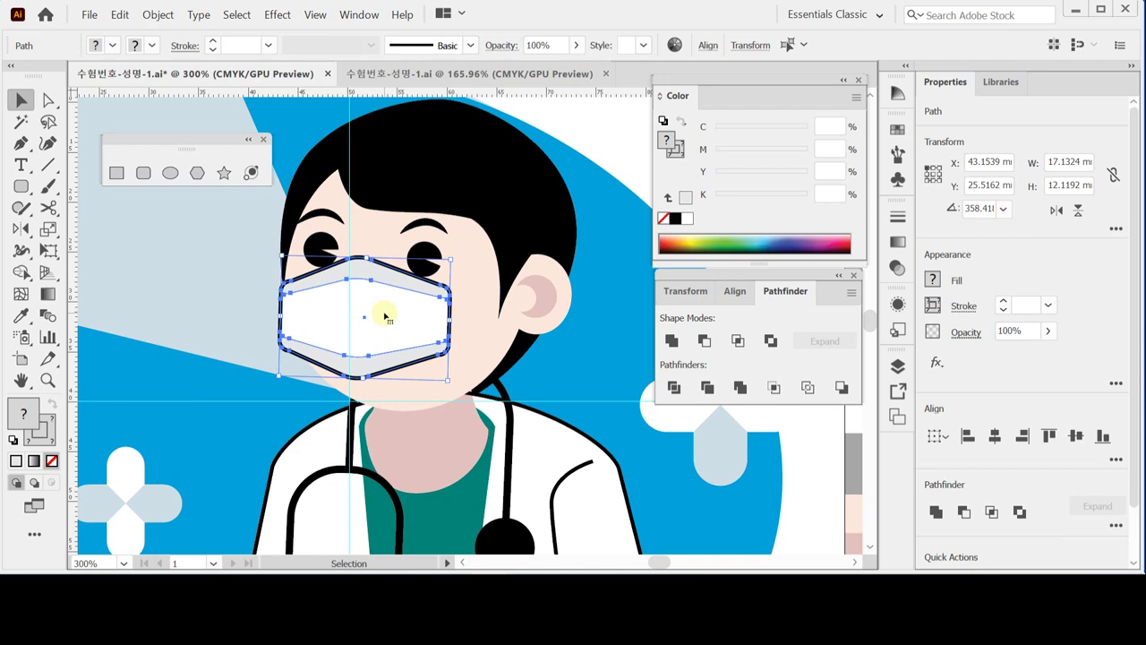
drag(394, 320, 402, 336)
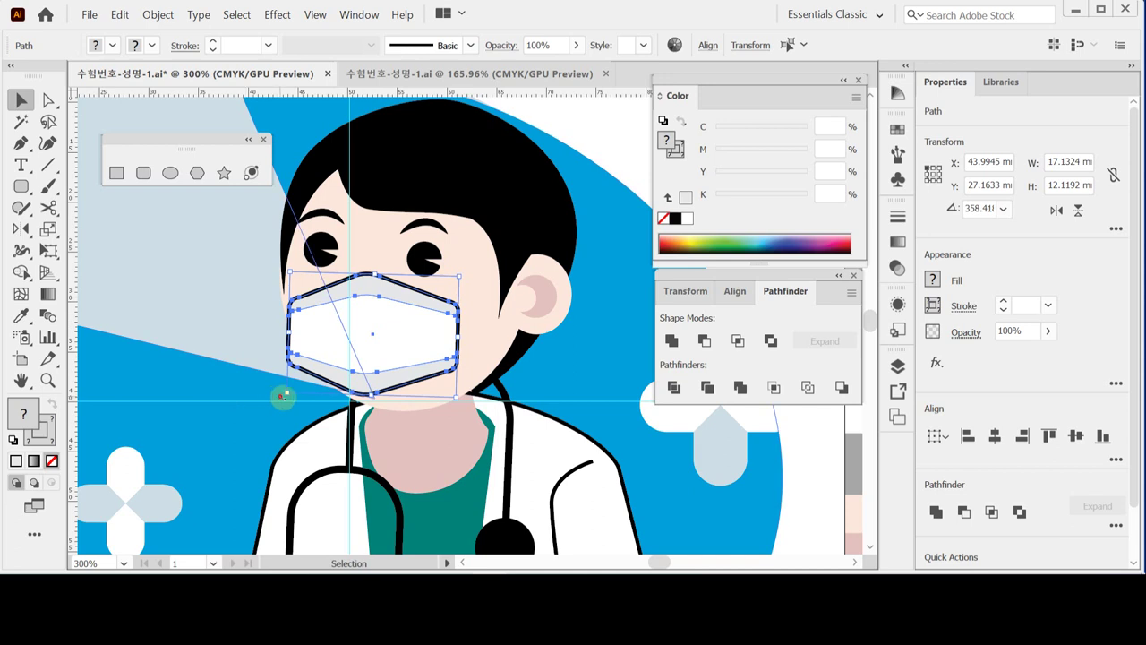
Step: Straighten the mask to a 0° rotation and shift it slightly down and left over the doctor's mouth and chin
click(283, 395)
click(409, 332)
drag(396, 337, 397, 344)
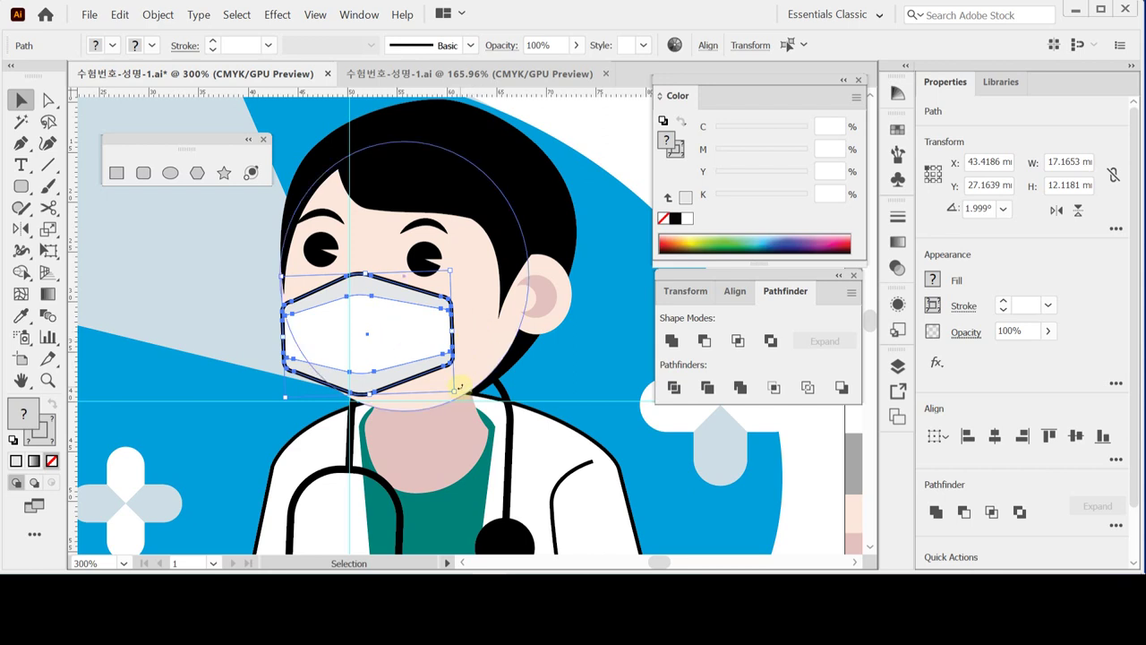
drag(457, 388, 457, 393)
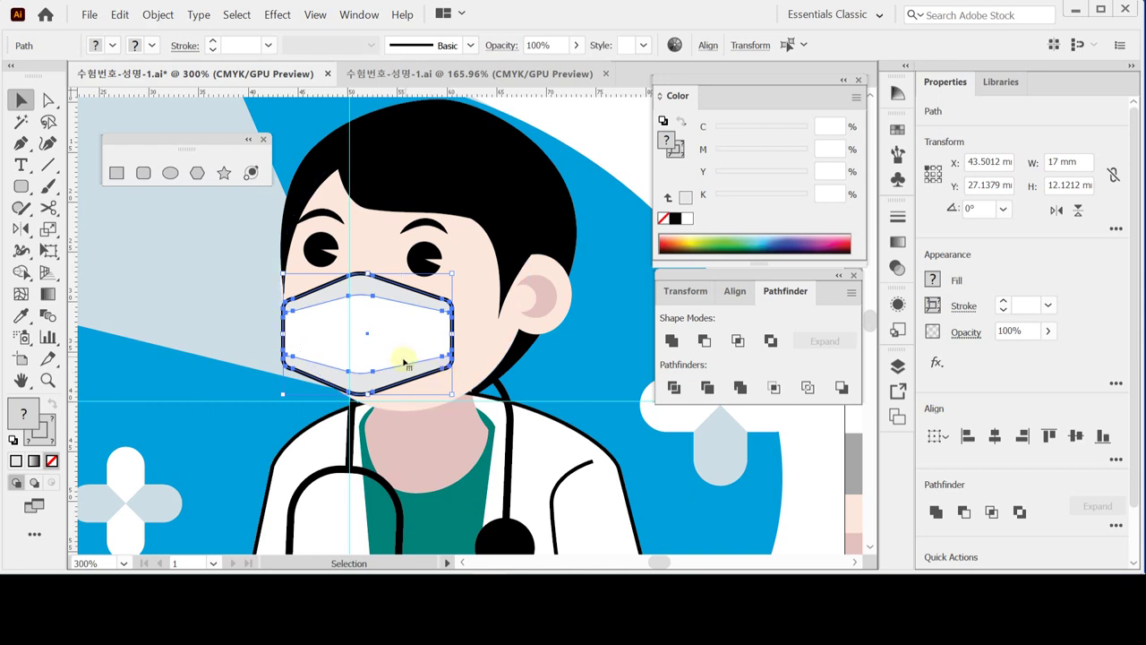
drag(404, 359, 403, 367)
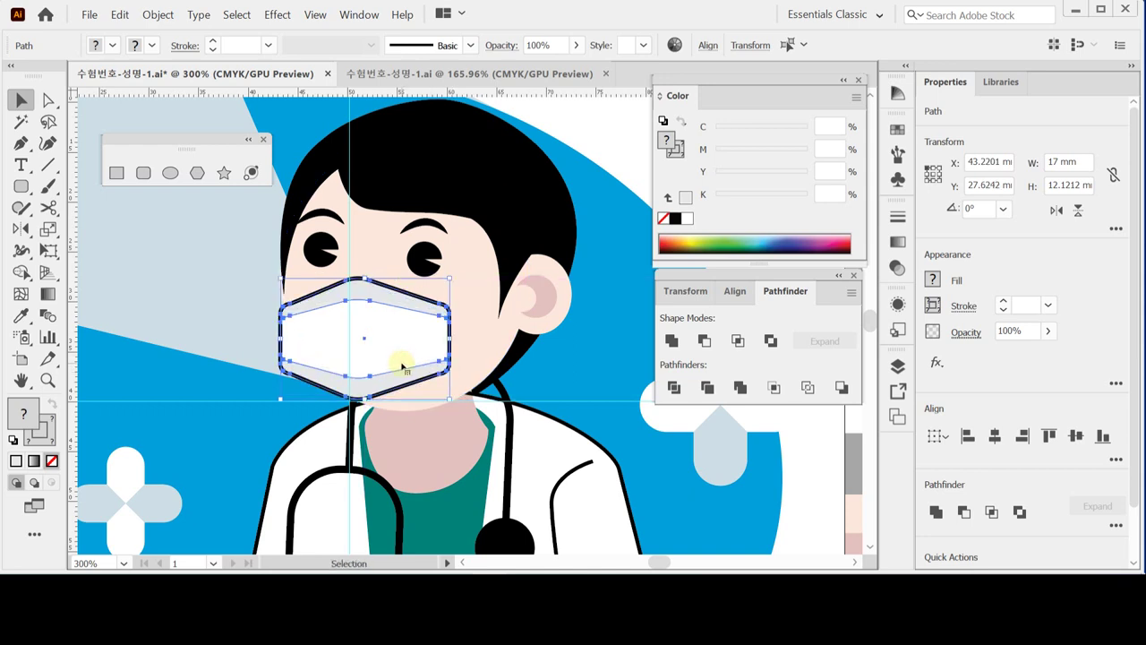
key(a)
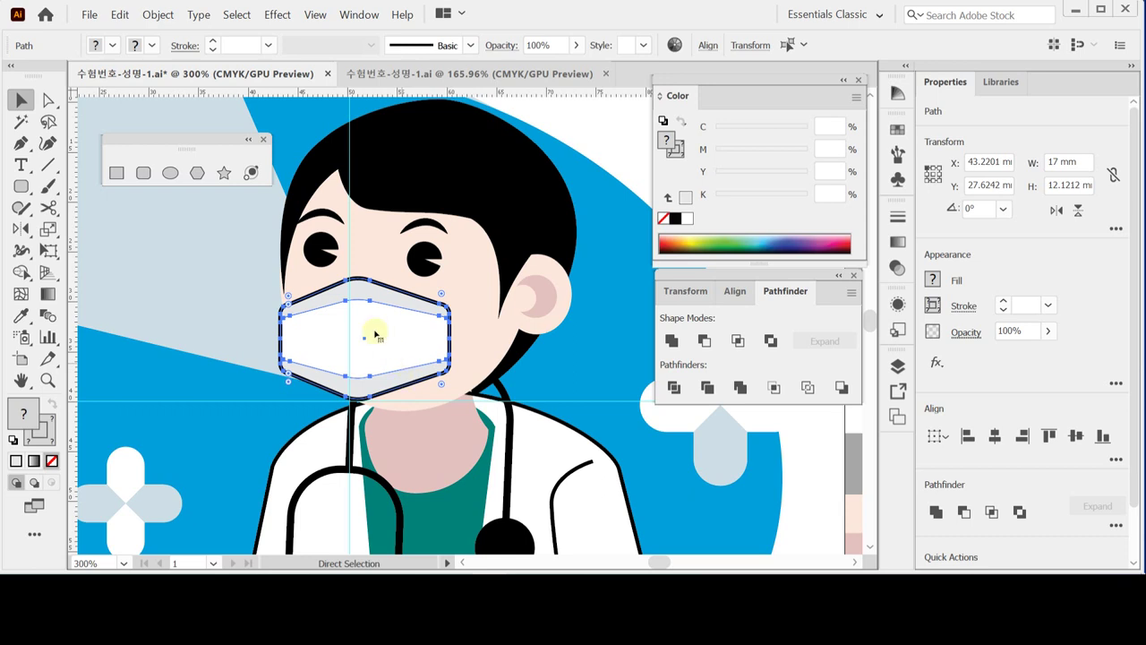
Step: Save the document and draw two straight strap lines from the mask's upper and lower ear-side corners to the ear
key(v)
key(ctrl+s)
click(45, 165)
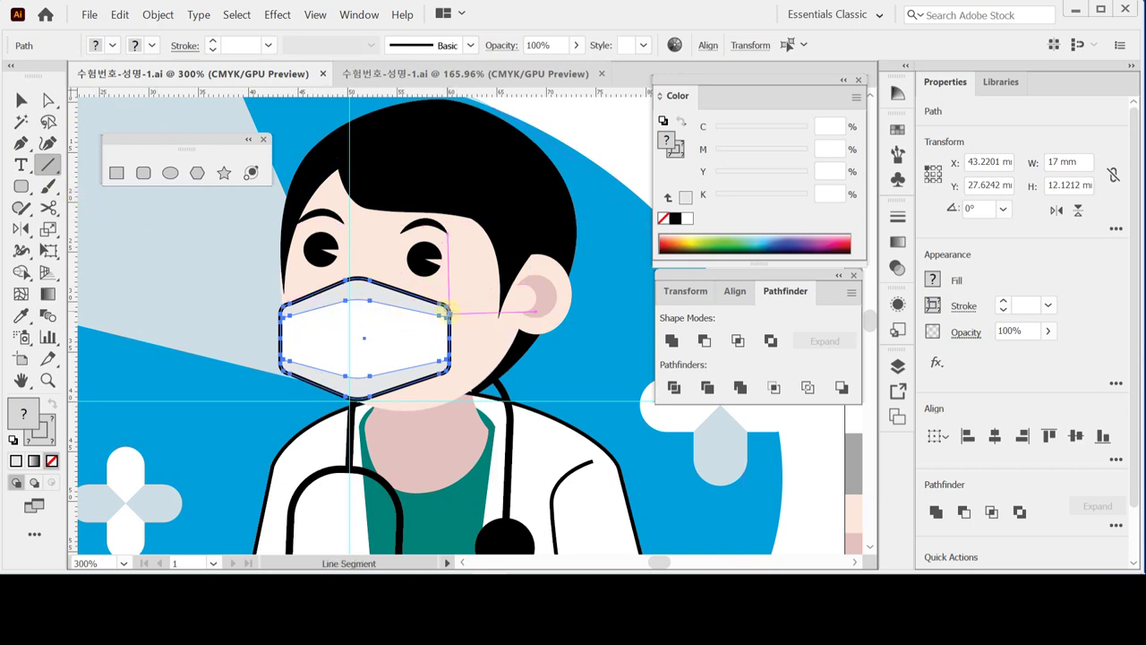
drag(446, 306, 528, 259)
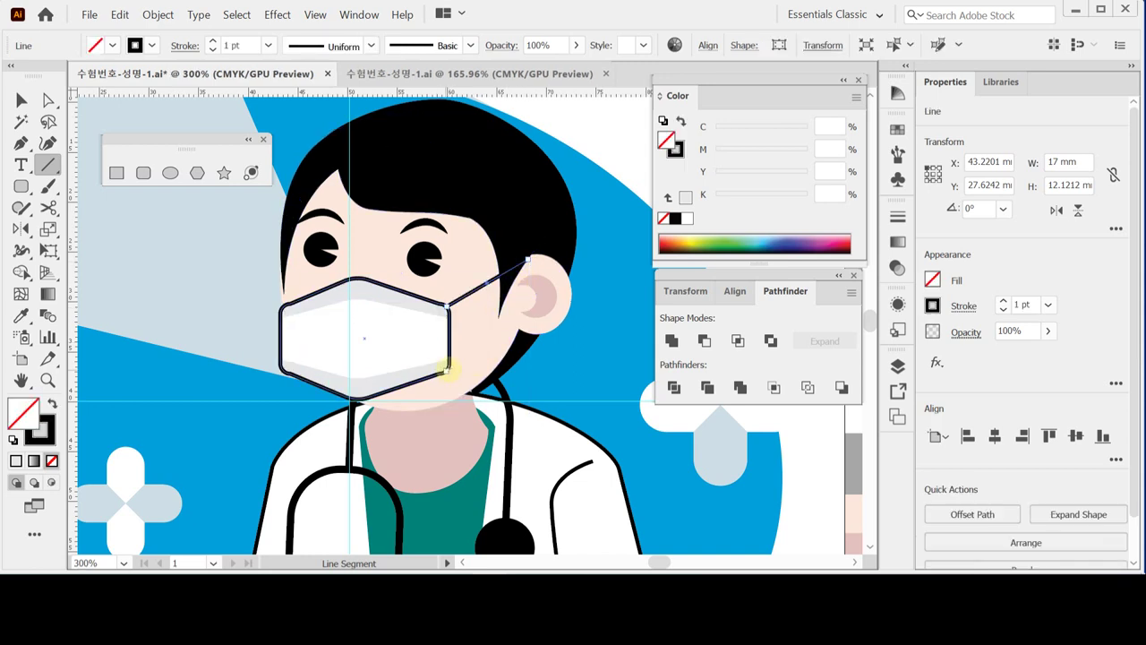
drag(446, 367, 519, 334)
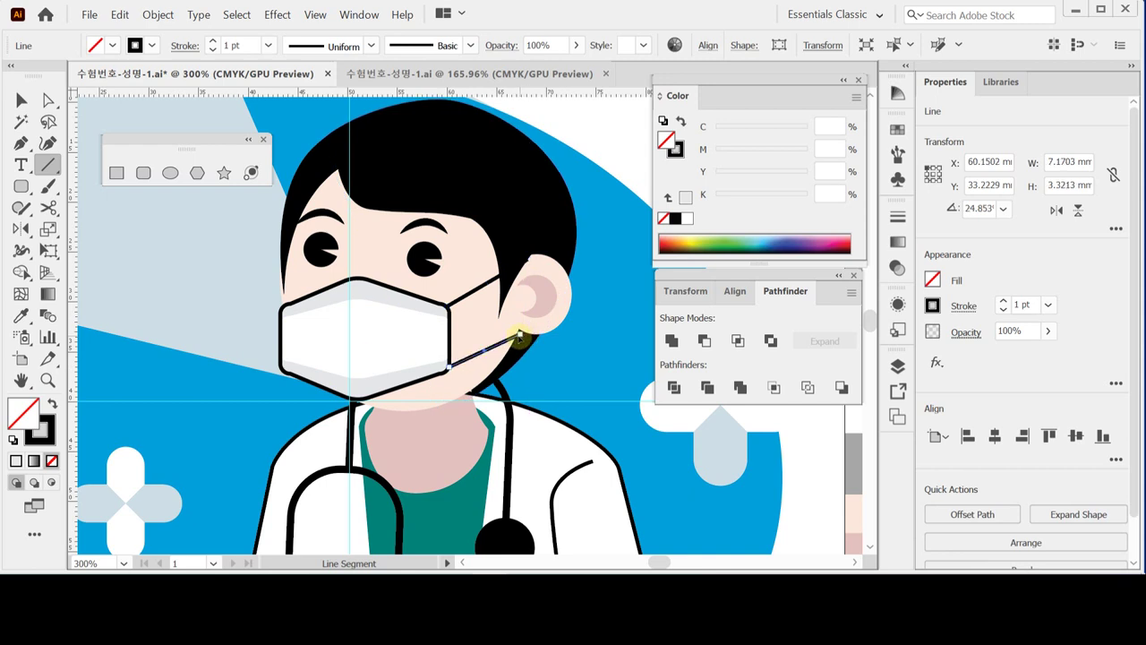
Step: Set the stroke weight of both mask straps to 2 pt and pull the upper strap's ear end slightly inward over the hair
ctrl+shift+click(479, 291)
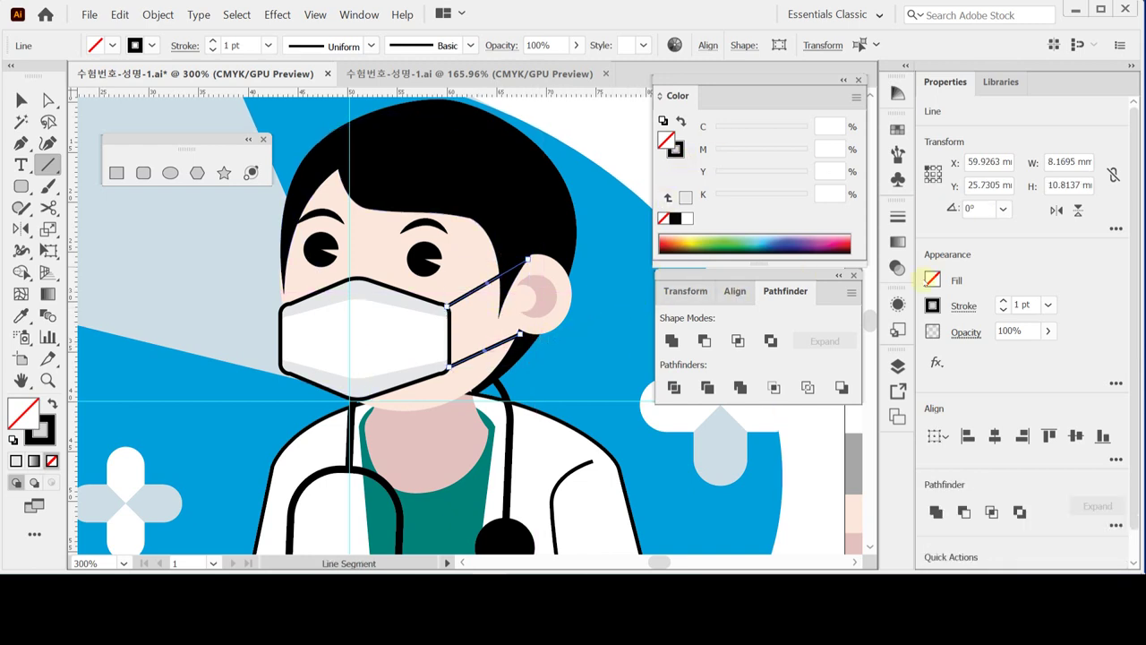
click(1003, 301)
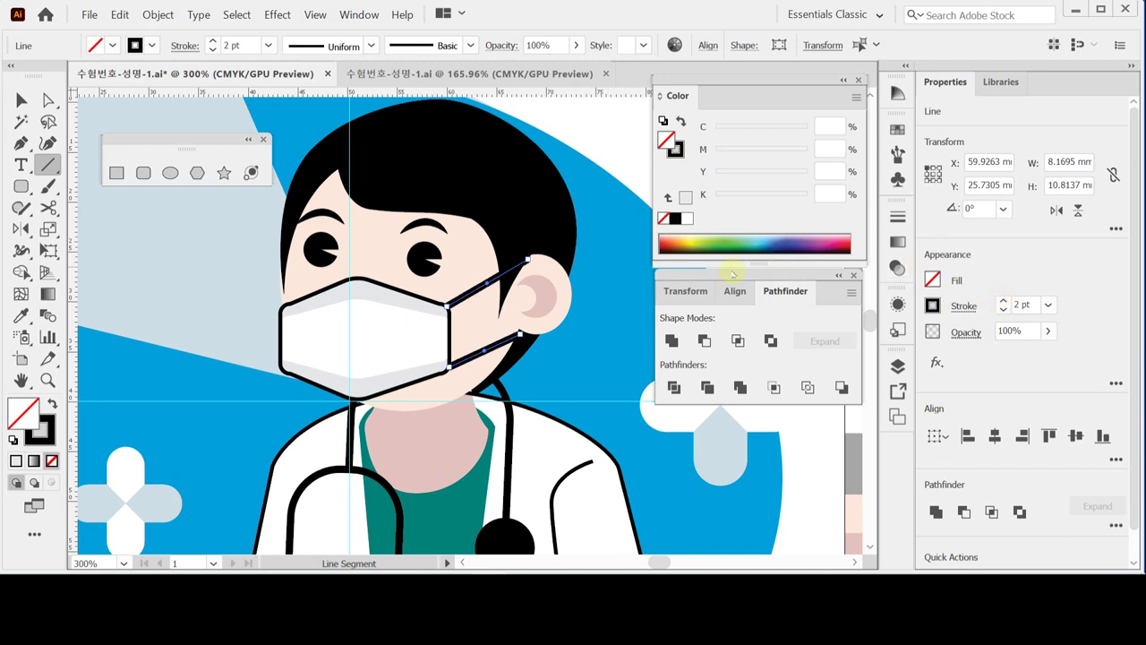
key(ctrl+equal)
key(ctrl+equal)
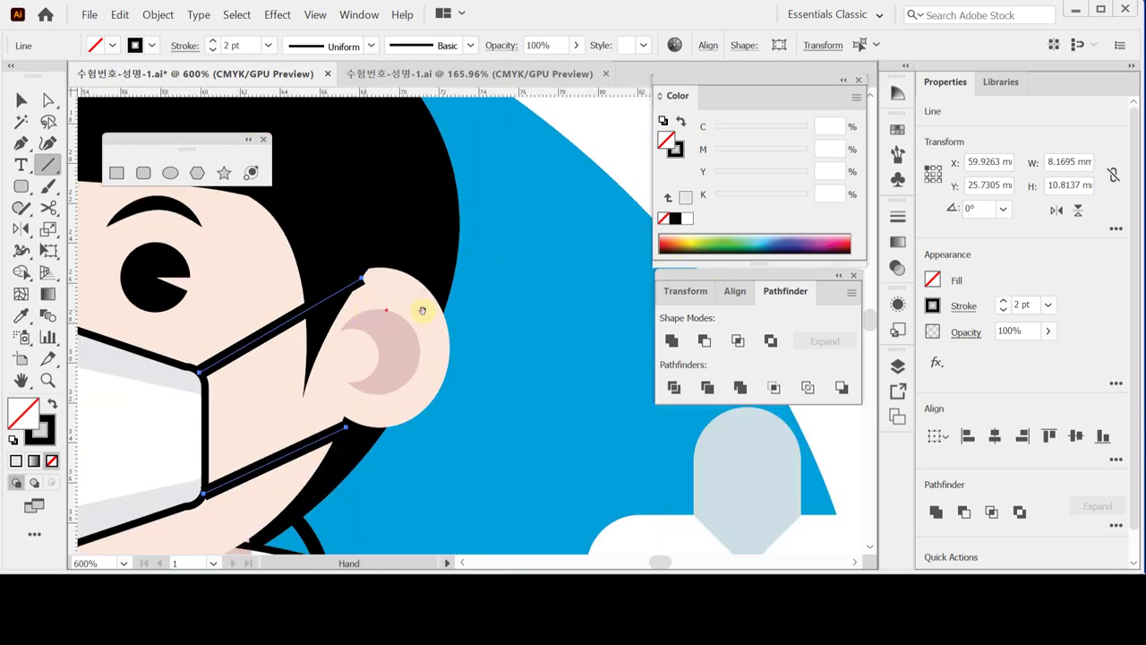
drag(422, 309, 480, 310)
click(49, 99)
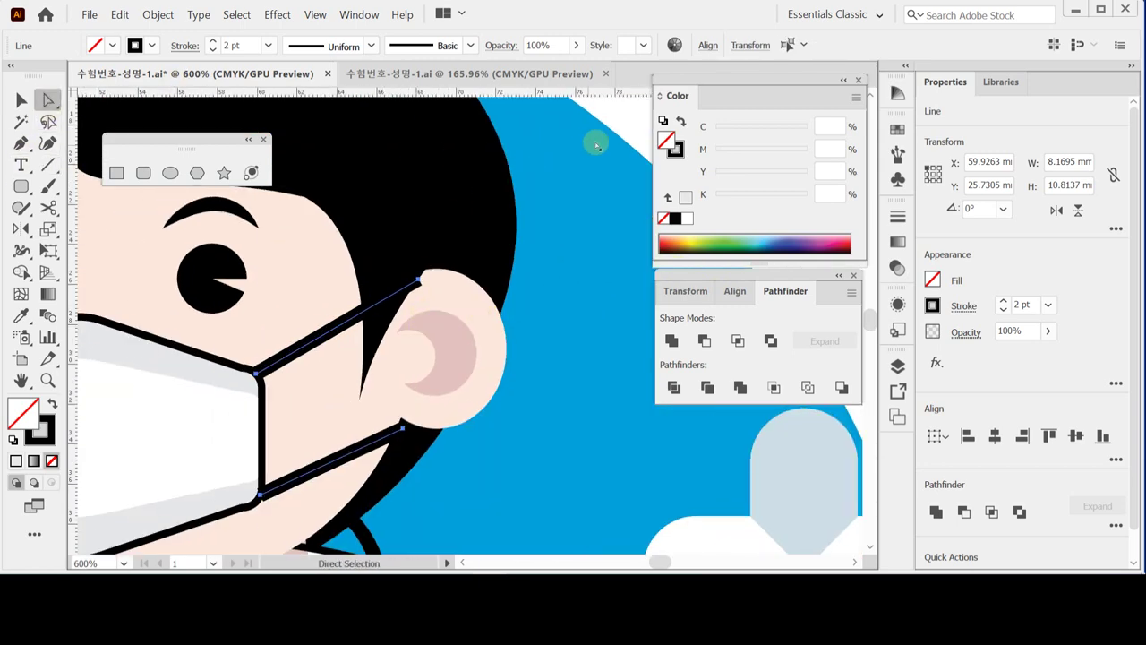
click(618, 121)
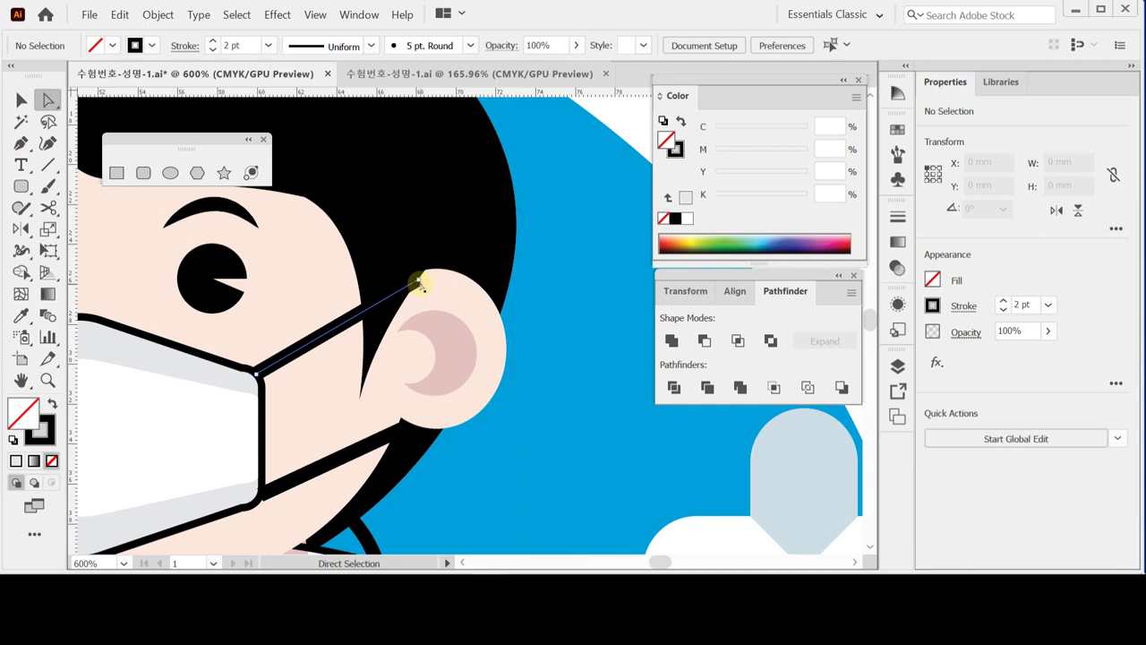
drag(418, 283, 403, 283)
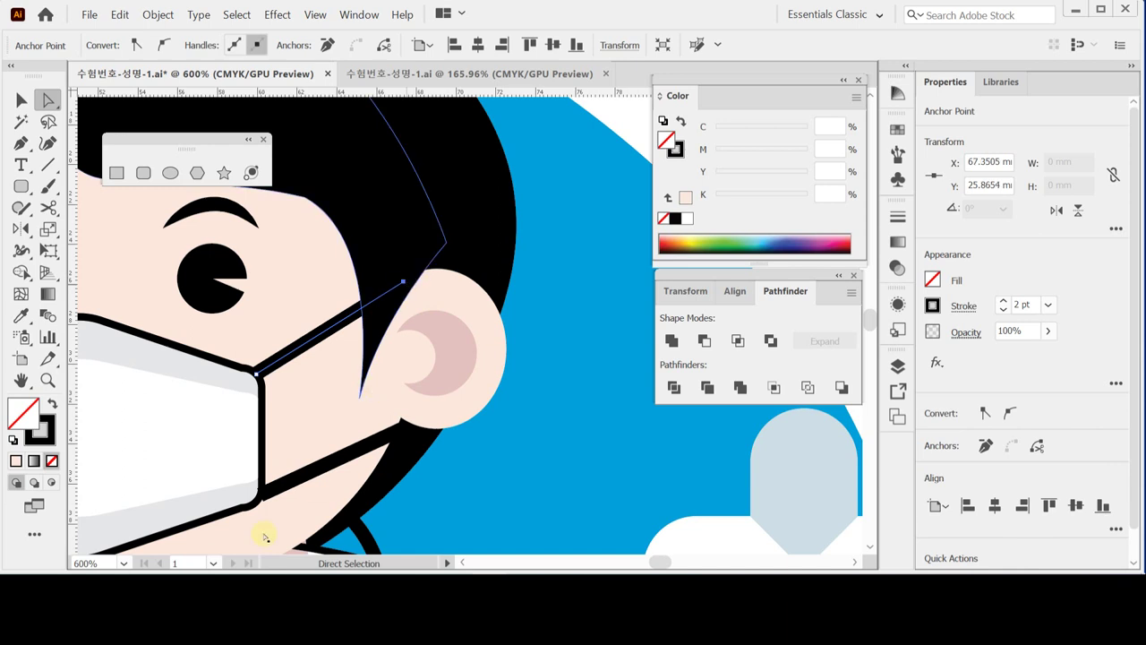
Step: Select both mask straps and convert their strokes into filled shapes with Outline Stroke
click(261, 490)
click(262, 494)
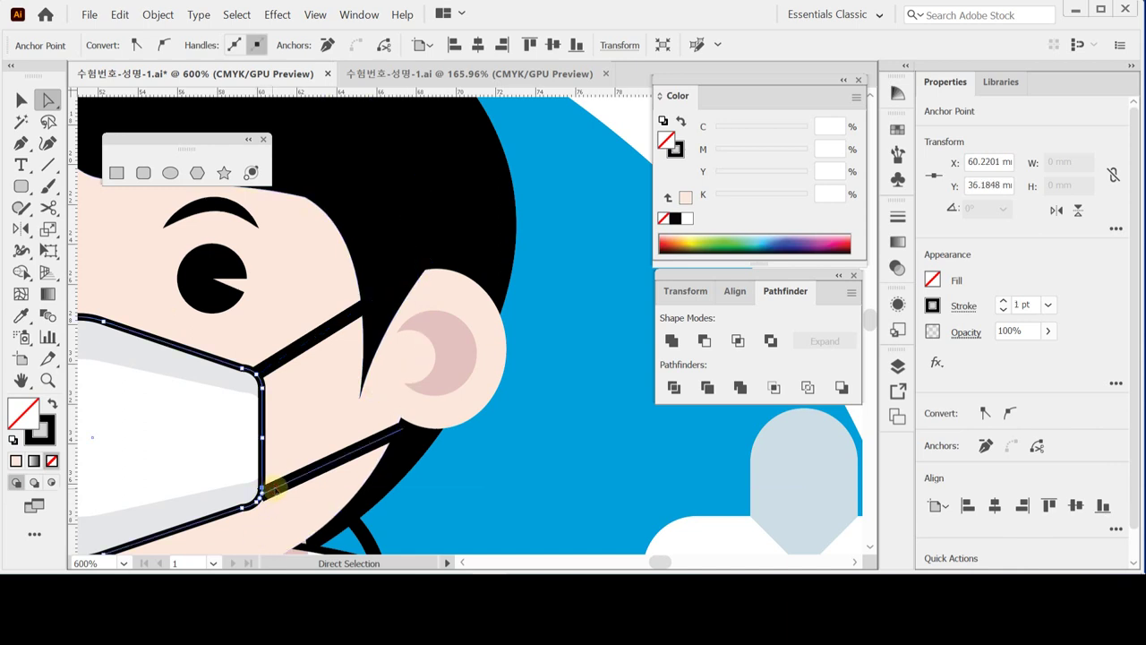
click(259, 495)
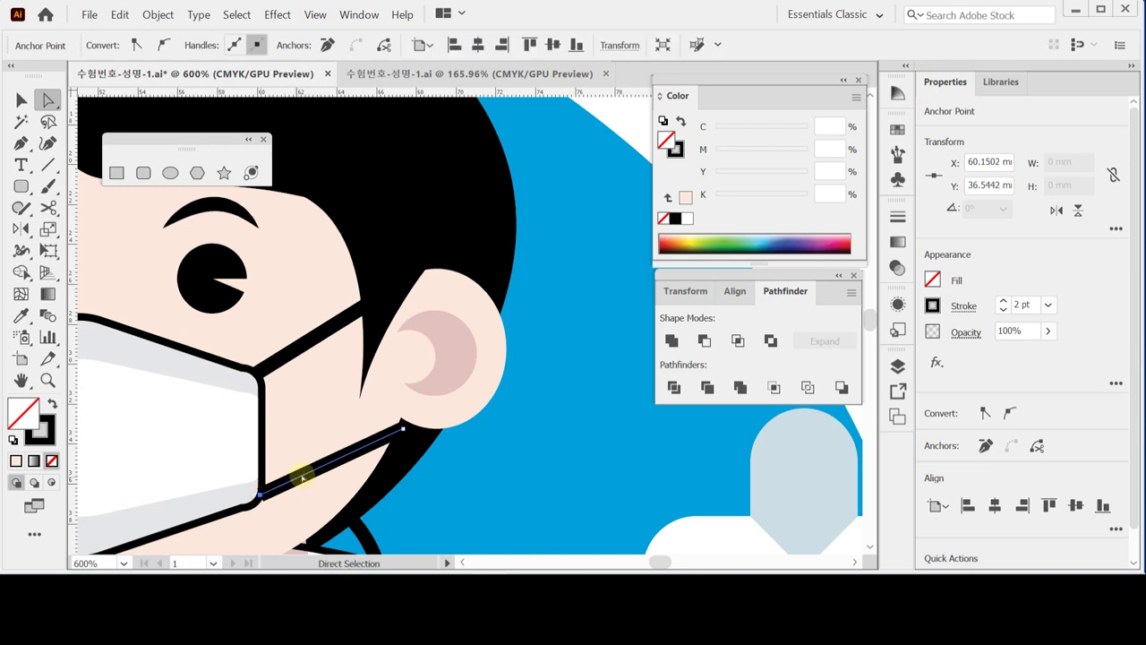
shift+click(290, 355)
drag(290, 359, 379, 309)
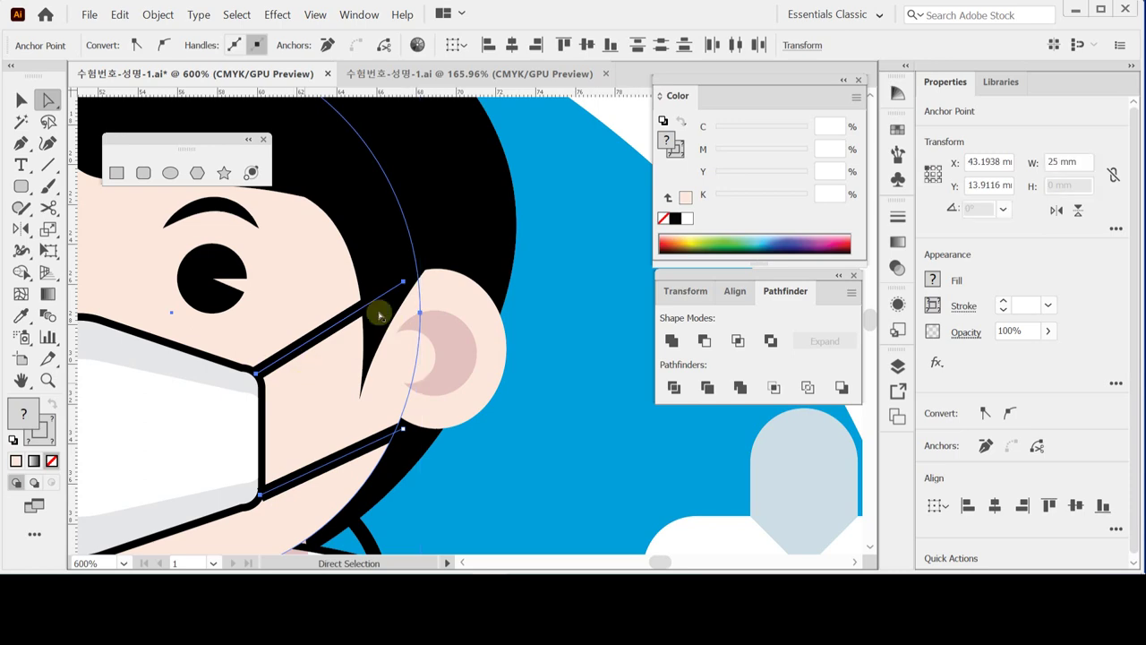
click(120, 14)
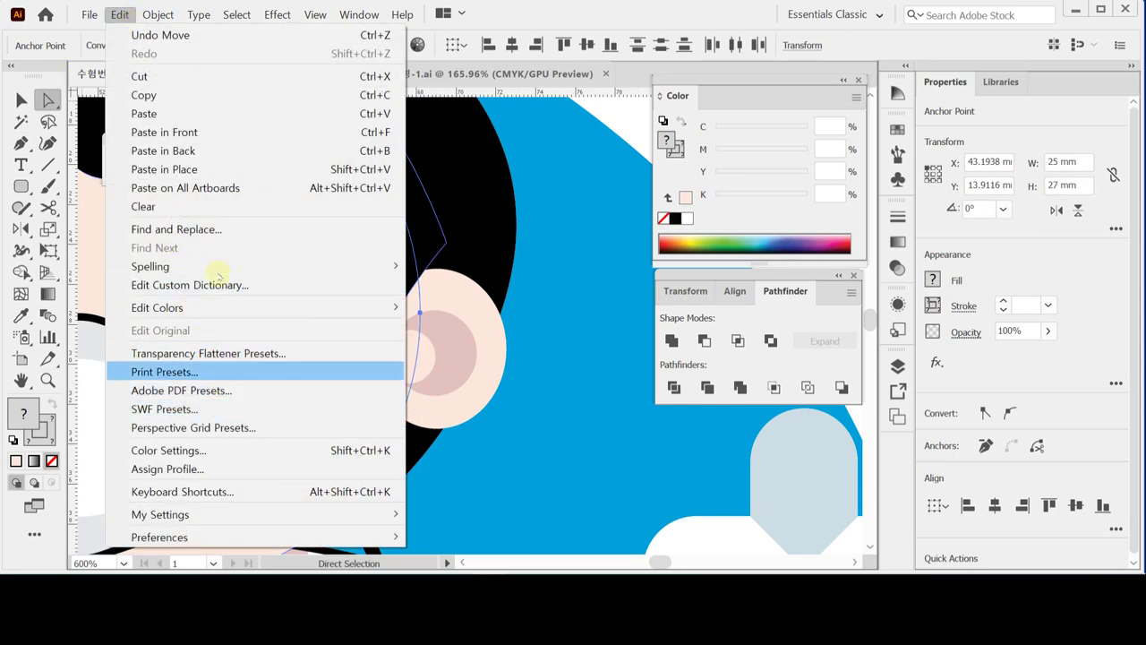
mouse_move(158, 14)
mouse_move(240, 315)
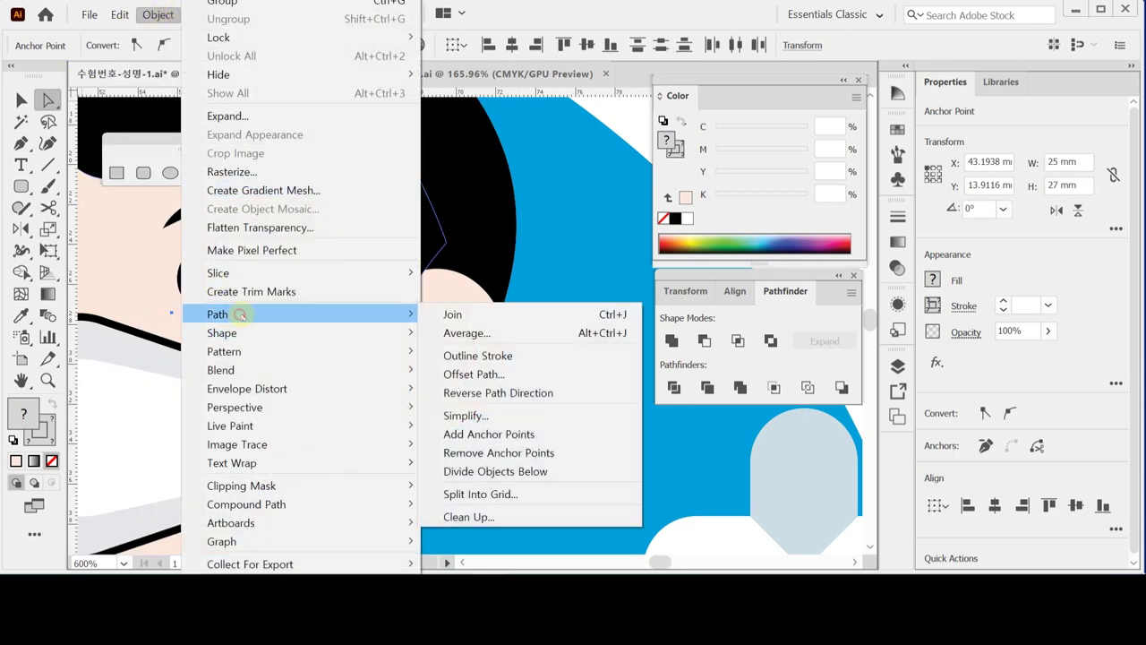
click(478, 355)
shift+click(473, 428)
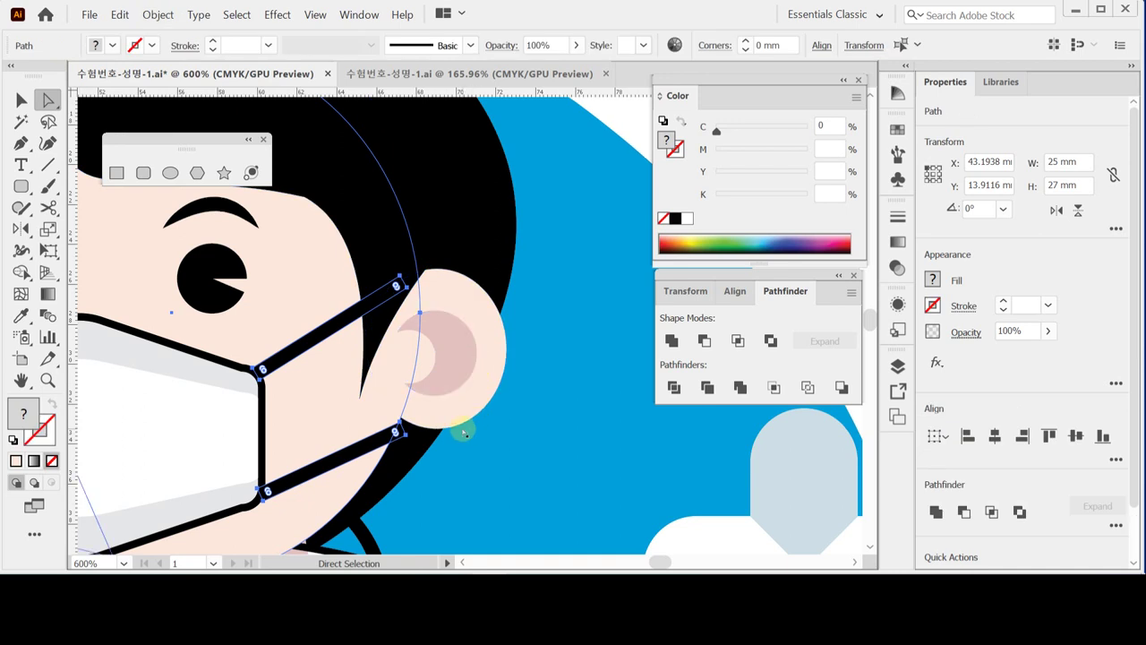
key(ctrl+shift+a)
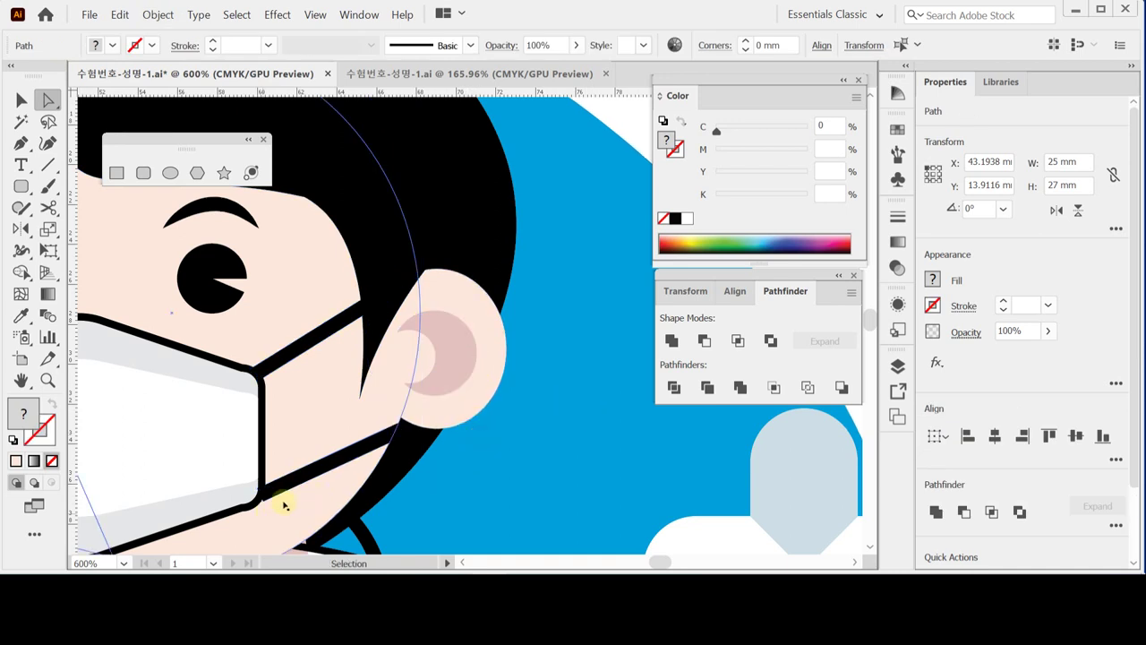
Step: Move the corner anchor points at the lower strap's mask end so they sit within the mask's black outline
click(283, 506)
key(ctrl+equal)
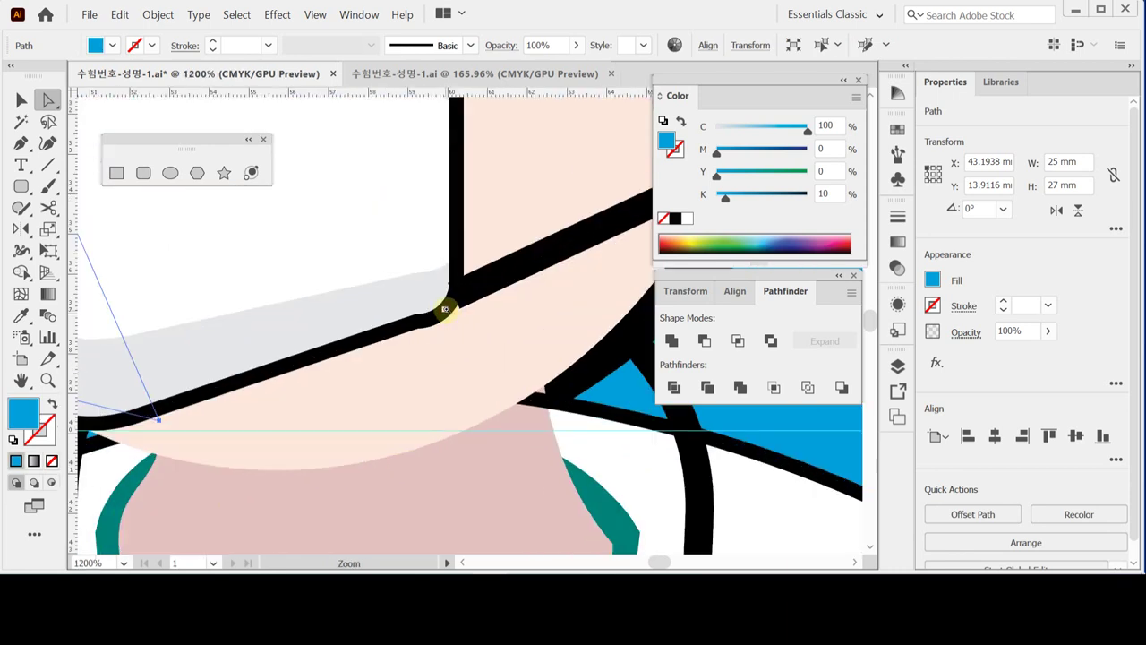
click(445, 309)
click(452, 315)
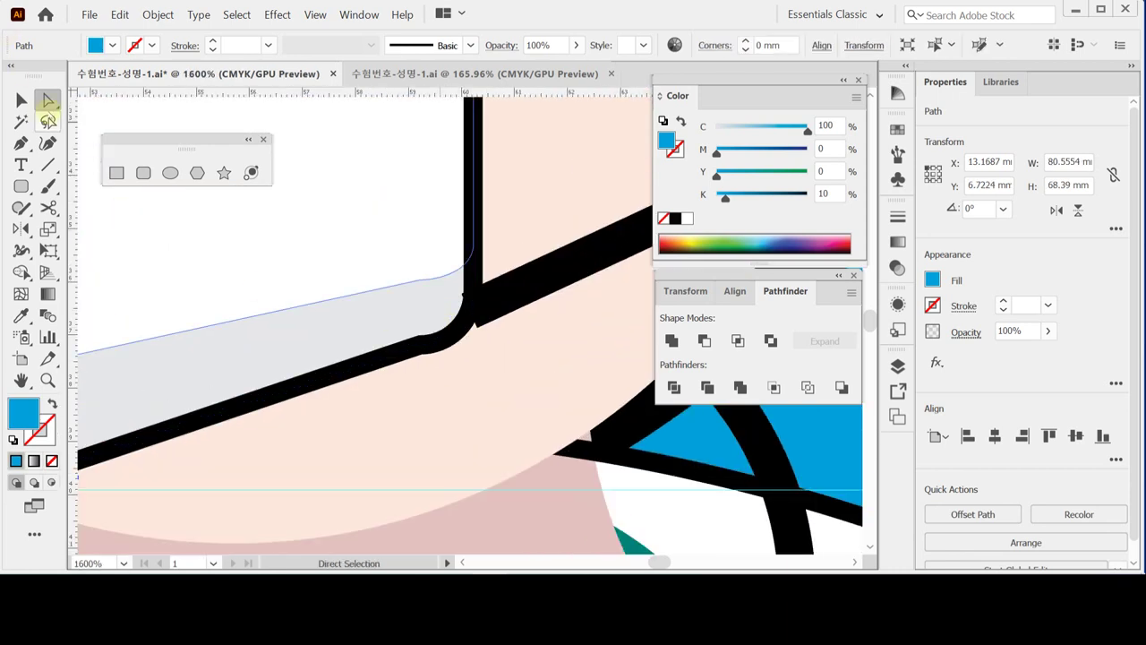
click(477, 312)
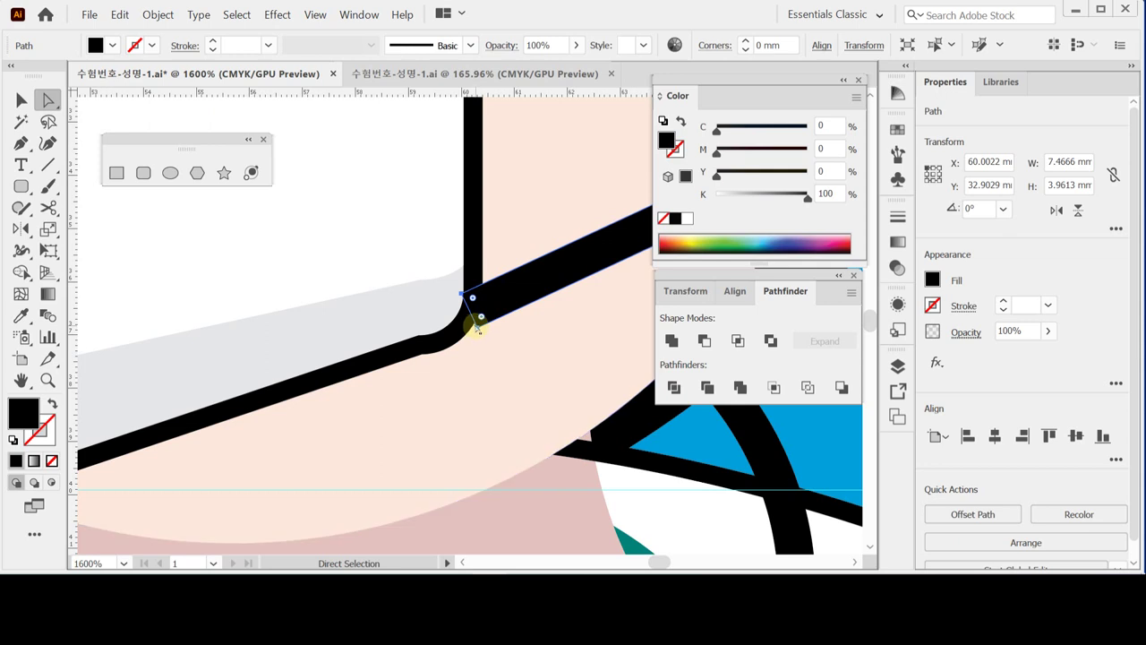
click(475, 324)
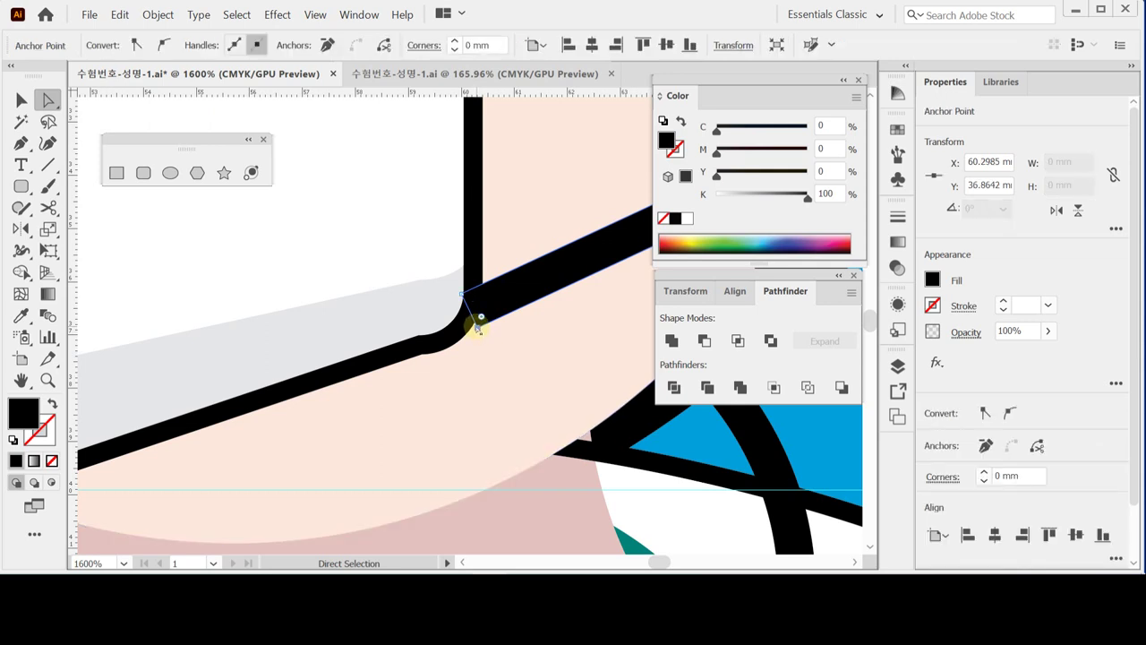
drag(476, 324, 471, 299)
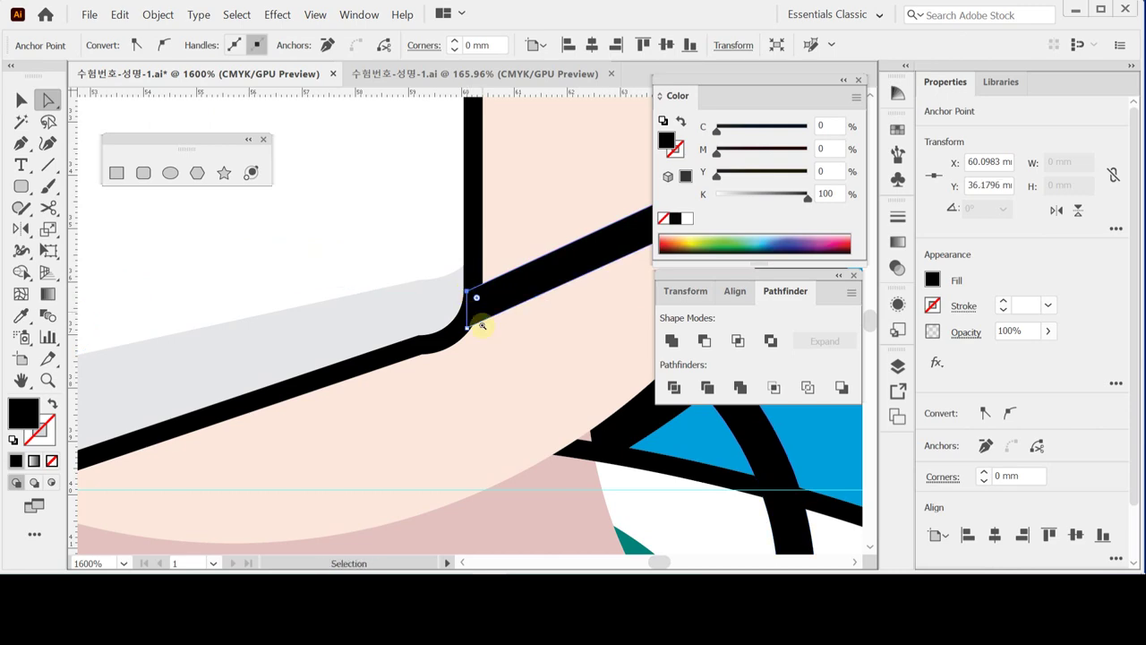
Step: Examine where the coat's shoulder outline meets the jaw and neck below the mask
ctrl+alt+click(487, 324)
ctrl+alt+click(507, 338)
ctrl+alt+click(504, 335)
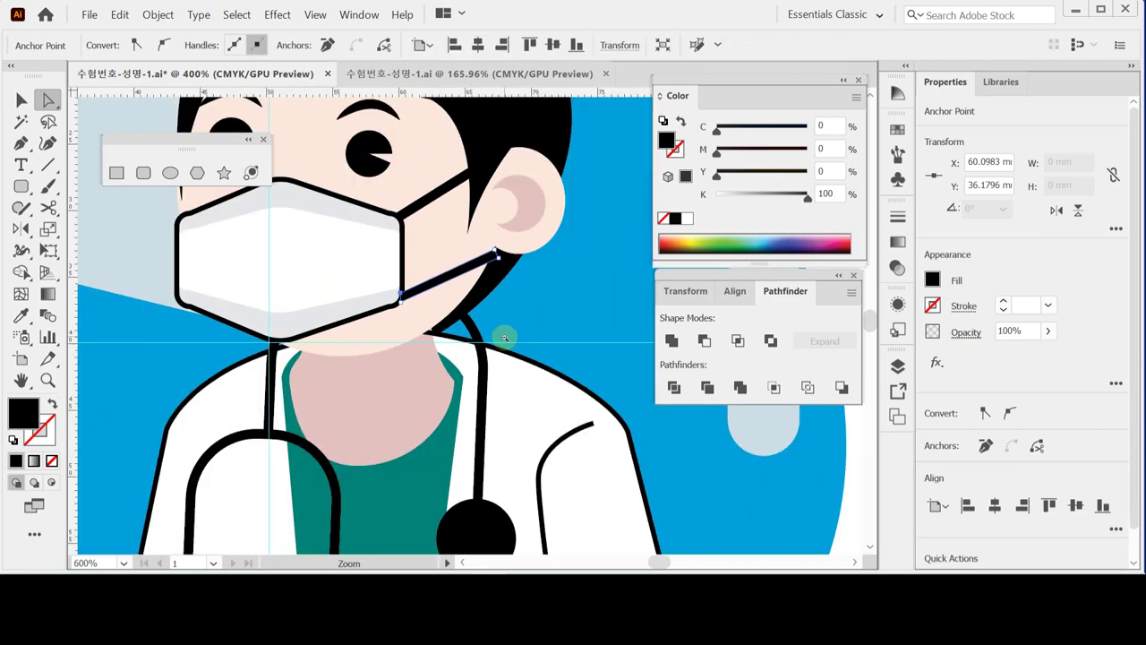
ctrl+click(452, 349)
click(453, 302)
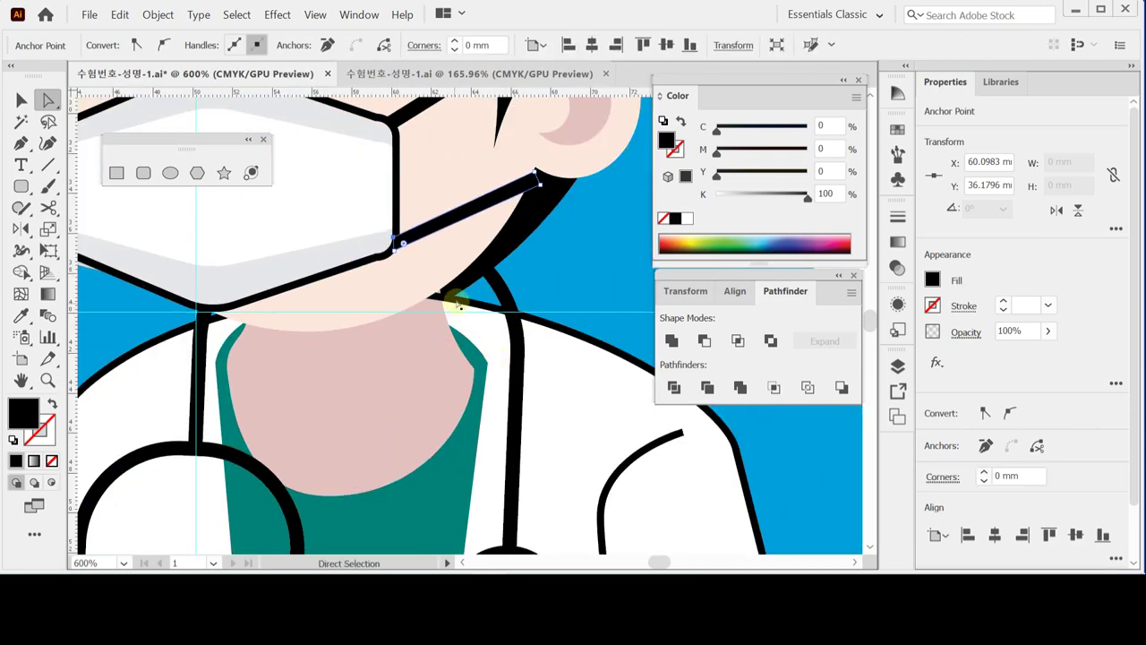
ctrl+click(466, 295)
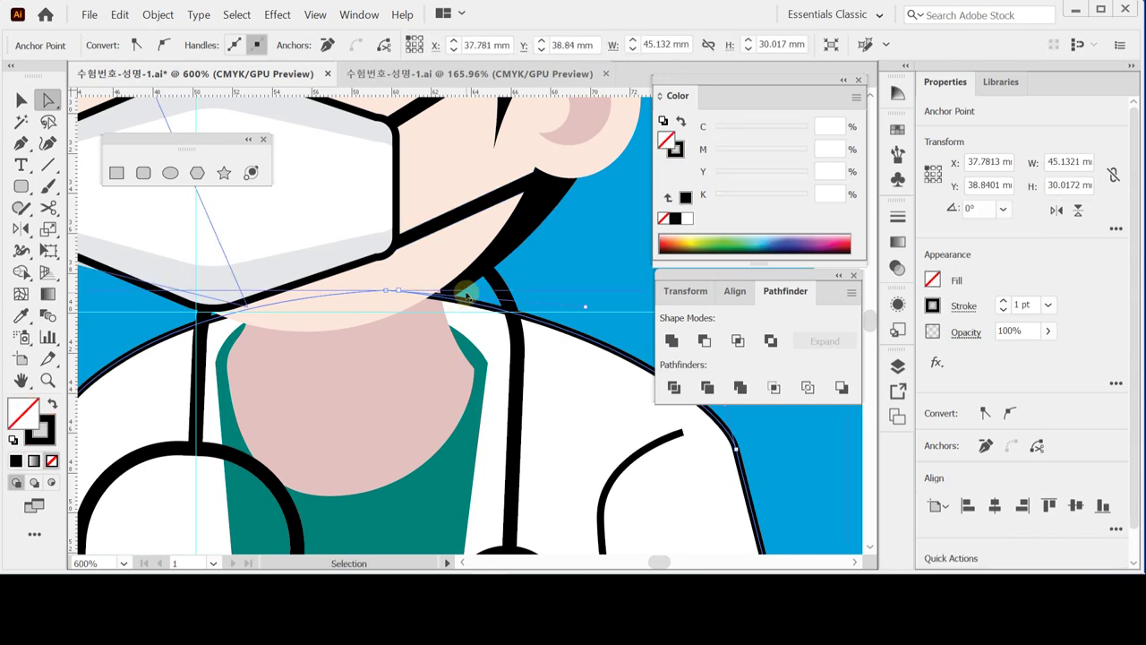
drag(467, 295, 437, 295)
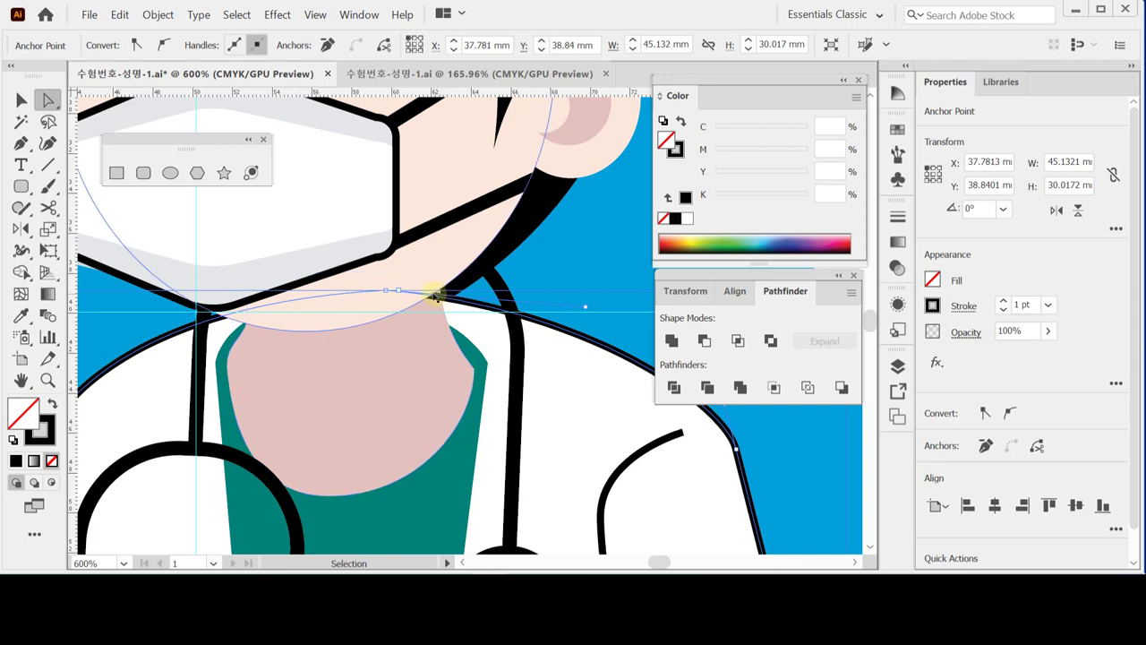
drag(438, 296, 443, 294)
ctrl+alt+click(448, 294)
ctrl+alt+click(494, 309)
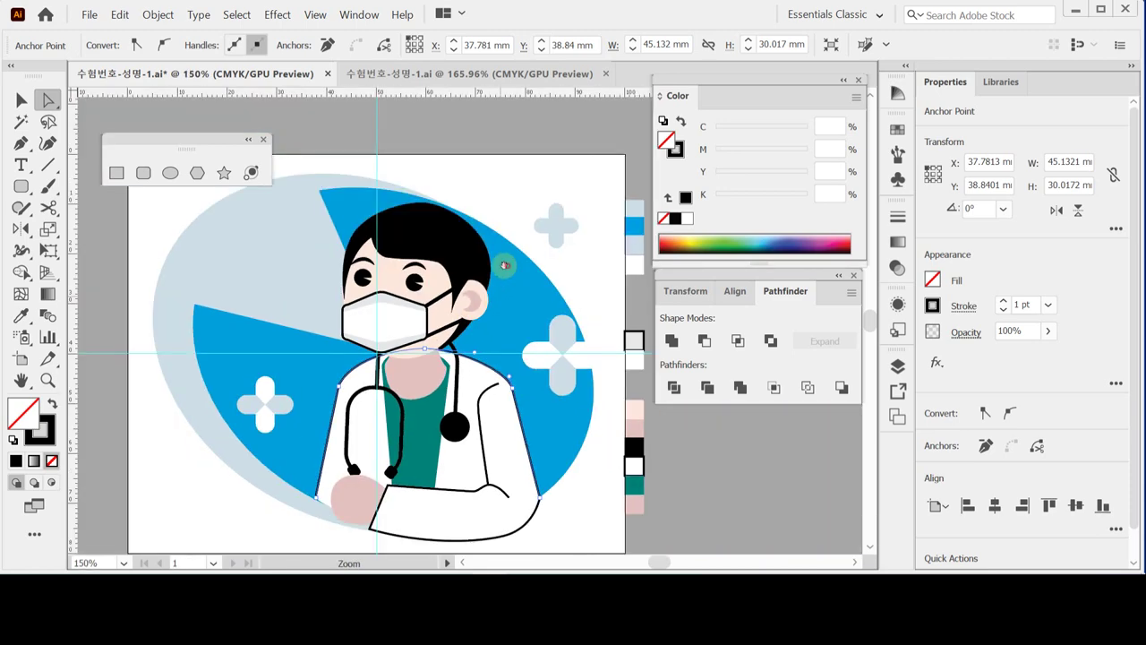
Step: Delete all the colour reference swatches beside the artboard
drag(493, 259, 445, 248)
drag(579, 139, 636, 529)
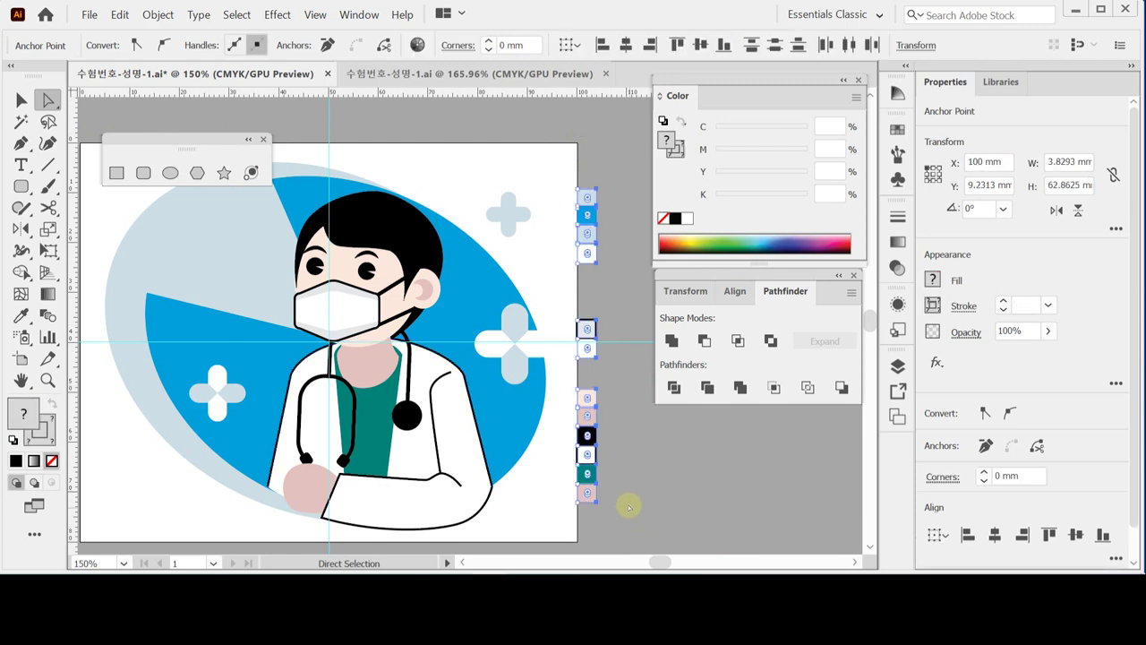
key(Delete)
click(599, 444)
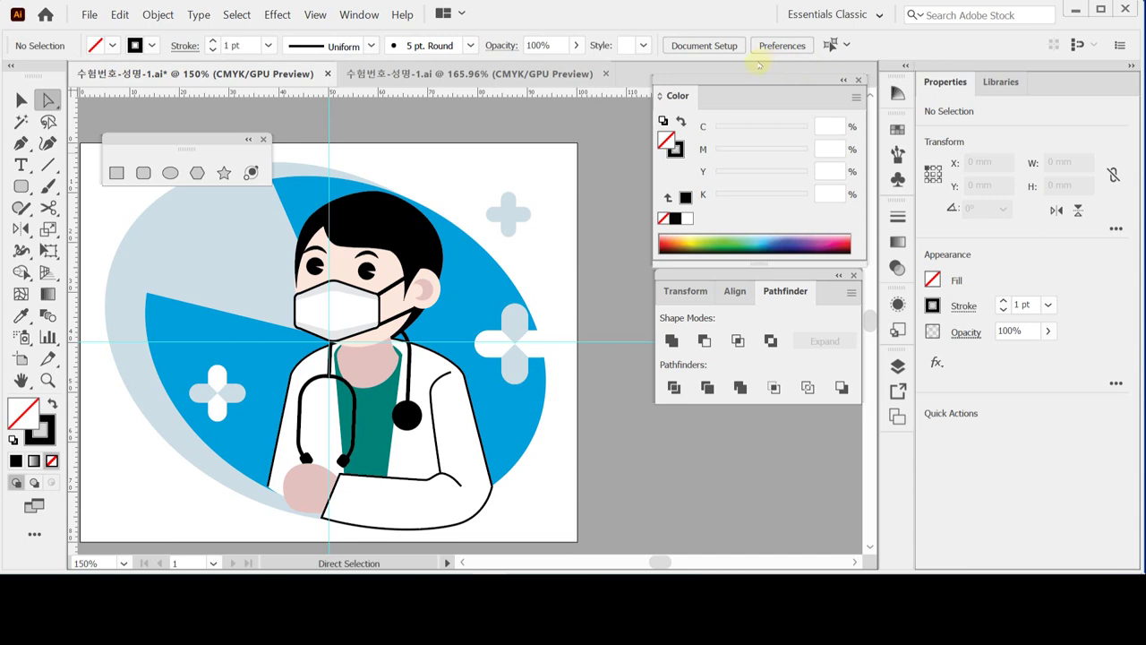
Step: Hide the guides and save the illustration with the artboard fitted in the window
drag(614, 263, 651, 259)
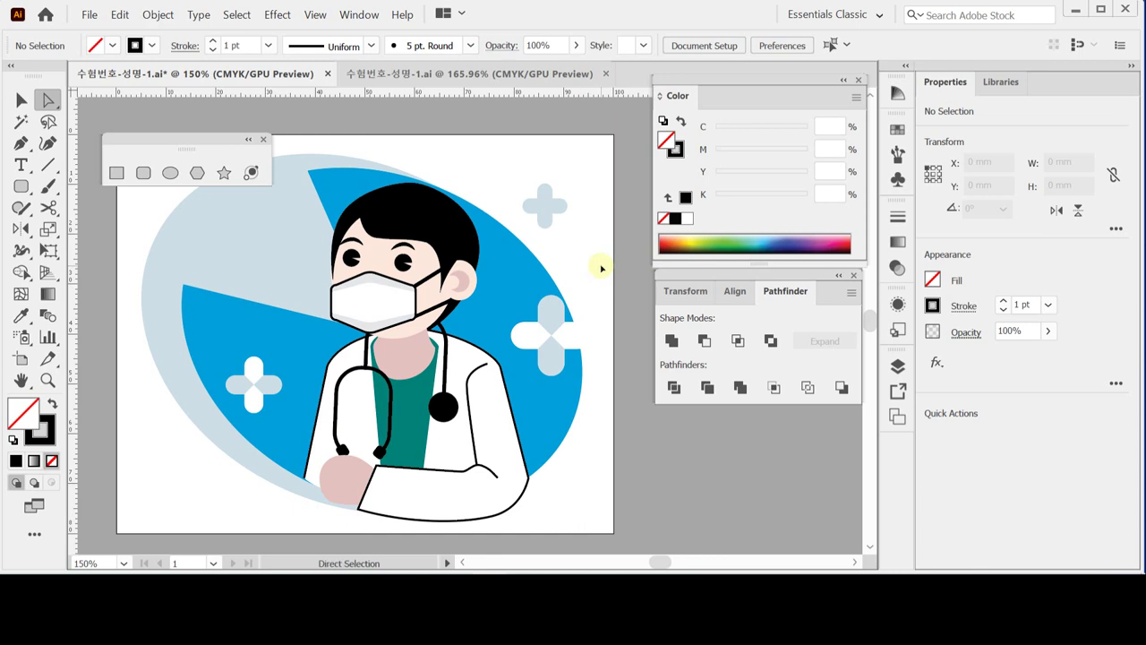
key(ctrl)
click(21, 380)
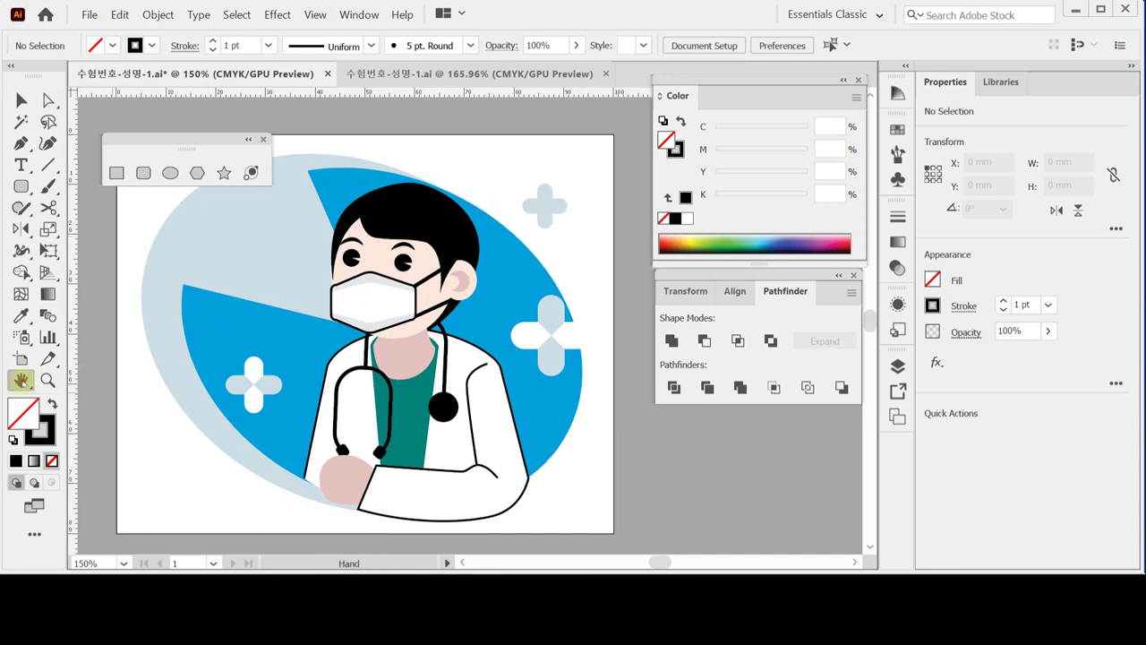
key(ctrl+0)
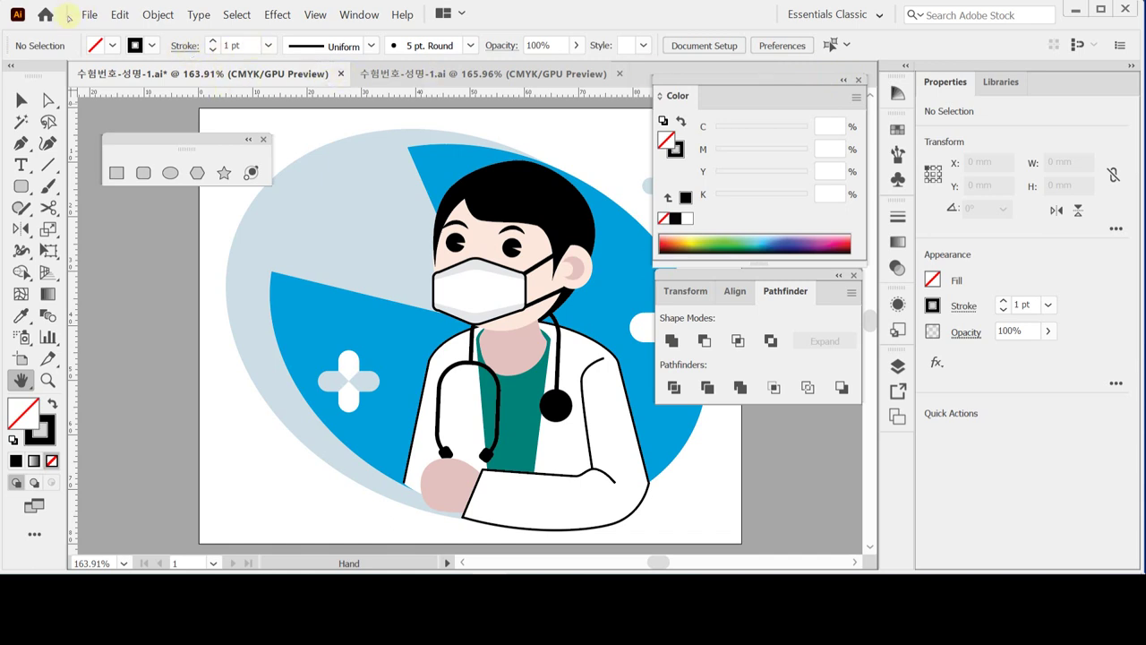
key(ctrl+s)
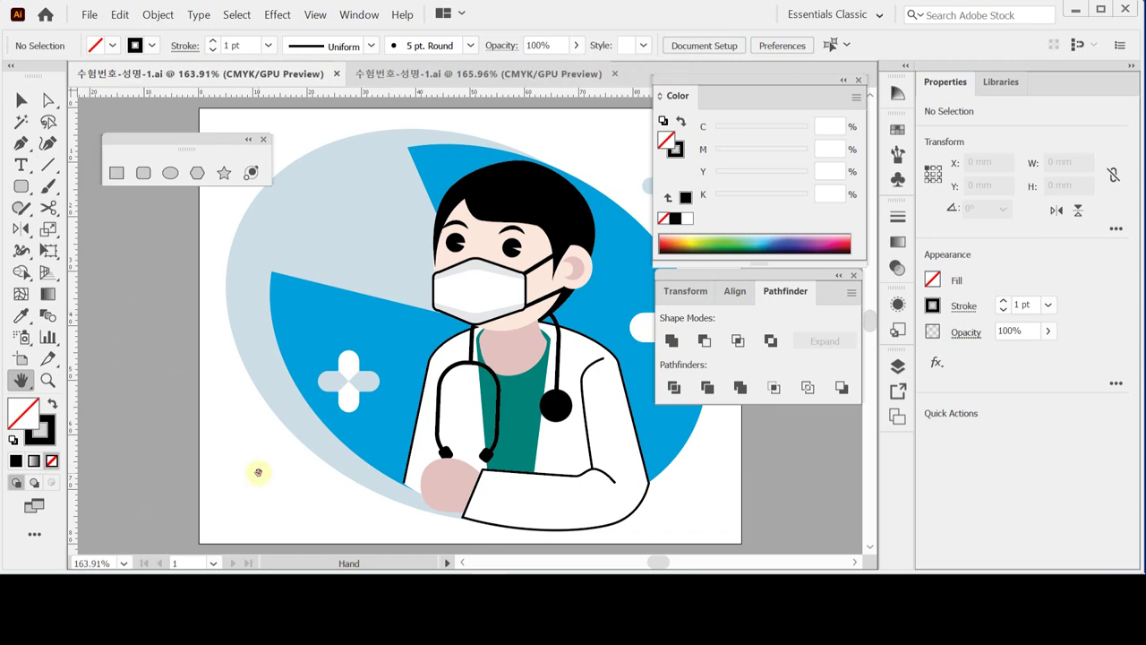
Step: Select the background ellipse shapes together with the crosses and nudge them slightly upward
click(20, 100)
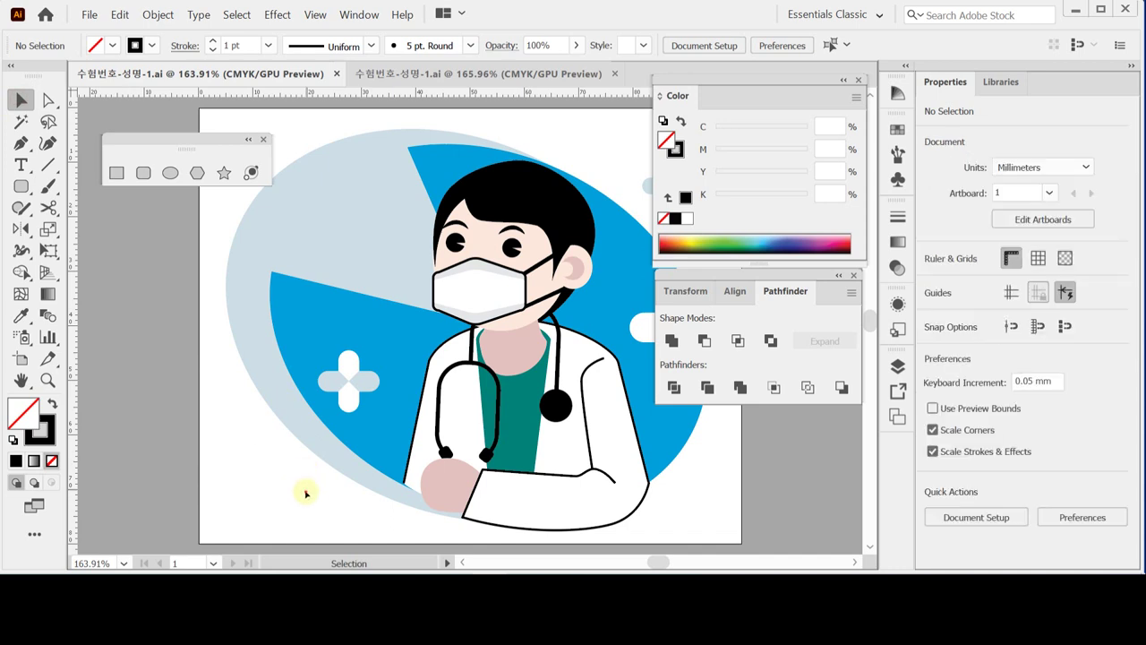
key(ctrl+a)
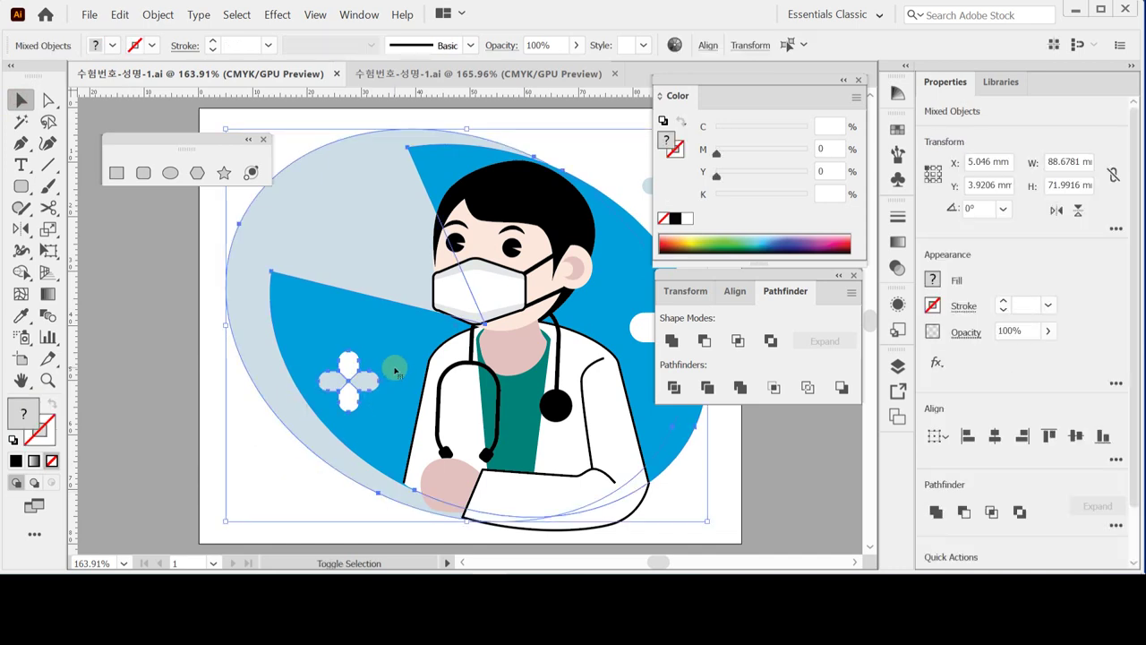
click(139, 437)
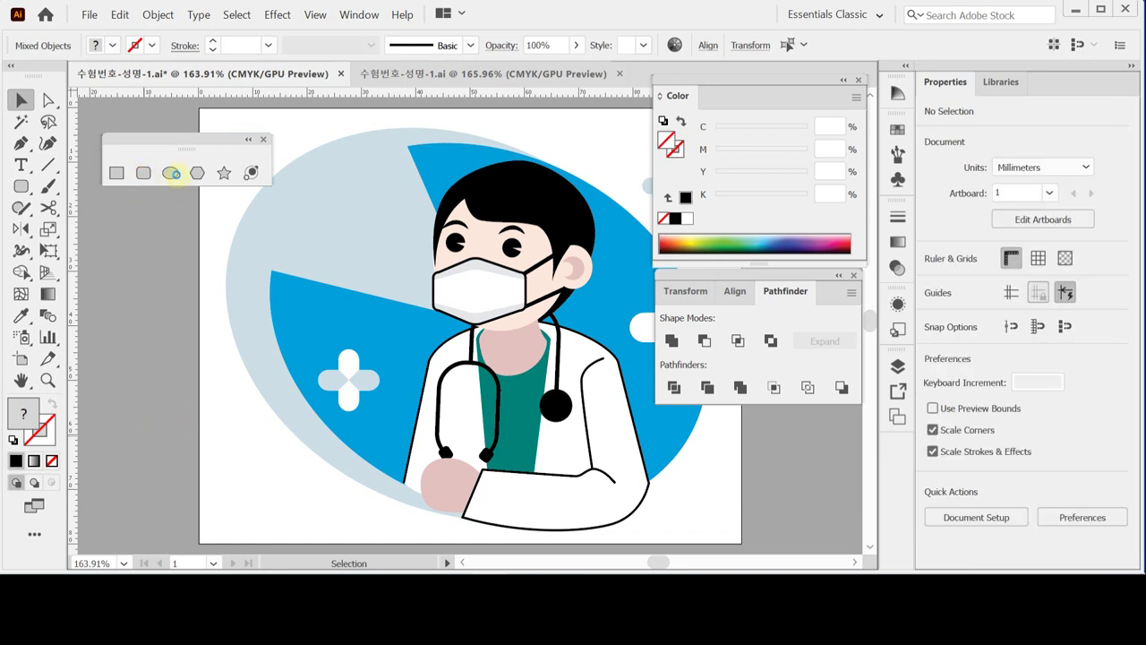
Step: Save the illustration as 수험번호-성명-1.ai in the GTQ folder of Documents, replacing the existing file and keeping the Illustrator 2020 format
key(ctrl+shift+s)
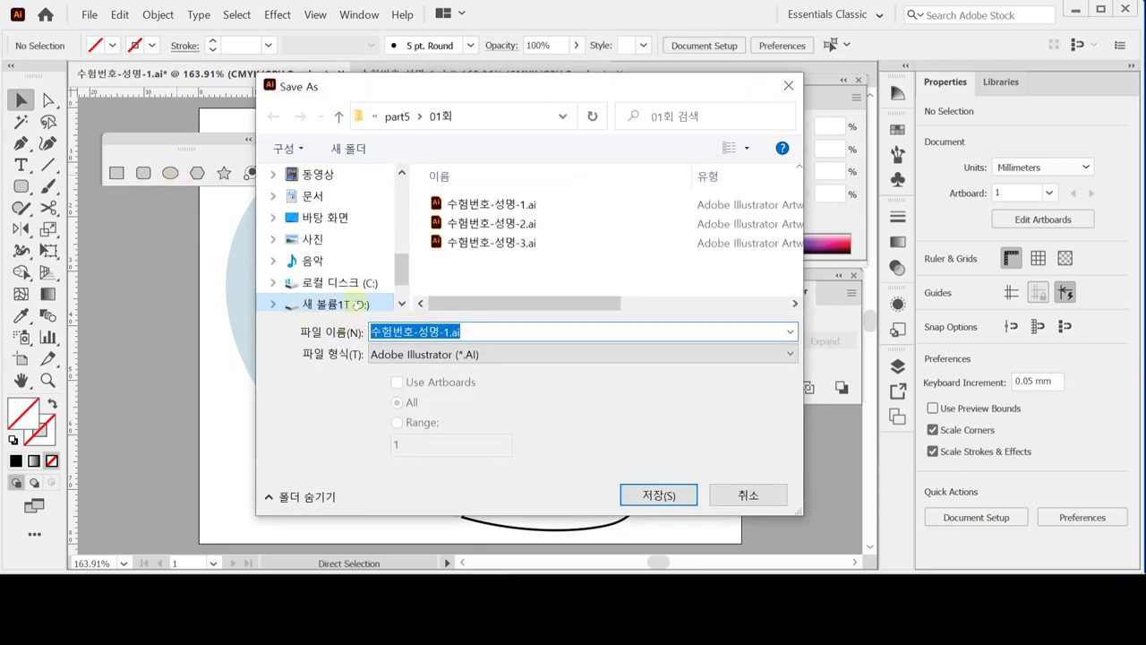
click(319, 199)
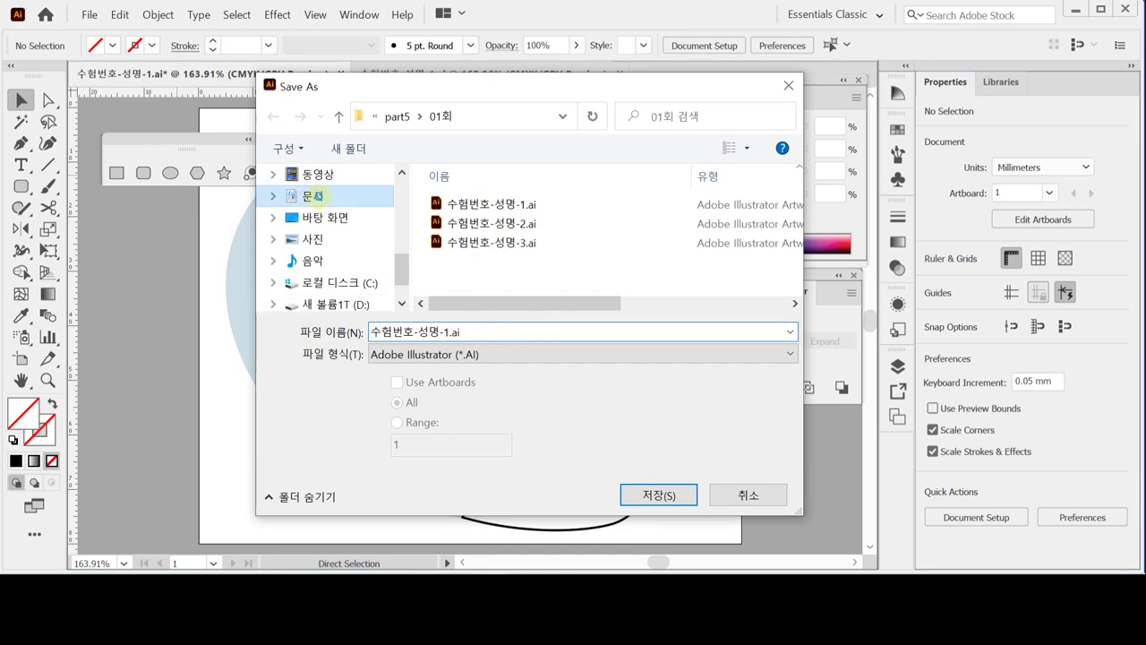
scroll(579, 271, down, 3)
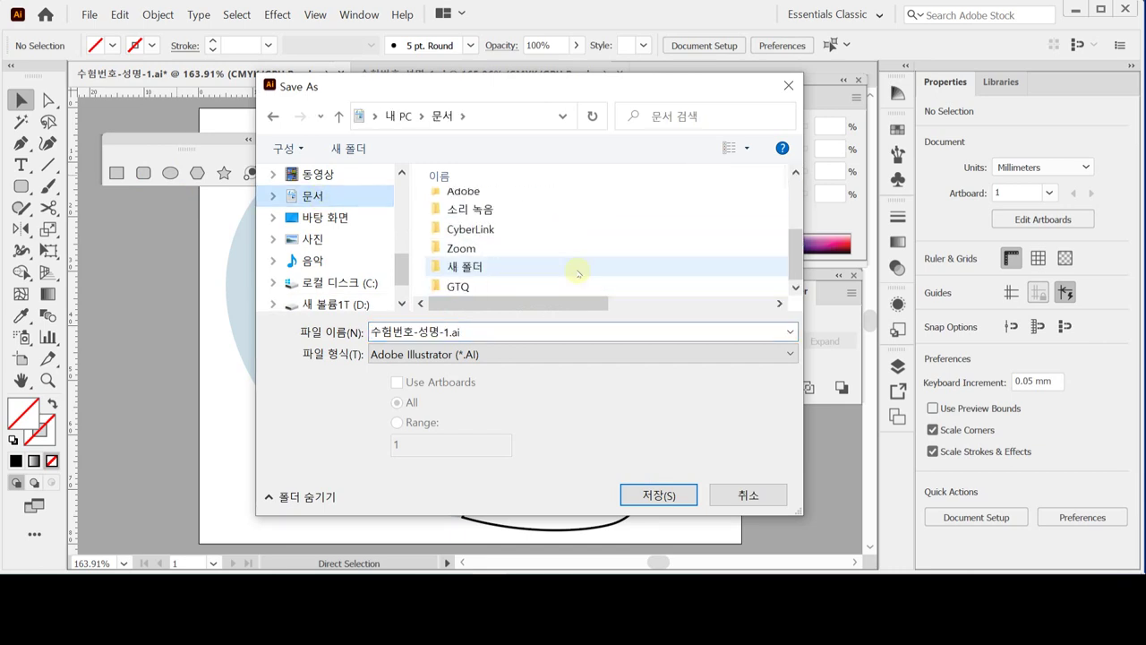
double_click(467, 288)
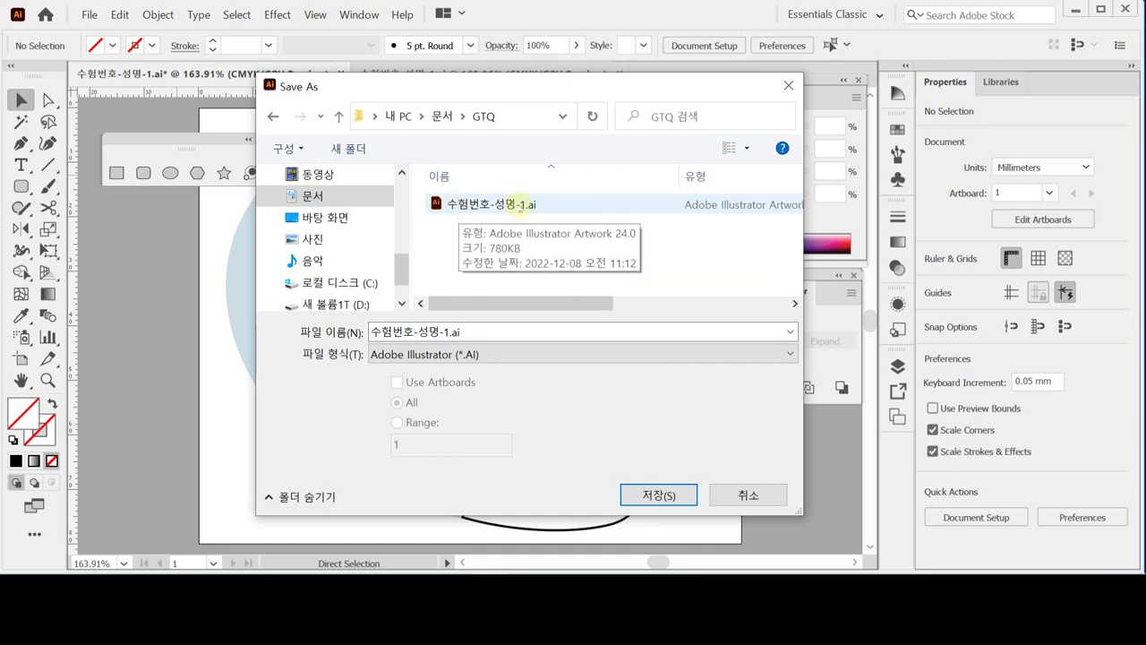
click(651, 494)
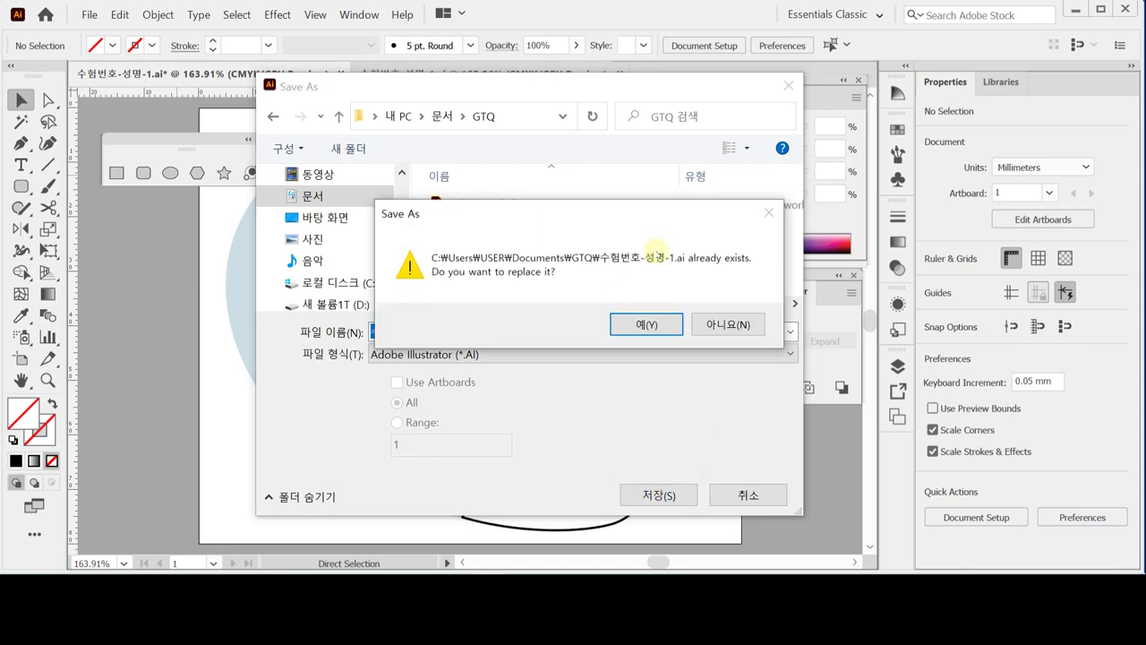
click(643, 323)
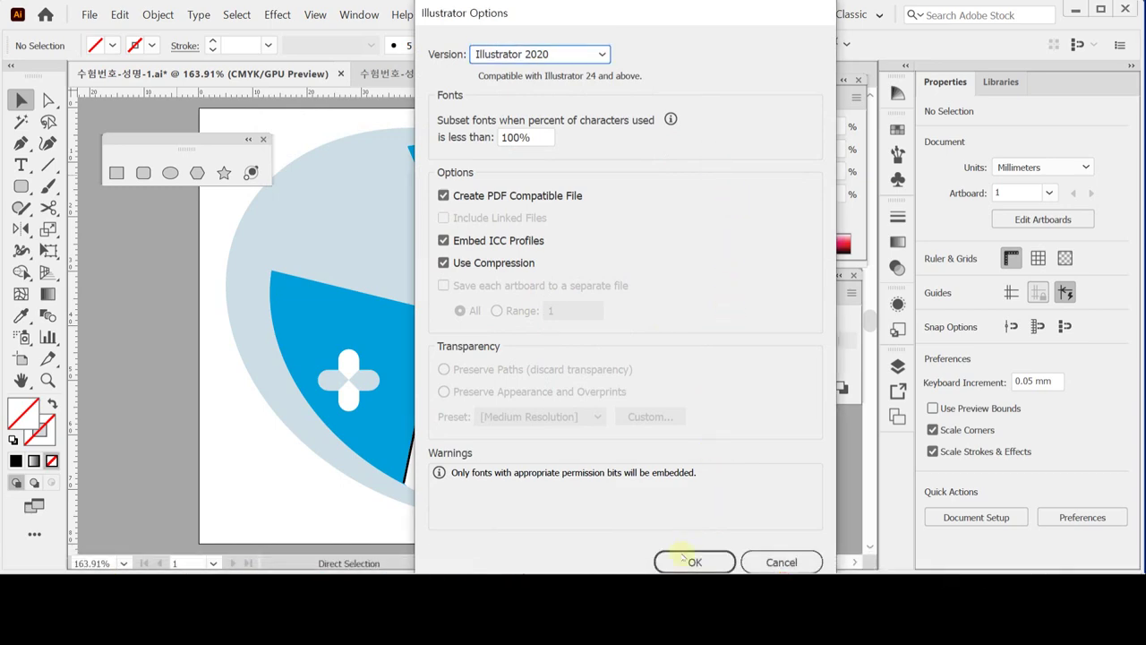
click(691, 561)
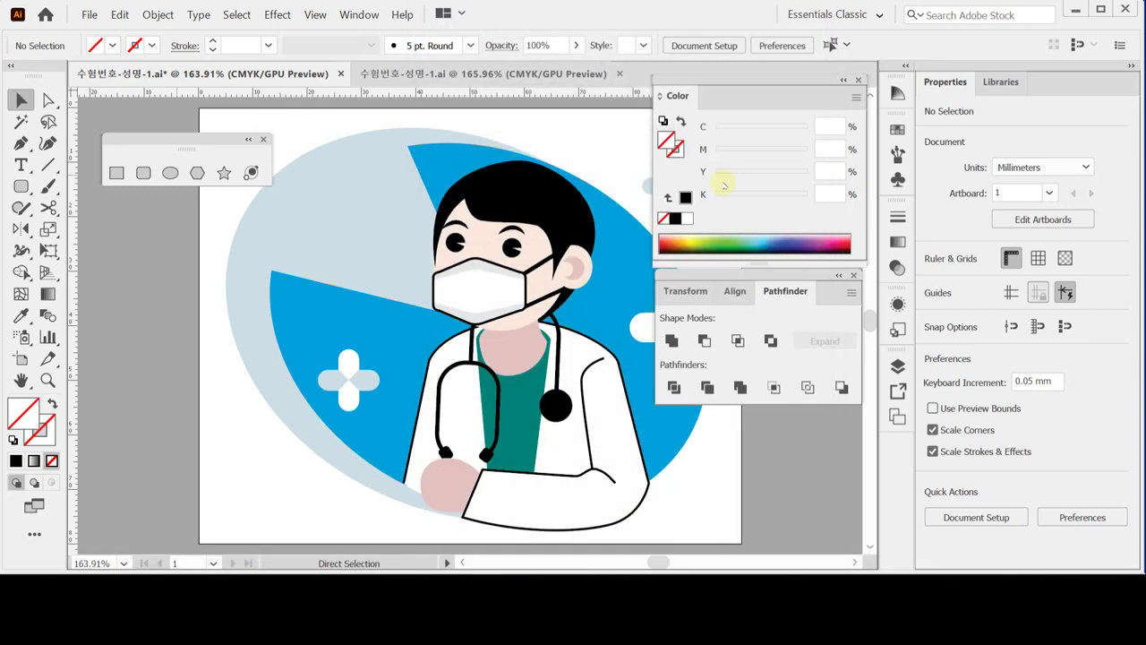